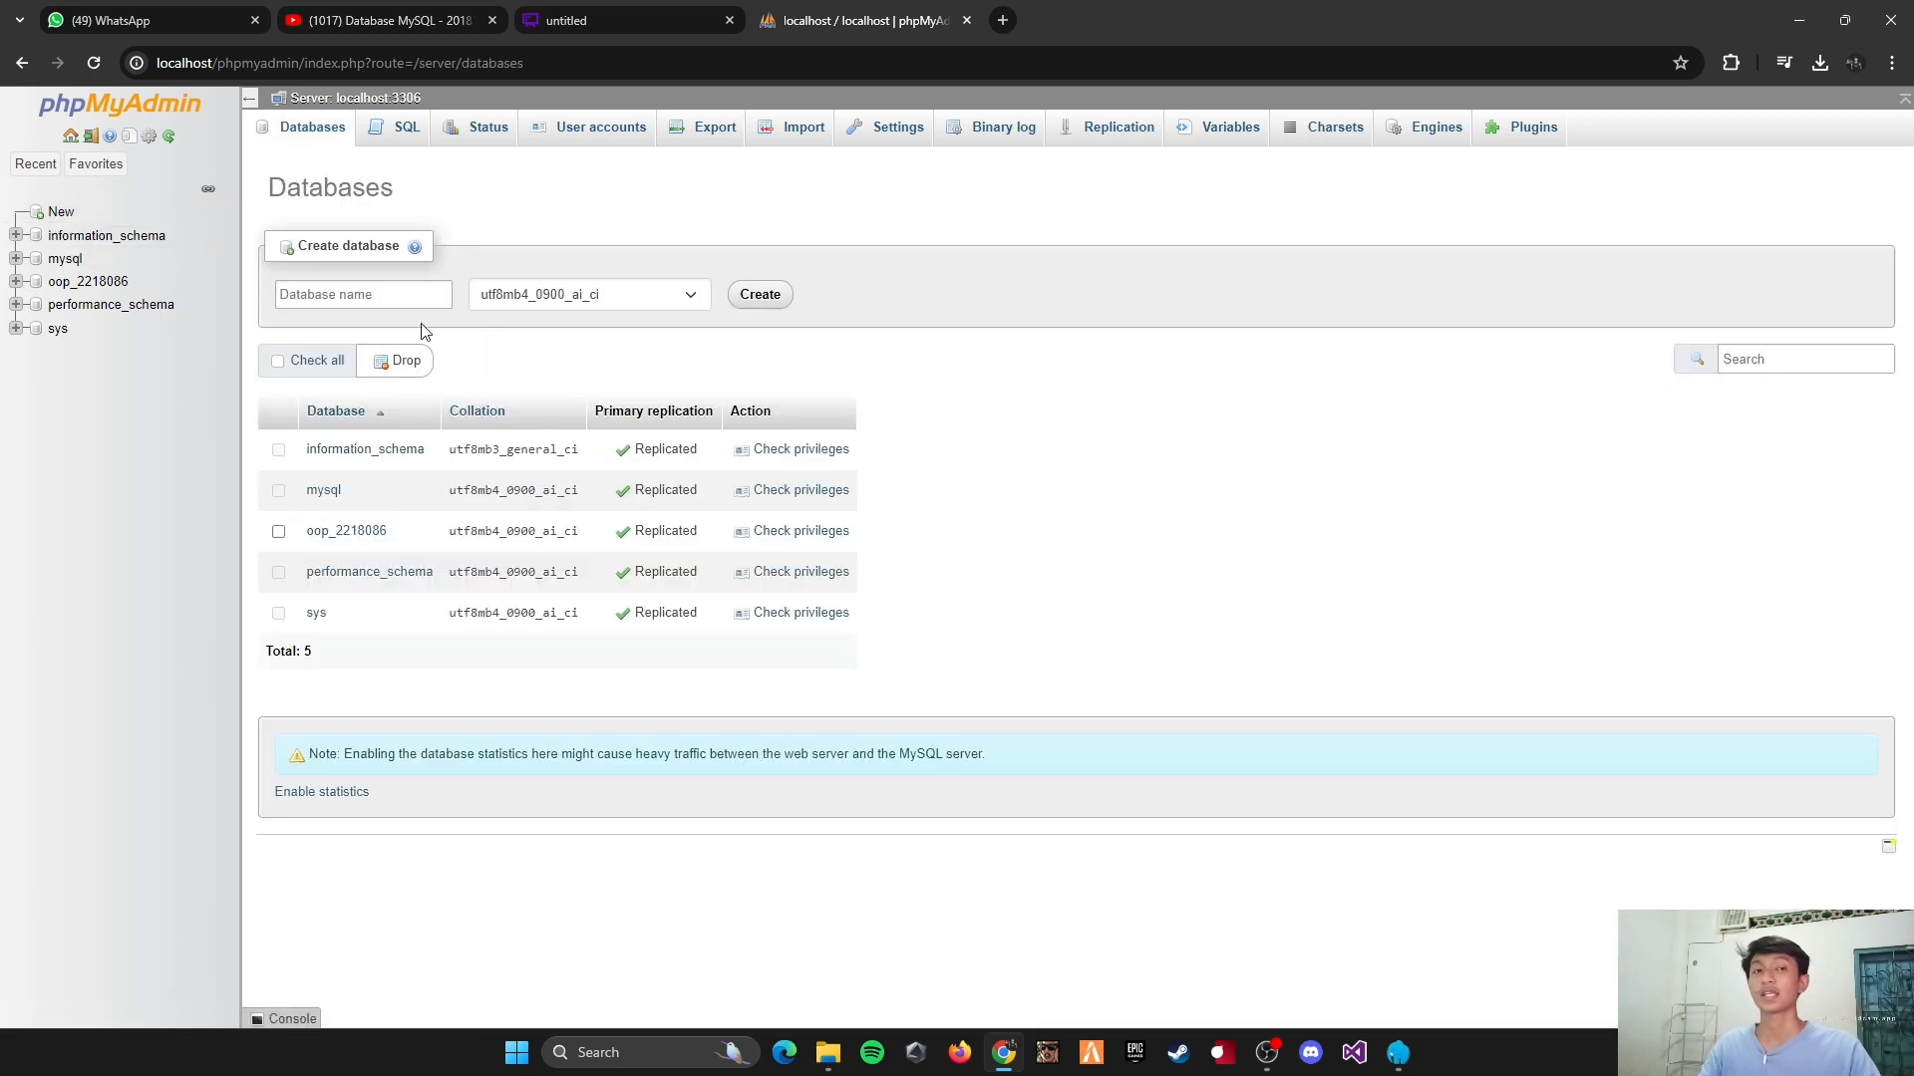
Step: Create a new database named rekrutmen with the default collation
{"action": "left_click", "coordinate": [354, 297]}
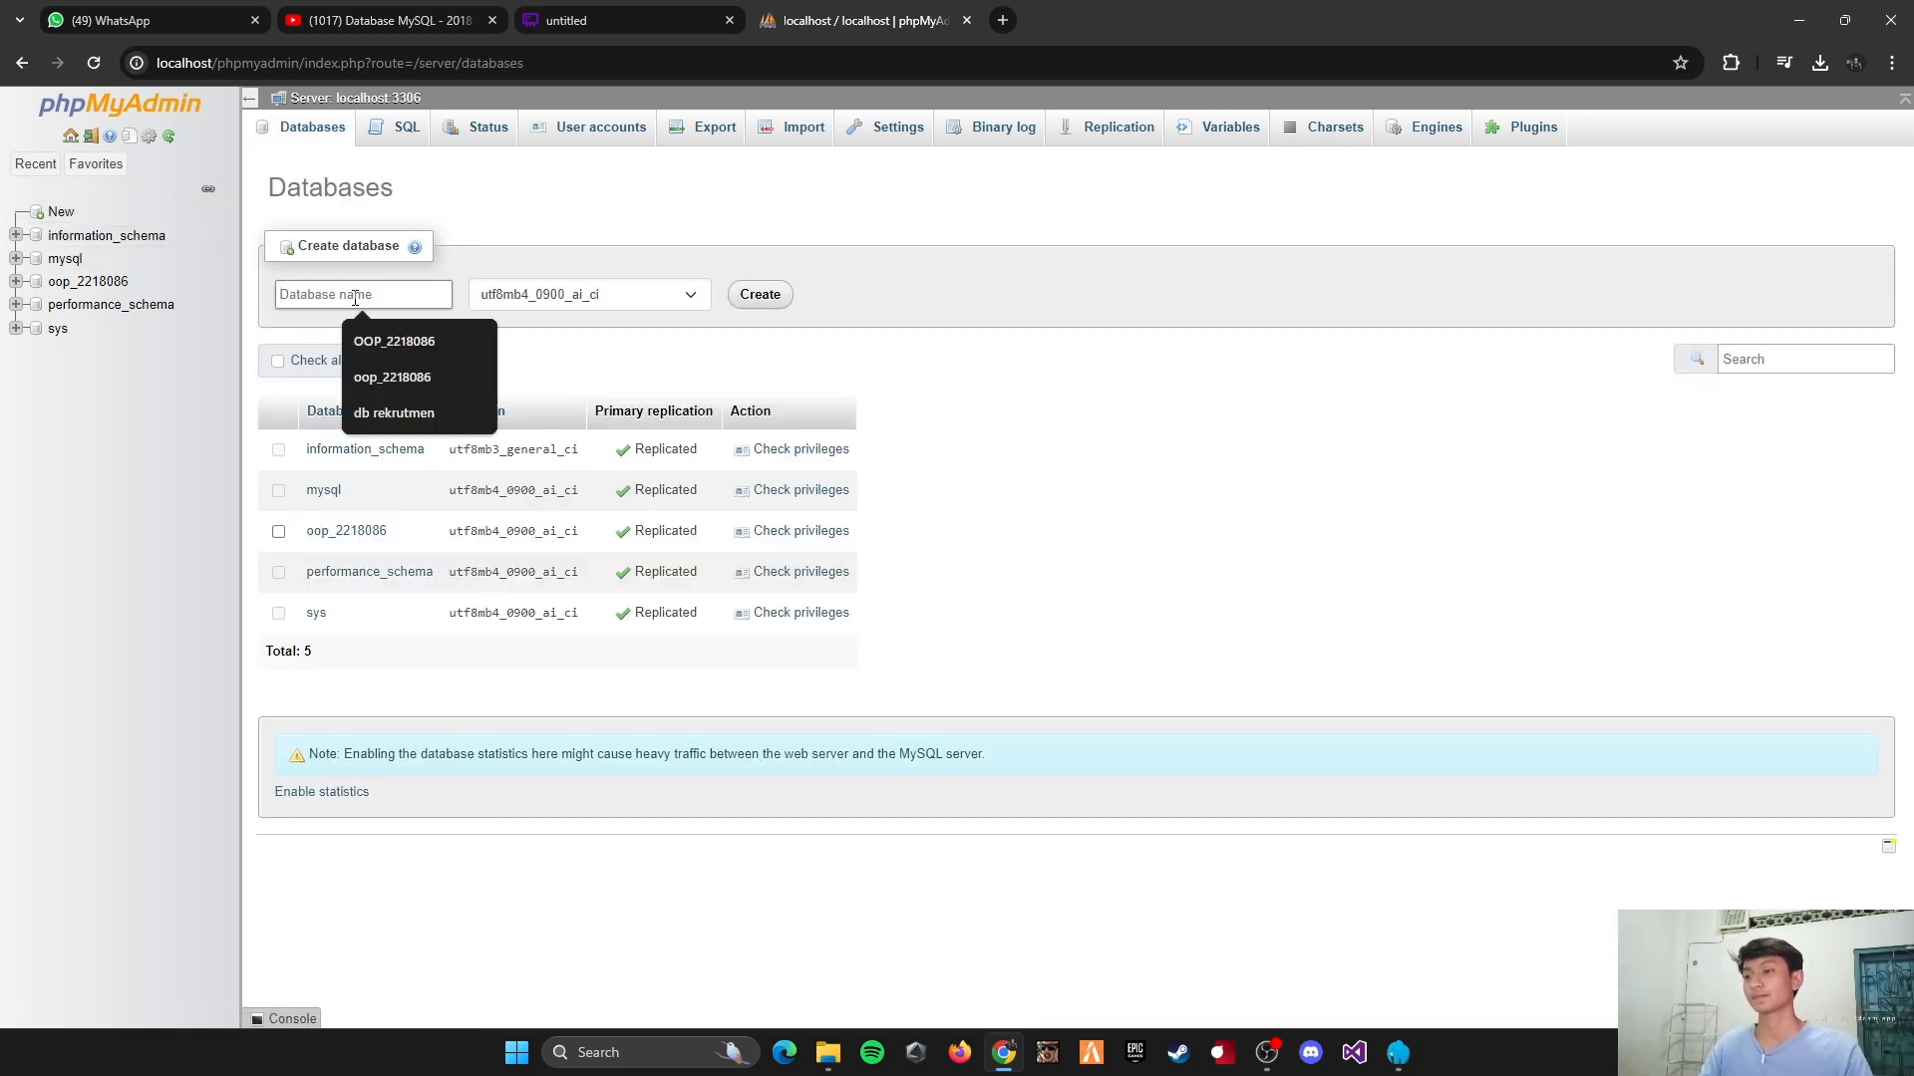
{"action": "type", "text": "re"}
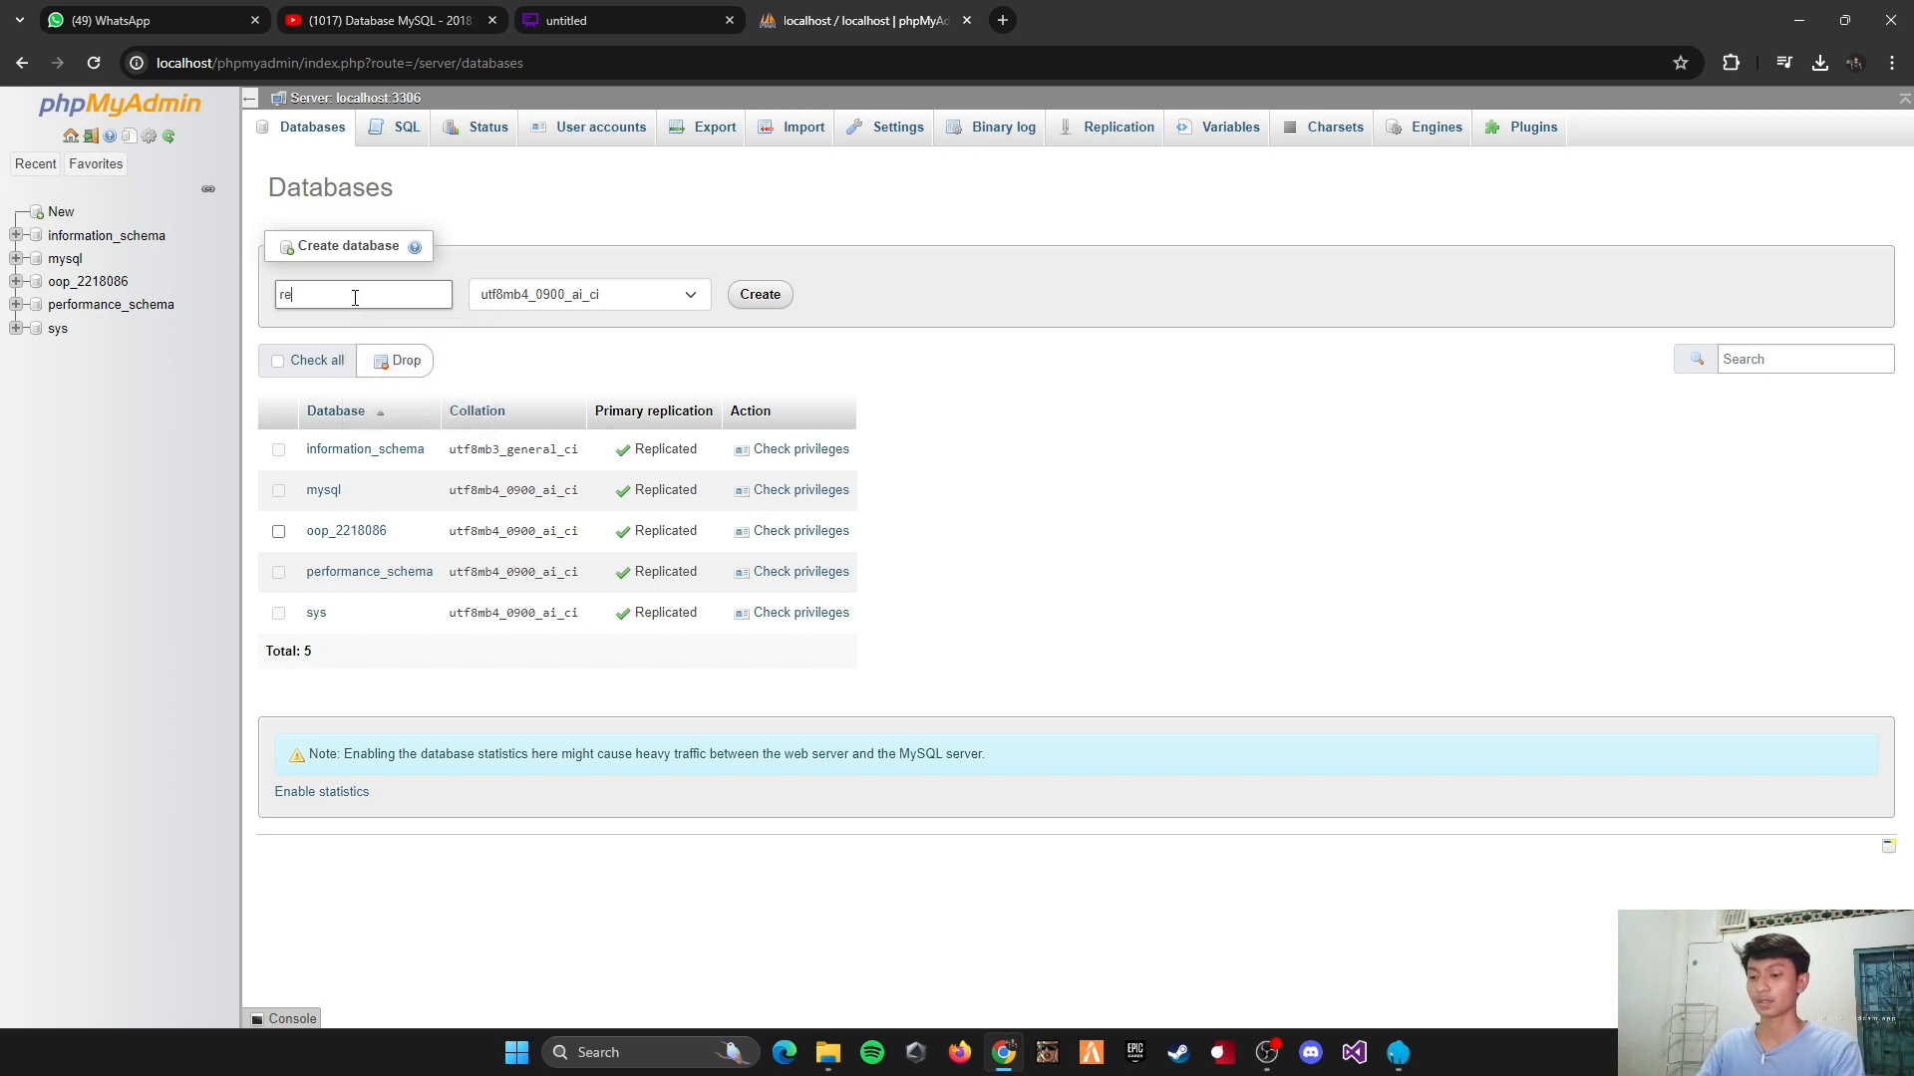
{"action": "type", "text": "krutmen"}
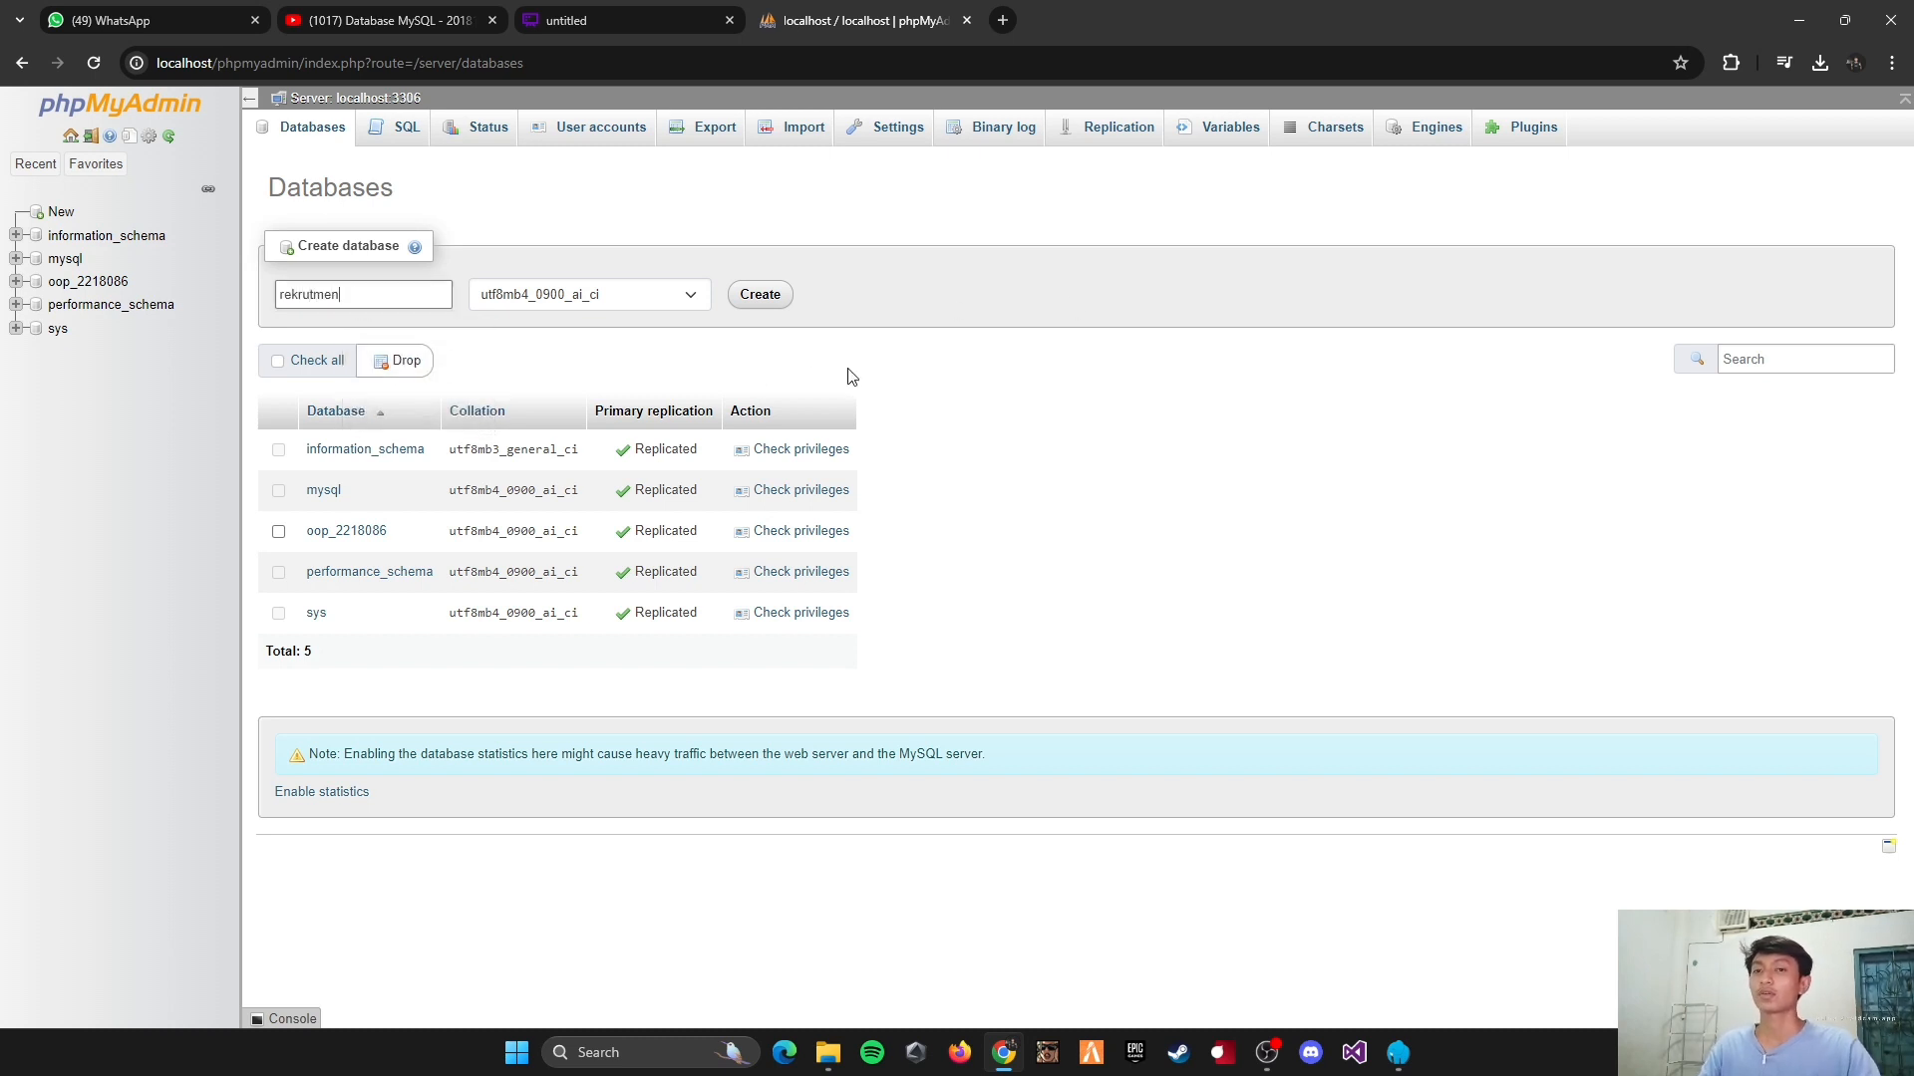
{"action": "left_click", "coordinate": [759, 295]}
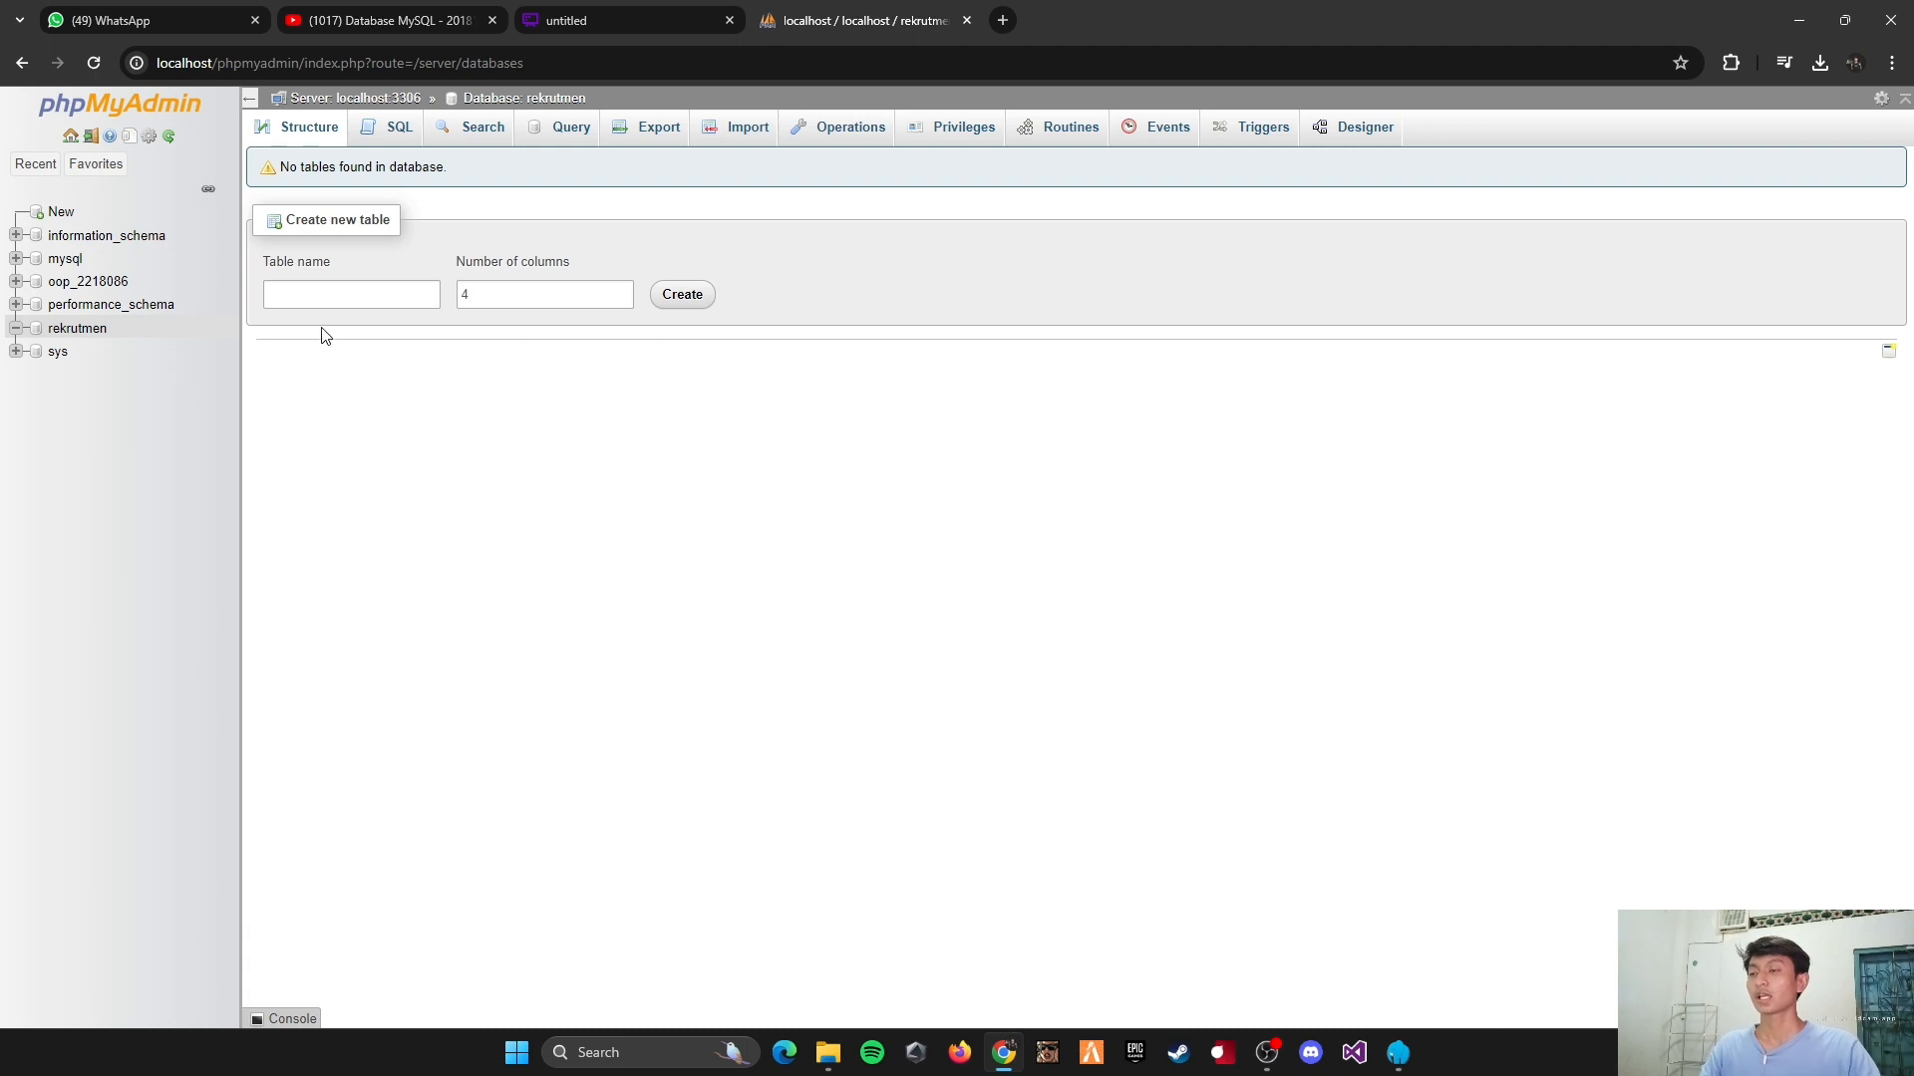
Step: Check the Pelamar table in the database diagram and create a table named pelamar with 6 columns in the rekrutmen database
{"action": "left_click", "coordinate": [558, 20]}
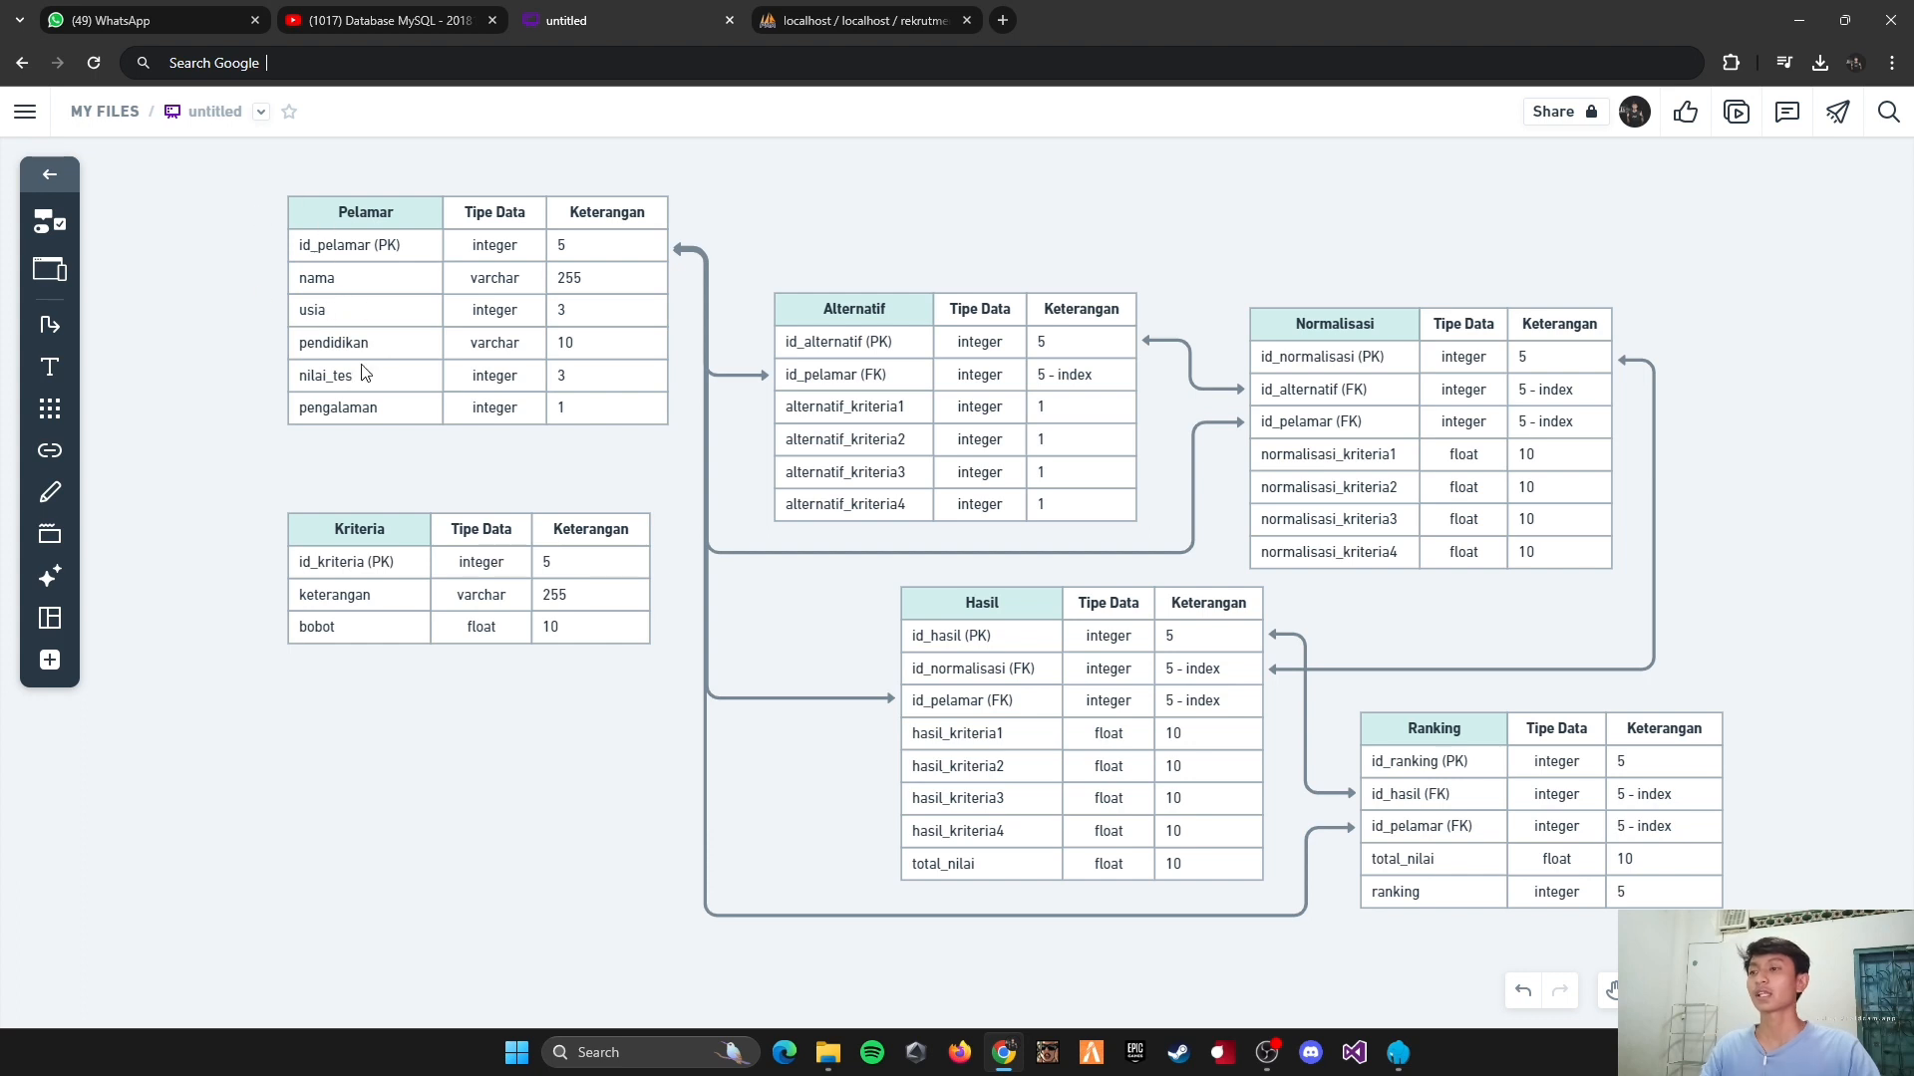
{"action": "left_click", "coordinate": [834, 22]}
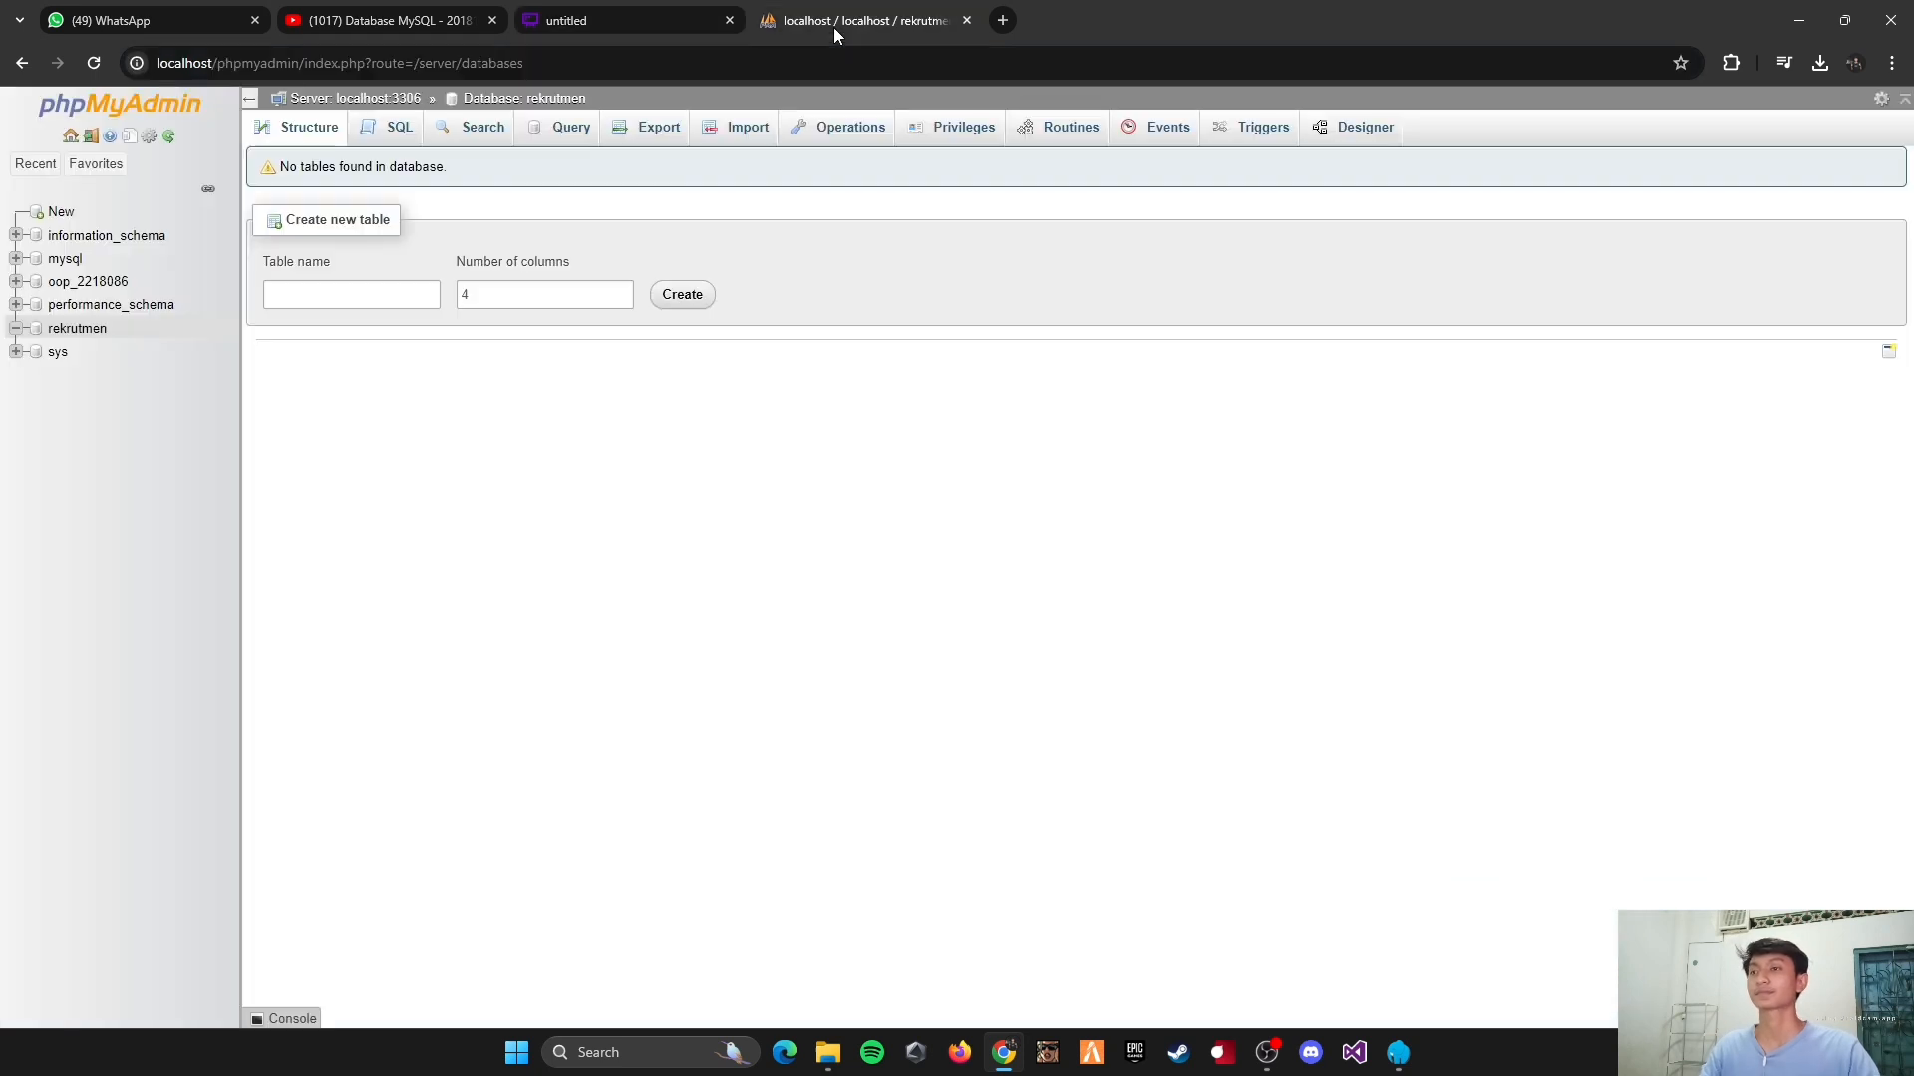
{"action": "left_click", "coordinate": [404, 295]}
{"action": "type", "text": "pel"}
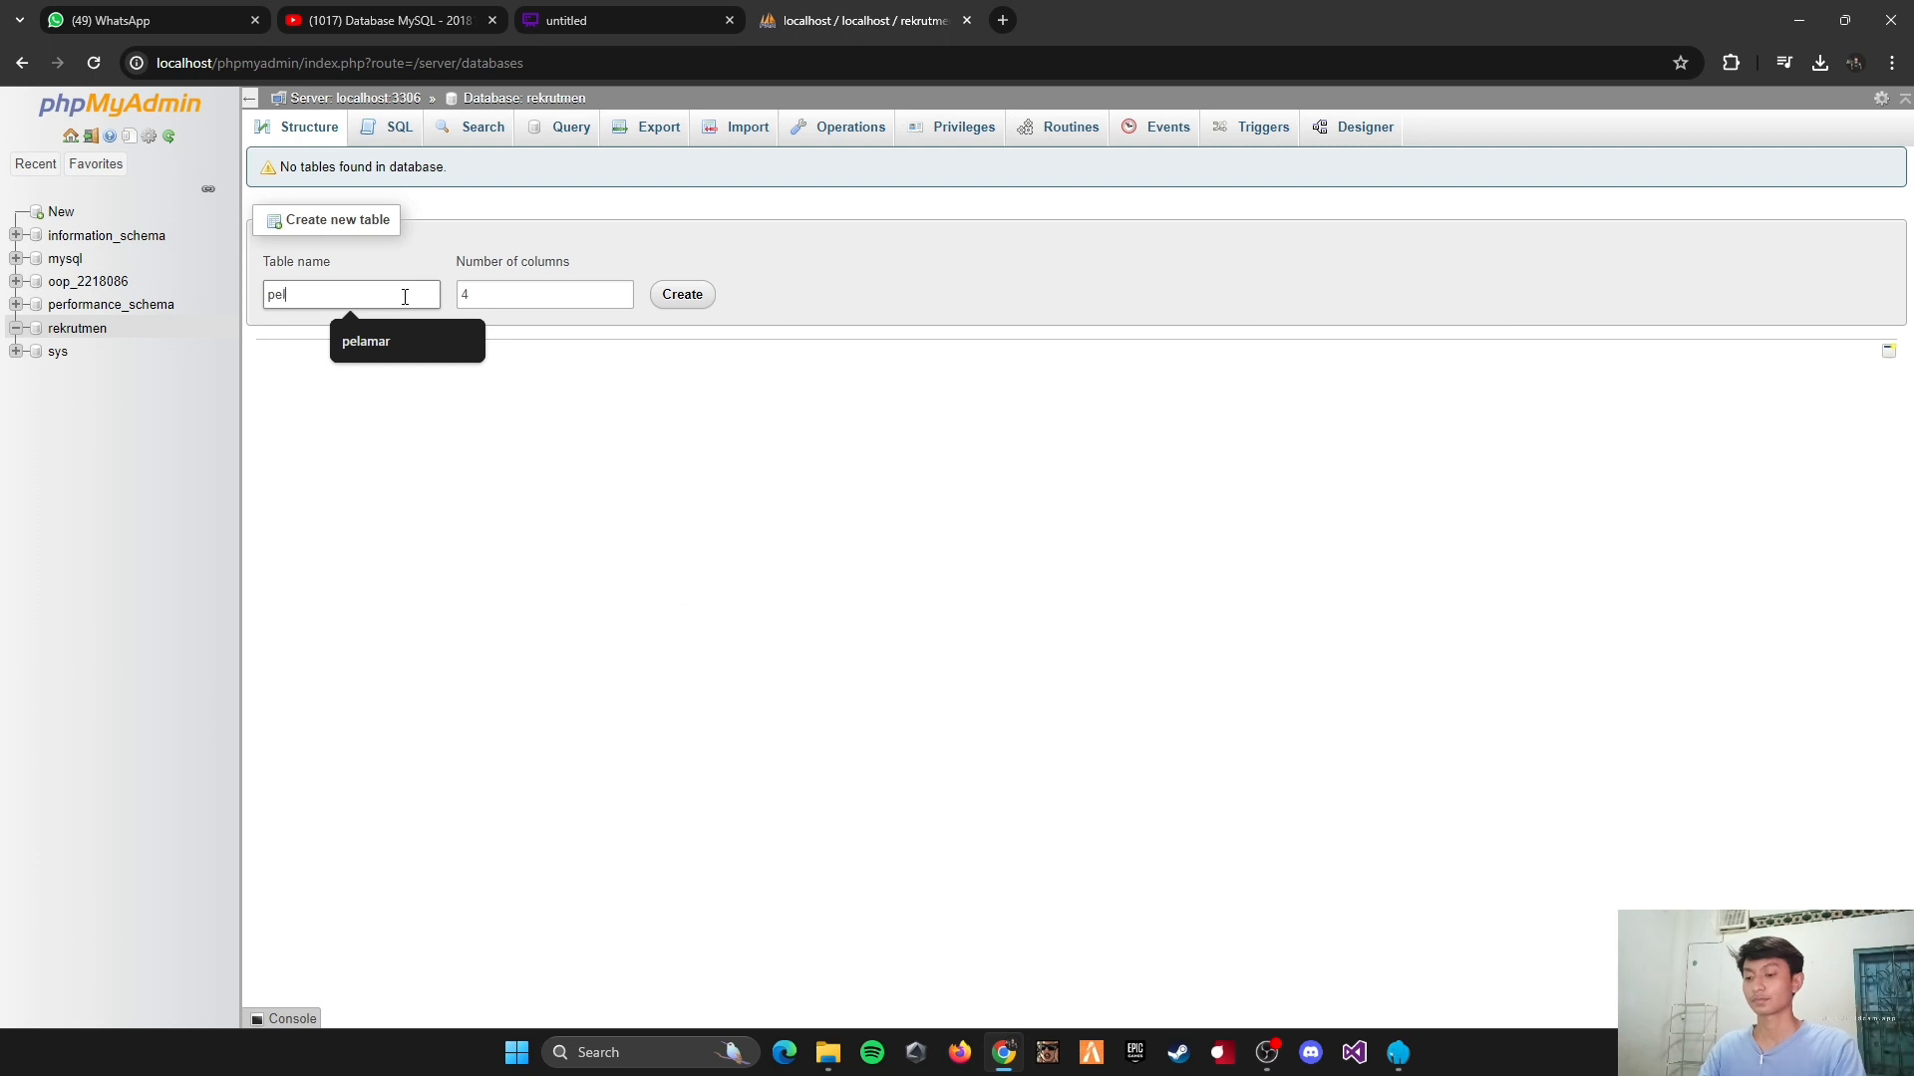
{"action": "type", "text": "amar"}
{"action": "left_click", "coordinate": [494, 296]}
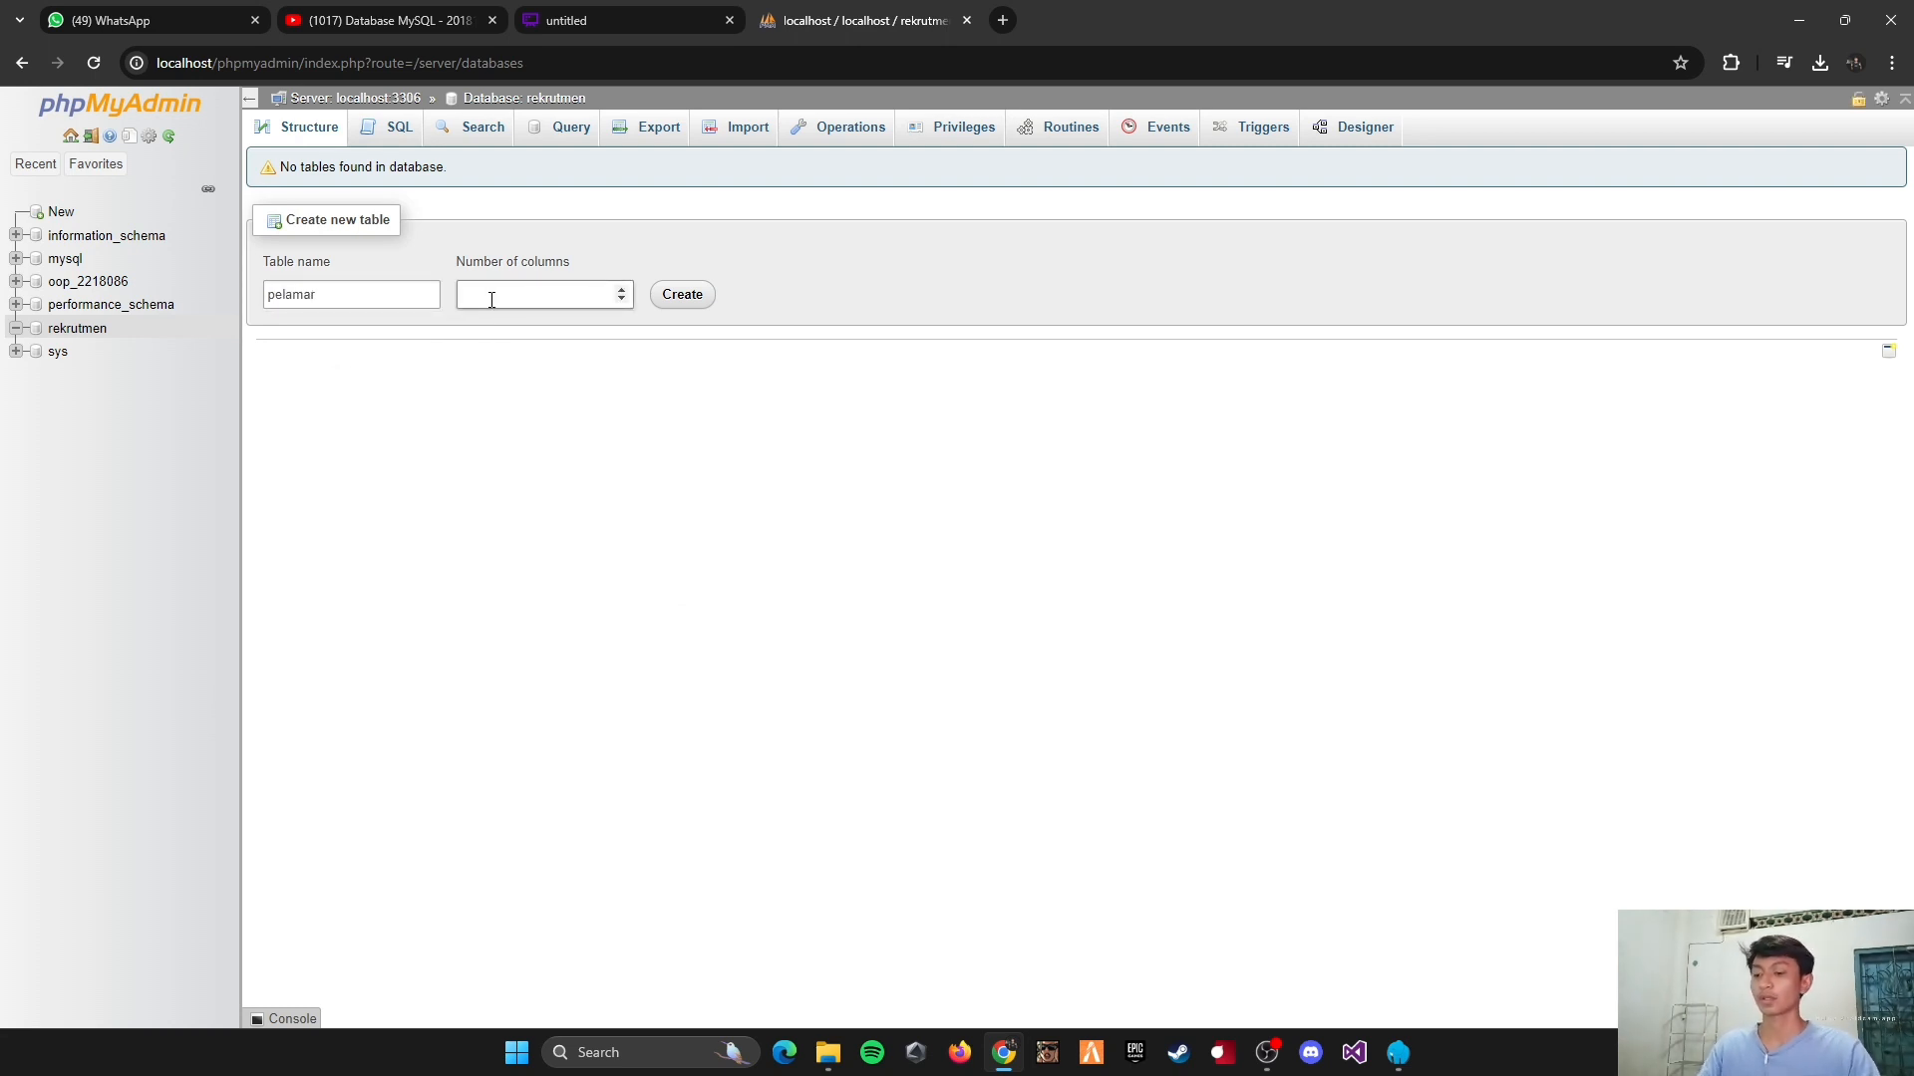
{"action": "type", "text": "6"}
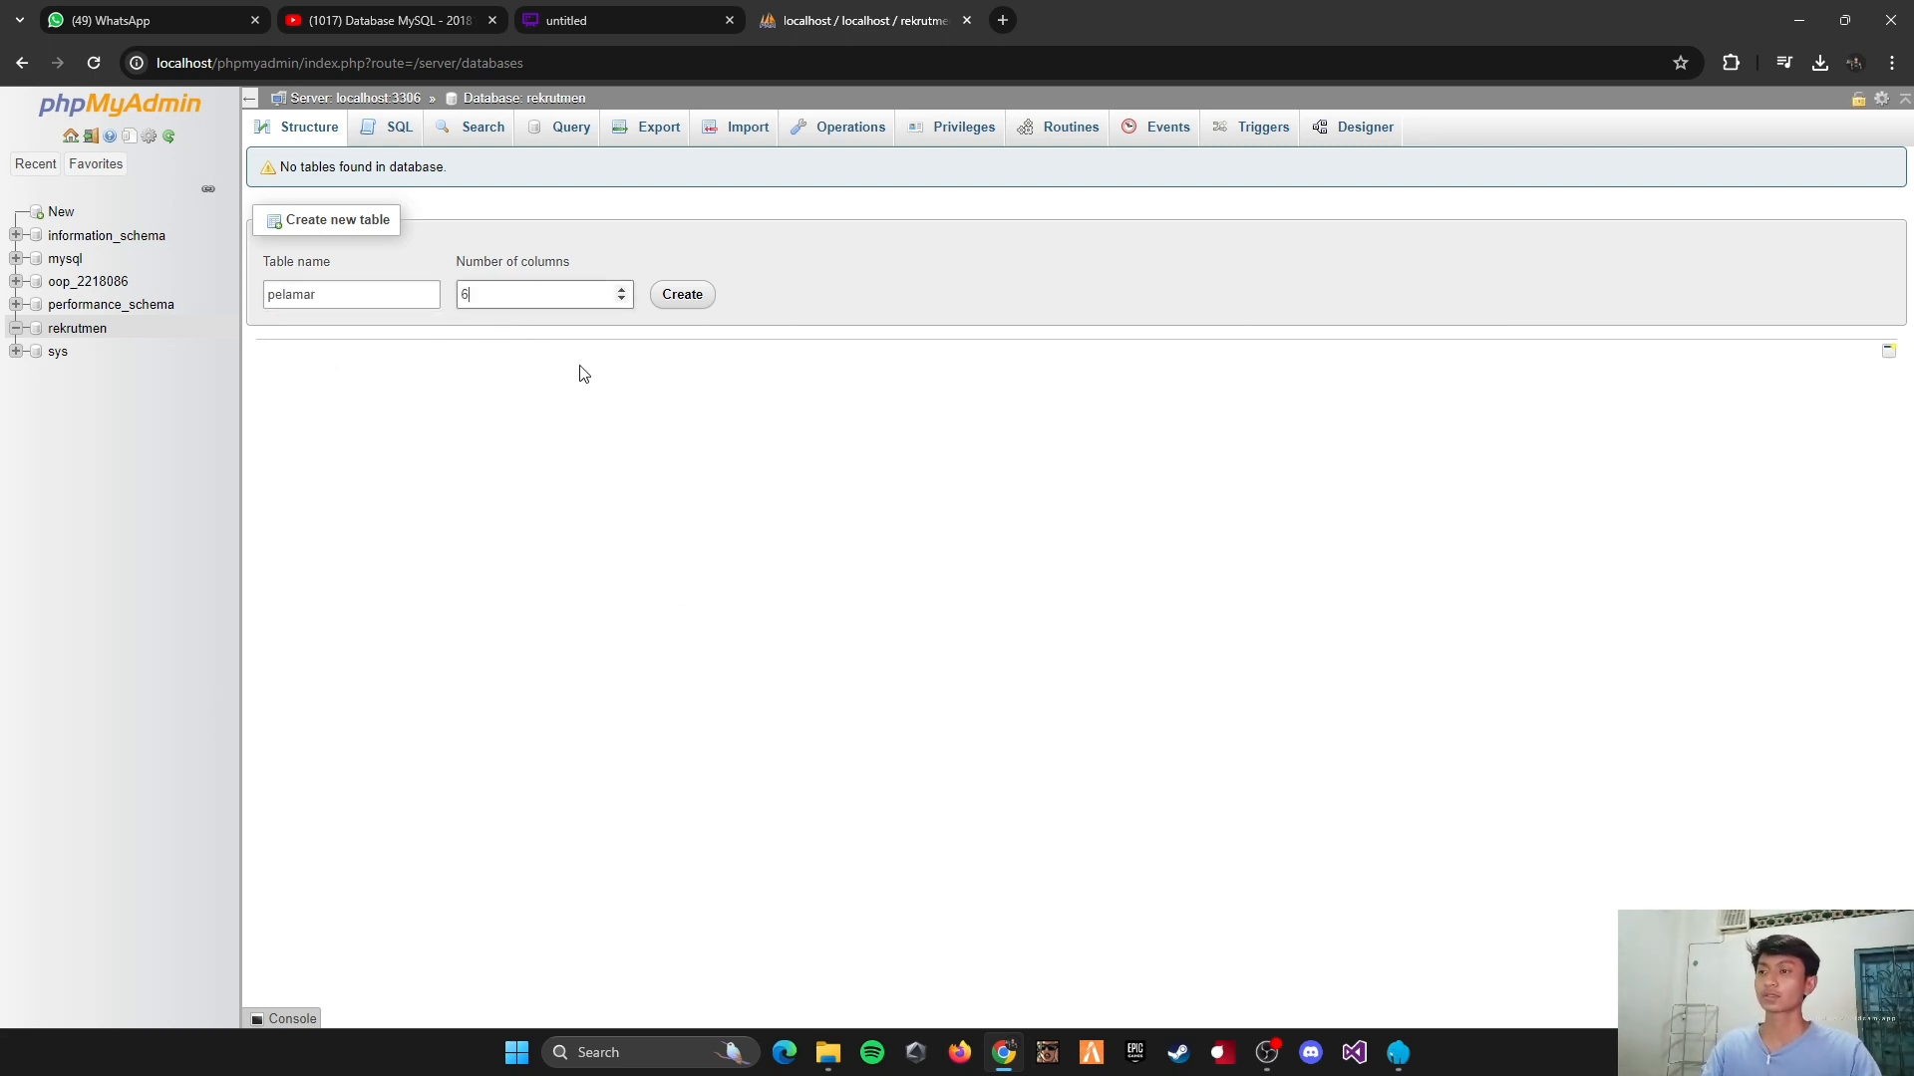
{"action": "left_click", "coordinate": [700, 312]}
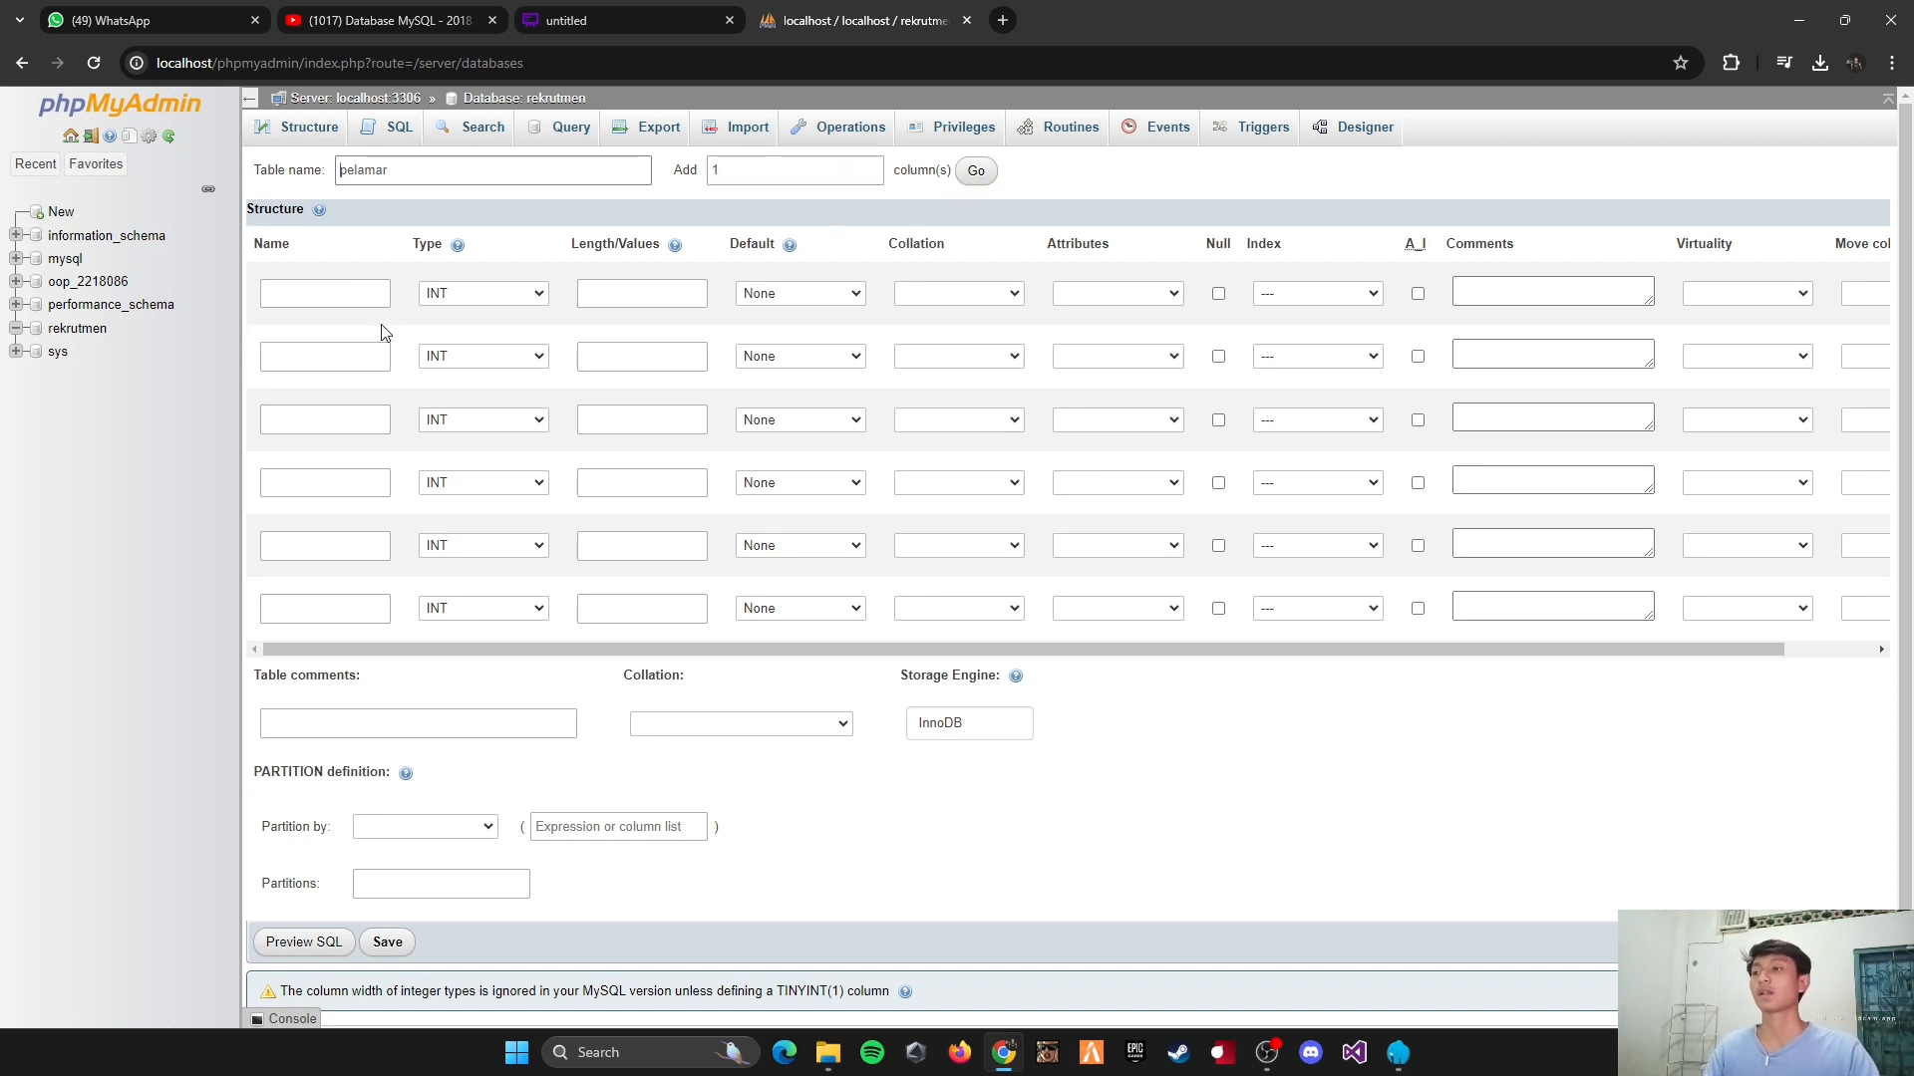
Step: Define the first column as id_pelamar, type INT, with length 5 and a PRIMARY index
{"action": "left_click", "coordinate": [331, 304]}
{"action": "left_click", "coordinate": [328, 297]}
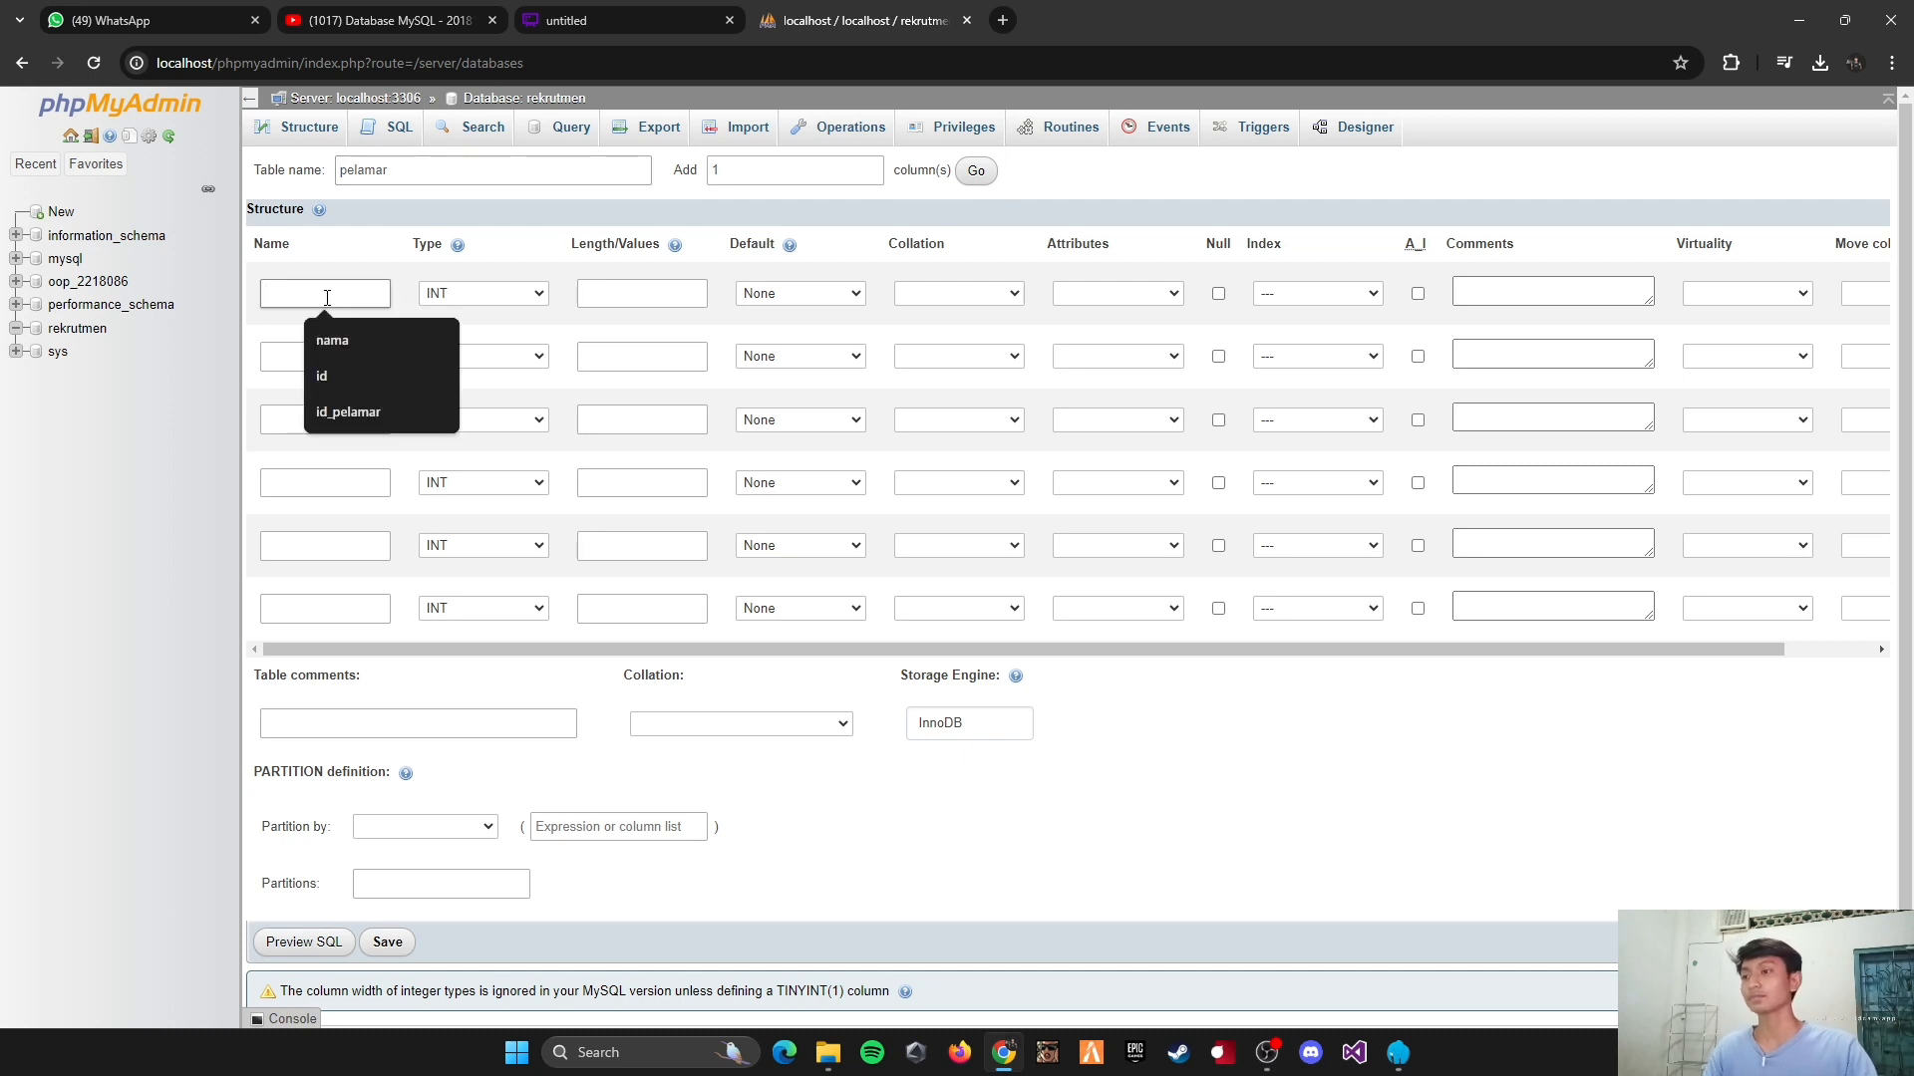
{"action": "type", "text": "id"}
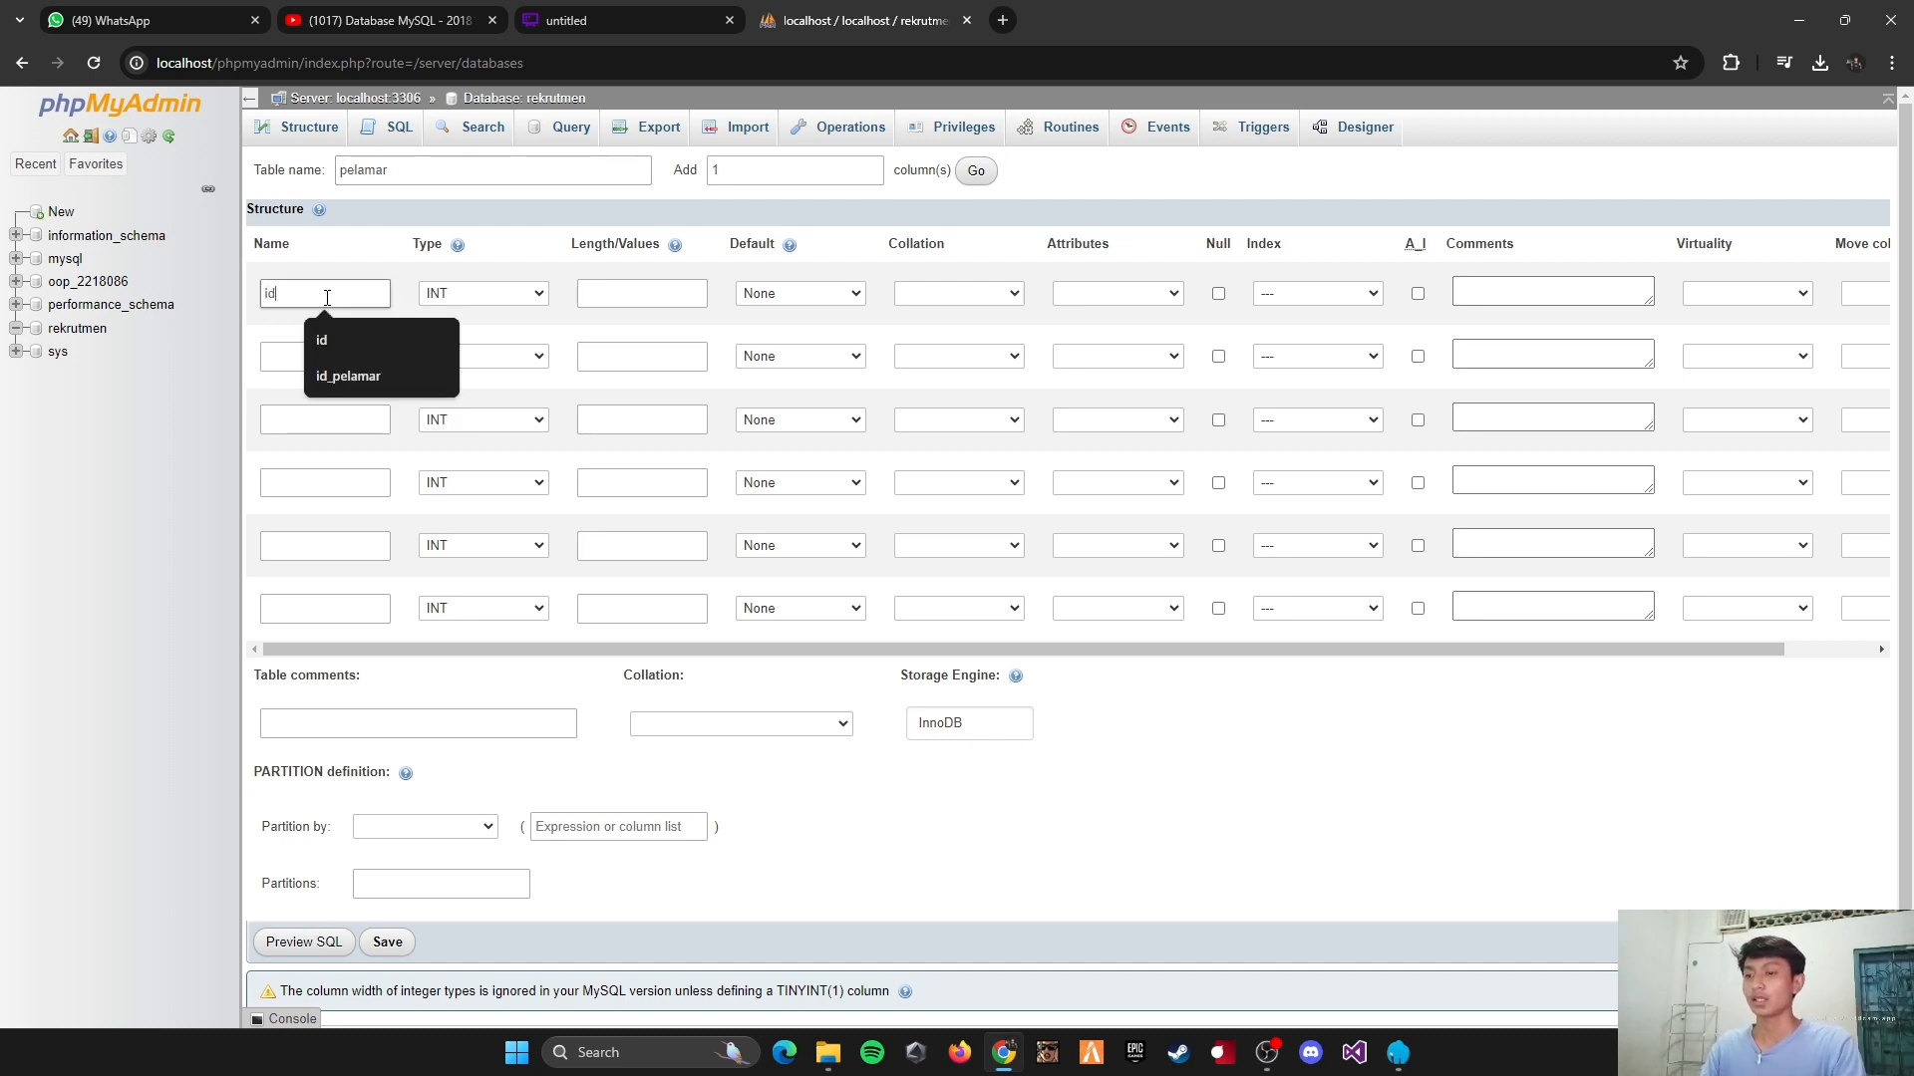
{"action": "type", "text": "_pelamar"}
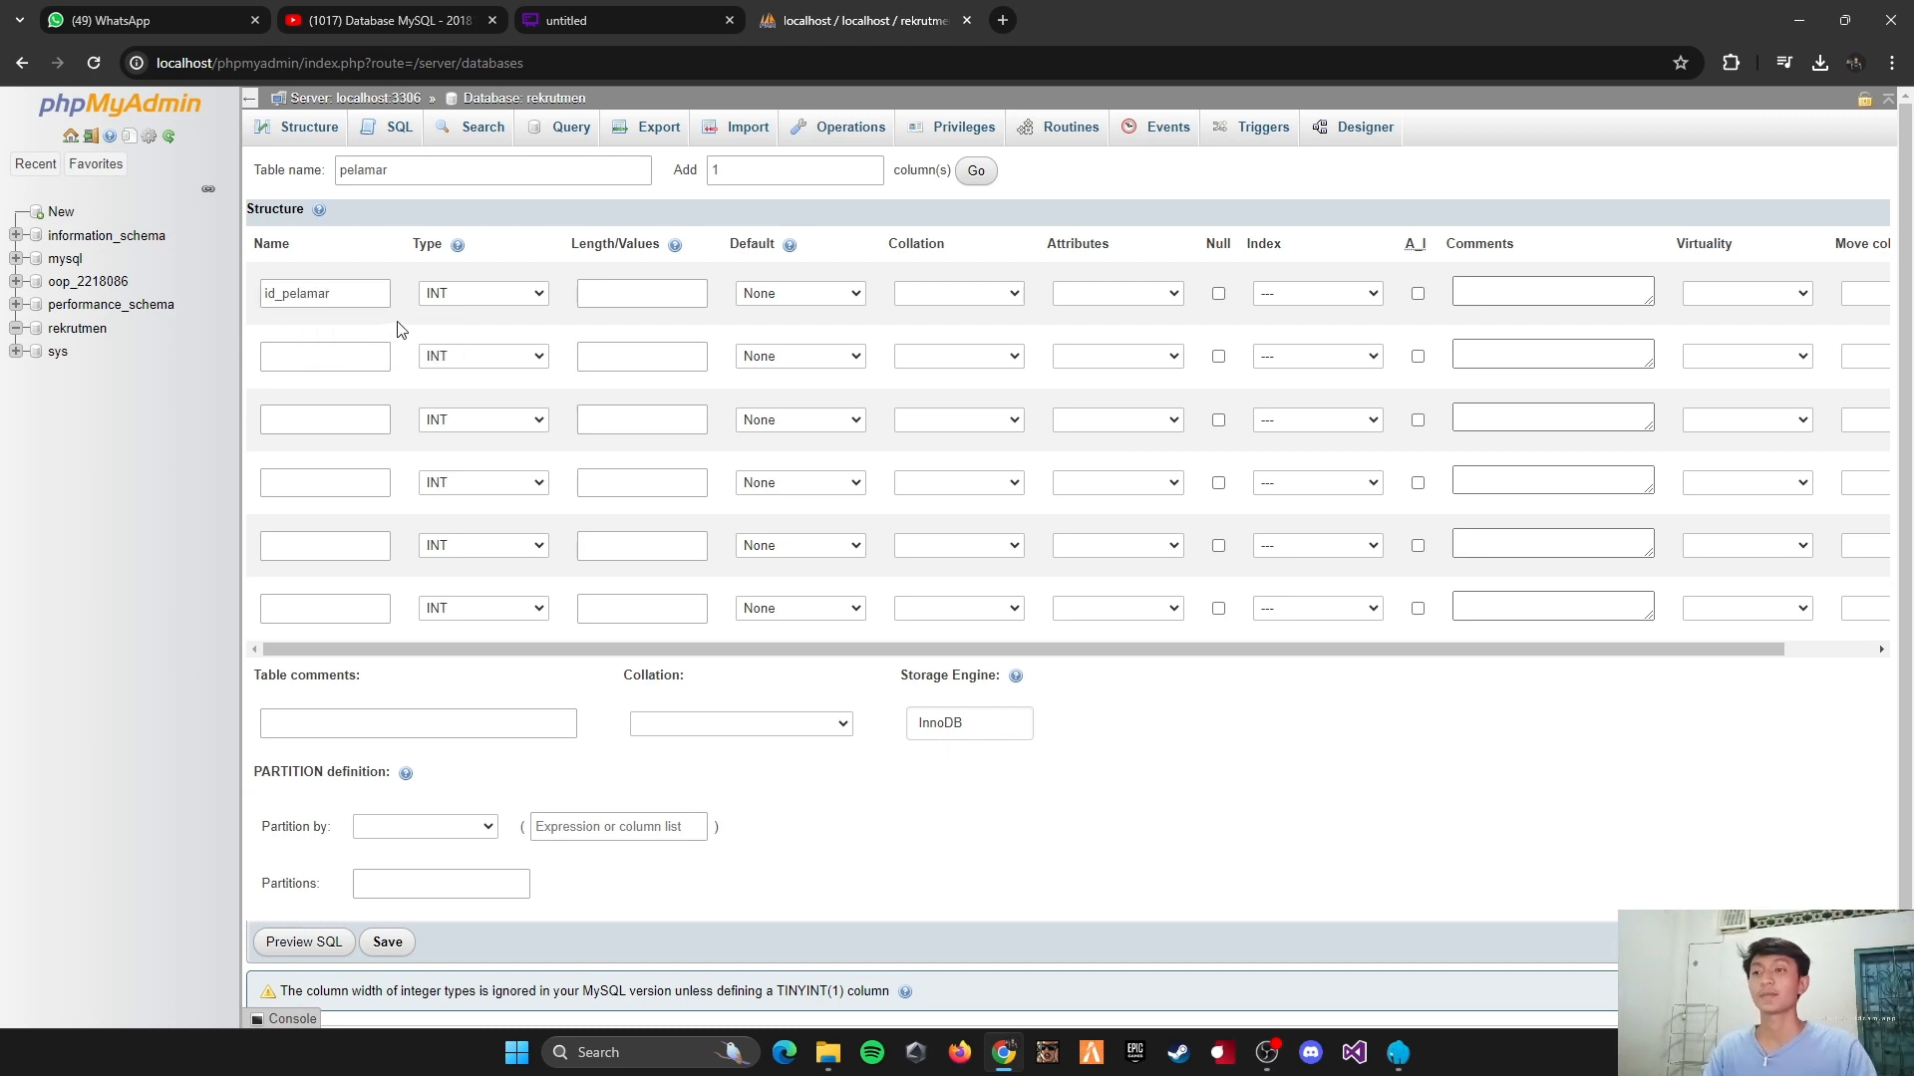
{"action": "left_click", "coordinate": [586, 293]}
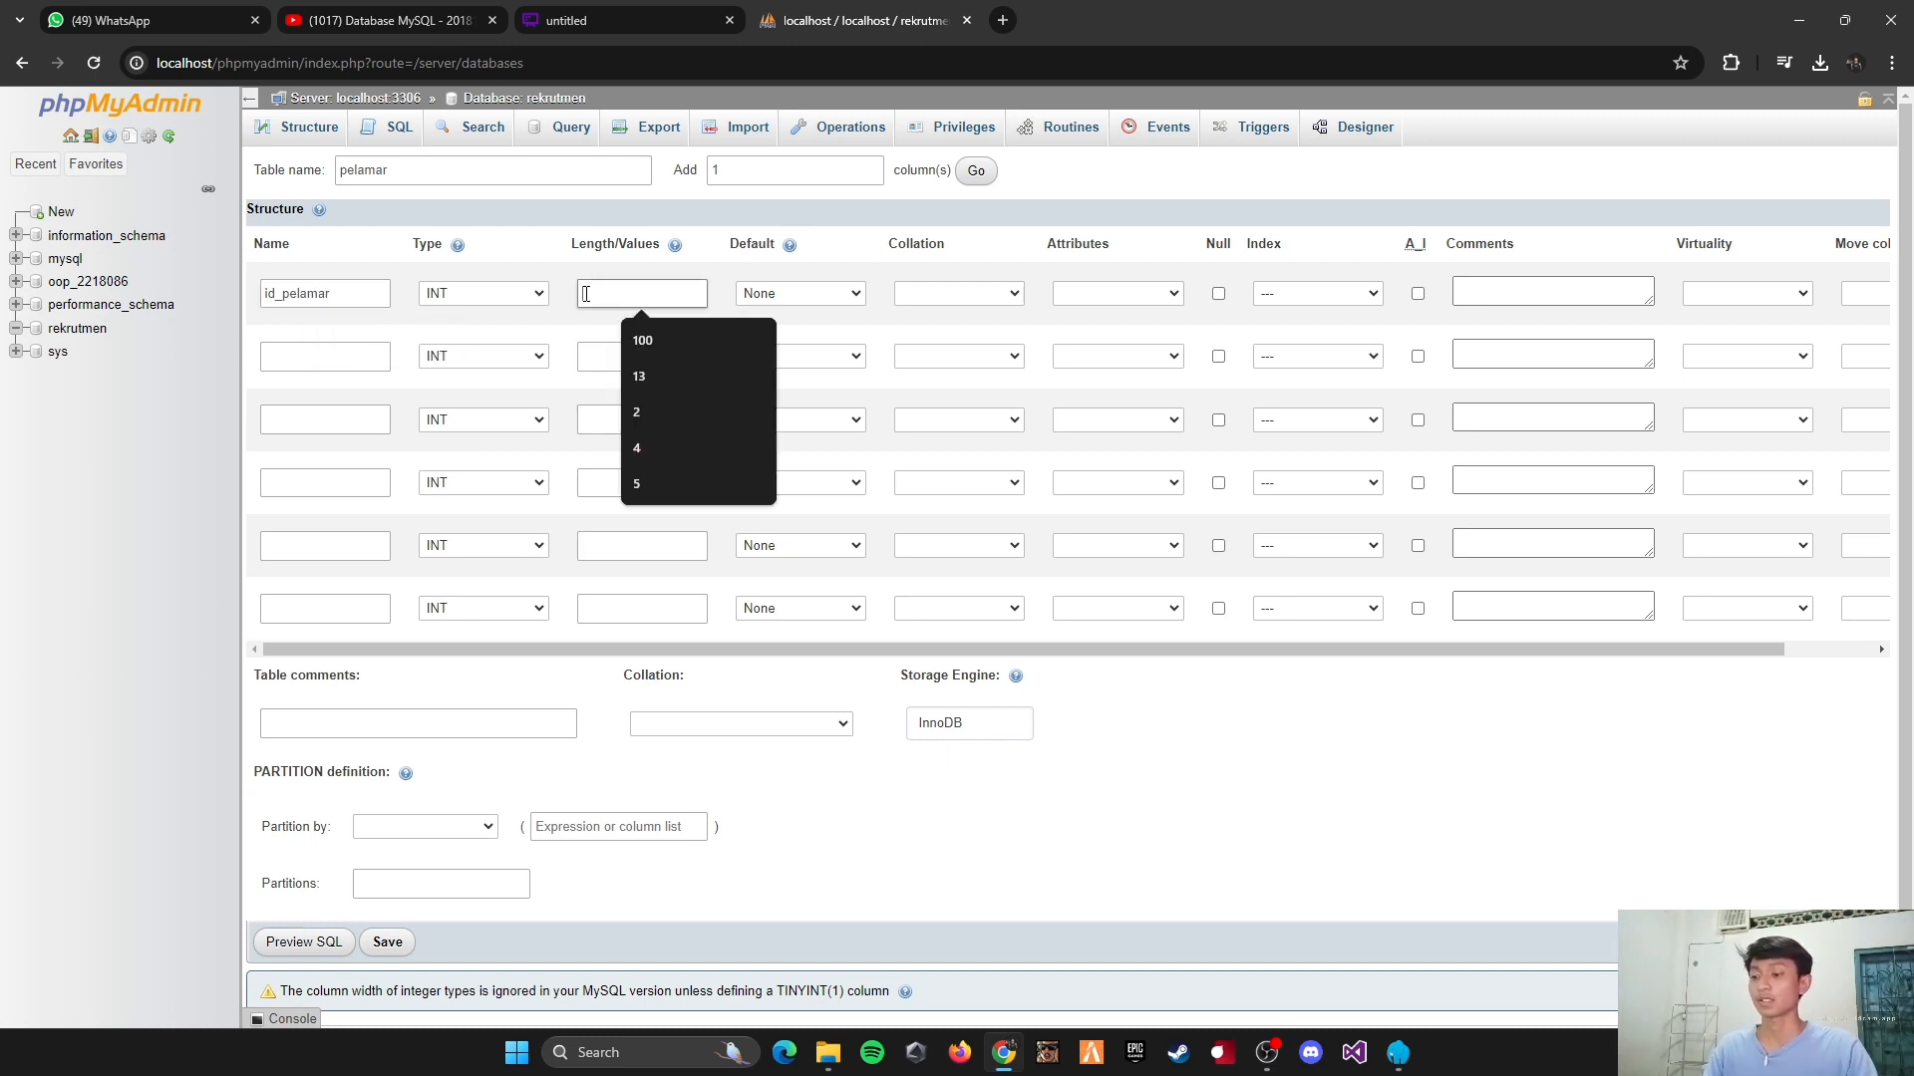
{"action": "left_click", "coordinate": [635, 483]}
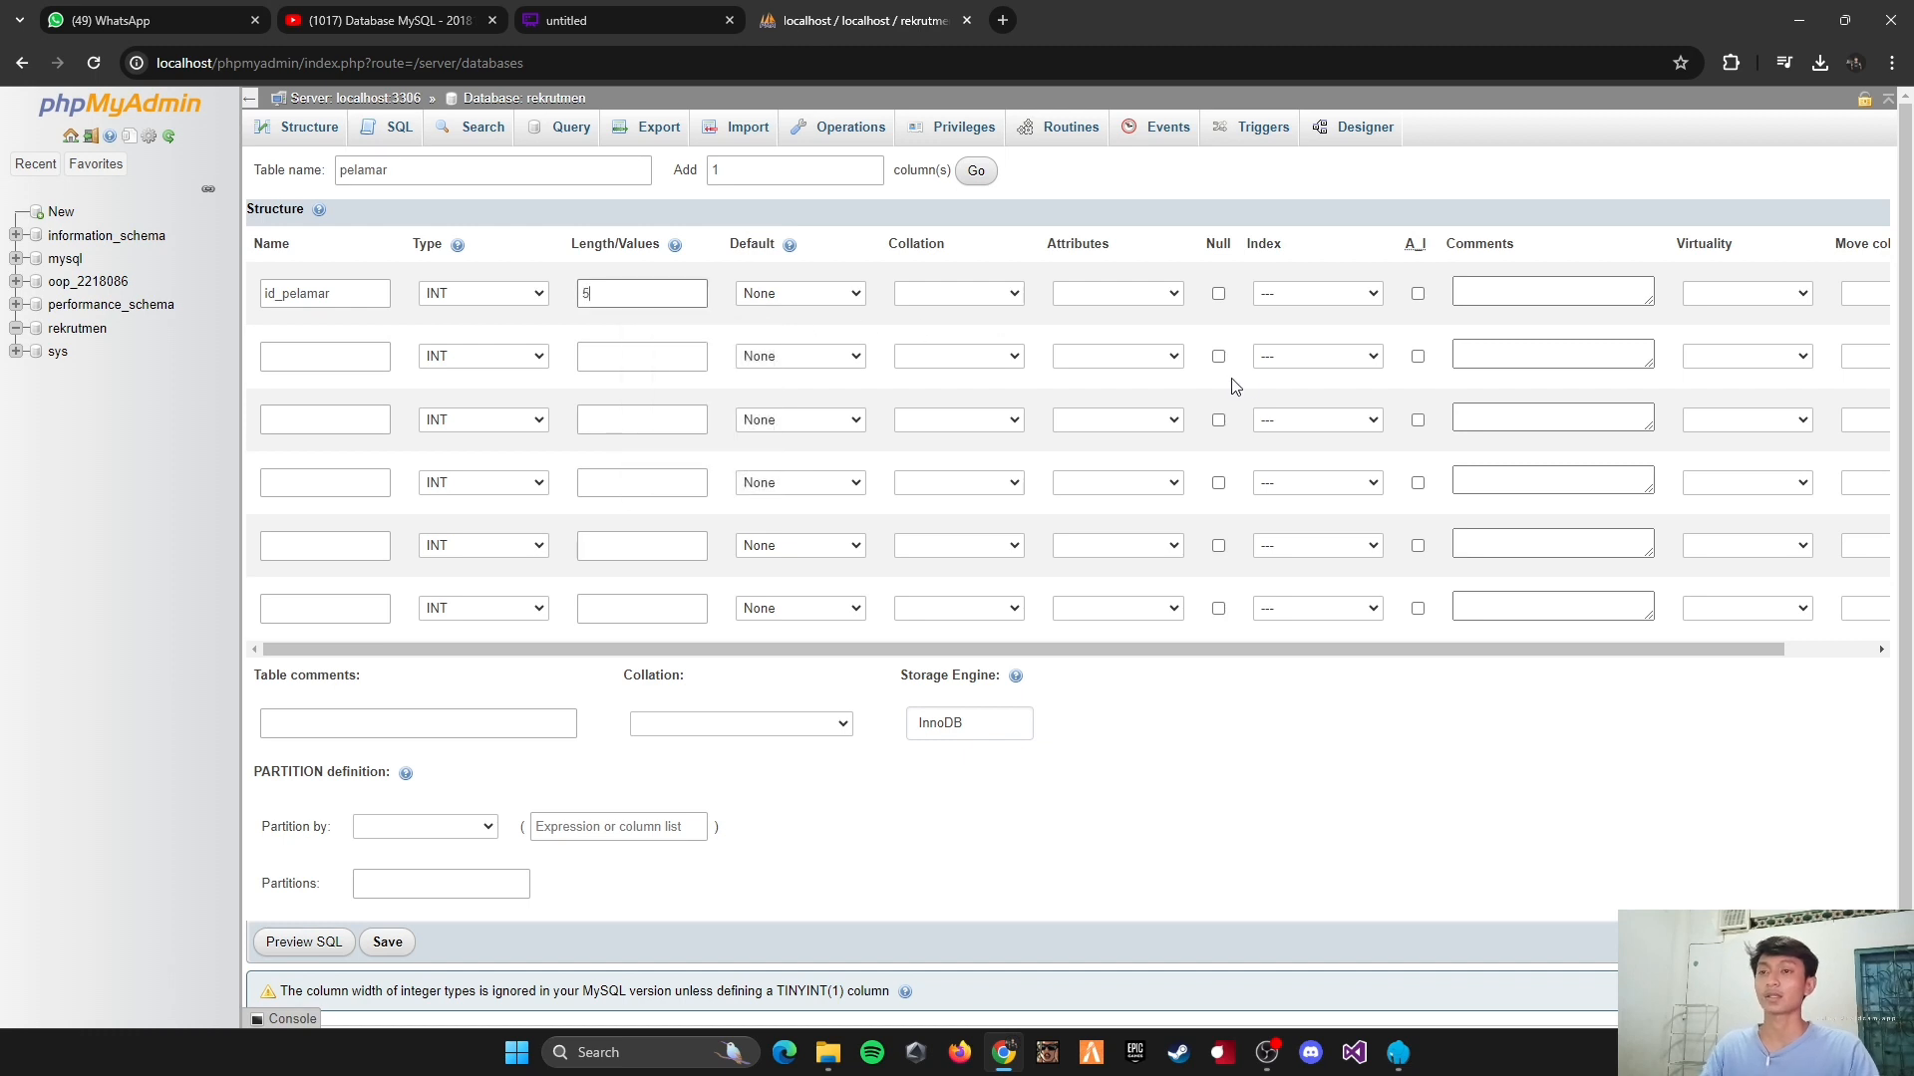
{"action": "left_click", "coordinate": [1321, 293]}
{"action": "left_click", "coordinate": [1295, 339]}
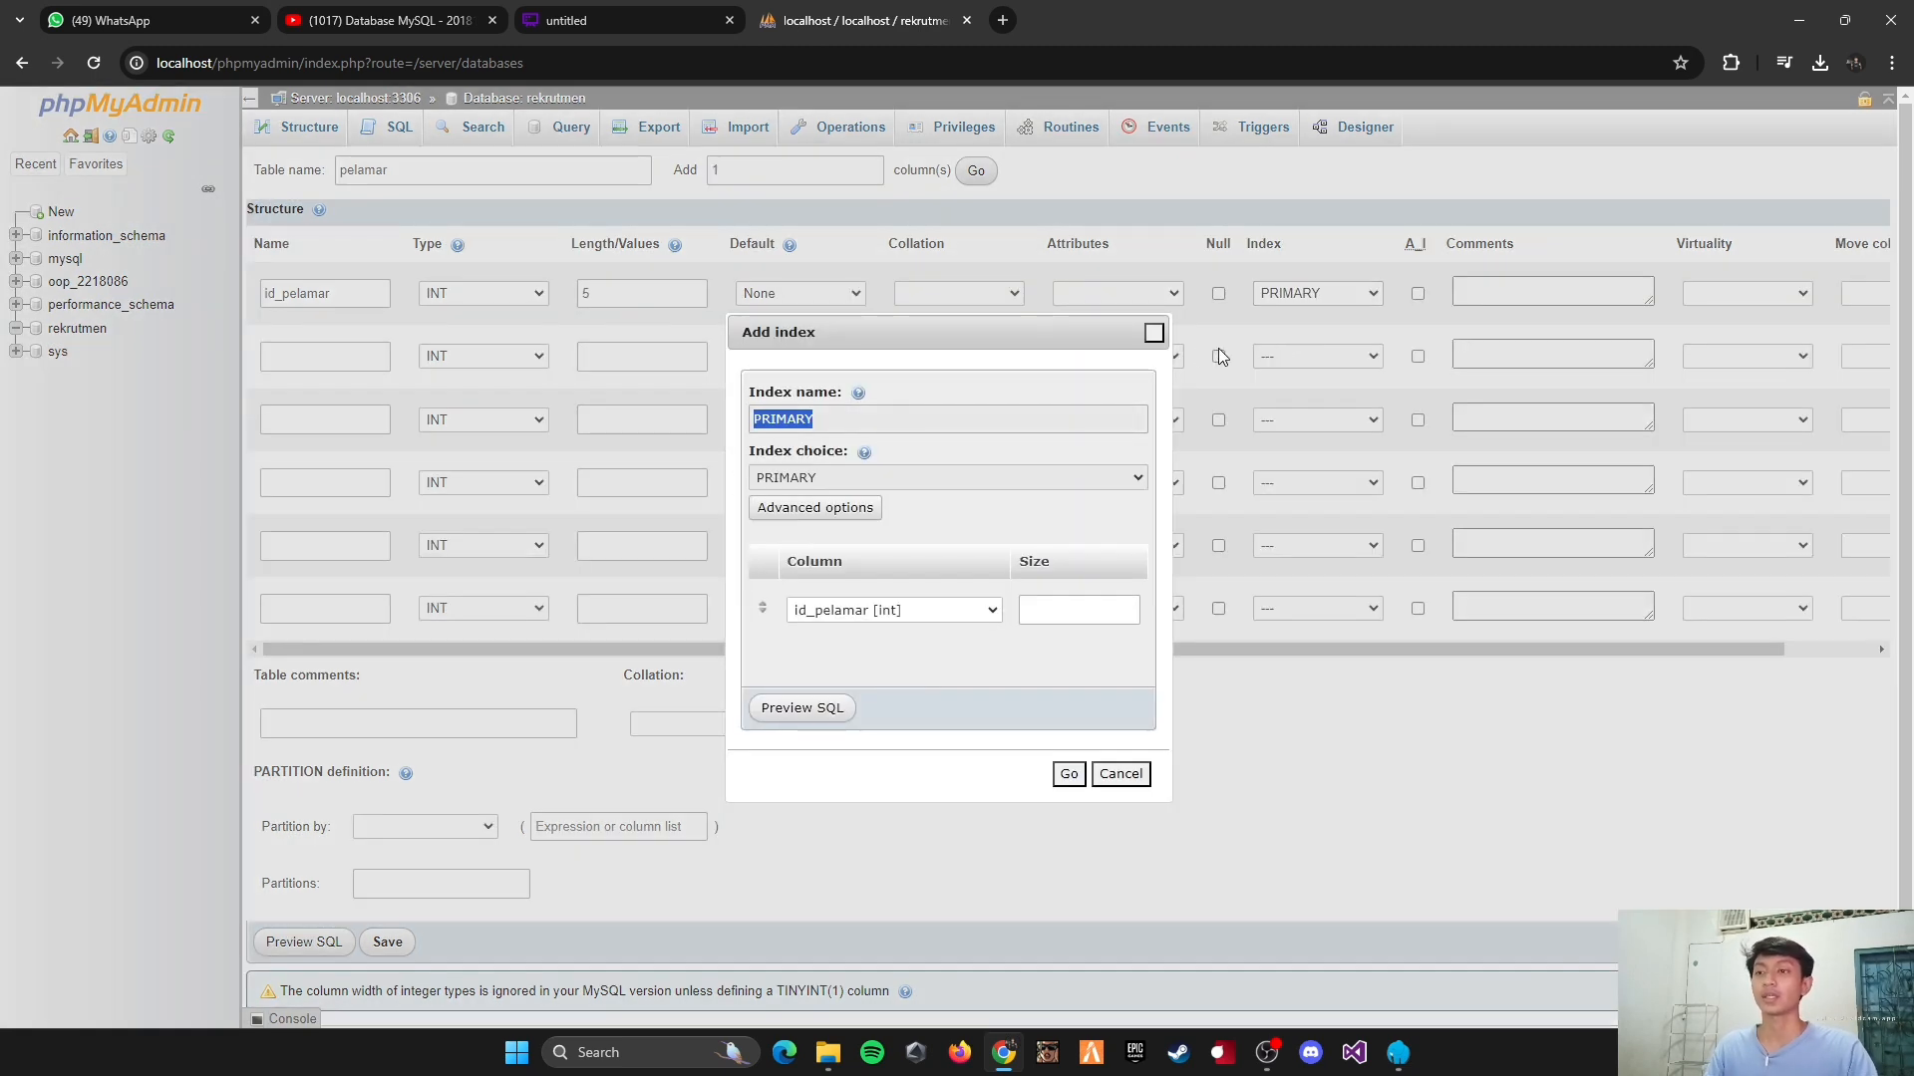
{"action": "left_click", "coordinate": [1070, 778]}
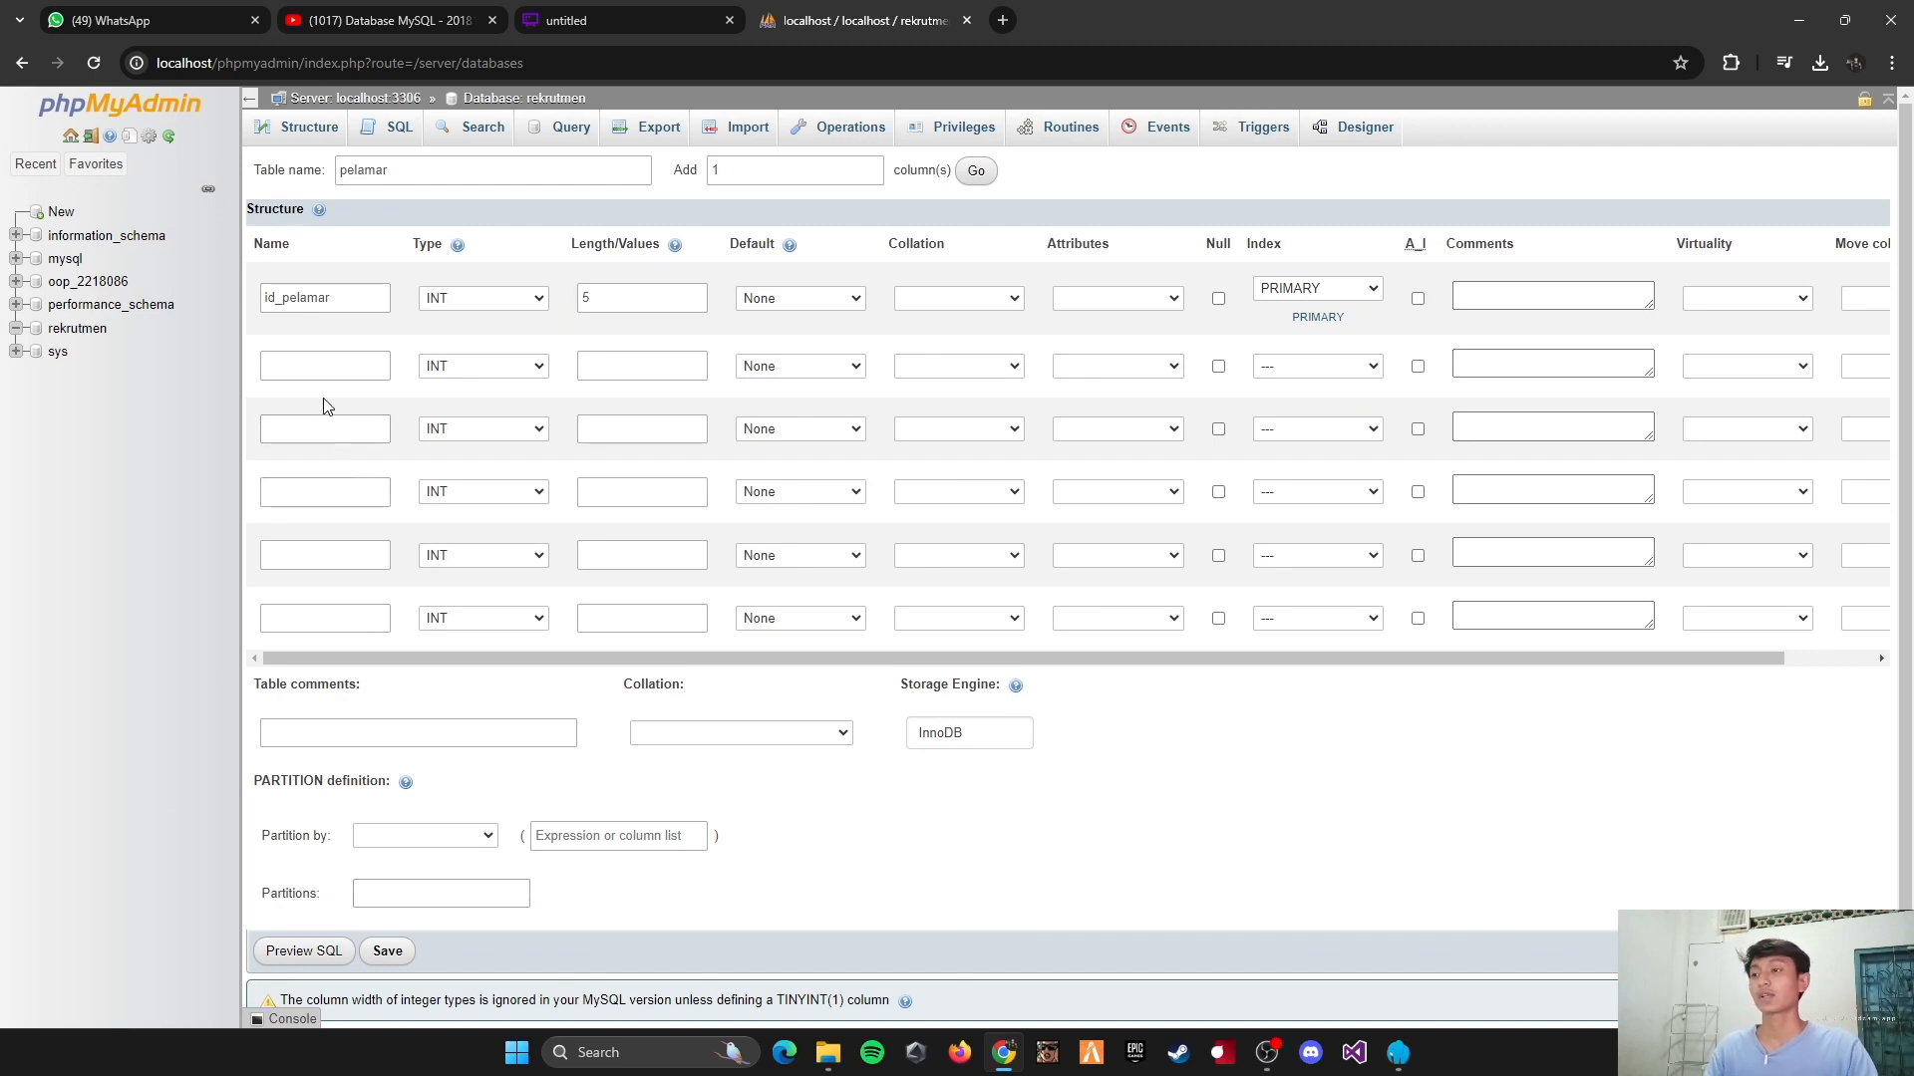
Step: Define the second column of the pelamar table as nama, type VARCHAR, with length 255
{"action": "left_click", "coordinate": [313, 371]}
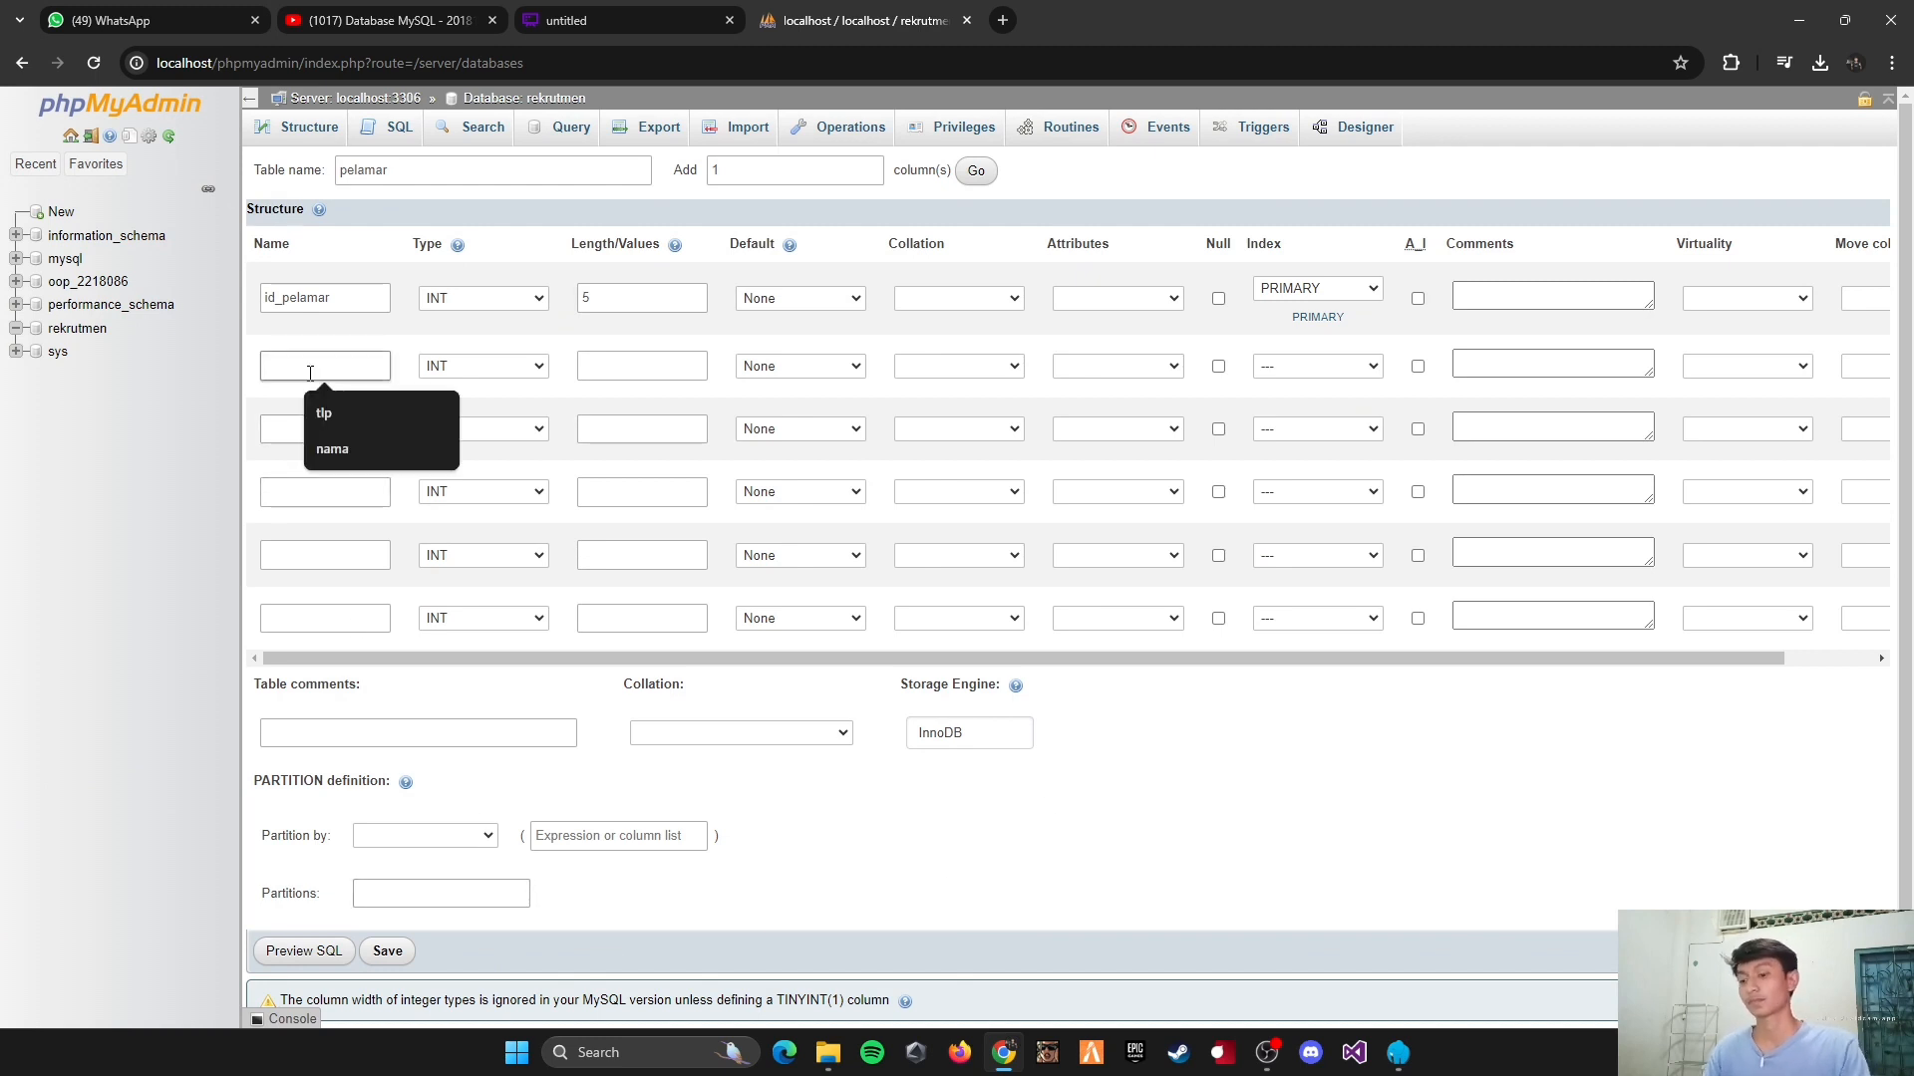
{"action": "type", "text": "nama"}
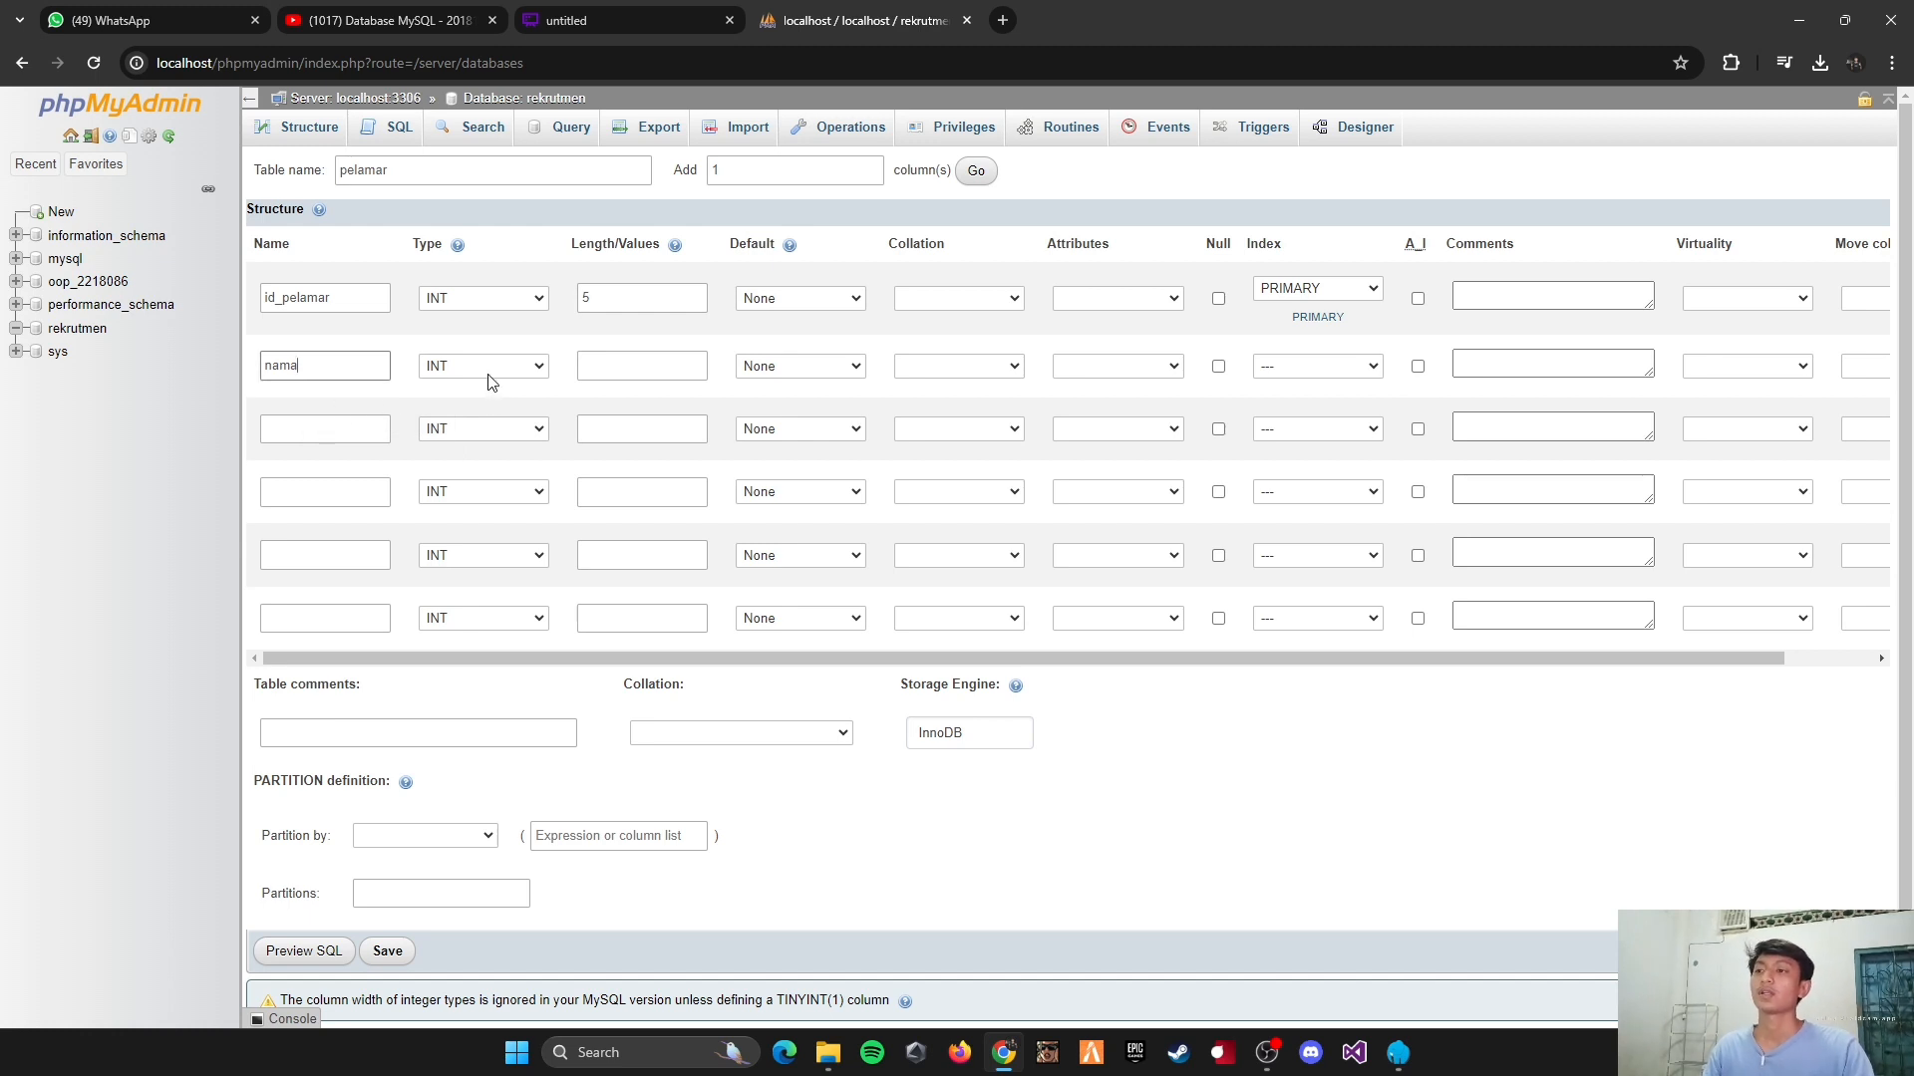
{"action": "left_click", "coordinate": [491, 381]}
{"action": "left_click", "coordinate": [468, 403]}
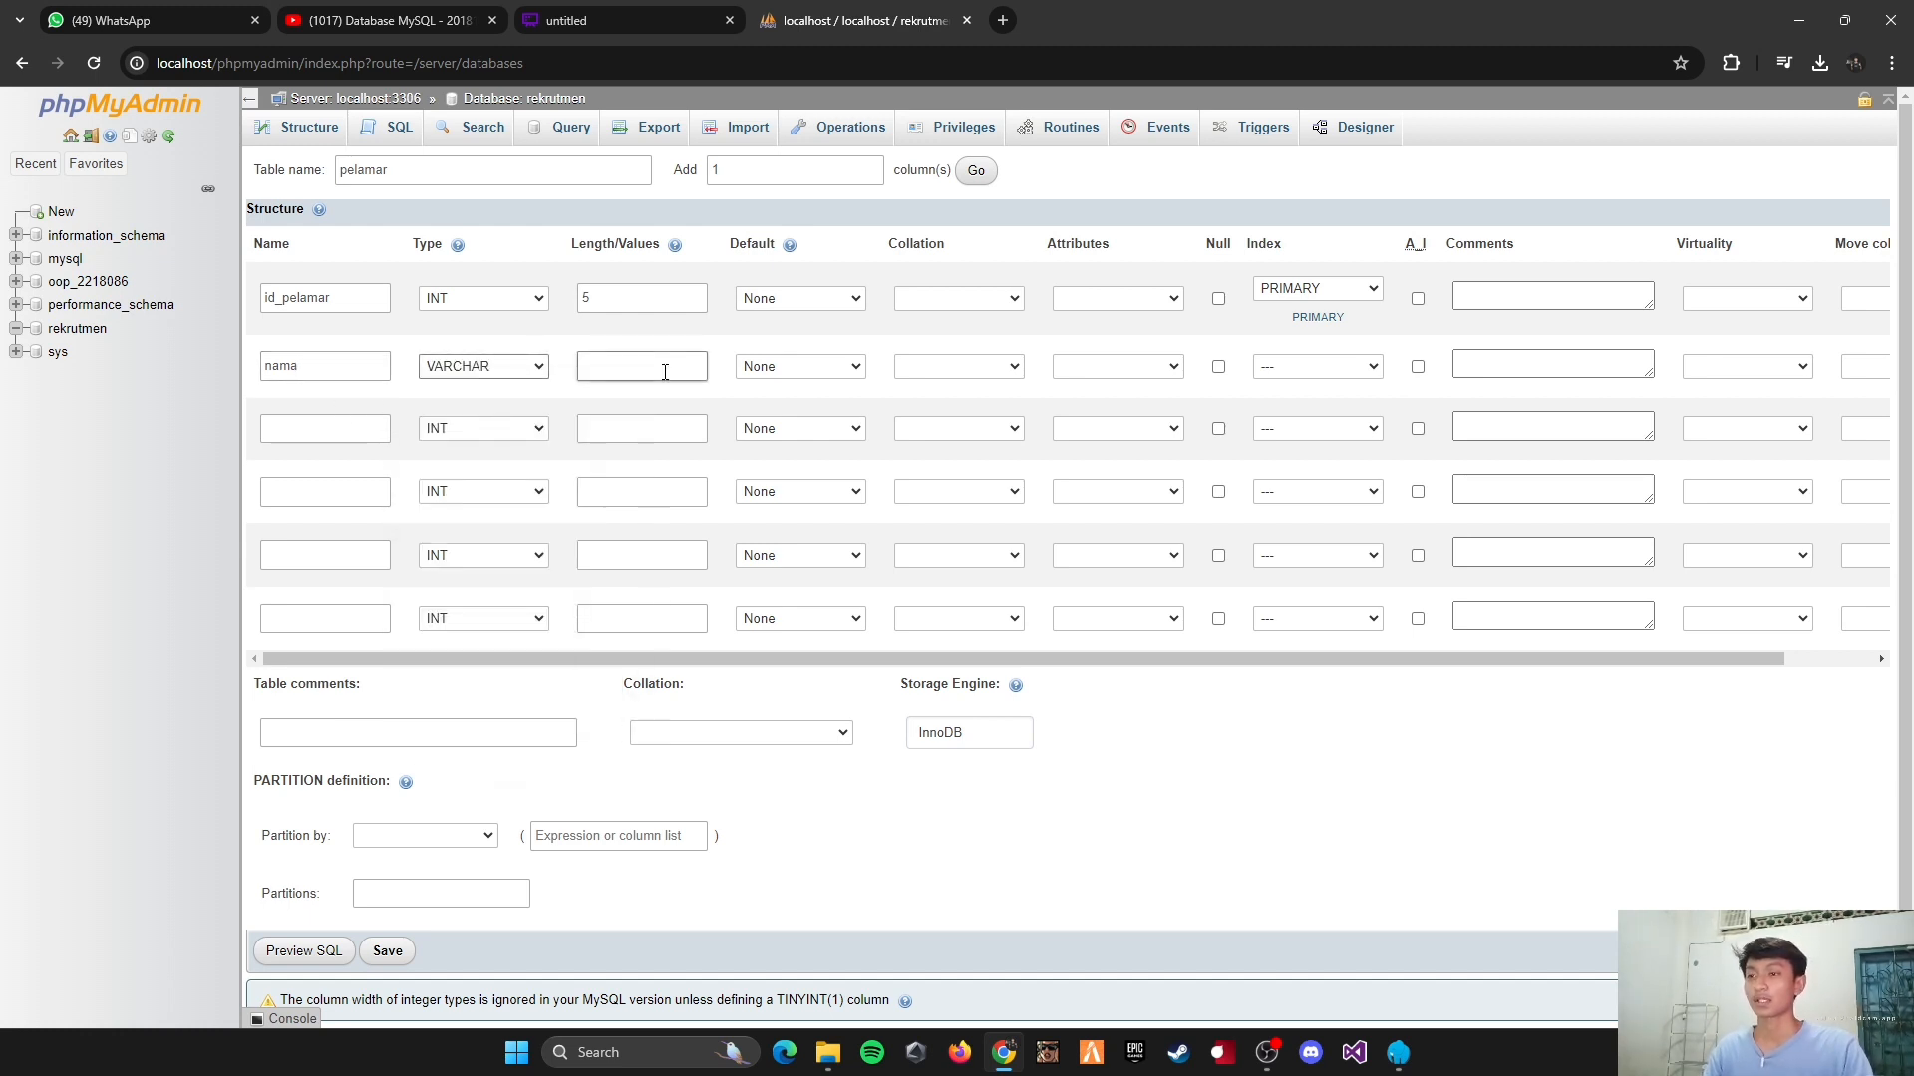
{"action": "left_click", "coordinate": [665, 371]}
{"action": "type", "text": "255"}
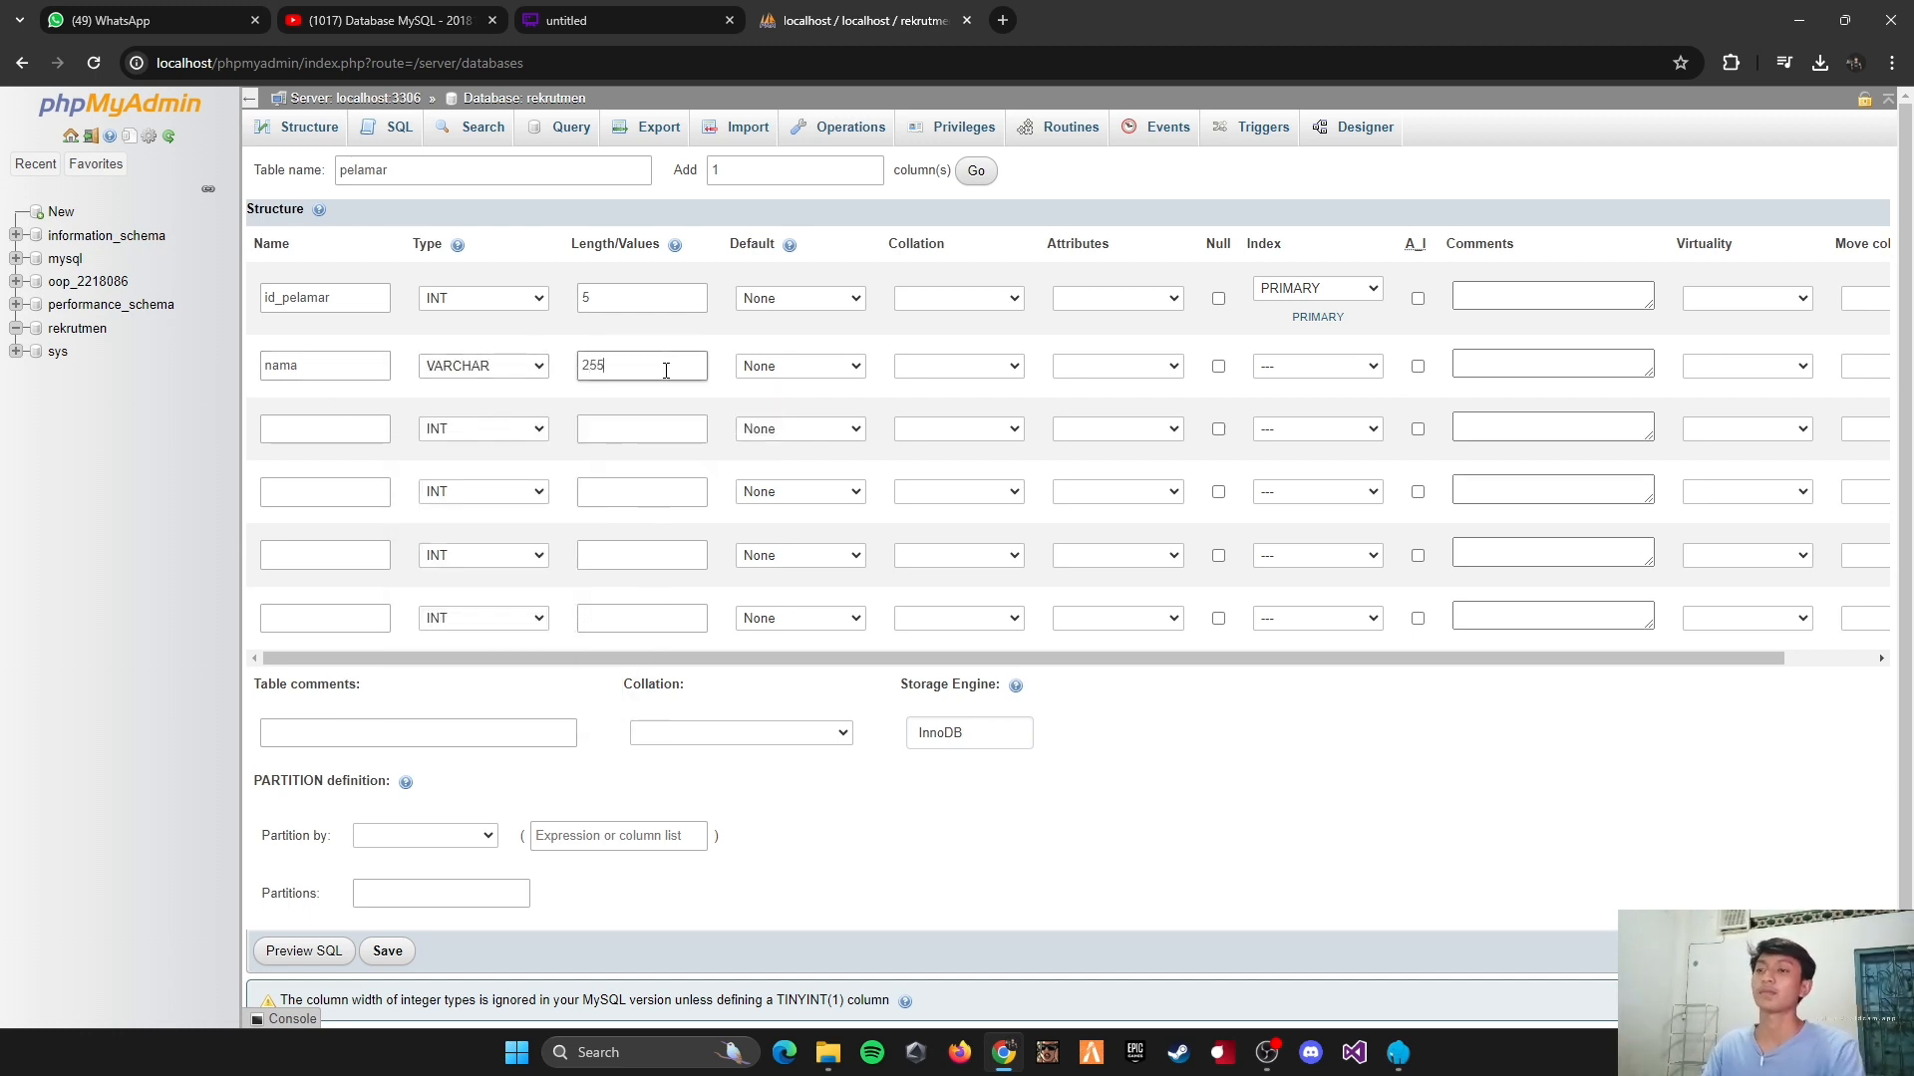
Step: Define the third column of the pelamar table as usia, type INT, with length 3
{"action": "left_click", "coordinate": [267, 435]}
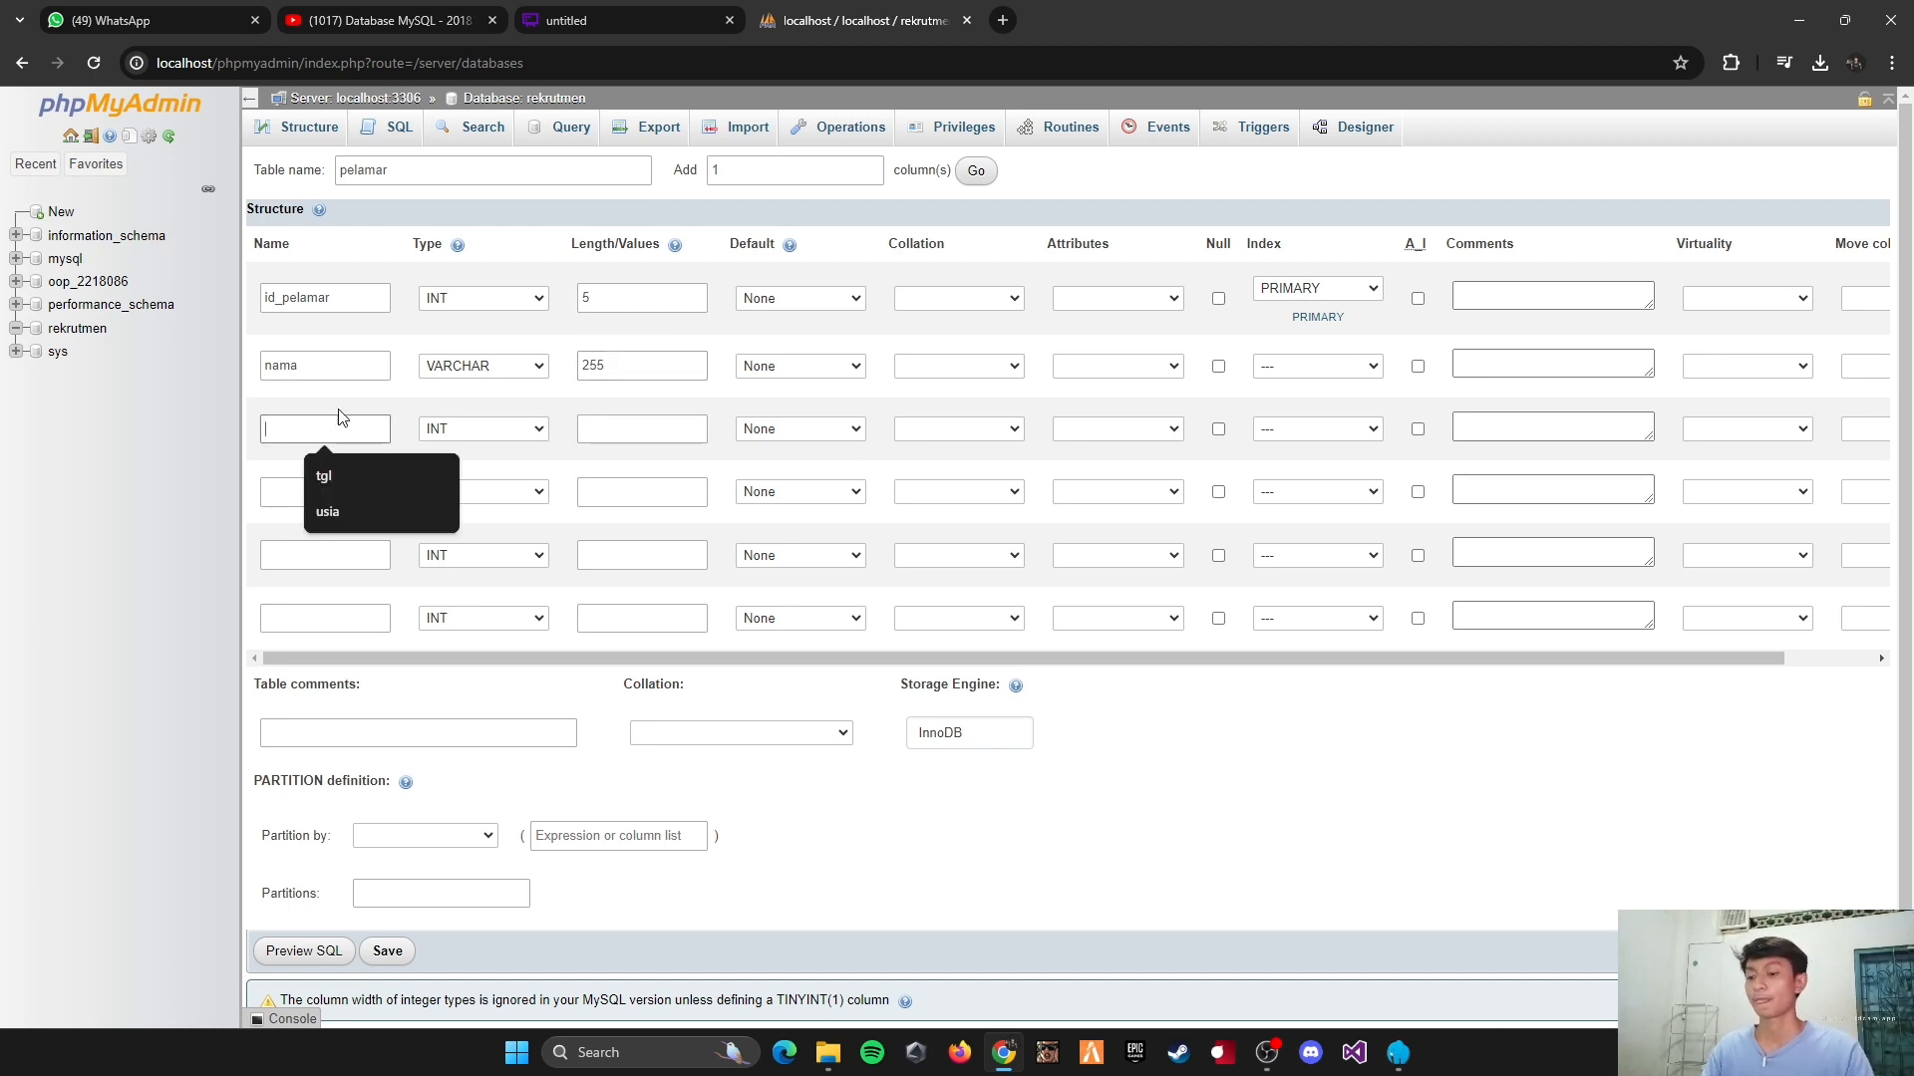
{"action": "type", "text": "usia"}
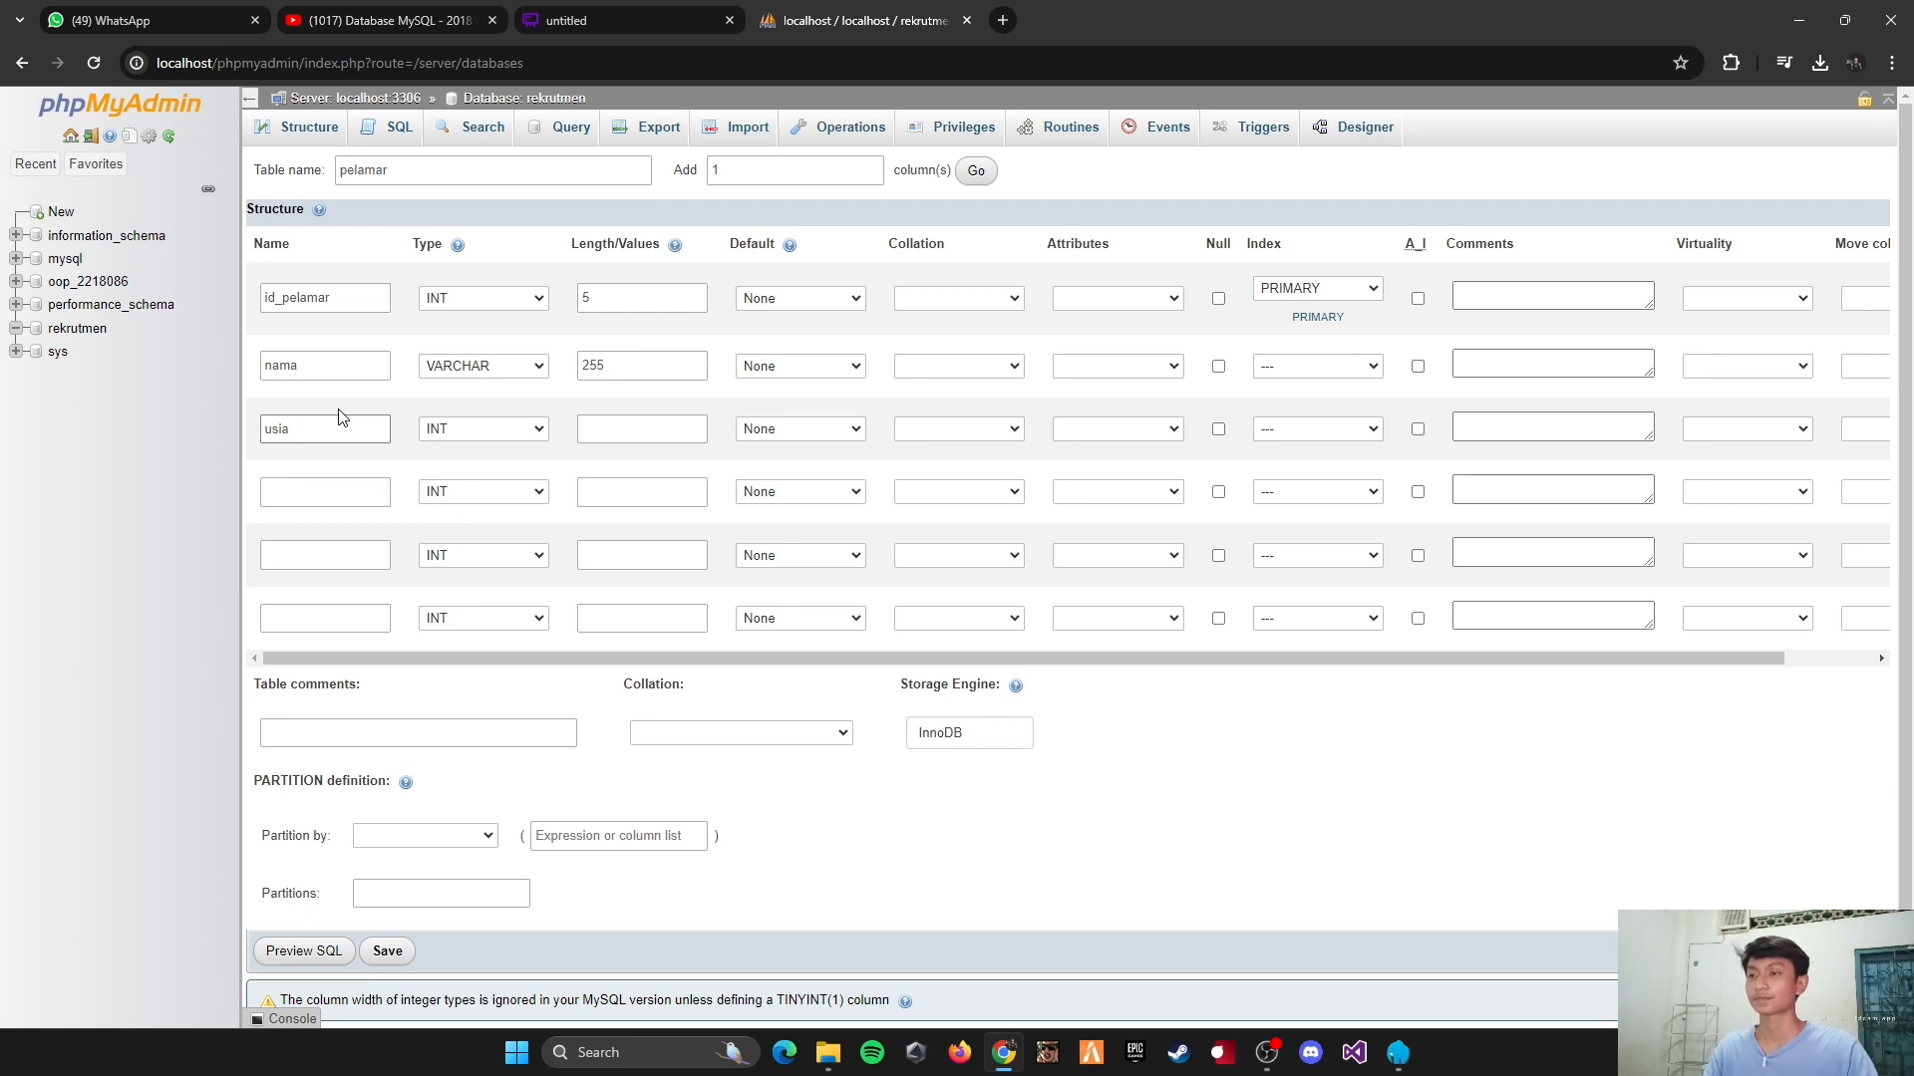
{"action": "key", "text": "Tab"}
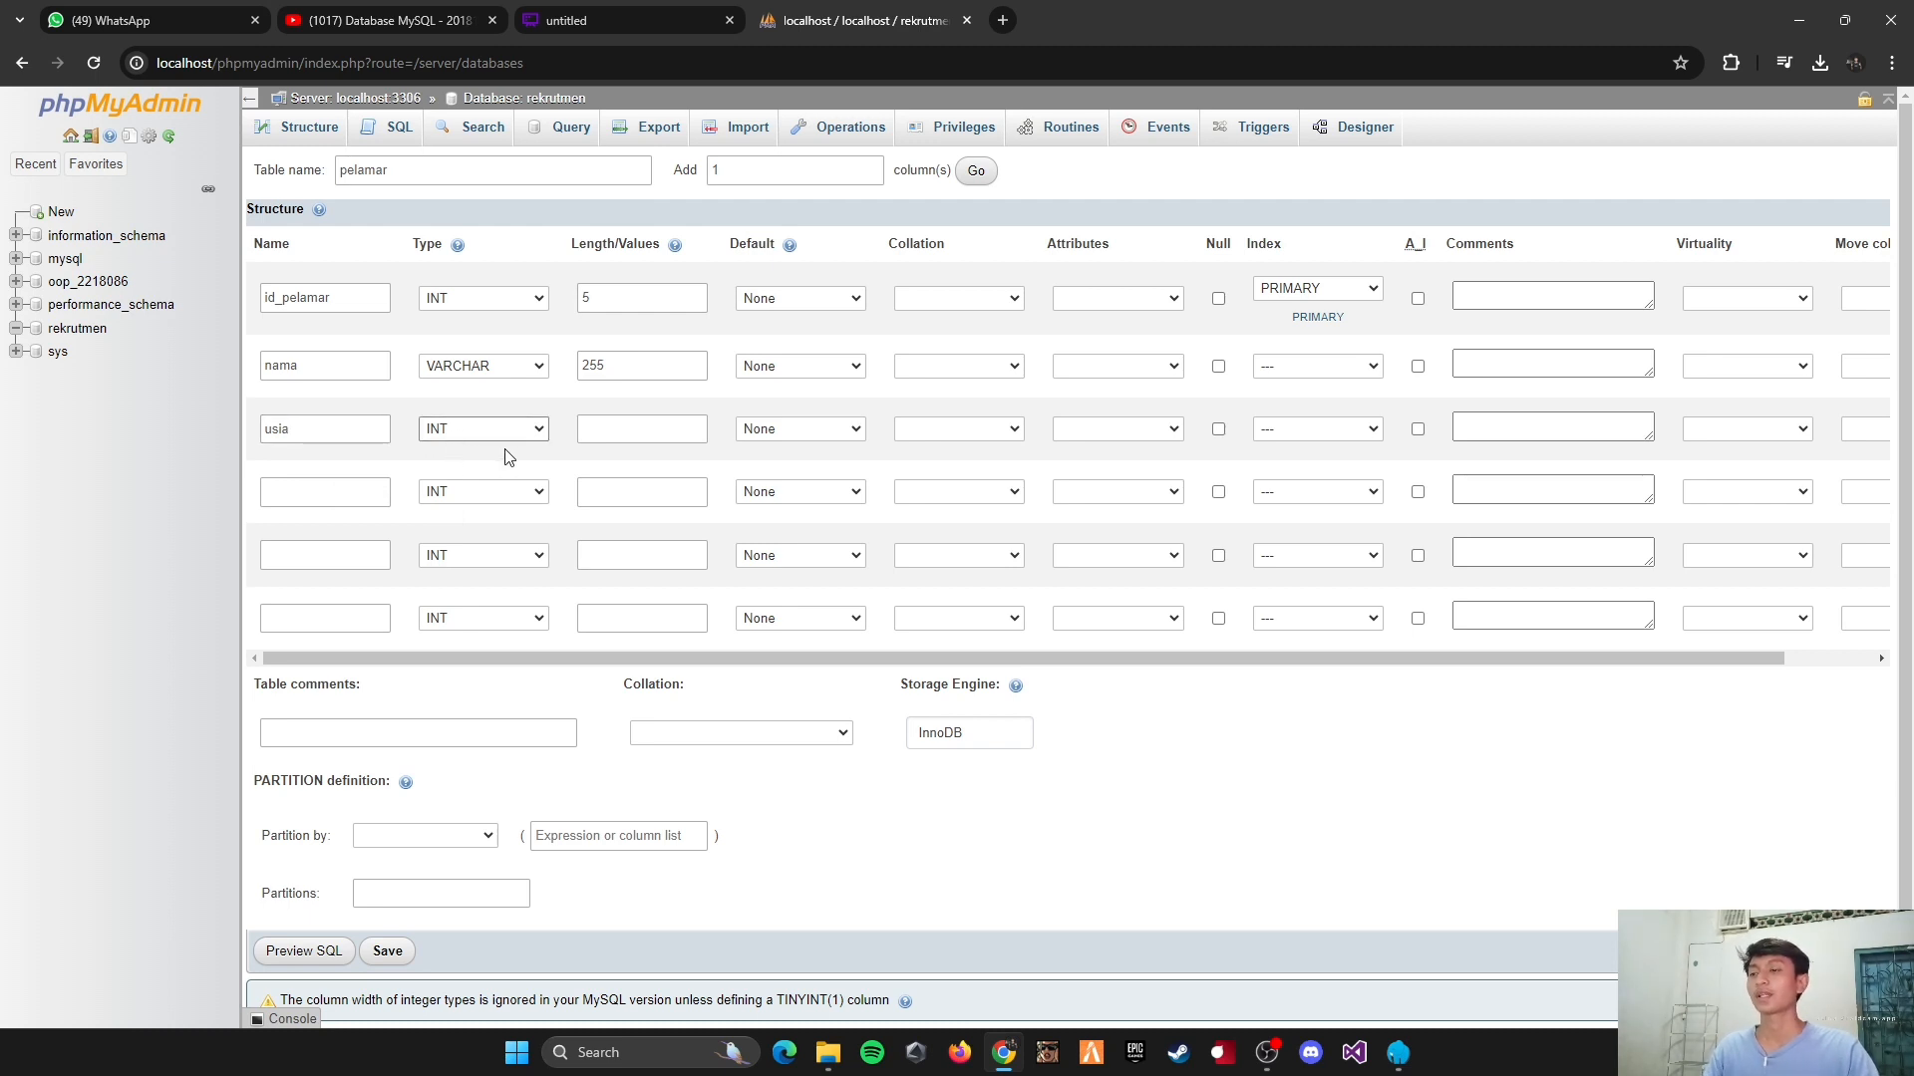
{"action": "left_click", "coordinate": [631, 428]}
{"action": "type", "text": "3"}
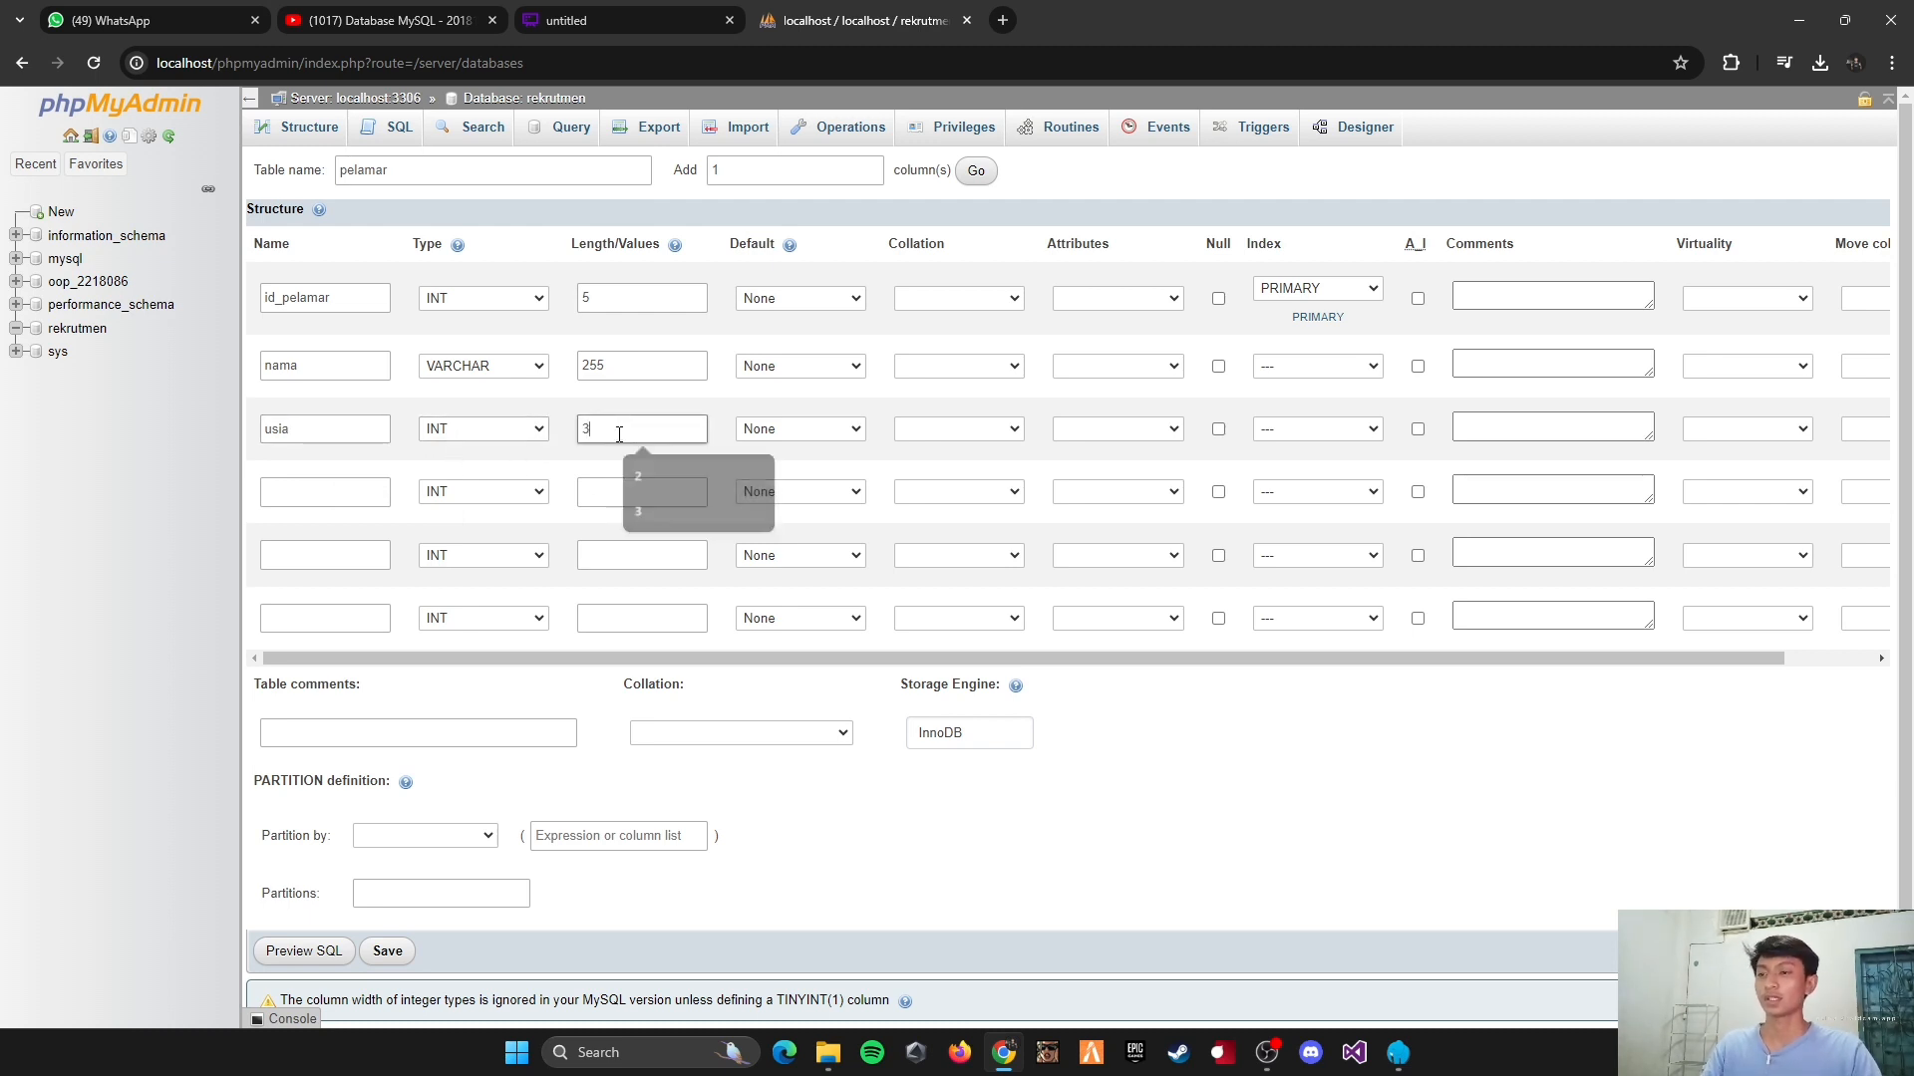
Step: Define the fourth column of the pelamar table as pendidikan, type VARCHAR, with length 10
{"action": "left_click", "coordinate": [311, 495]}
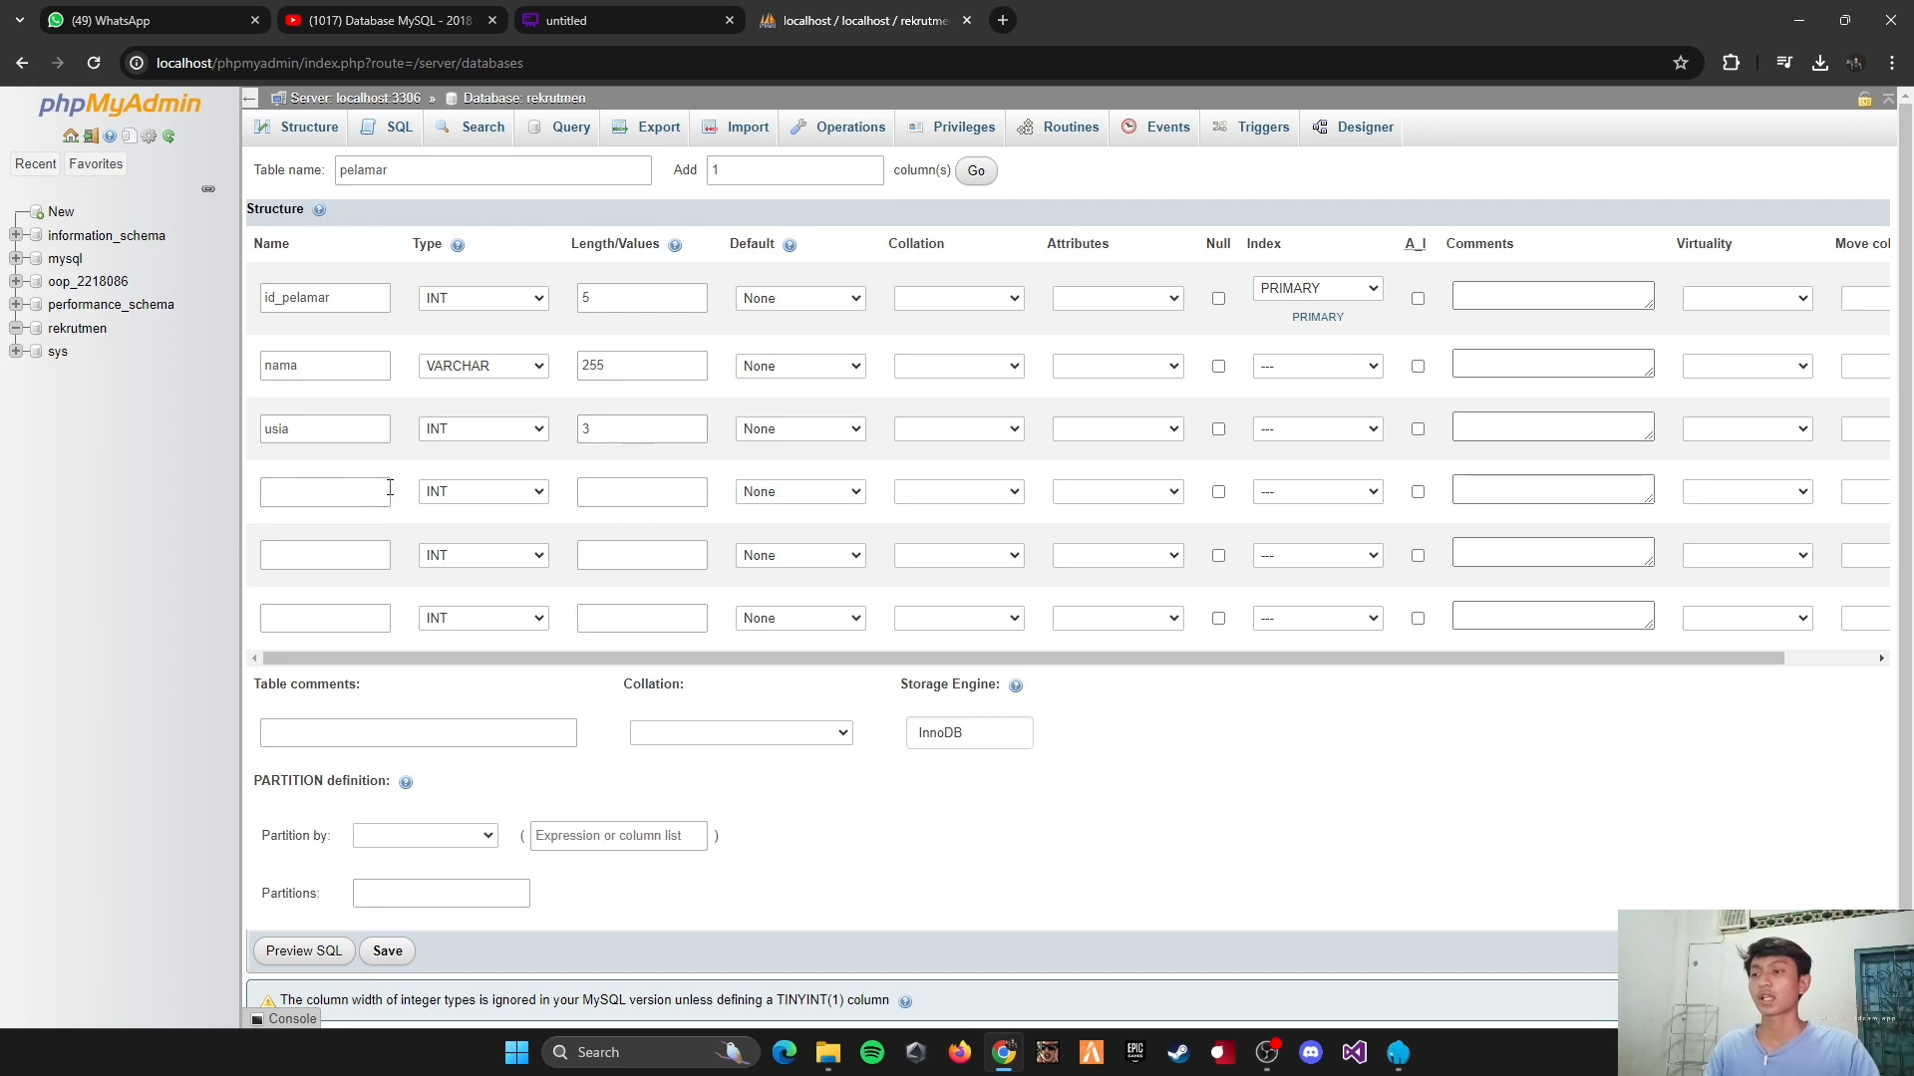
{"action": "left_click", "coordinate": [360, 498]}
{"action": "left_click", "coordinate": [358, 498]}
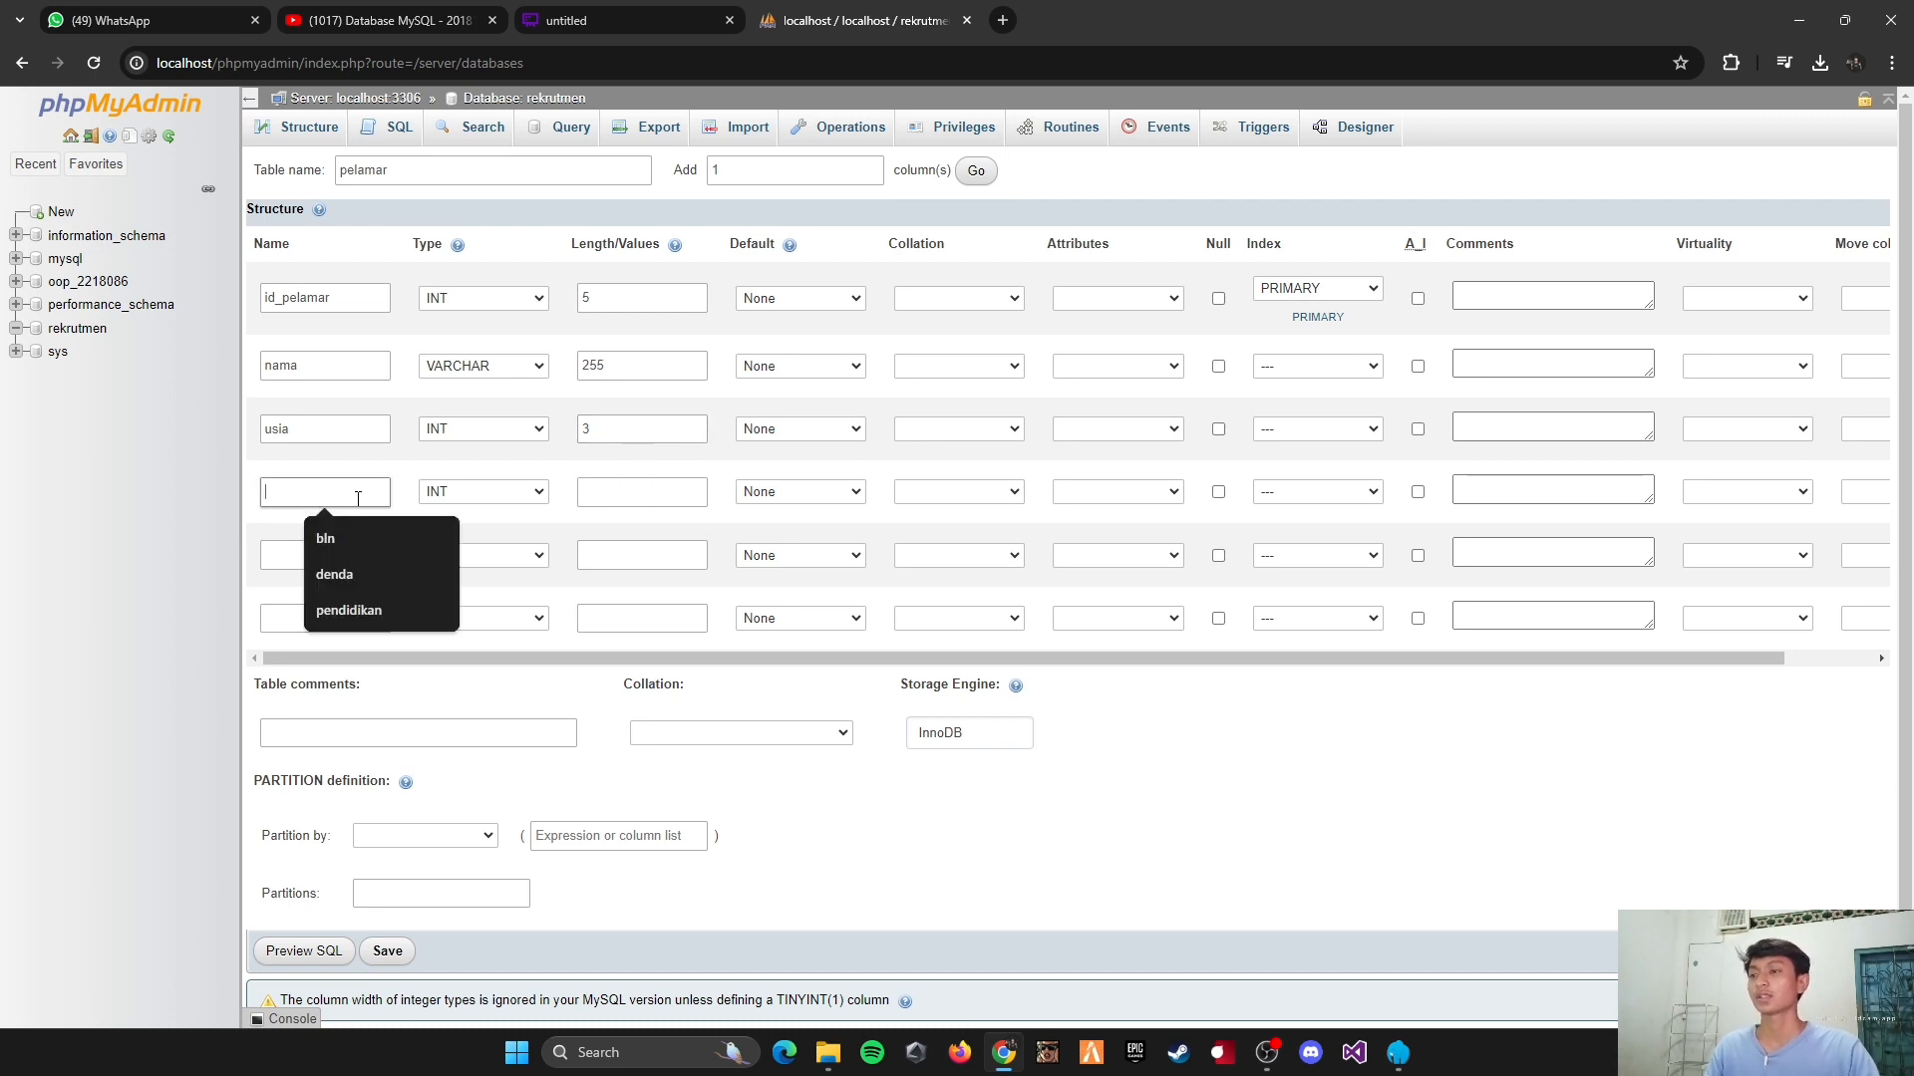
{"action": "type", "text": "pendidikan"}
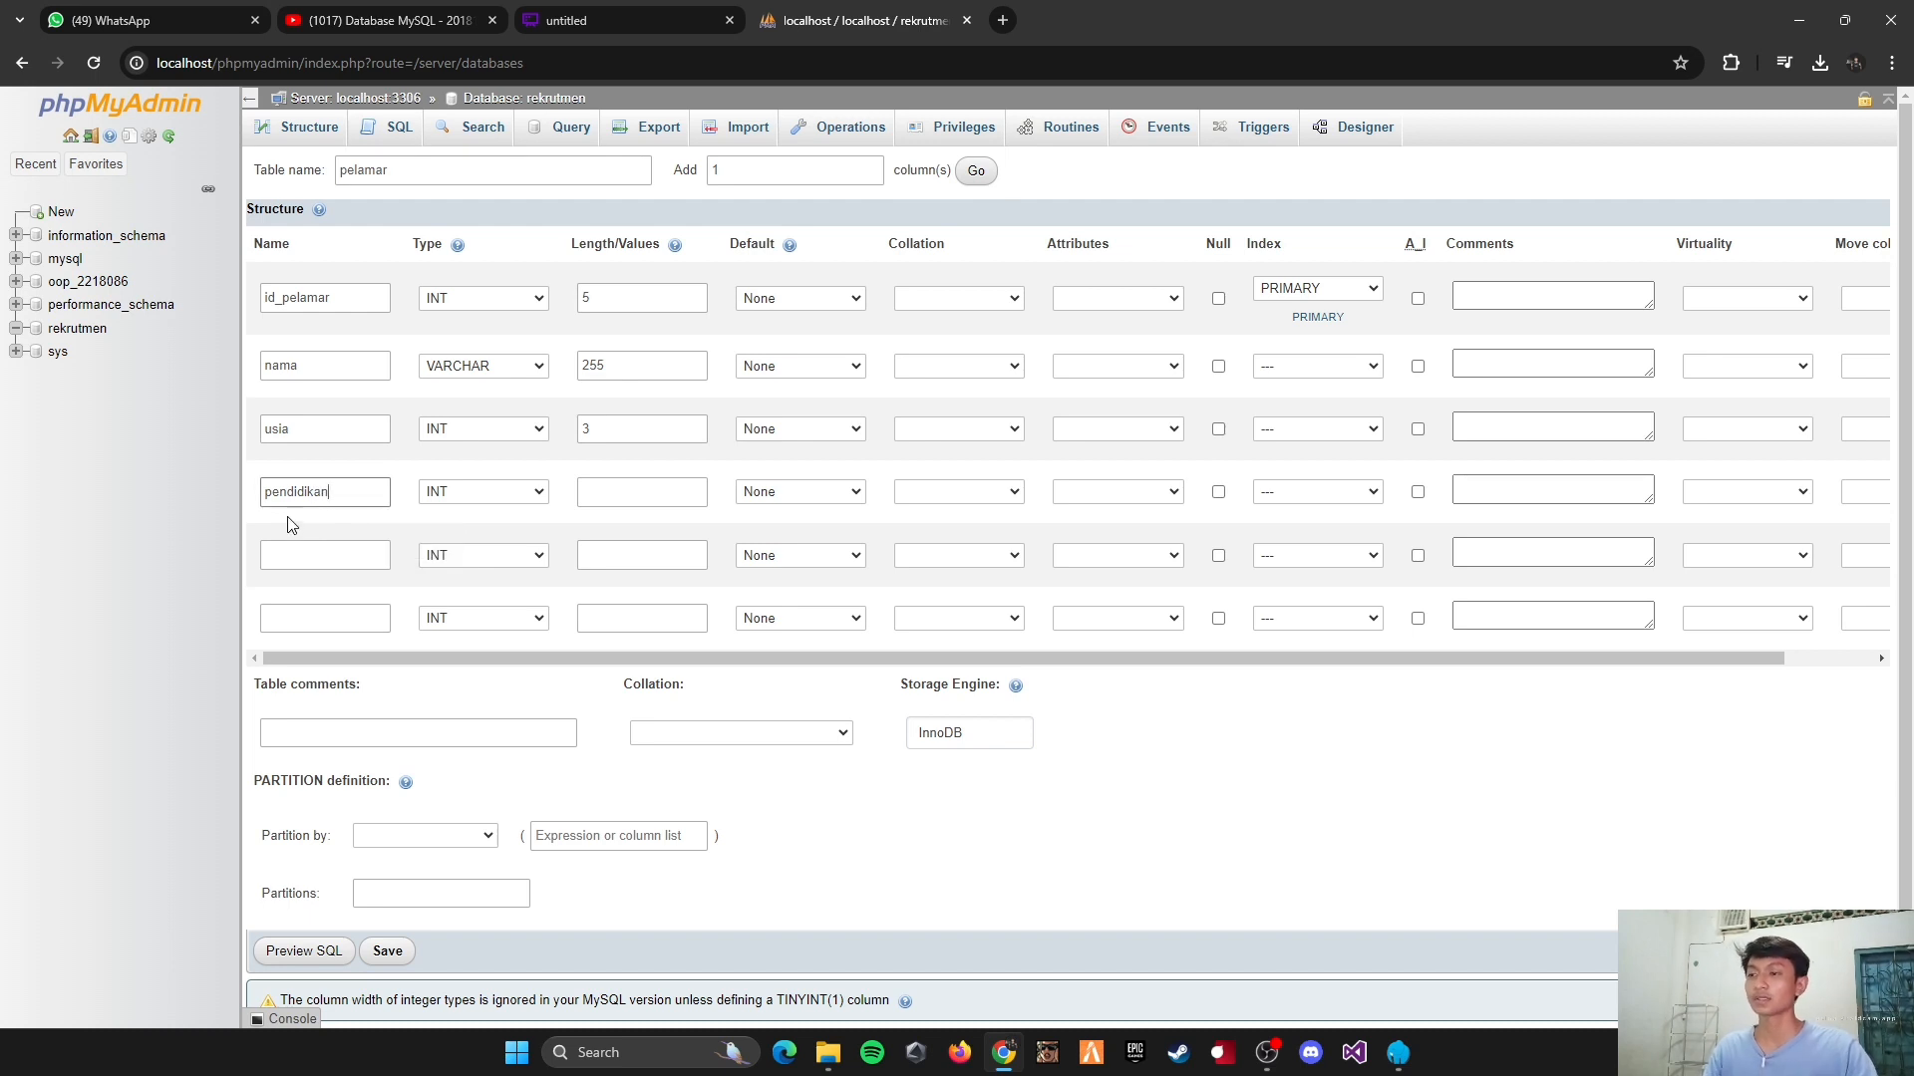
{"action": "key", "text": "Tab"}
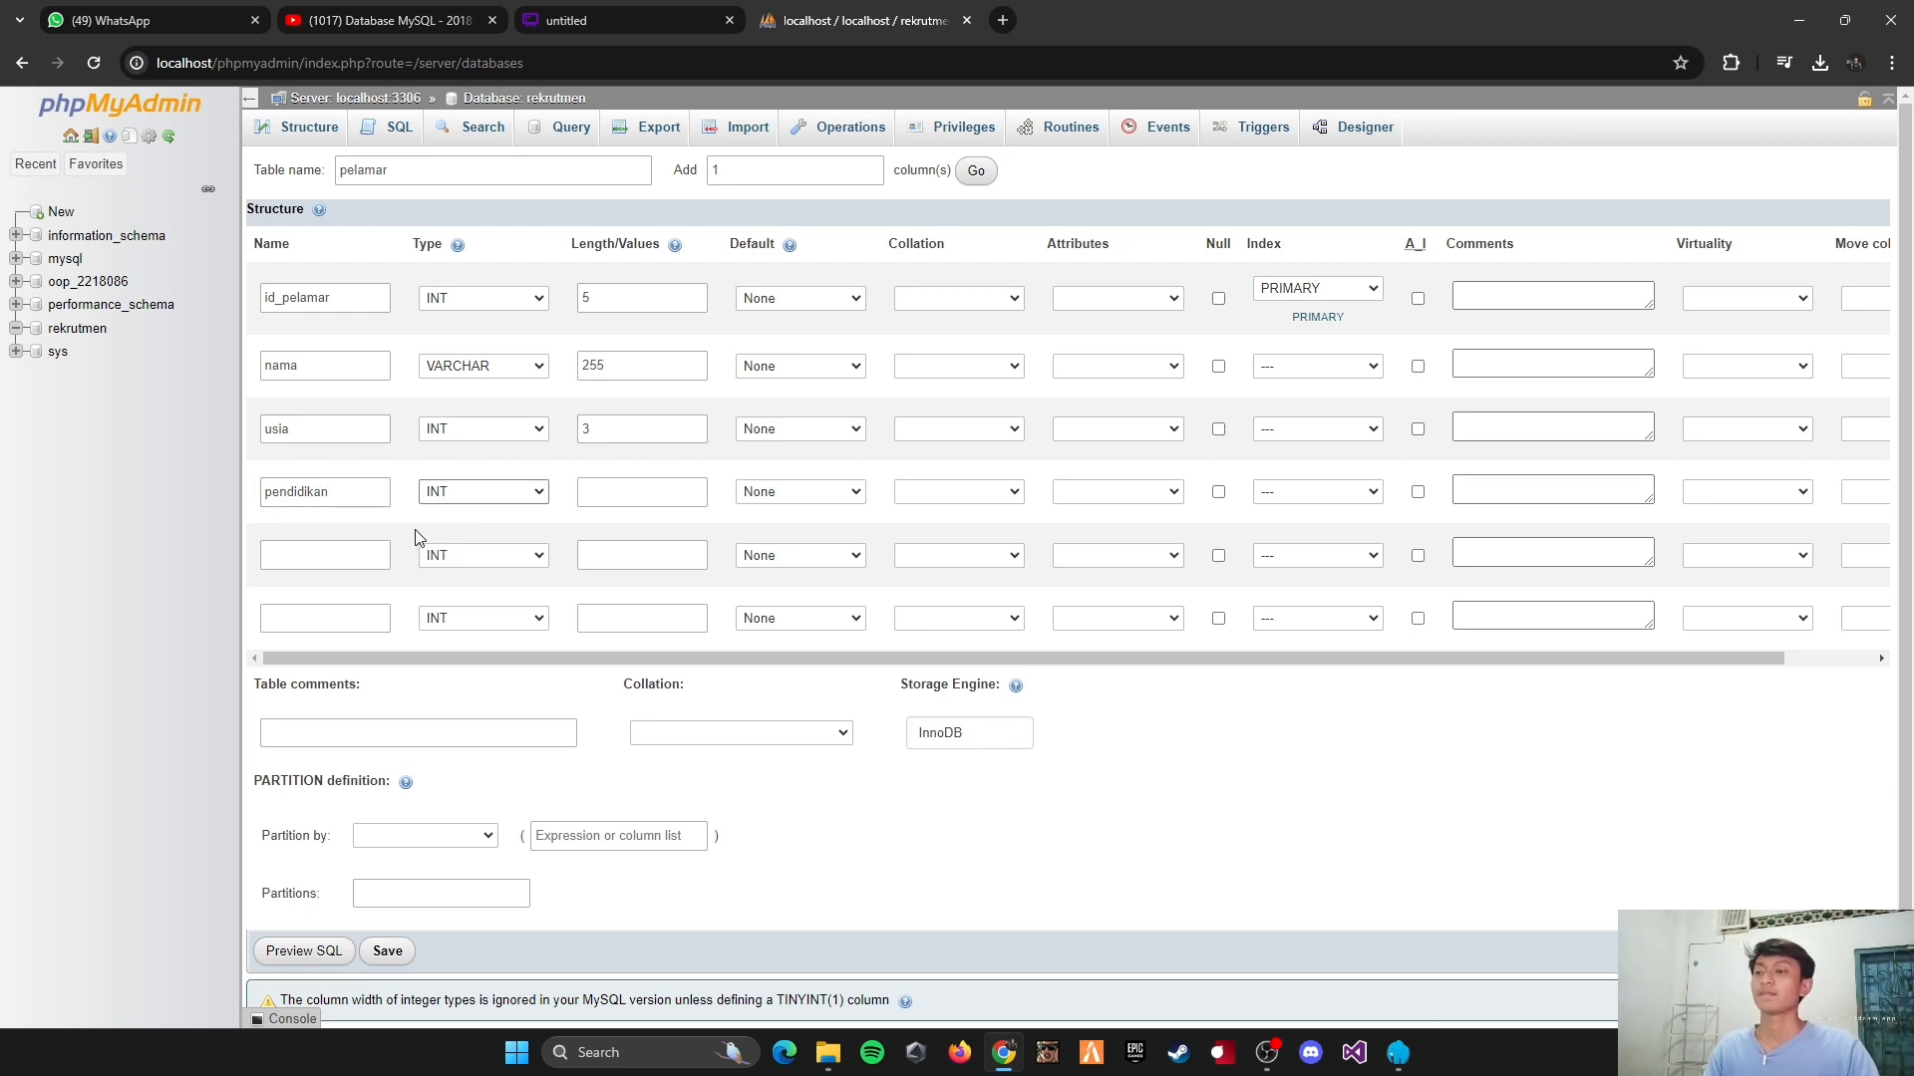
{"action": "left_click", "coordinate": [482, 504]}
{"action": "left_click", "coordinate": [479, 526]}
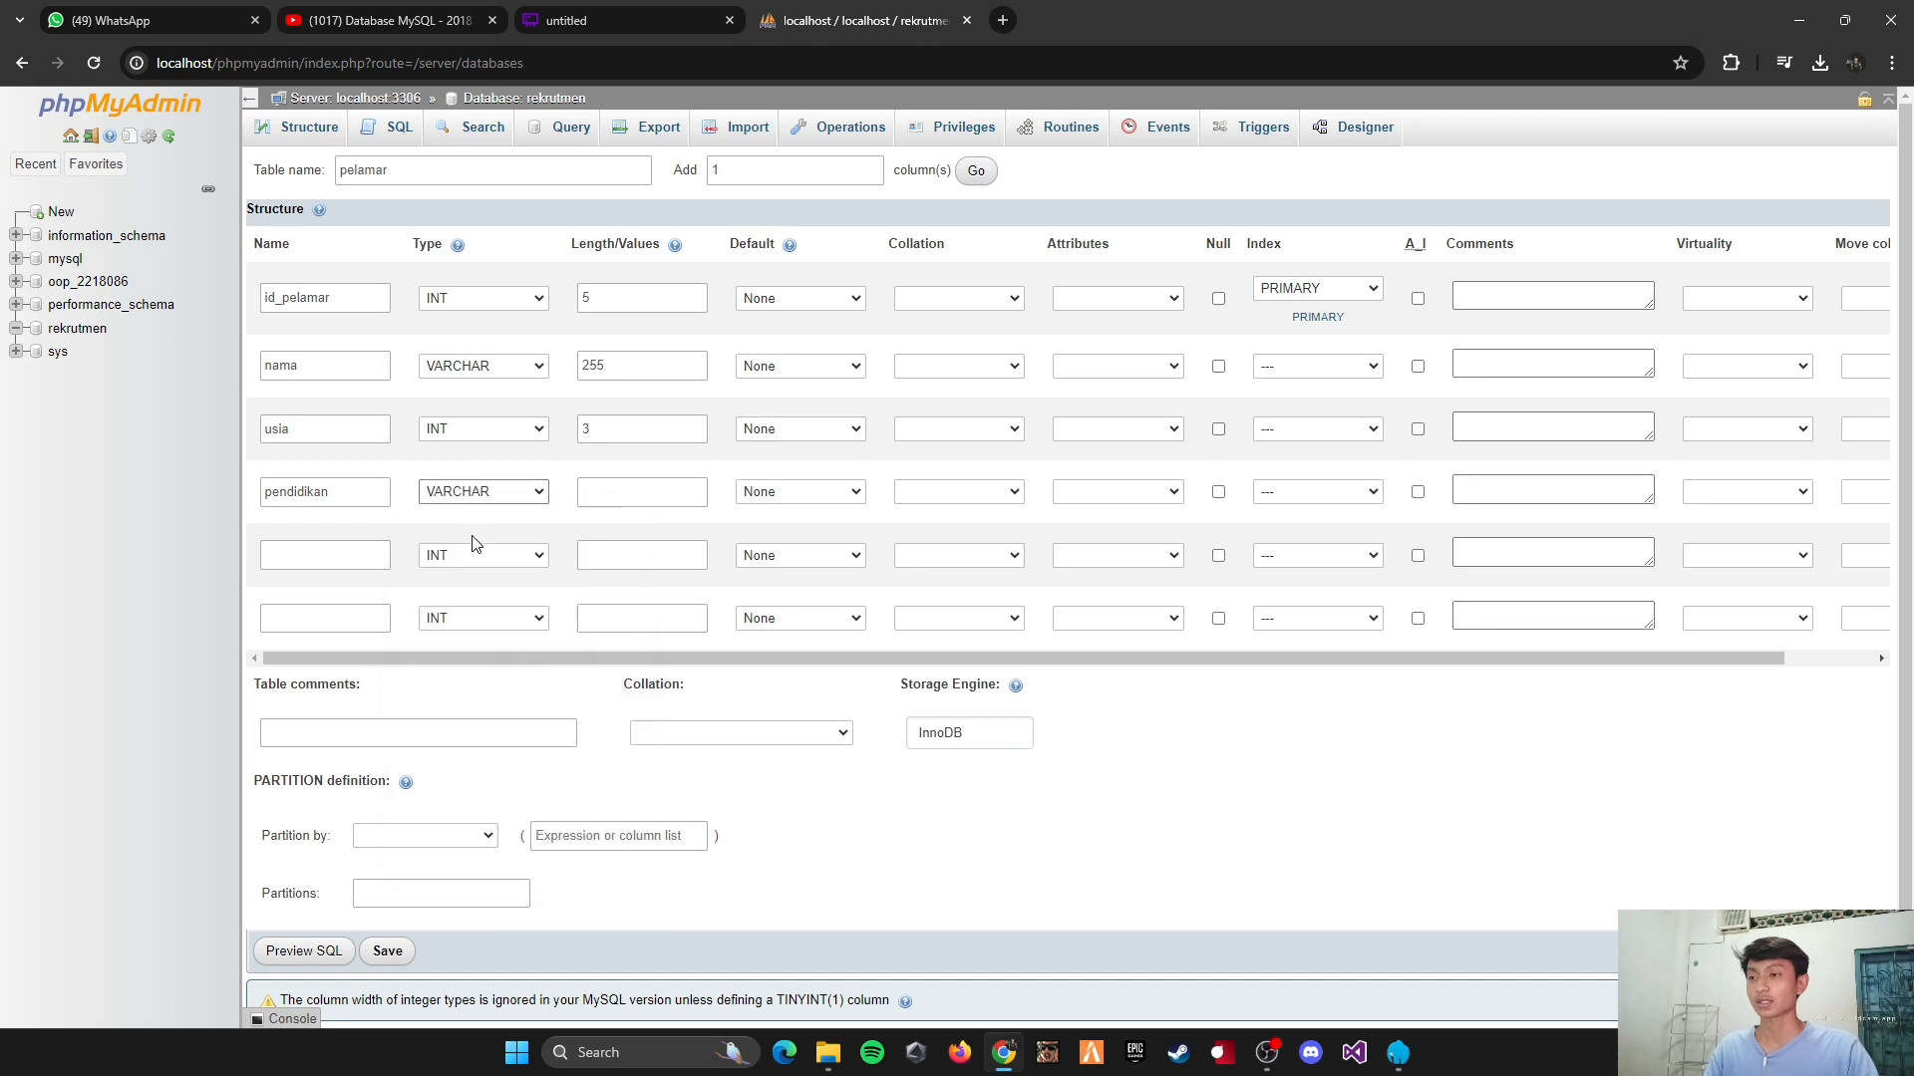
{"action": "left_click", "coordinate": [649, 498]}
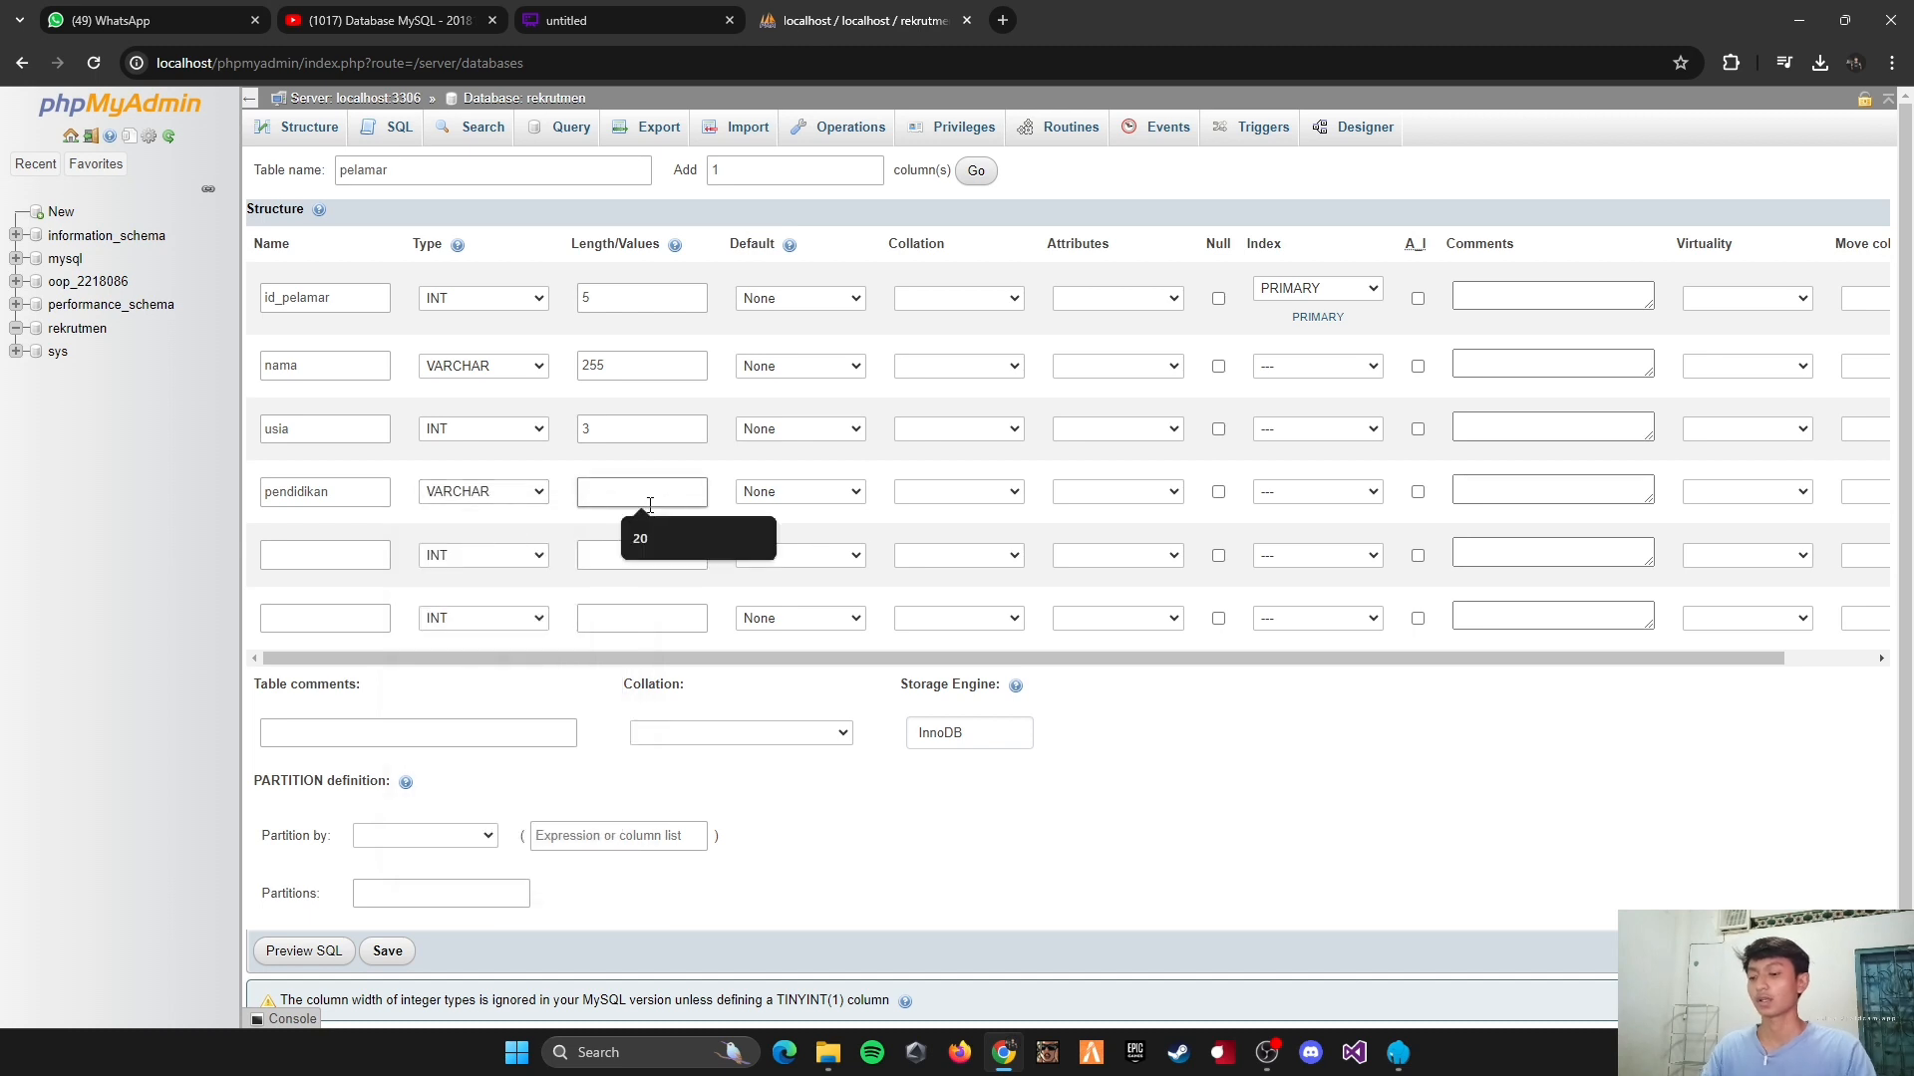
{"action": "type", "text": "10"}
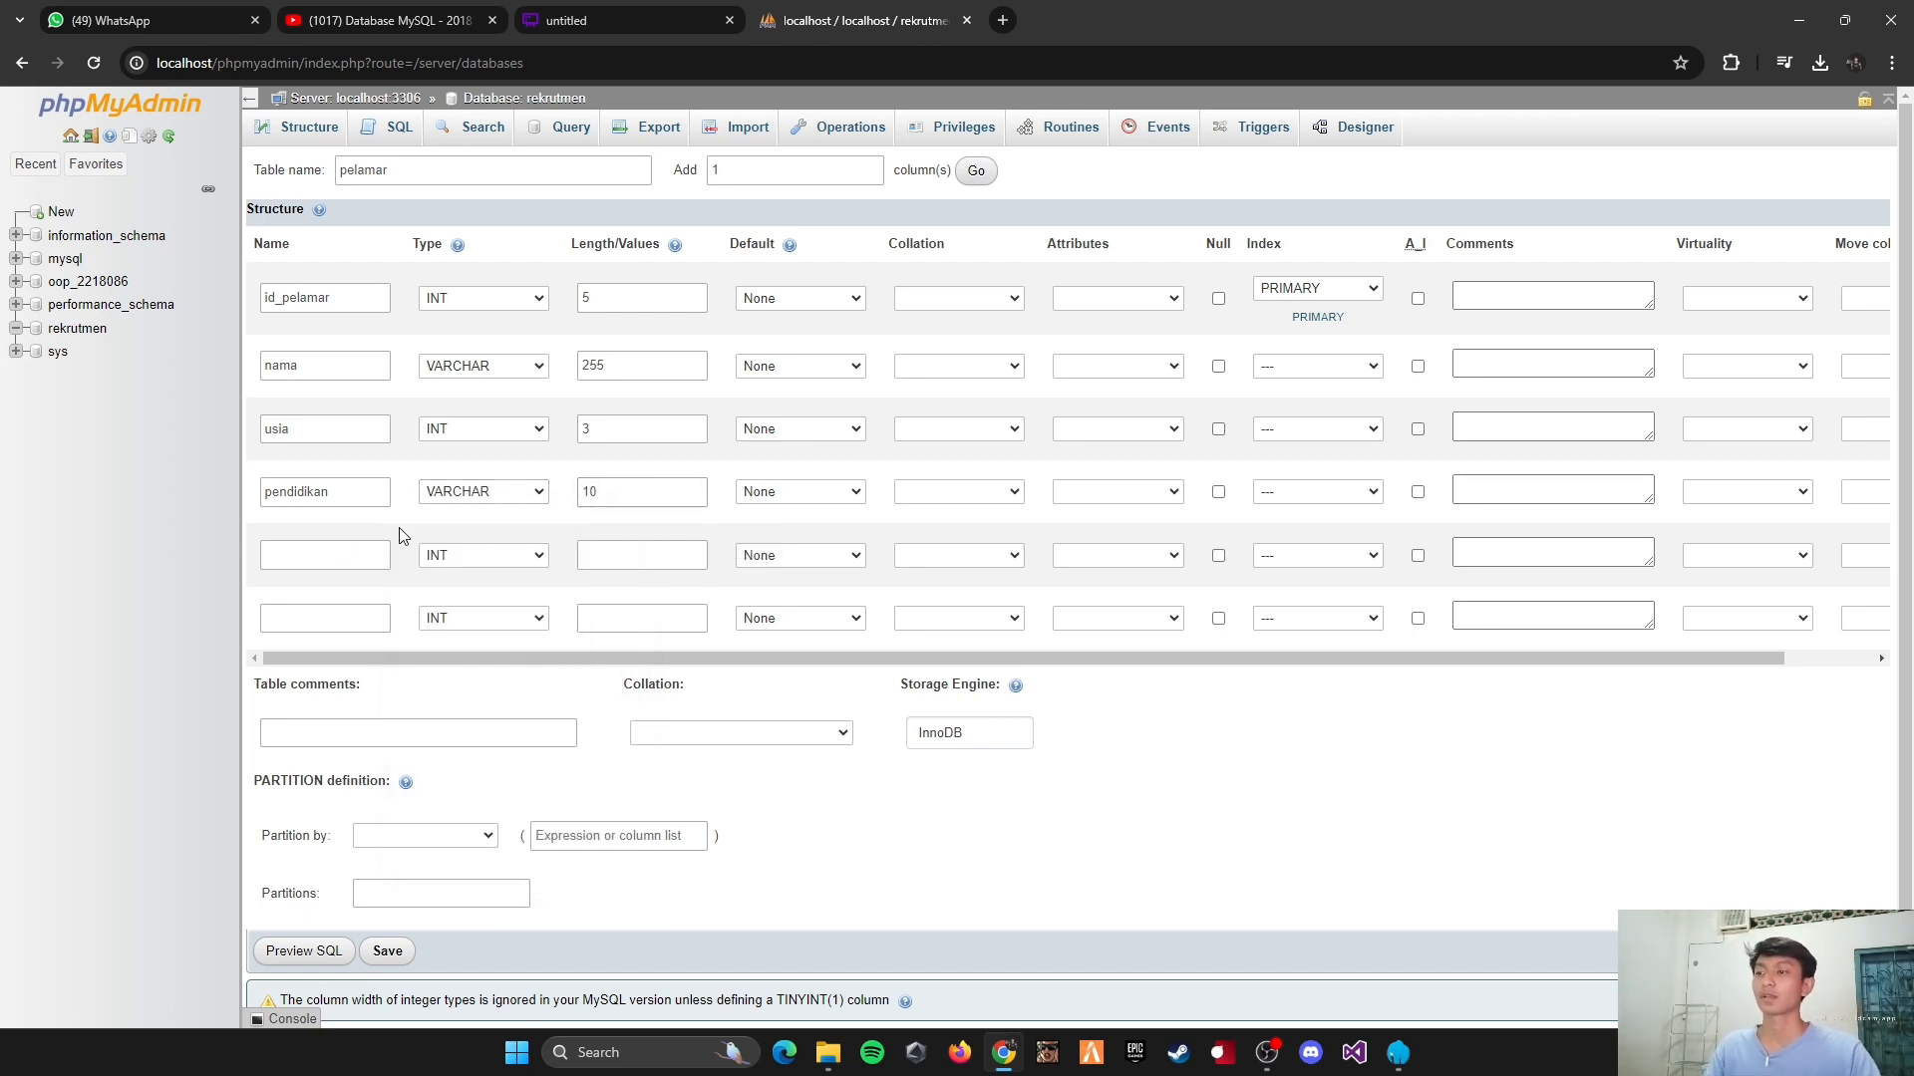
Step: Define the fifth column of the pelamar table as nilai_tes, type INT, with length 3
{"action": "left_click", "coordinate": [329, 548]}
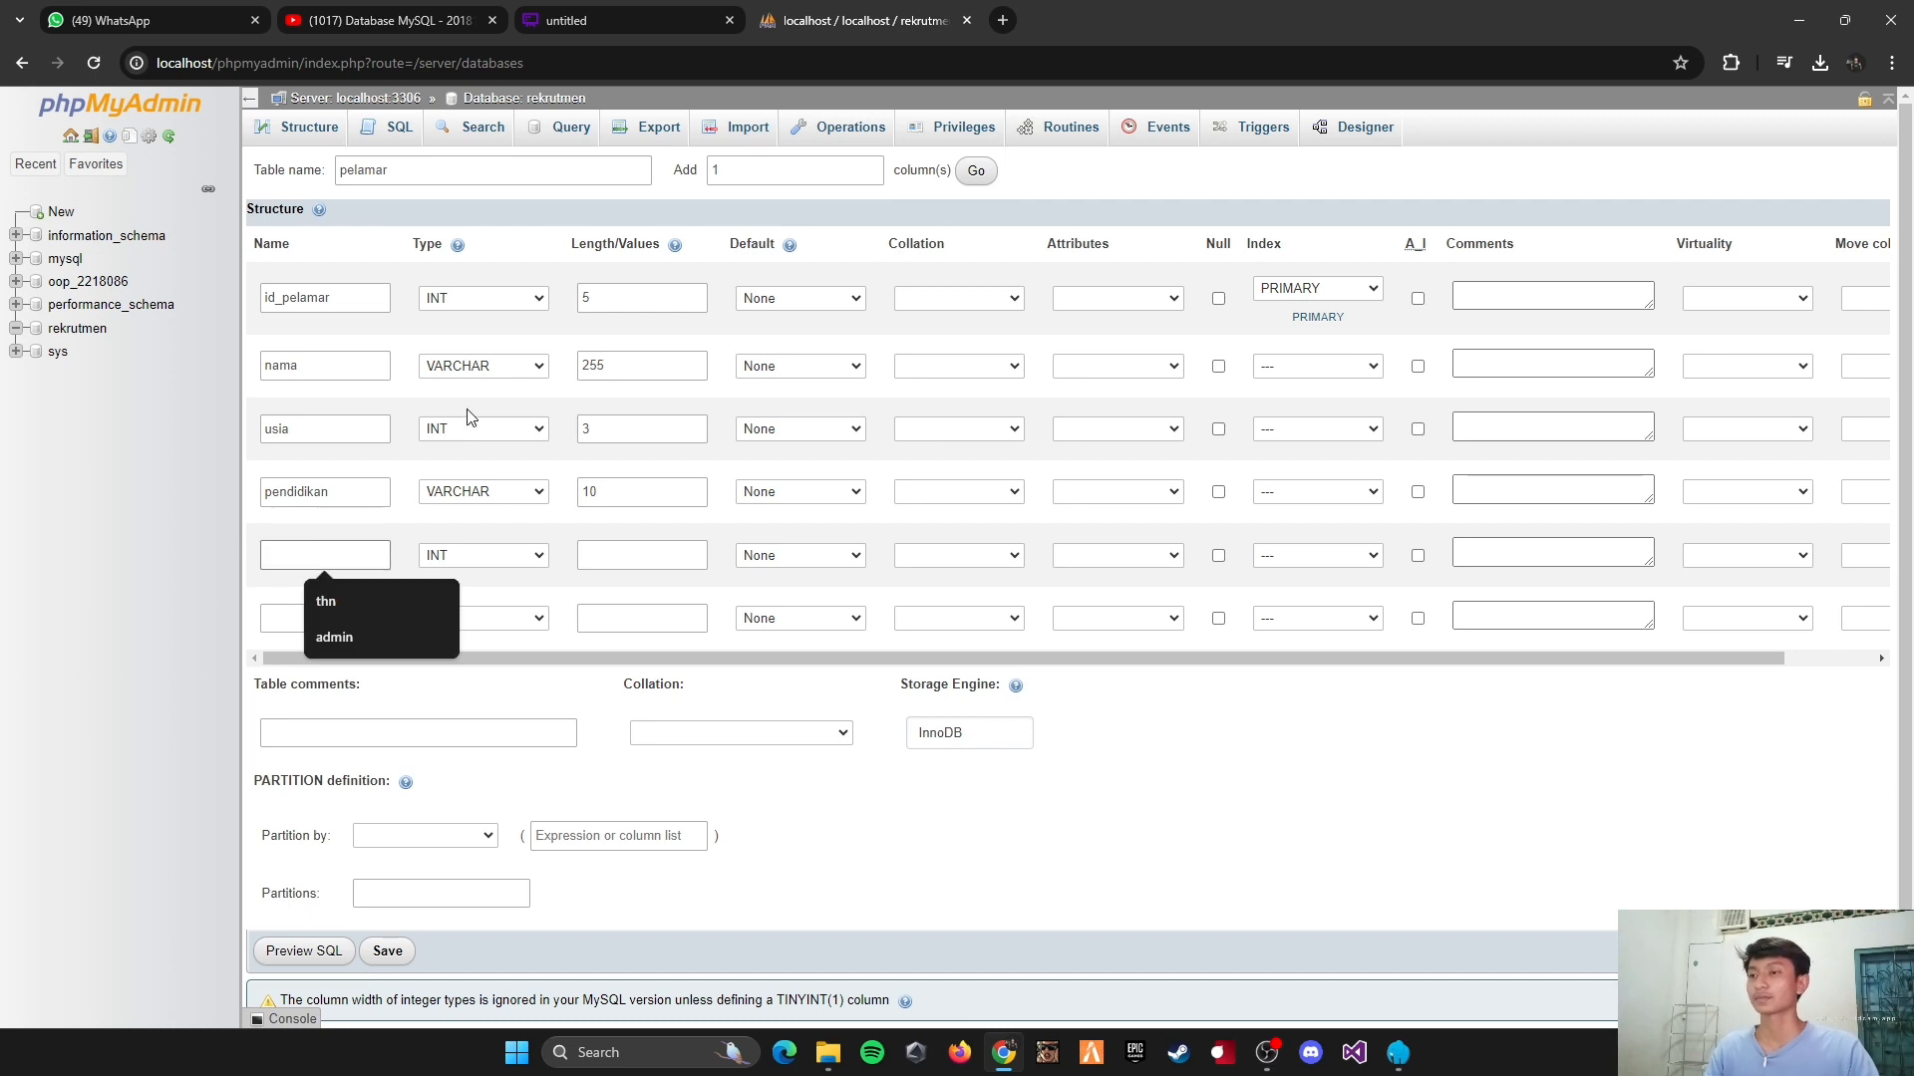
{"action": "left_click", "coordinate": [319, 620]}
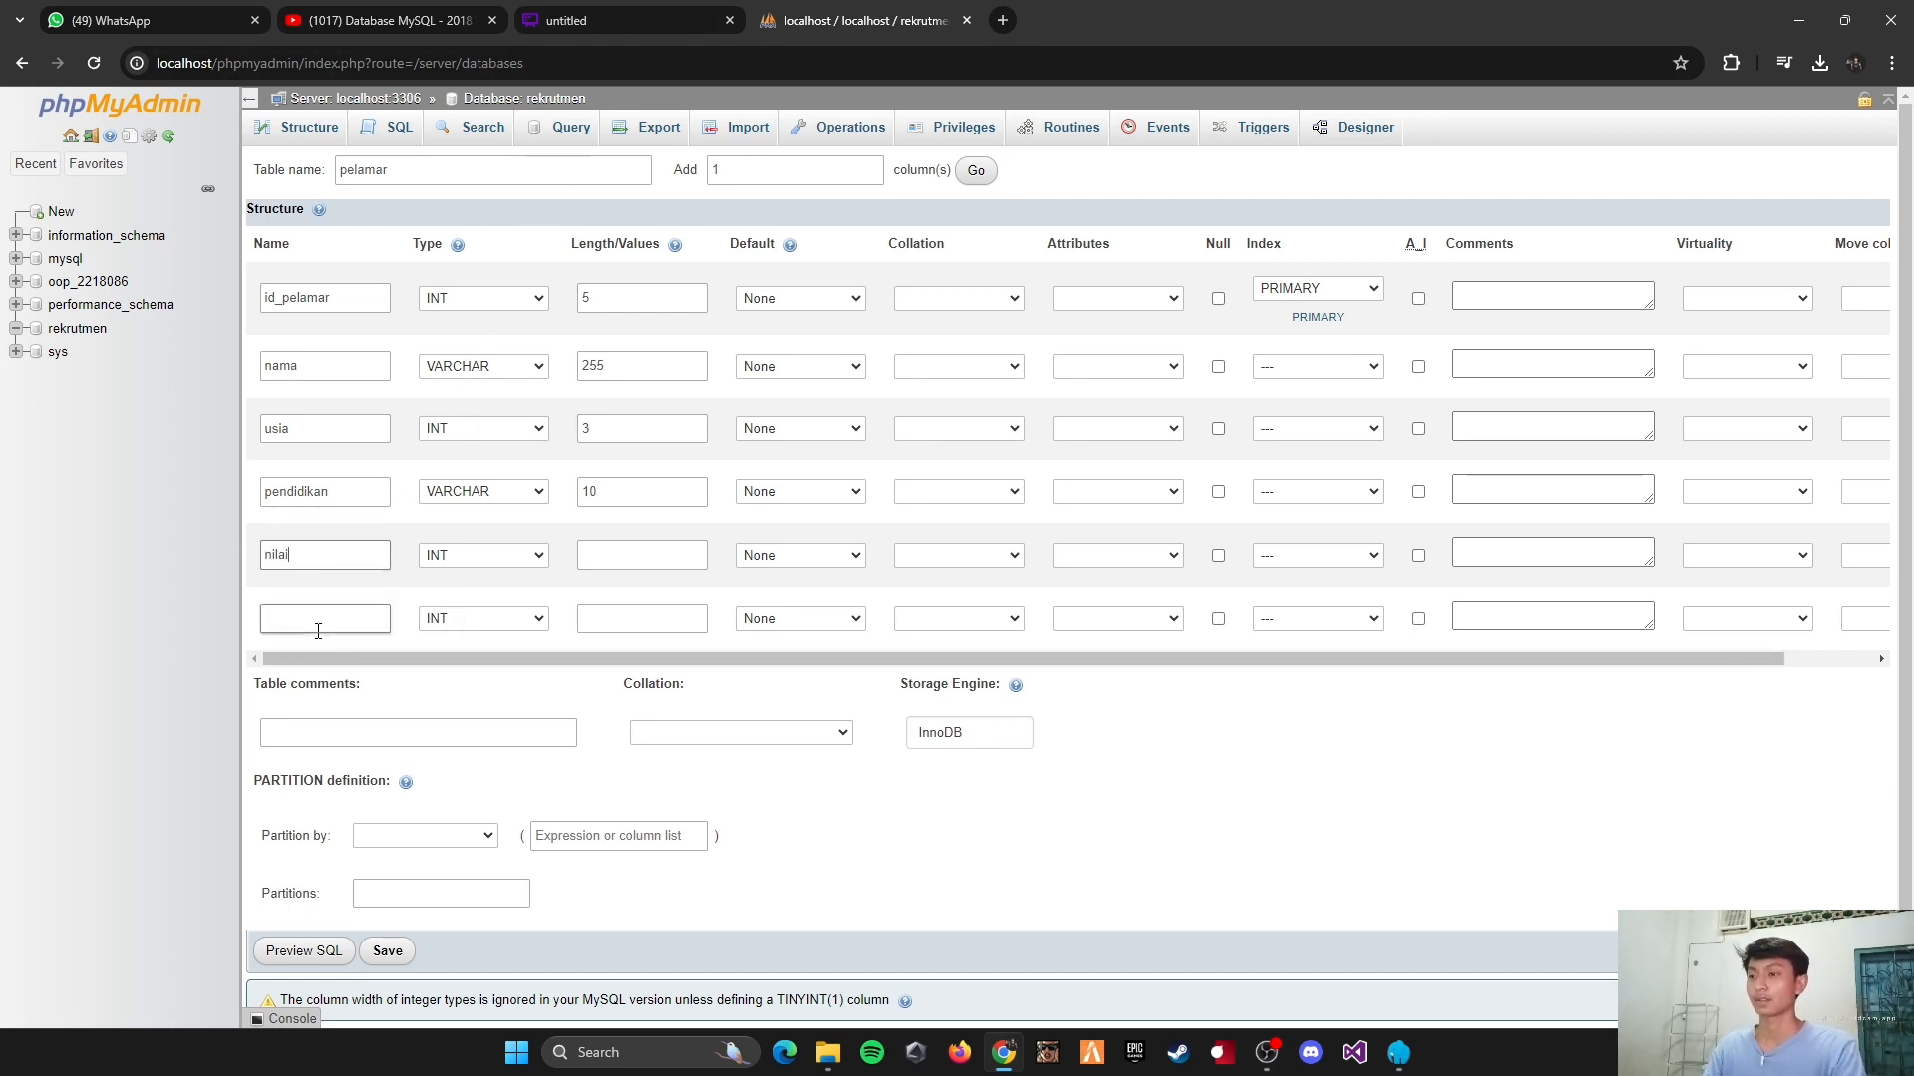
{"action": "type", "text": "nilai_te"}
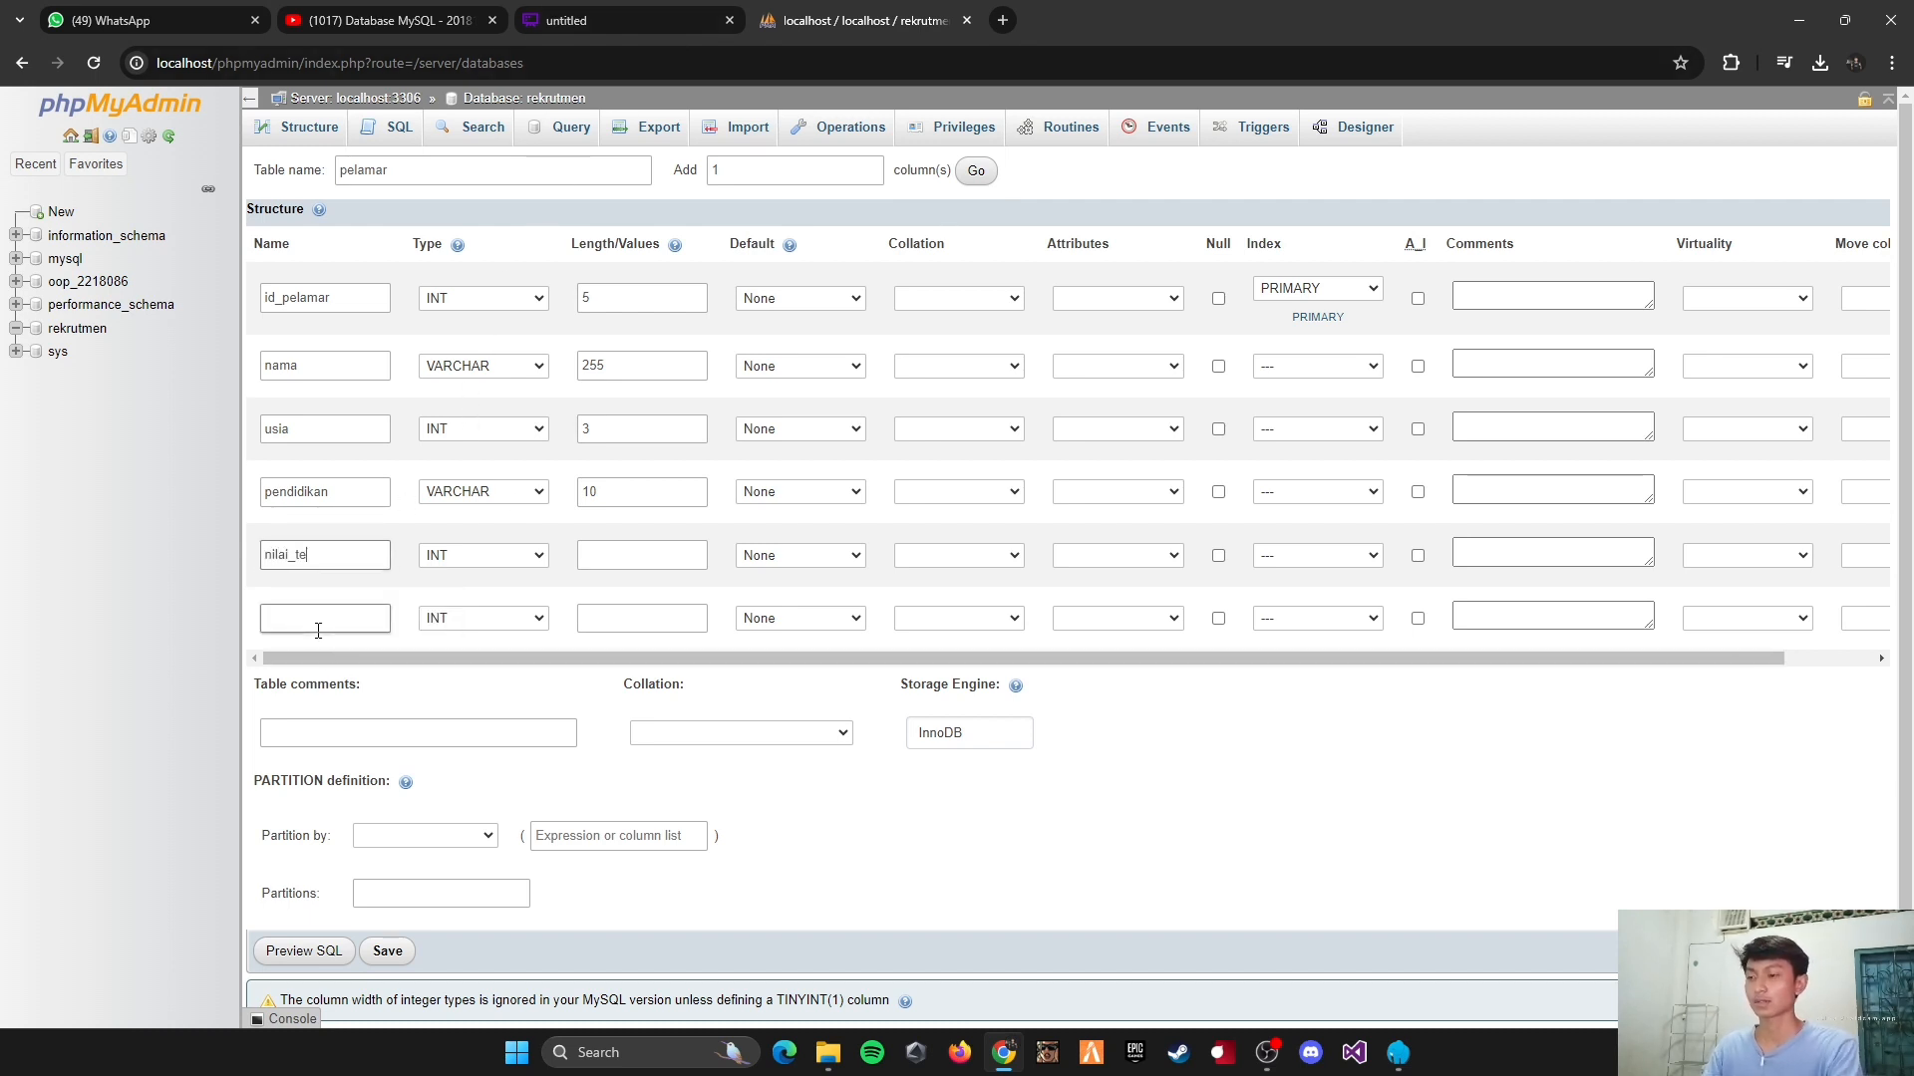
{"action": "type", "text": "s"}
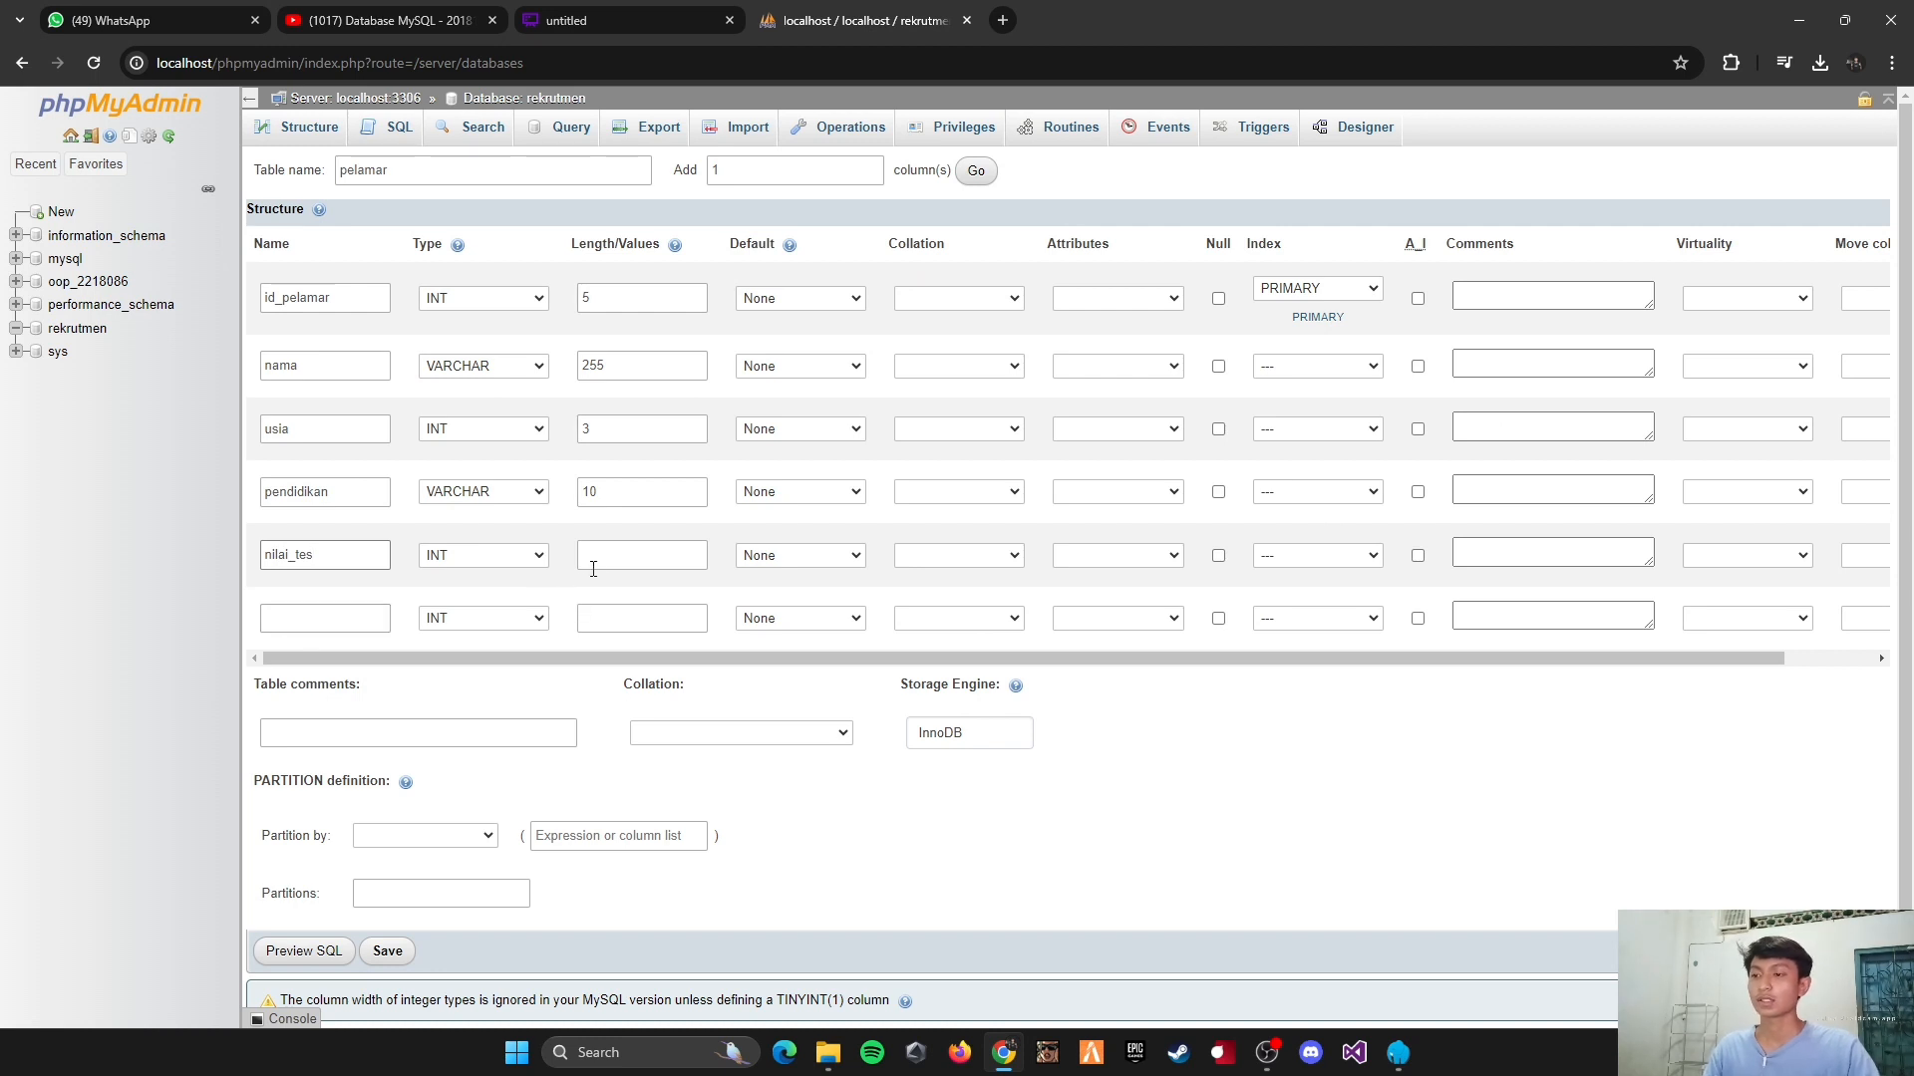
{"action": "left_click", "coordinate": [593, 569]}
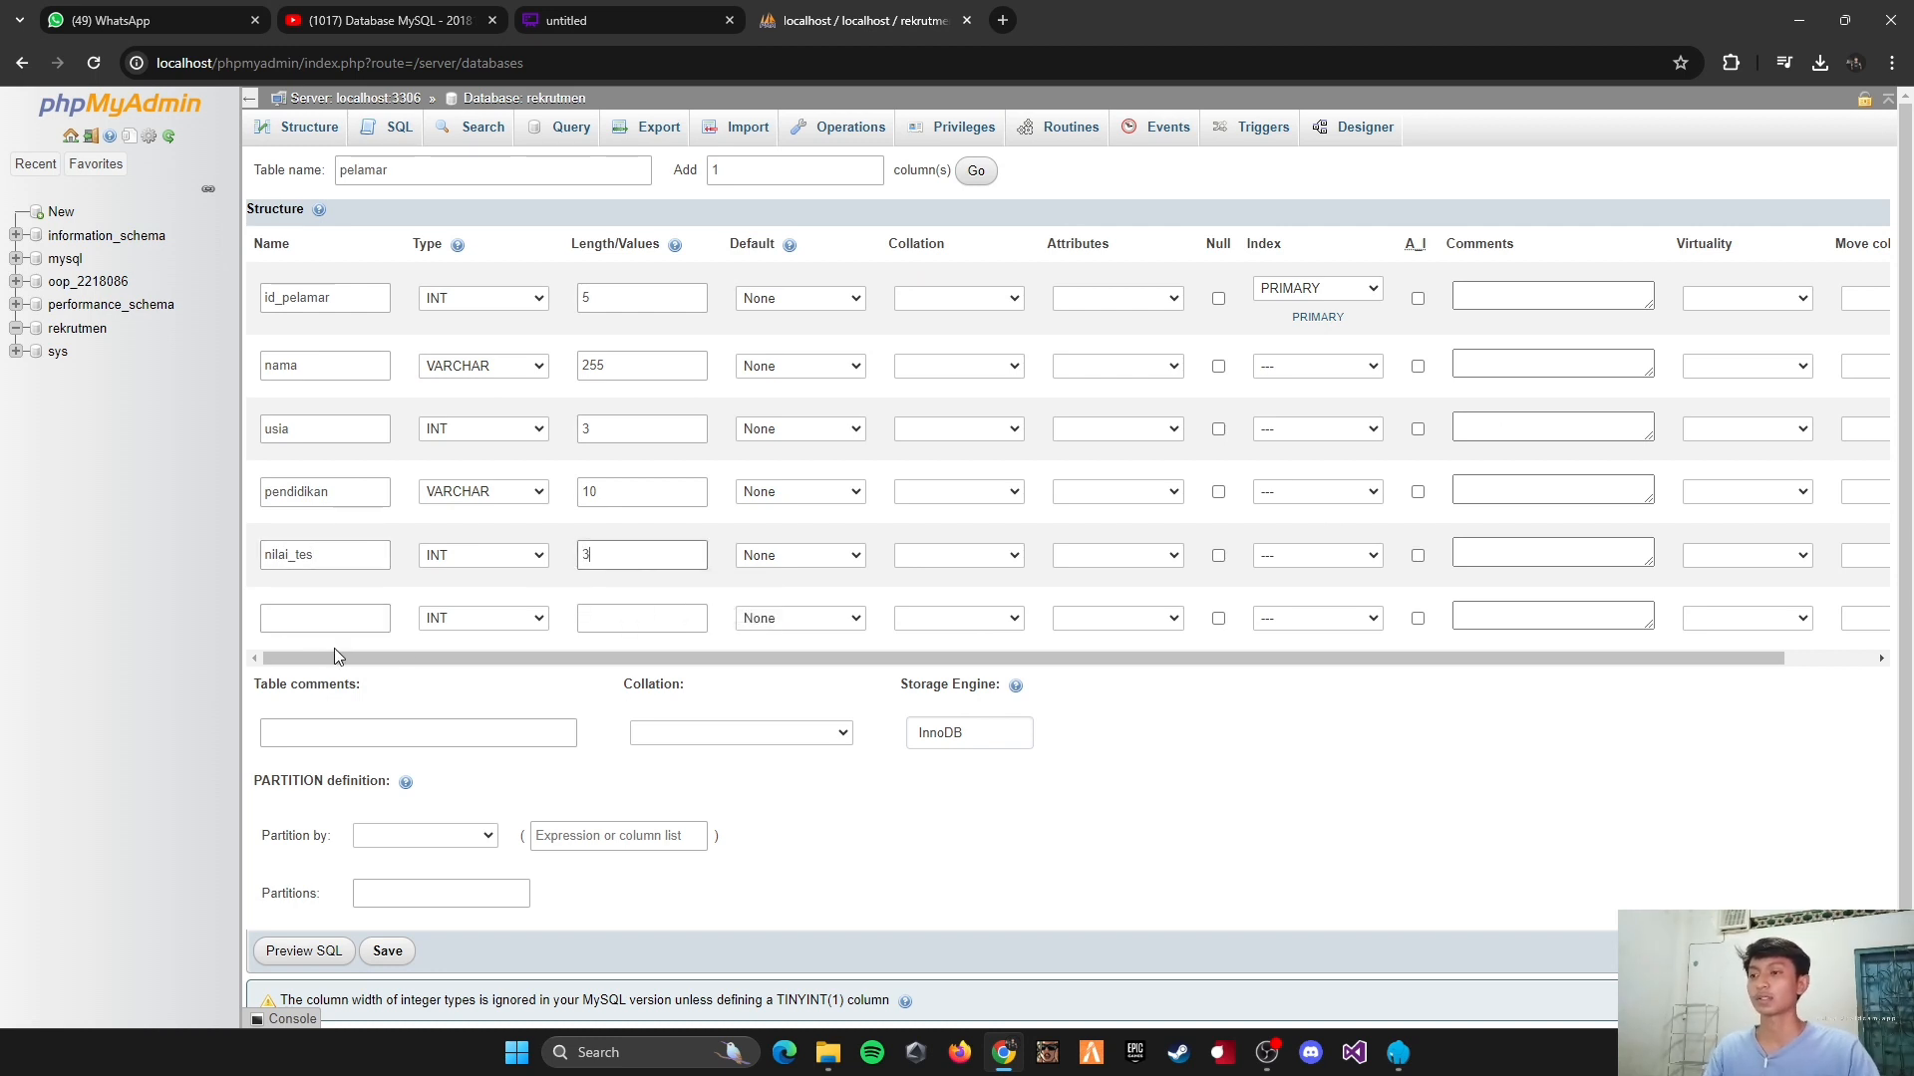
Step: Define the sixth column as pengalaman, type INT, with length 1, and save the pelamar table
{"action": "left_click", "coordinate": [329, 620]}
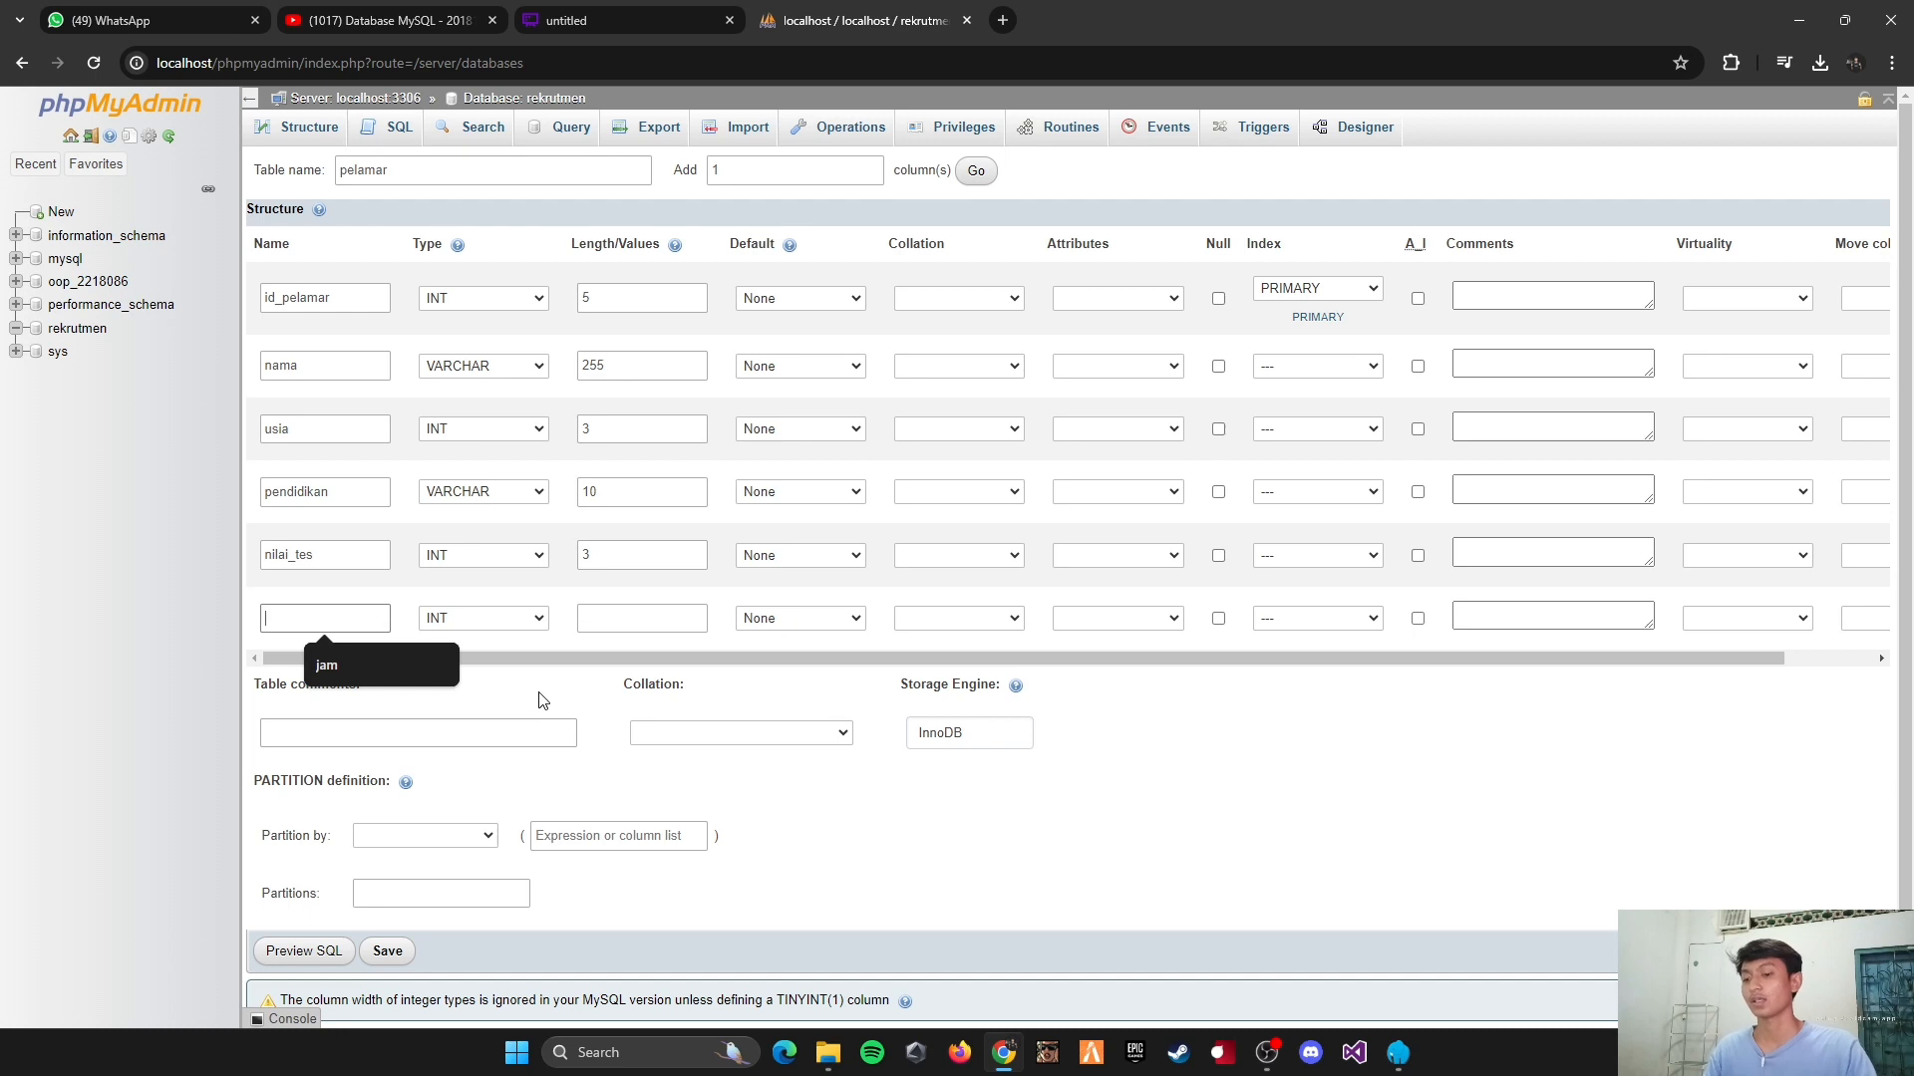
{"action": "type", "text": "pengala"}
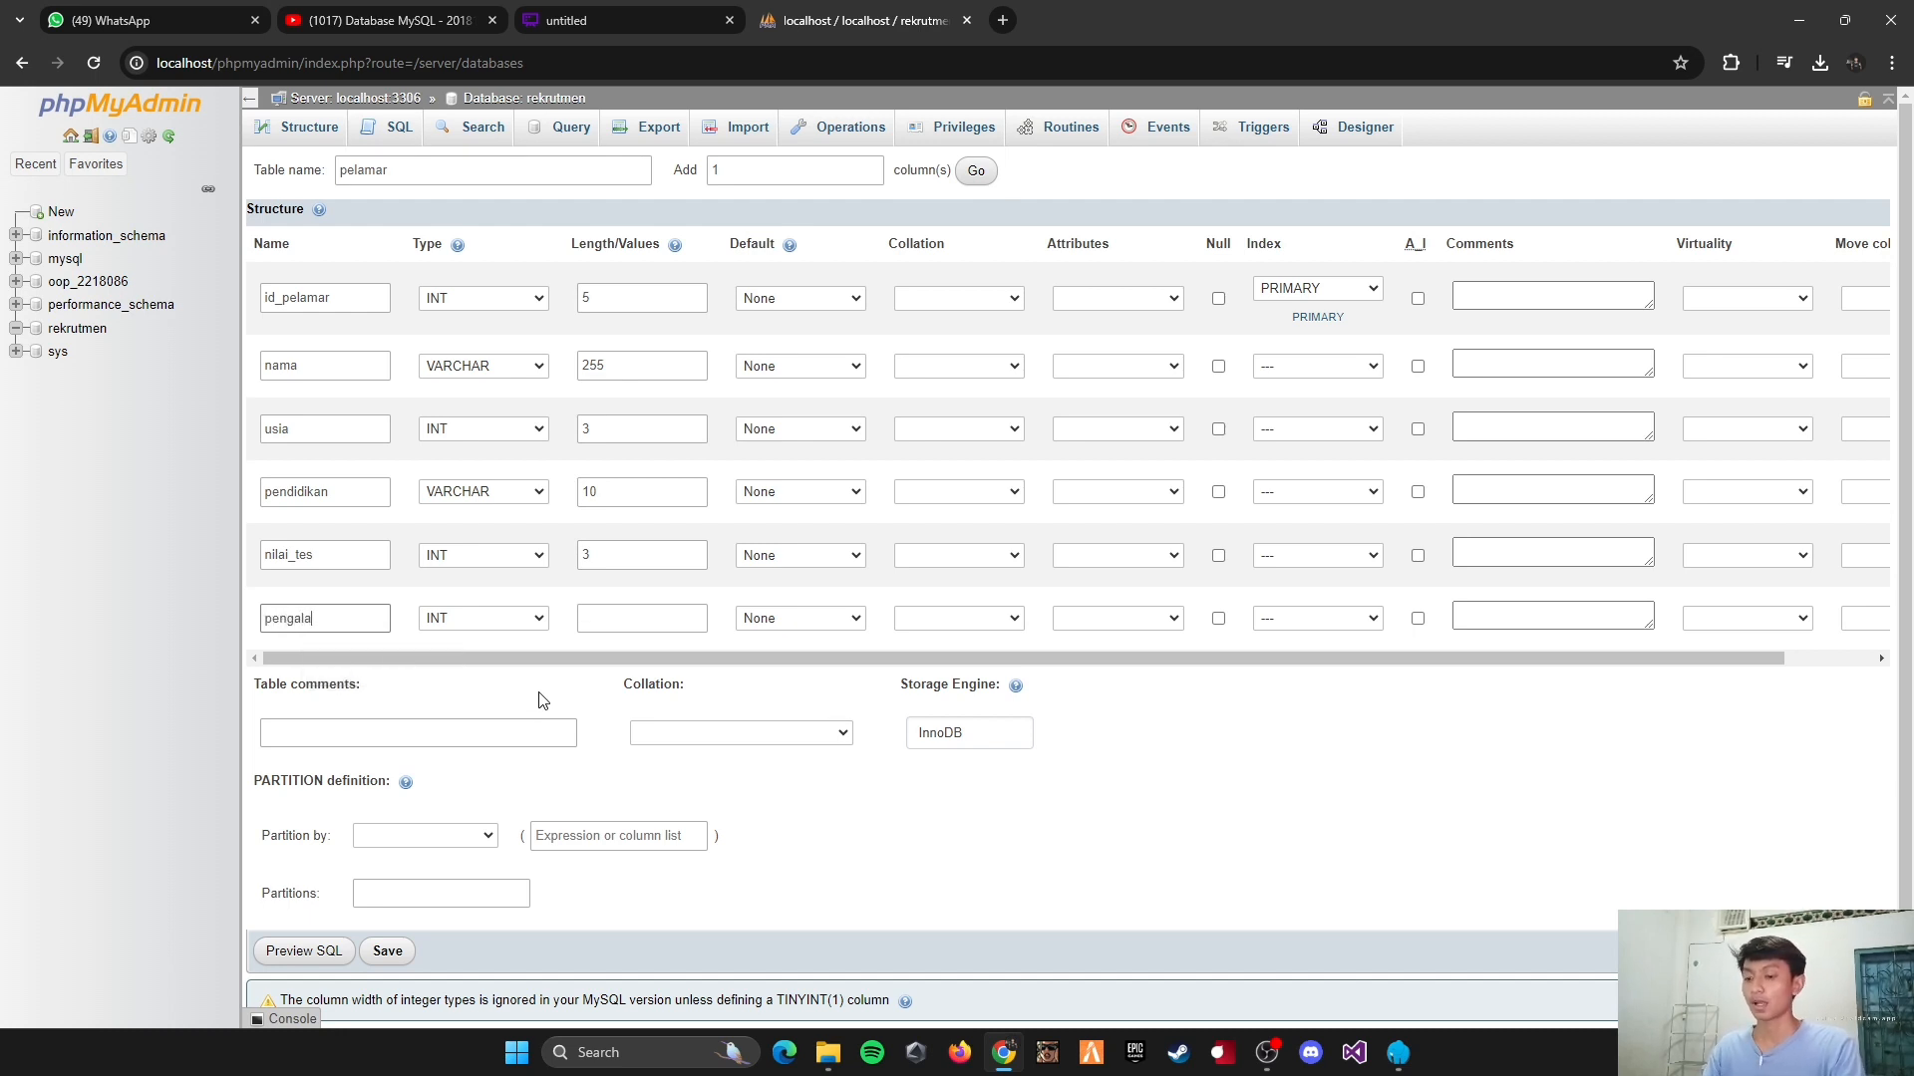
{"action": "type", "text": "man"}
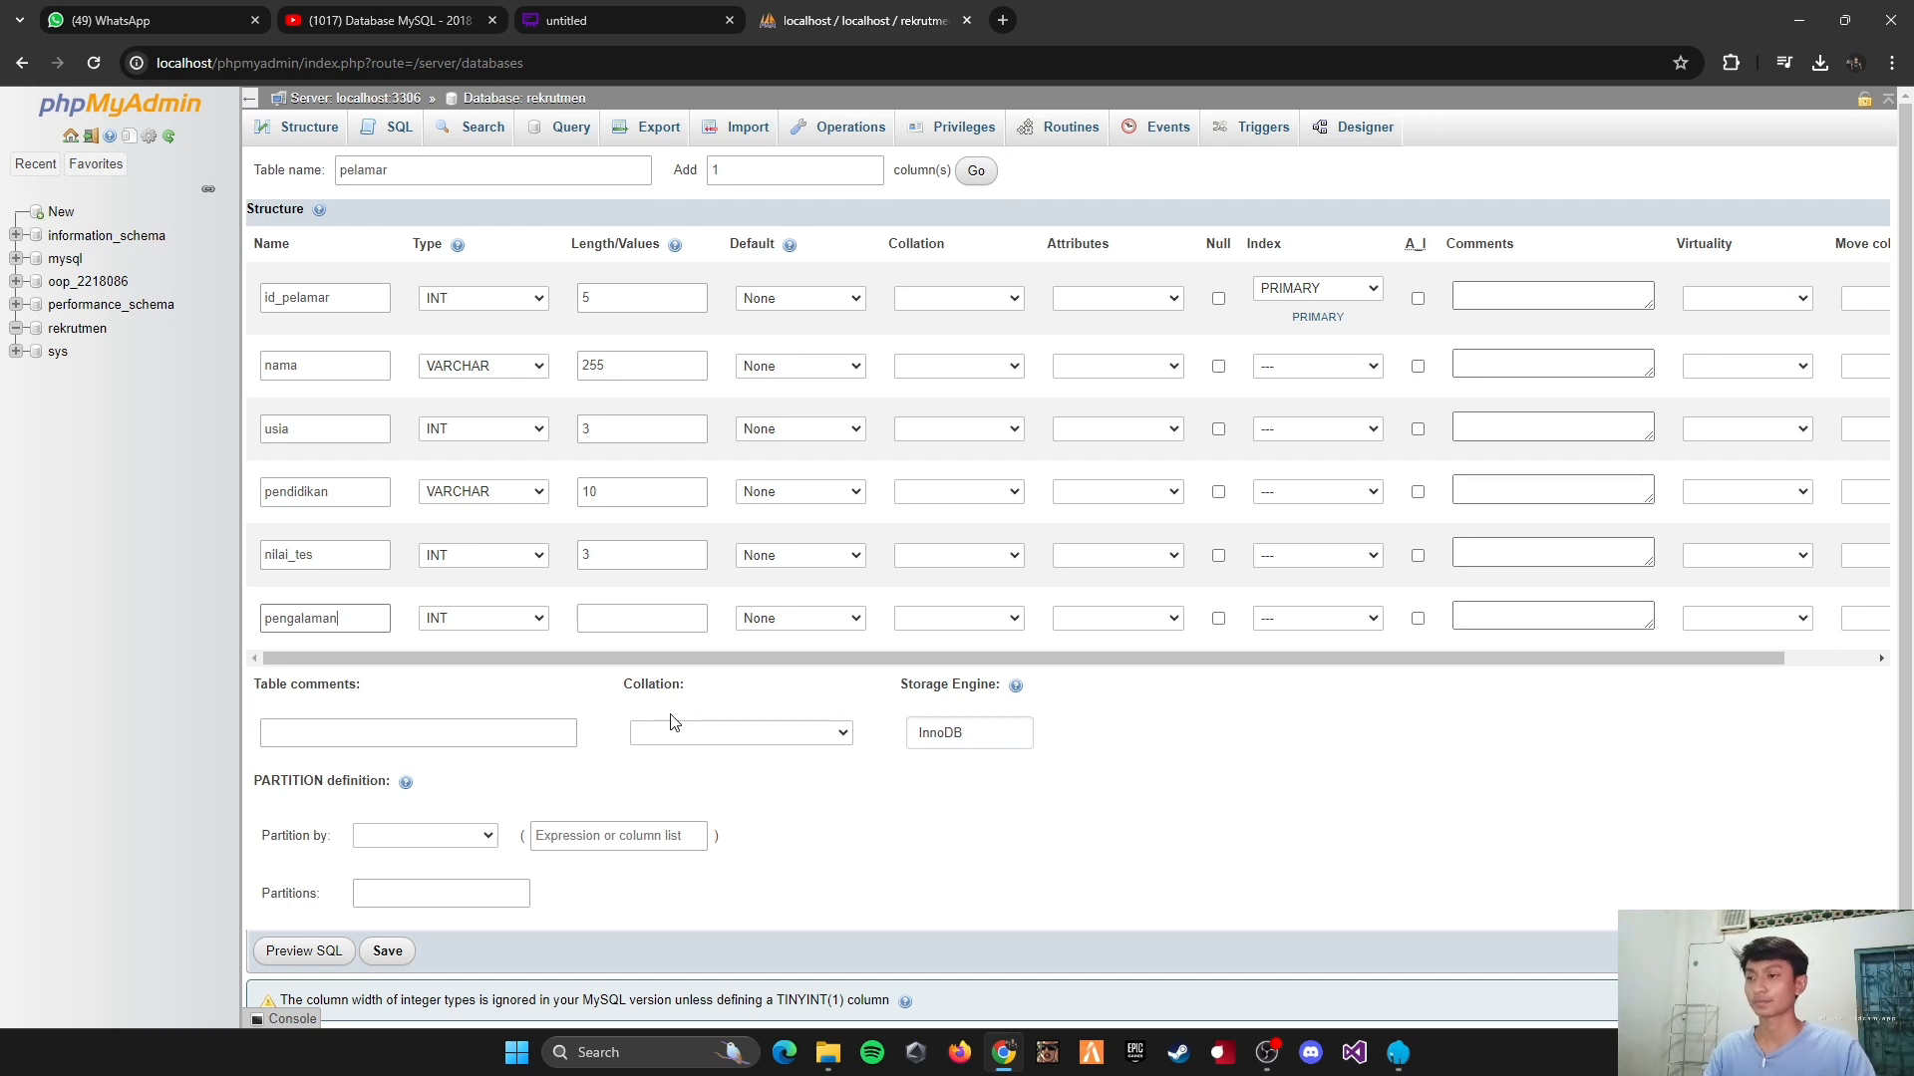
{"action": "left_click", "coordinate": [634, 622]}
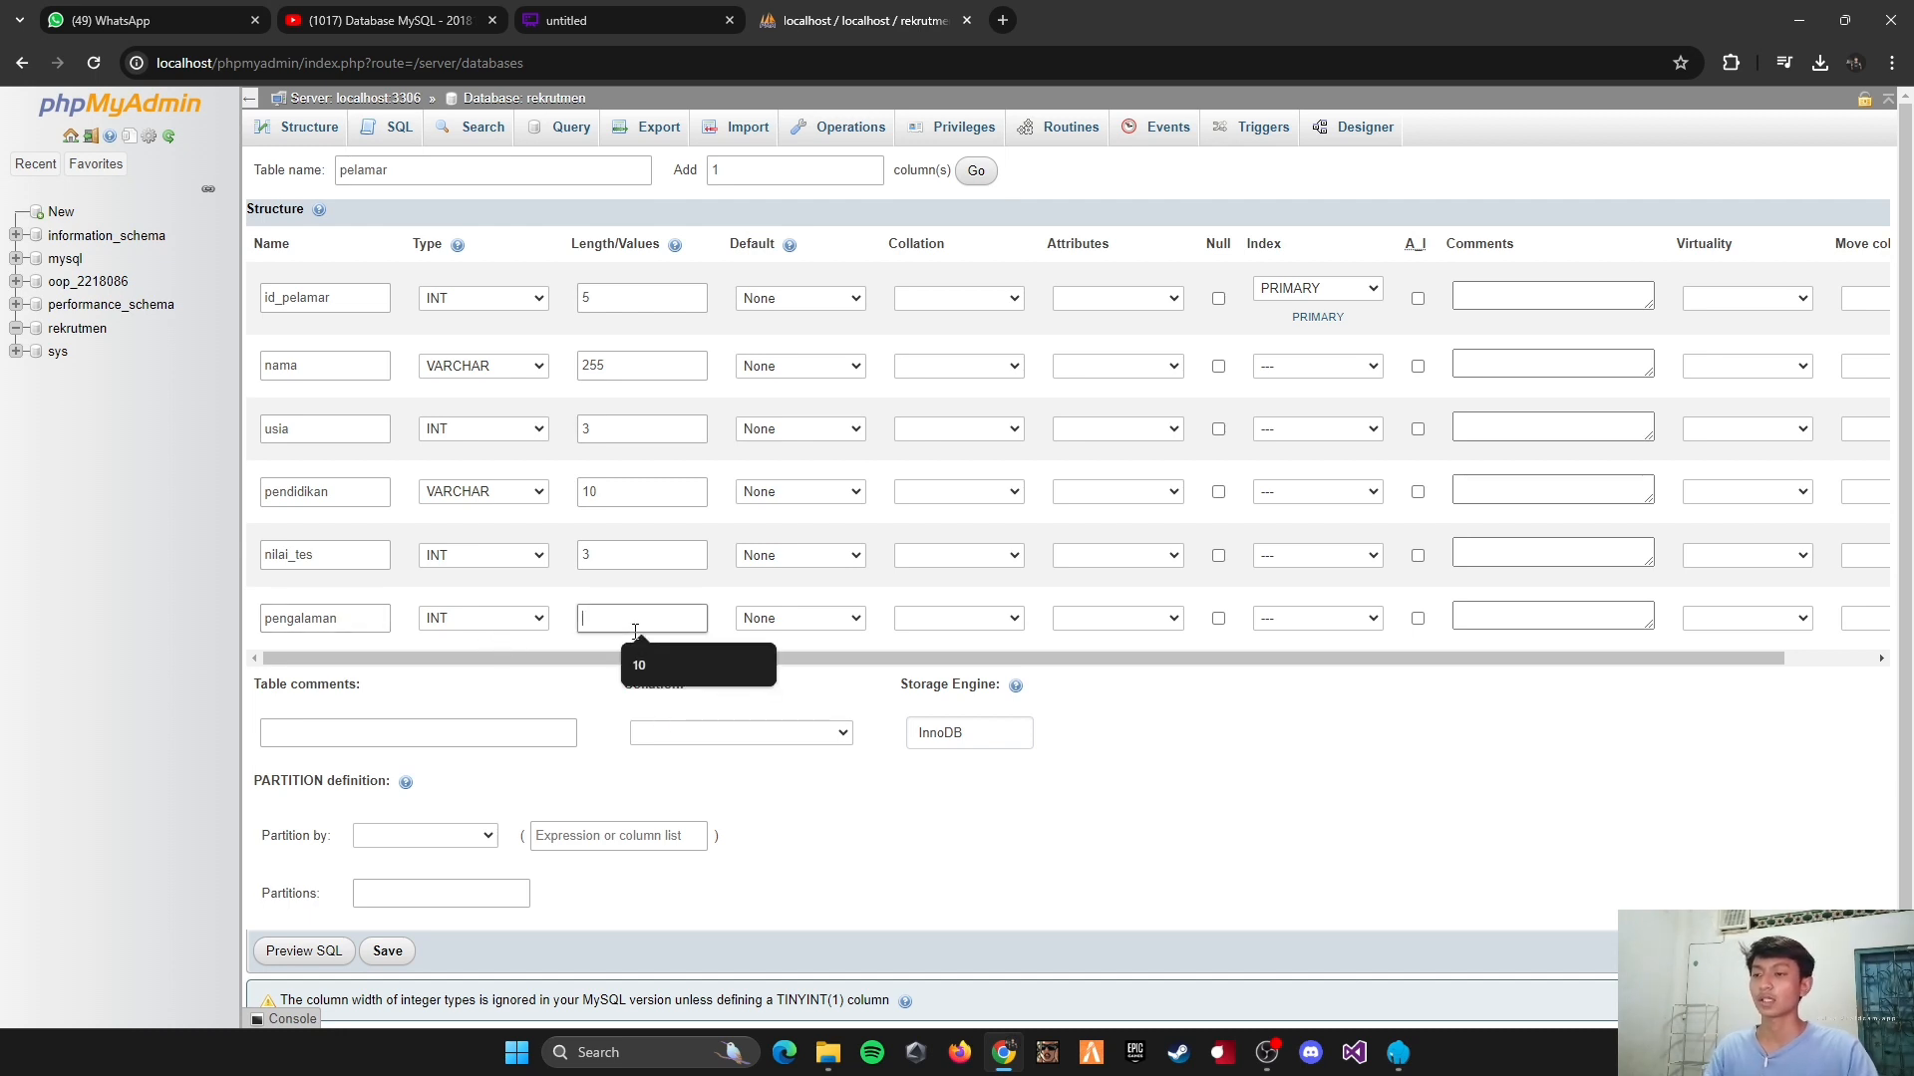
{"action": "type", "text": "1"}
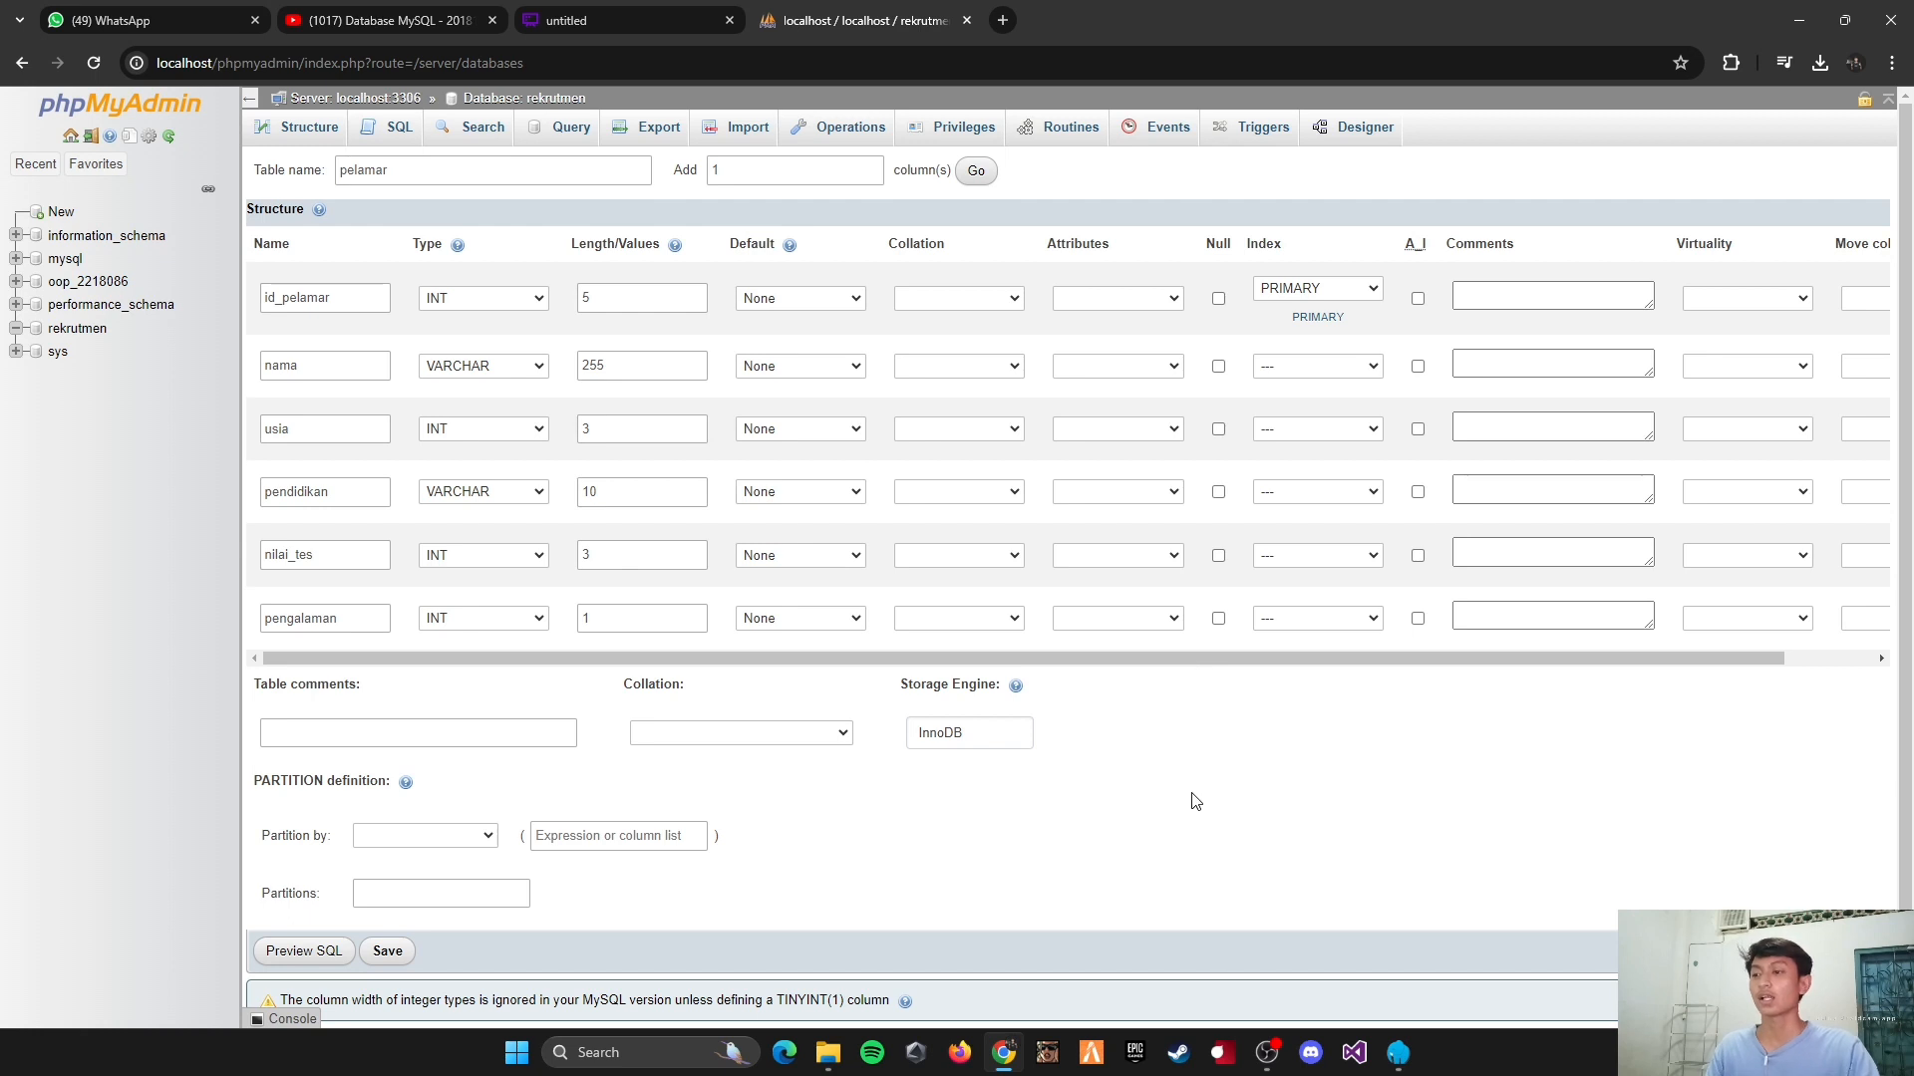
{"action": "scroll", "coordinate": [1192, 799], "scroll_direction": "down", "scroll_amount": 1}
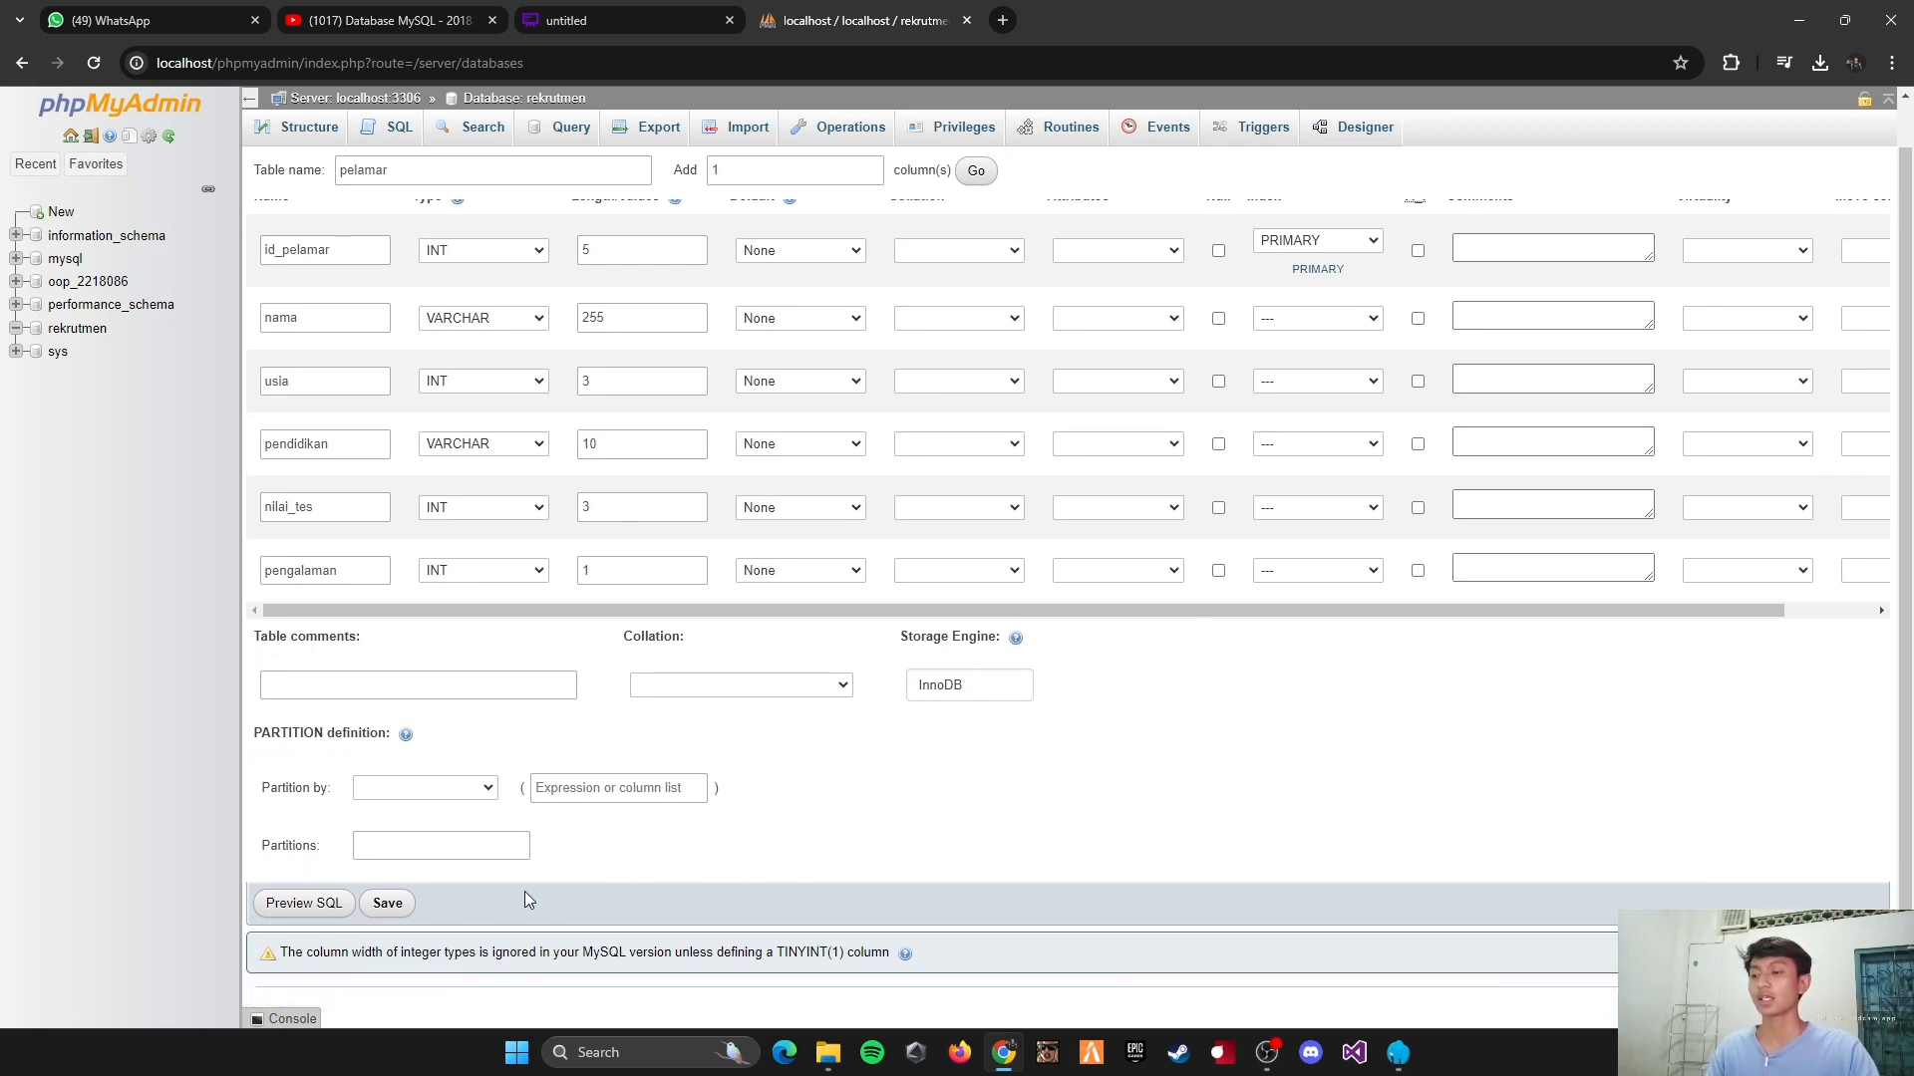
{"action": "left_click", "coordinate": [385, 911]}
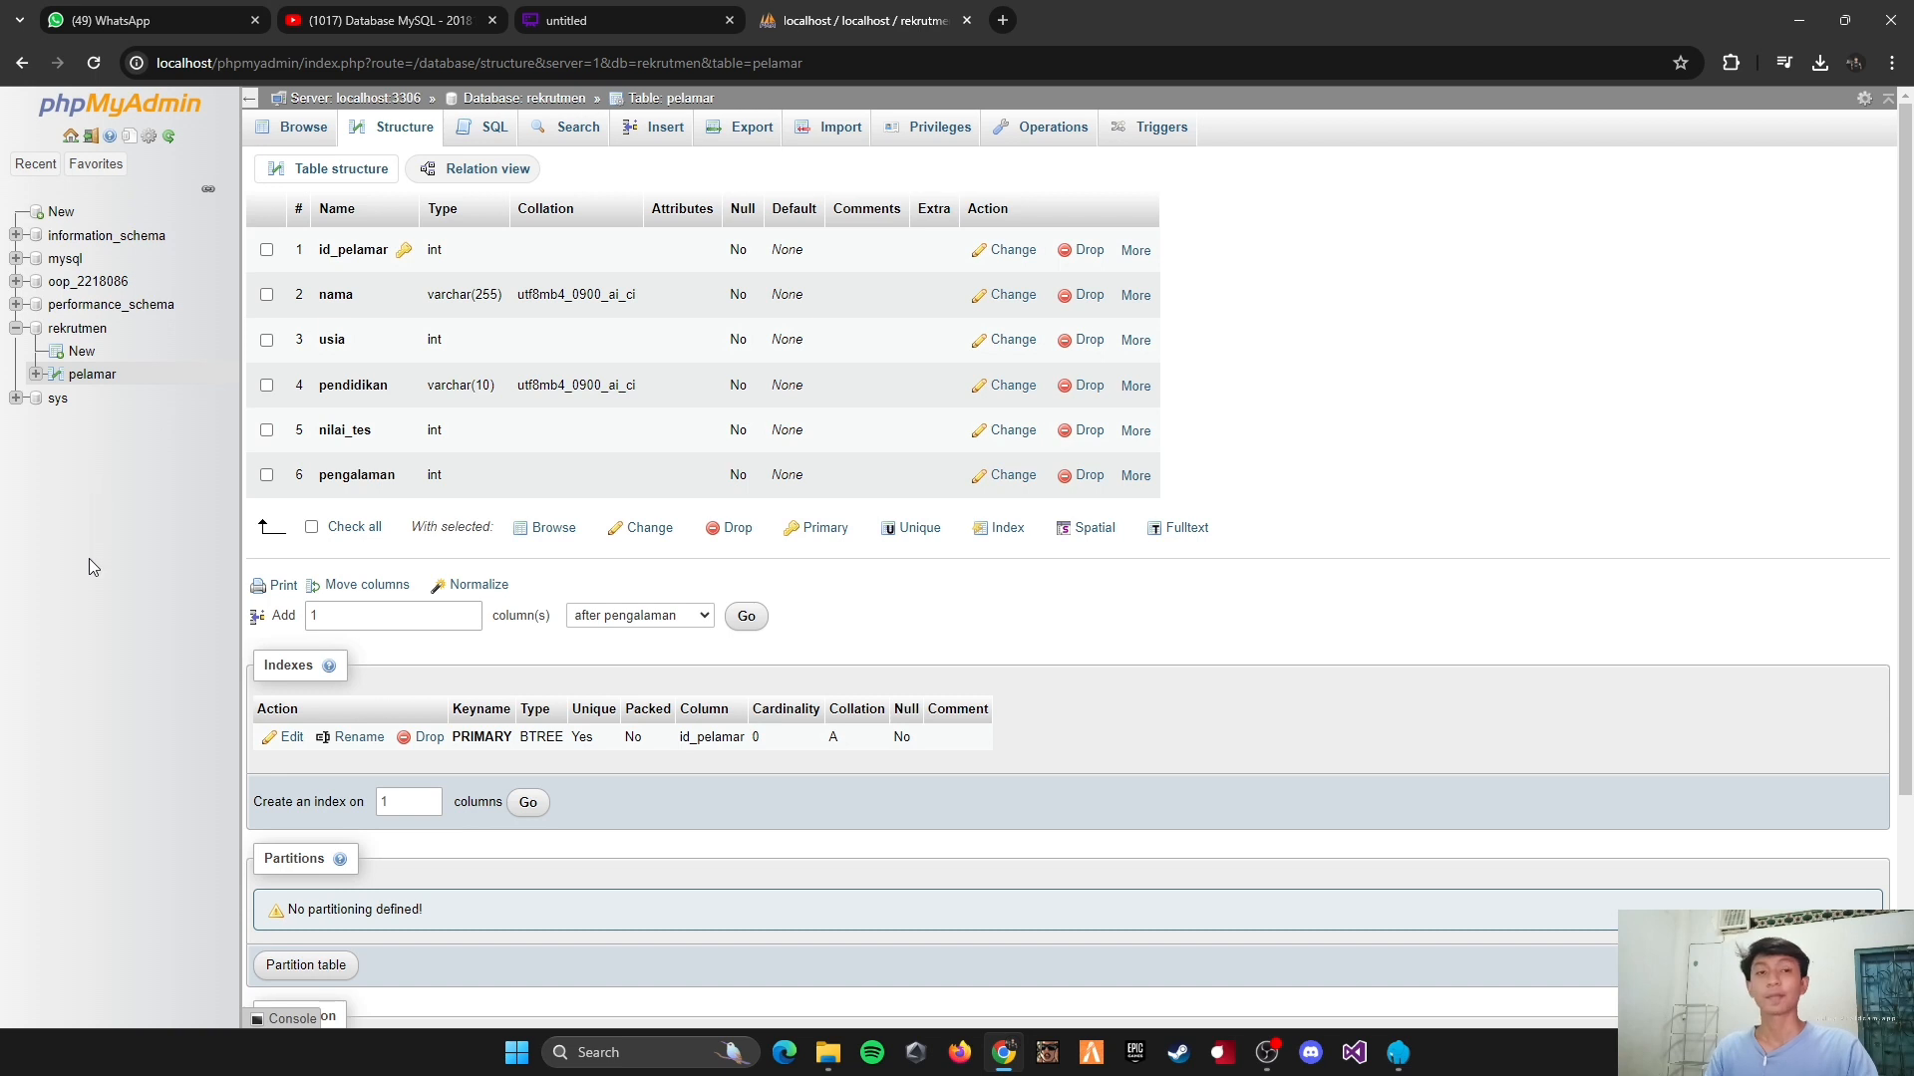
Step: Start a new table in the rekrutmen database, check the diagram for its structure, and name the table alternatif
{"action": "left_click", "coordinate": [77, 354]}
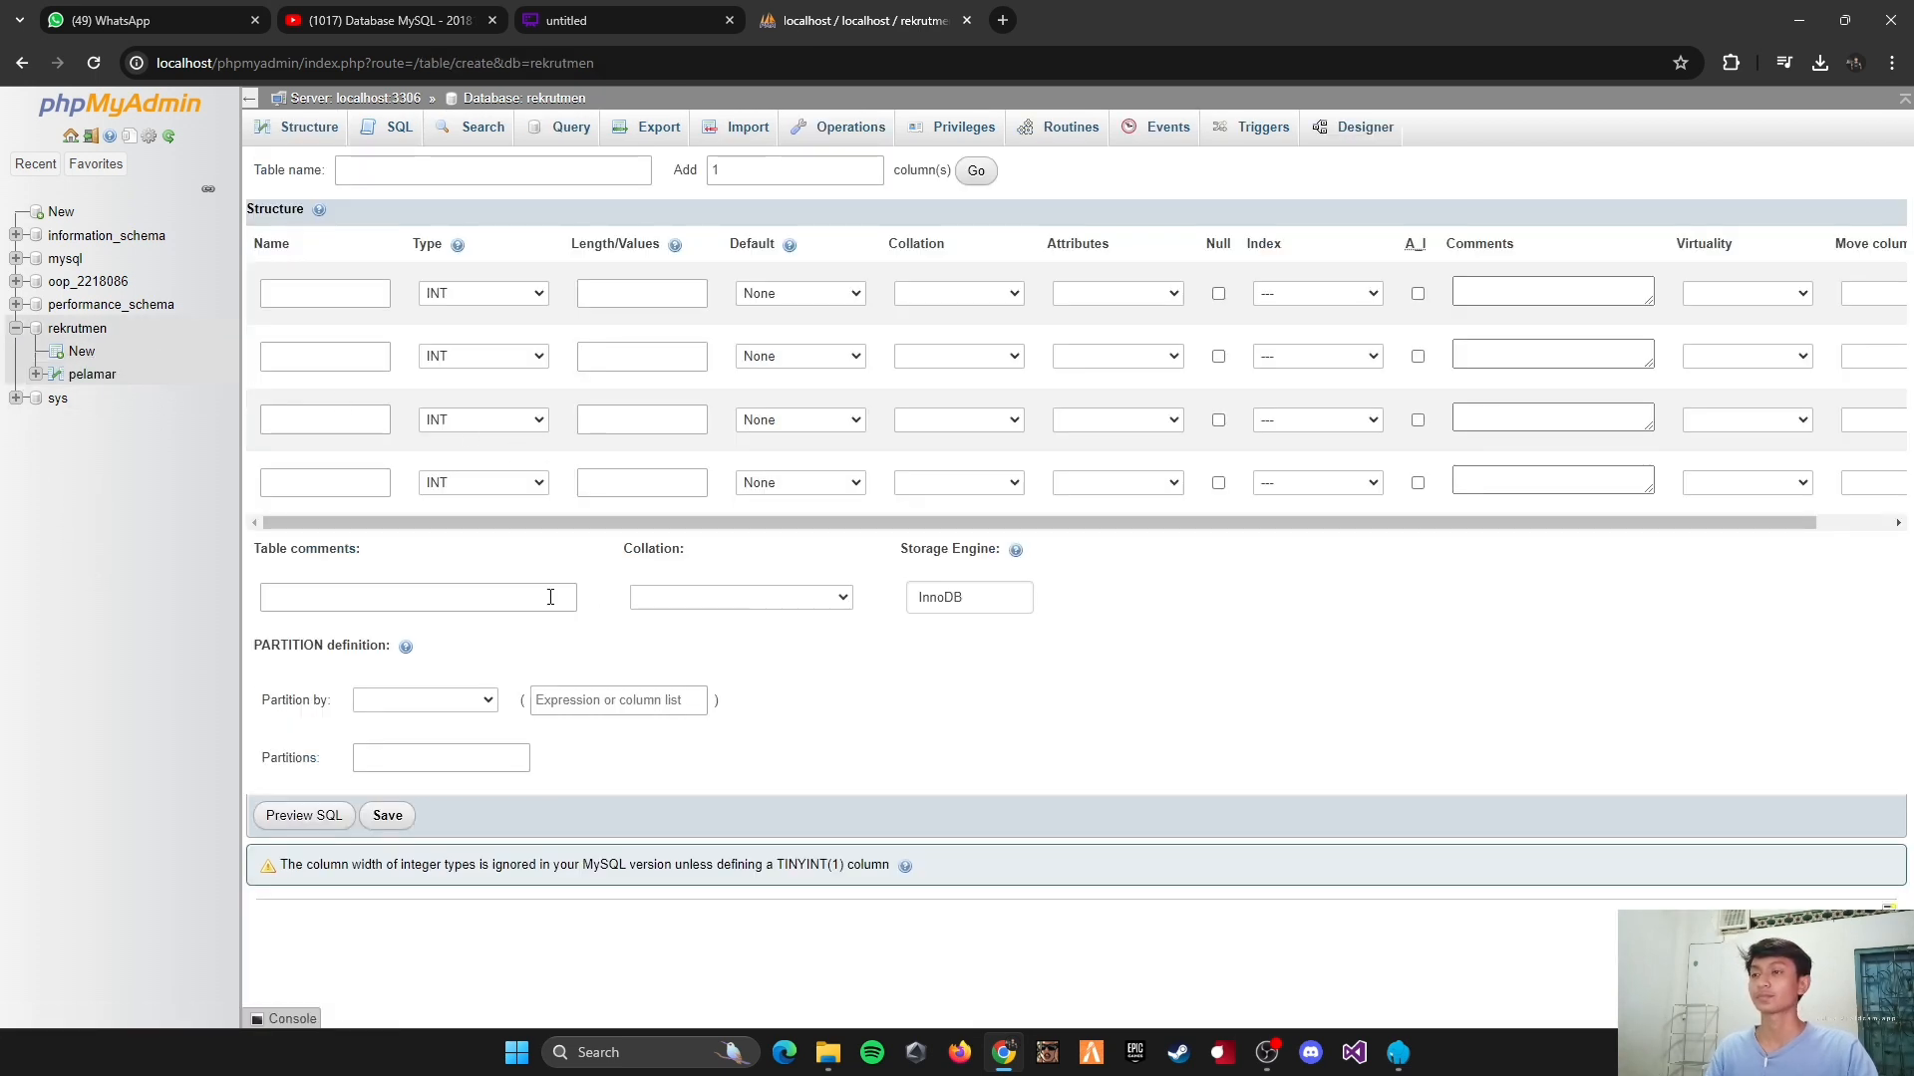
{"action": "left_click", "coordinate": [299, 293]}
{"action": "left_click", "coordinate": [577, 18]}
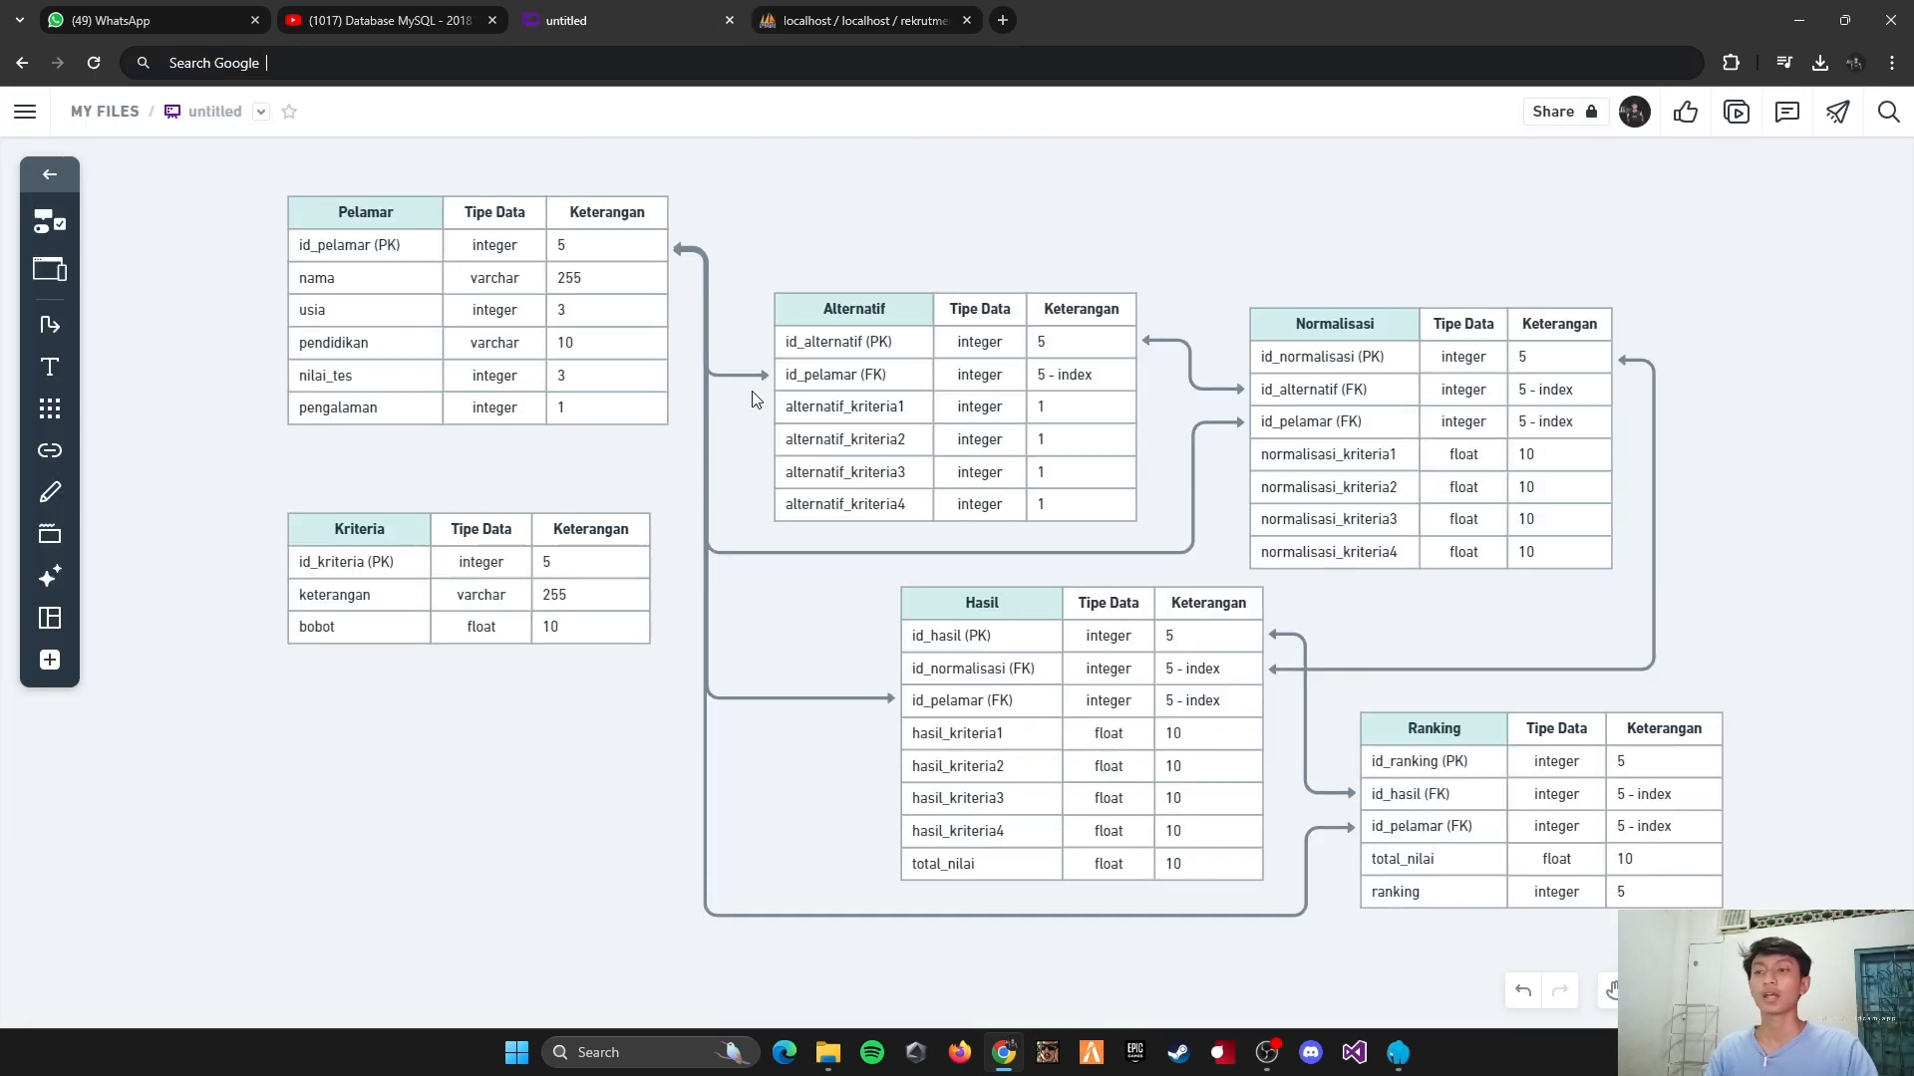
{"action": "left_click", "coordinate": [809, 20]}
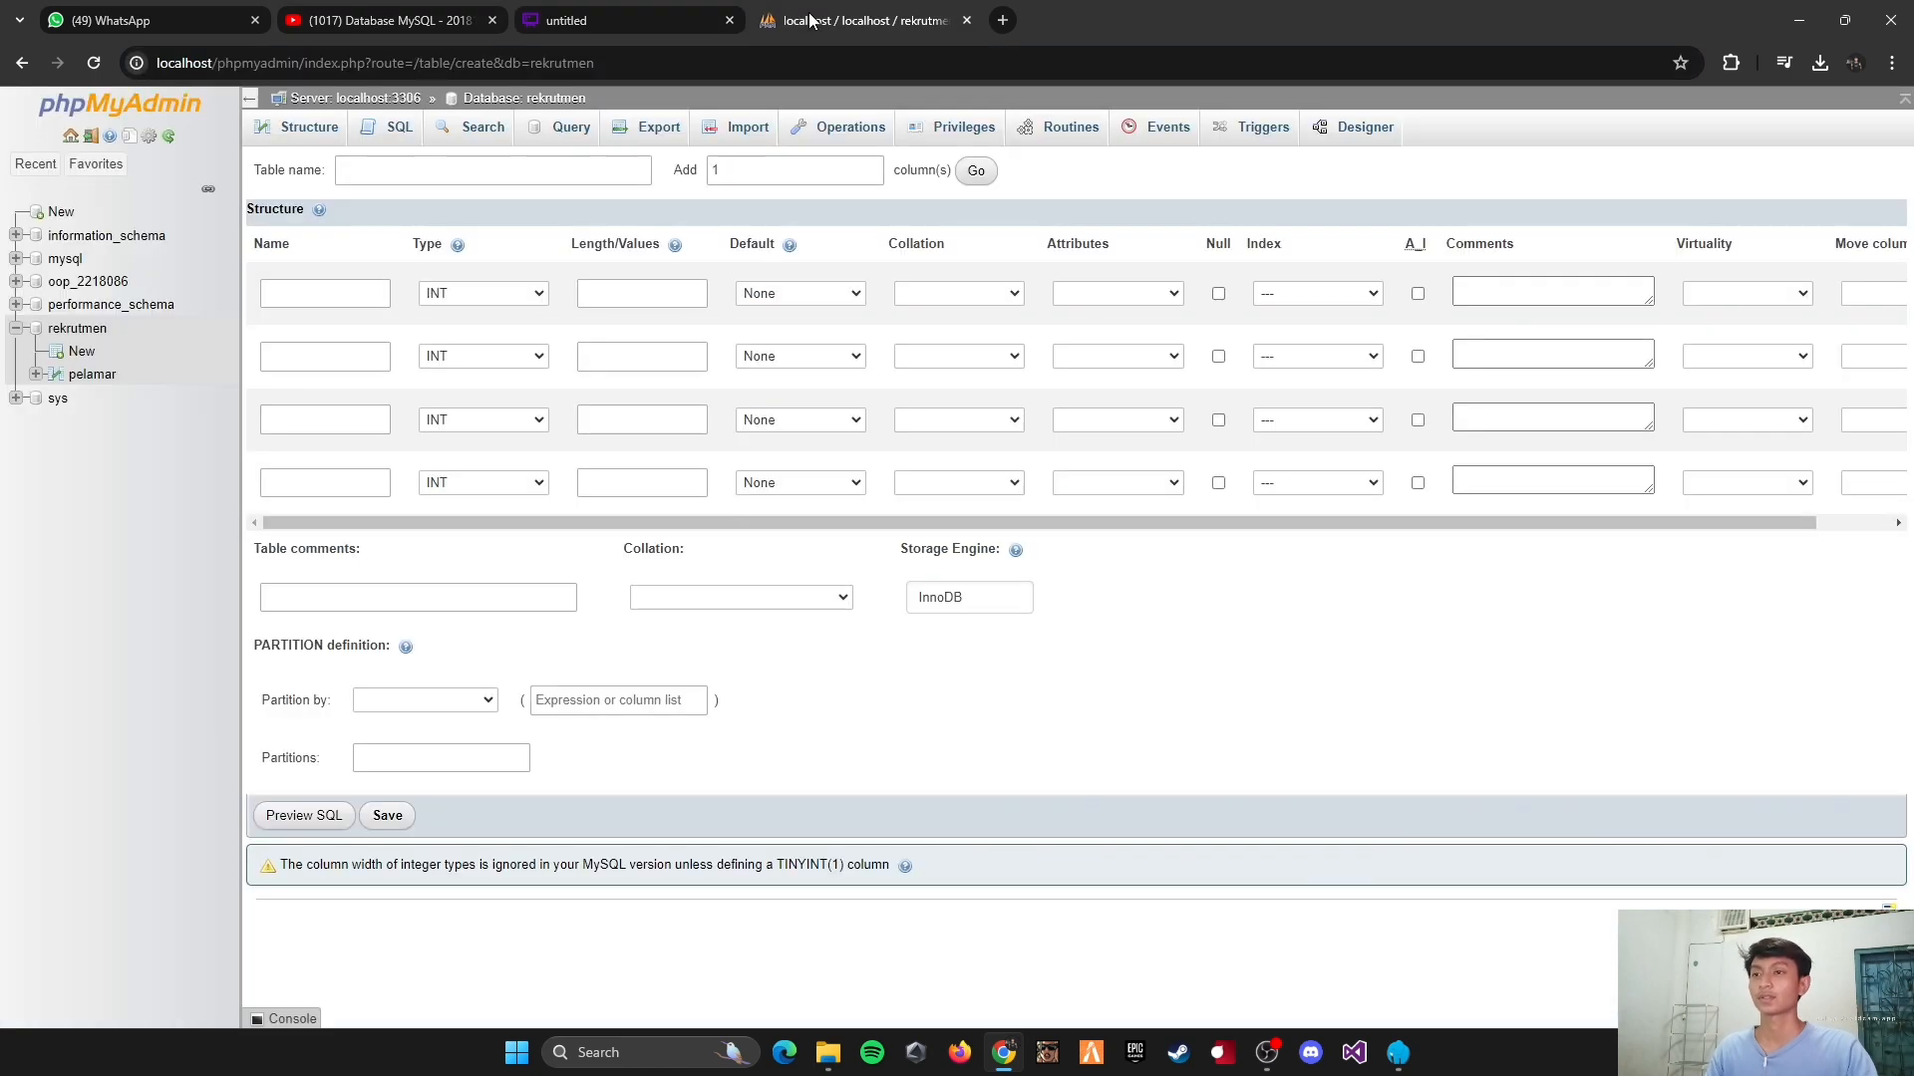
{"action": "left_click", "coordinate": [458, 169]}
{"action": "type", "text": "alternatif"}
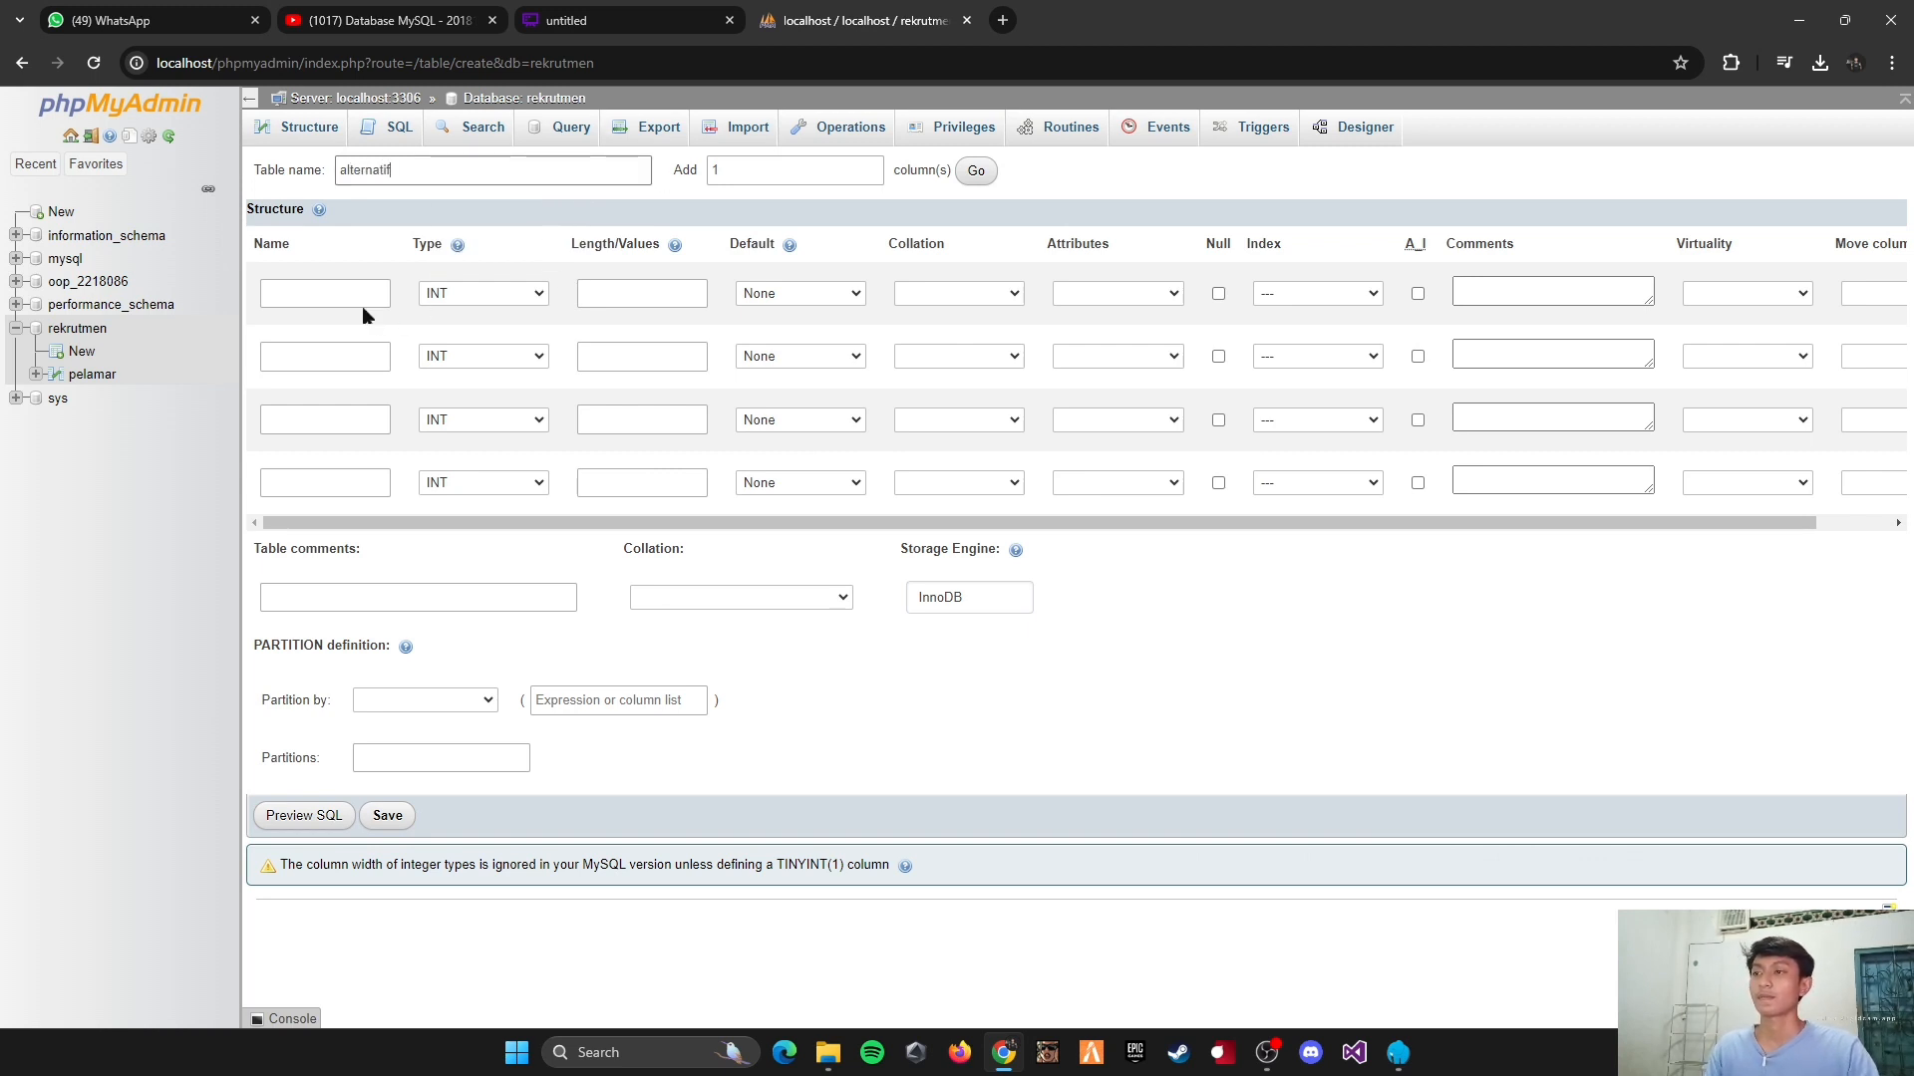
Step: Define the first column of the alternatif table as id_alternatif, type INT, with length 5 and a PRIMARY index
{"action": "left_click", "coordinate": [309, 296]}
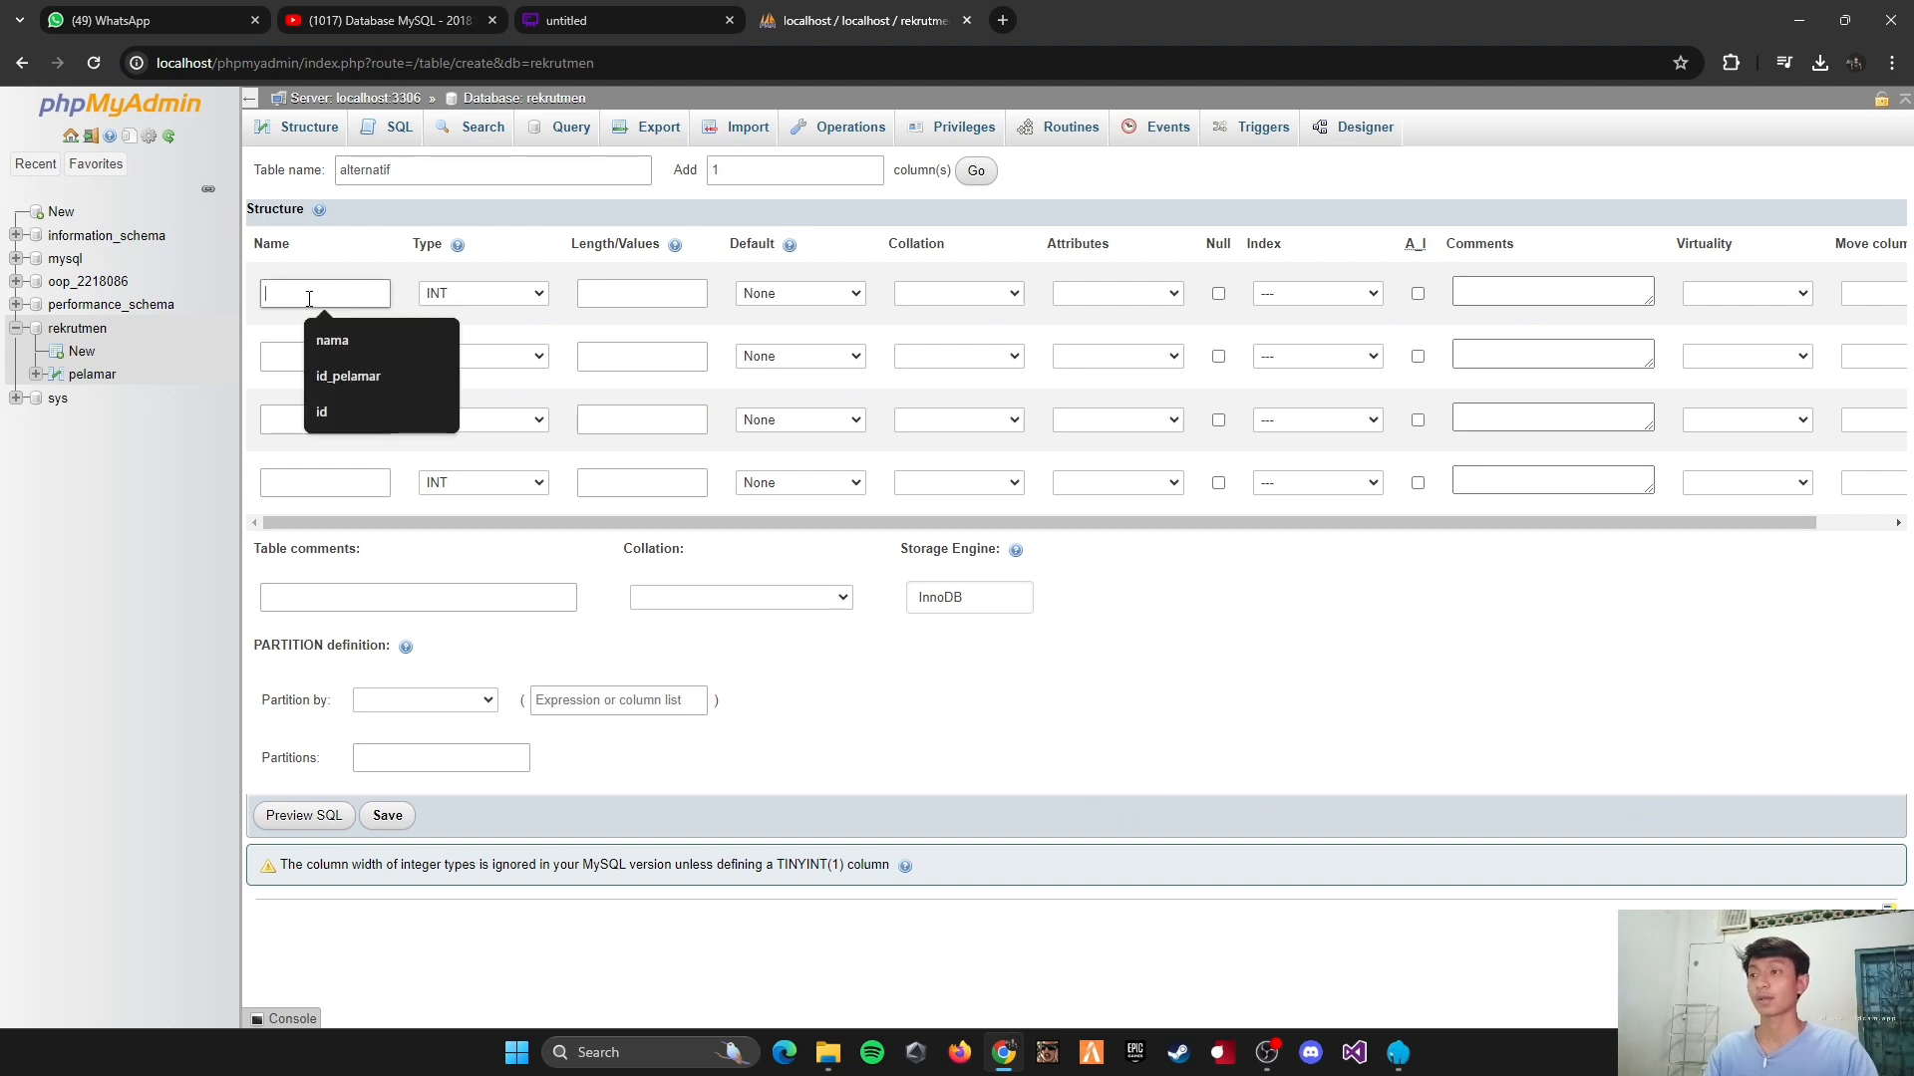
{"action": "type", "text": "id_"}
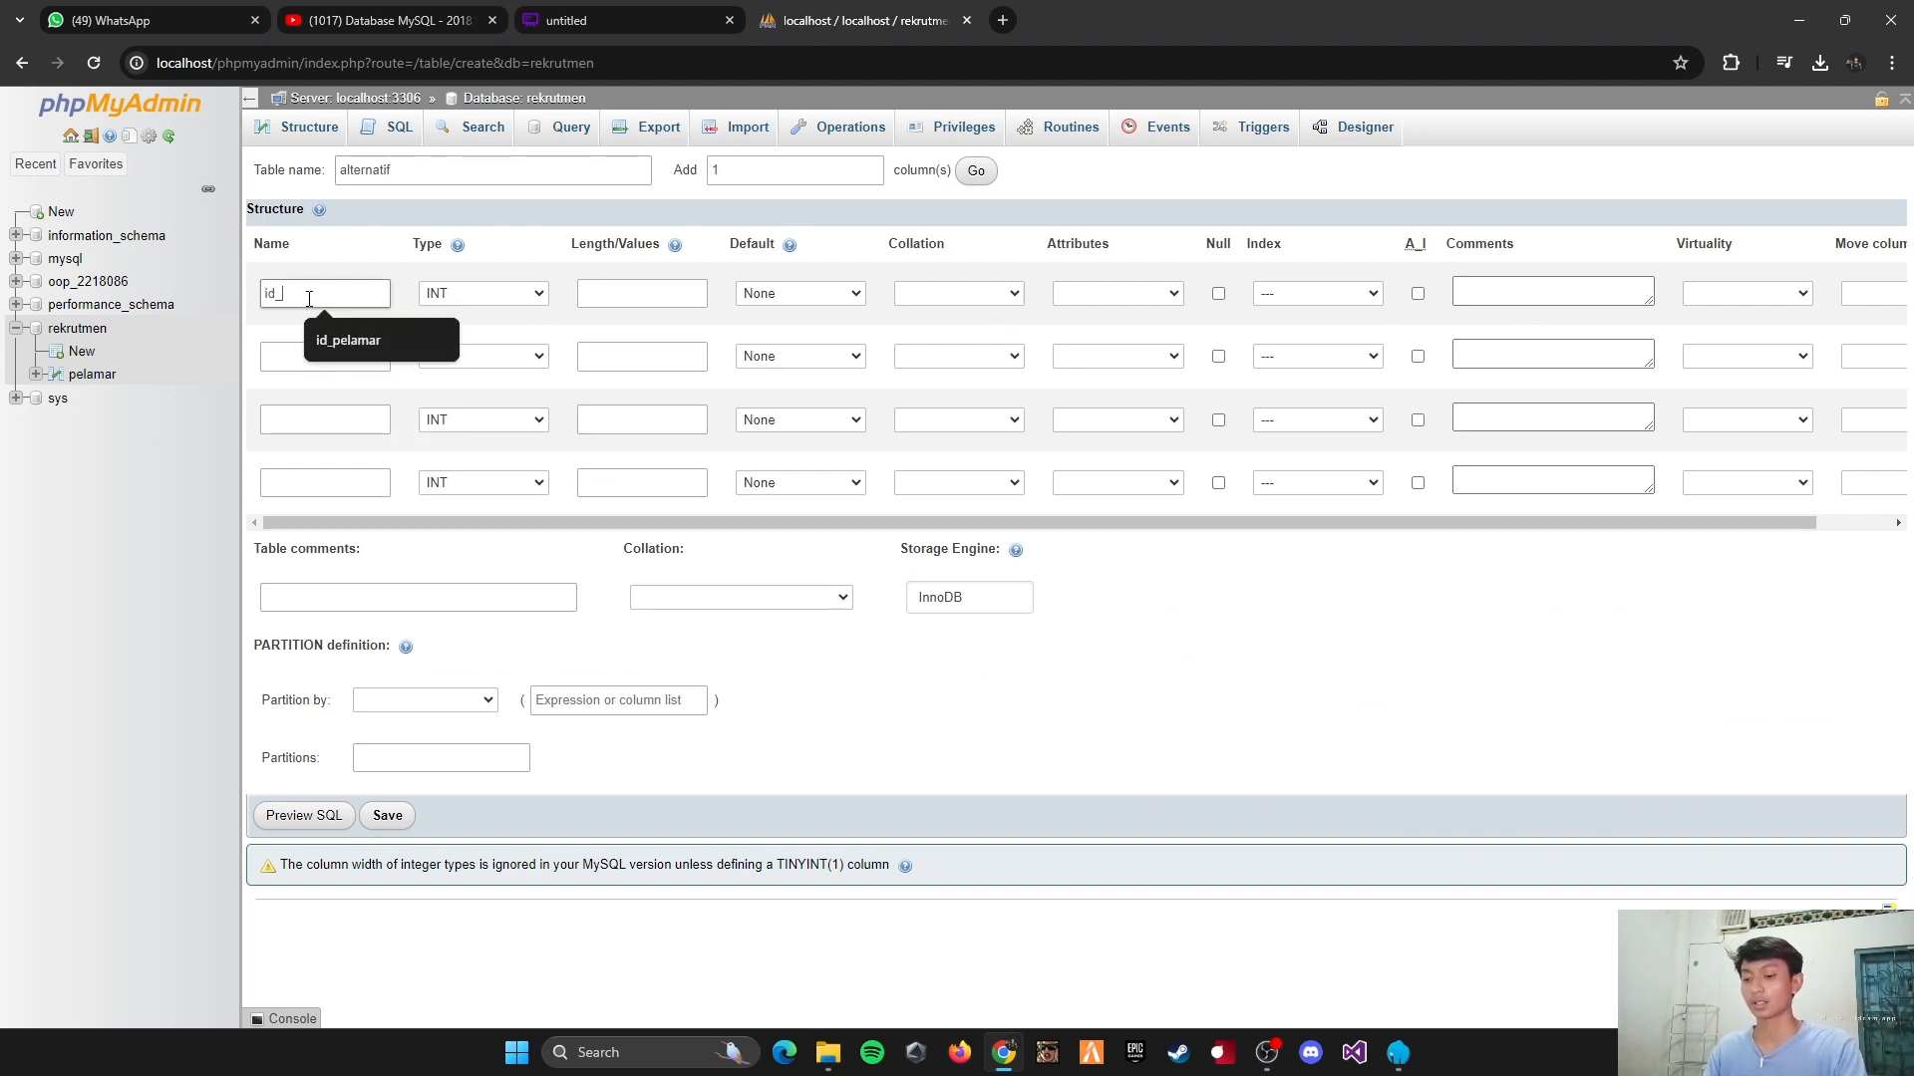
{"action": "type", "text": "alternatif"}
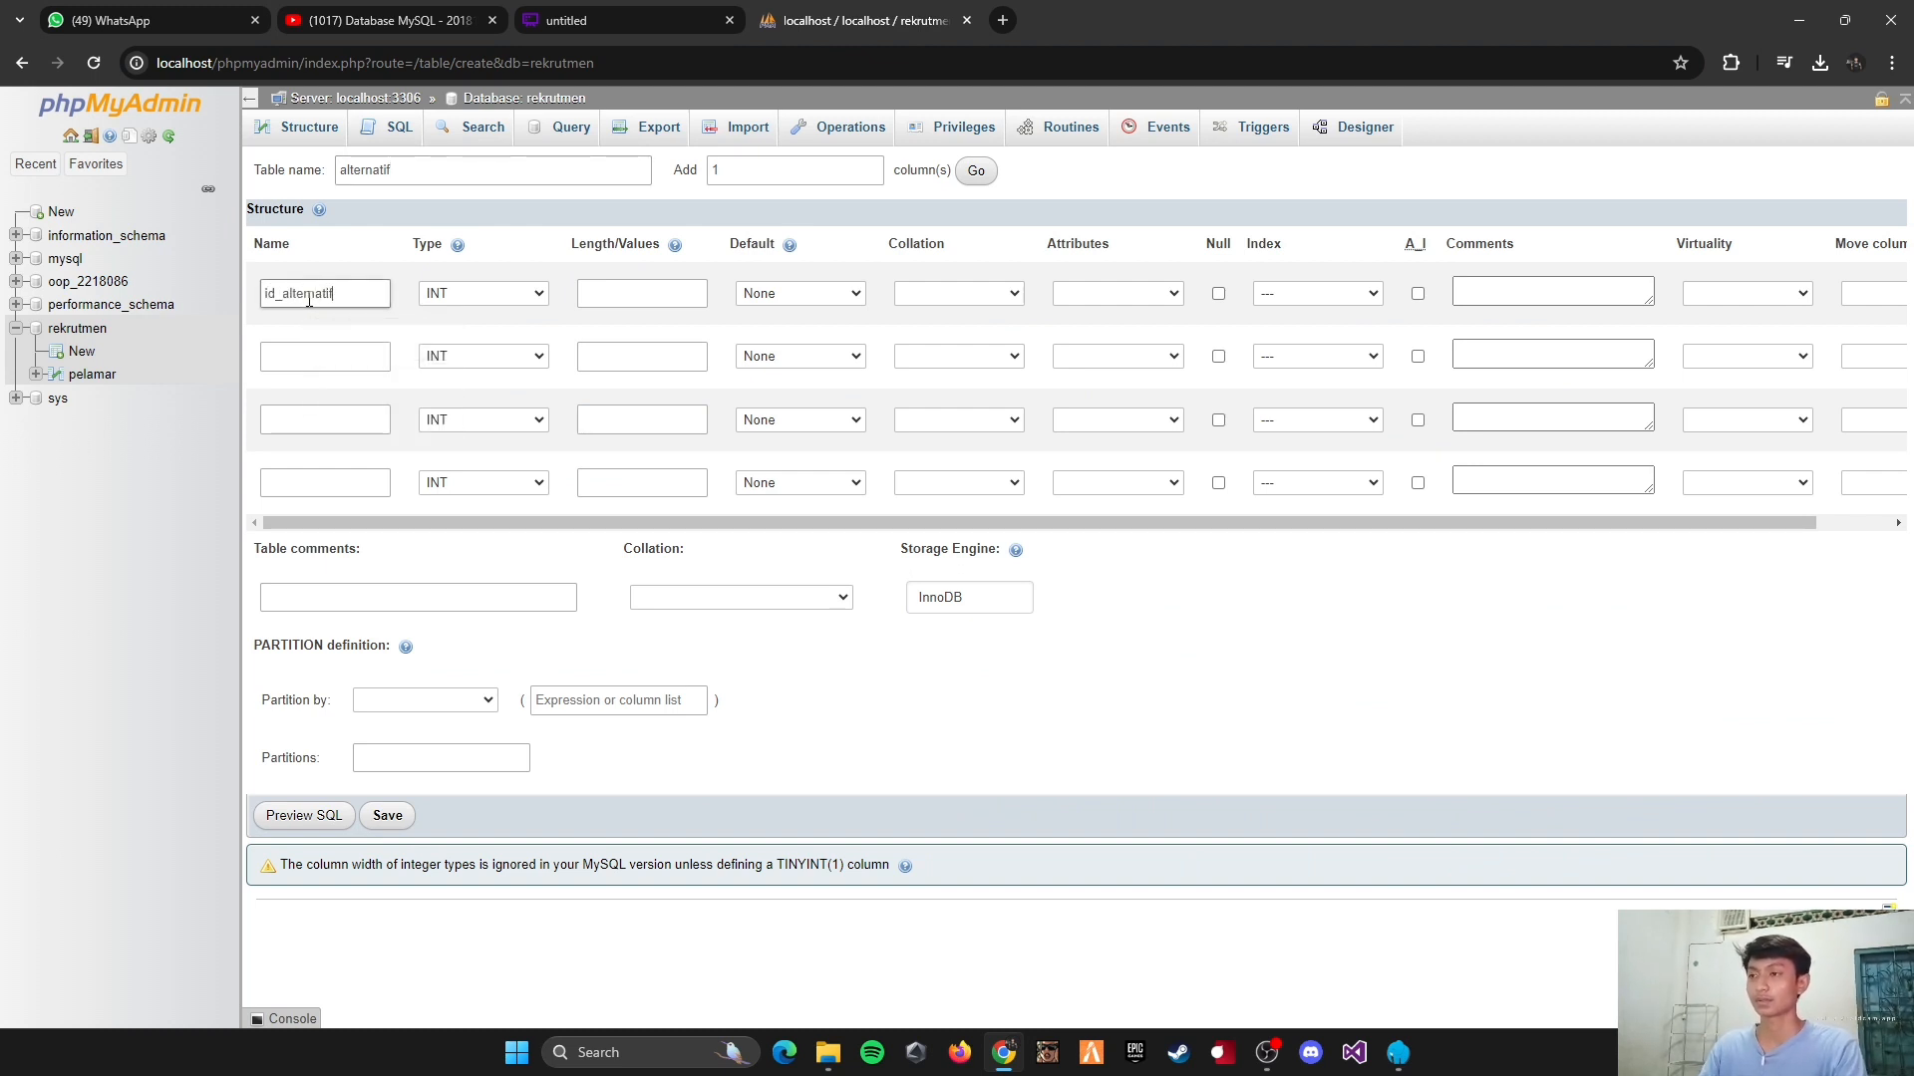
{"action": "left_click", "coordinate": [608, 294]}
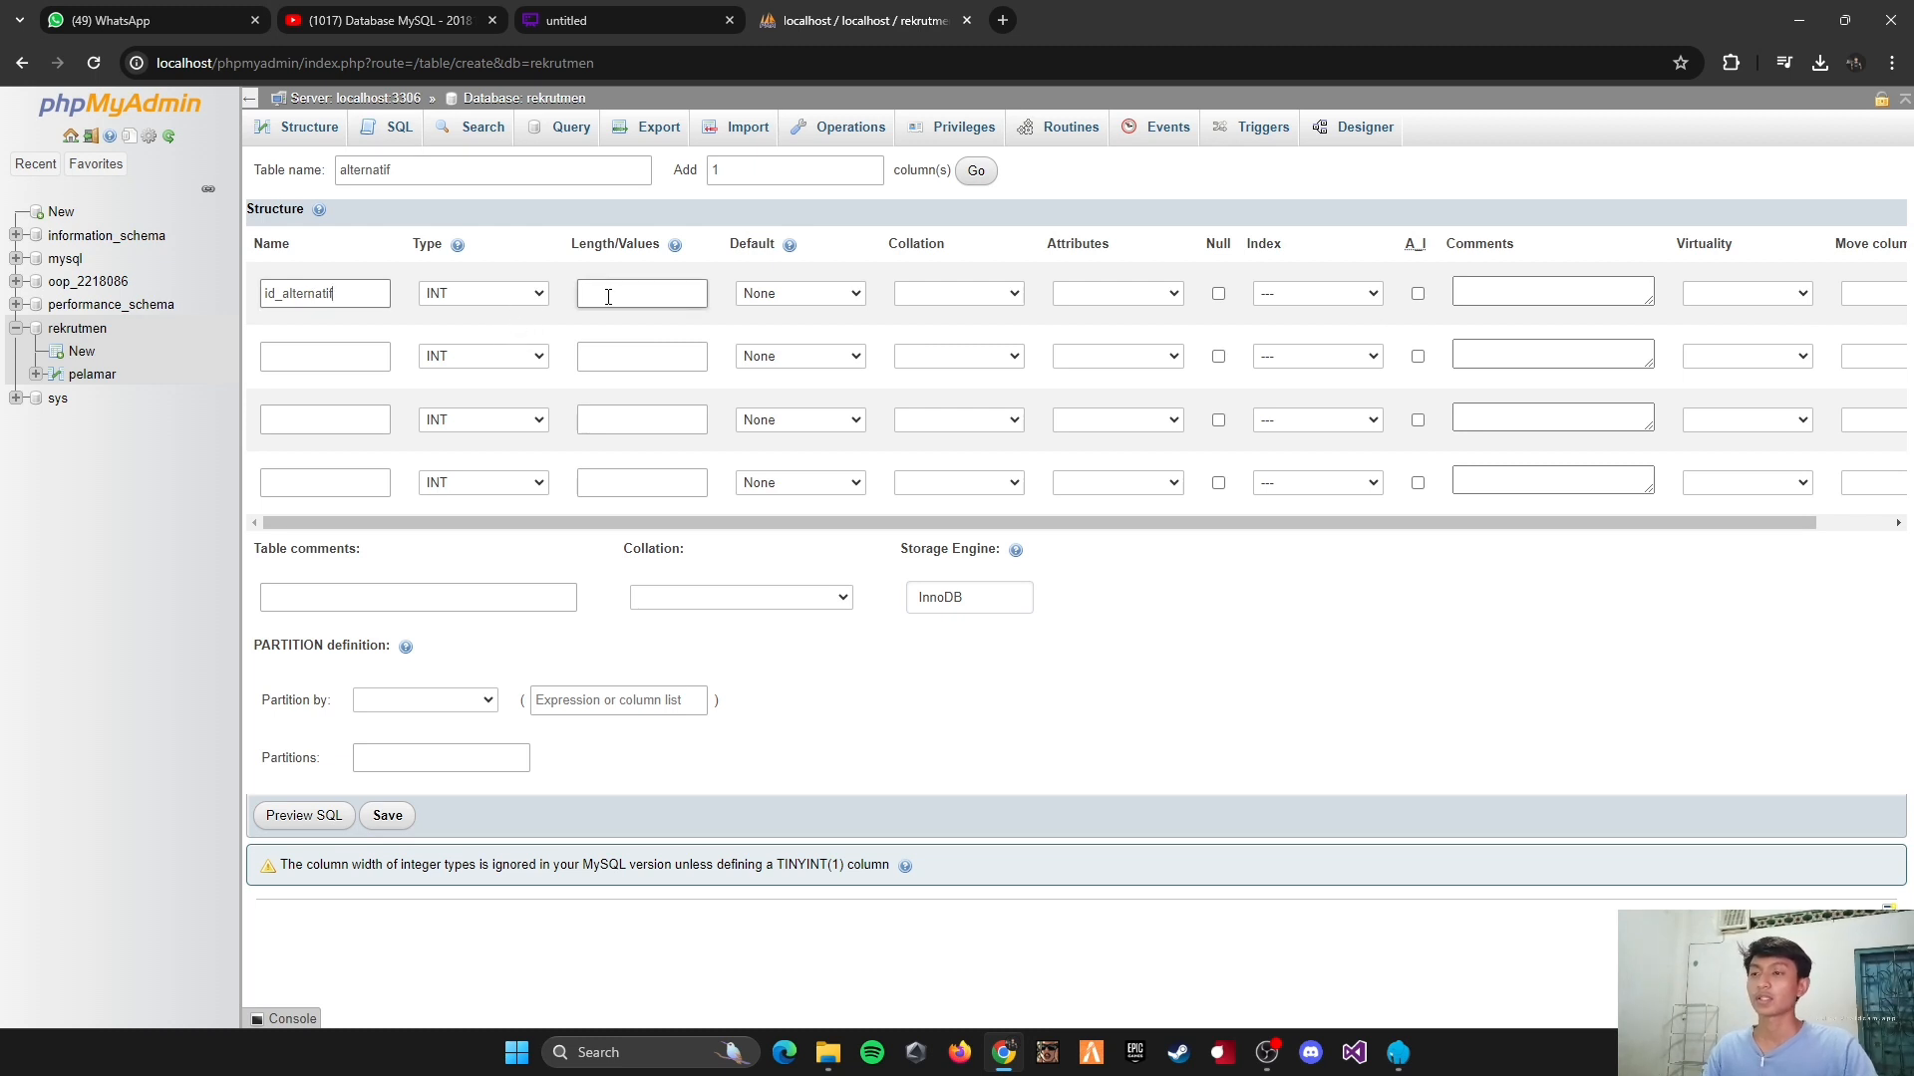
{"action": "type", "text": "5"}
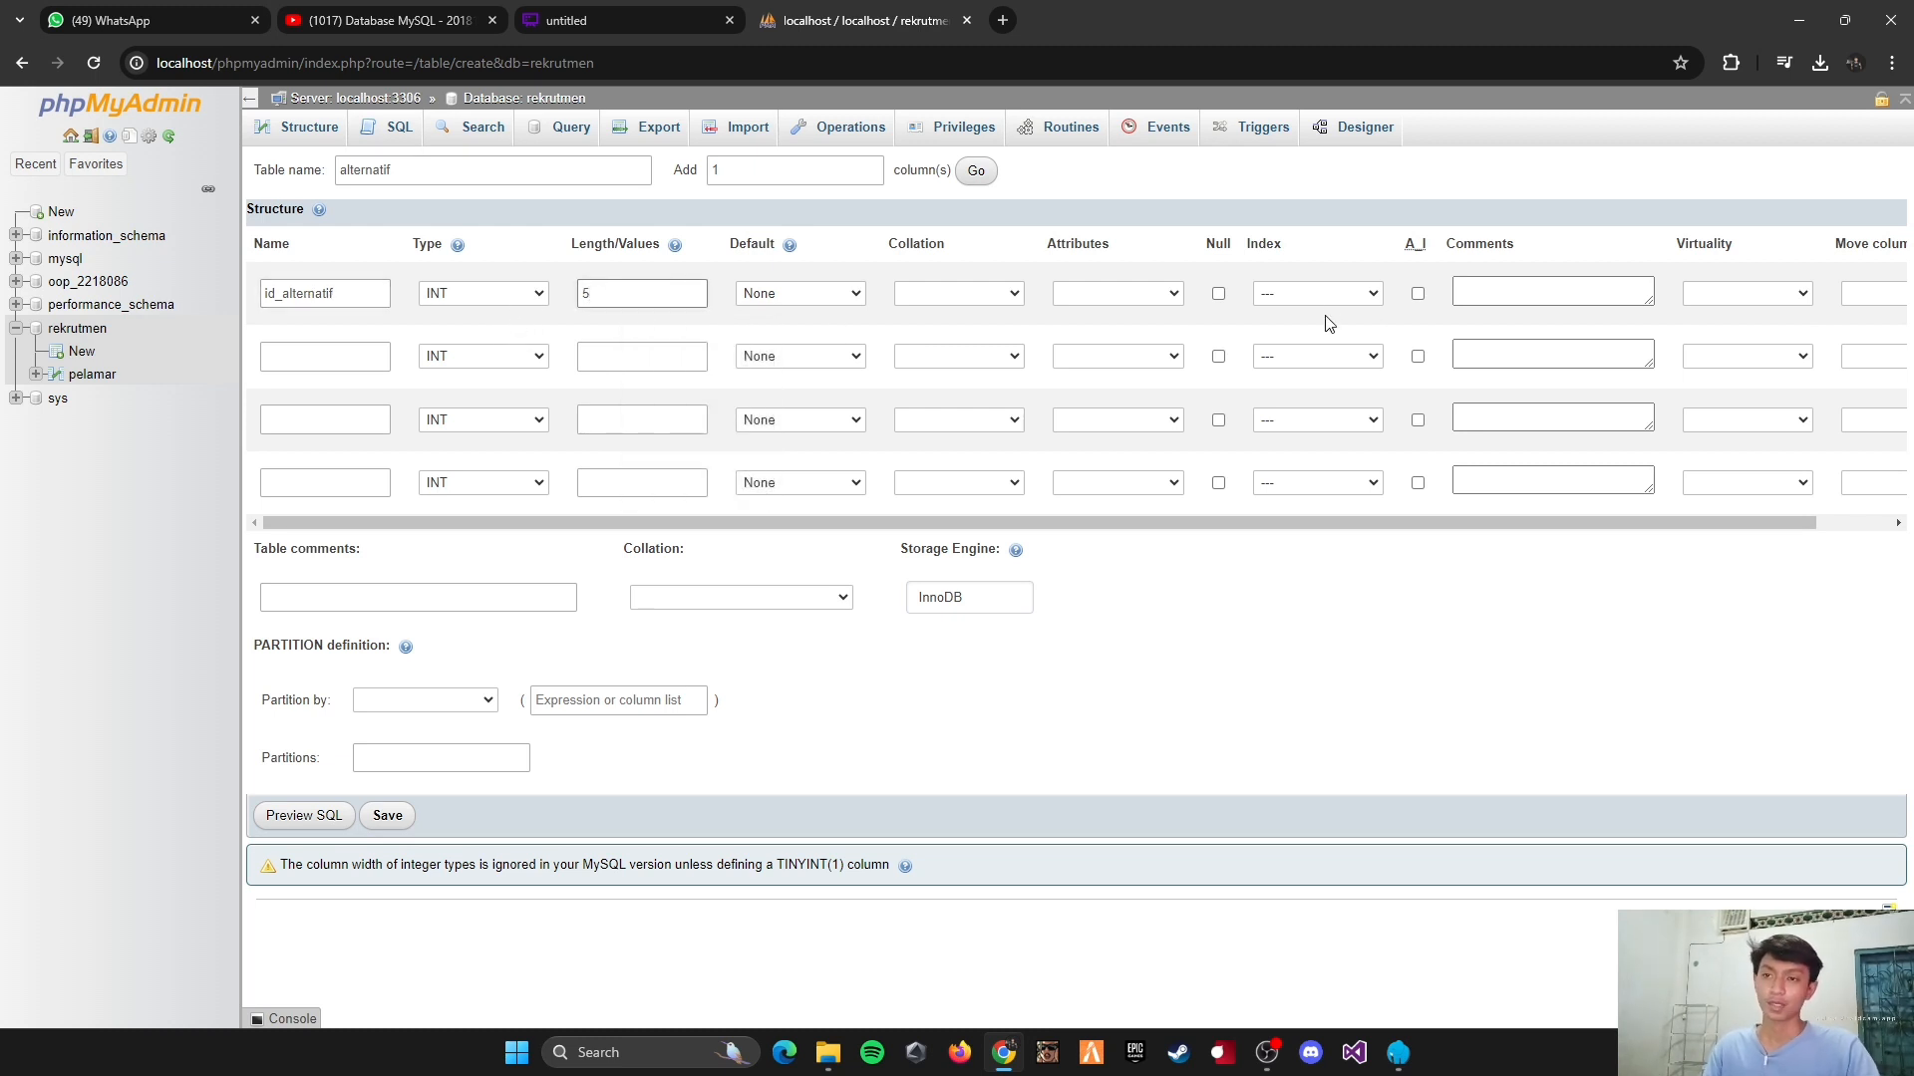
{"action": "left_click", "coordinate": [1300, 295]}
{"action": "left_click", "coordinate": [1311, 335]}
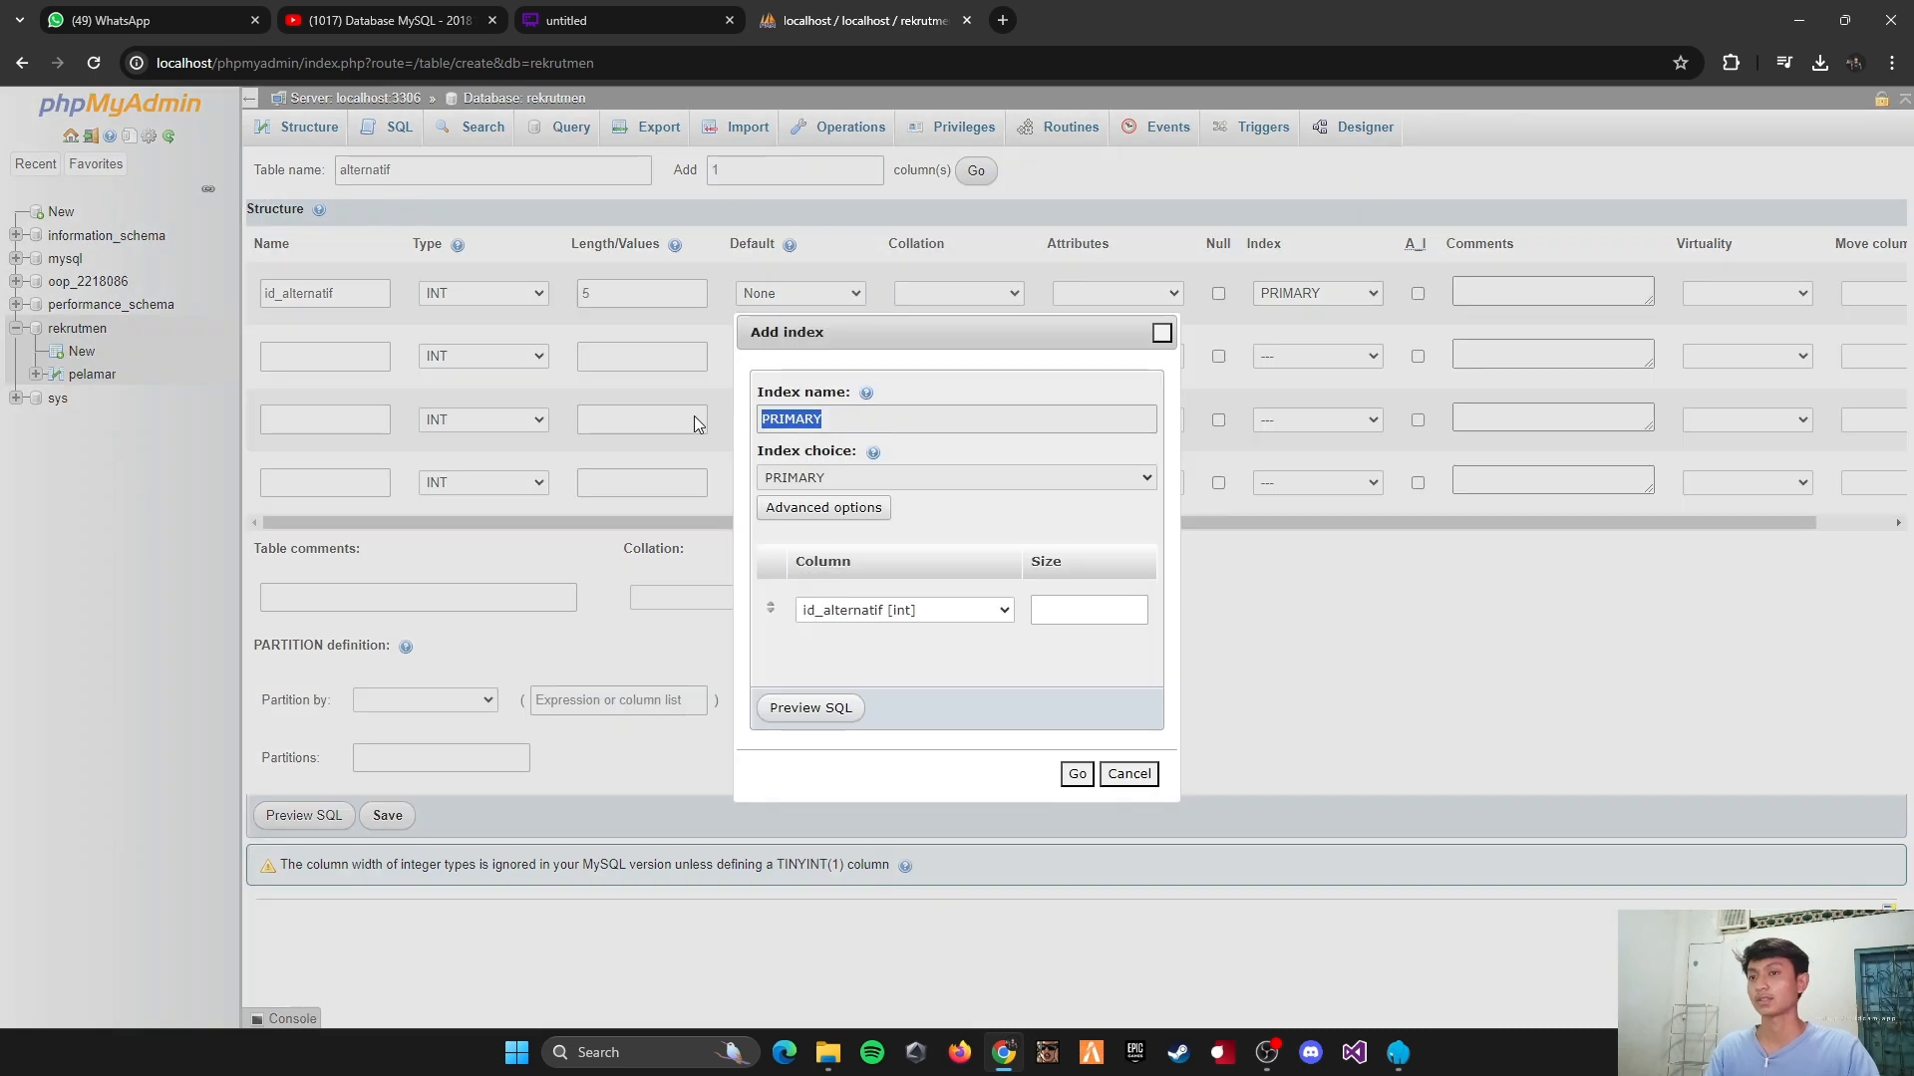
{"action": "left_click", "coordinate": [1077, 774]}
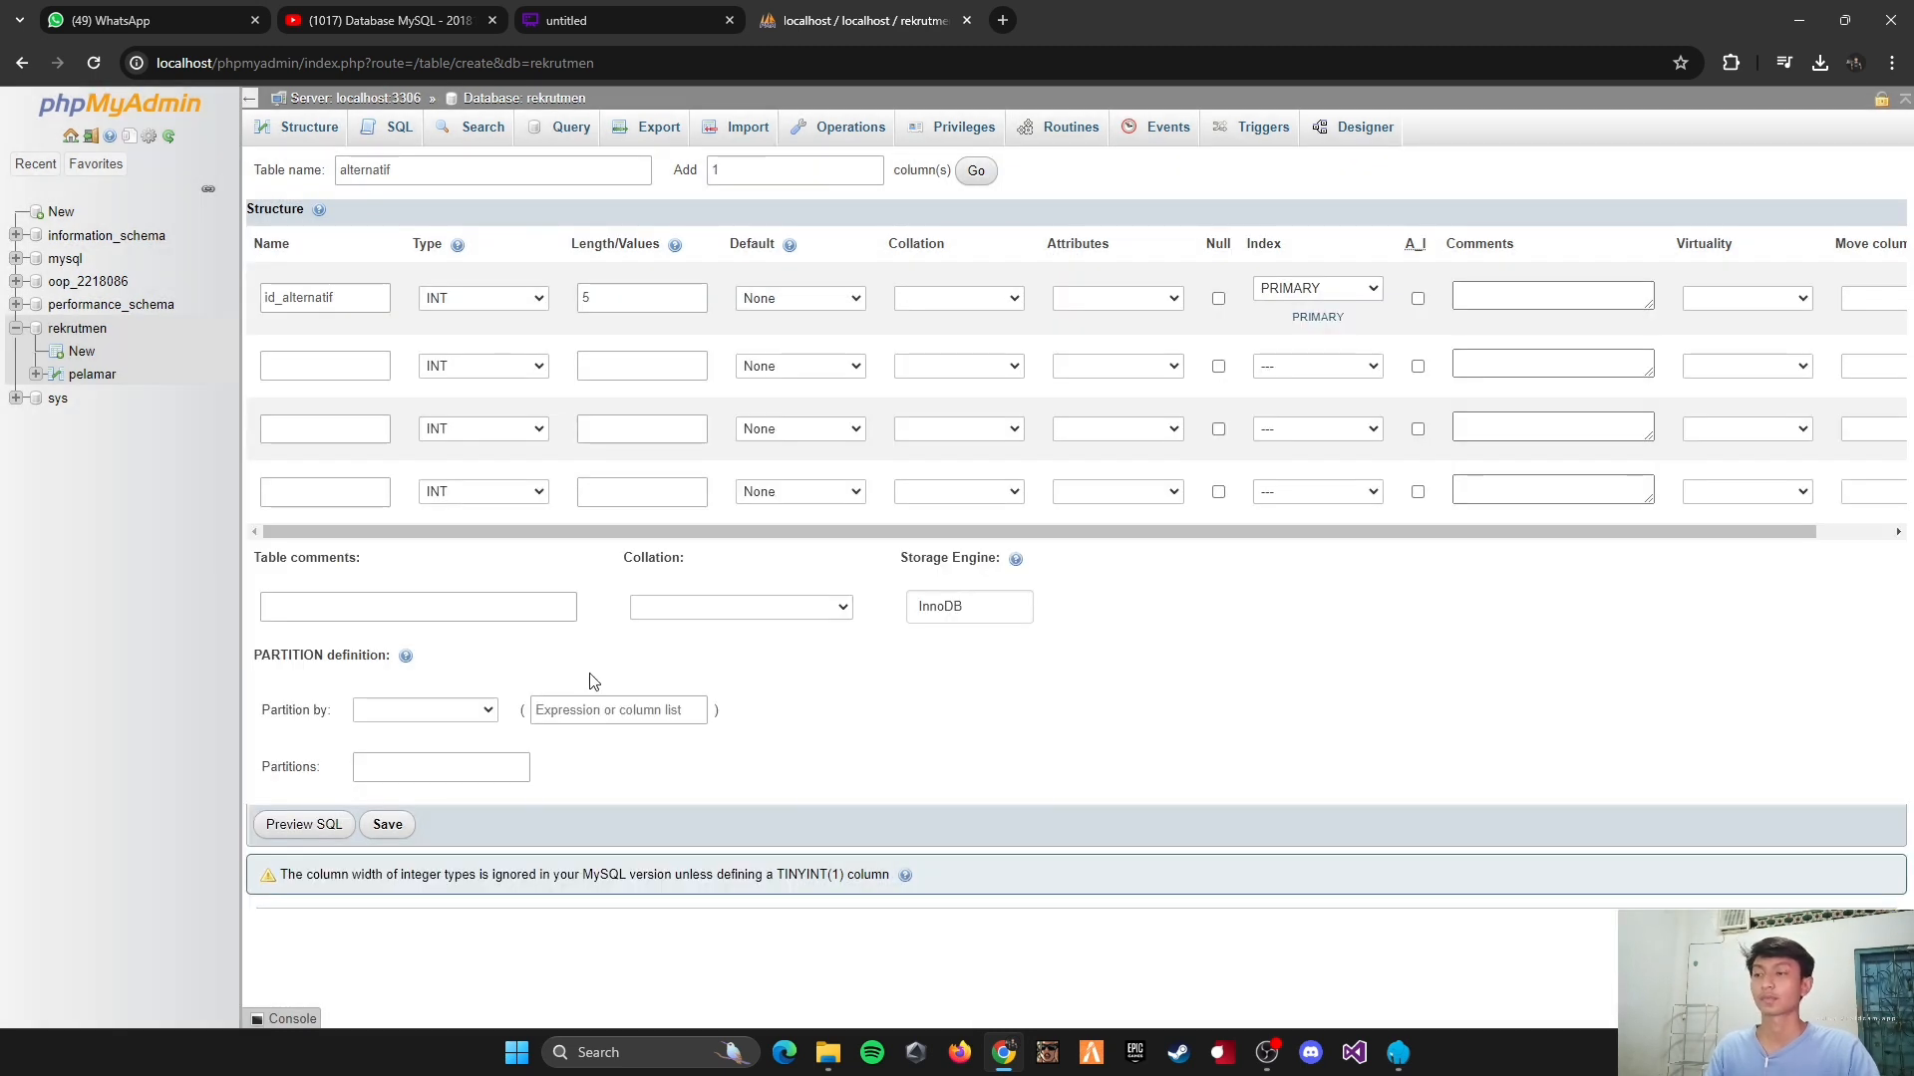
Step: Define the second column of the alternatif table as id_pelamar, type INT, with length 5 and a plain INDEX
{"action": "left_click", "coordinate": [292, 366]}
{"action": "type", "text": "id"}
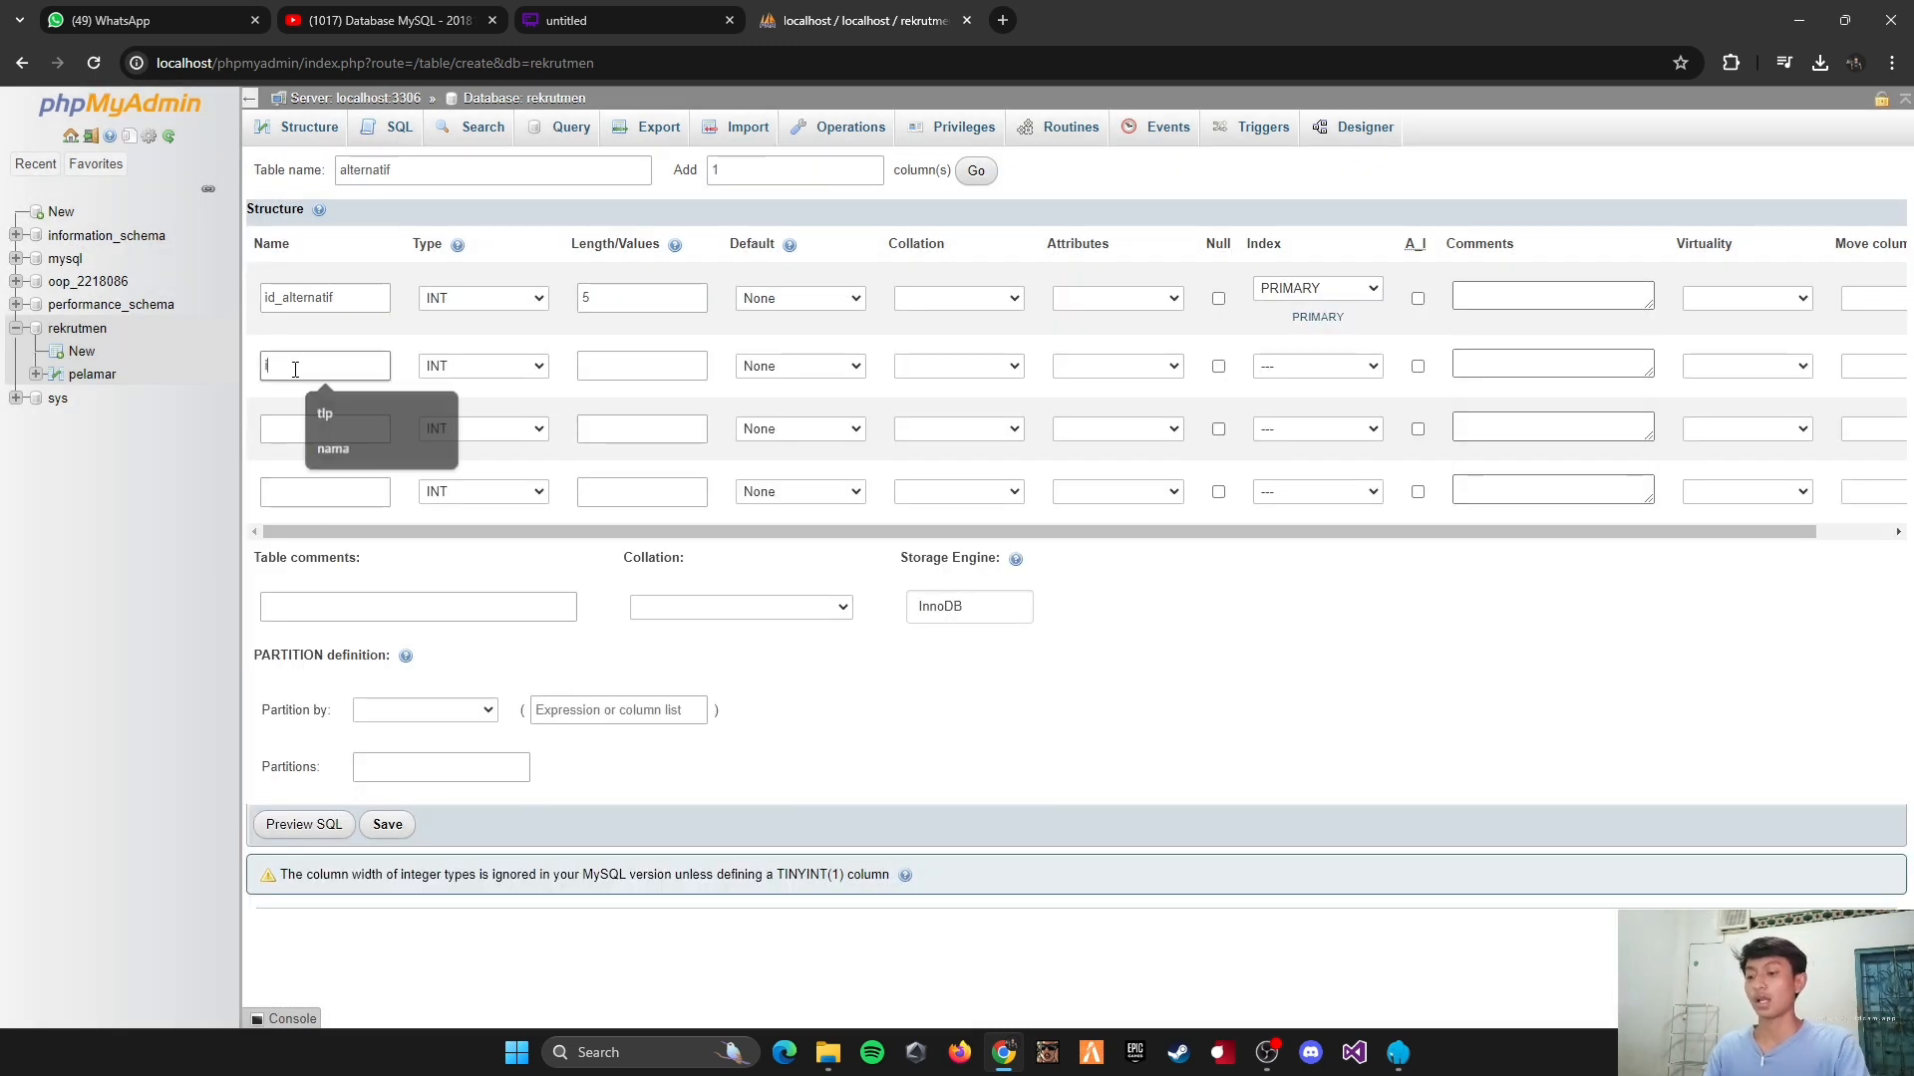
{"action": "type", "text": "_pelamar"}
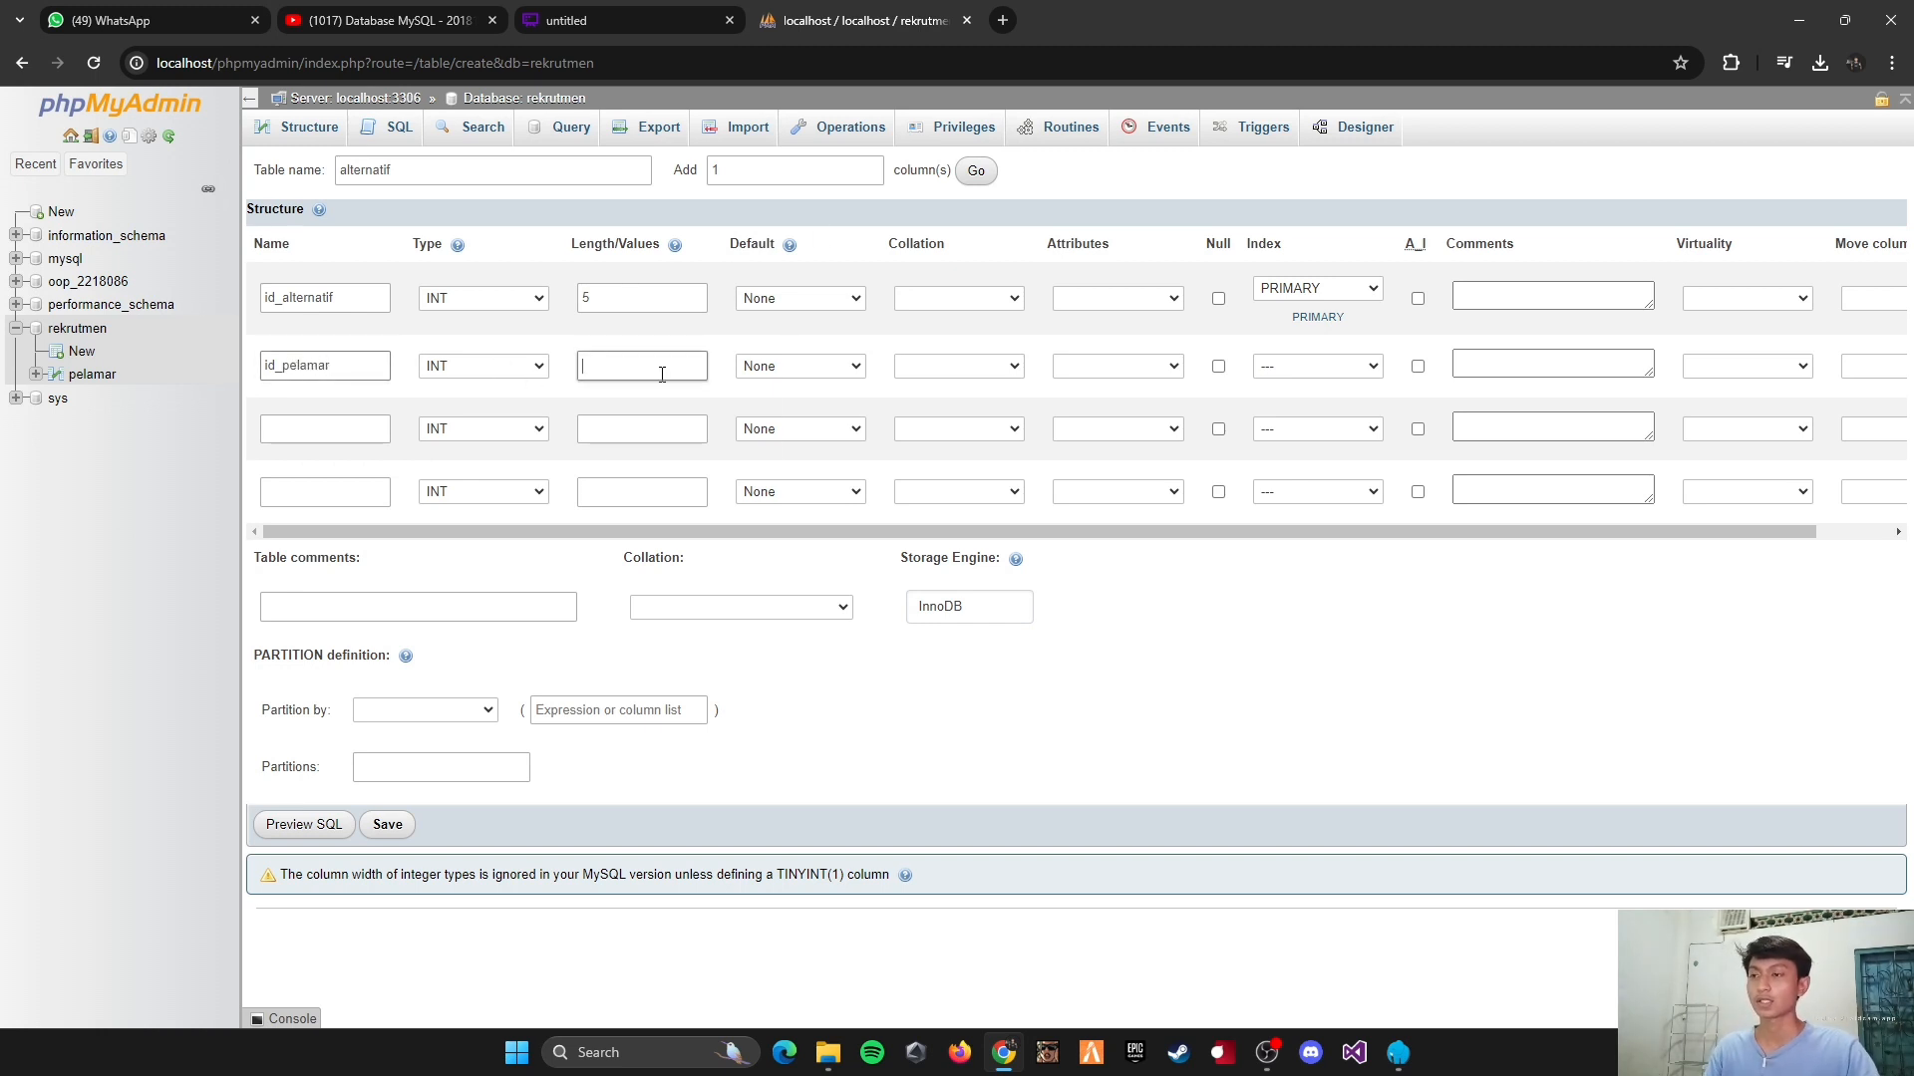
{"action": "type", "text": "5"}
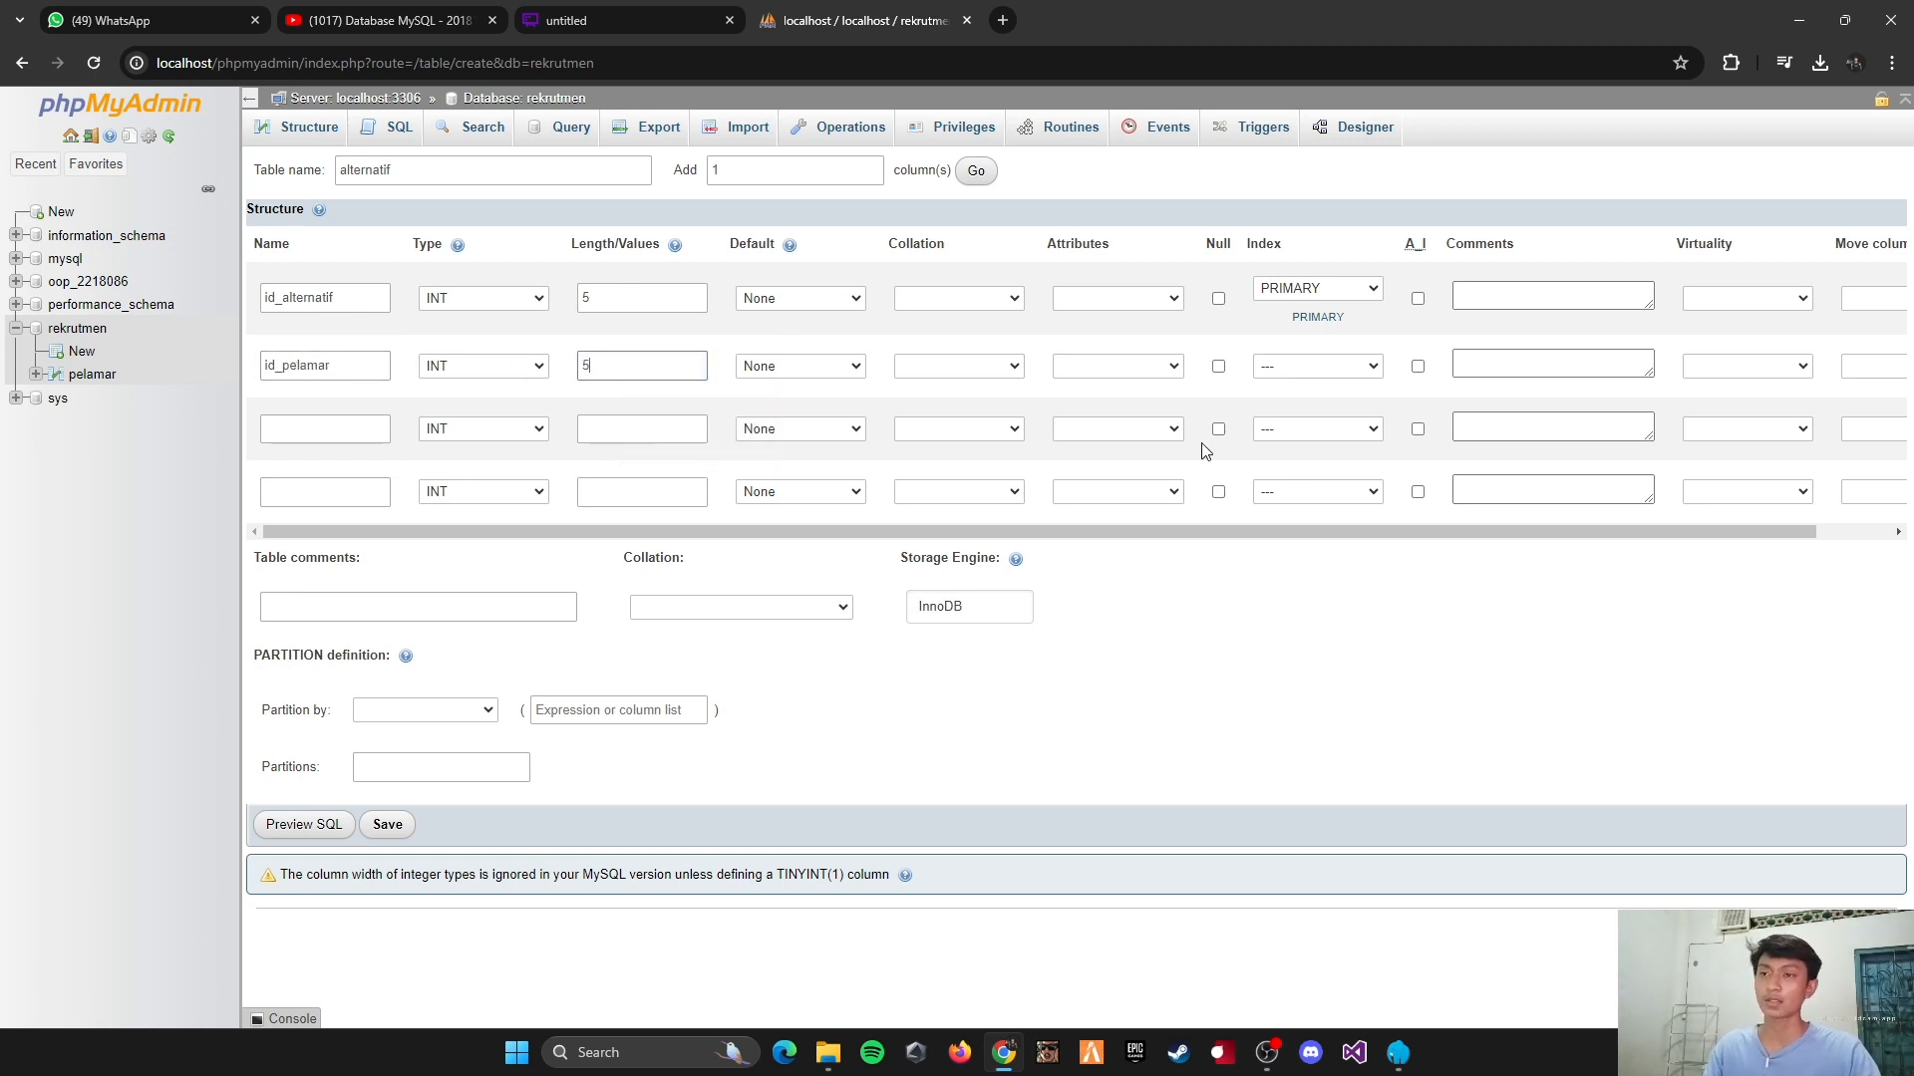
{"action": "left_click", "coordinate": [1300, 369]}
{"action": "left_click", "coordinate": [1302, 446]}
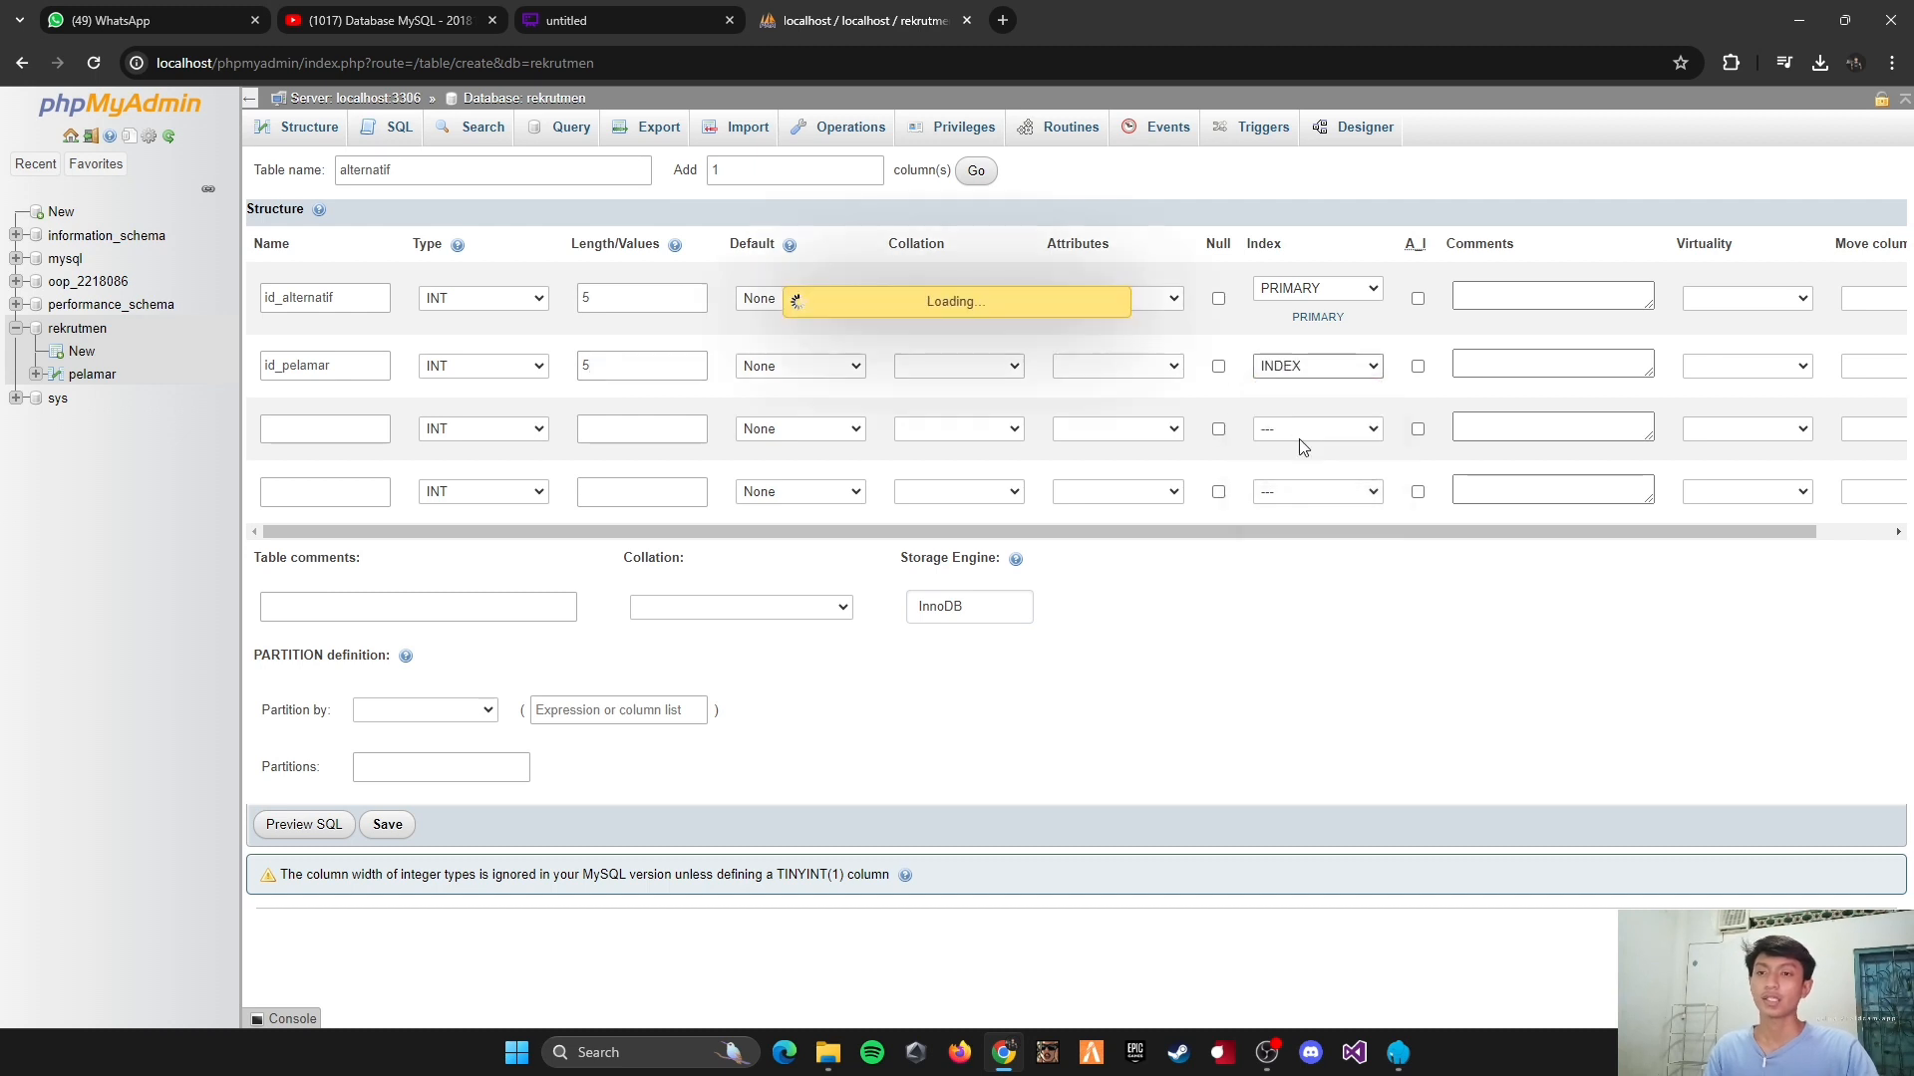
{"action": "left_click", "coordinate": [1075, 775]}
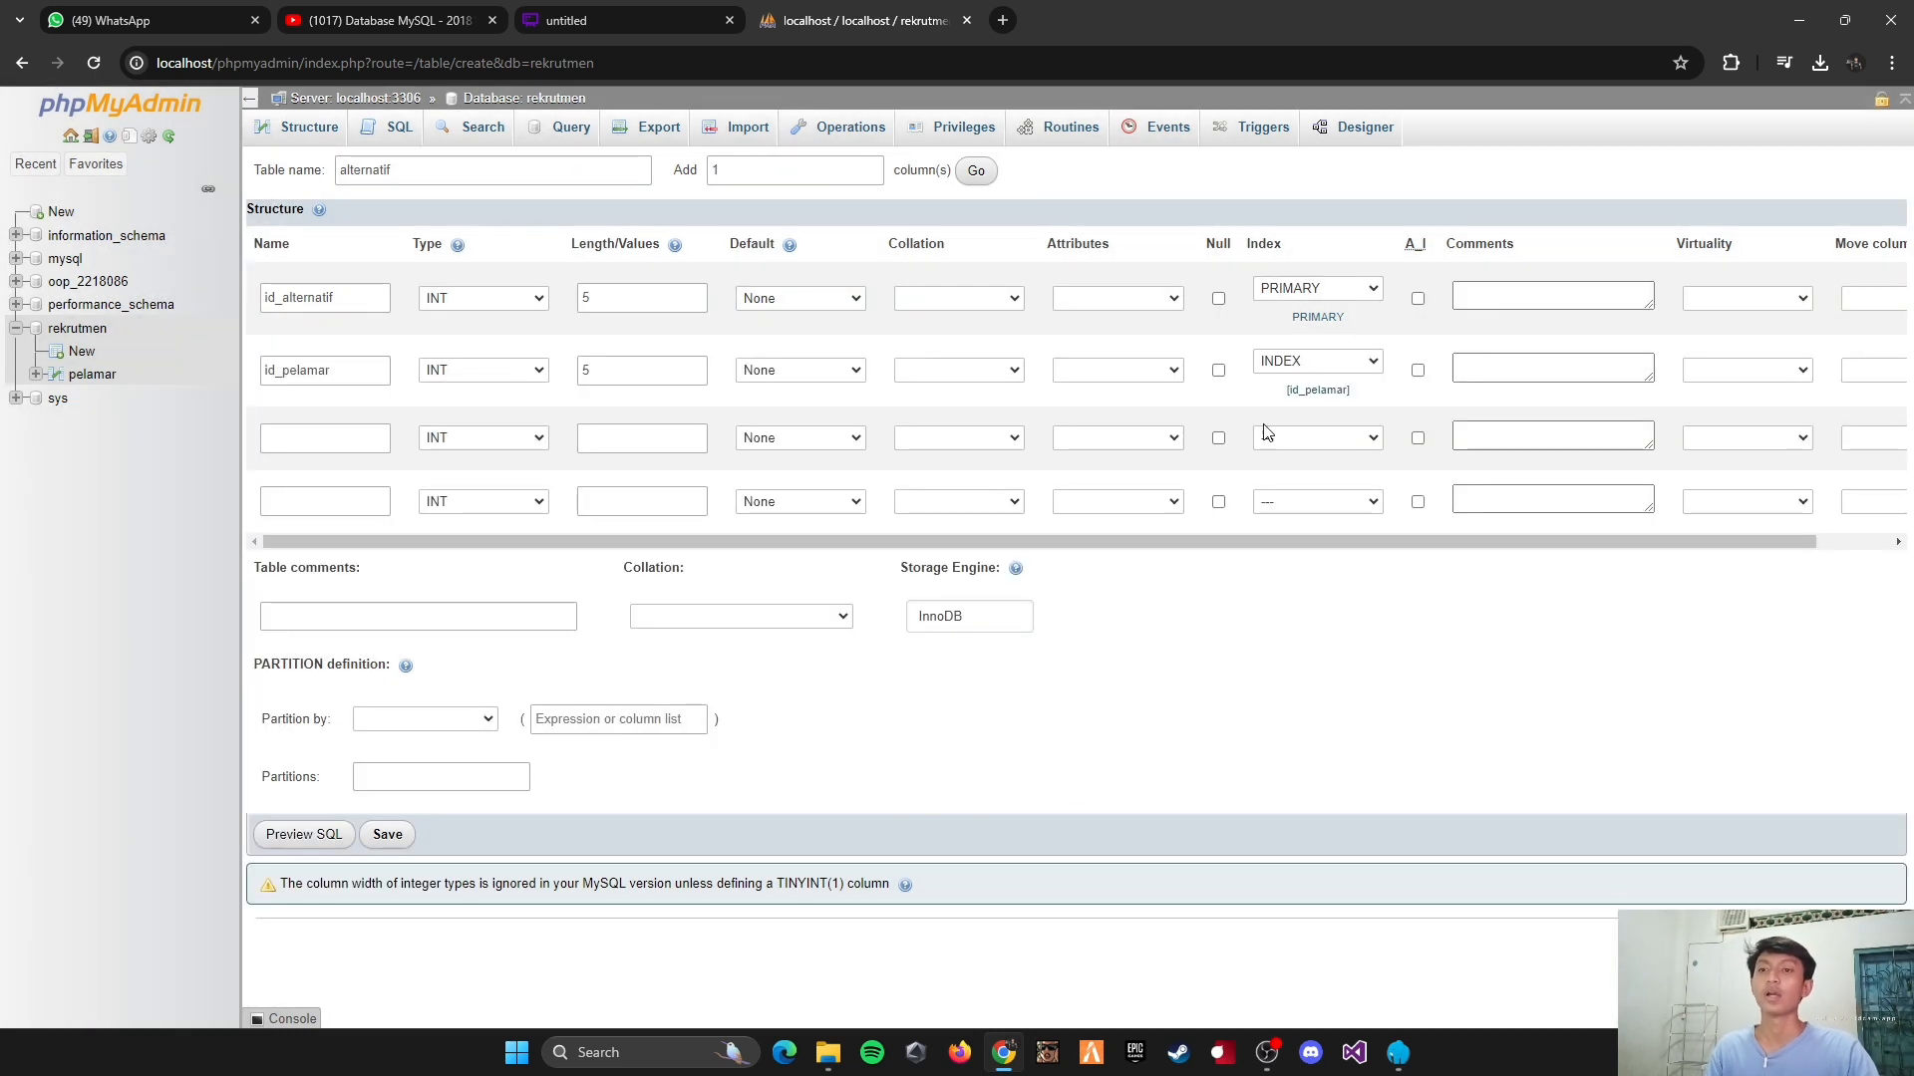
{"action": "left_click", "coordinate": [366, 377]}
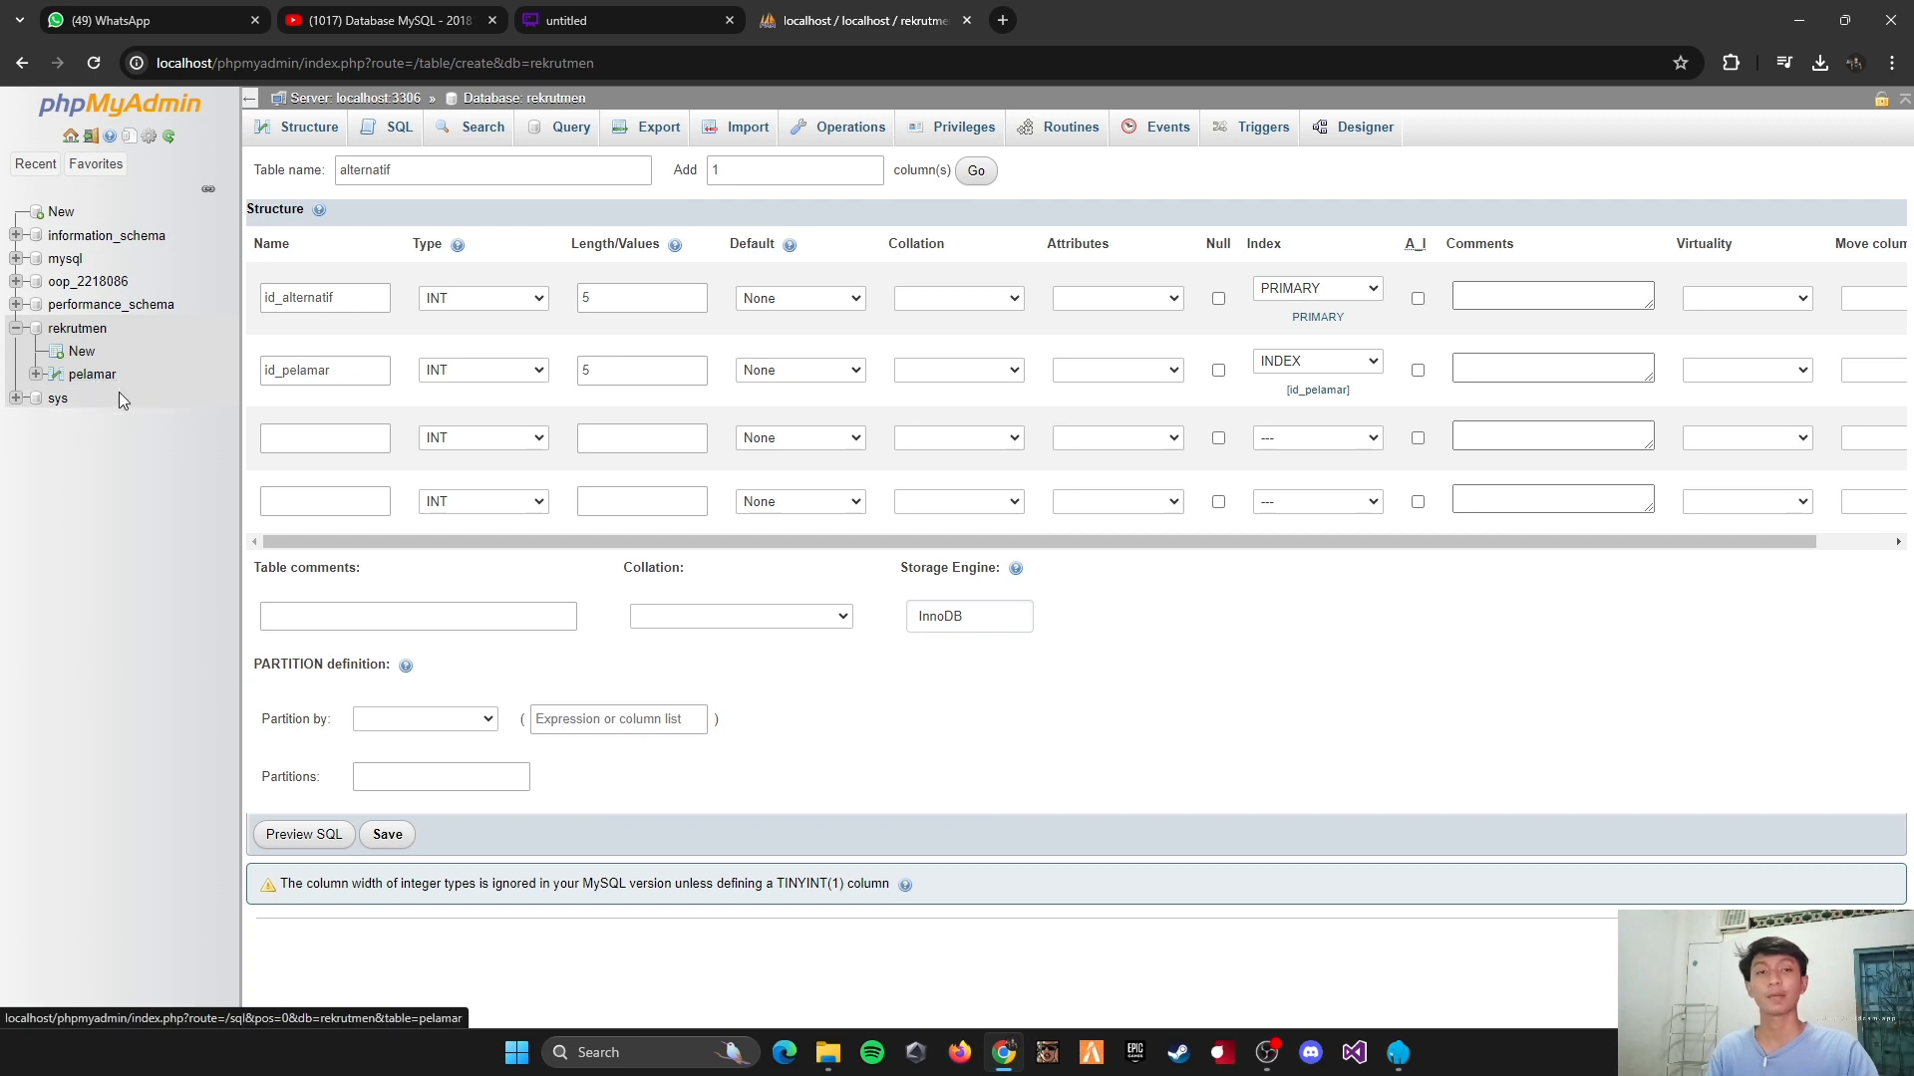
Step: Define the third column of the alternatif table as alternatif_kriteria1, type INT, with length 1
{"action": "left_click", "coordinate": [337, 437]}
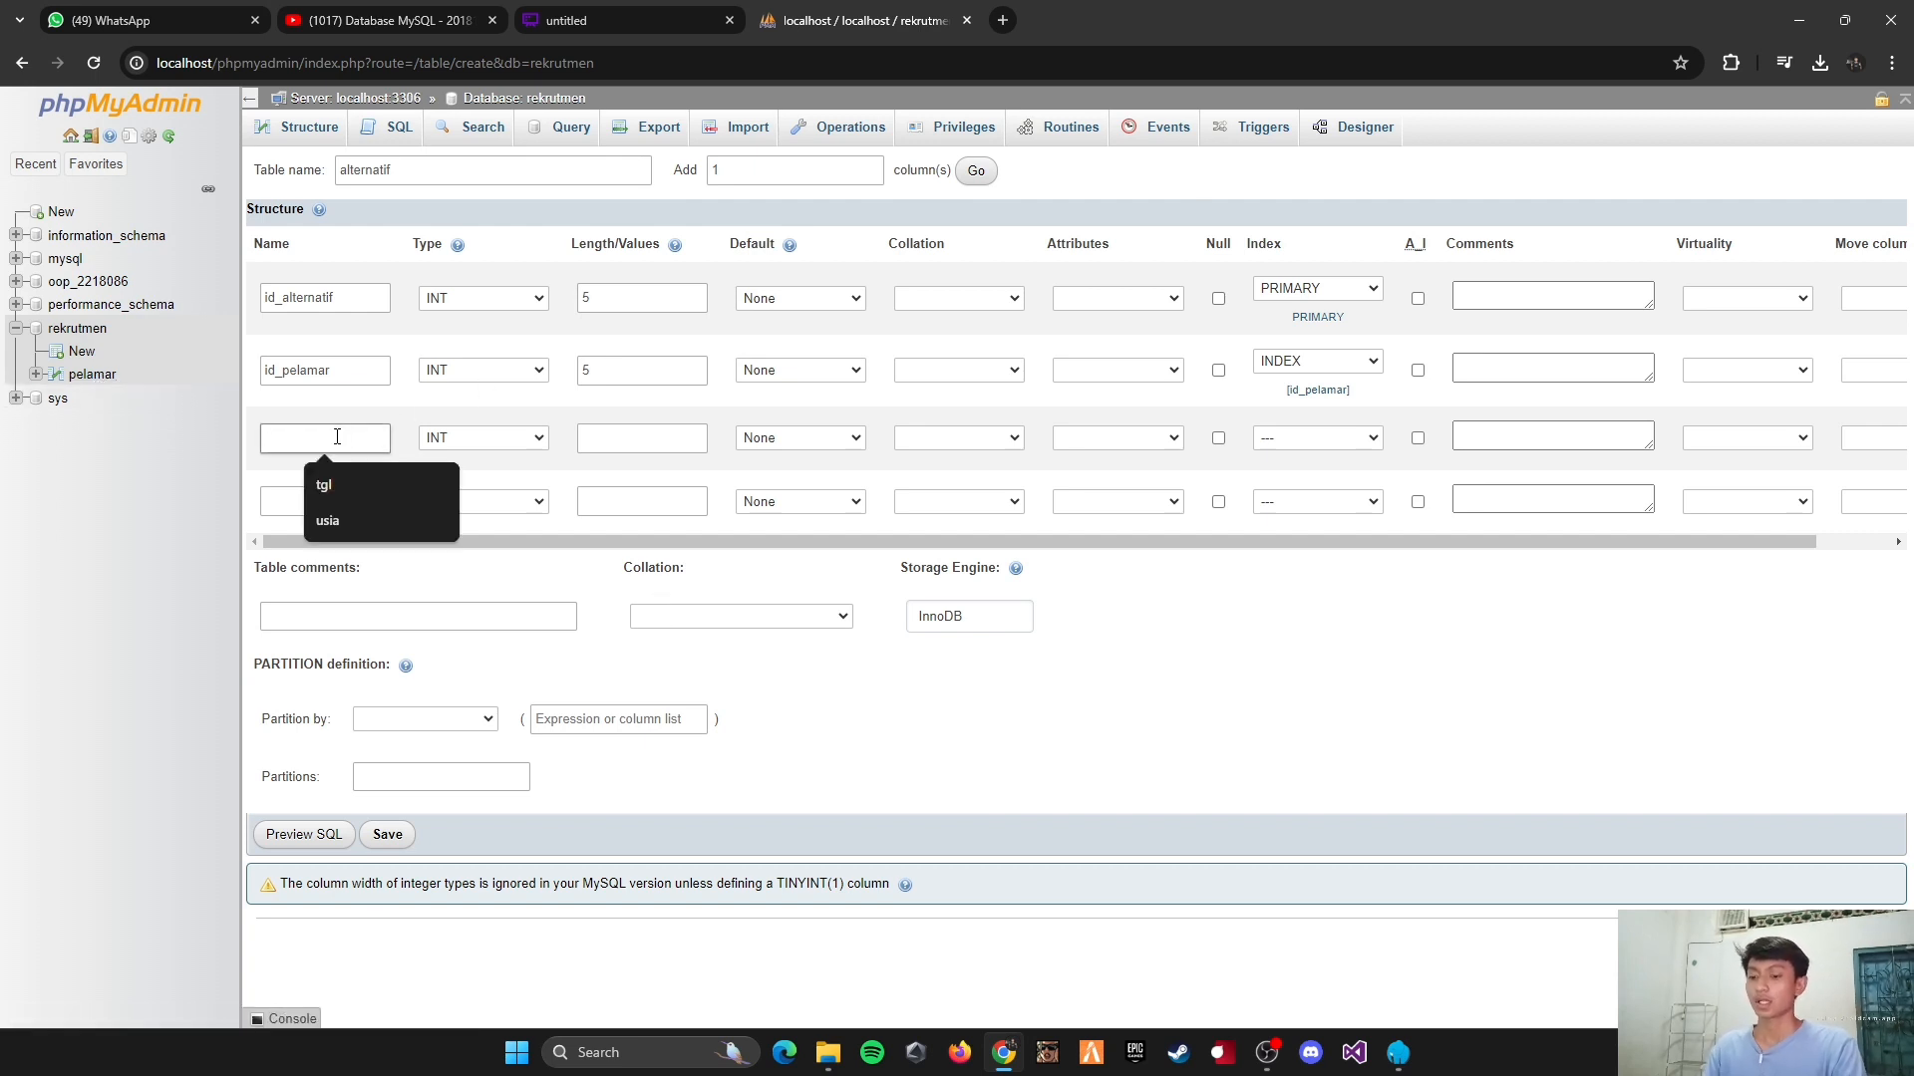
{"action": "type", "text": "alternatif_kriteria1"}
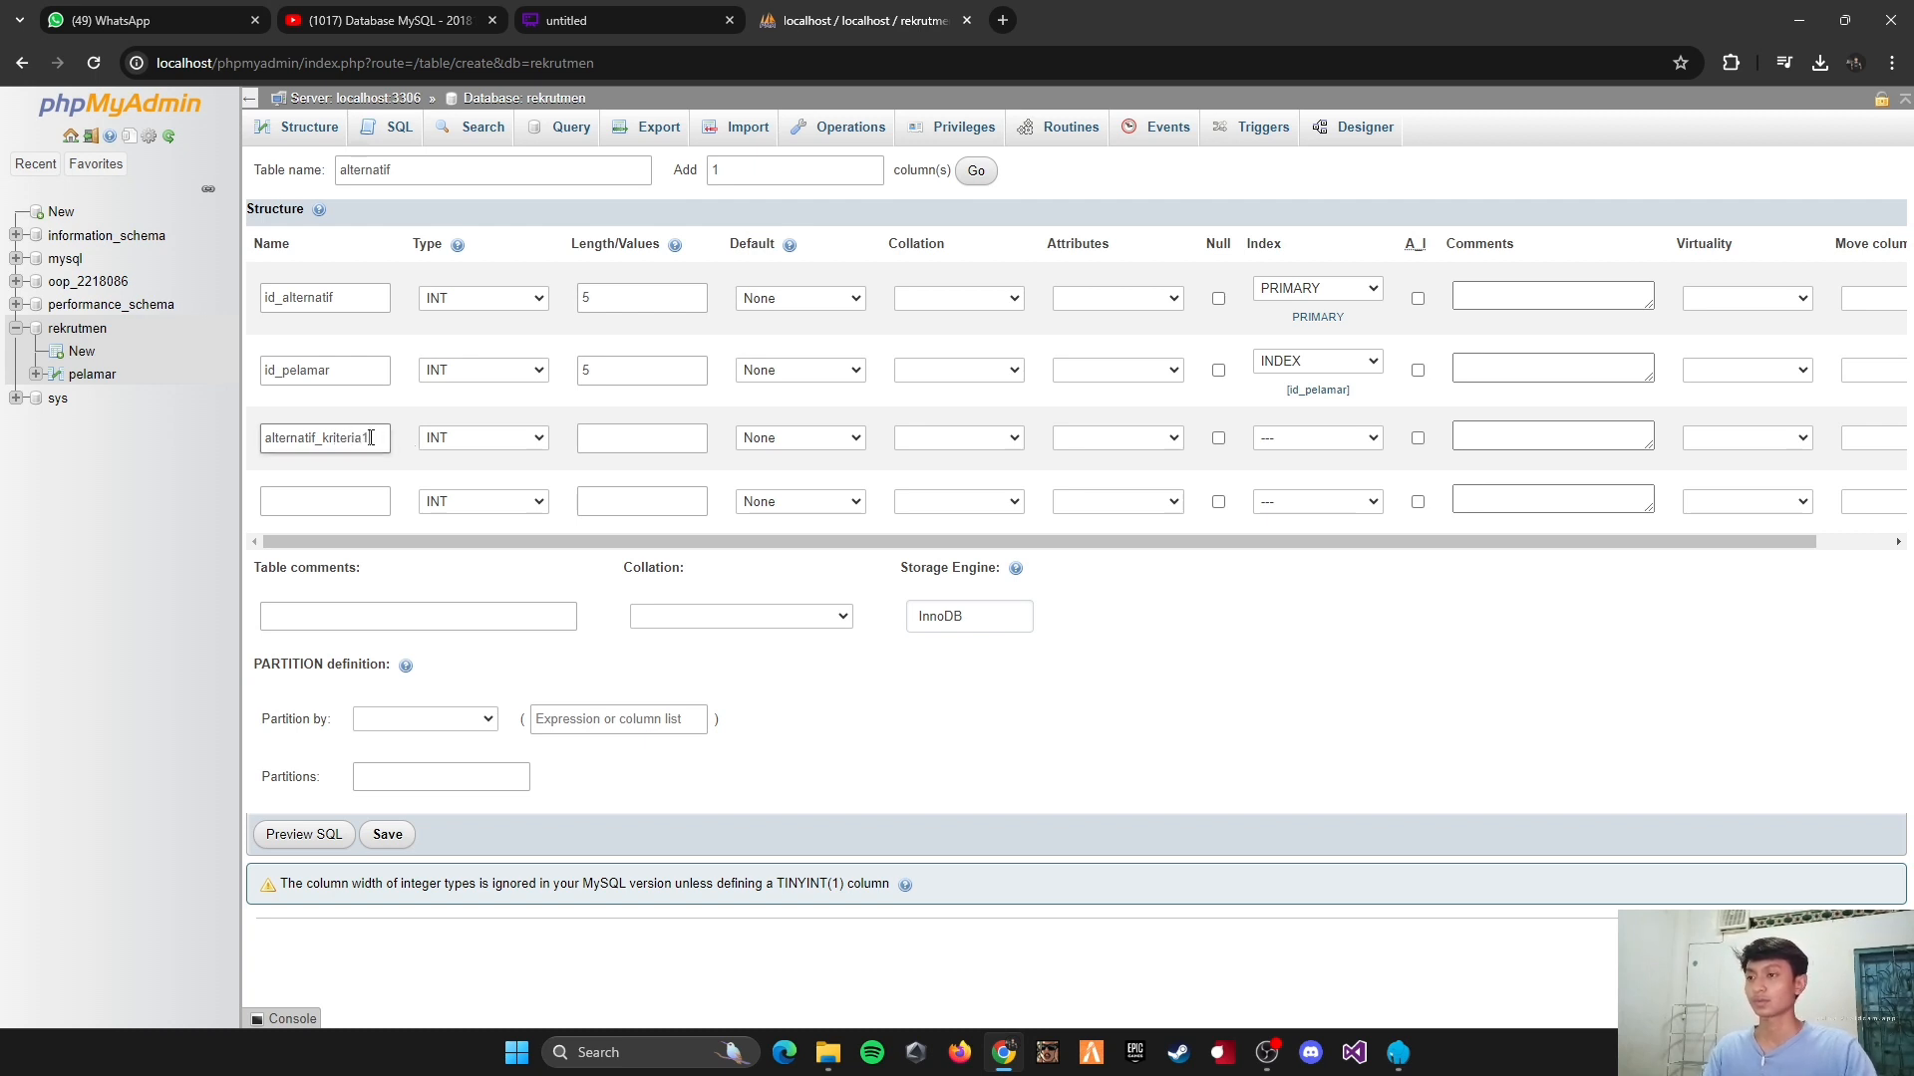
{"action": "left_click_drag", "start_coordinate": [371, 438], "coordinate": [306, 439]}
{"action": "left_click", "coordinate": [376, 438]}
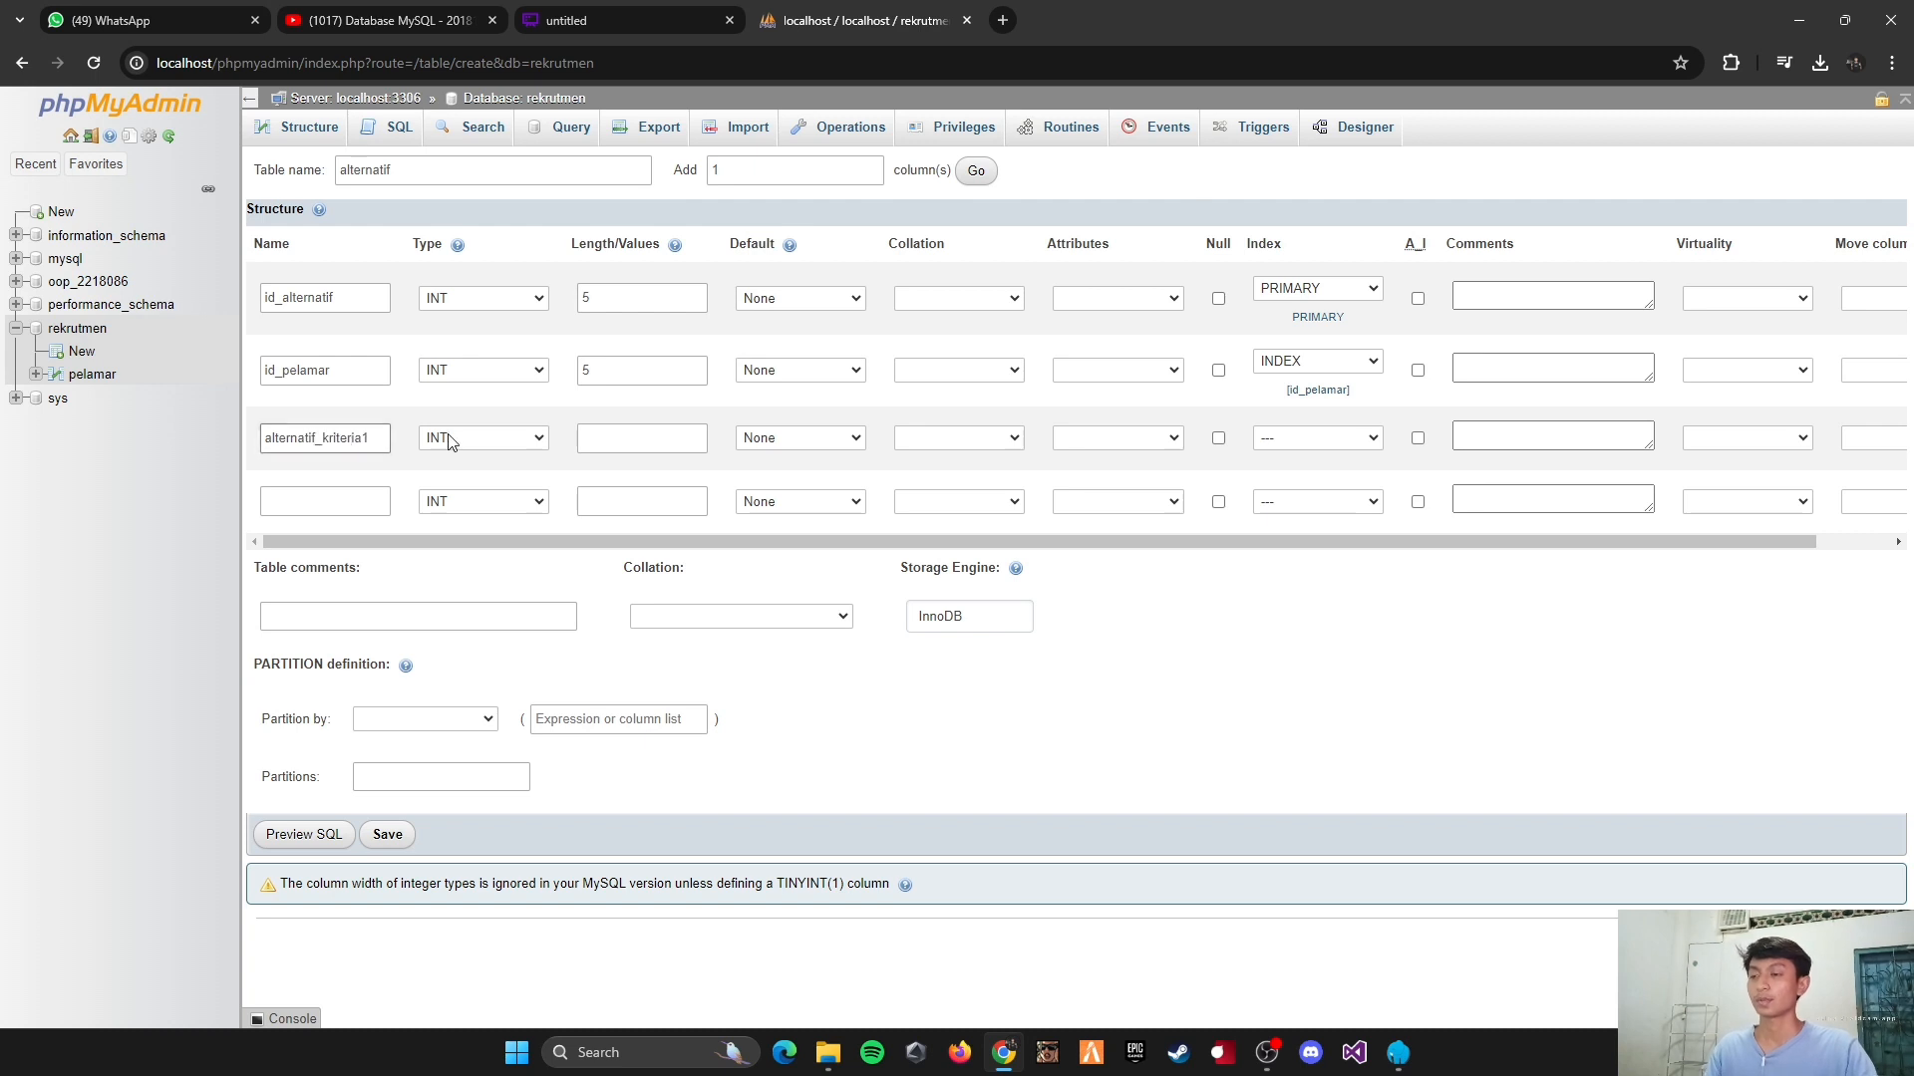
{"action": "left_click", "coordinate": [600, 438]}
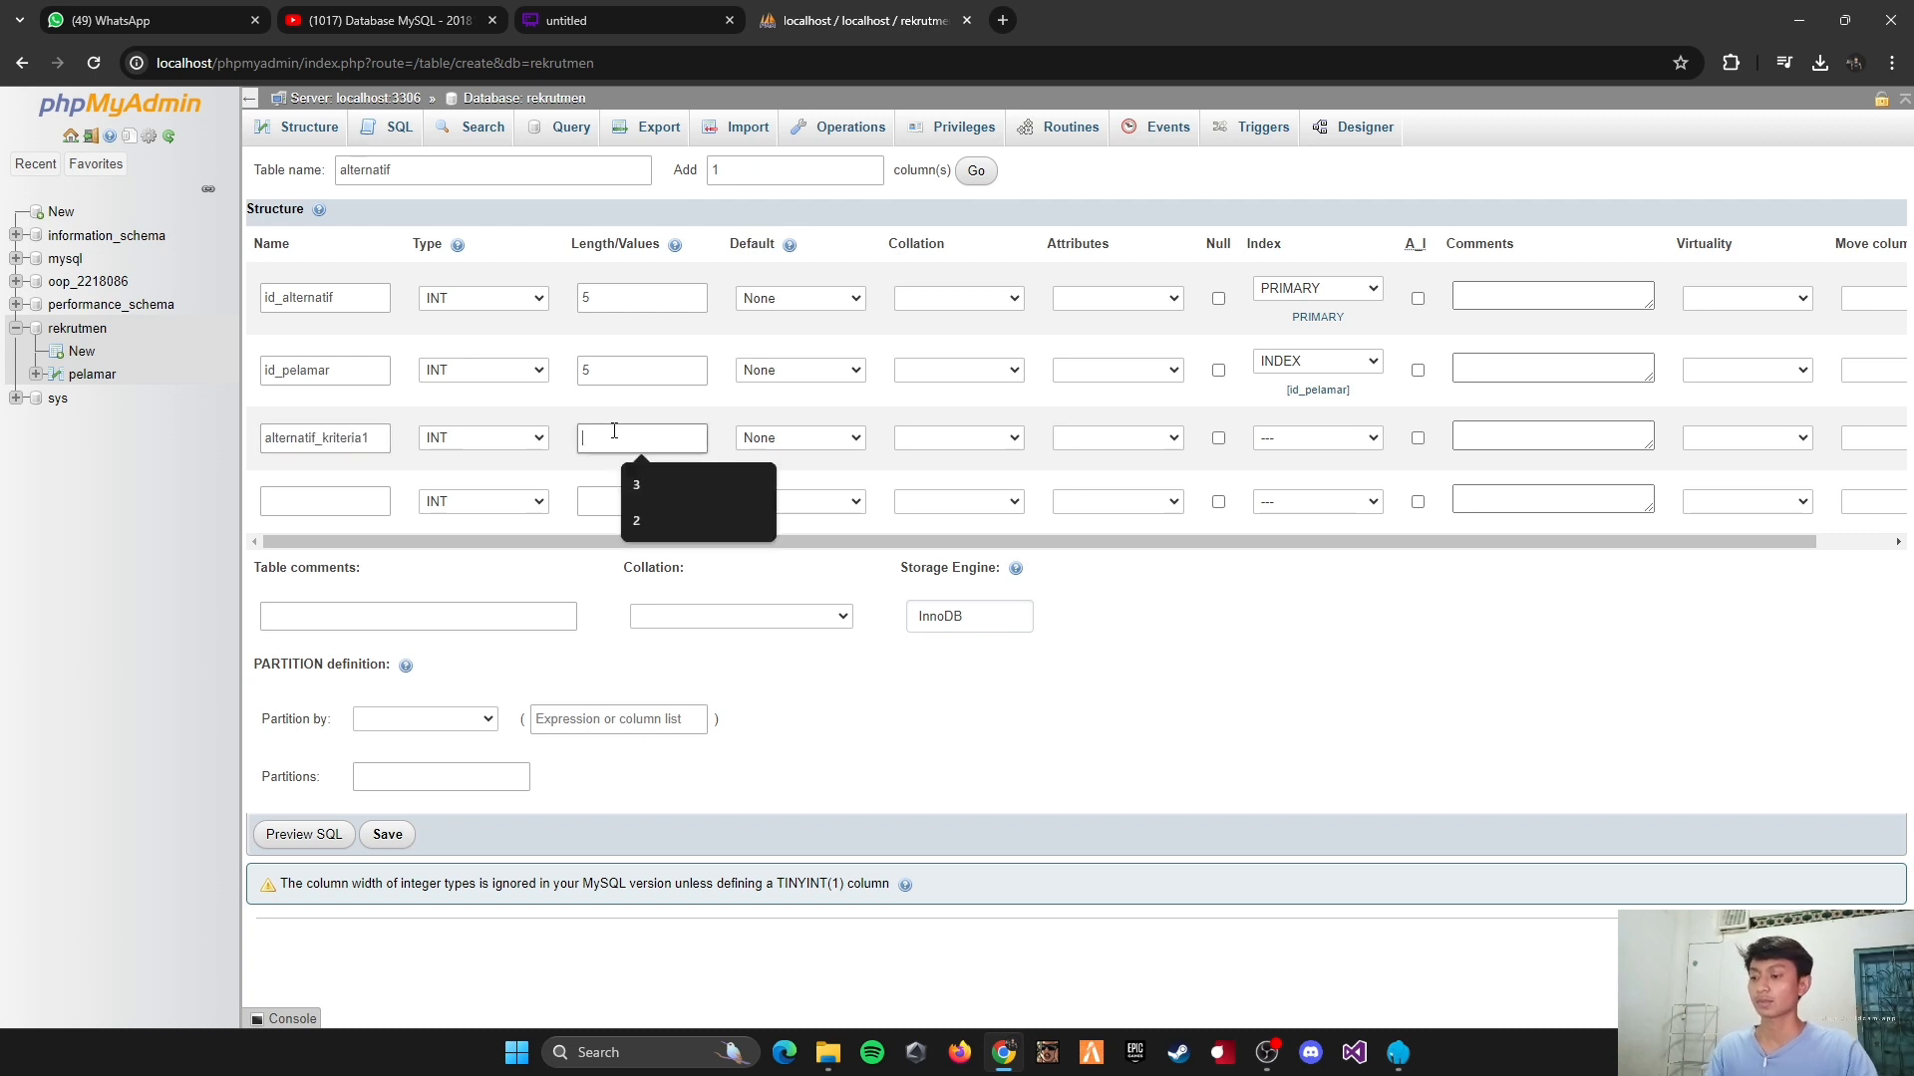
{"action": "type", "text": "1"}
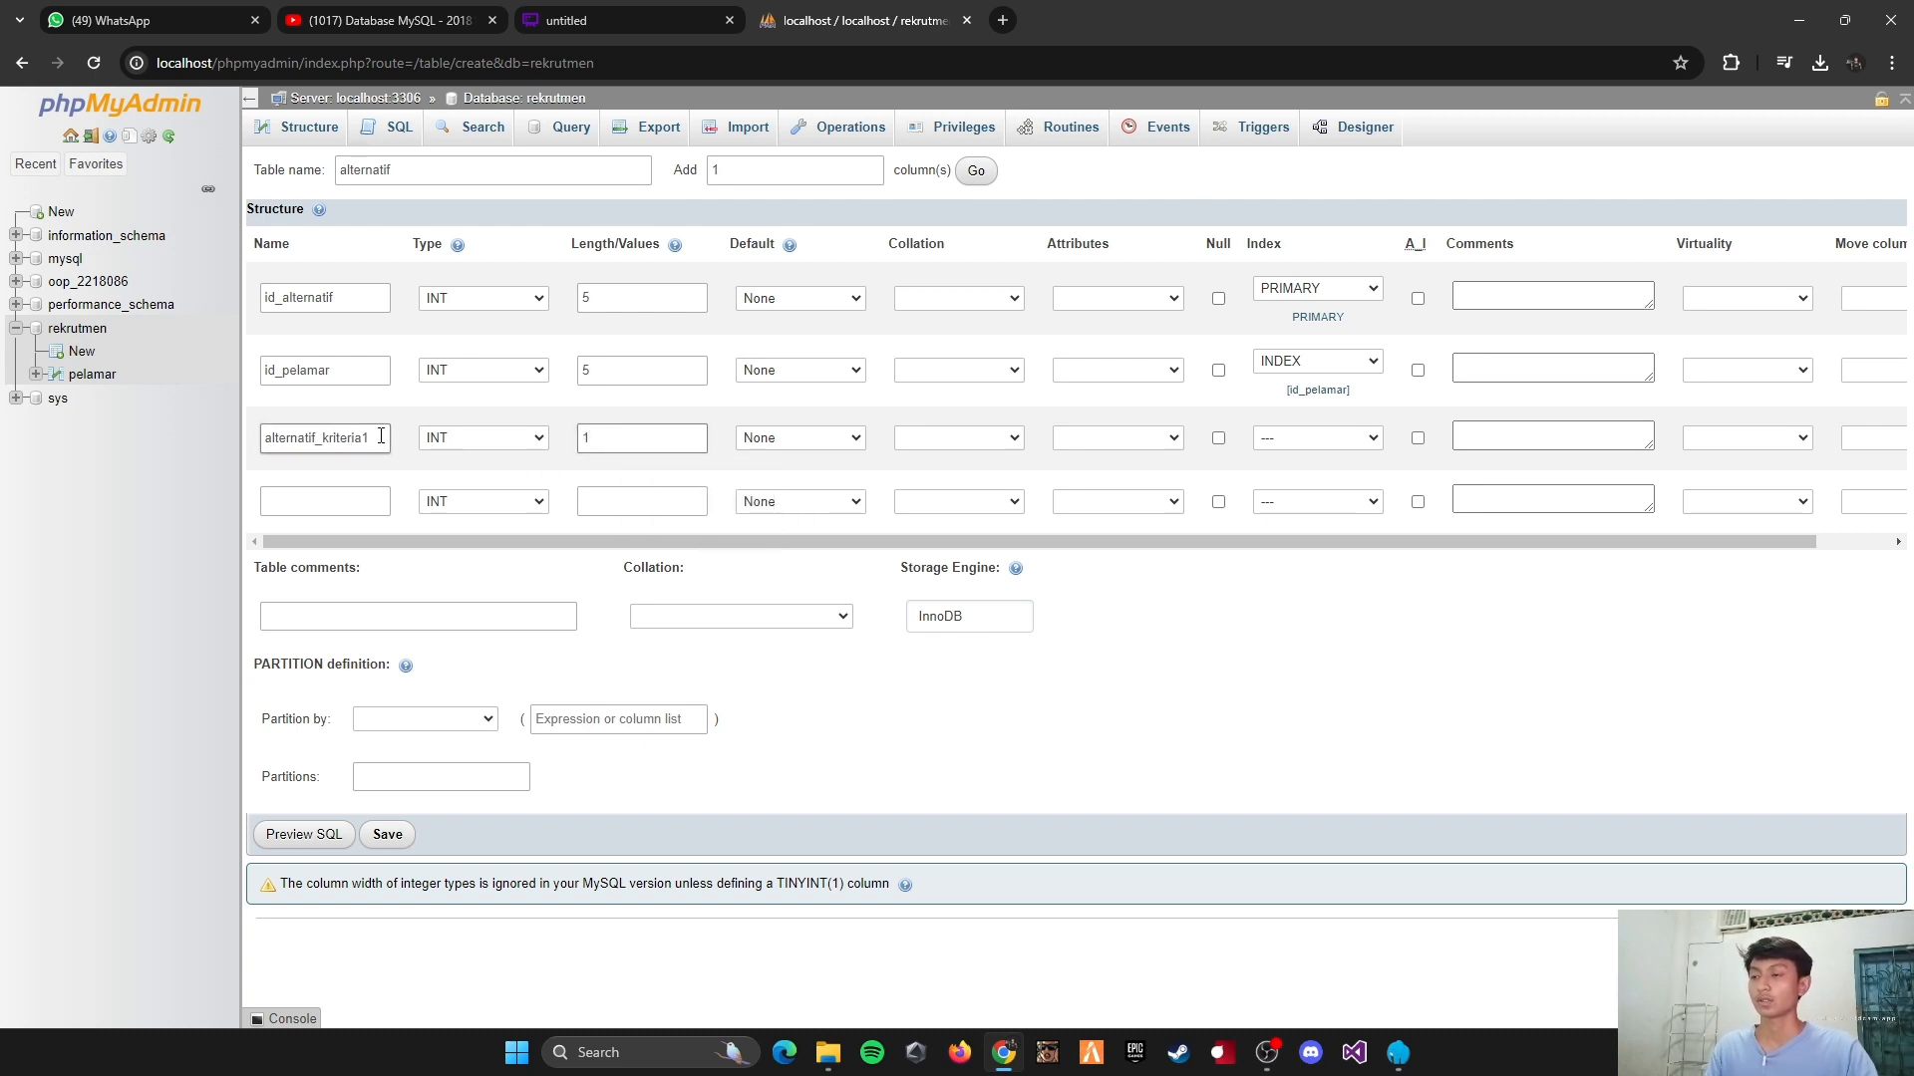
Step: Define the fourth column of the alternatif table as alternatif_kriteria2, type INT, with length 1
{"action": "left_click", "coordinate": [371, 502]}
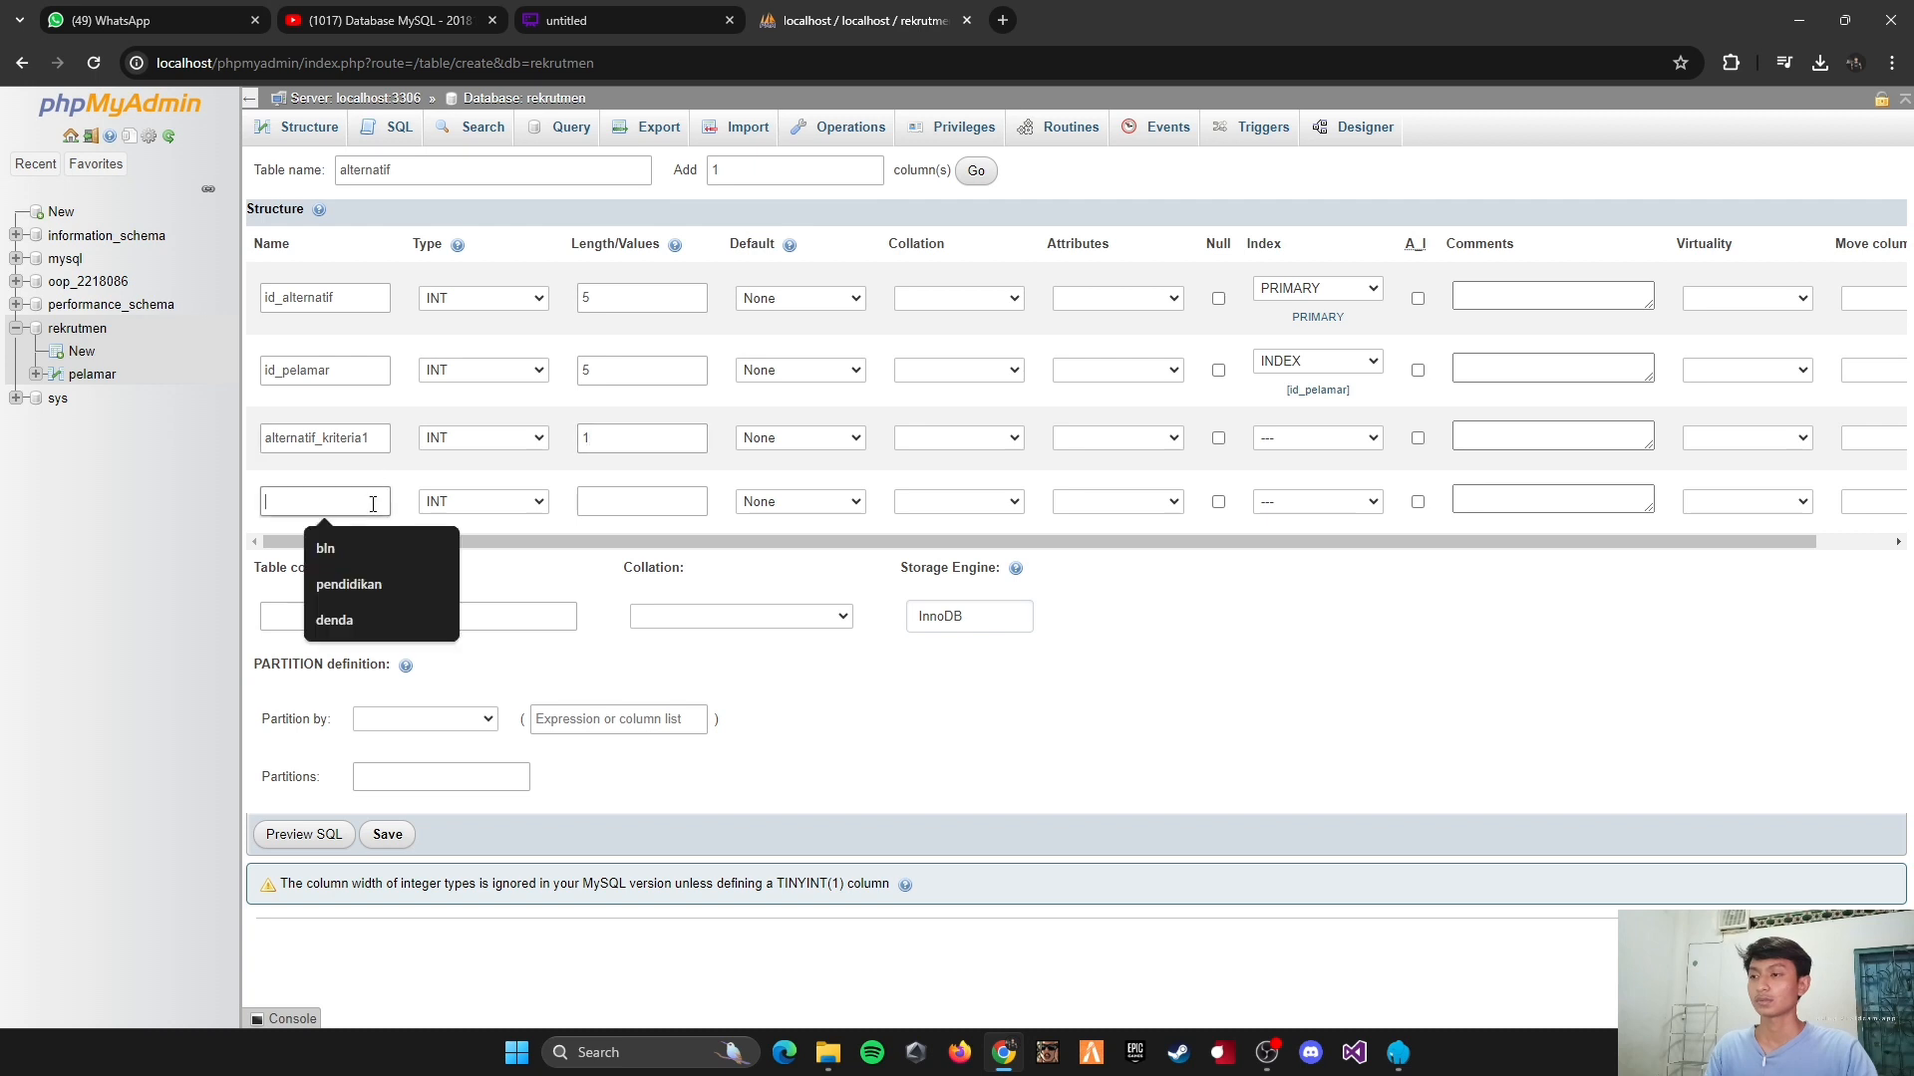
{"action": "double_click", "coordinate": [418, 465]}
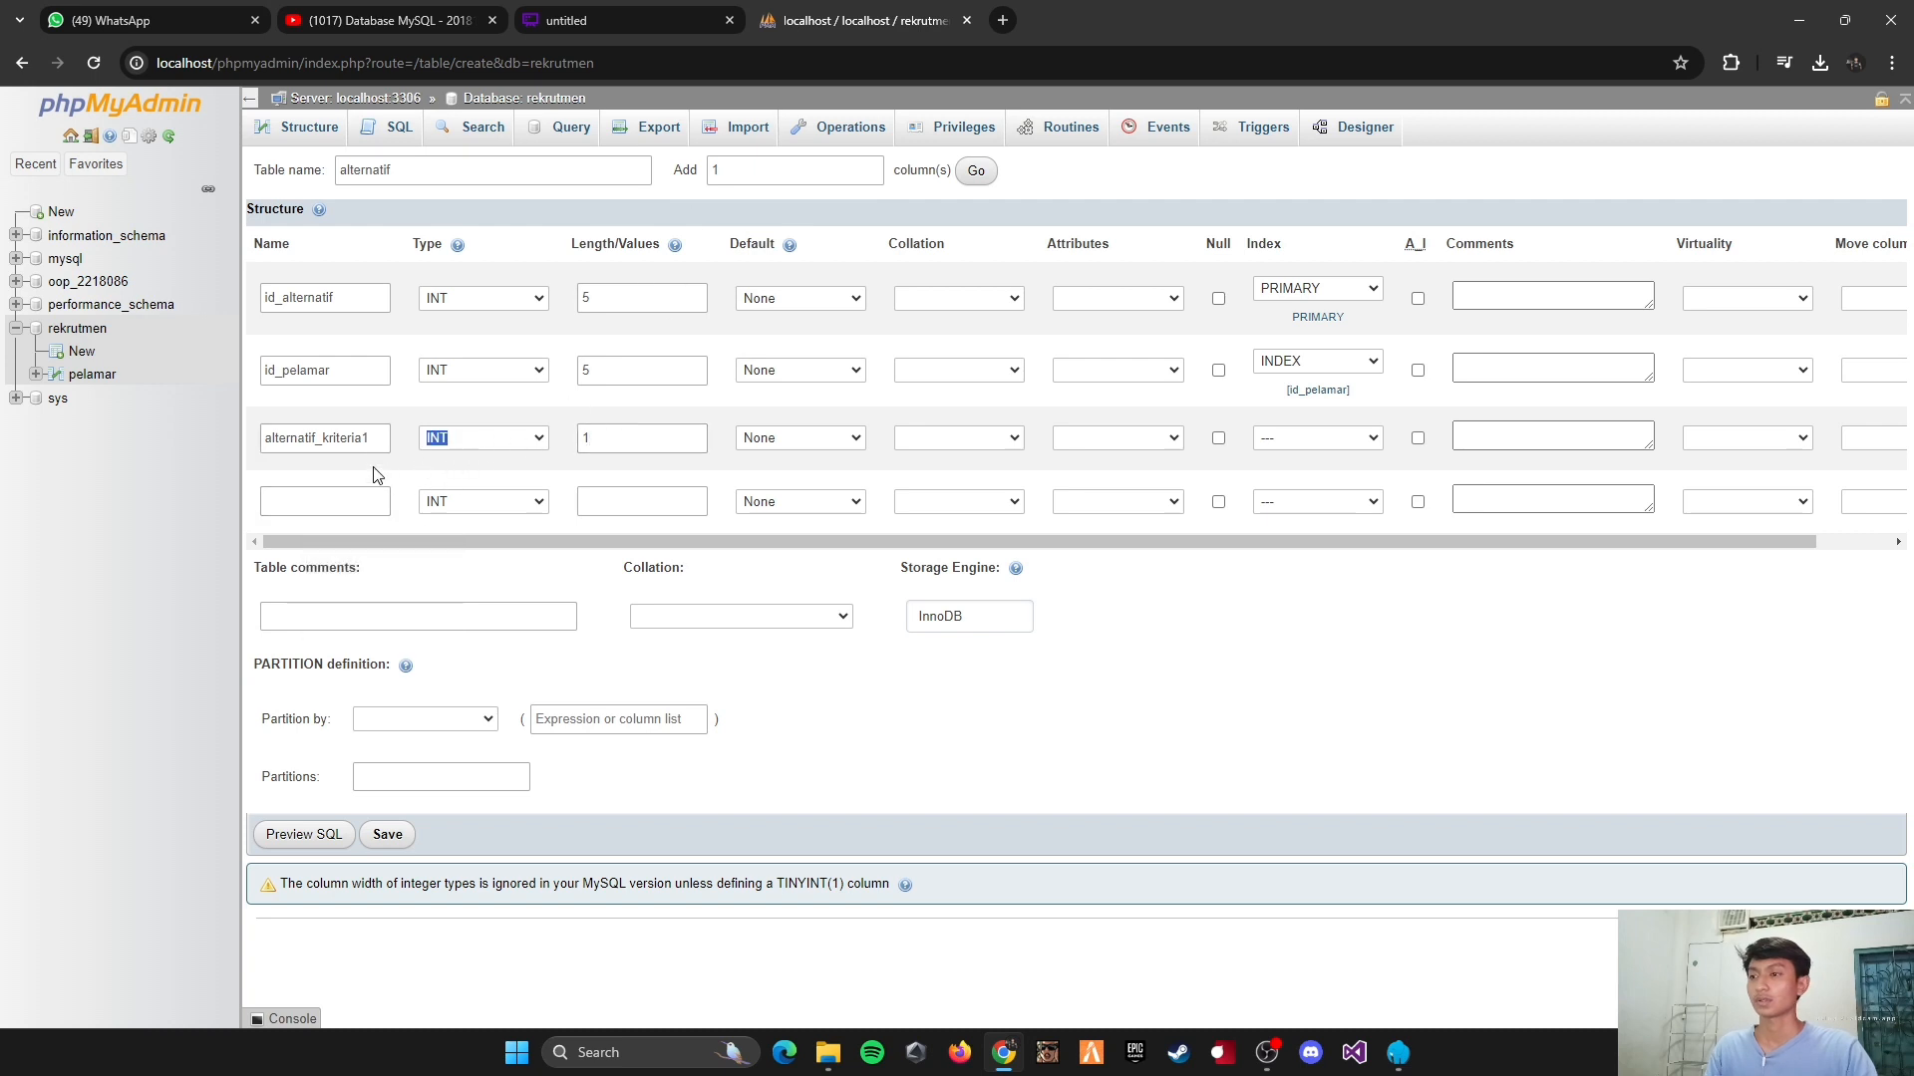
{"action": "double_click", "coordinate": [379, 442]}
{"action": "key", "text": "ctrl+c"}
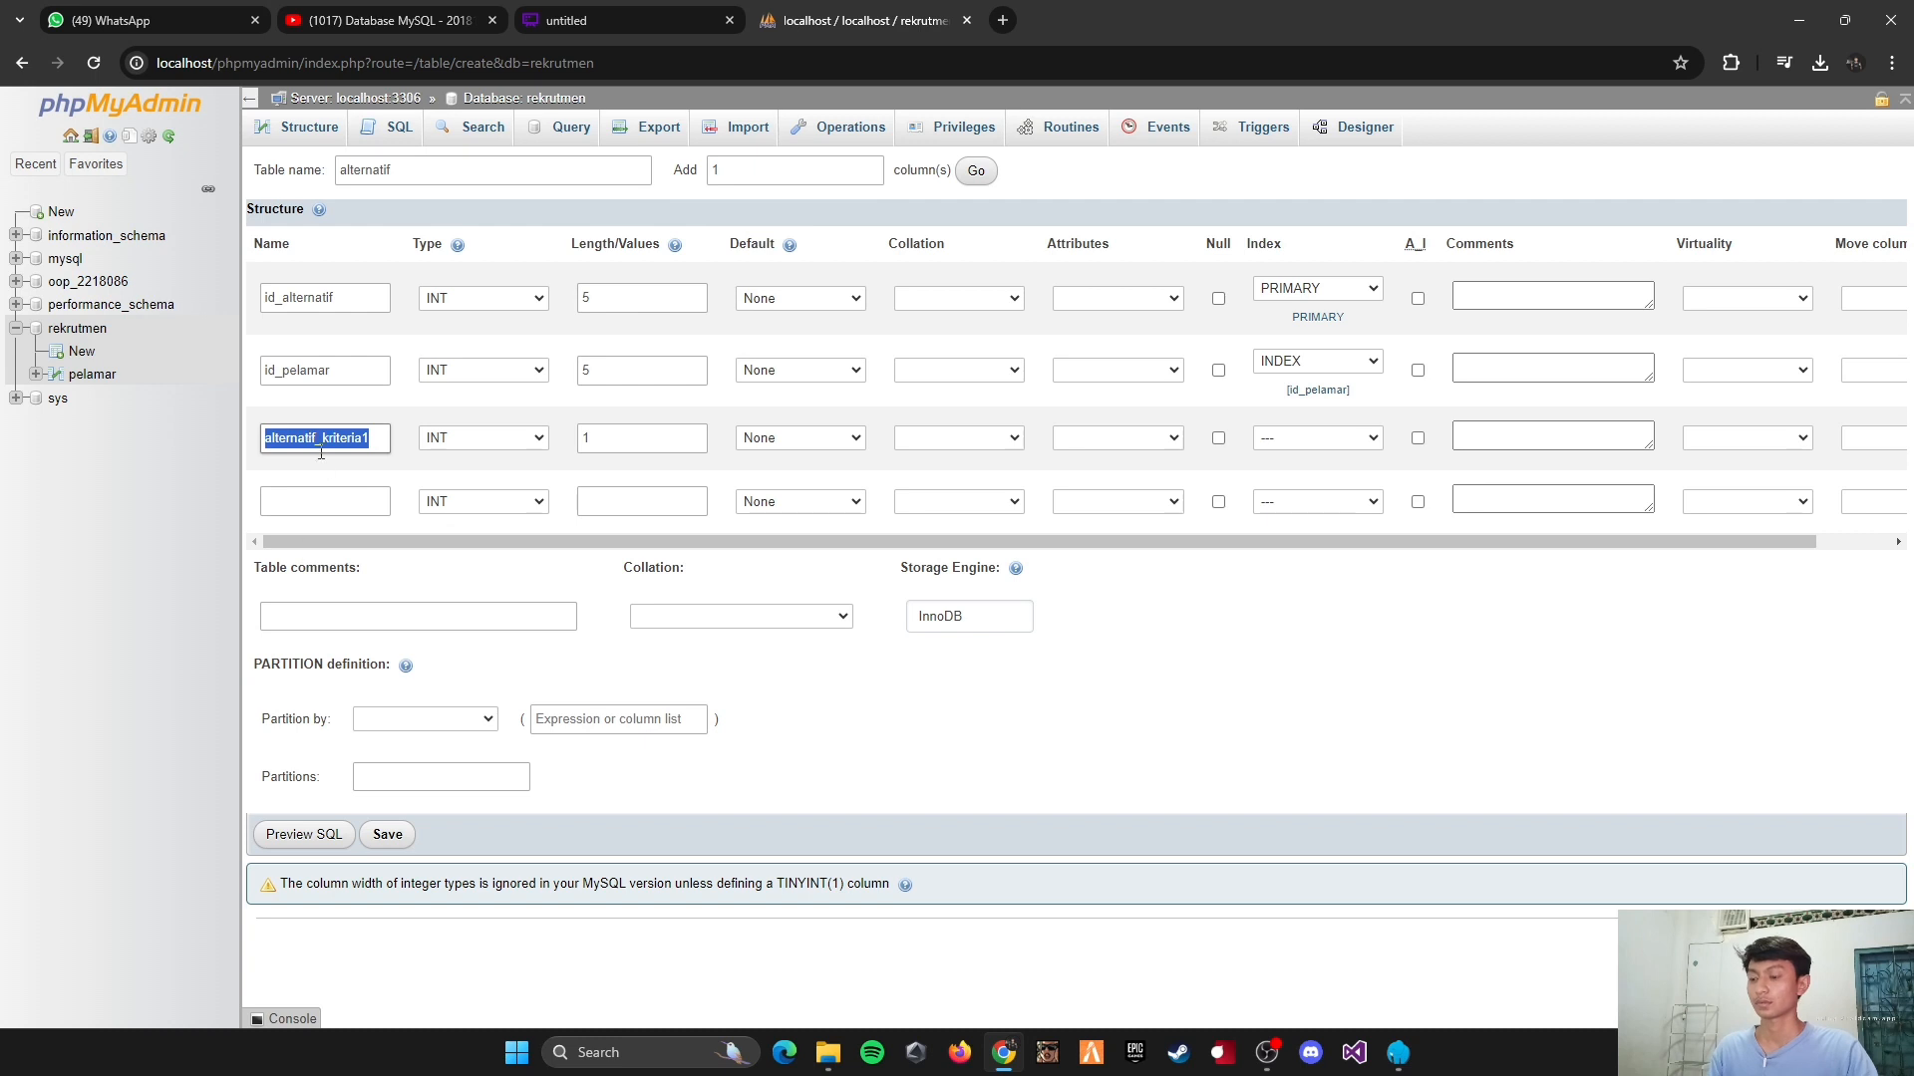
{"action": "left_click", "coordinate": [359, 501]}
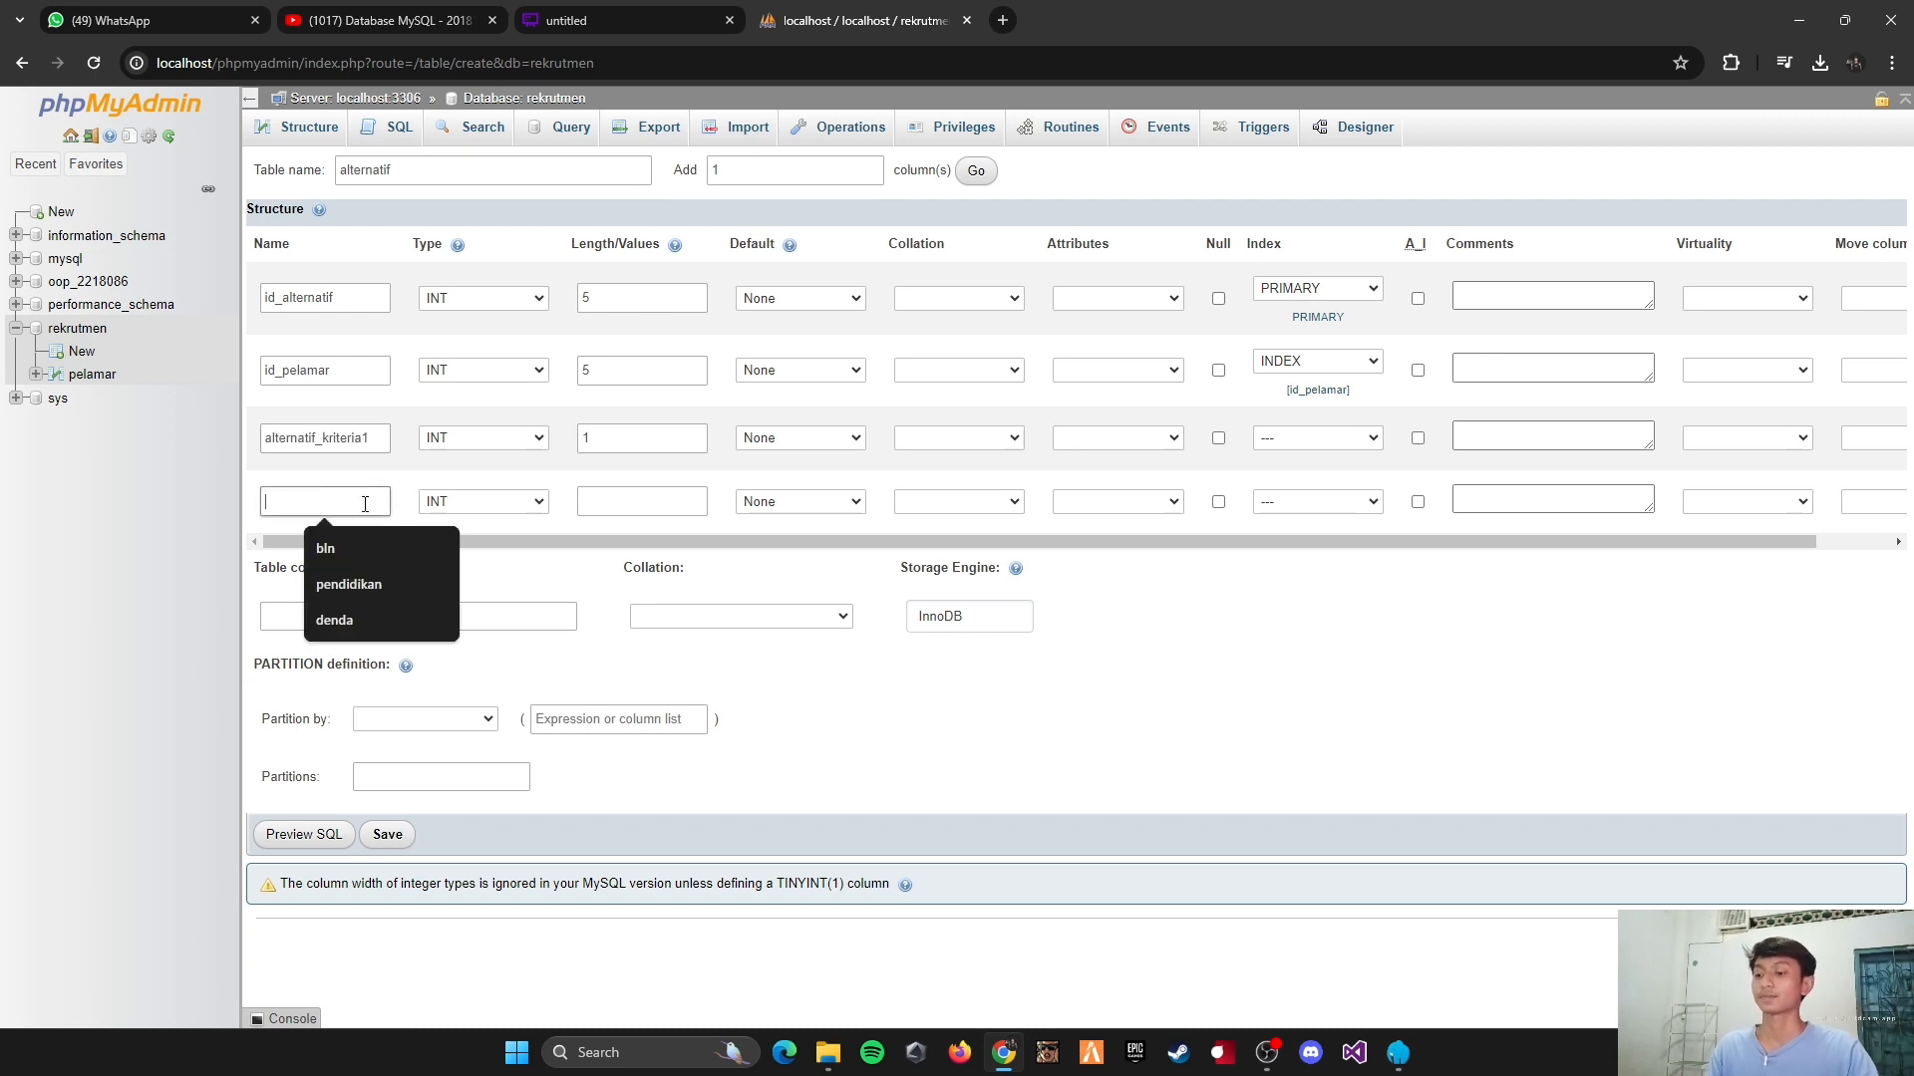
{"action": "key", "text": "ctrl+v"}
{"action": "type", "text": "2"}
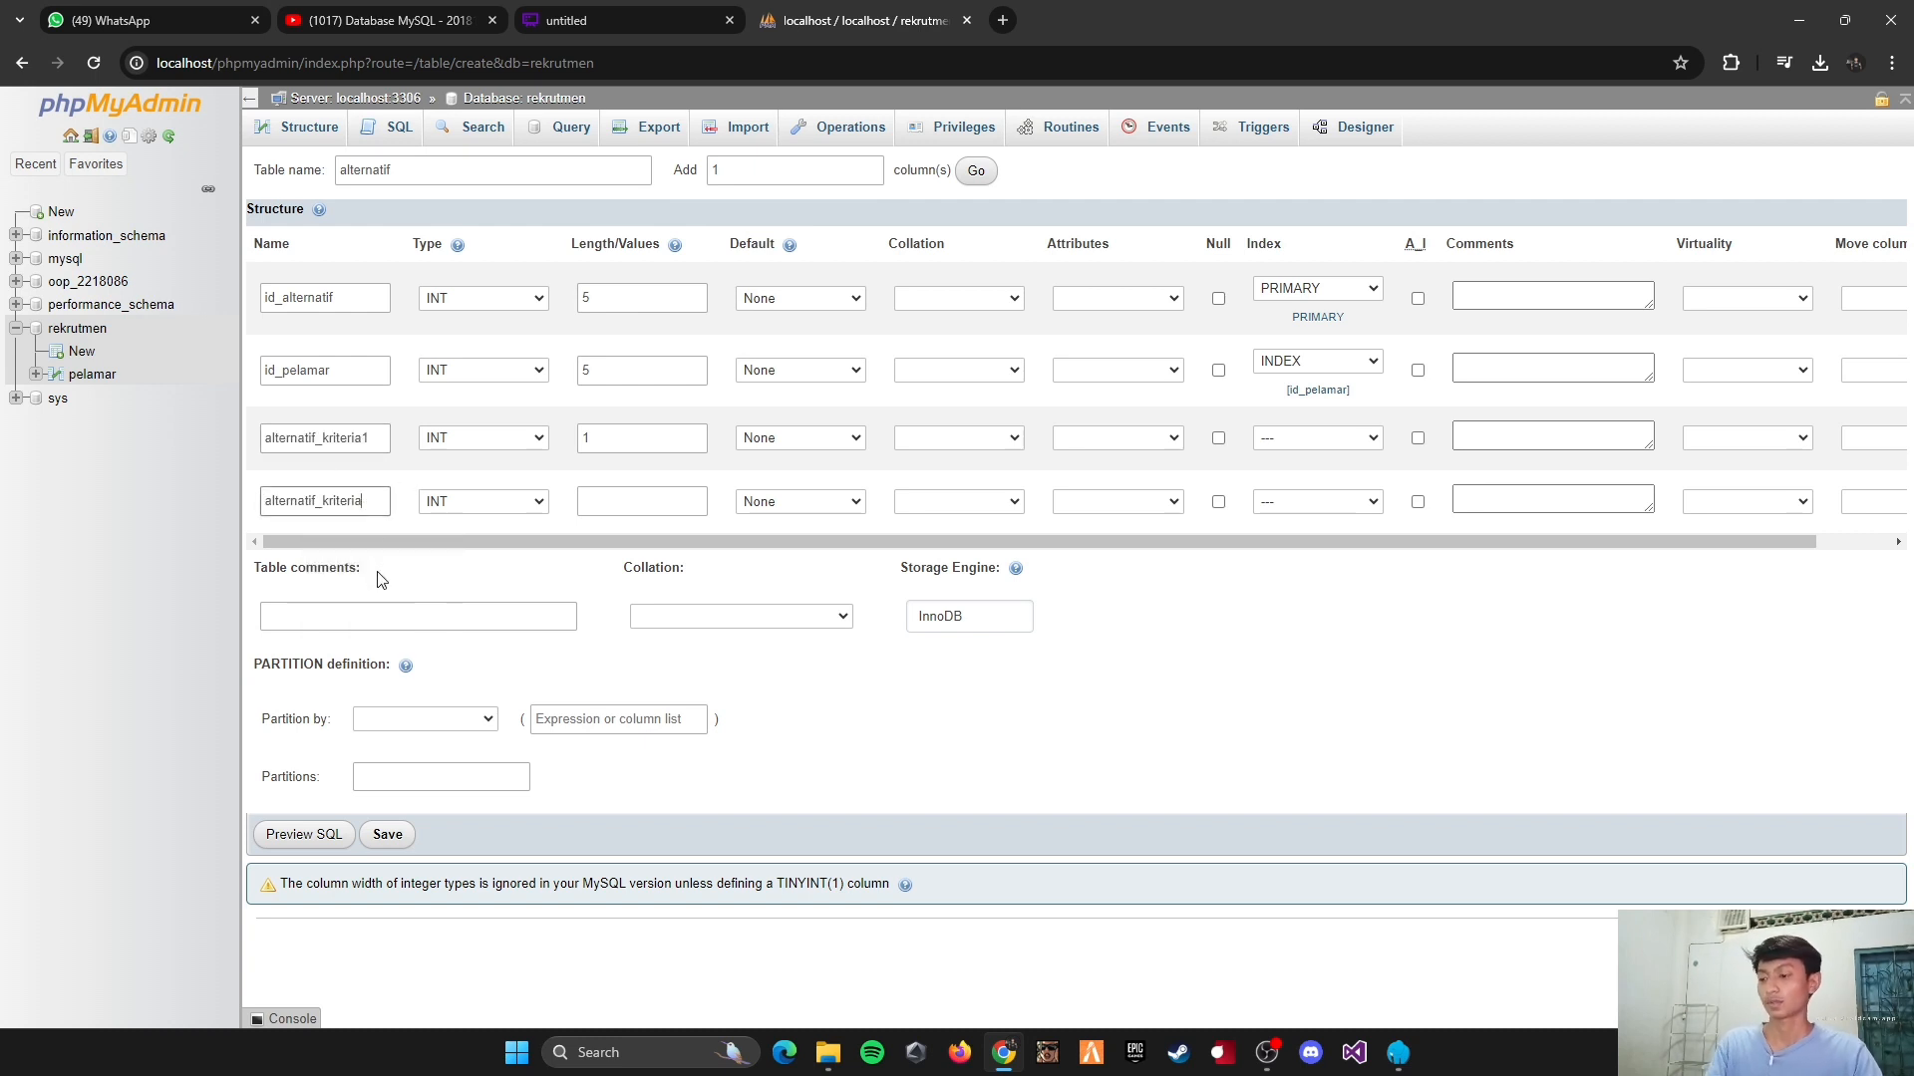
{"action": "left_click", "coordinate": [596, 503]}
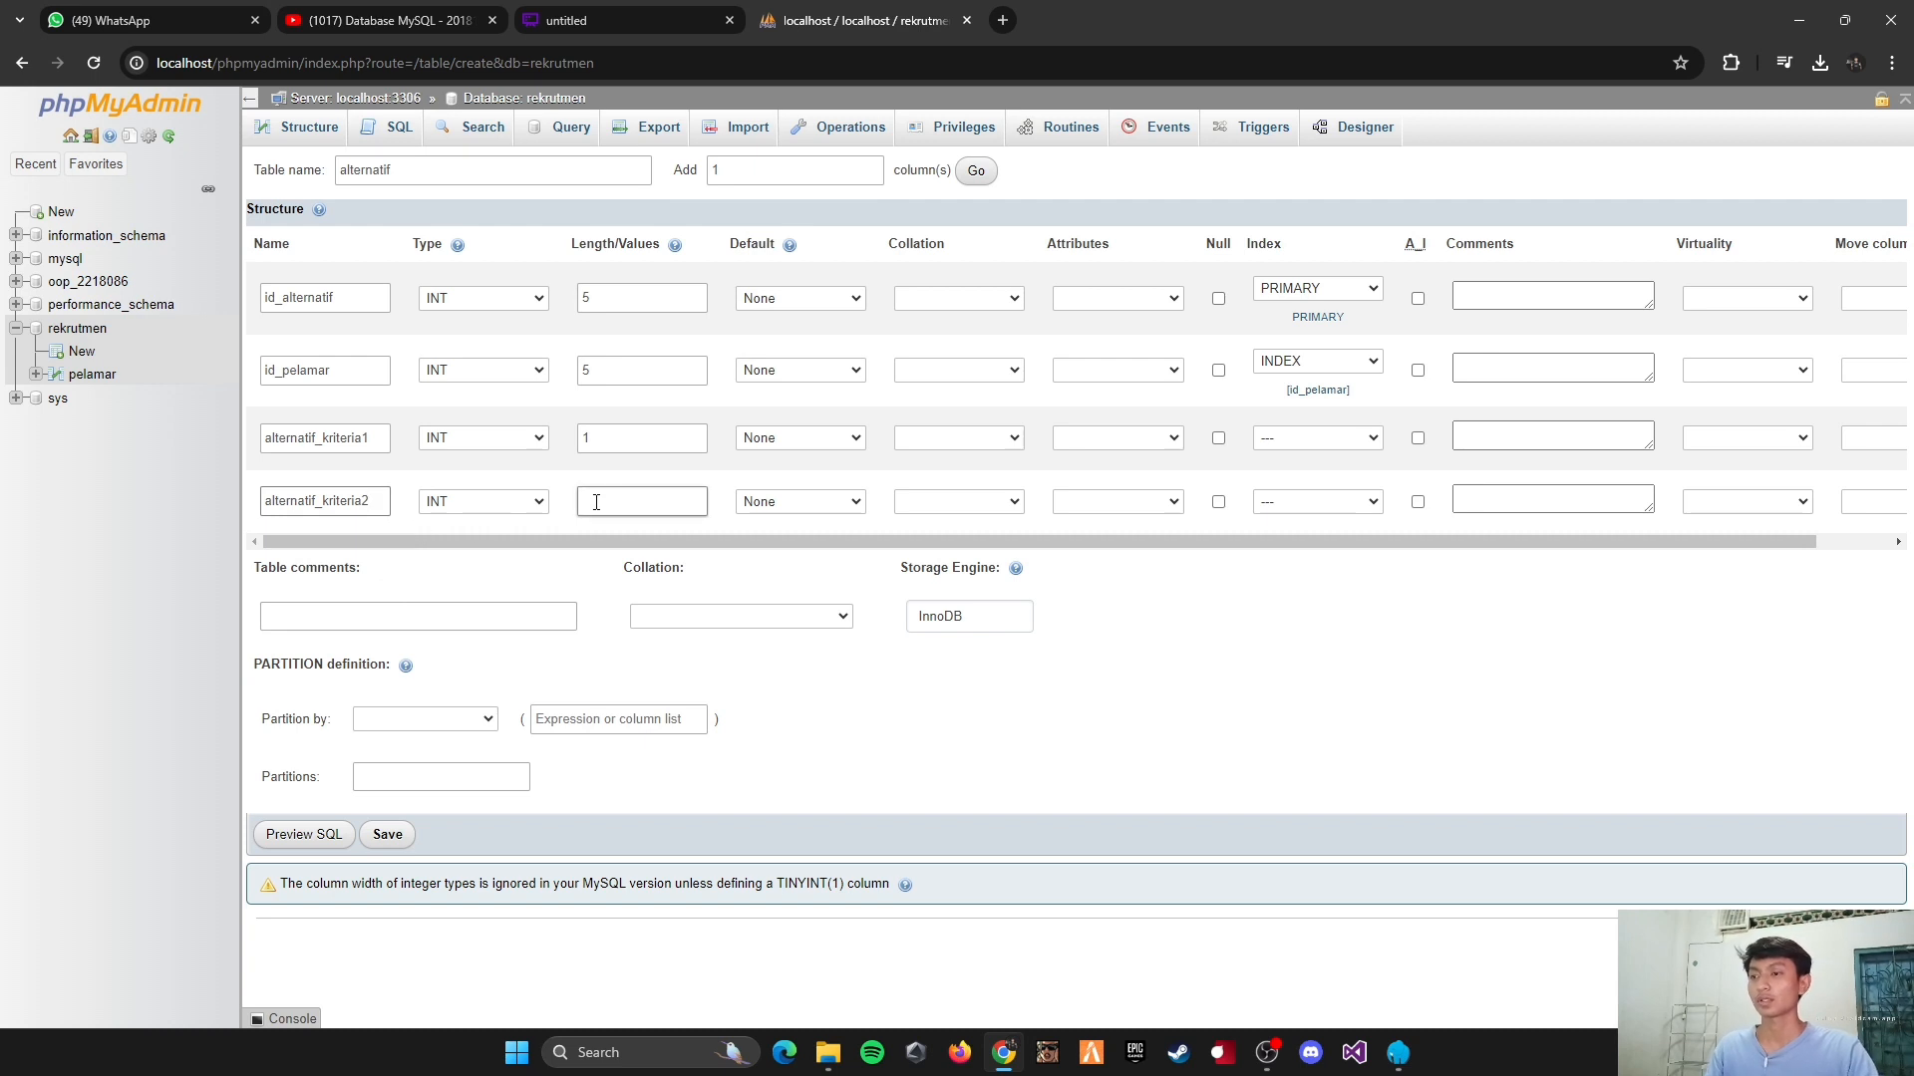
{"action": "type", "text": "1"}
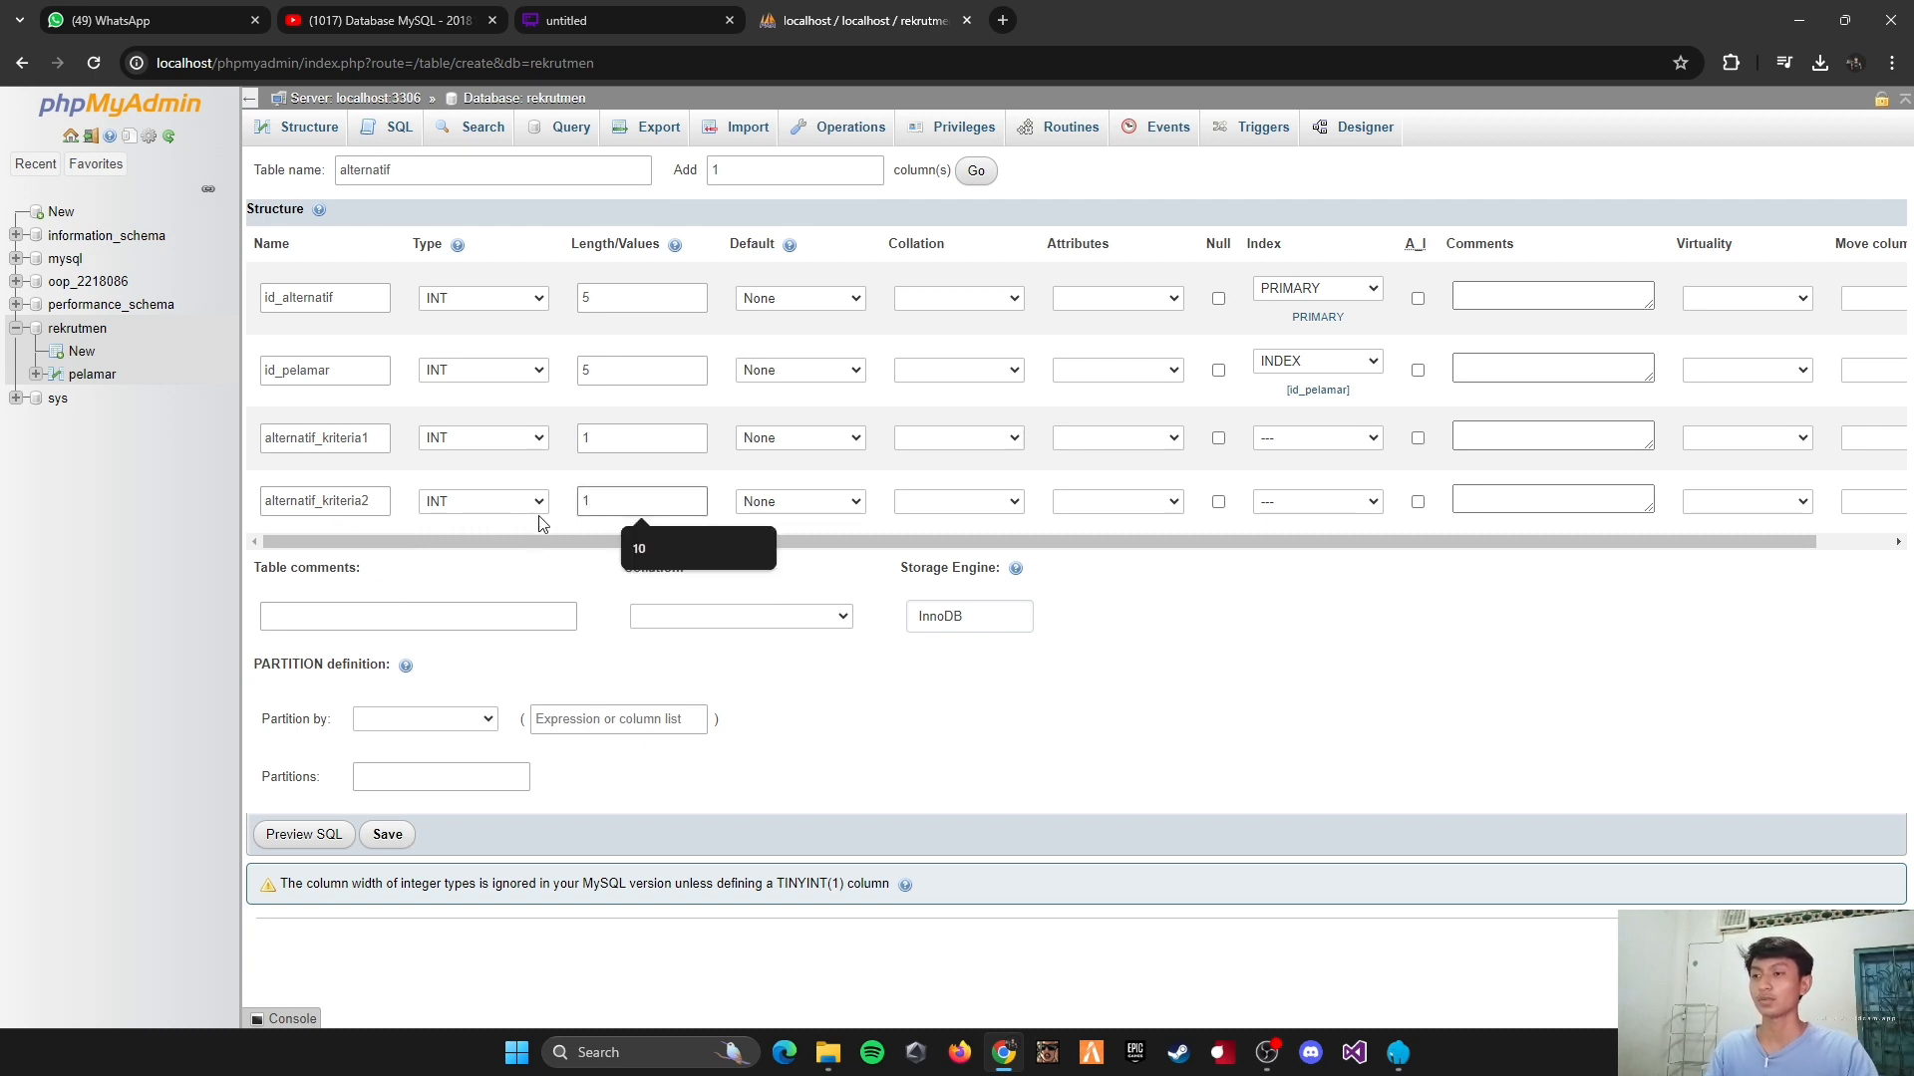
Step: Add two more columns to the alternatif table and define the fifth as alternatif_kriteria3, type INT, with length 1
{"action": "left_click", "coordinate": [900, 194]}
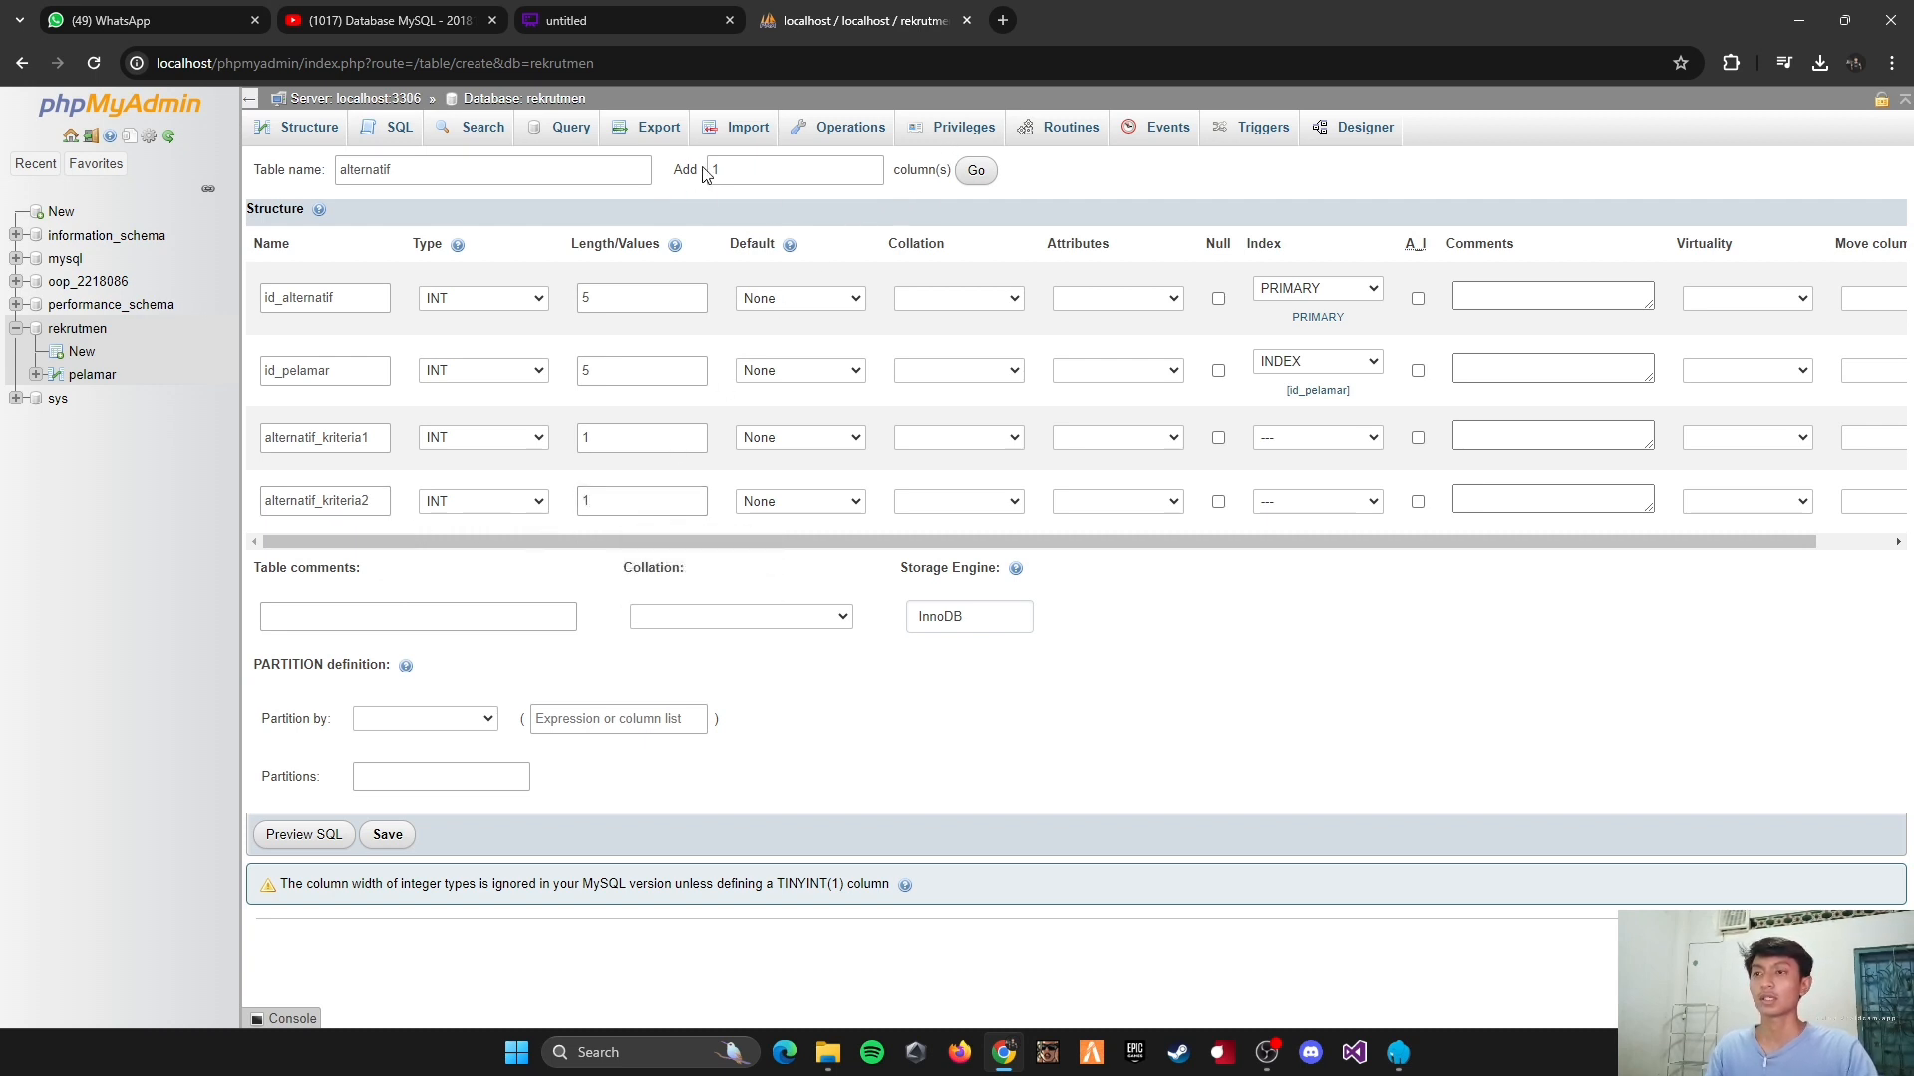
{"action": "left_click", "coordinate": [872, 165]}
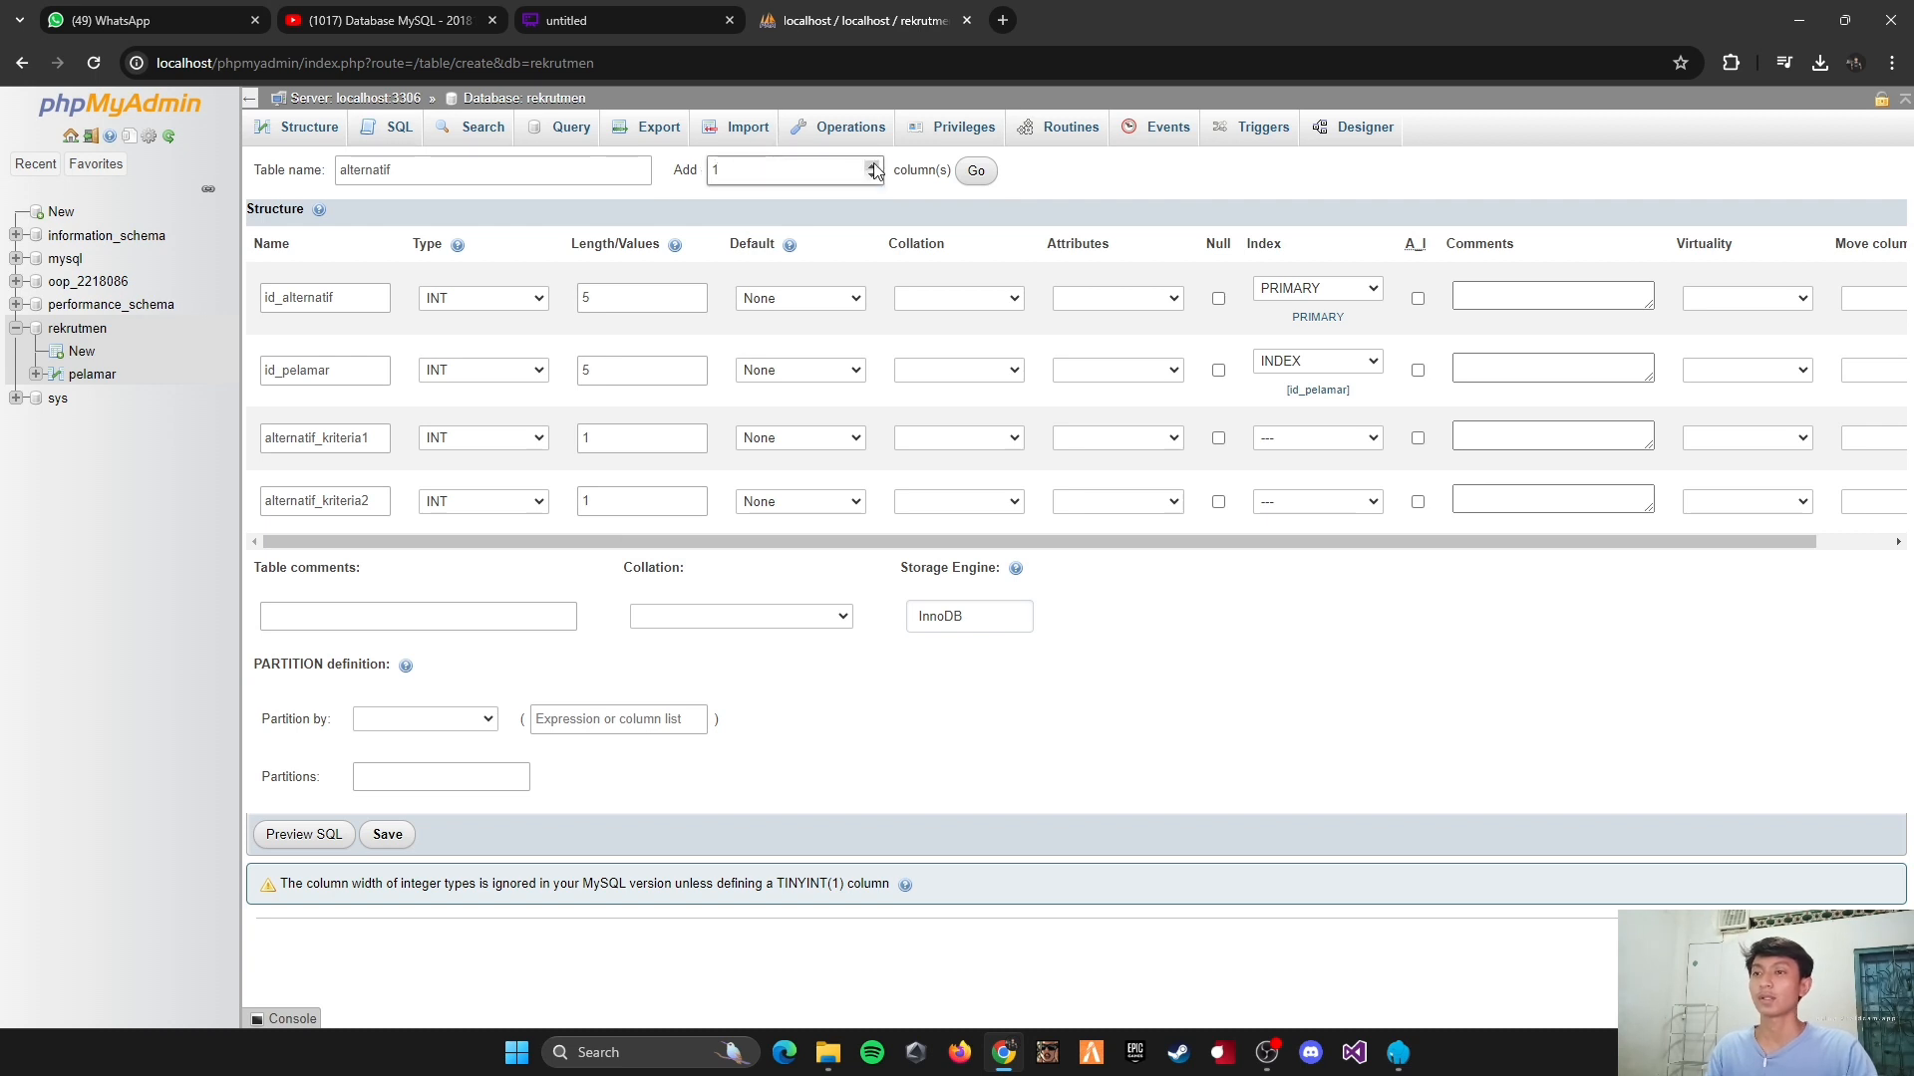
{"action": "left_click", "coordinate": [975, 178]}
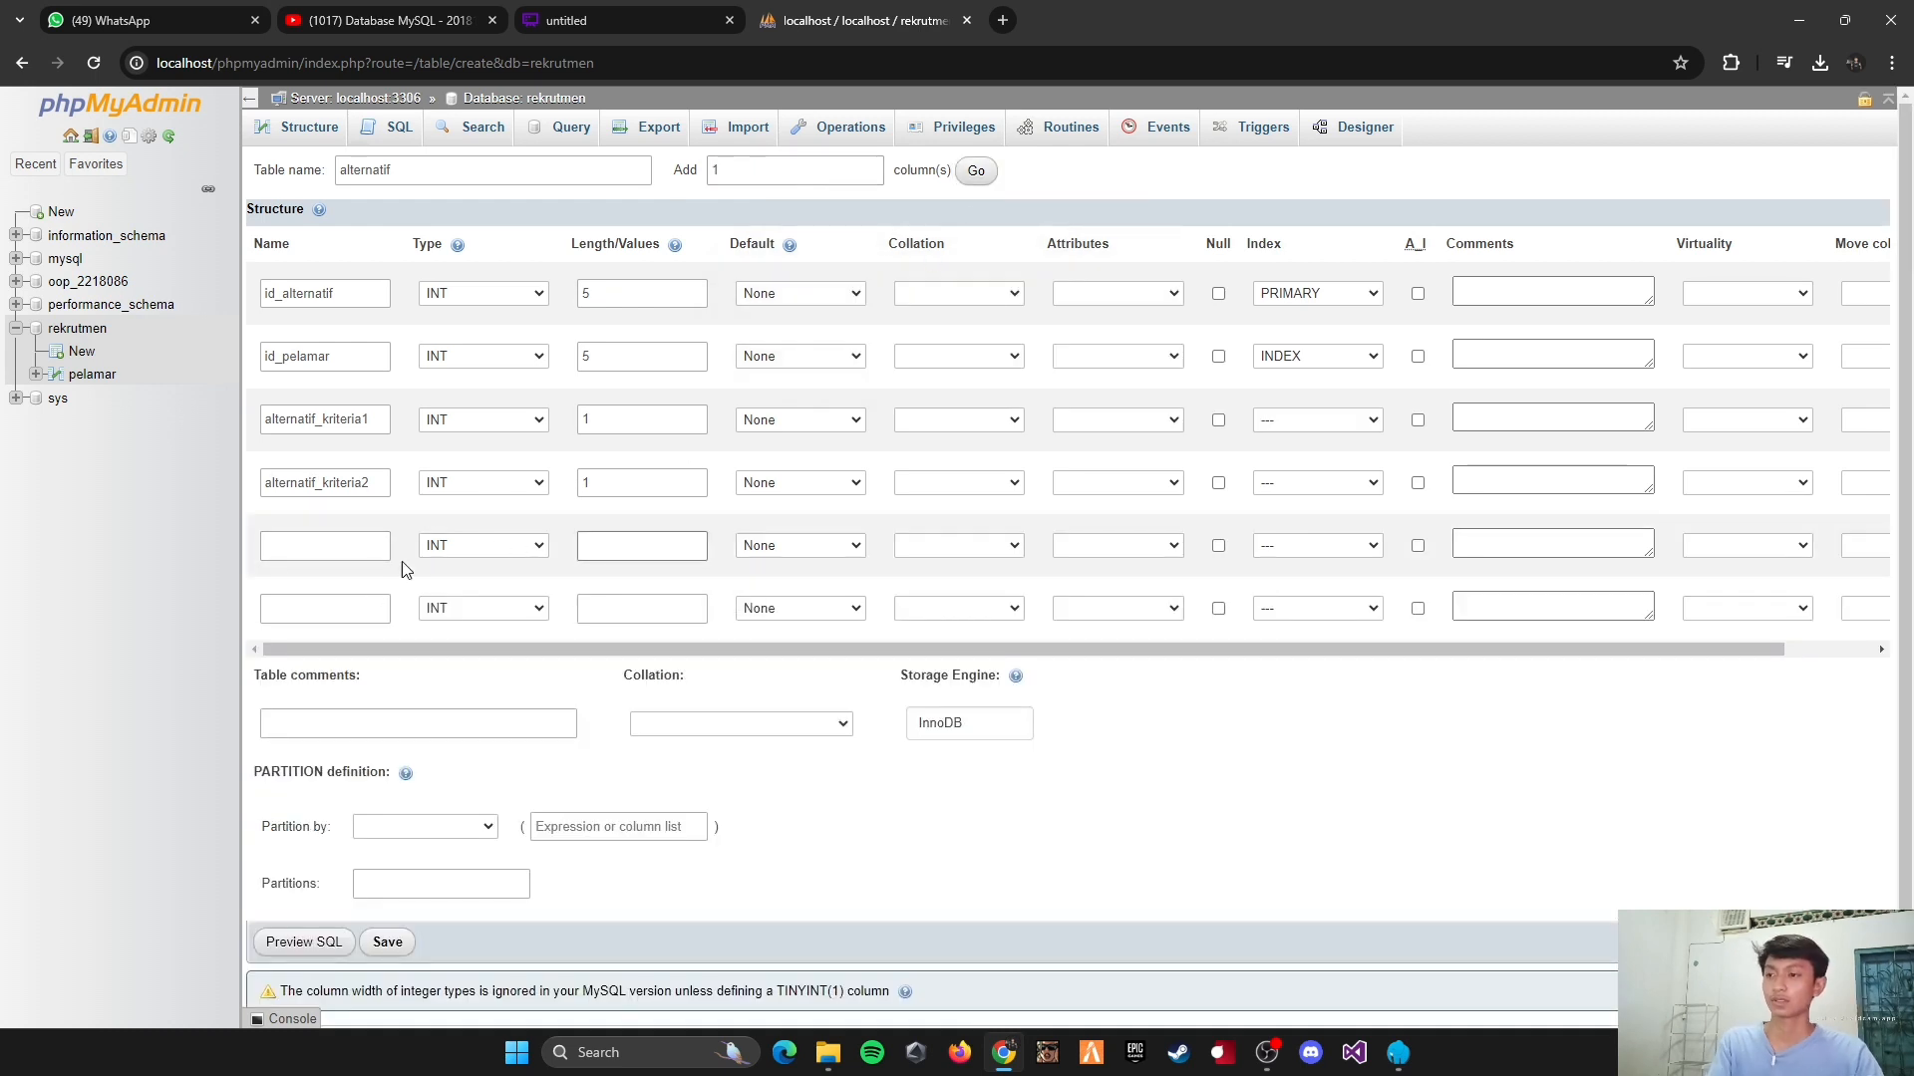
{"action": "left_click", "coordinate": [316, 548]}
{"action": "type", "text": "alternatif_kriteria"}
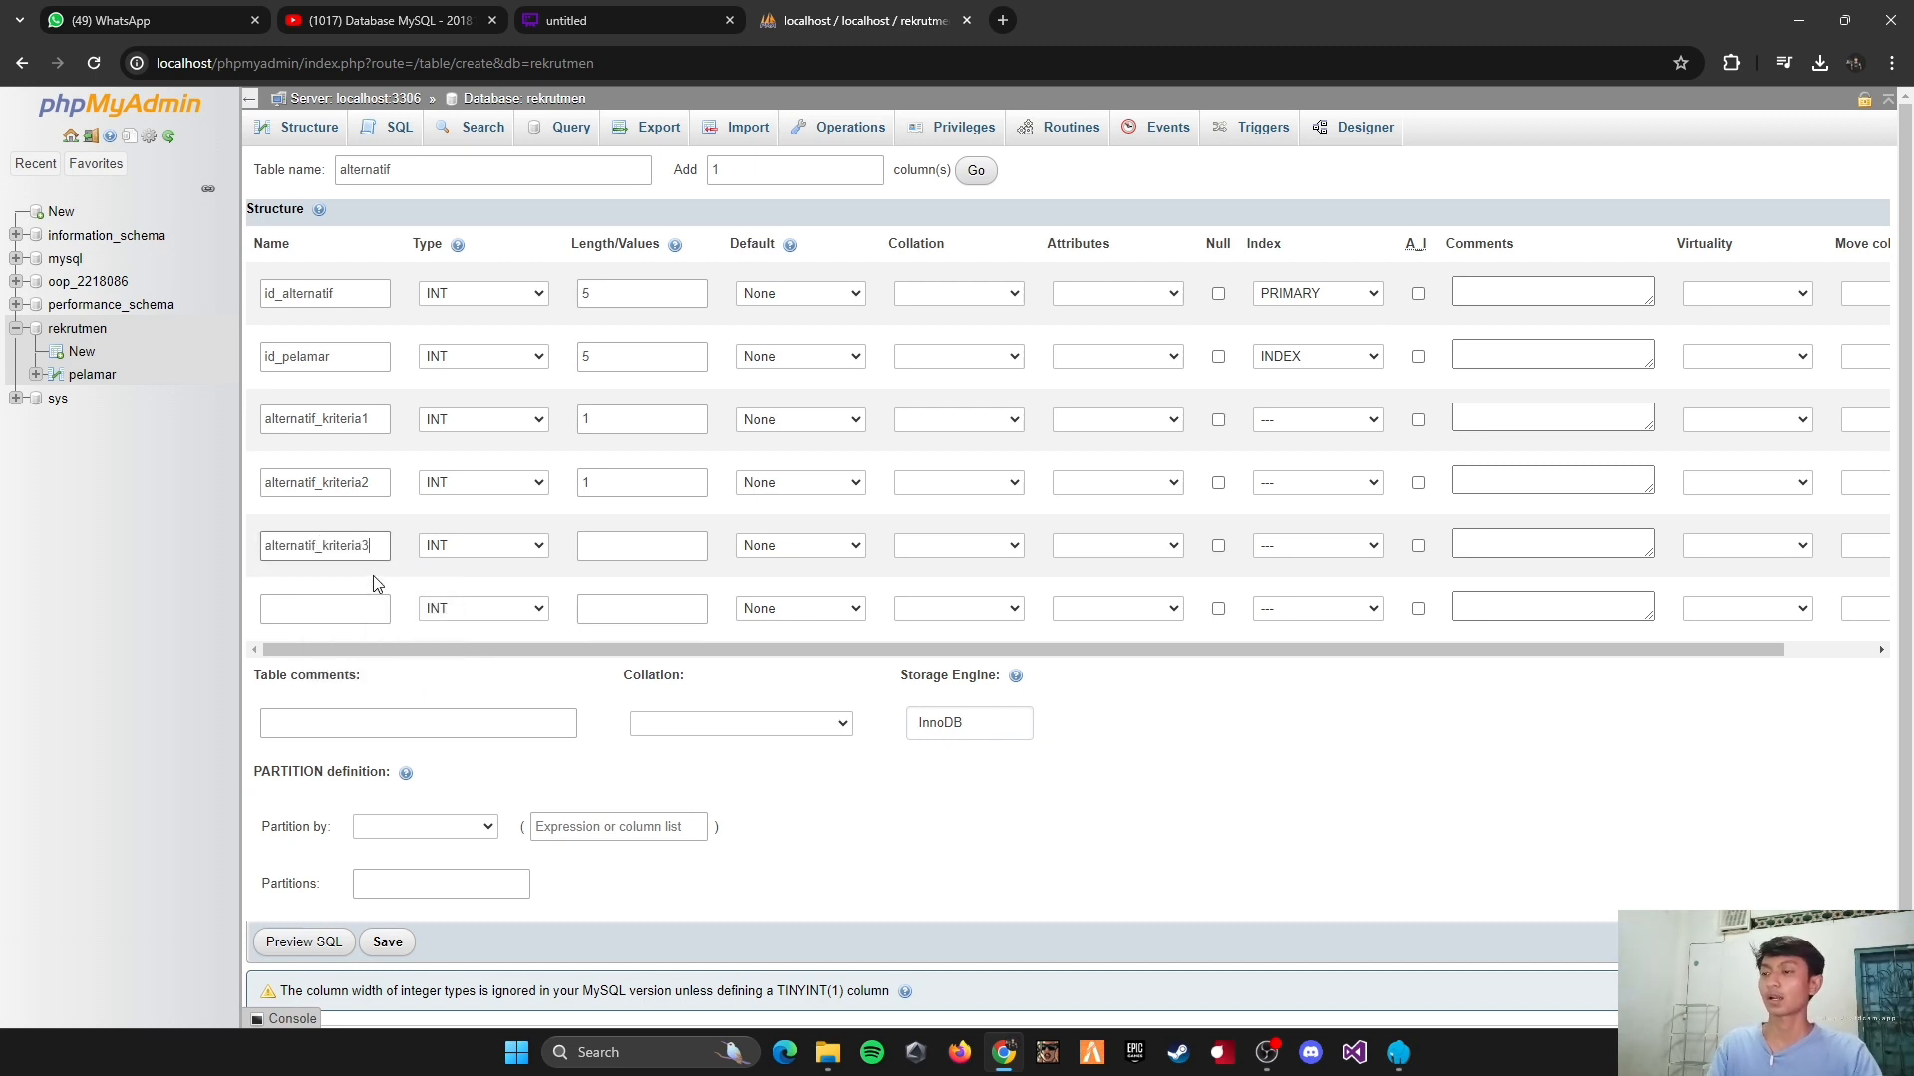
{"action": "left_click", "coordinate": [591, 550]}
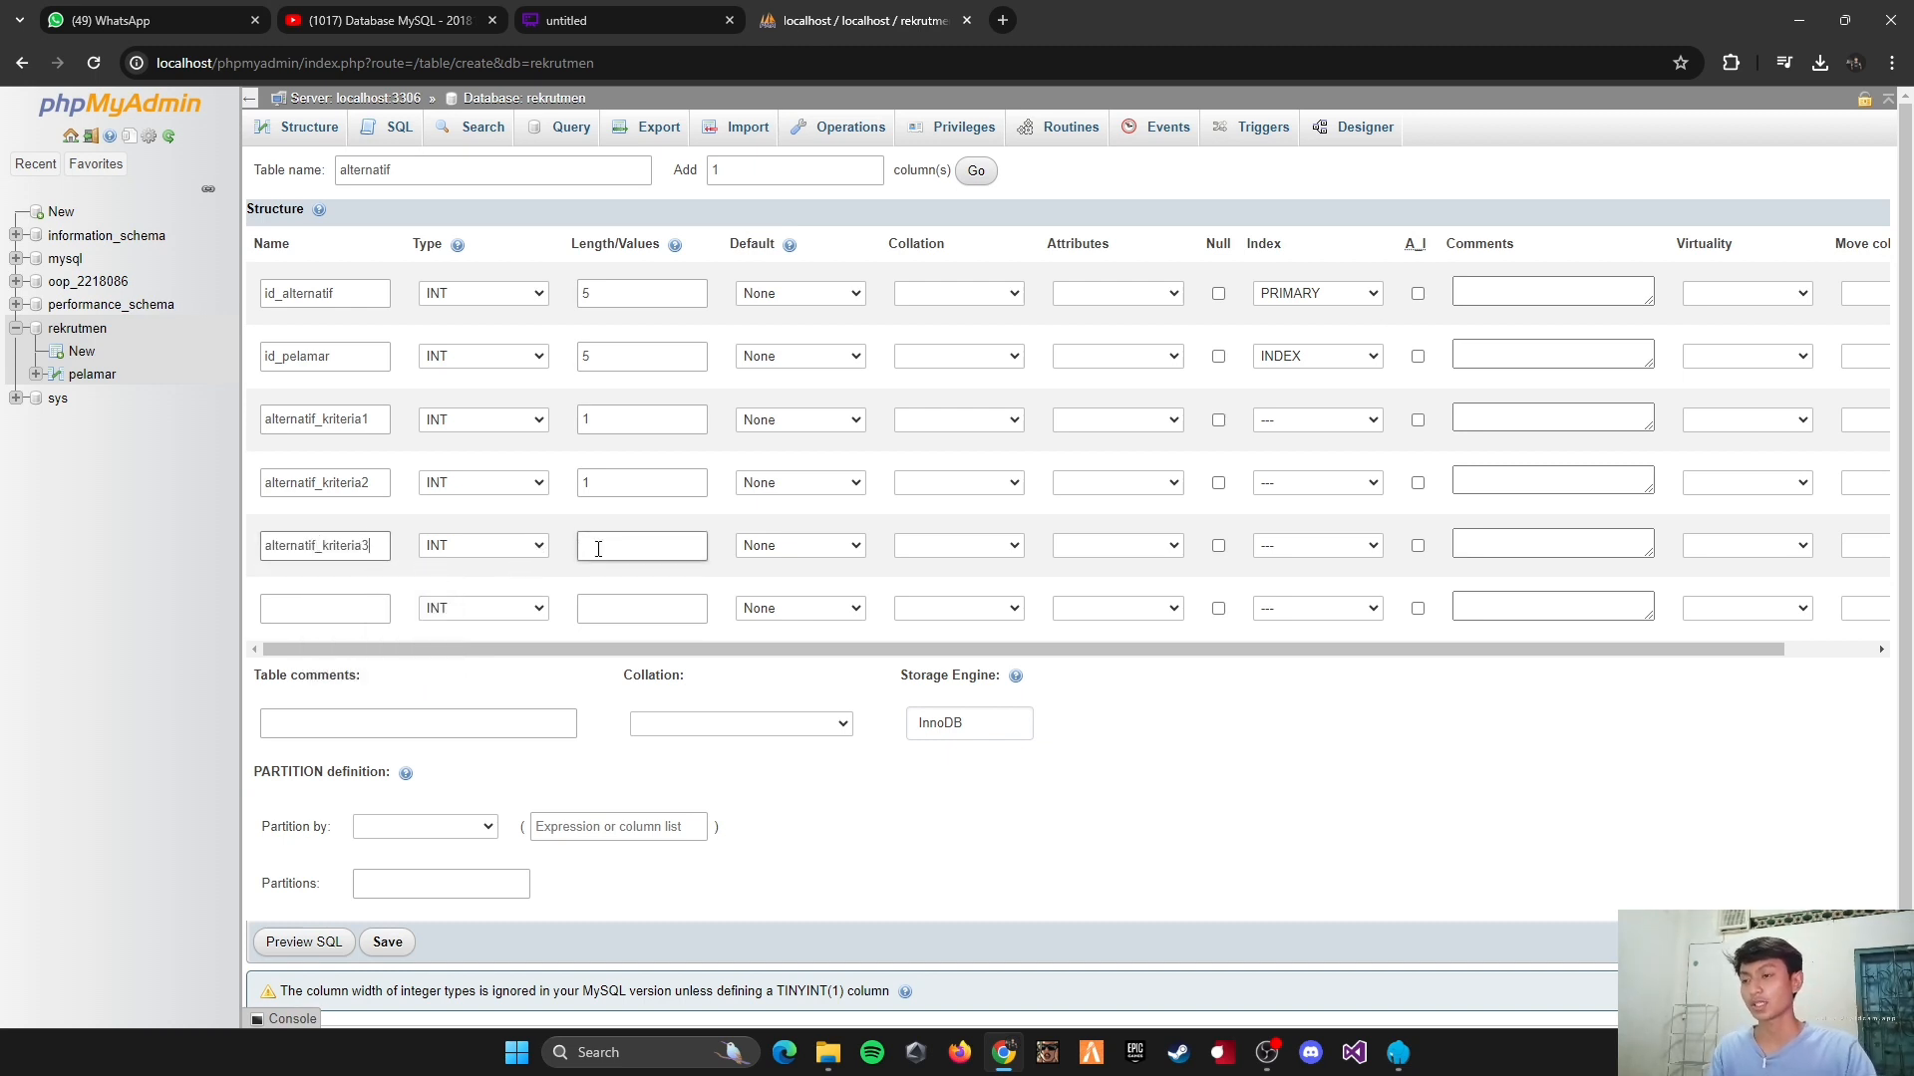
{"action": "left_click", "coordinate": [598, 549]}
{"action": "type", "text": "1"}
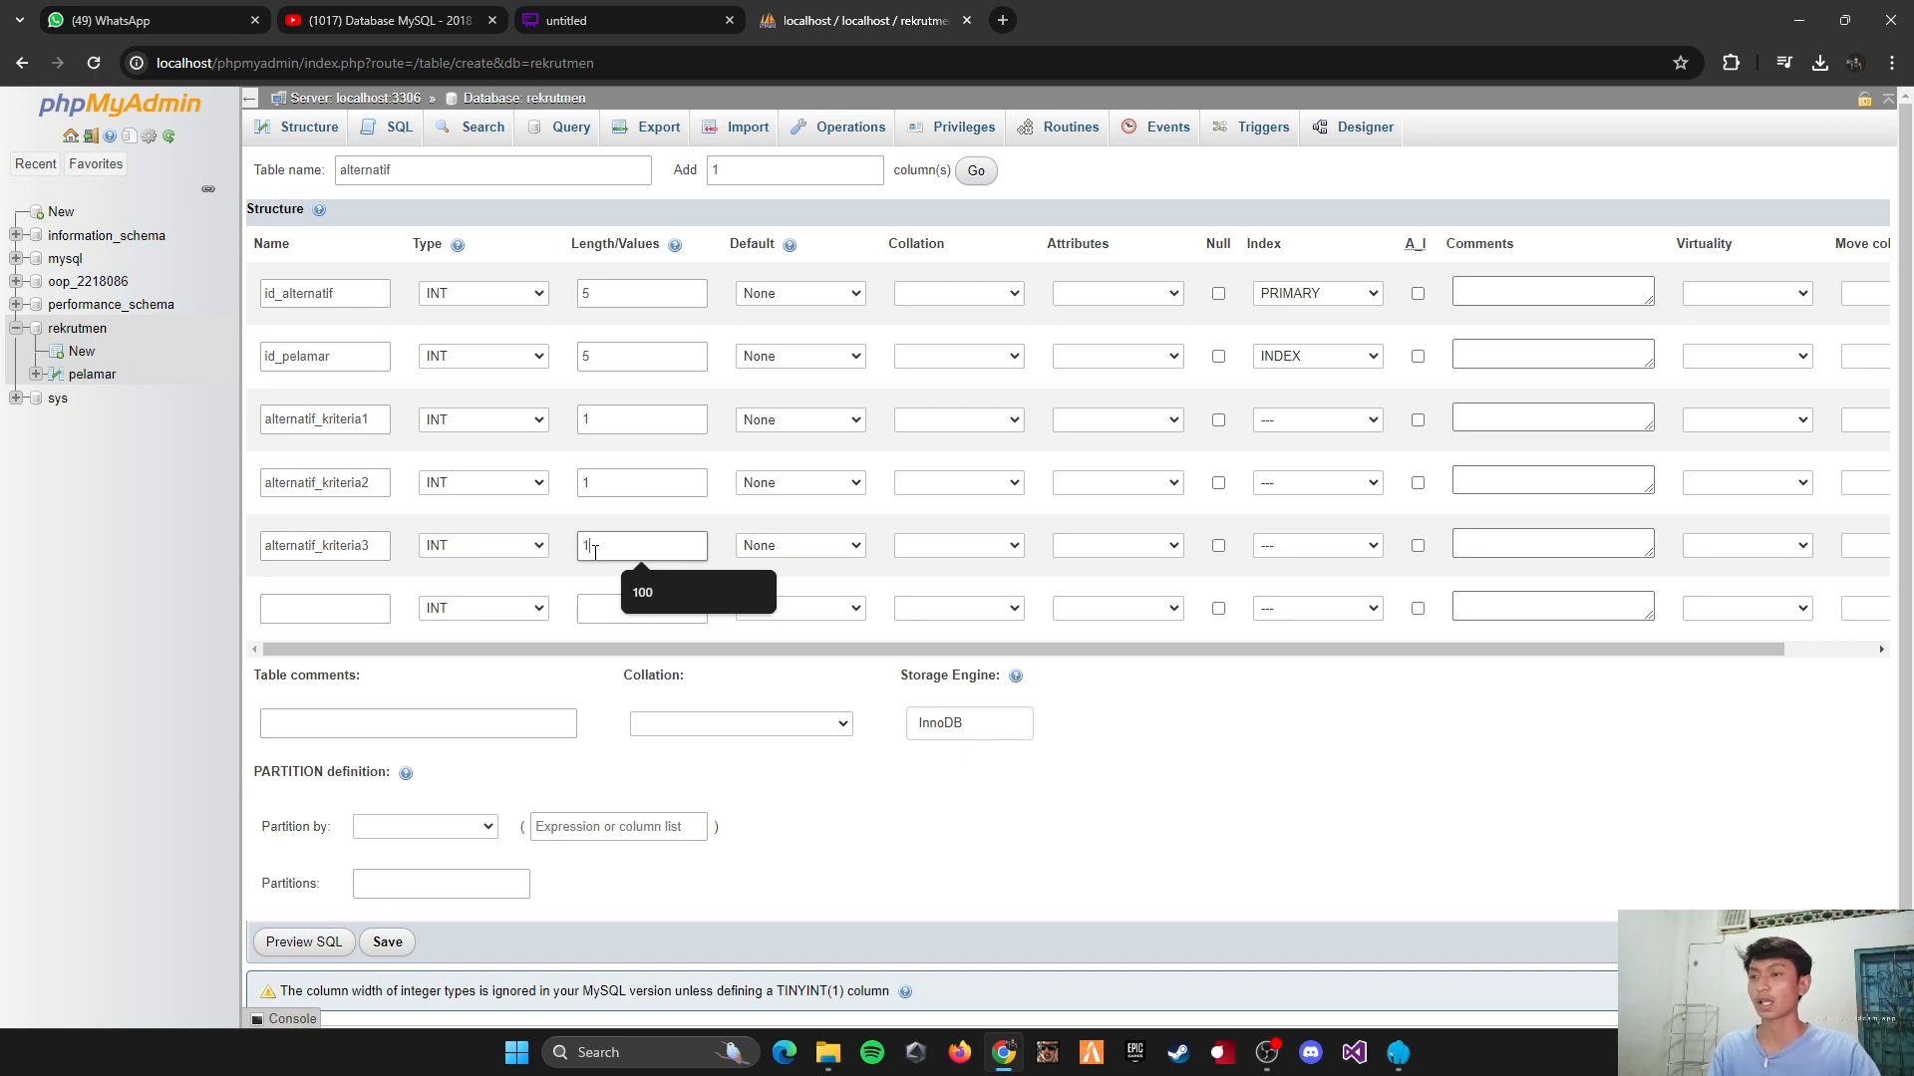
Step: Define the sixth column as alternatif_kriteria4, type INT, with length 1, and save the alternatif table
{"action": "left_click", "coordinate": [321, 606]}
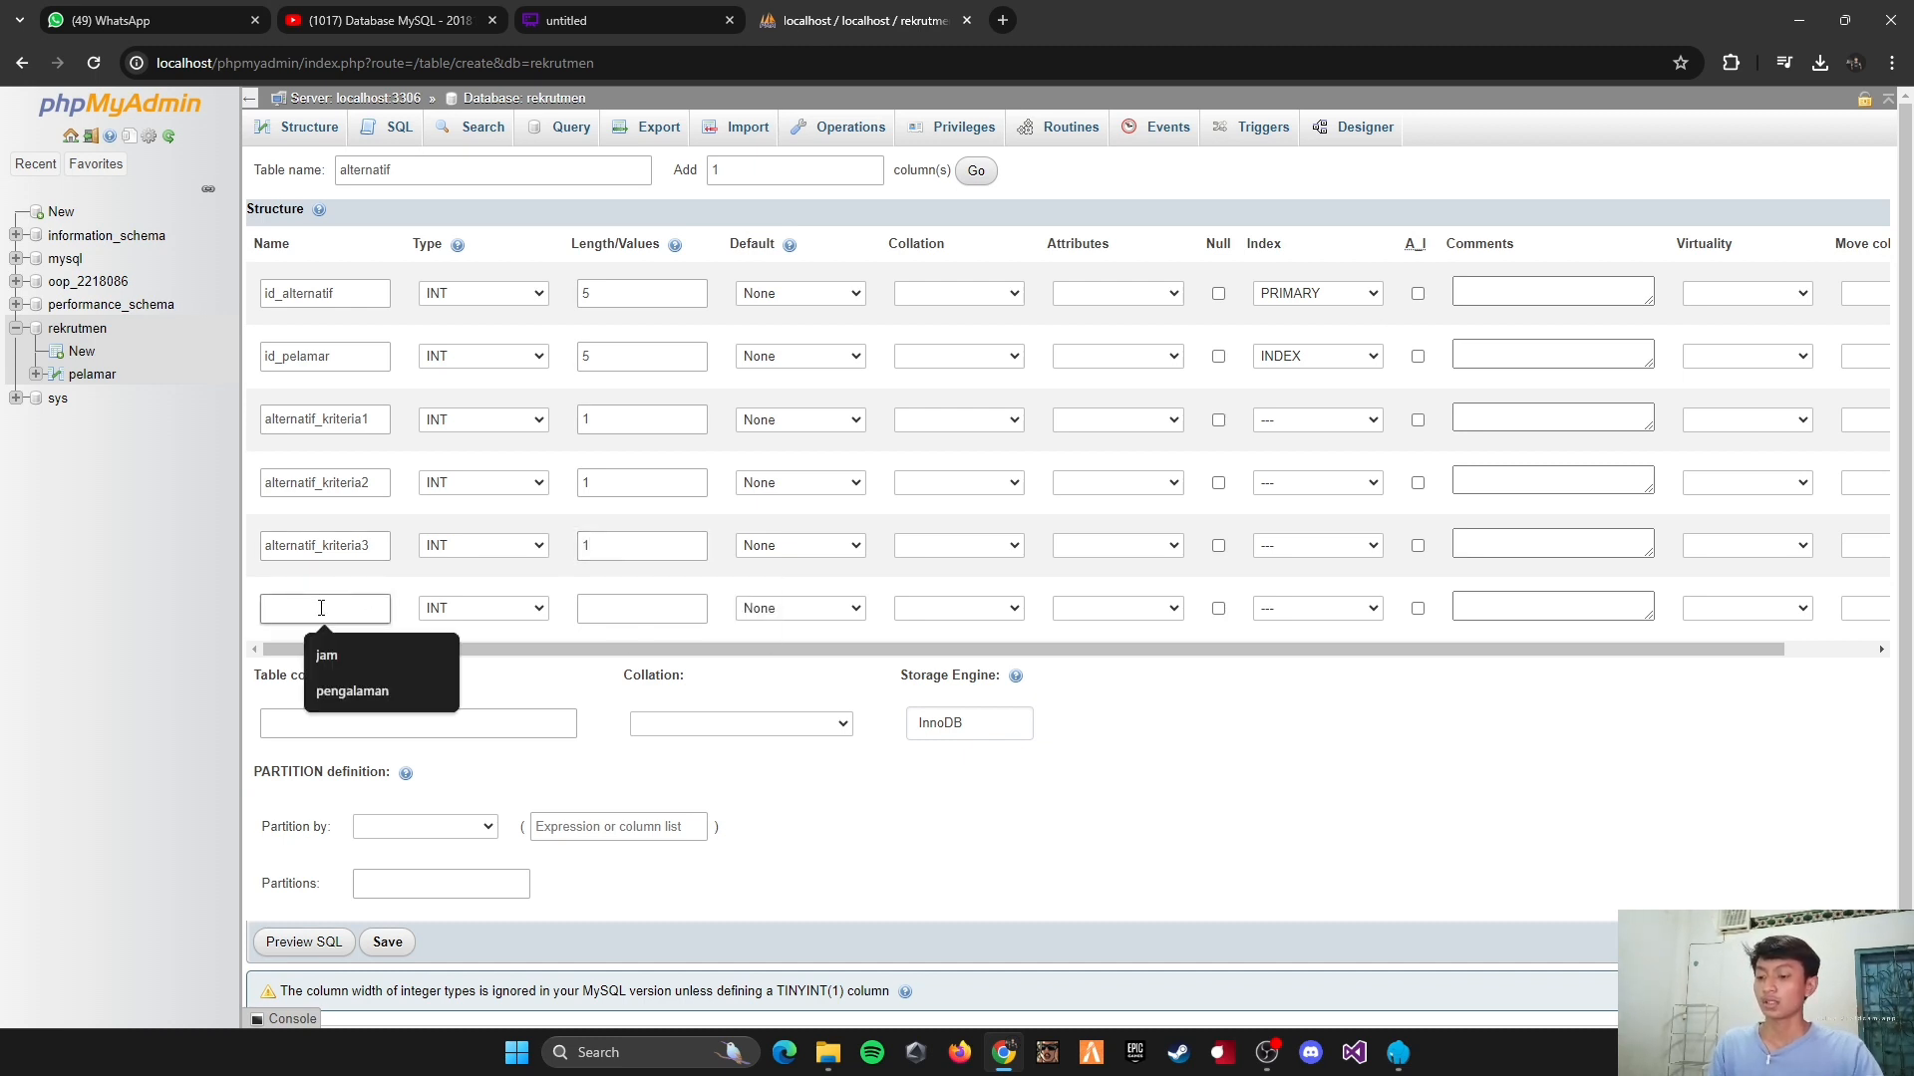
{"action": "key", "text": "ctrl+v"}
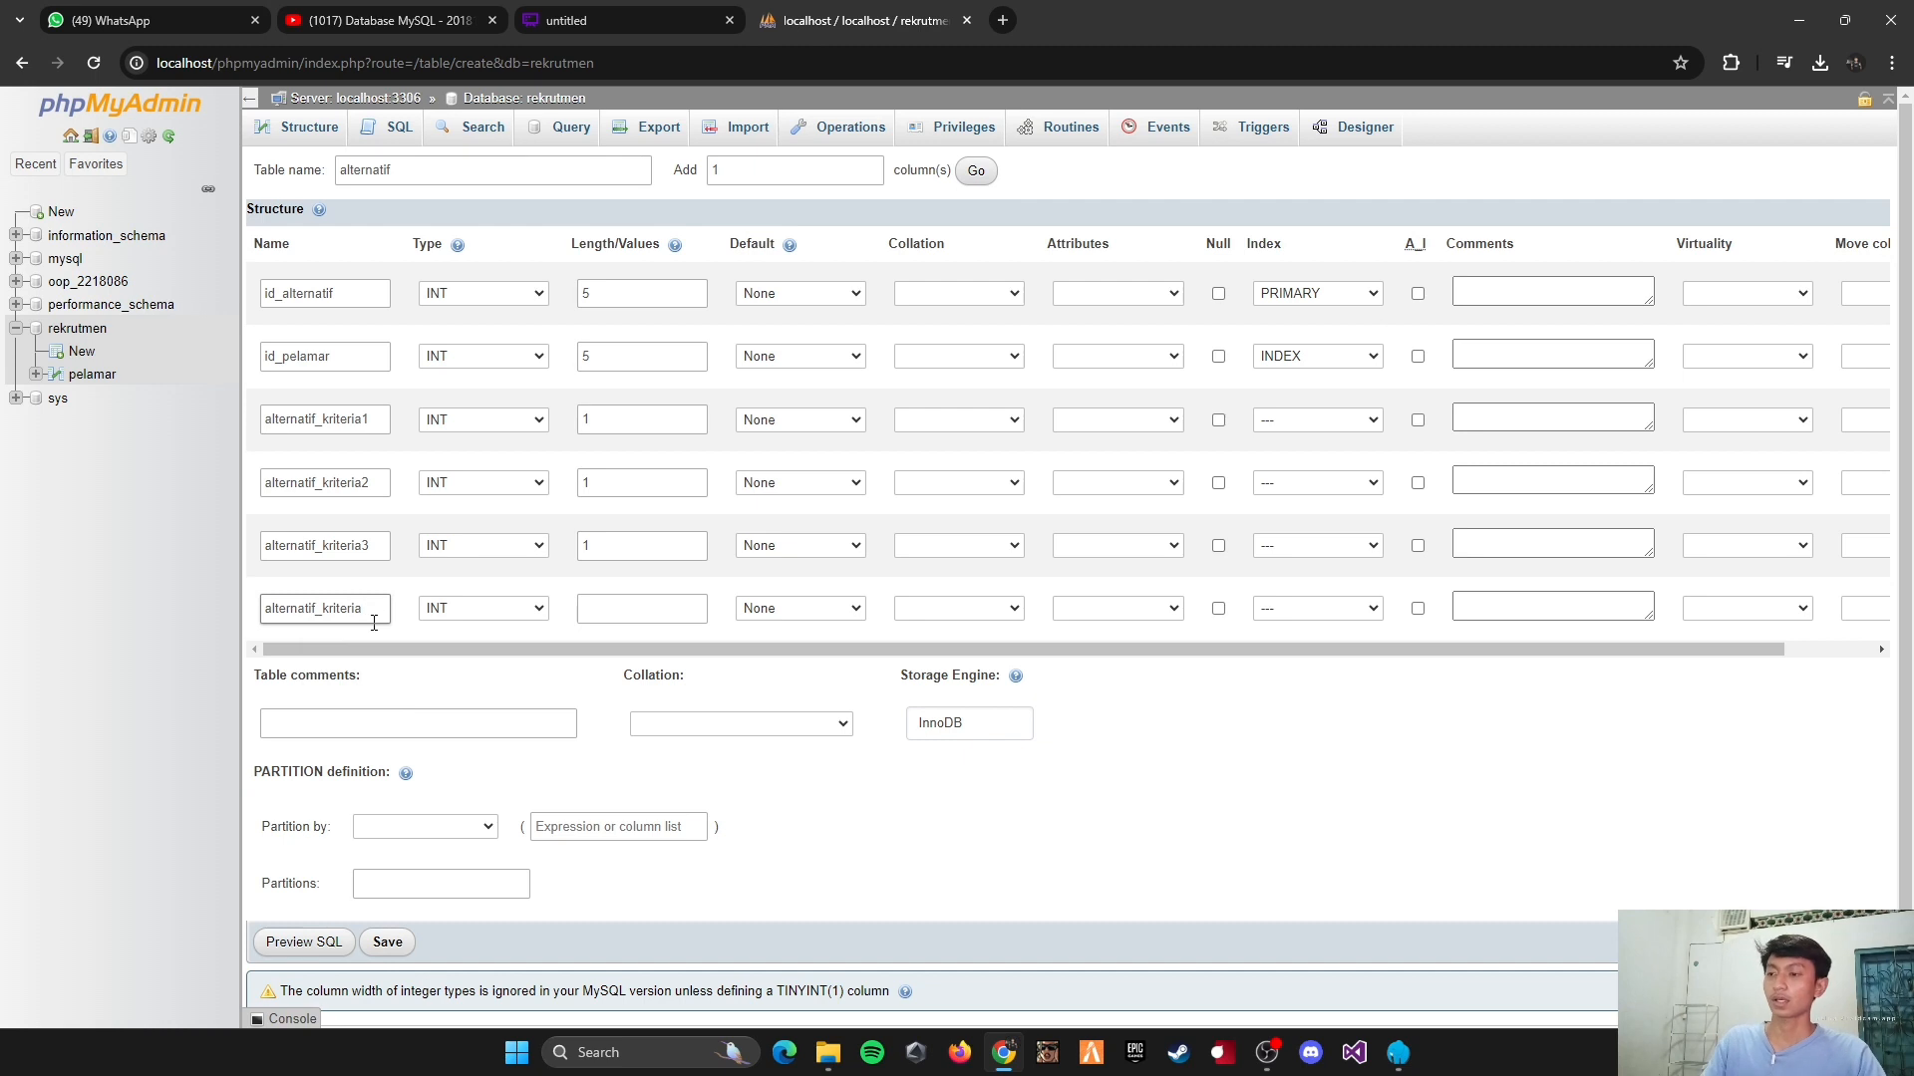
{"action": "type", "text": "4"}
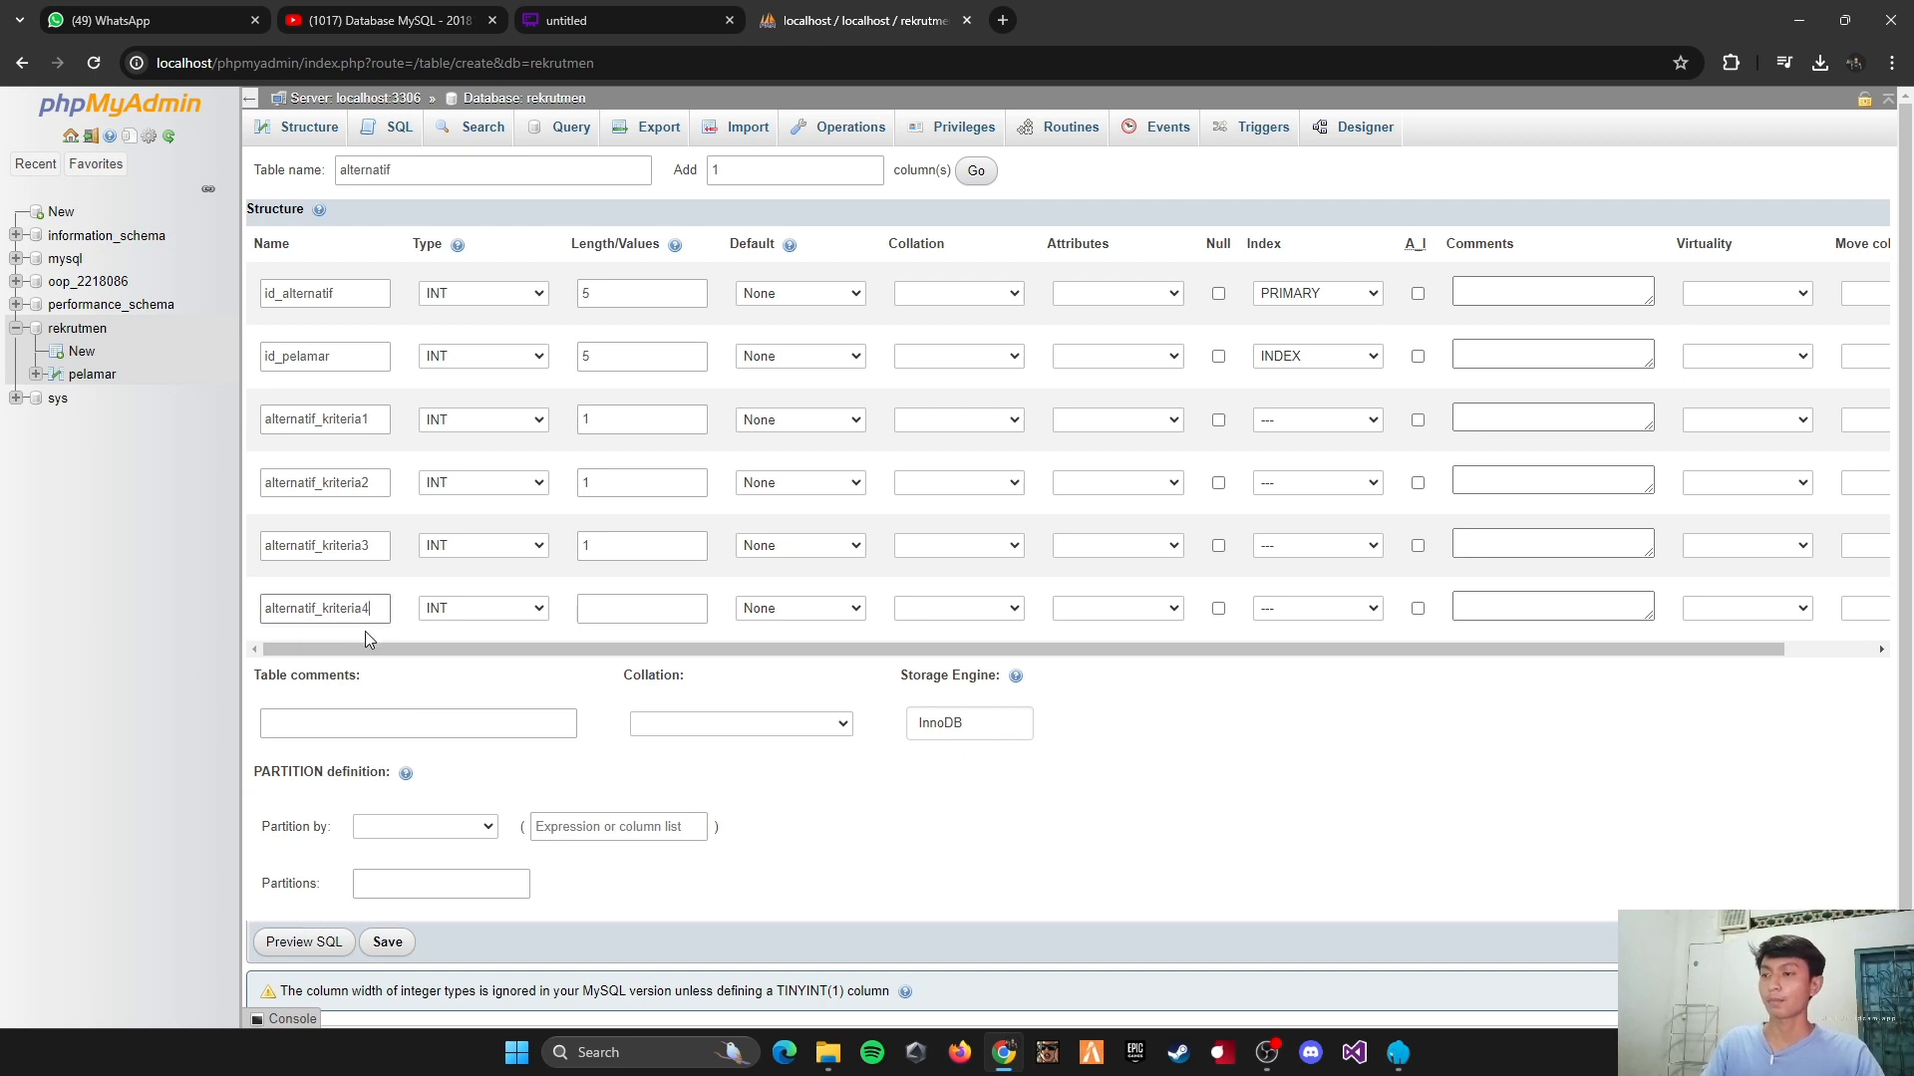
{"action": "left_click", "coordinate": [629, 611]}
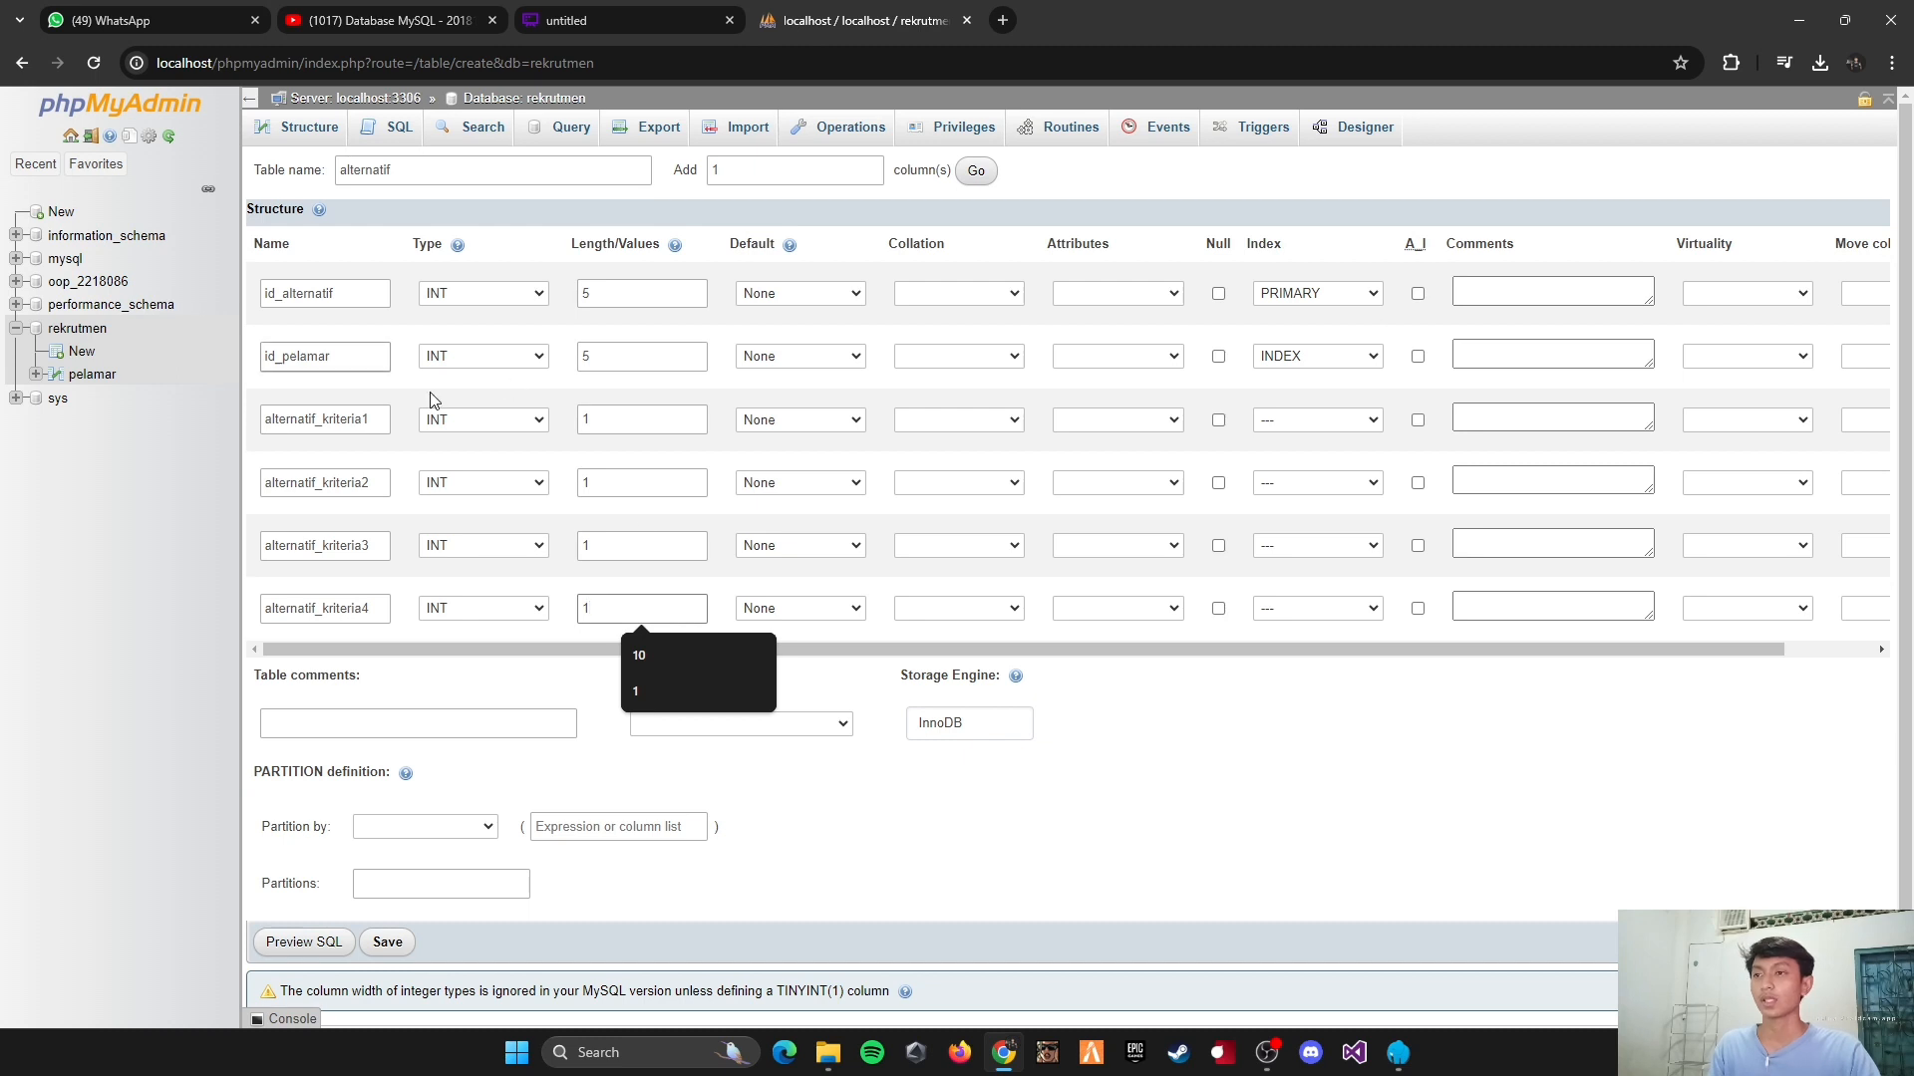
{"action": "left_click", "coordinate": [801, 757]}
{"action": "scroll", "coordinate": [897, 780], "scroll_direction": "down", "scroll_amount": 1}
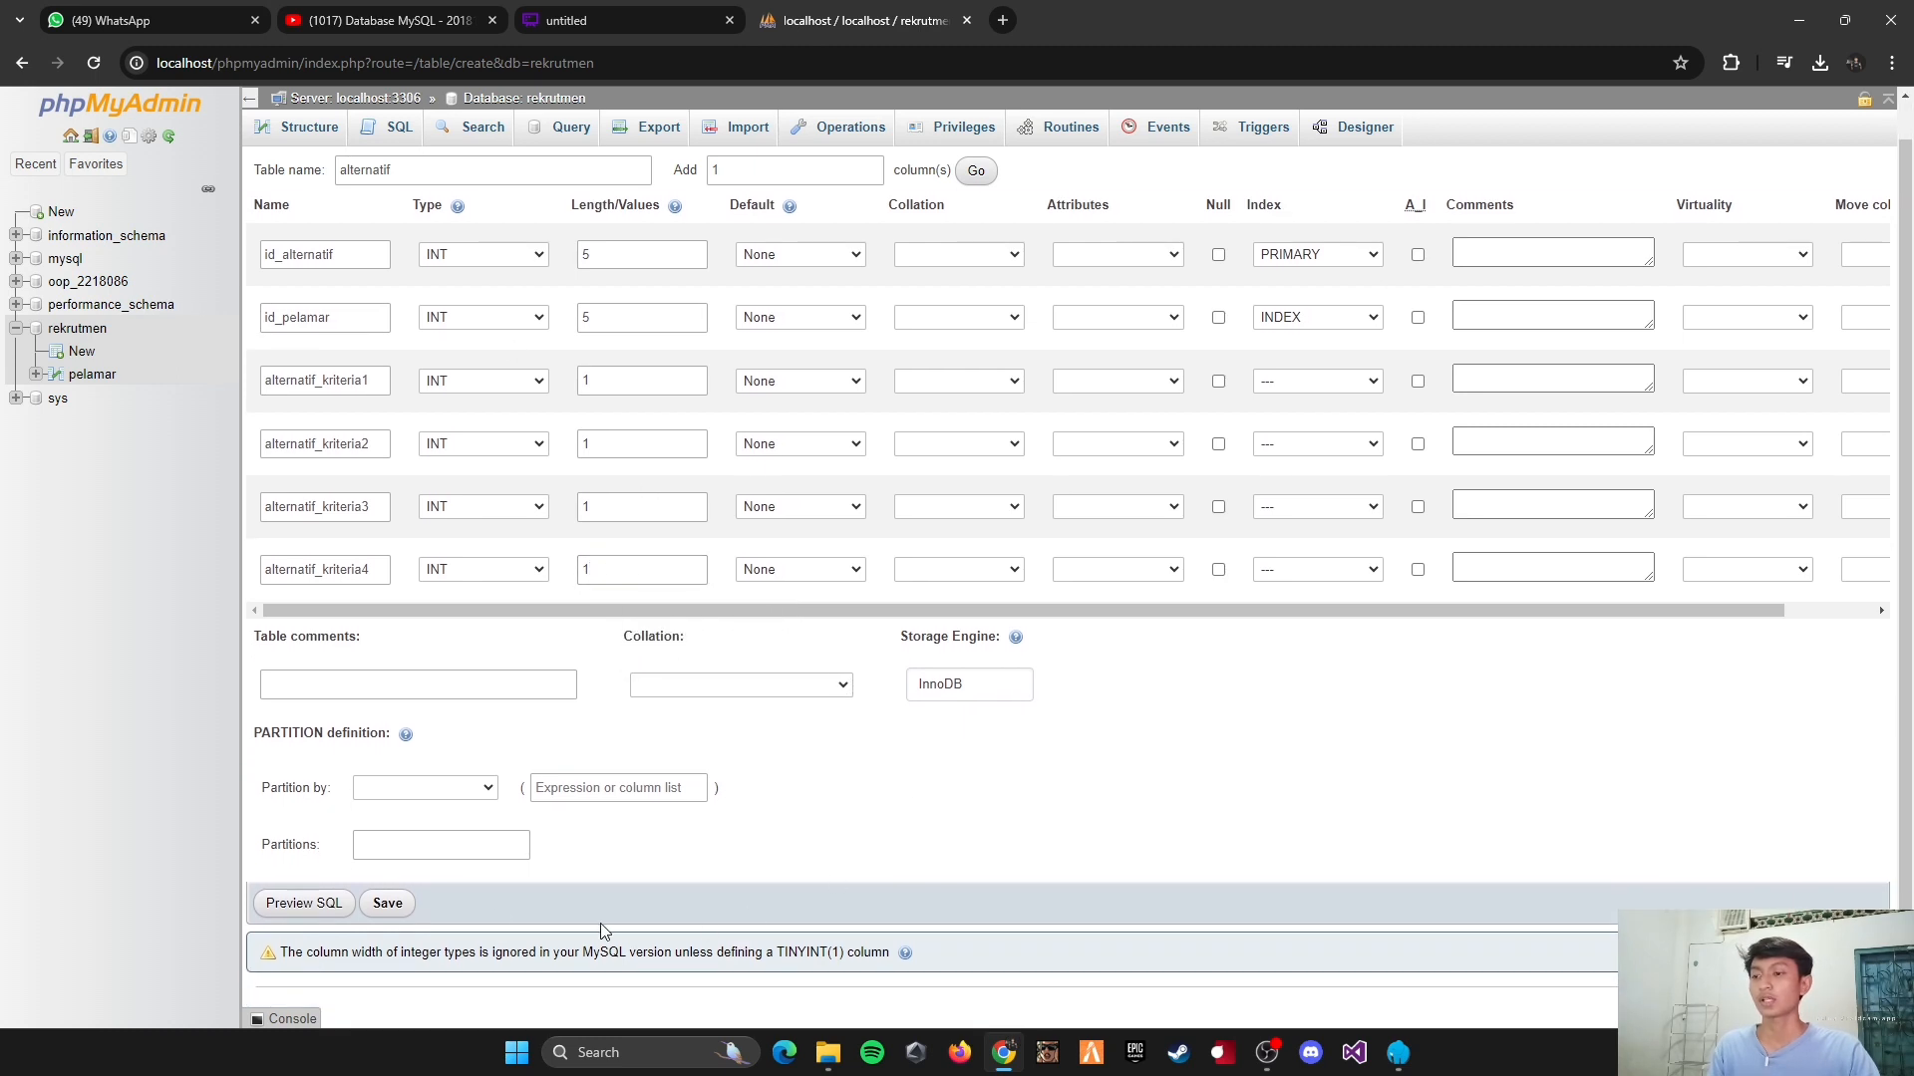
{"action": "left_click", "coordinate": [387, 903]}
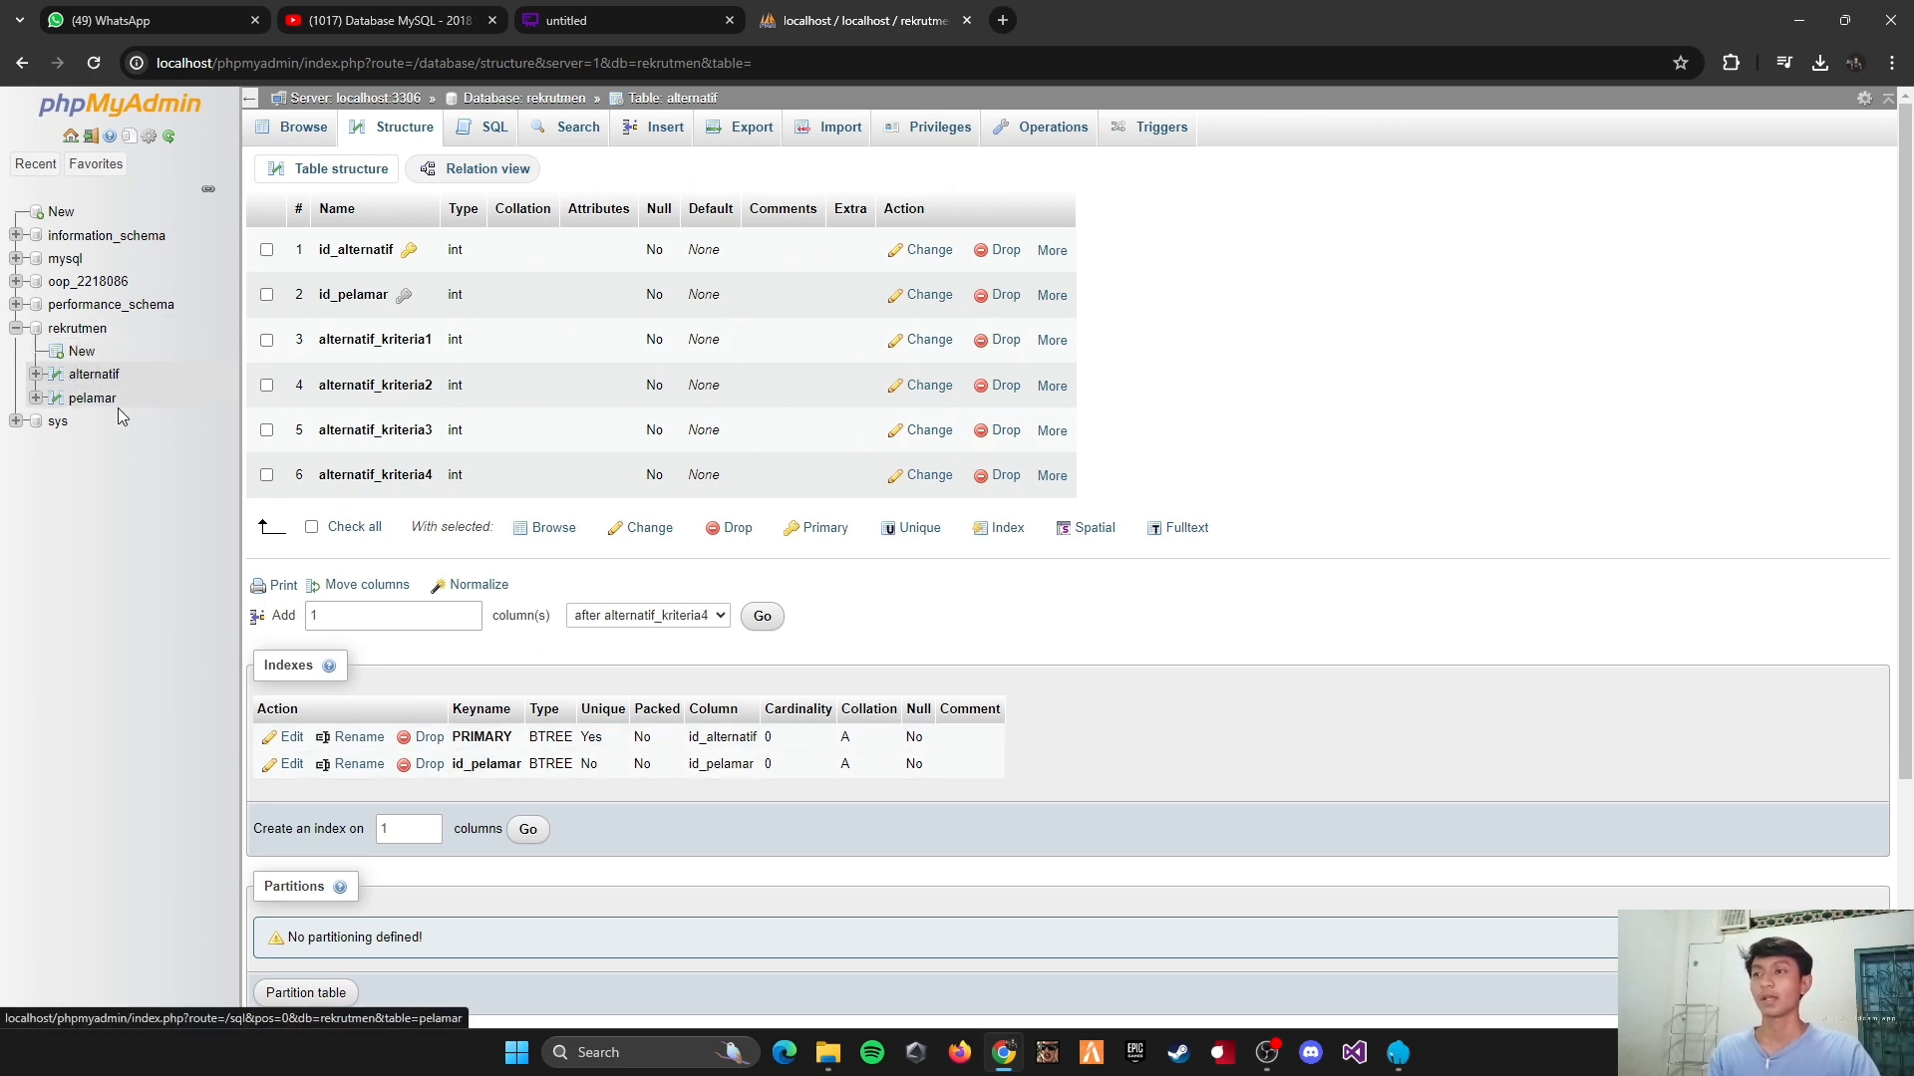
Step: Check the diagram for the next table, start a new table in the rekrutmen database, and name it normalisasi
{"action": "left_click", "coordinate": [546, 22]}
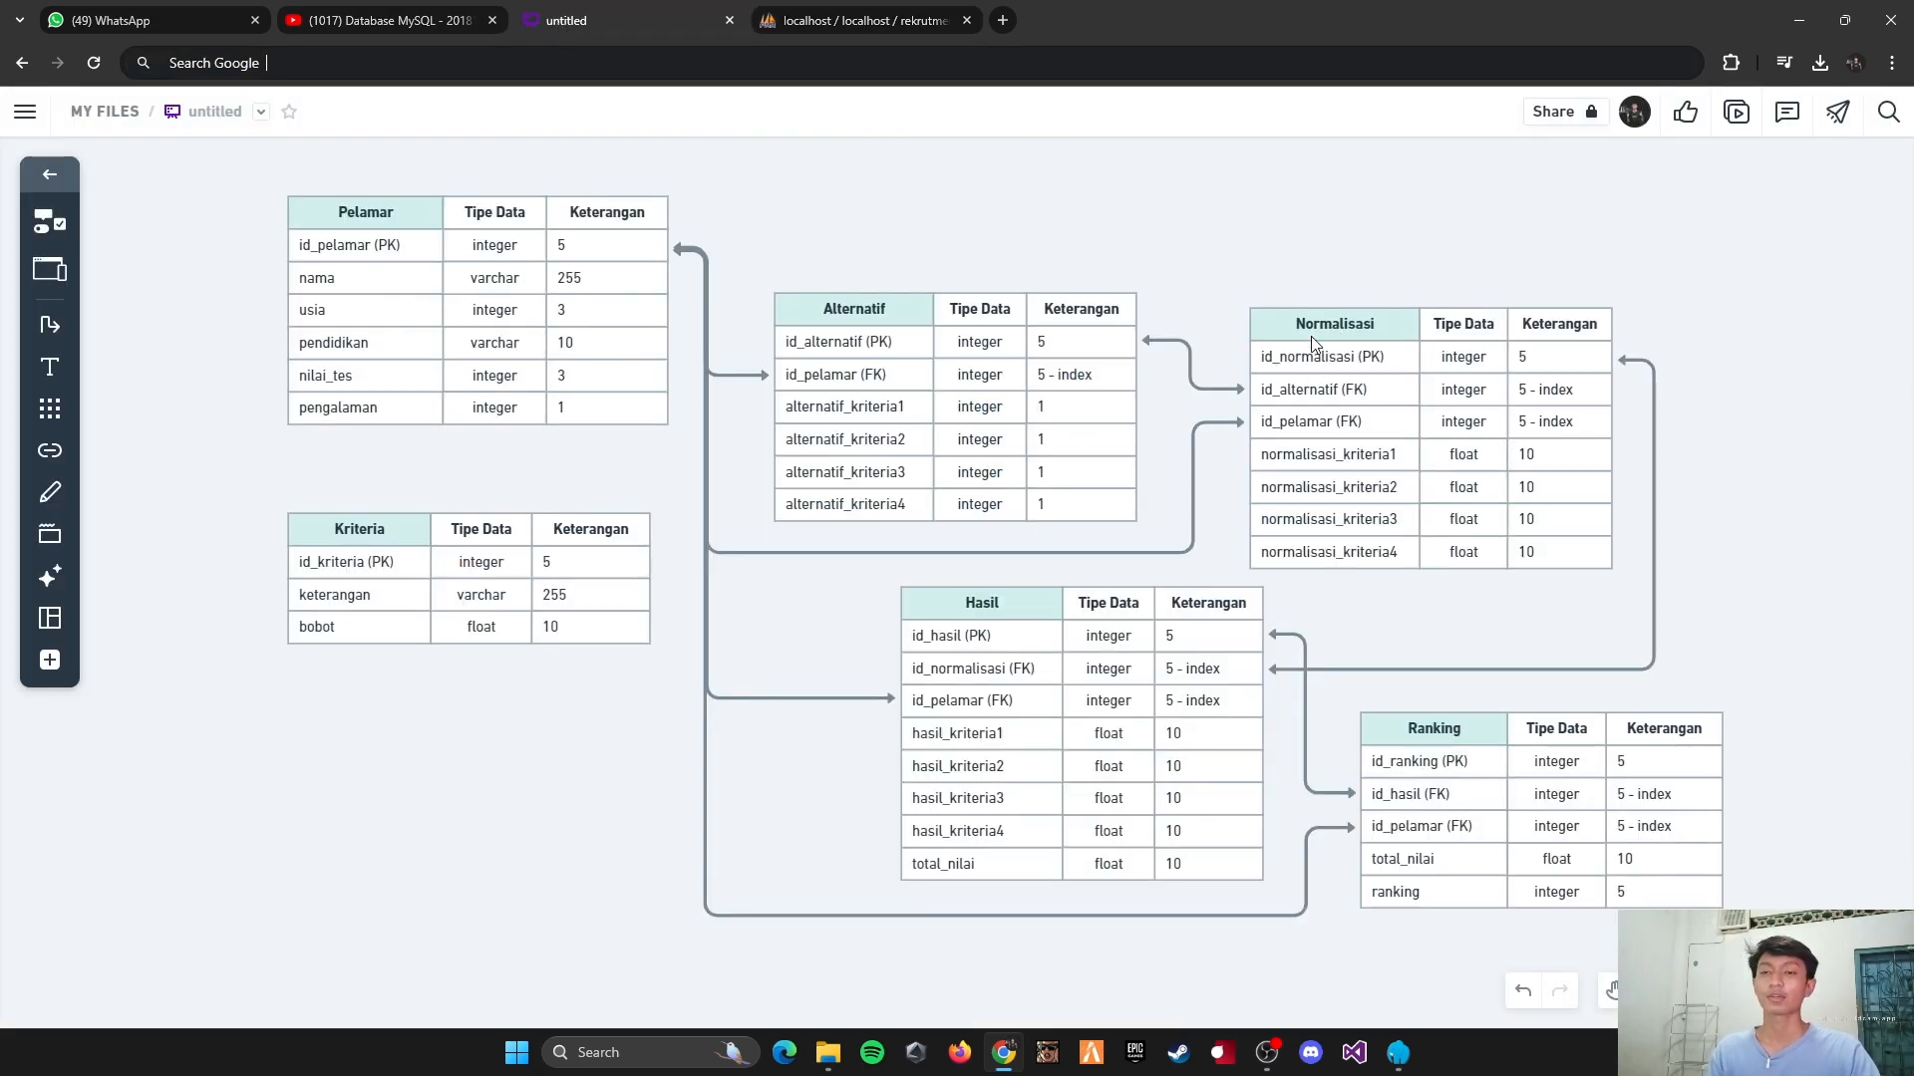
{"action": "left_click", "coordinate": [829, 22]}
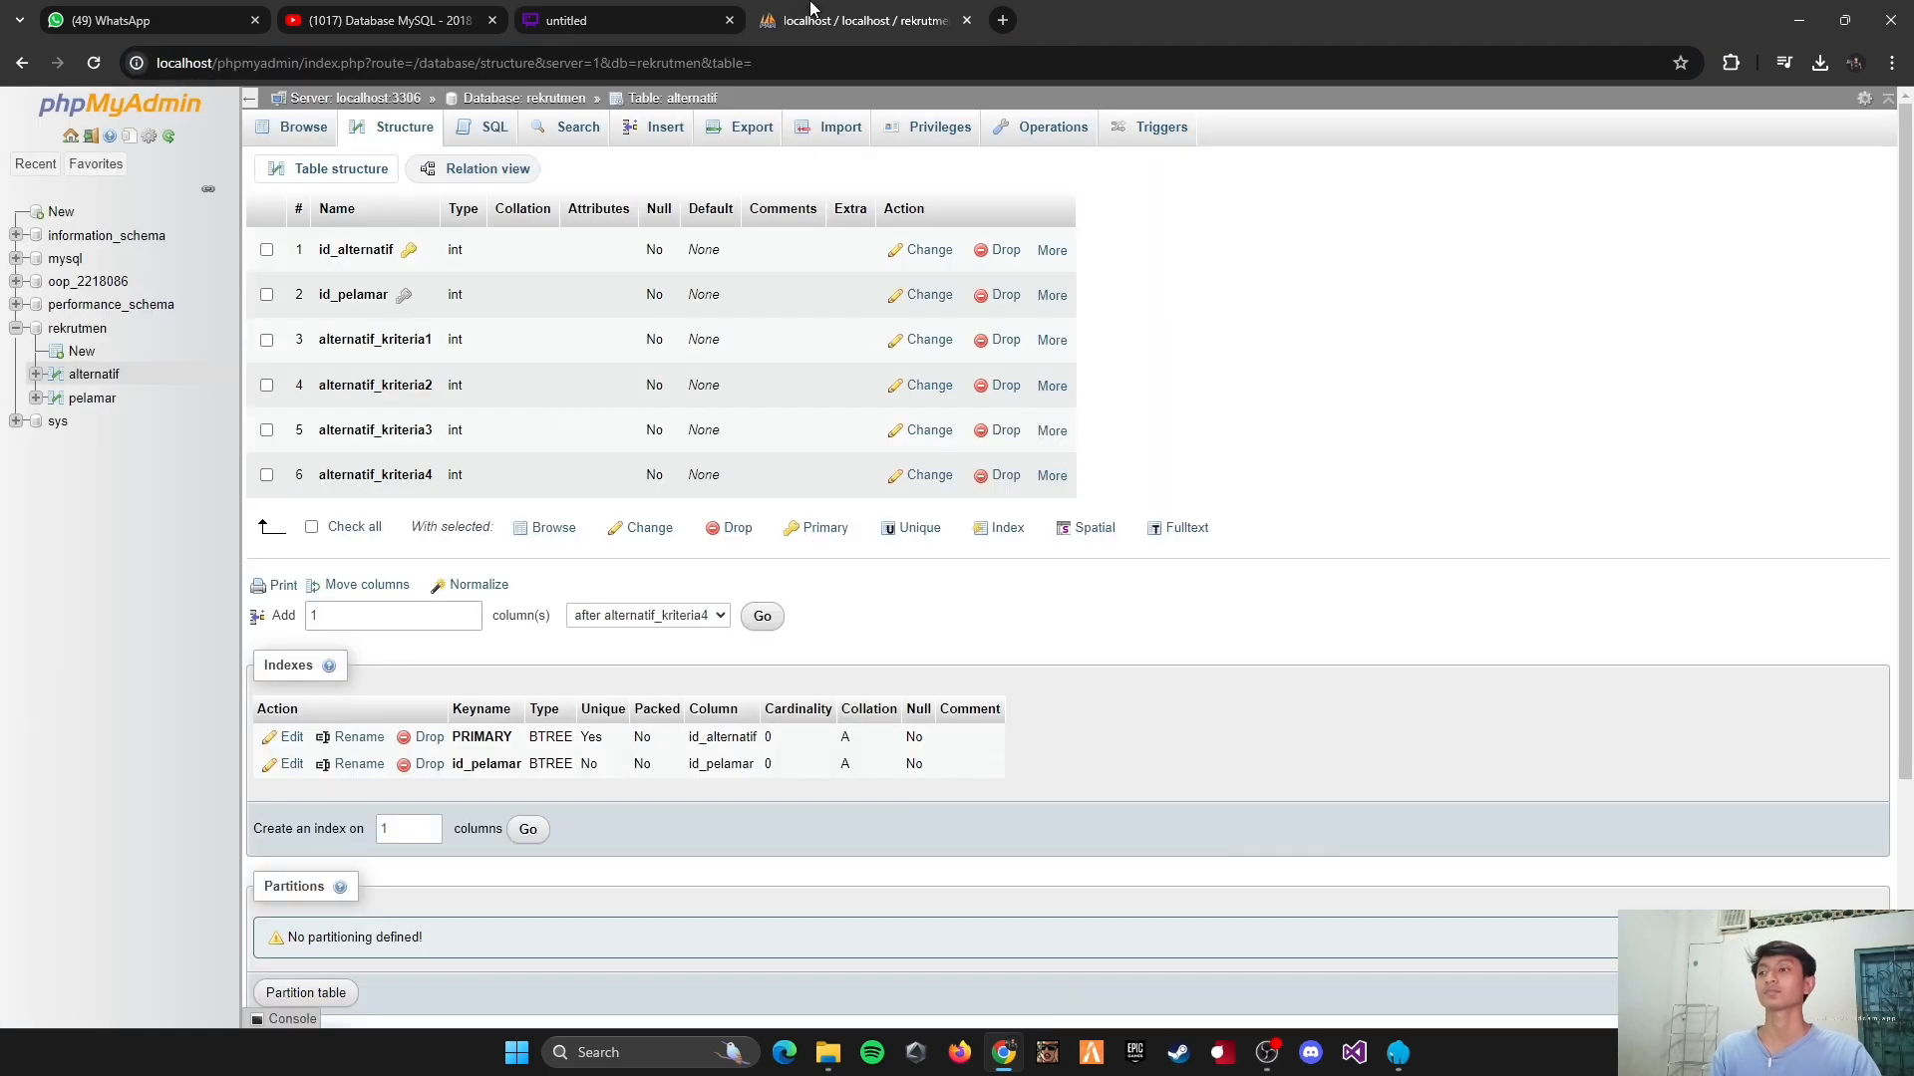
{"action": "left_click", "coordinate": [83, 354]}
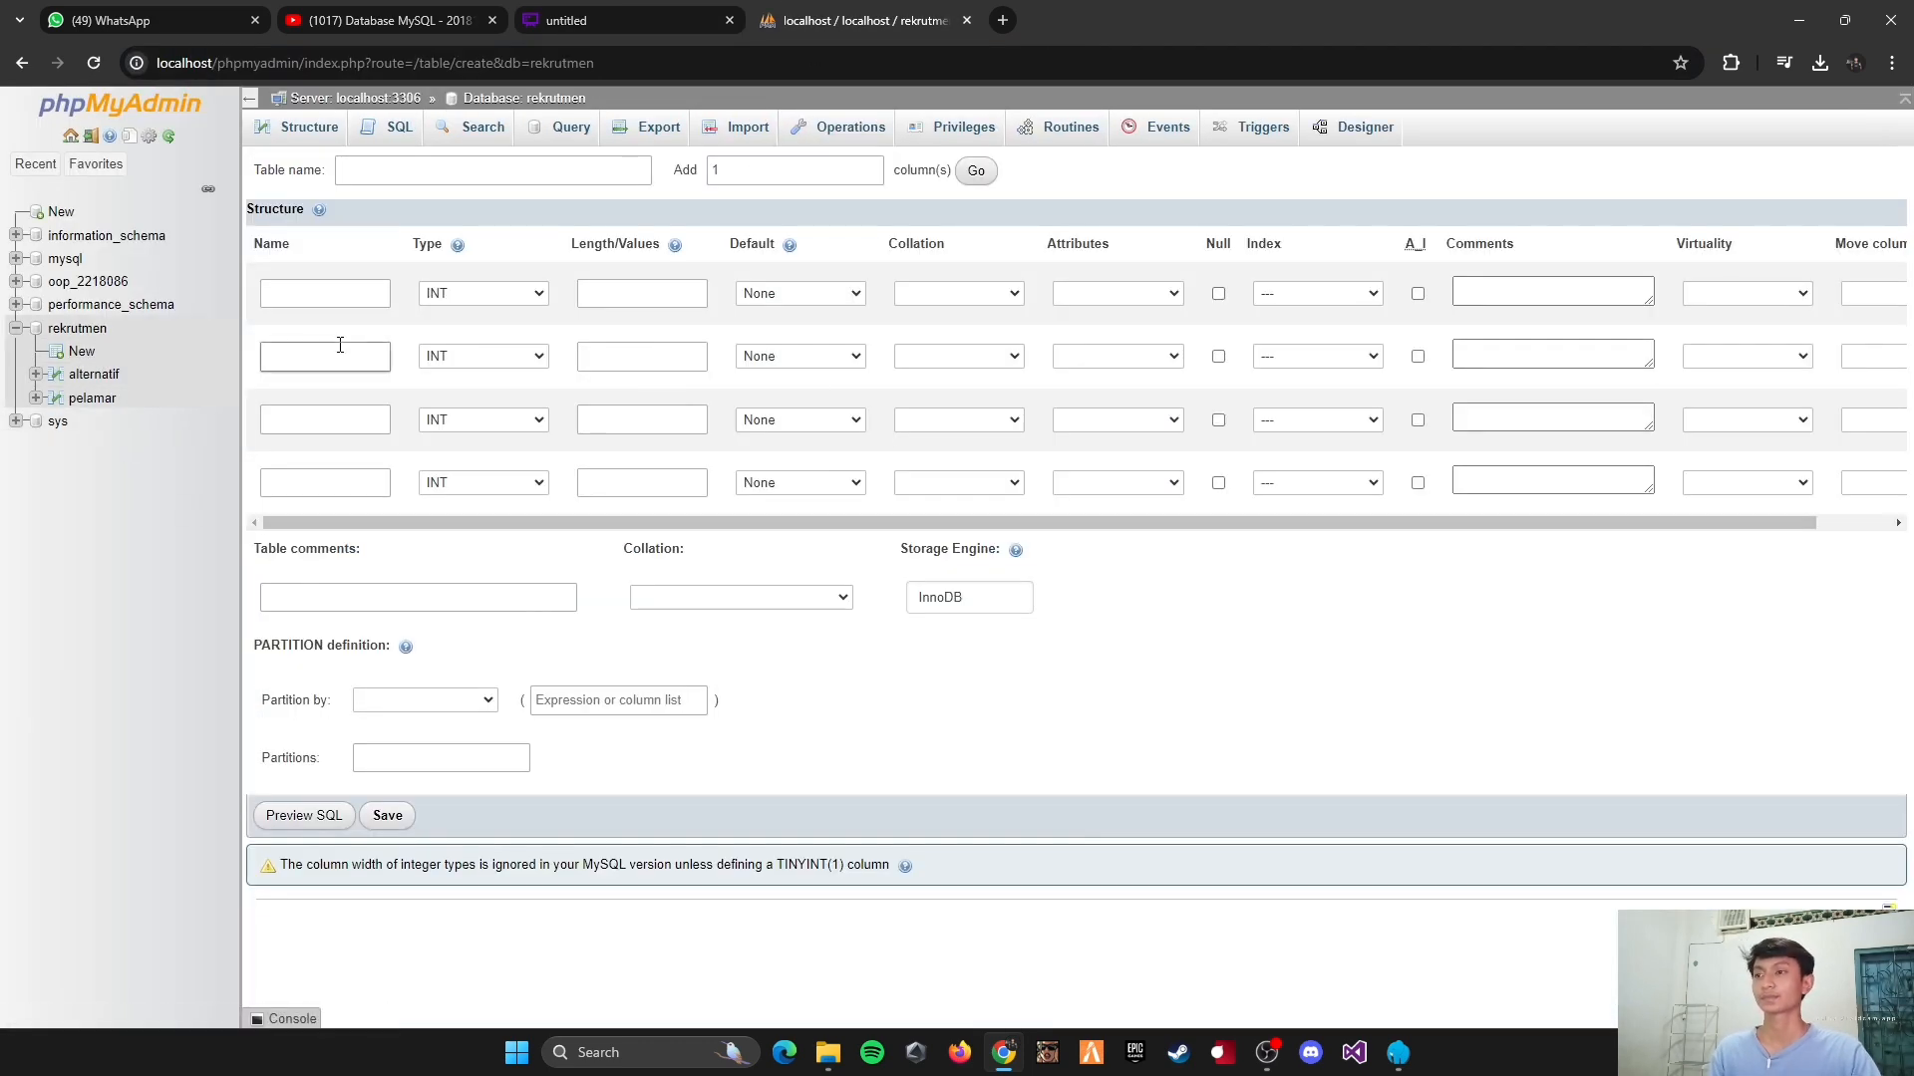
{"action": "left_click", "coordinate": [436, 171]}
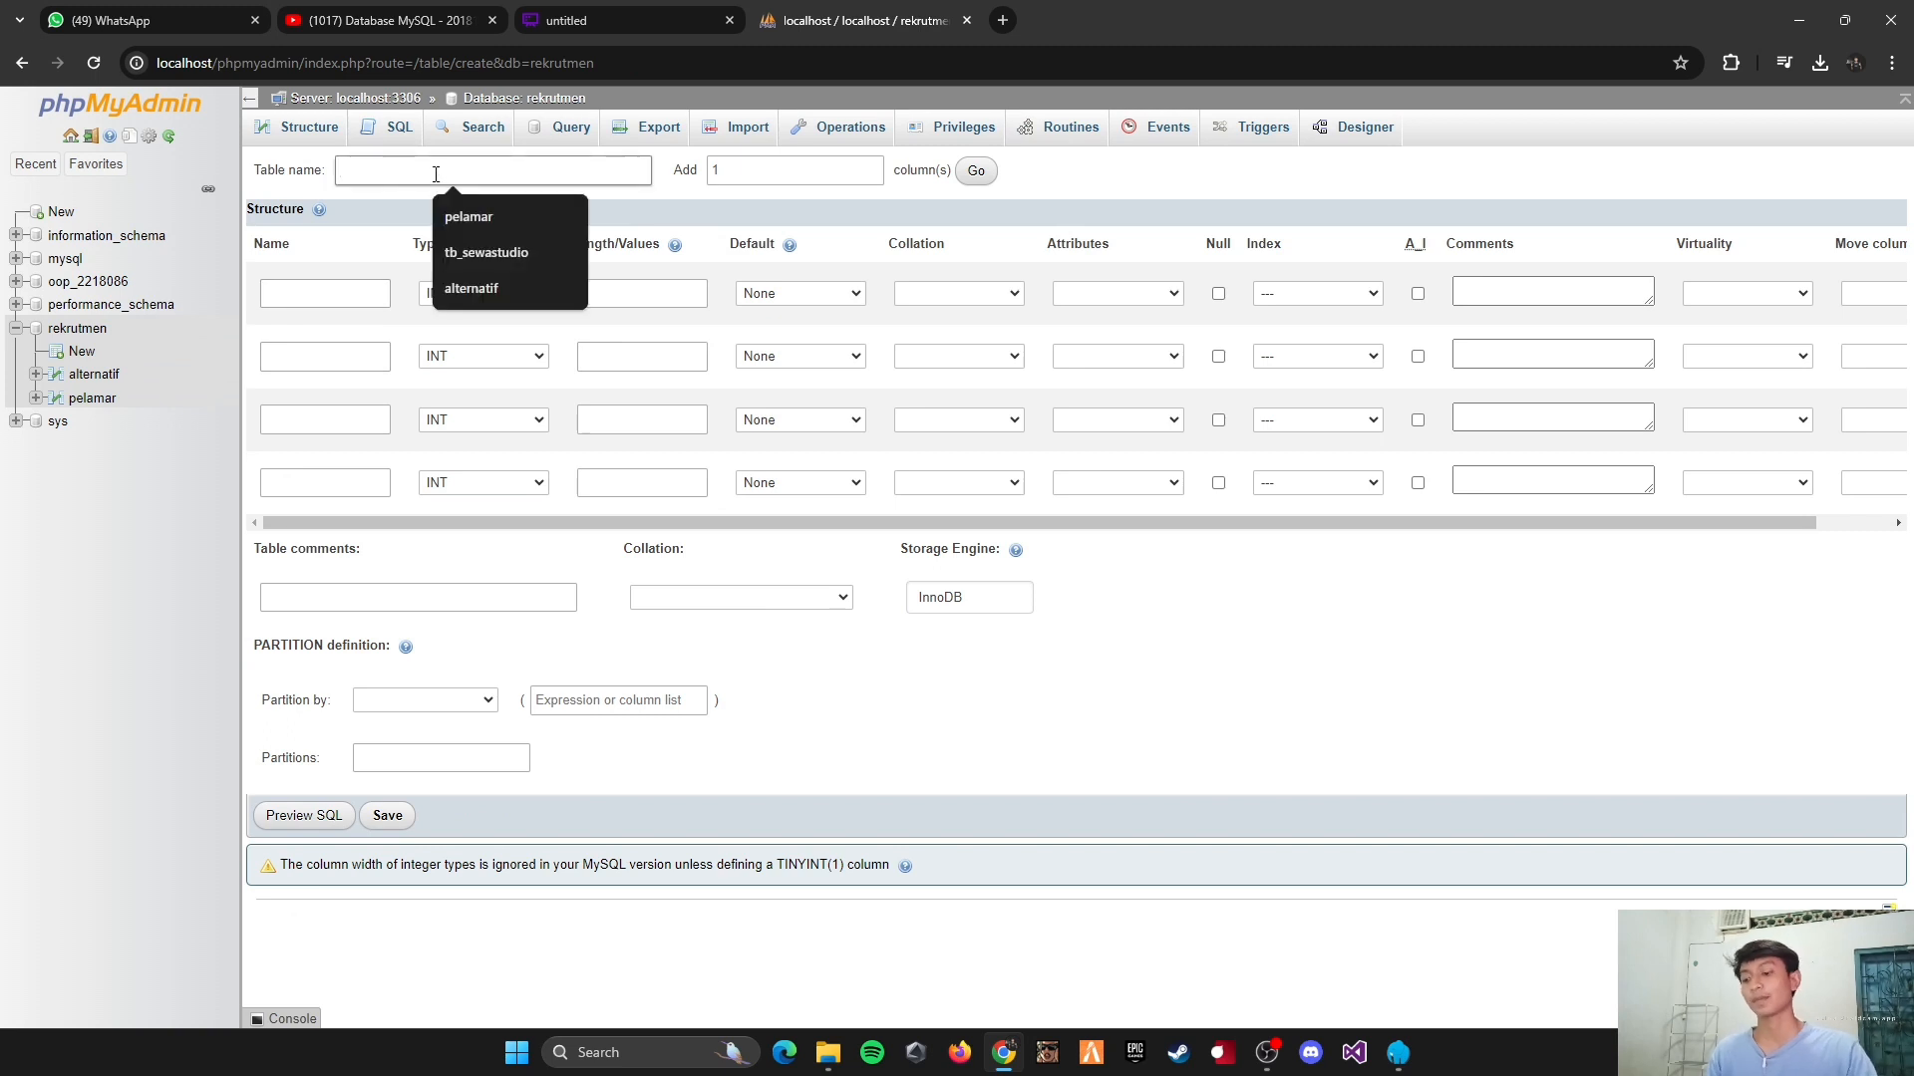
{"action": "type", "text": "normalisa"}
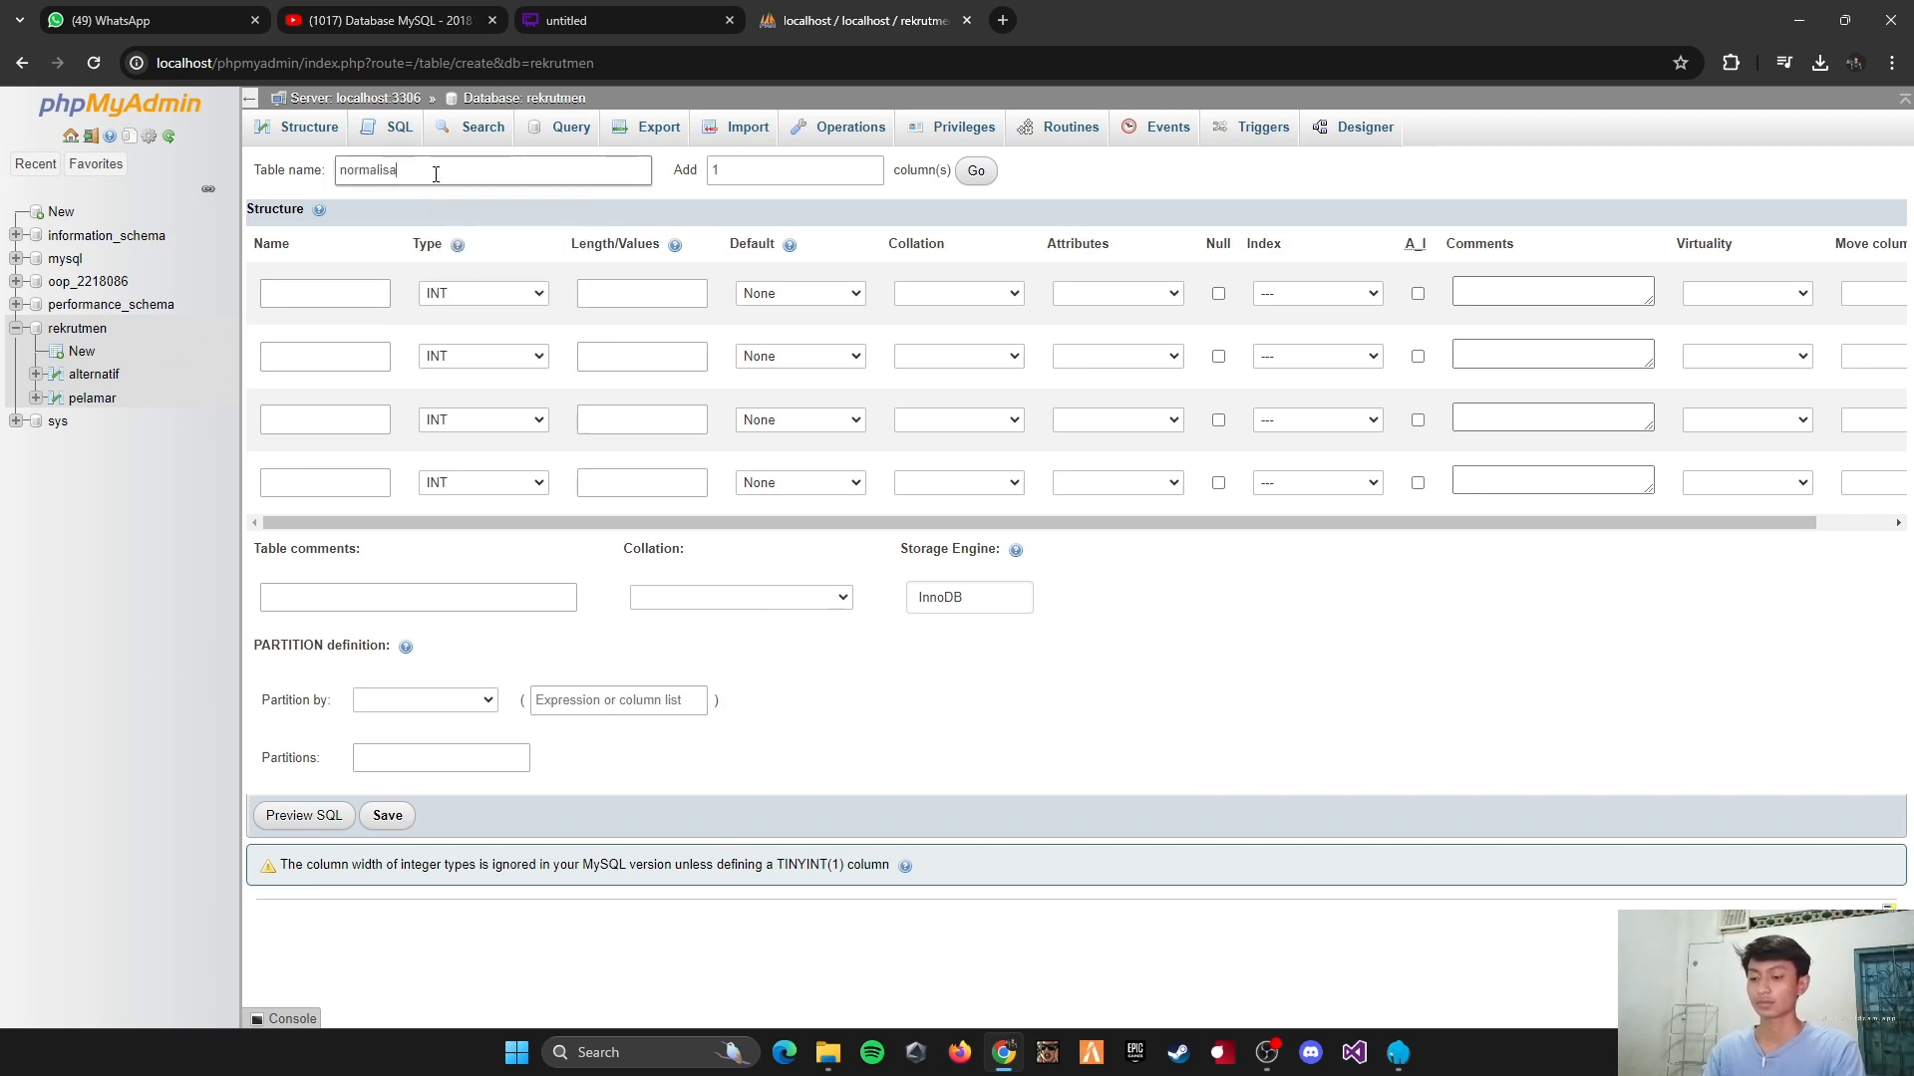
{"action": "type", "text": "si"}
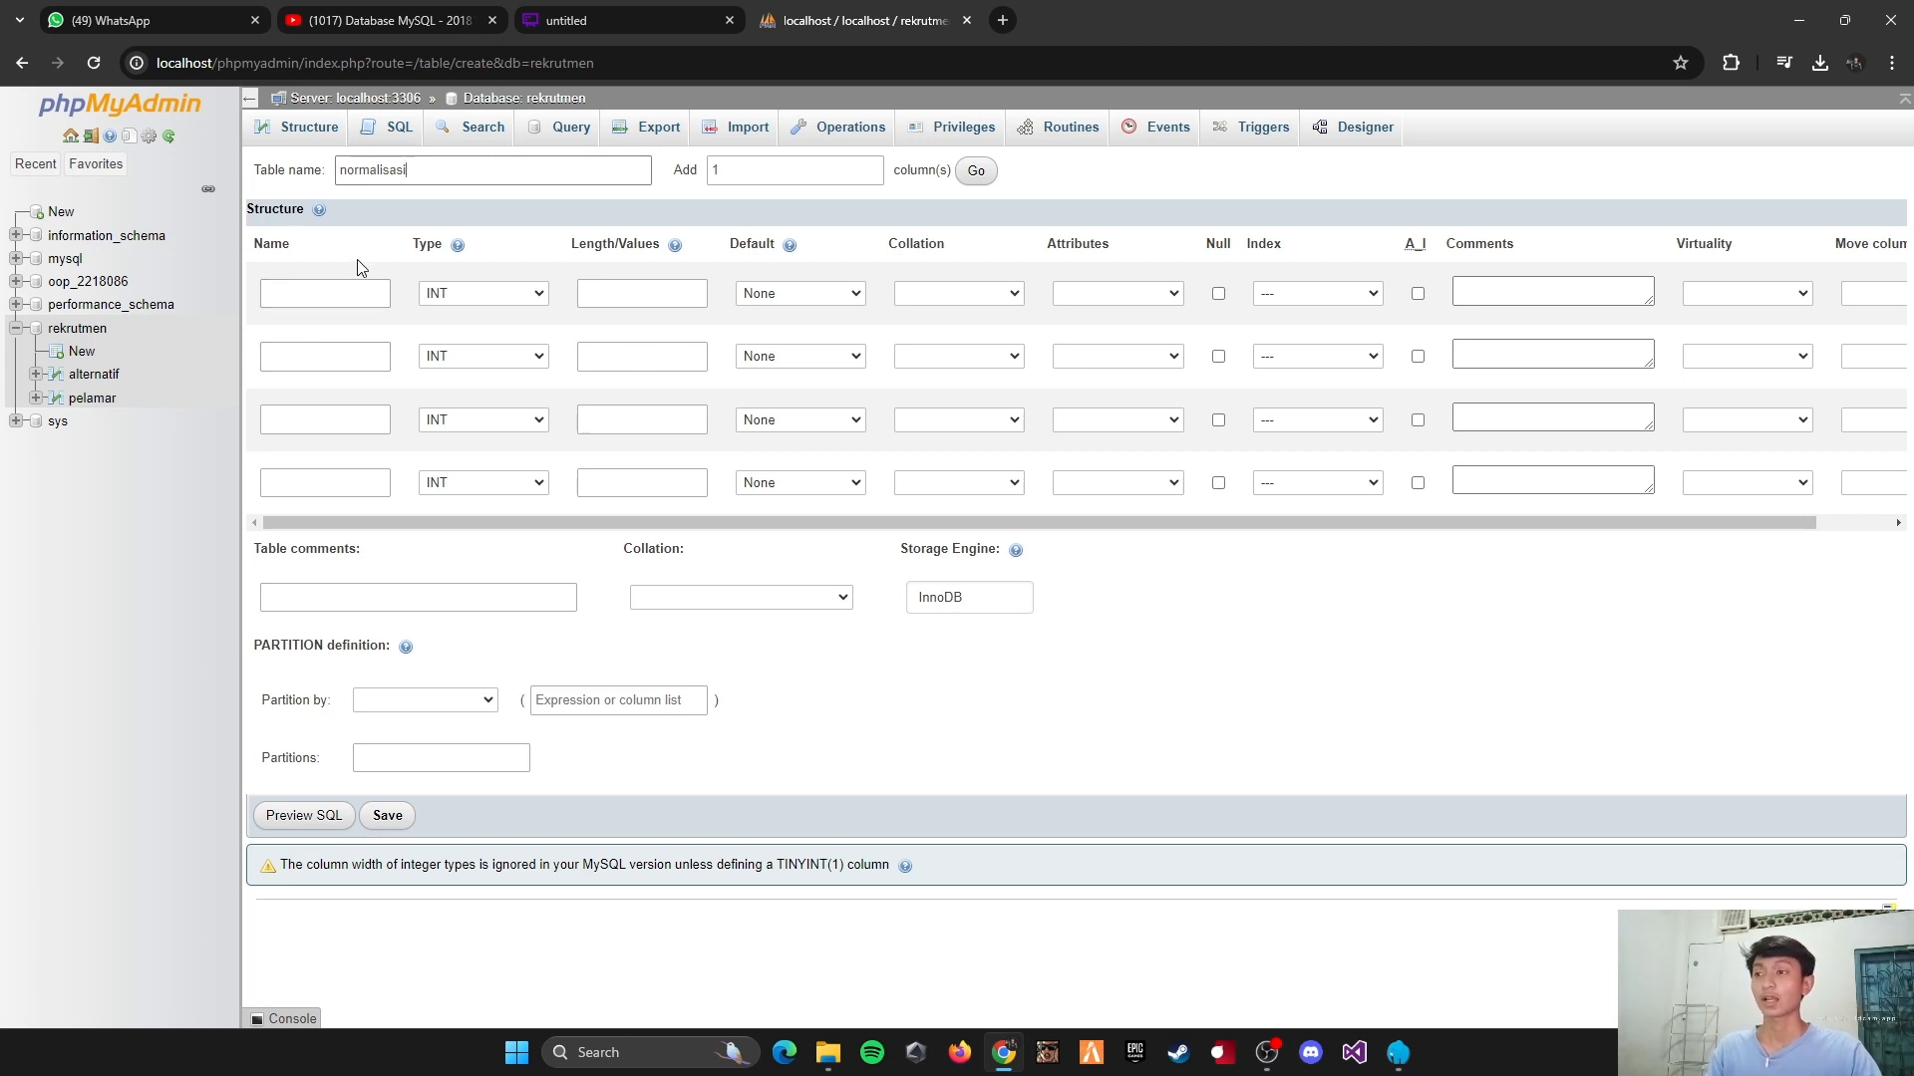
Step: Define the first column of the normalisasi table as id_normalisasi, type INT, with length 5 and a PRIMARY index
{"action": "left_click", "coordinate": [349, 291]}
{"action": "type", "text": "id"}
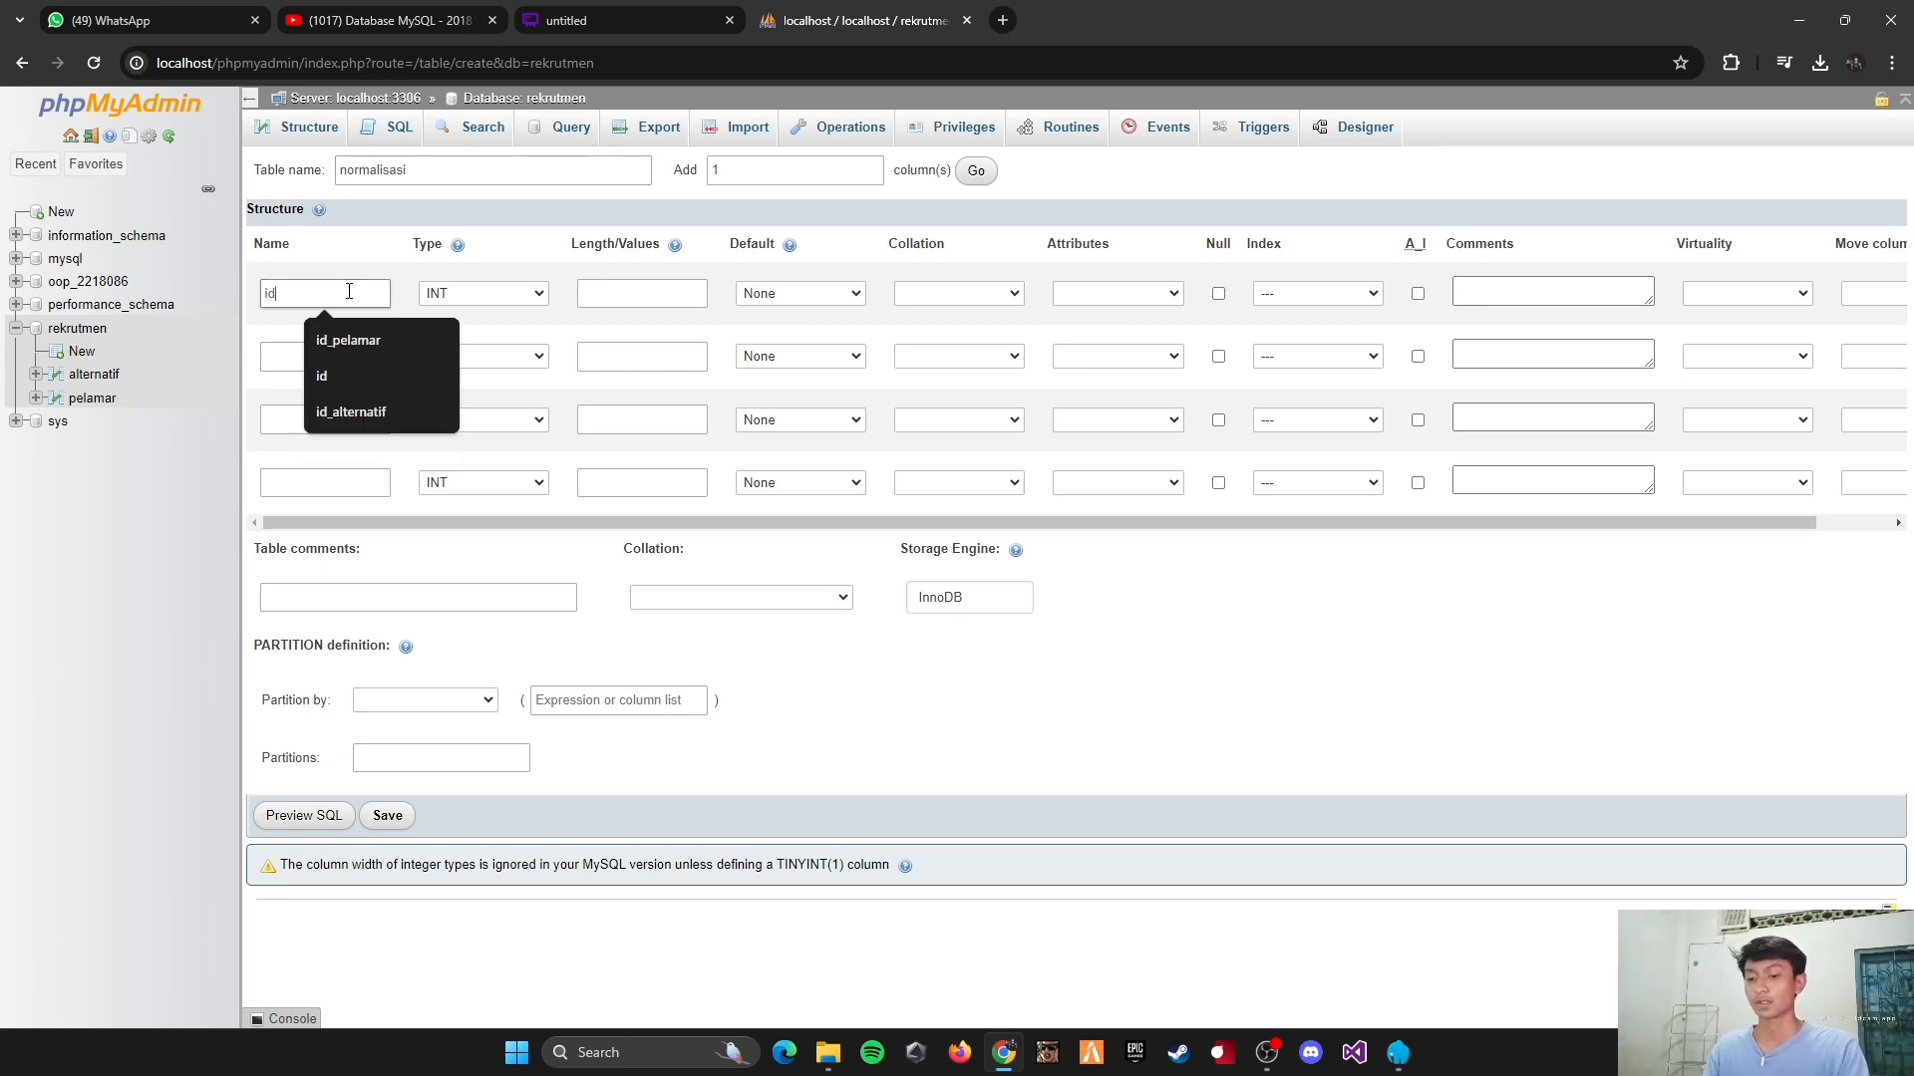
{"action": "type", "text": "_normalis"}
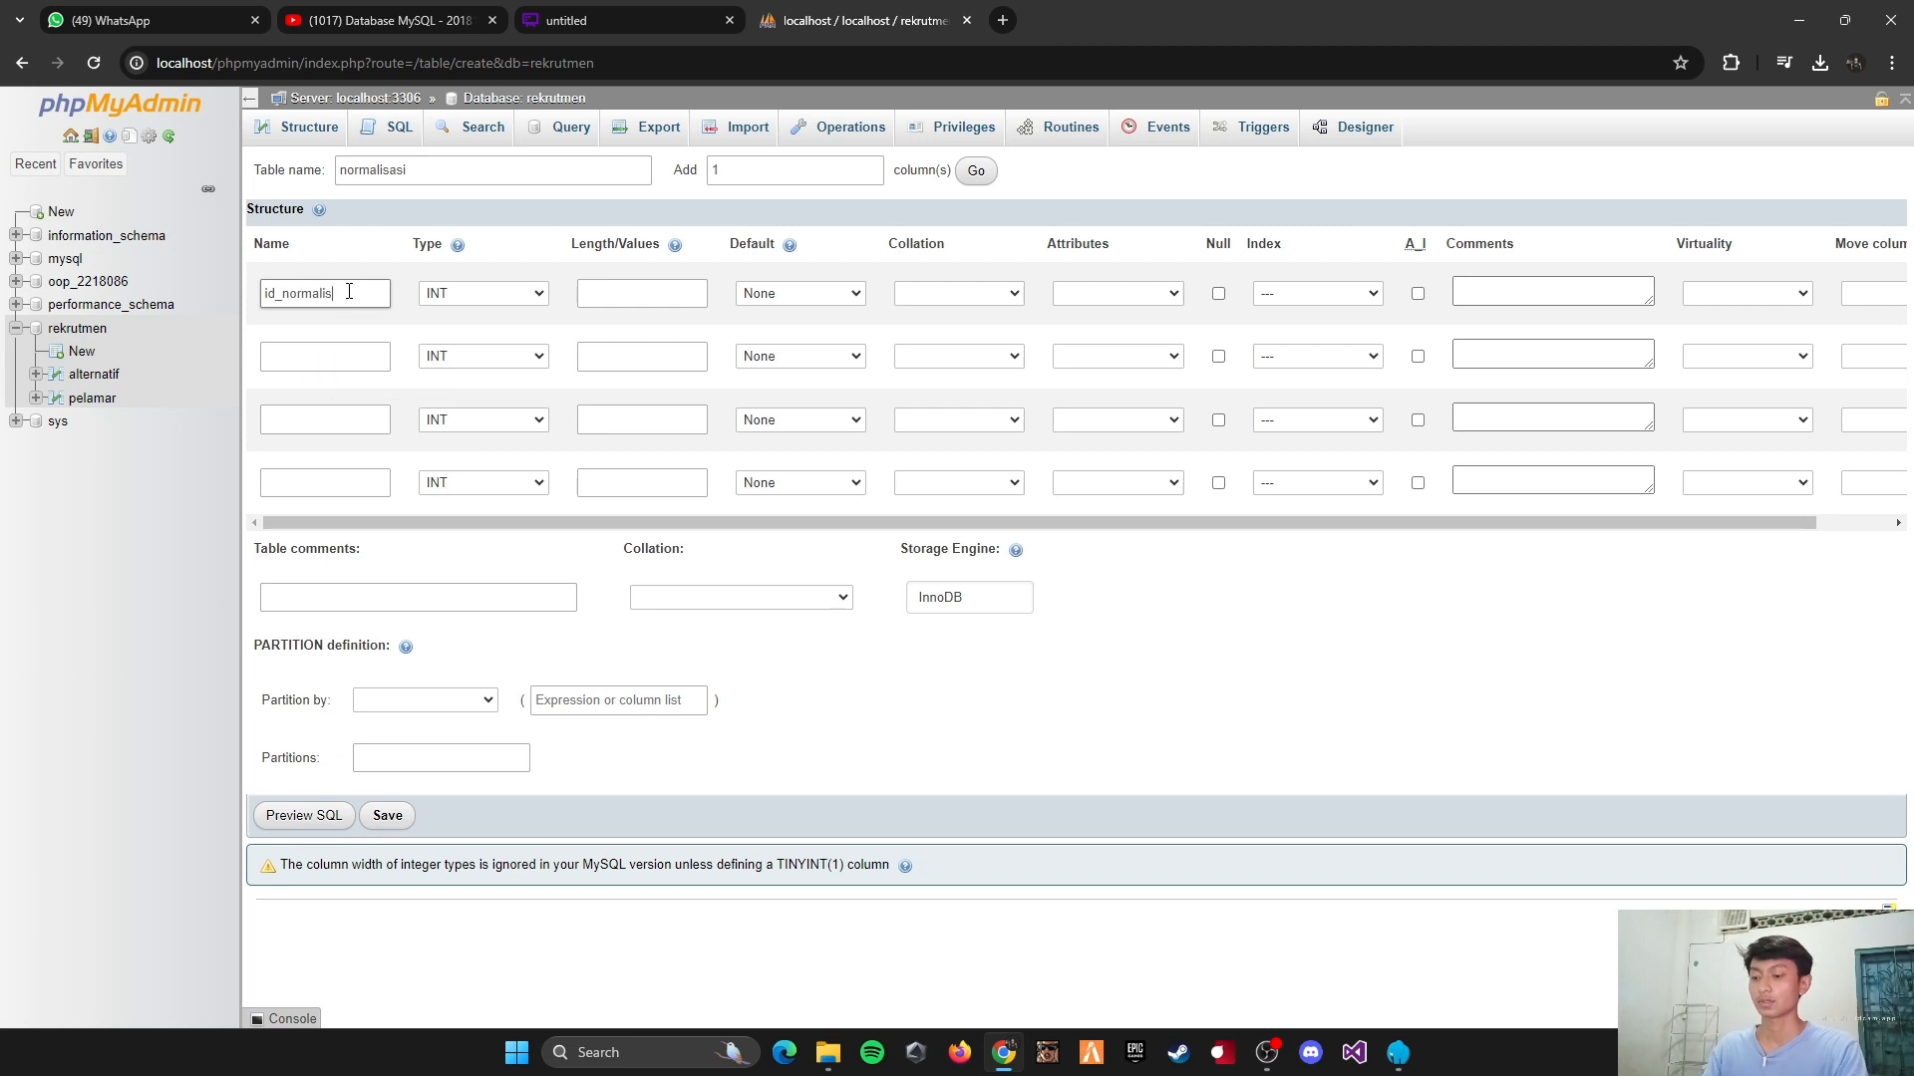
{"action": "type", "text": "asi"}
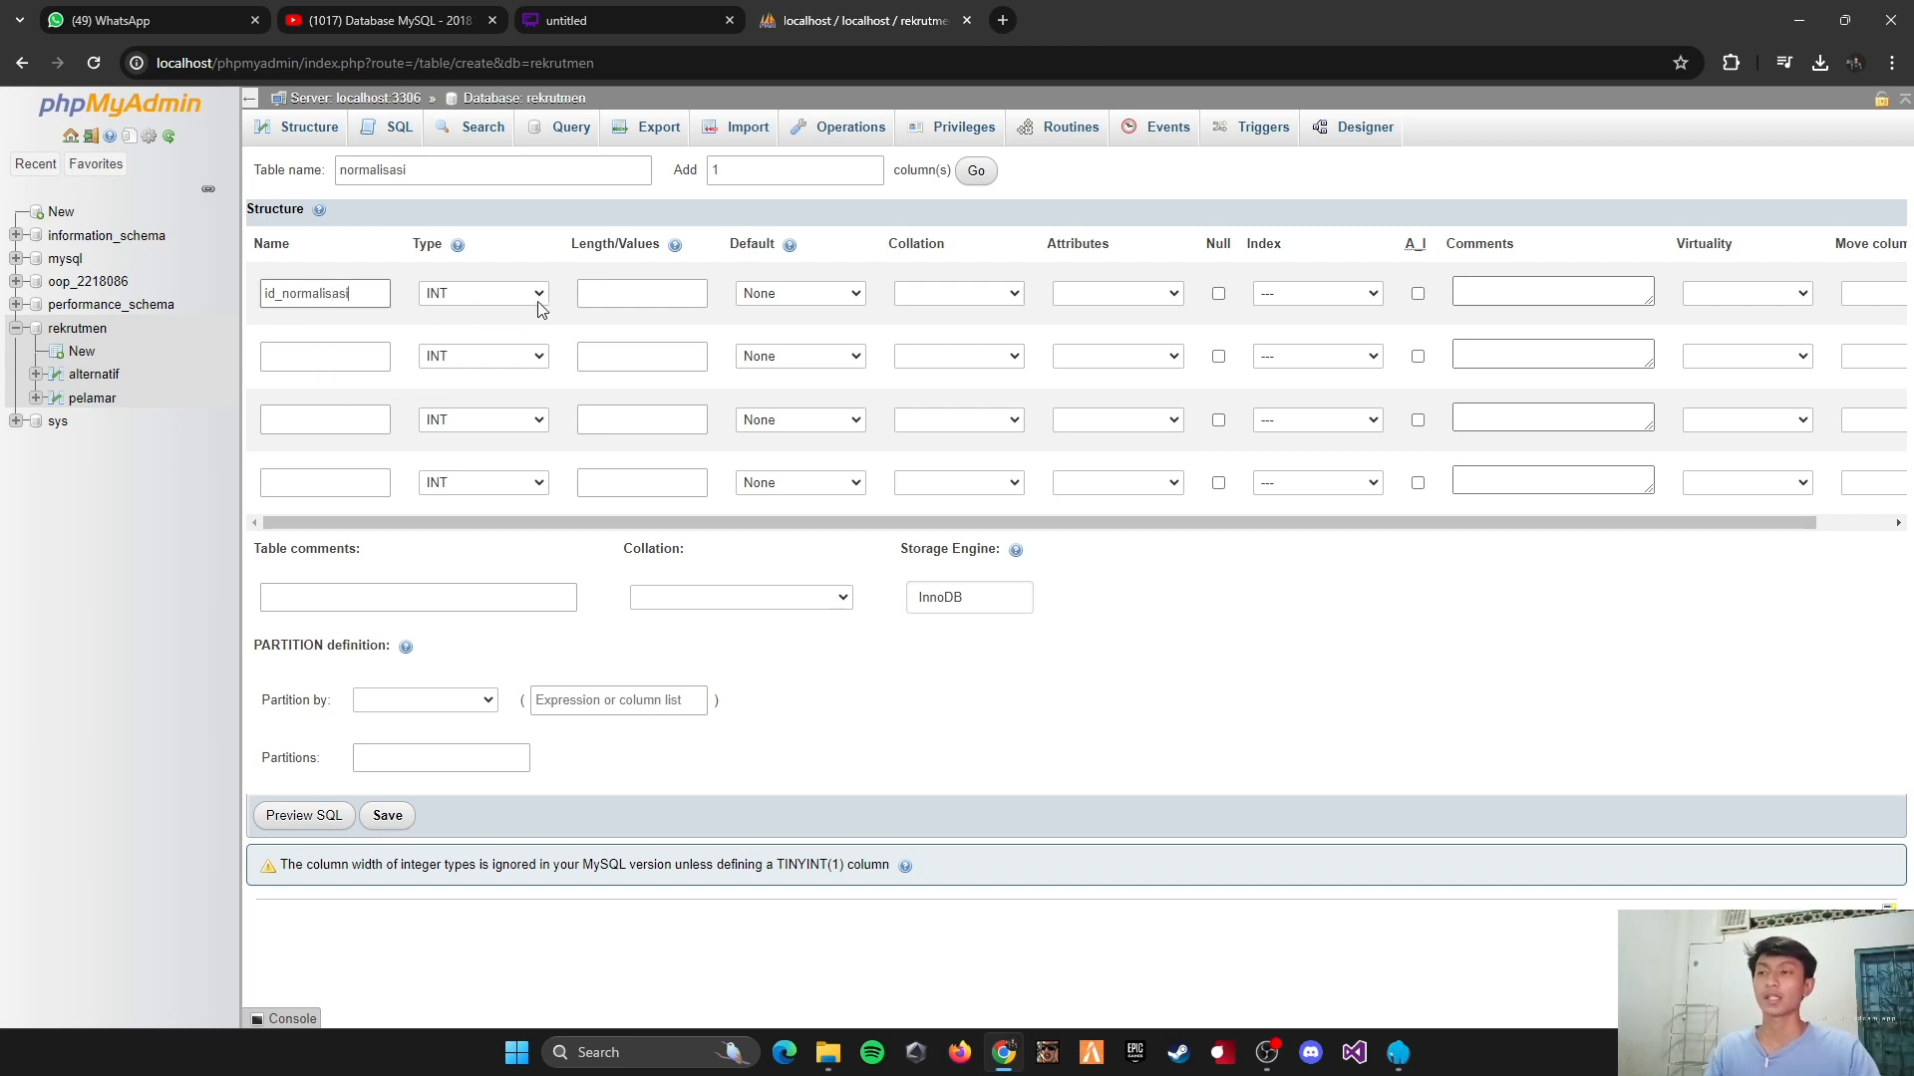
{"action": "left_click", "coordinate": [612, 295]}
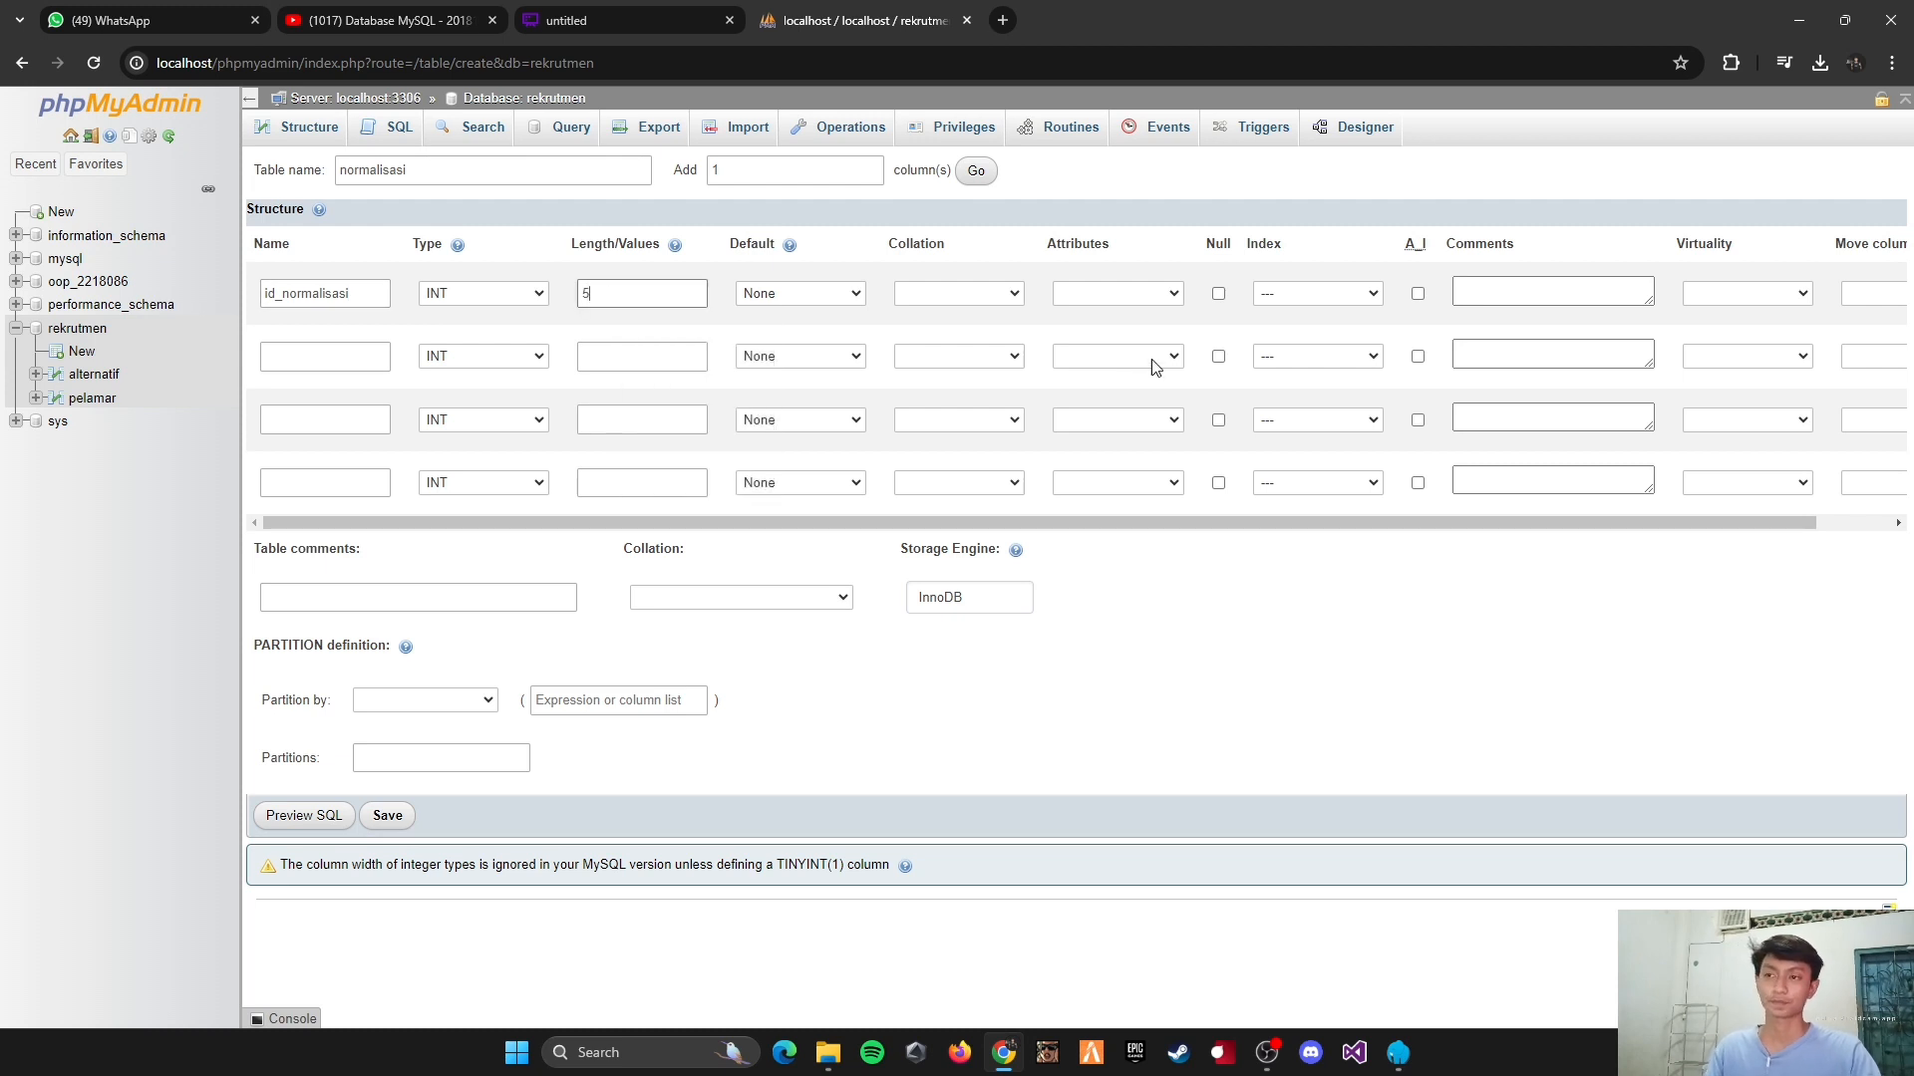
{"action": "left_click", "coordinate": [1320, 295]}
{"action": "left_click", "coordinate": [1313, 327]}
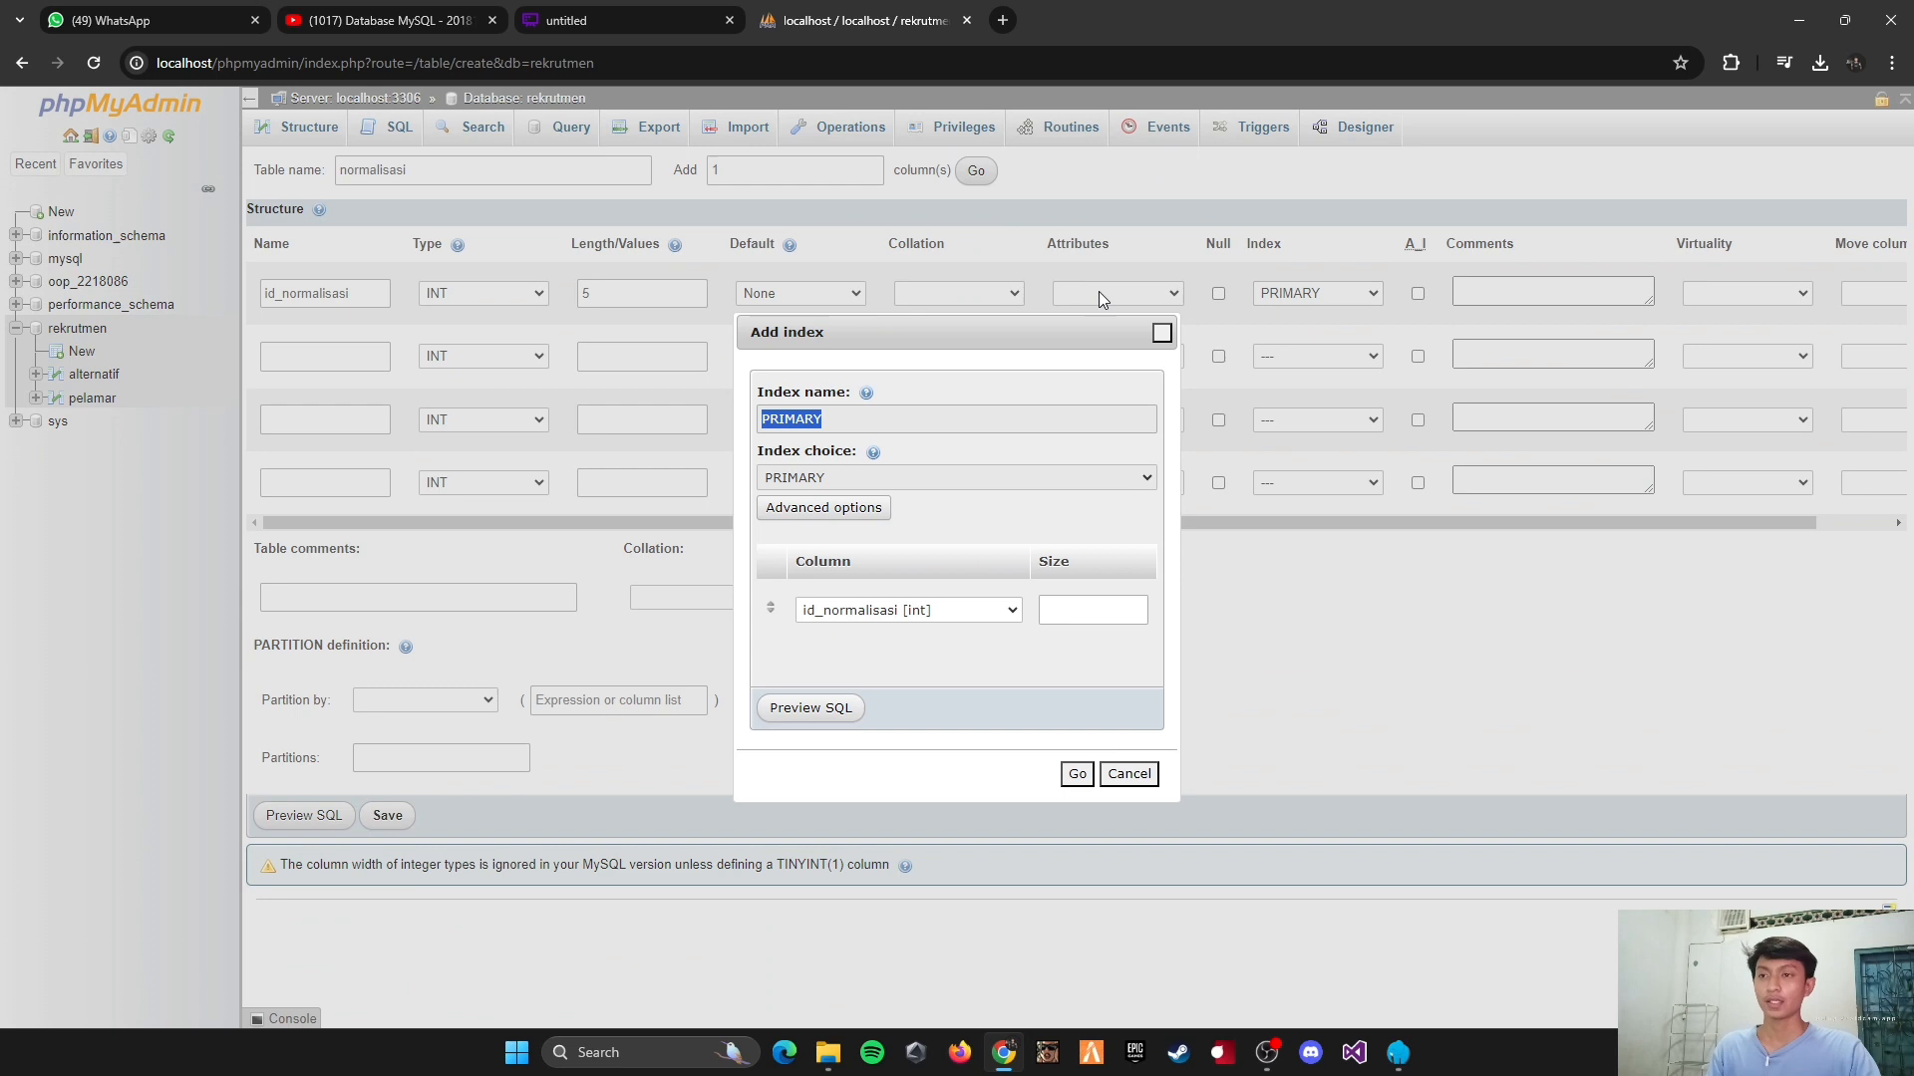
{"action": "left_click", "coordinate": [1077, 773]}
Step: Define the second column of the normalisasi table as id_alternatif, type INT, with length 5 and an INDEX index
{"action": "left_click", "coordinate": [336, 366]}
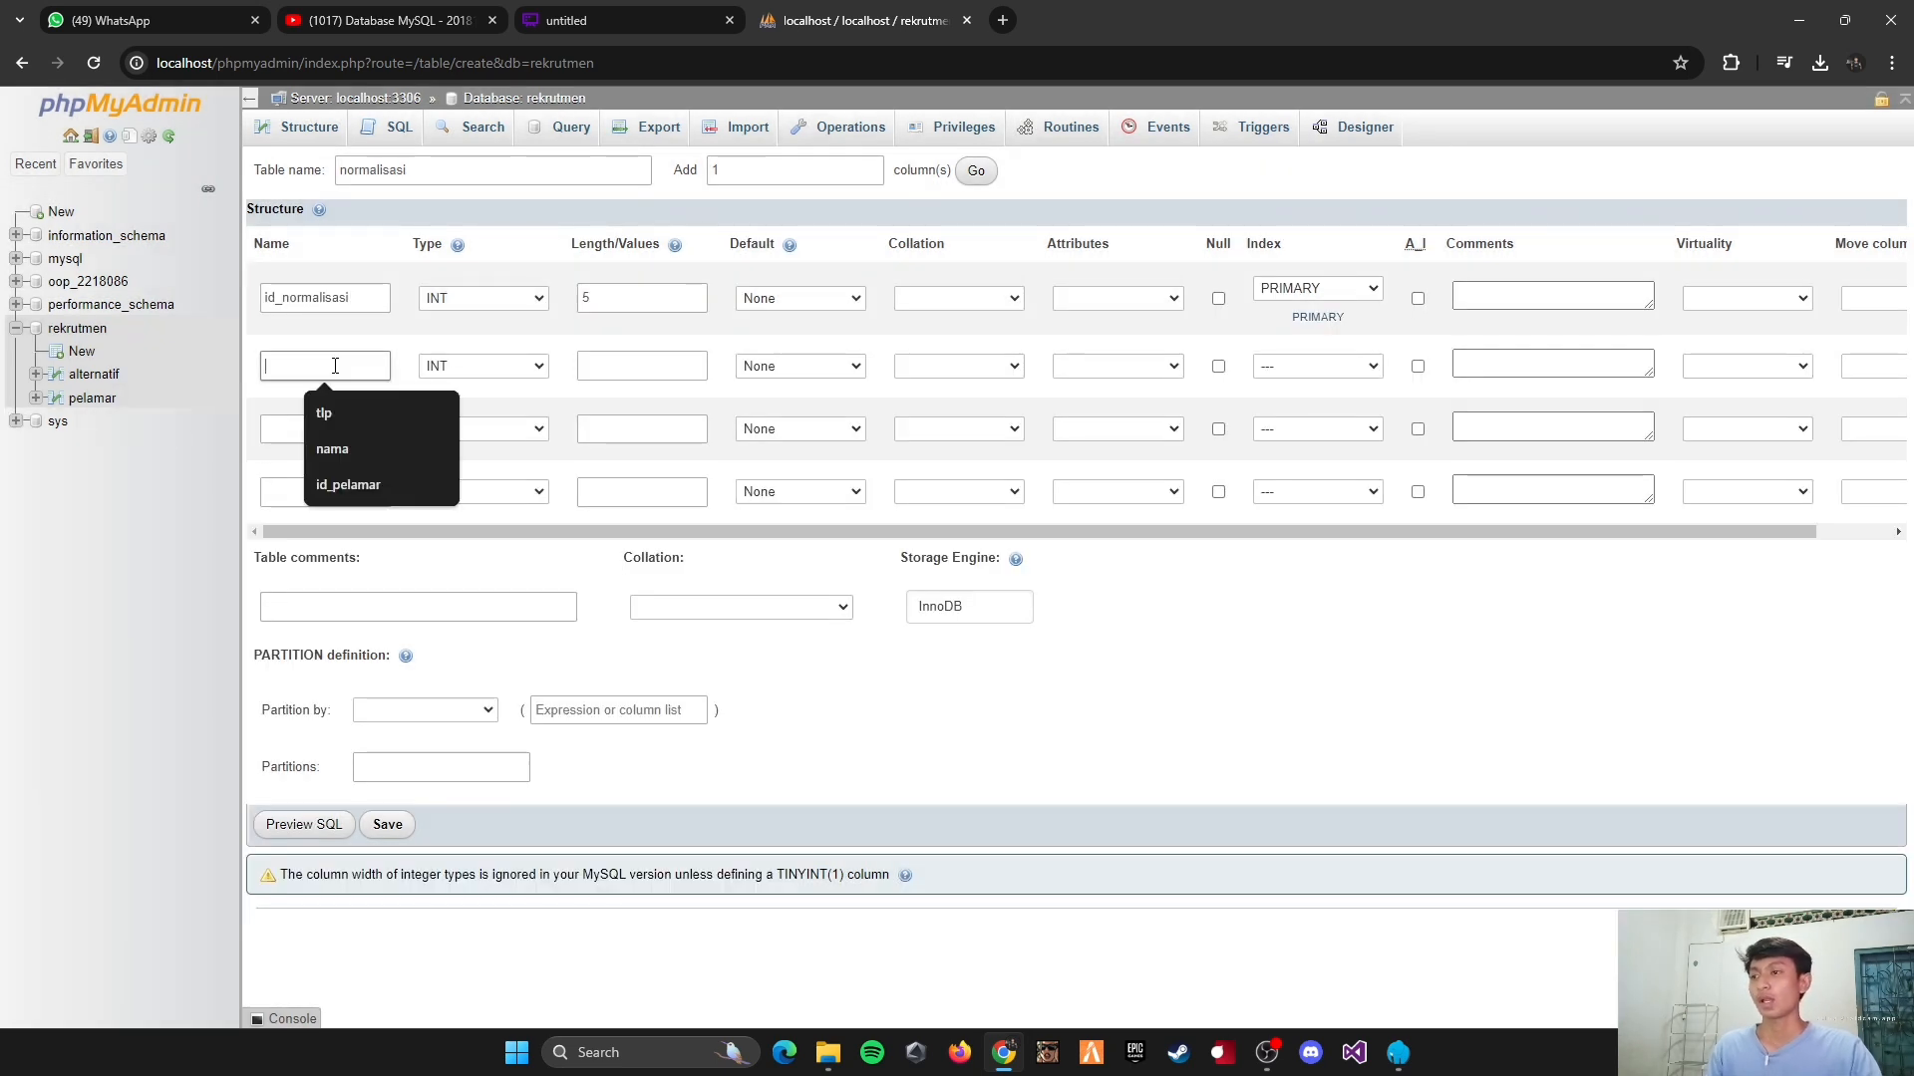
{"action": "type", "text": "id_"}
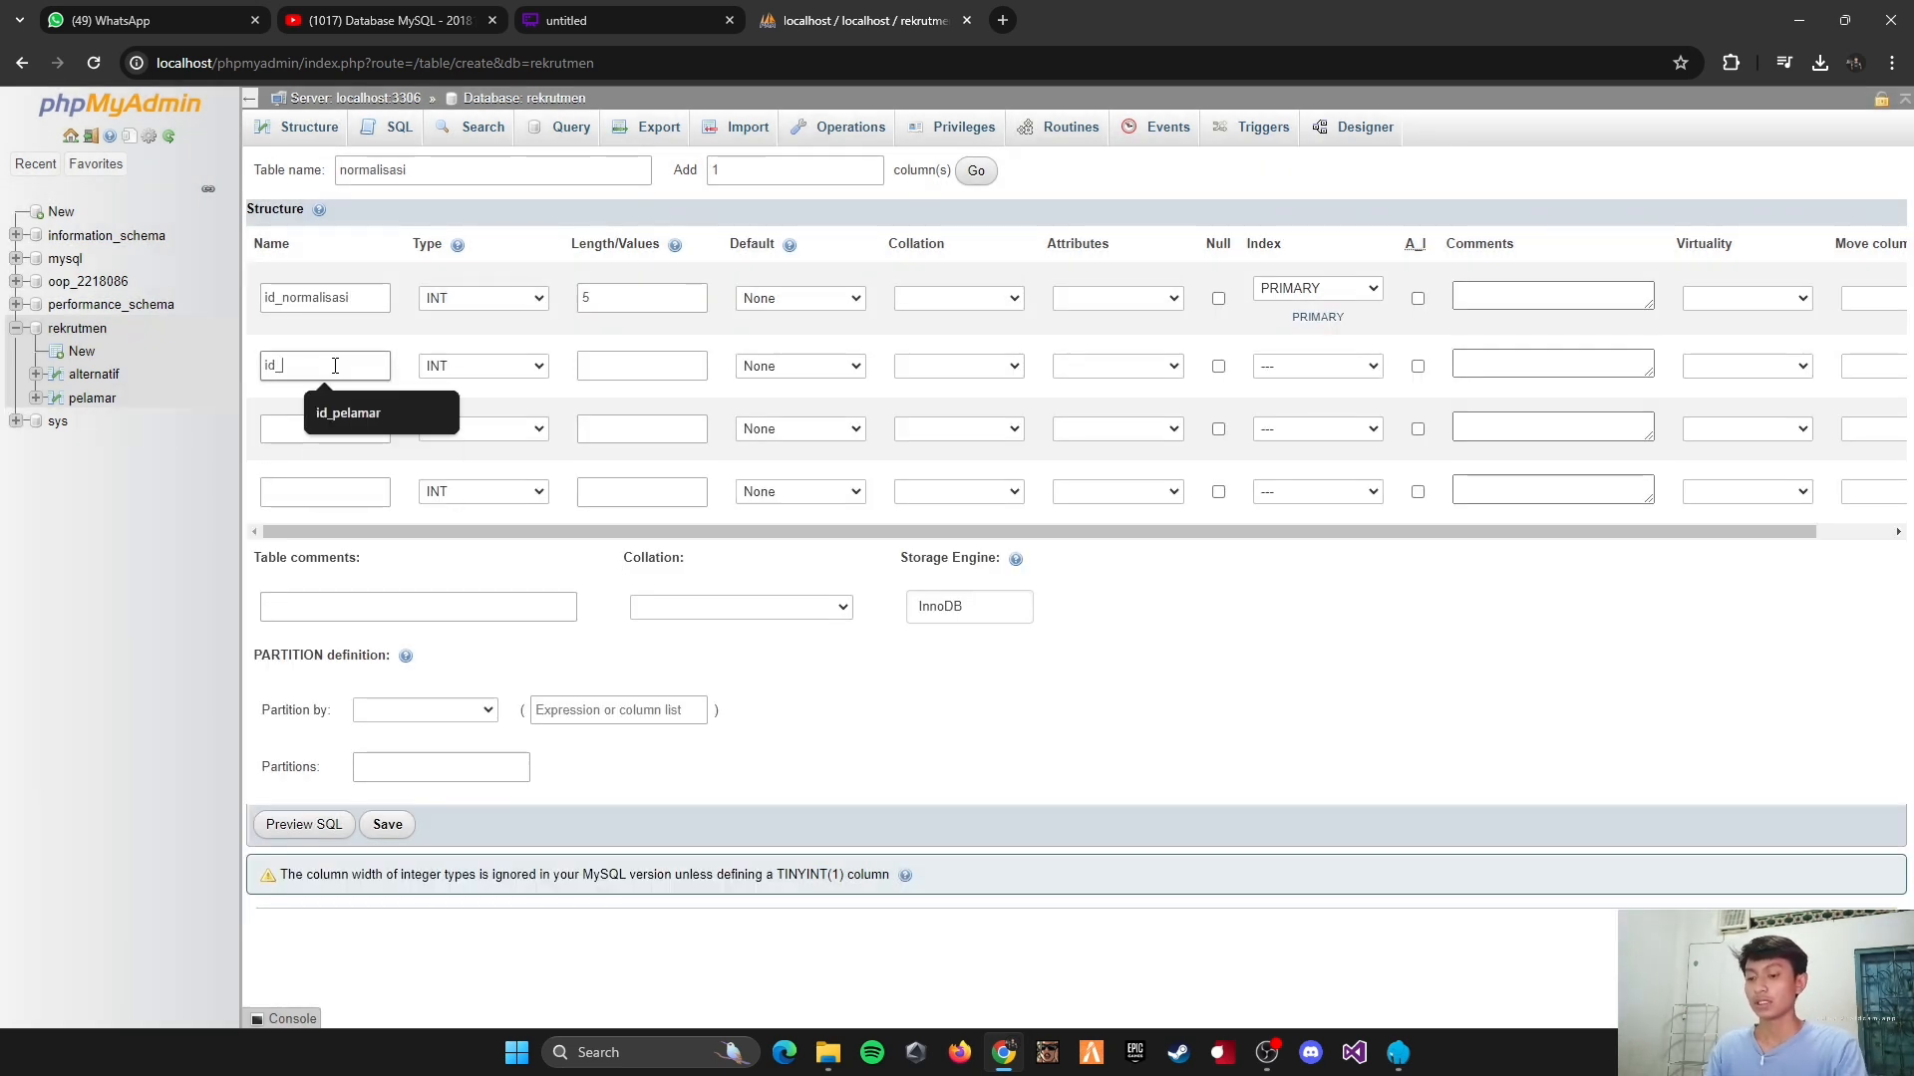
{"action": "type", "text": "alternatif"}
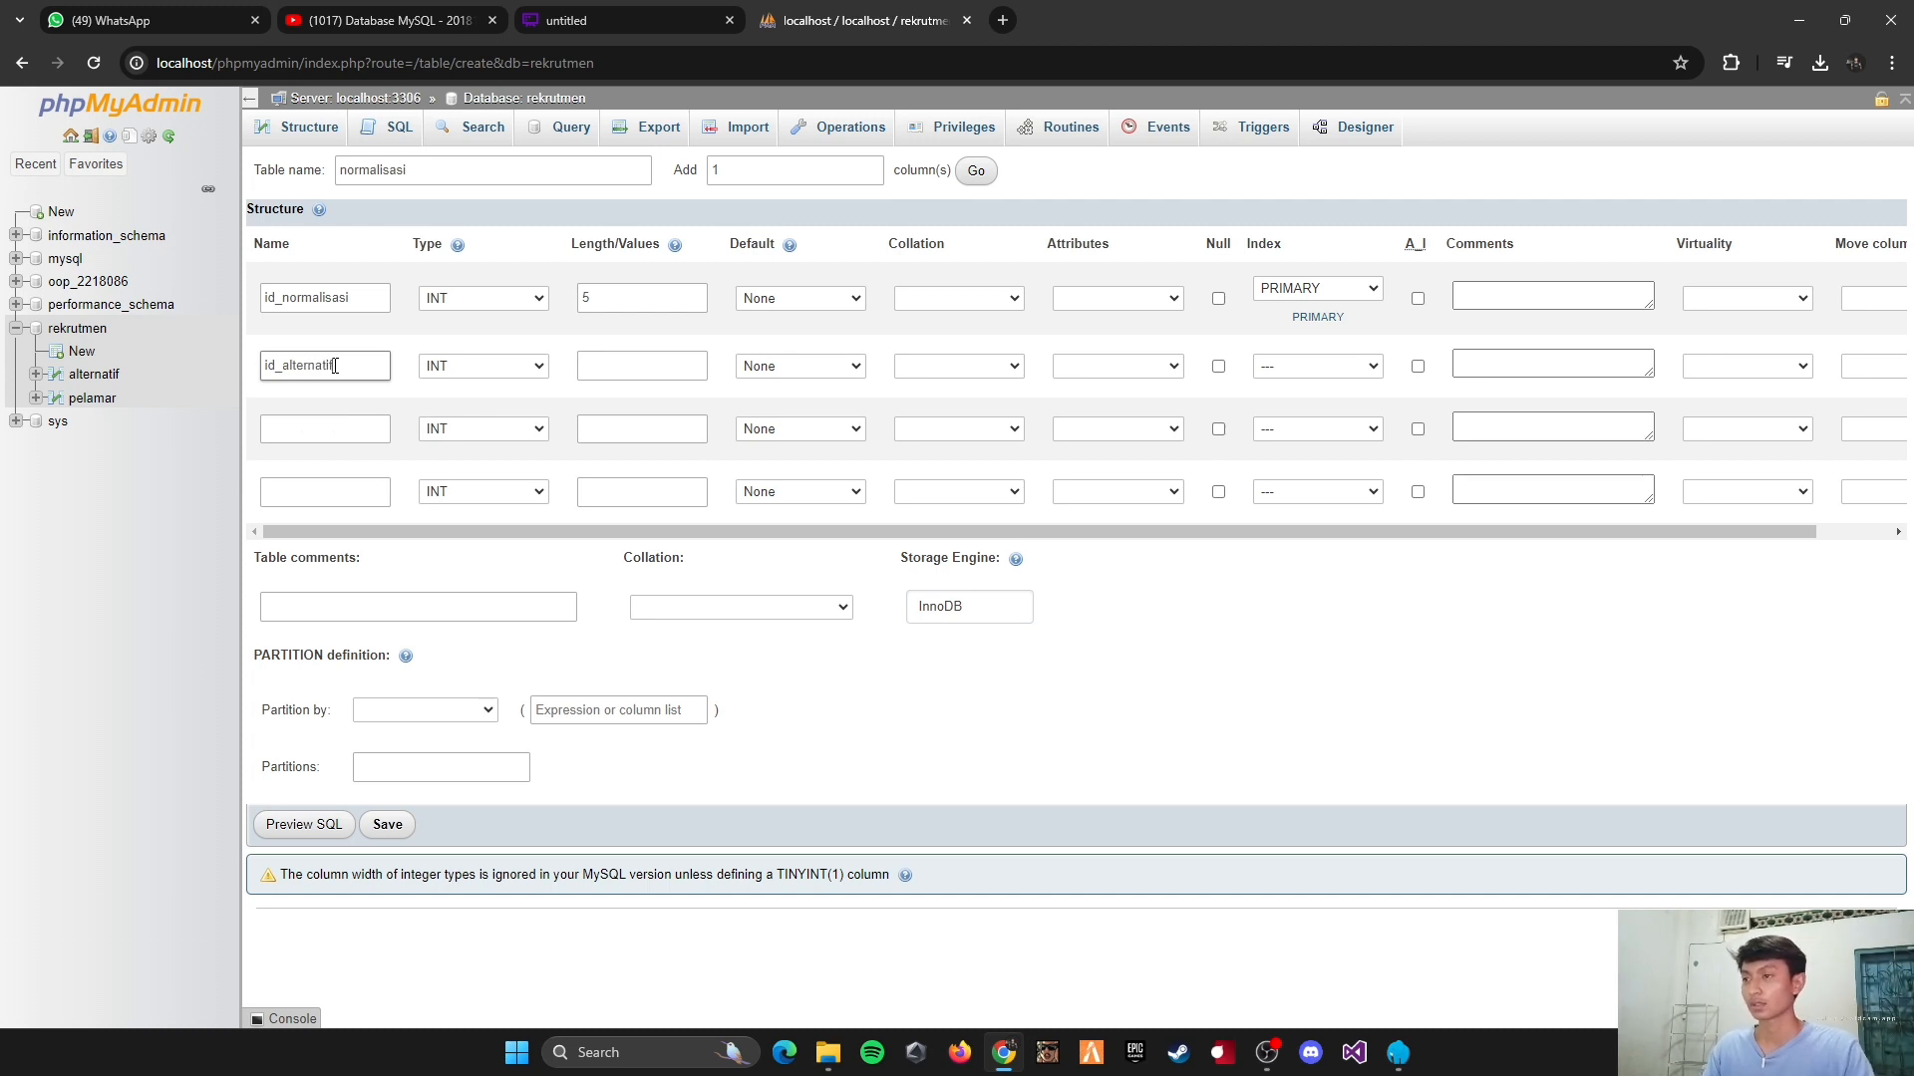
{"action": "left_click", "coordinate": [594, 370]}
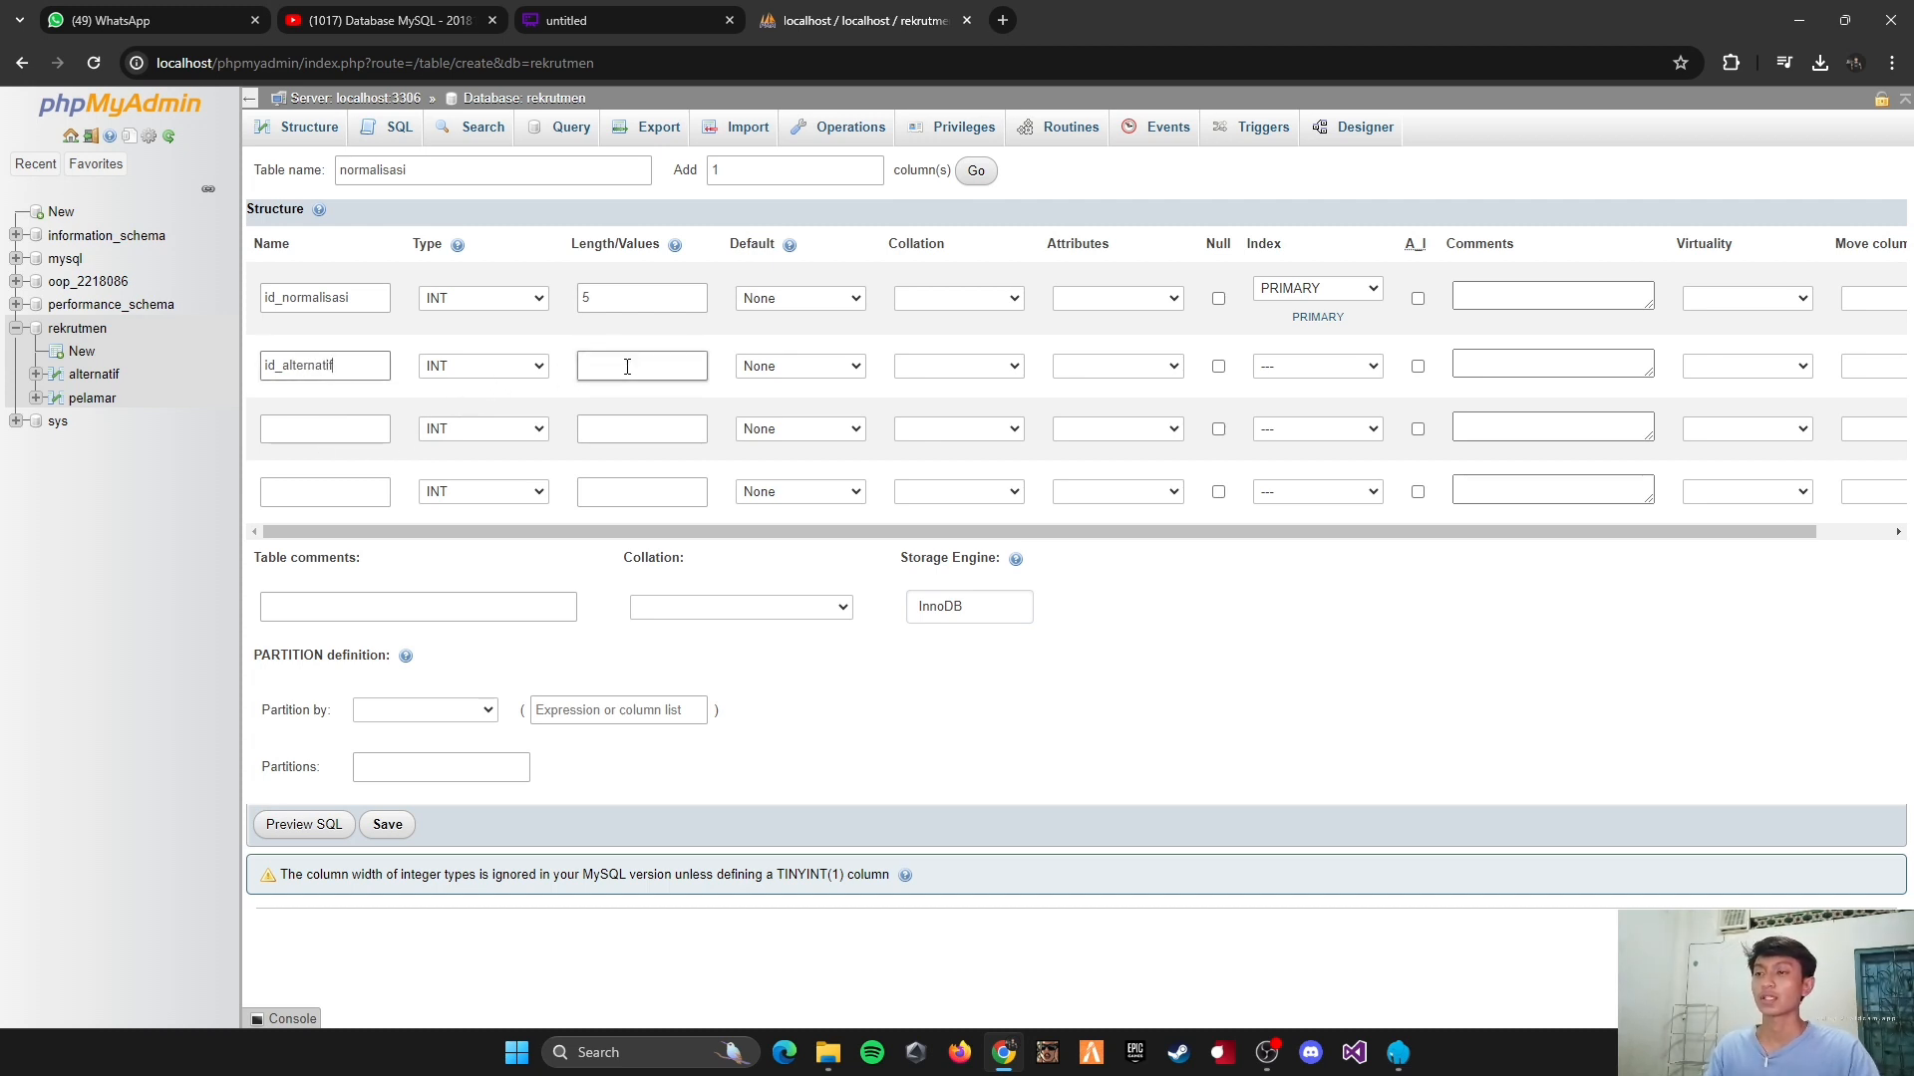
{"action": "left_click", "coordinate": [628, 369]}
{"action": "type", "text": "5"}
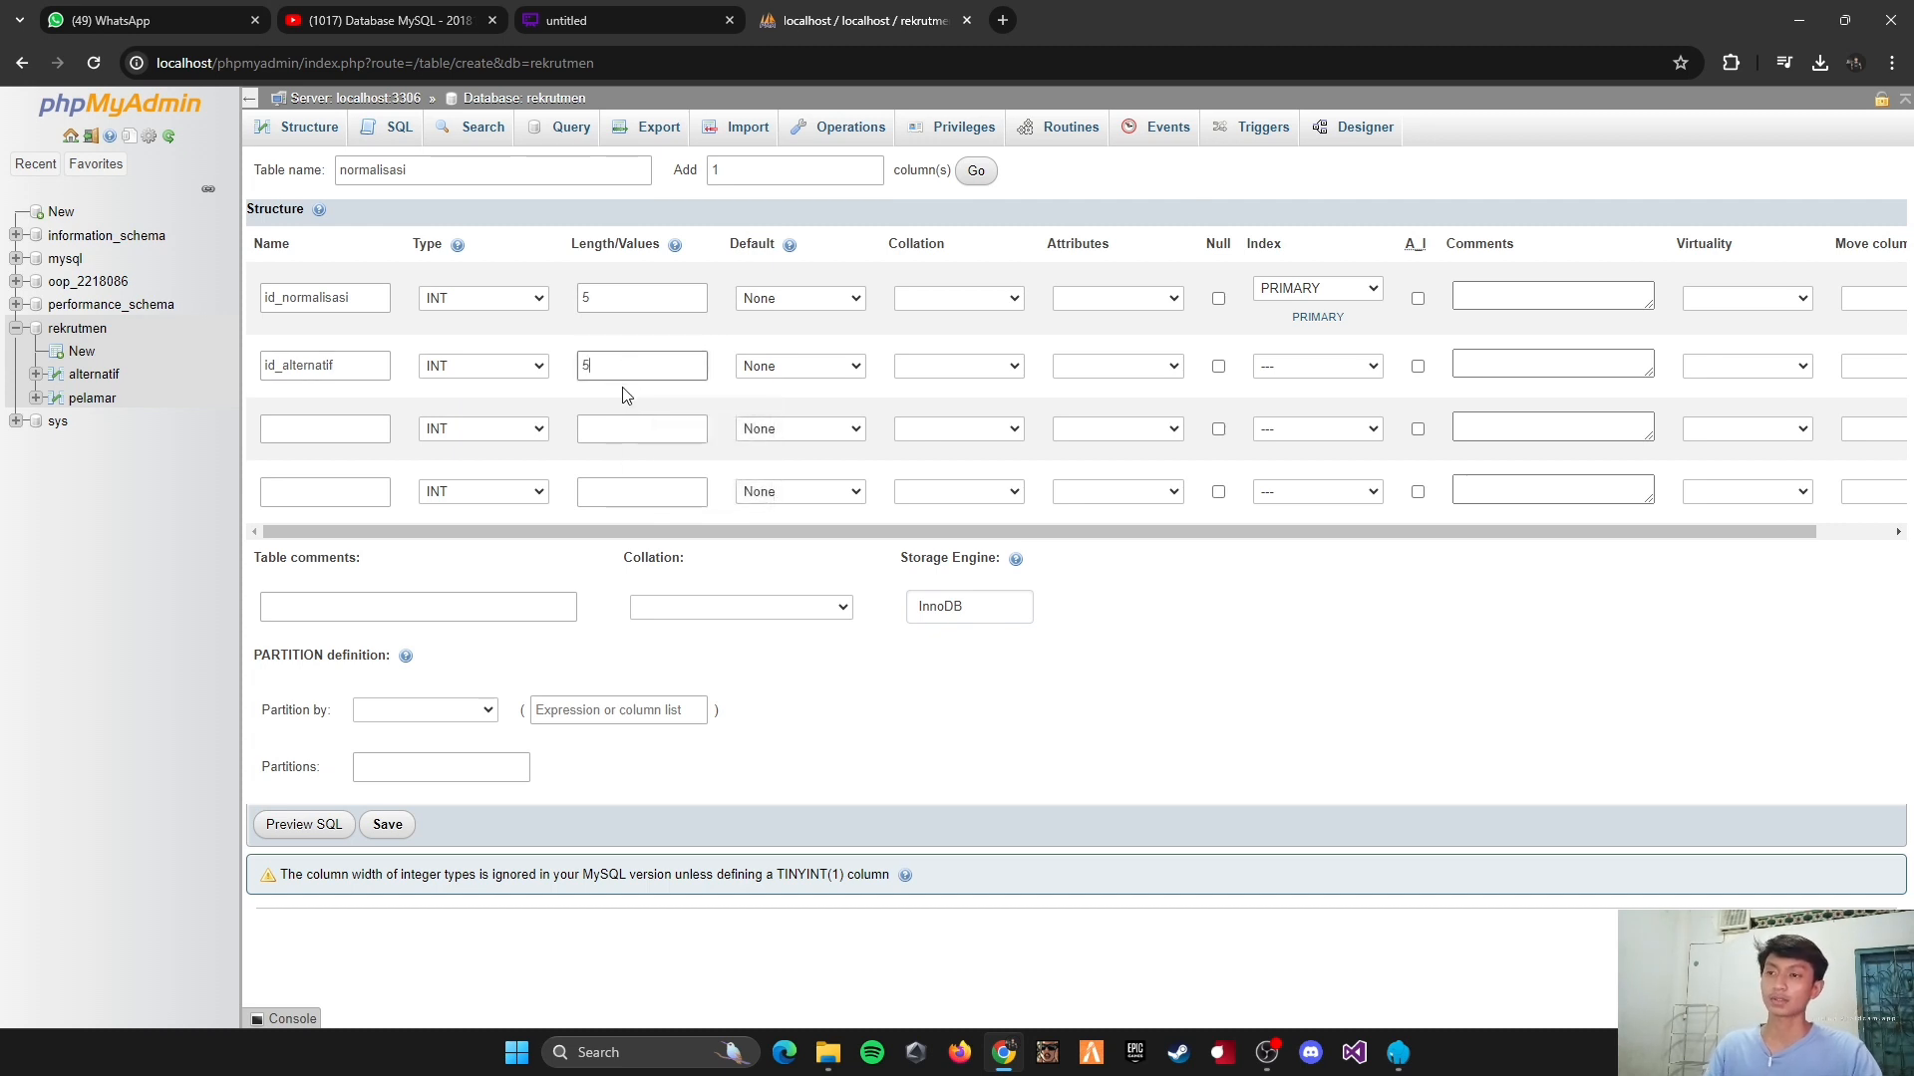
{"action": "left_click", "coordinate": [1271, 366]}
{"action": "left_click", "coordinate": [1280, 436]}
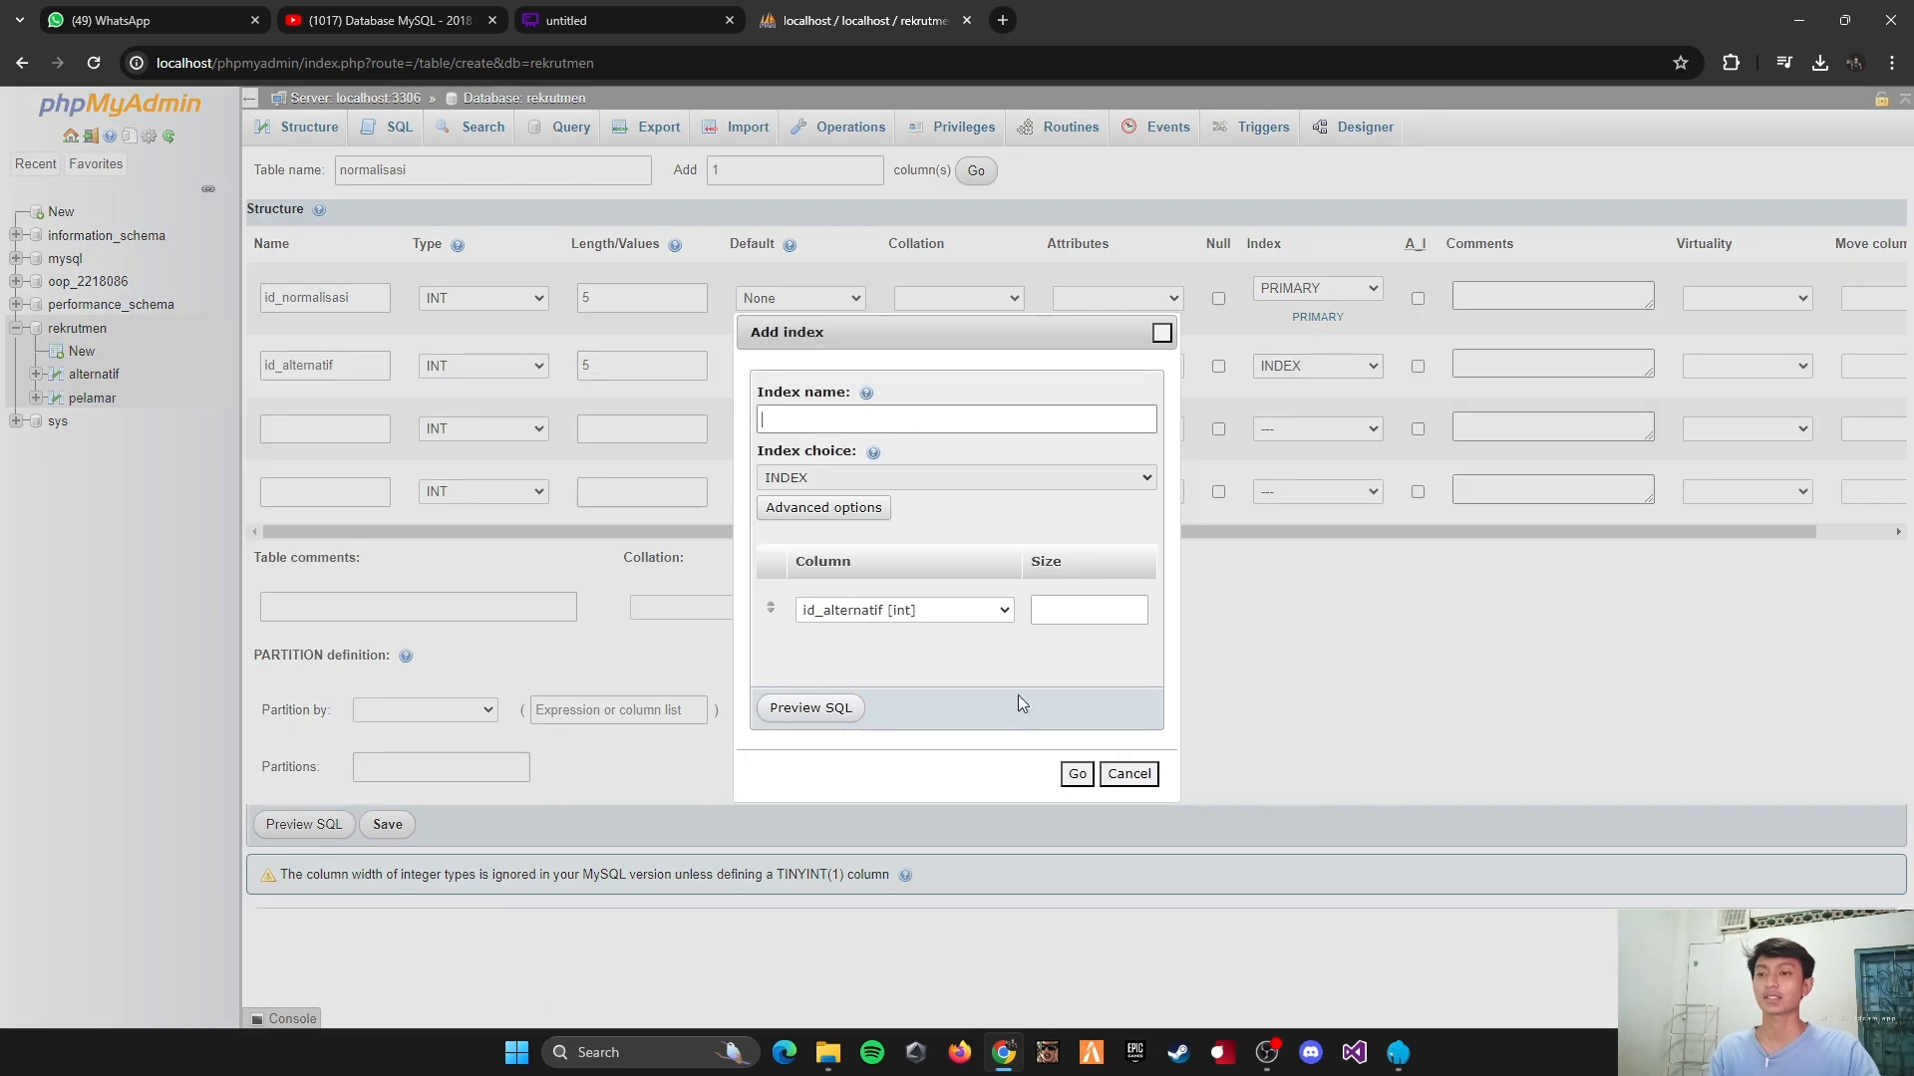
{"action": "left_click", "coordinate": [1076, 774]}
Step: Define the third column as id_pelamar, type INT, with length 5 and an INDEX index
{"action": "left_click", "coordinate": [343, 368]}
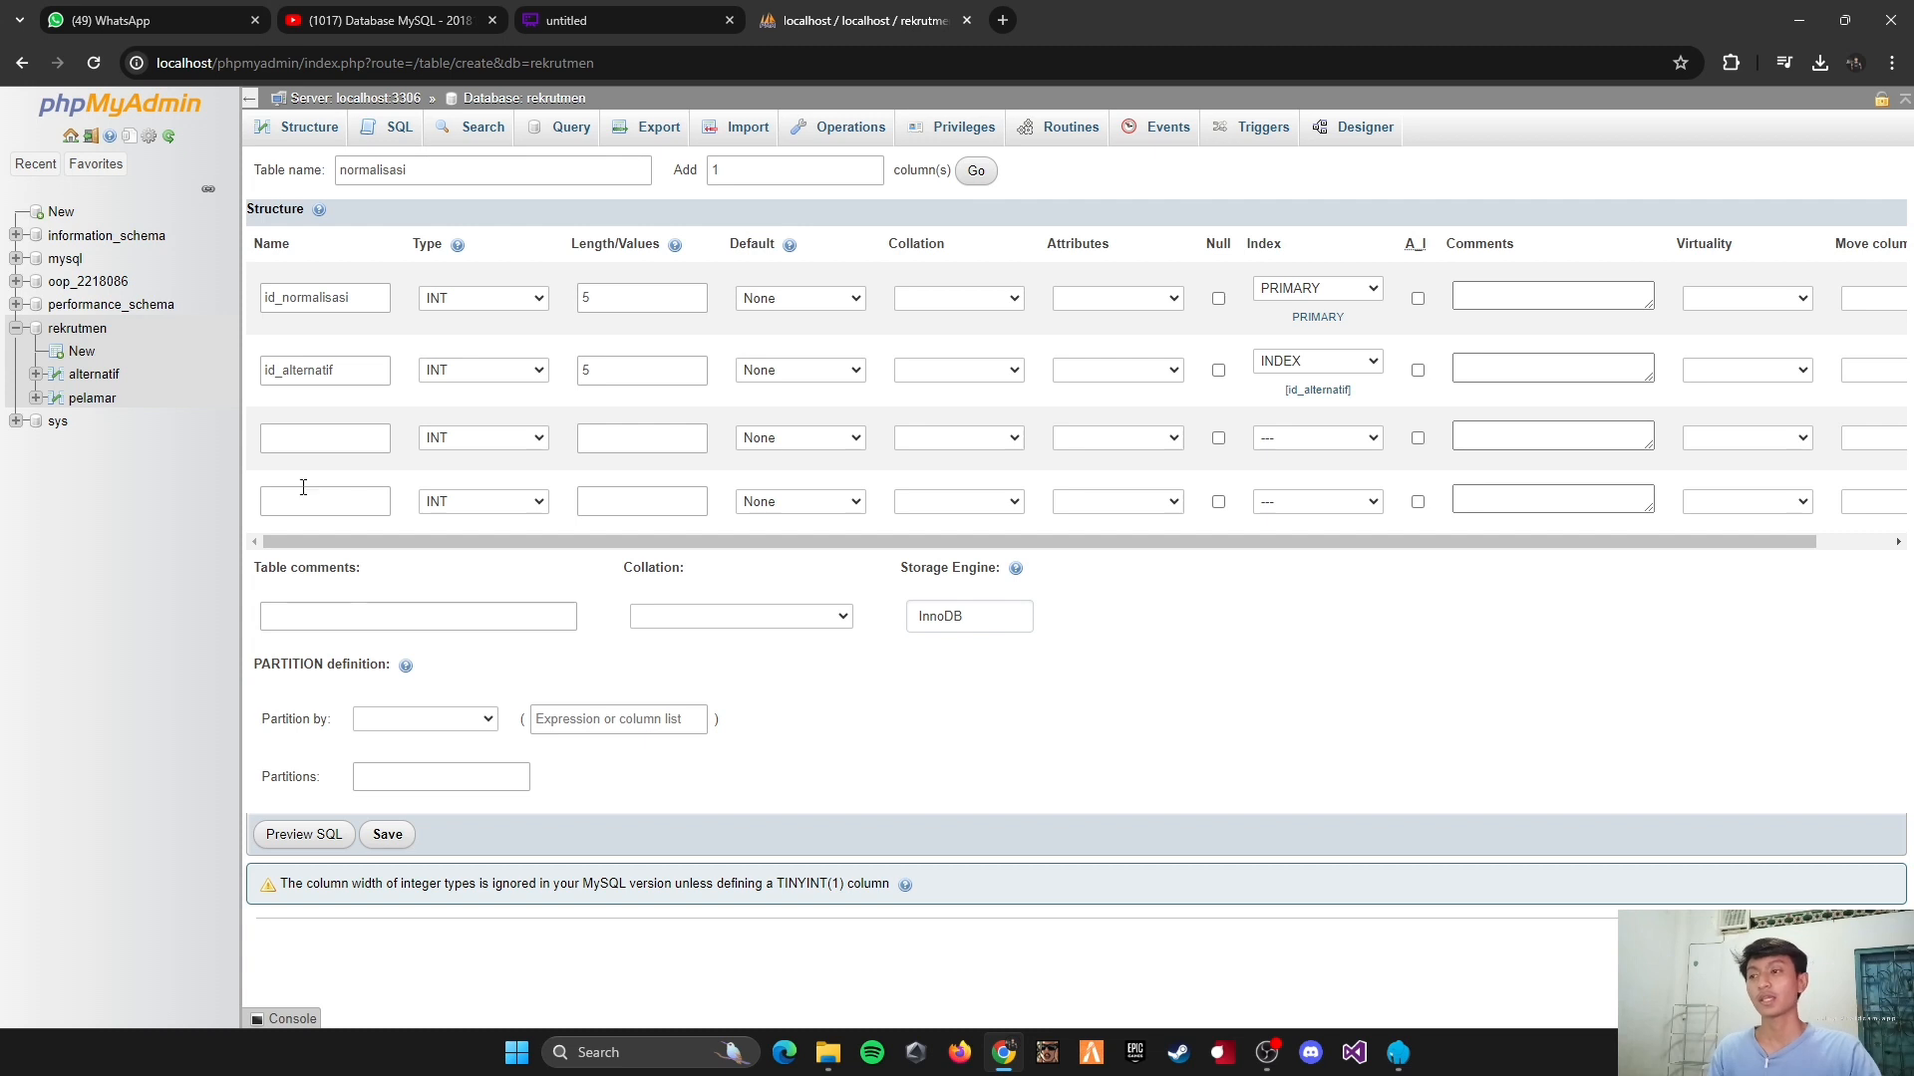
{"action": "left_click", "coordinate": [315, 382]}
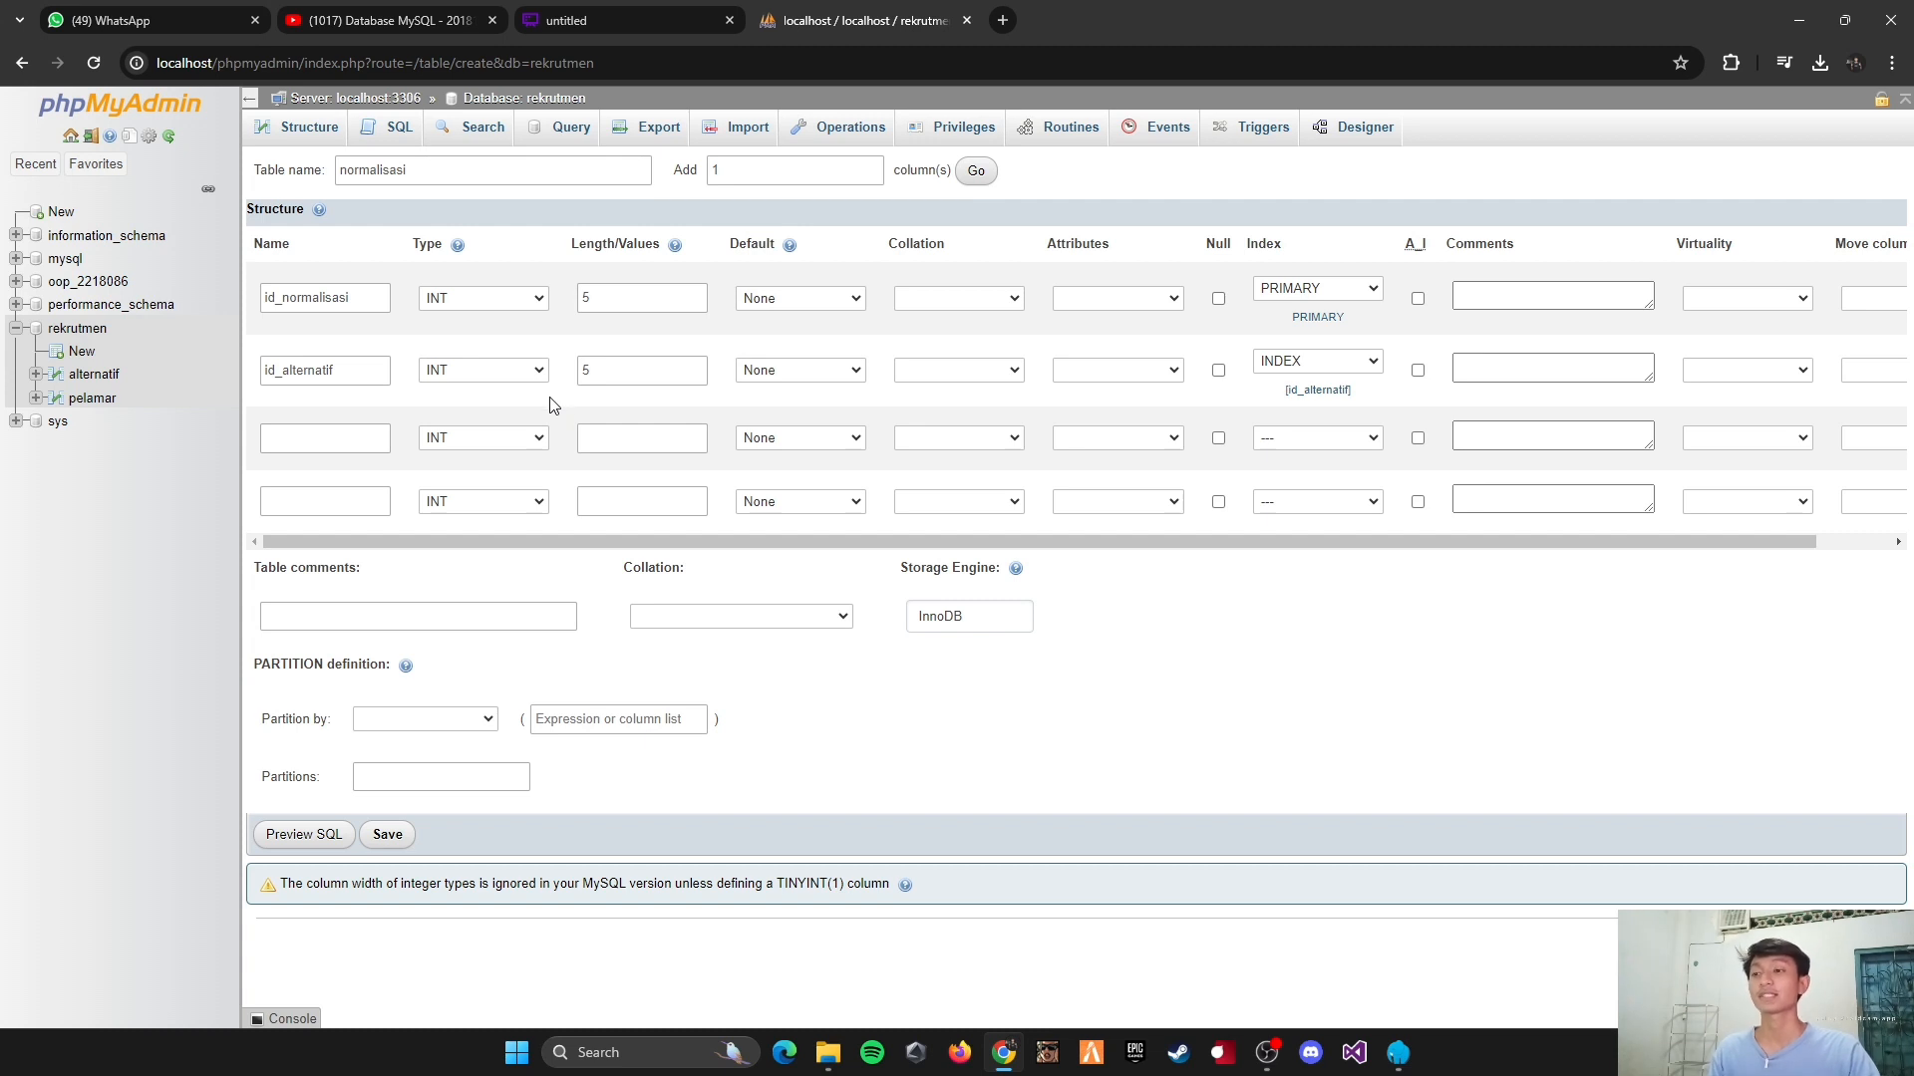
{"action": "left_click", "coordinate": [369, 439]}
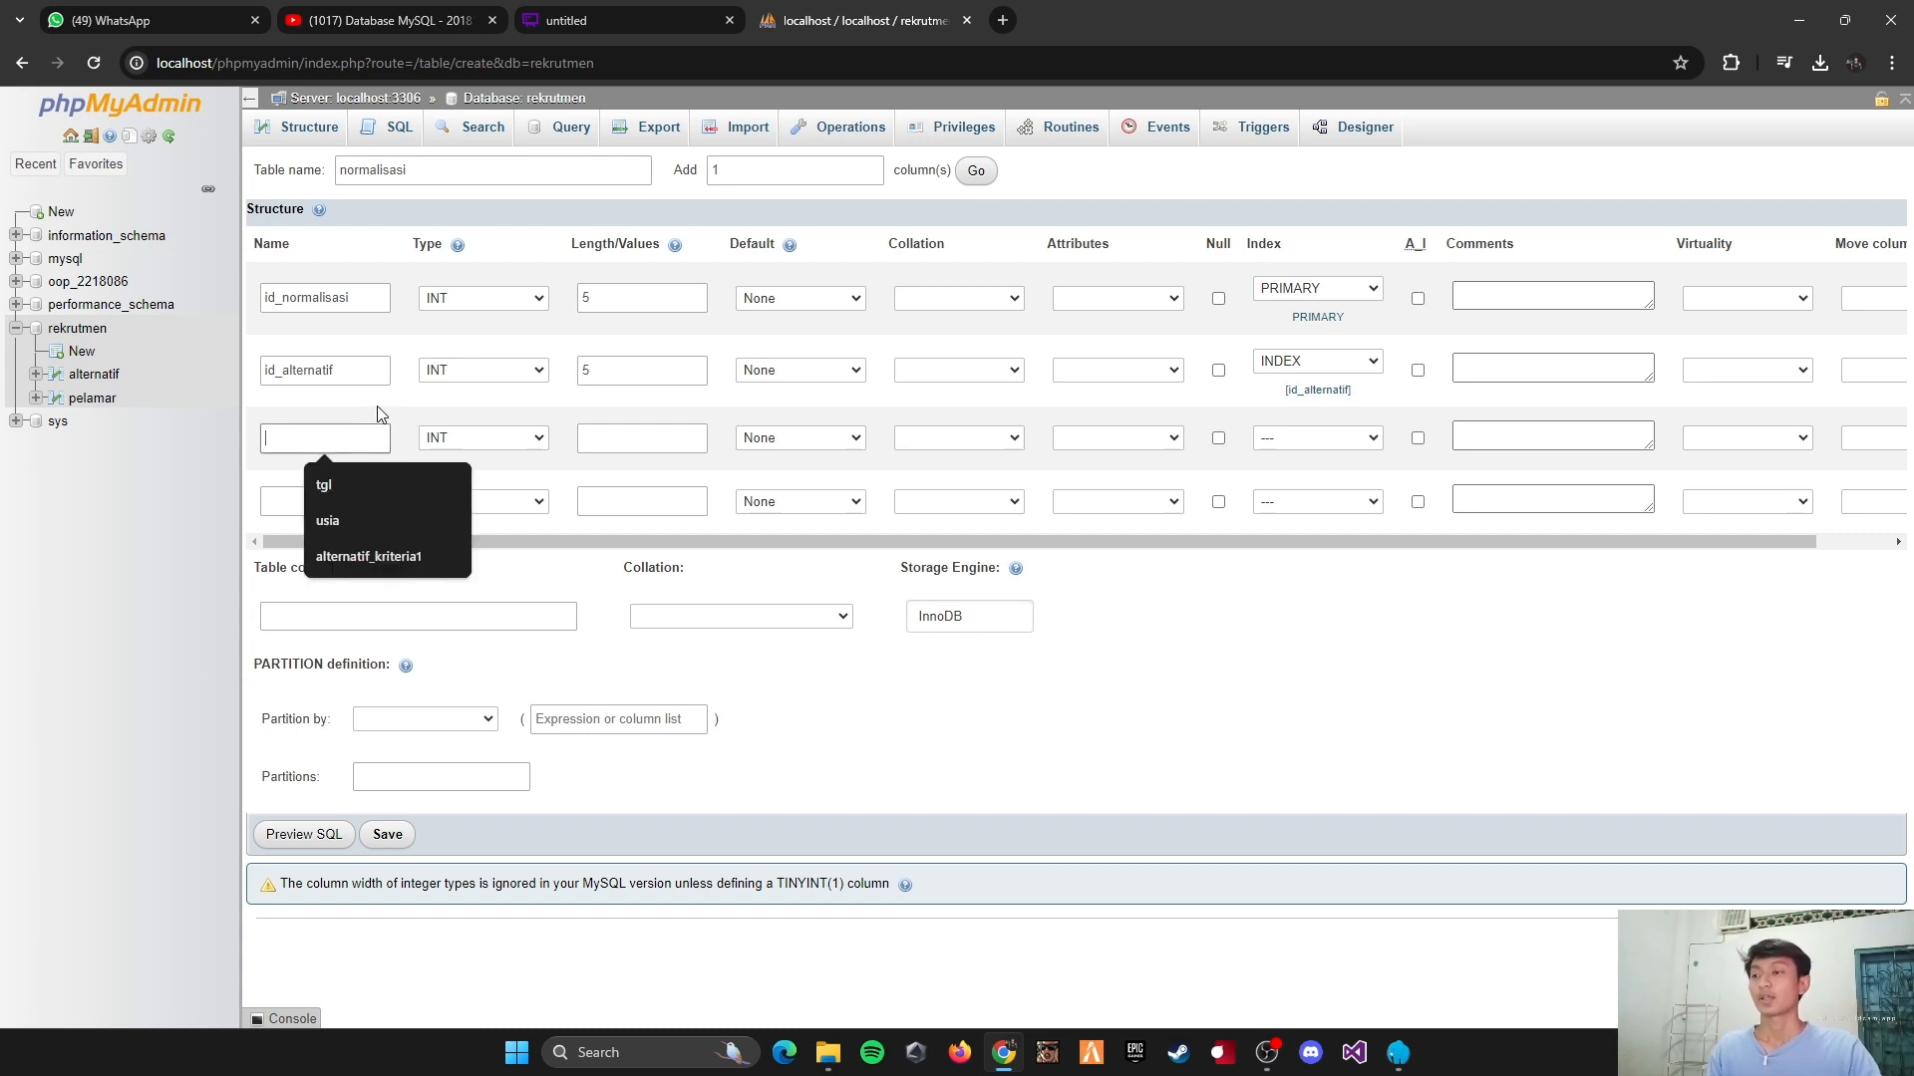
{"action": "type", "text": "id_pelamar"}
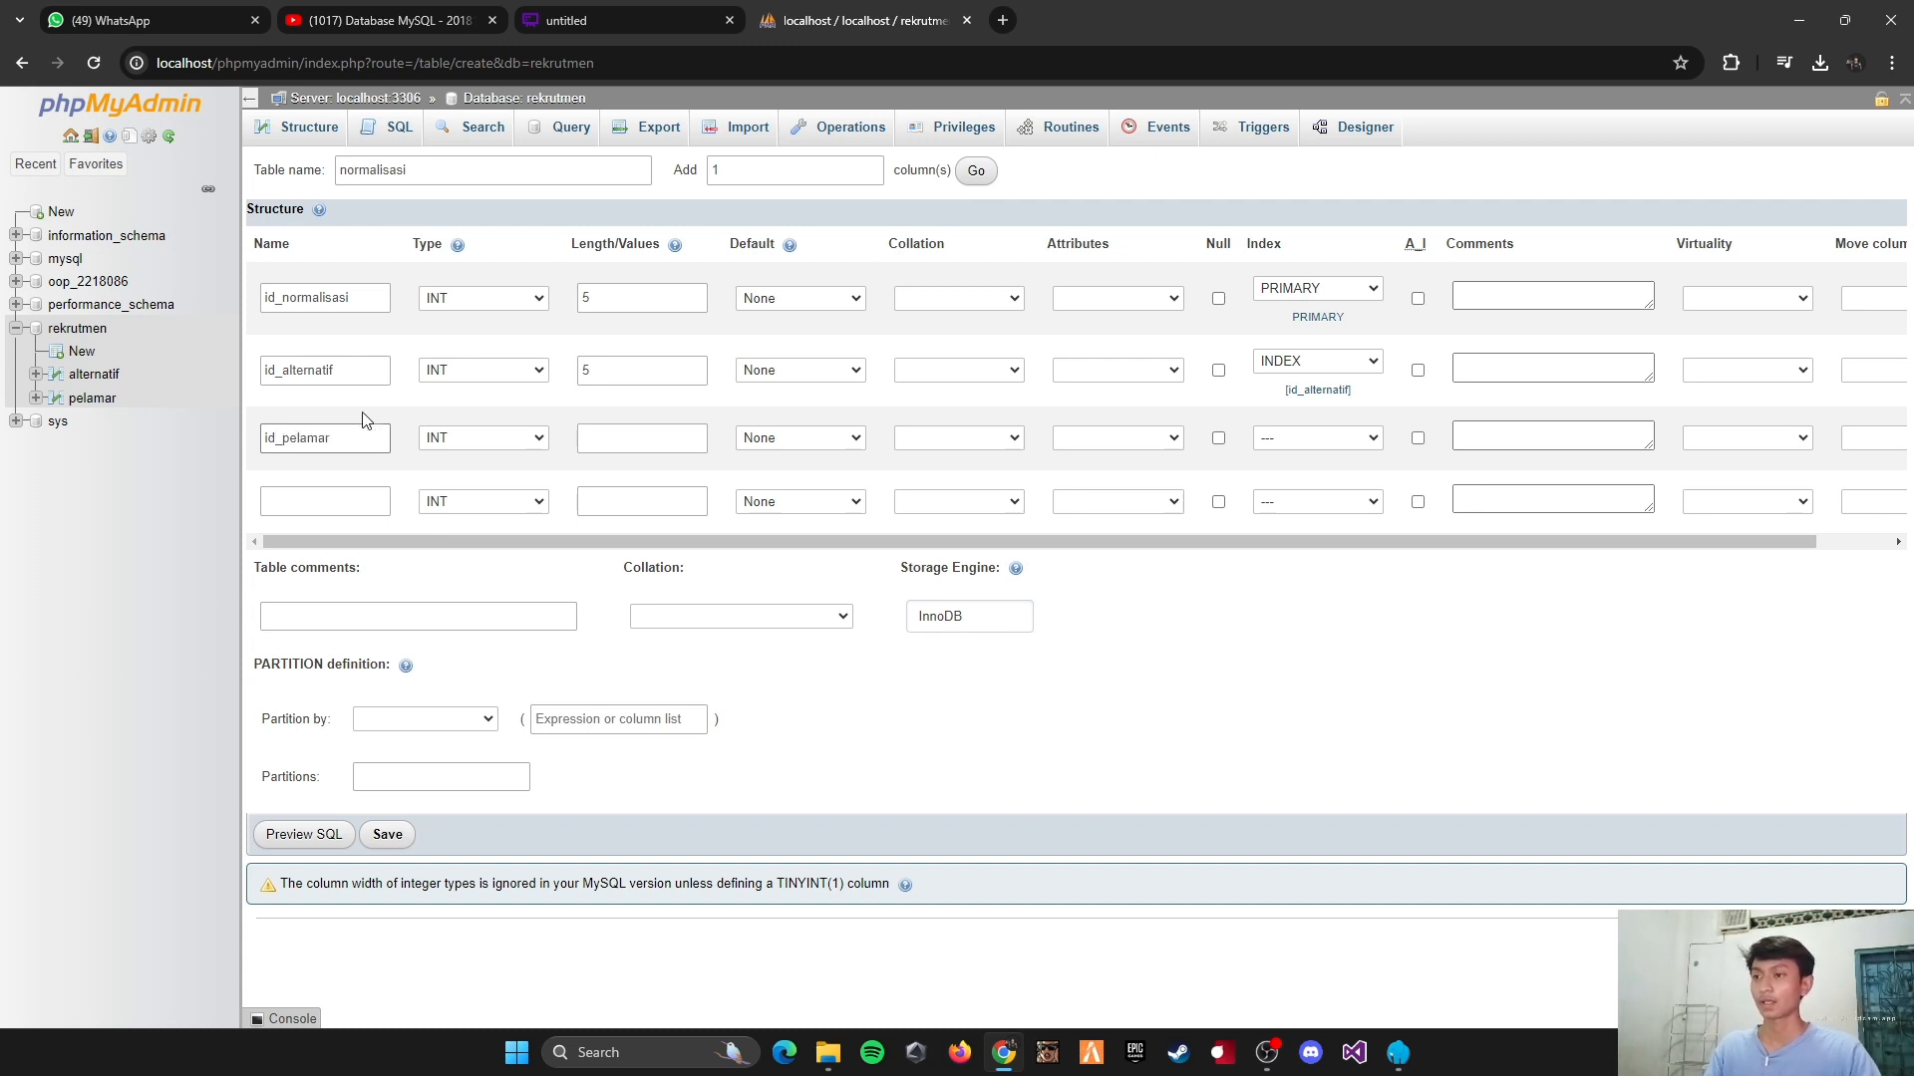
{"action": "left_click", "coordinate": [623, 434]}
{"action": "type", "text": "5"}
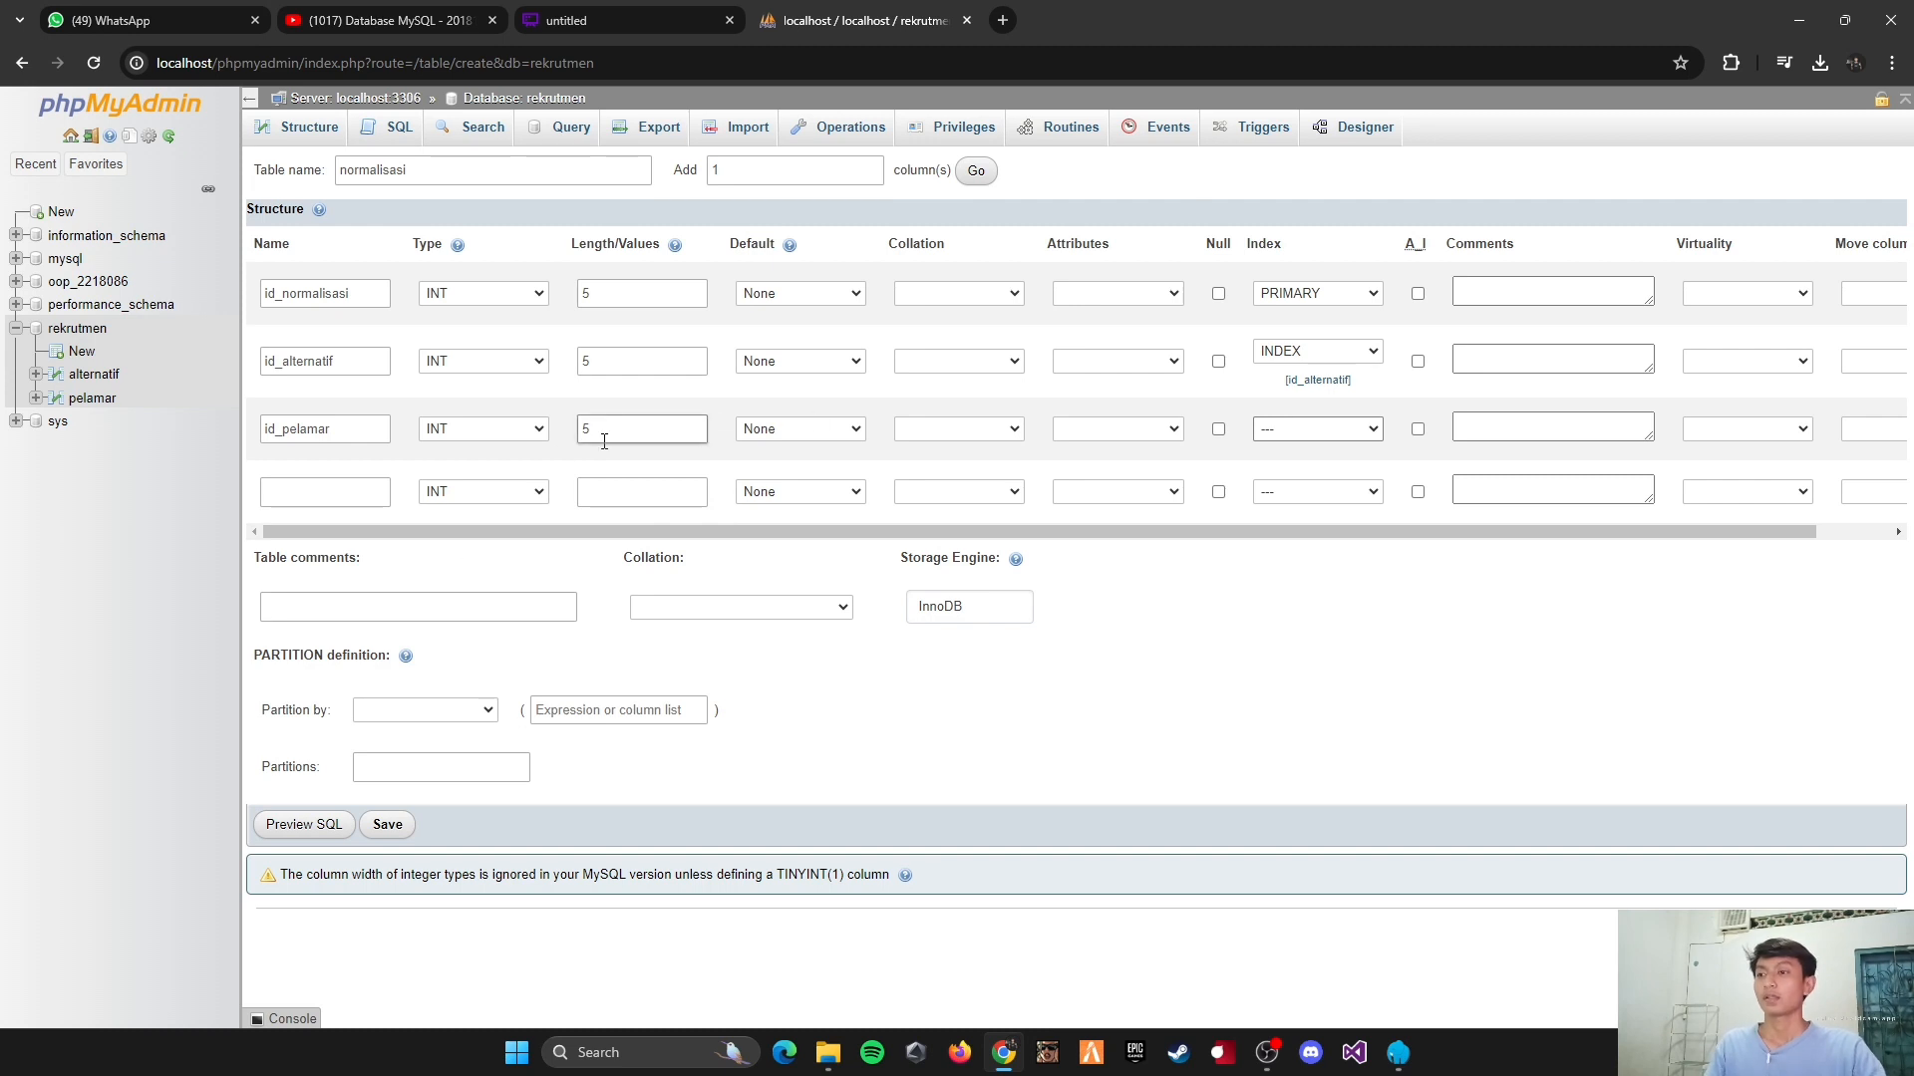
{"action": "left_click", "coordinate": [1319, 439]}
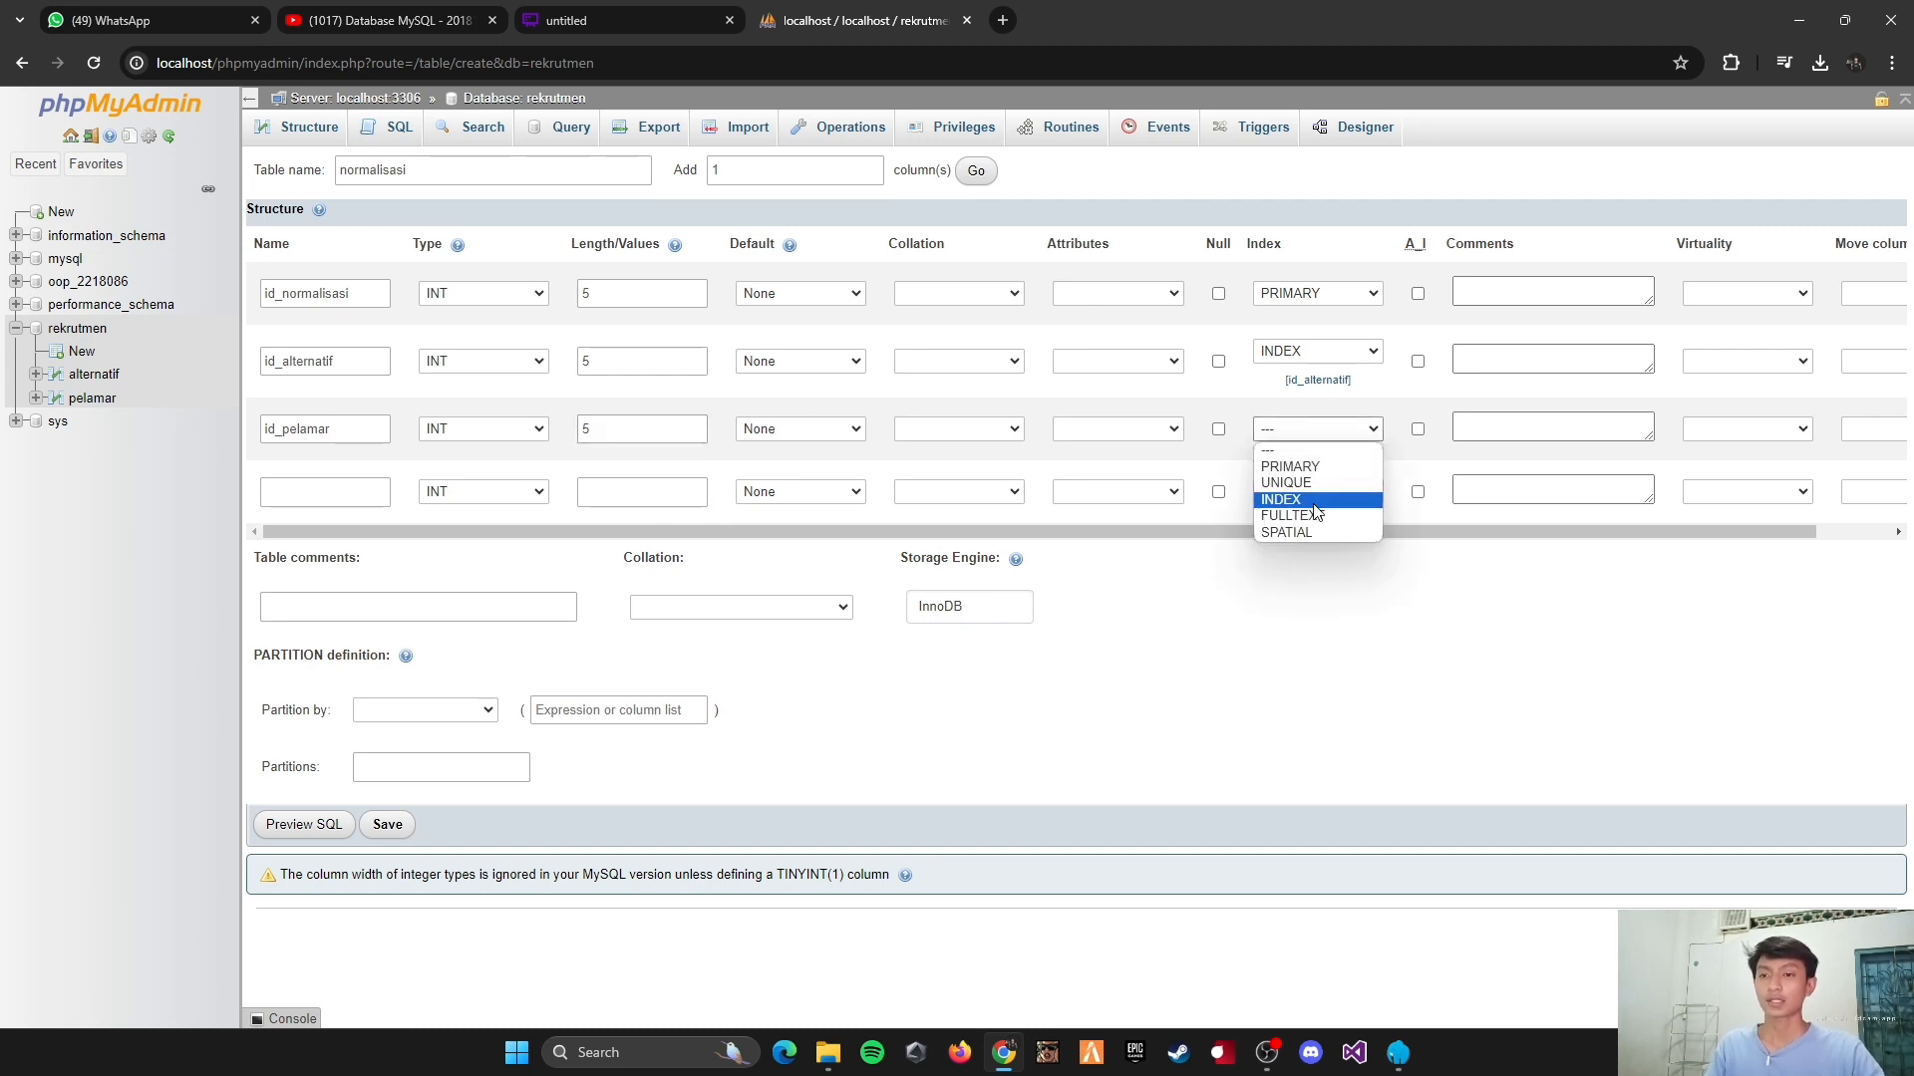
{"action": "left_click", "coordinate": [1311, 509]}
{"action": "left_click", "coordinate": [1113, 626]}
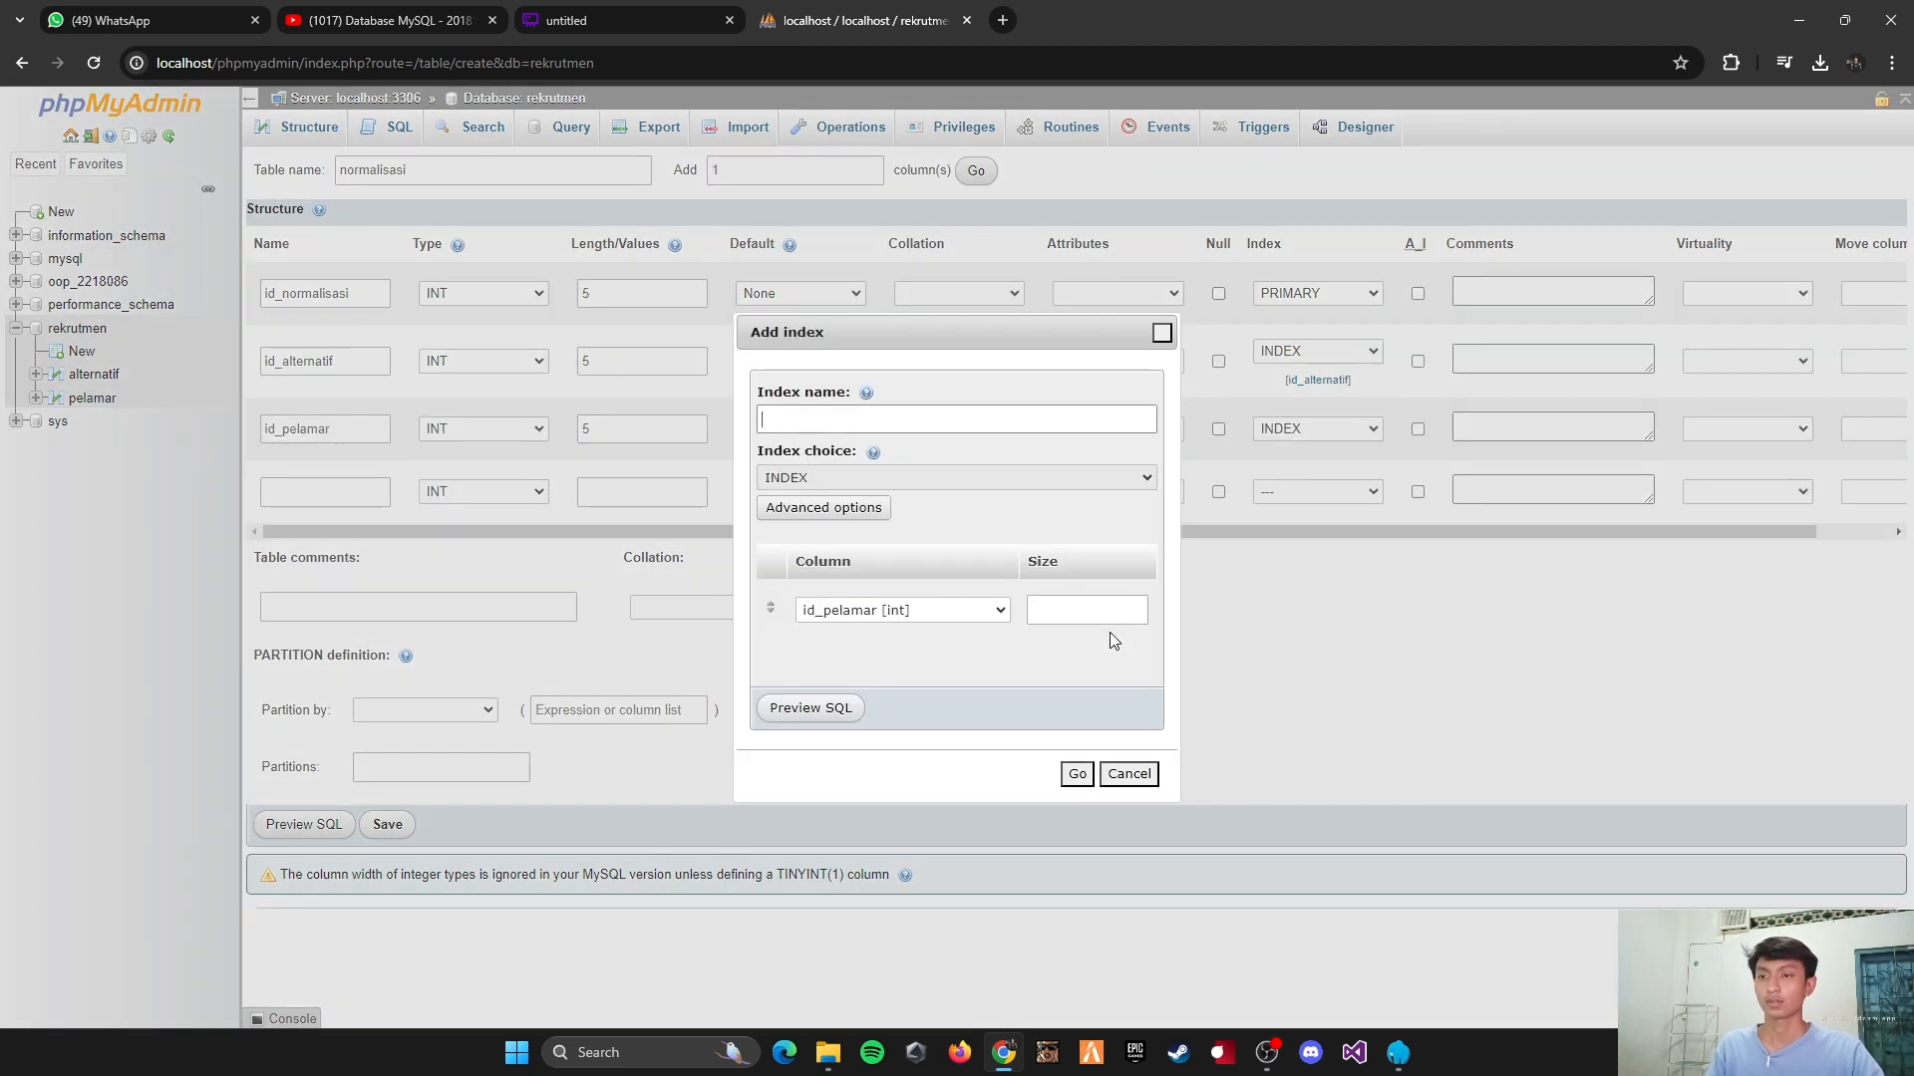
{"action": "left_click", "coordinate": [1074, 774]}
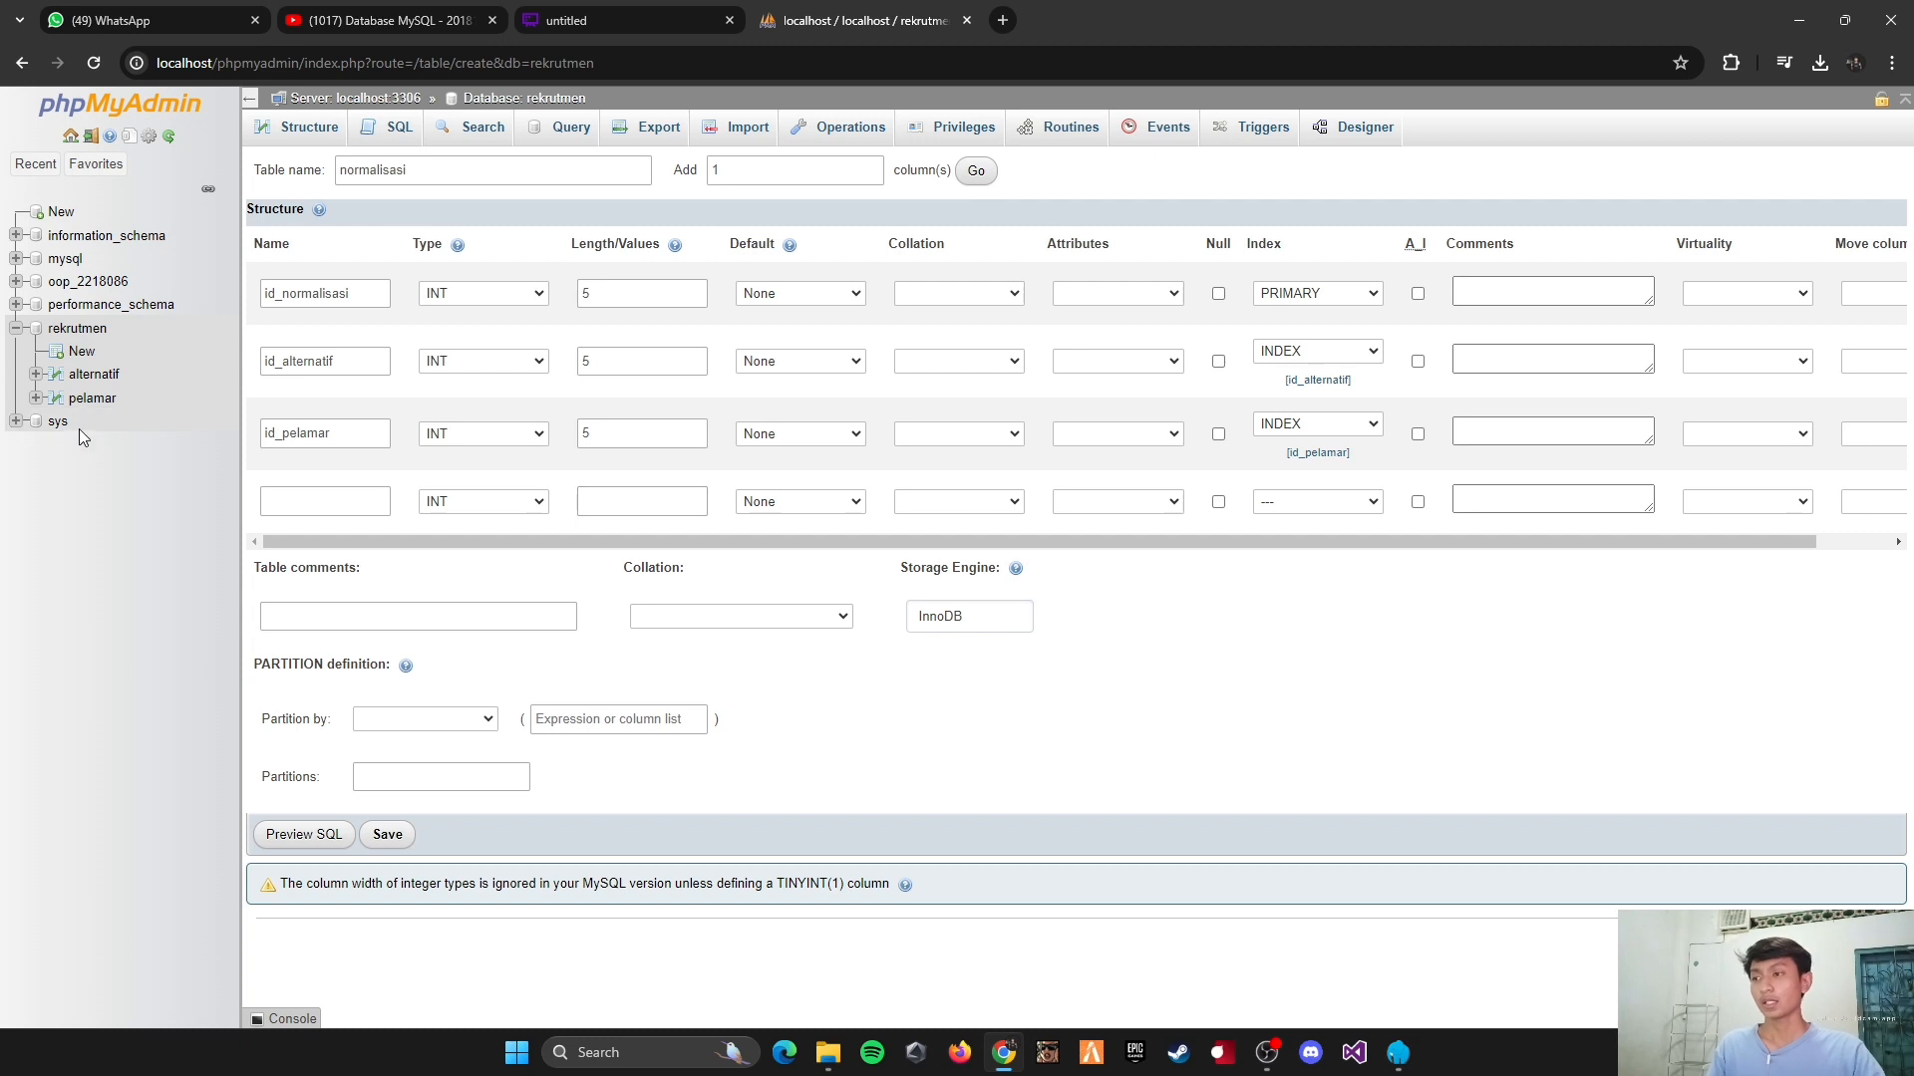
Step: Define the fourth column as normalisasi_kriteria1, type FLOAT, with length 10
{"action": "left_click", "coordinate": [333, 509]}
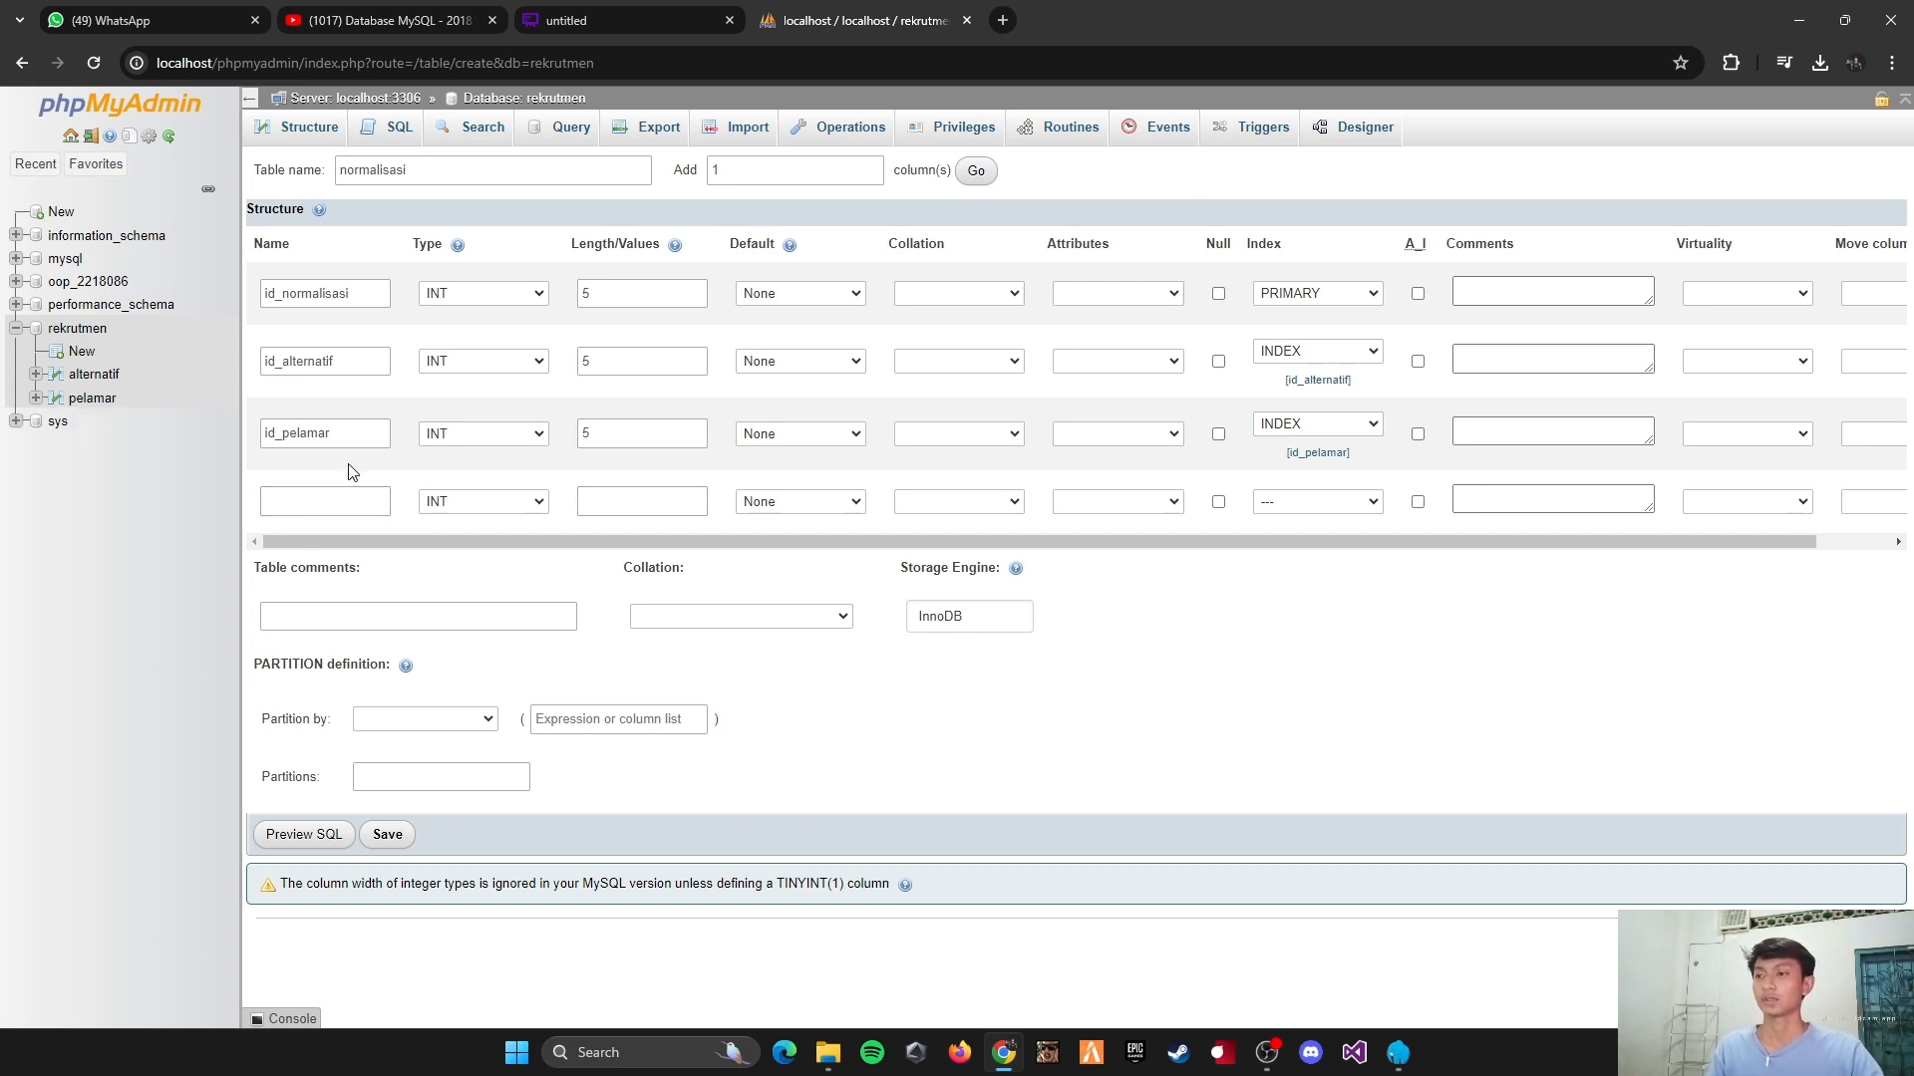
{"action": "left_click", "coordinate": [361, 498]}
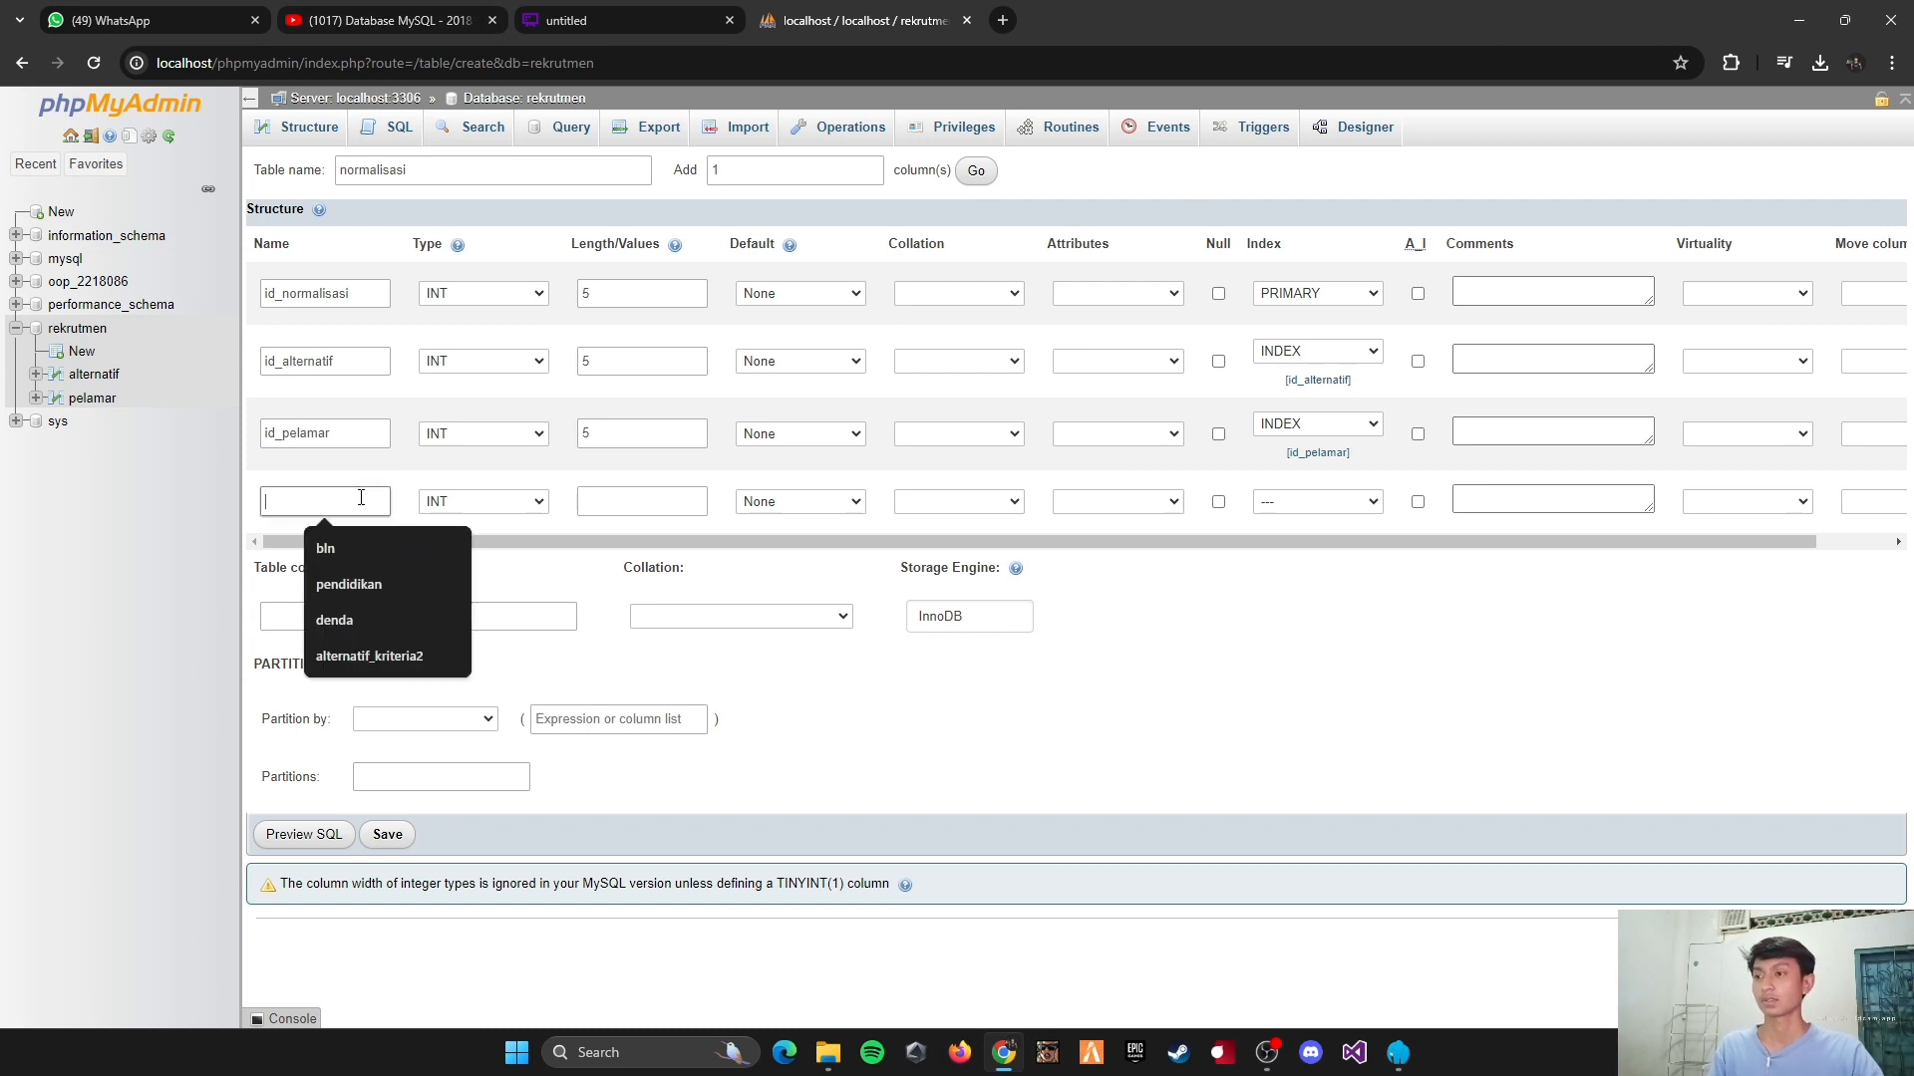
{"action": "type", "text": "normalisasi_kriteria1"}
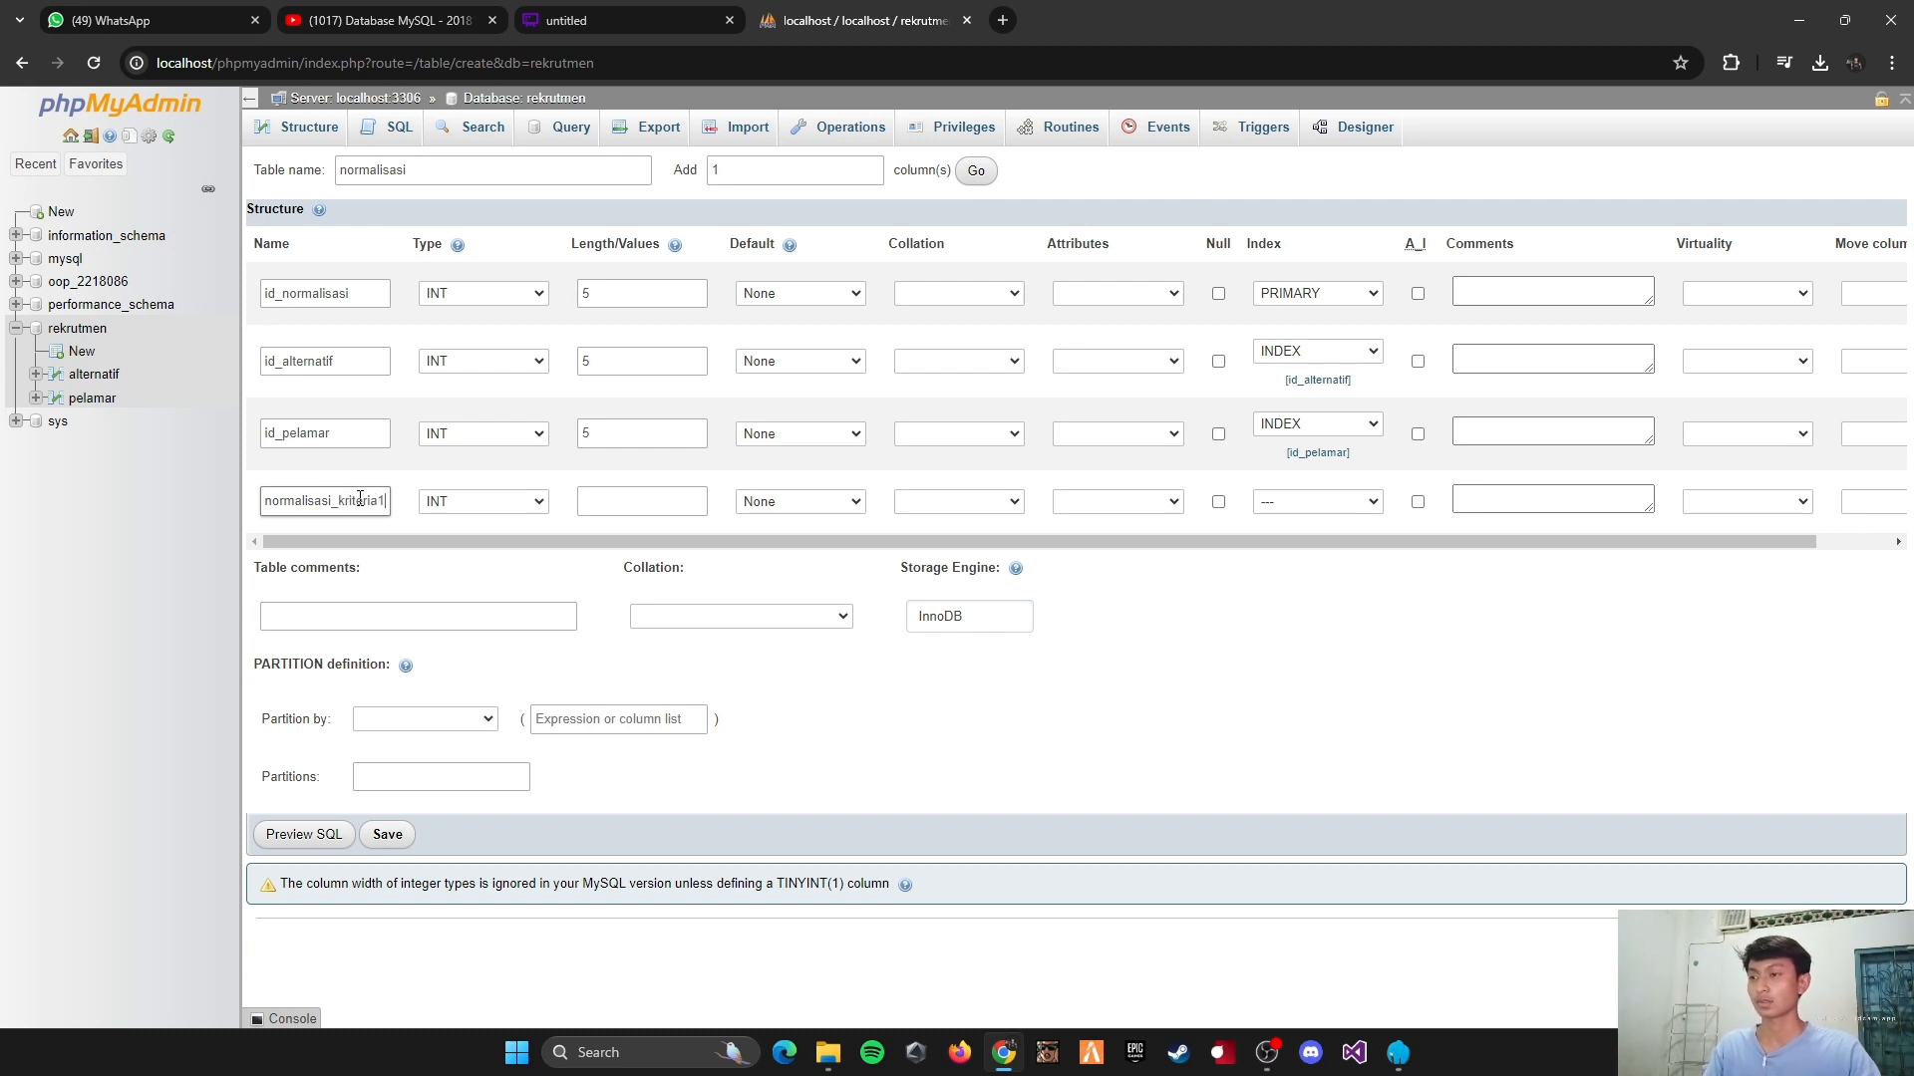
{"action": "left_click", "coordinate": [482, 567]}
{"action": "left_click", "coordinate": [497, 501]}
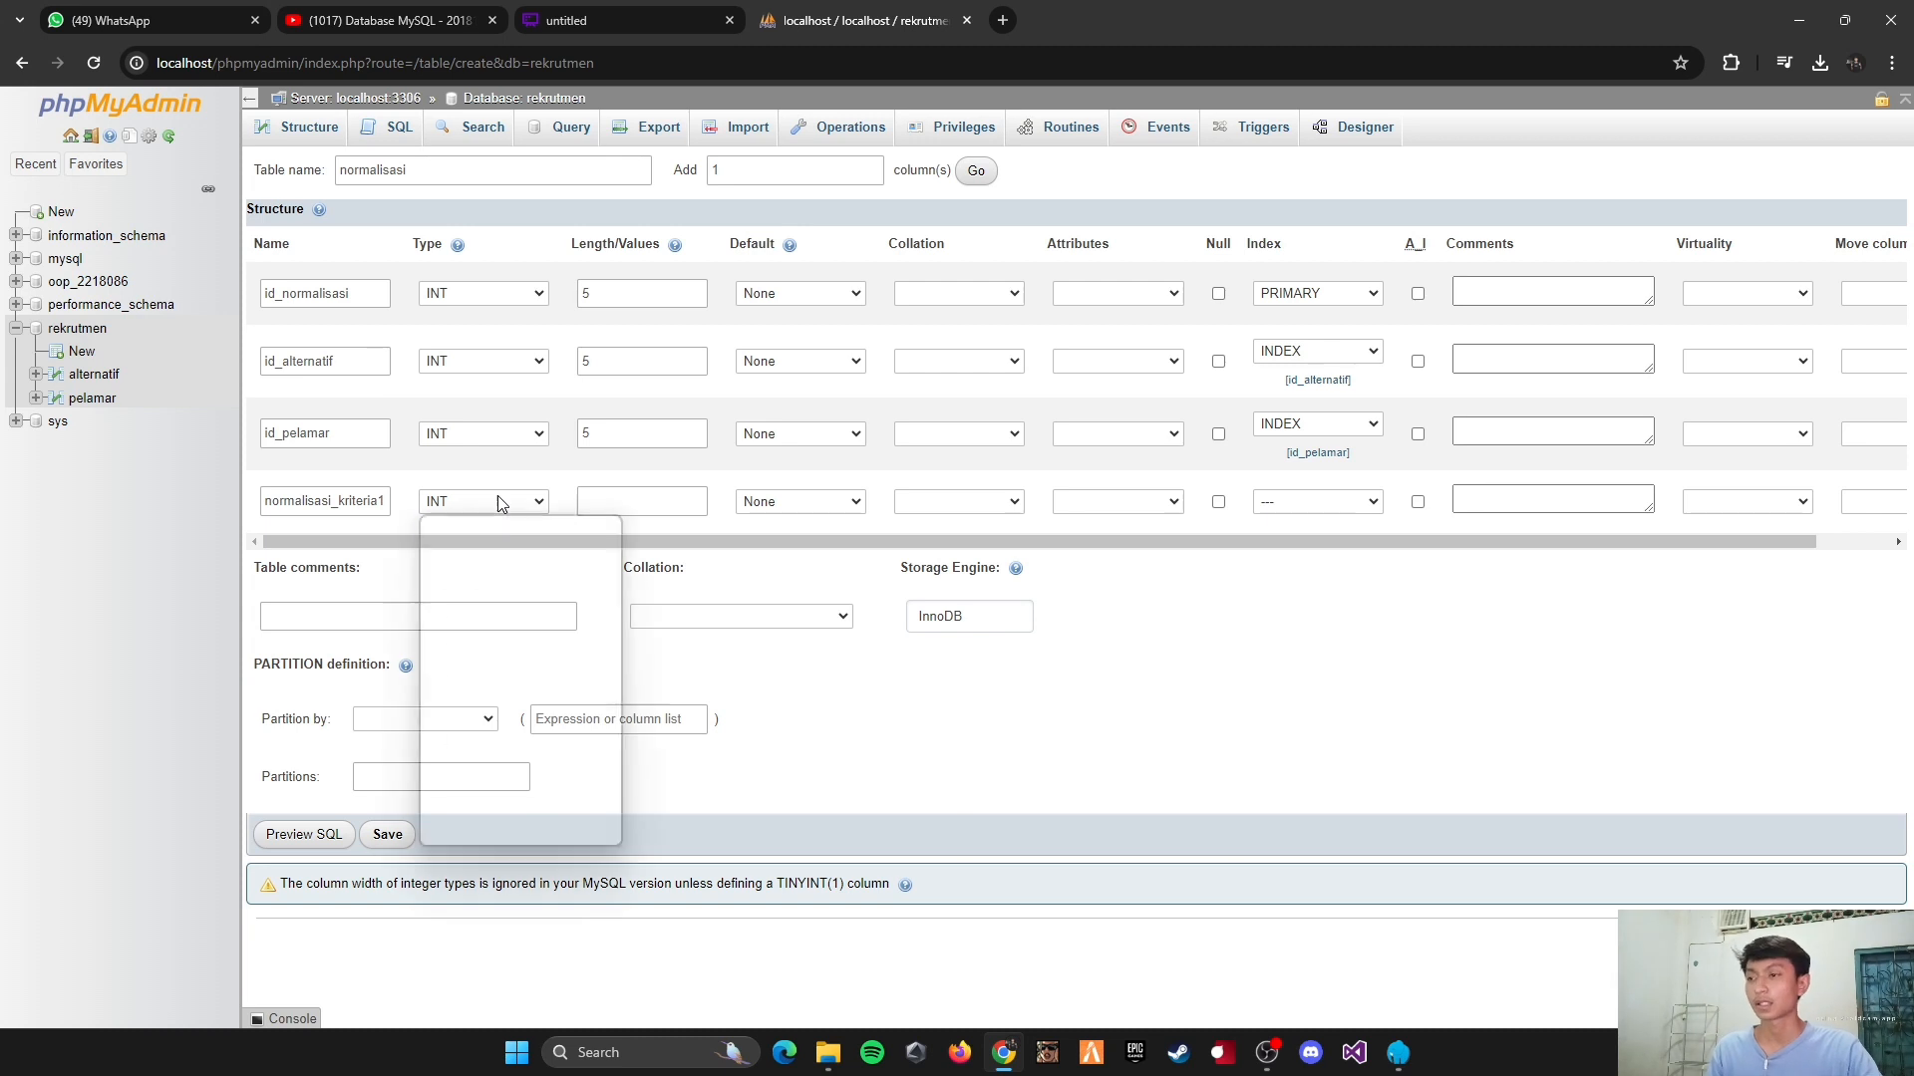
{"action": "scroll", "coordinate": [498, 638], "scroll_direction": "down", "scroll_amount": 3}
{"action": "scroll", "coordinate": [474, 620], "scroll_direction": "up", "scroll_amount": 3}
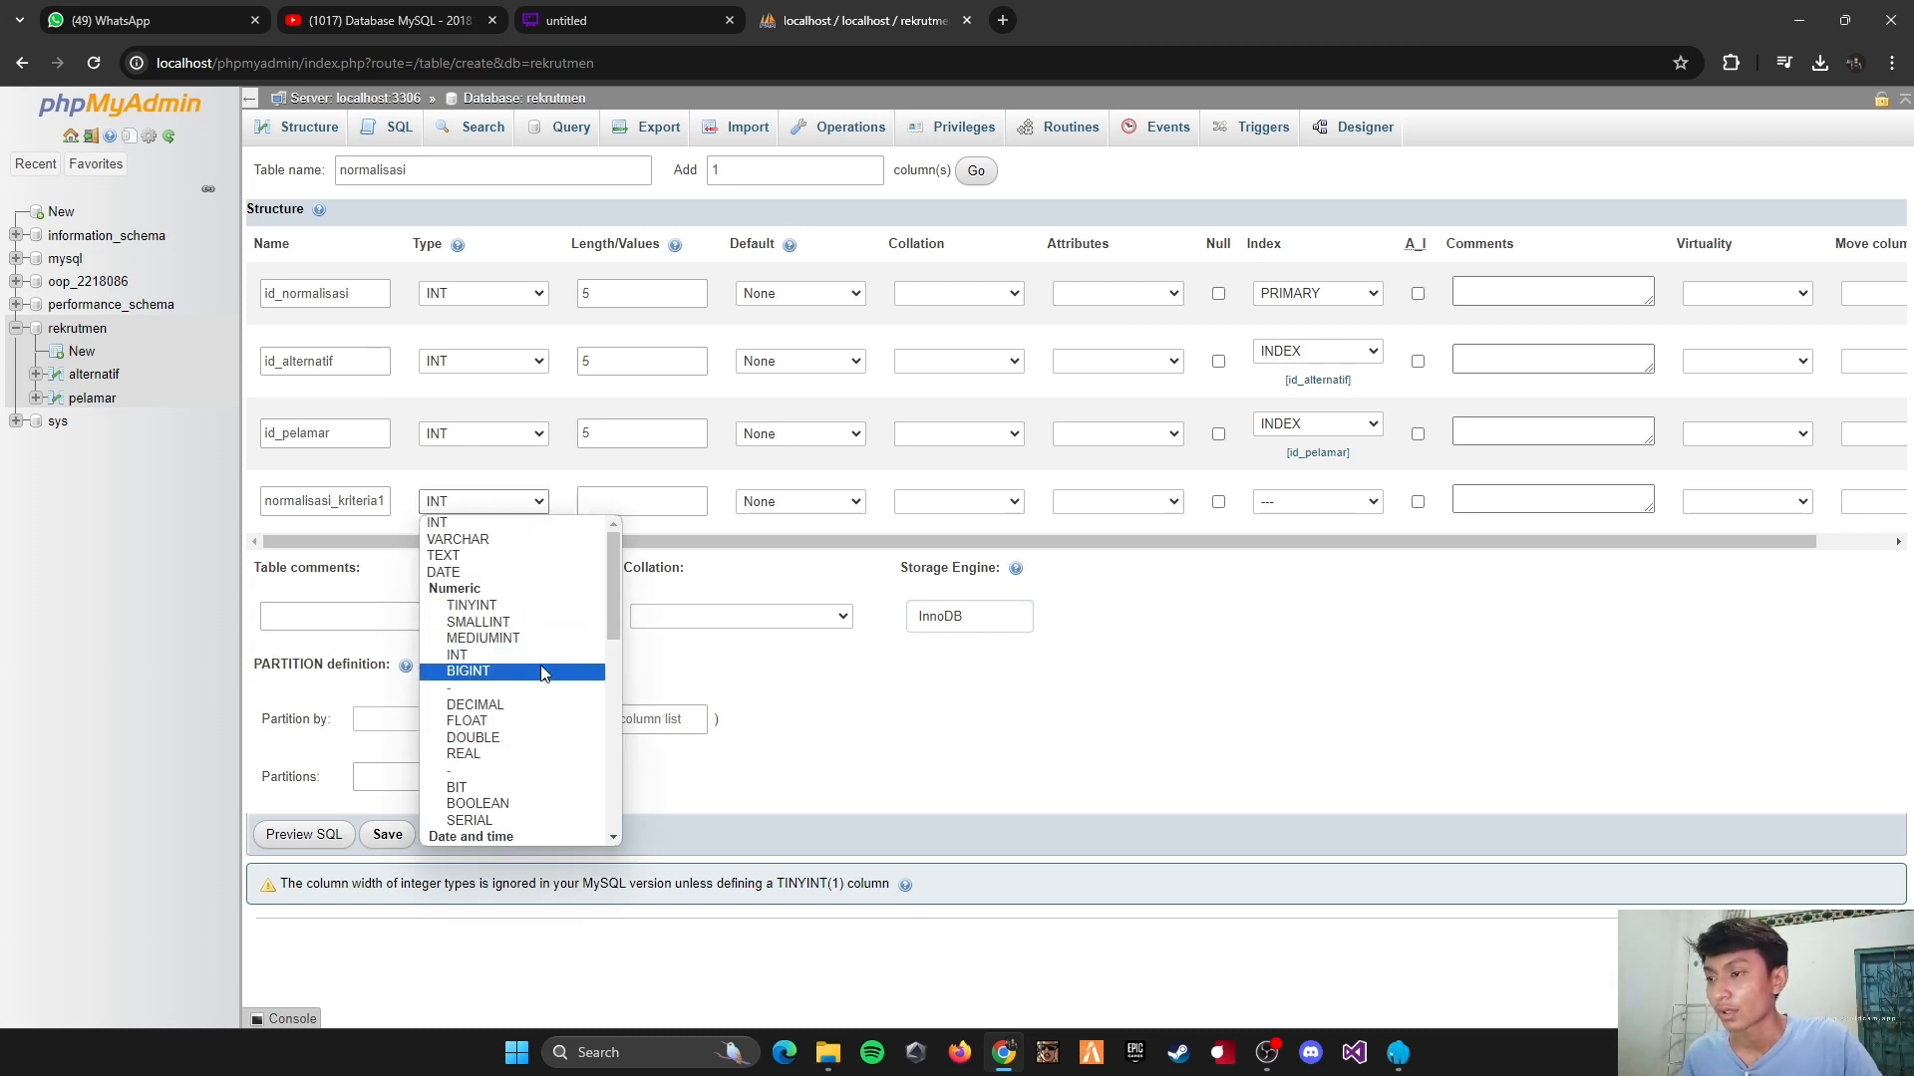
{"action": "left_click", "coordinate": [478, 722]}
{"action": "left_click", "coordinate": [634, 502]}
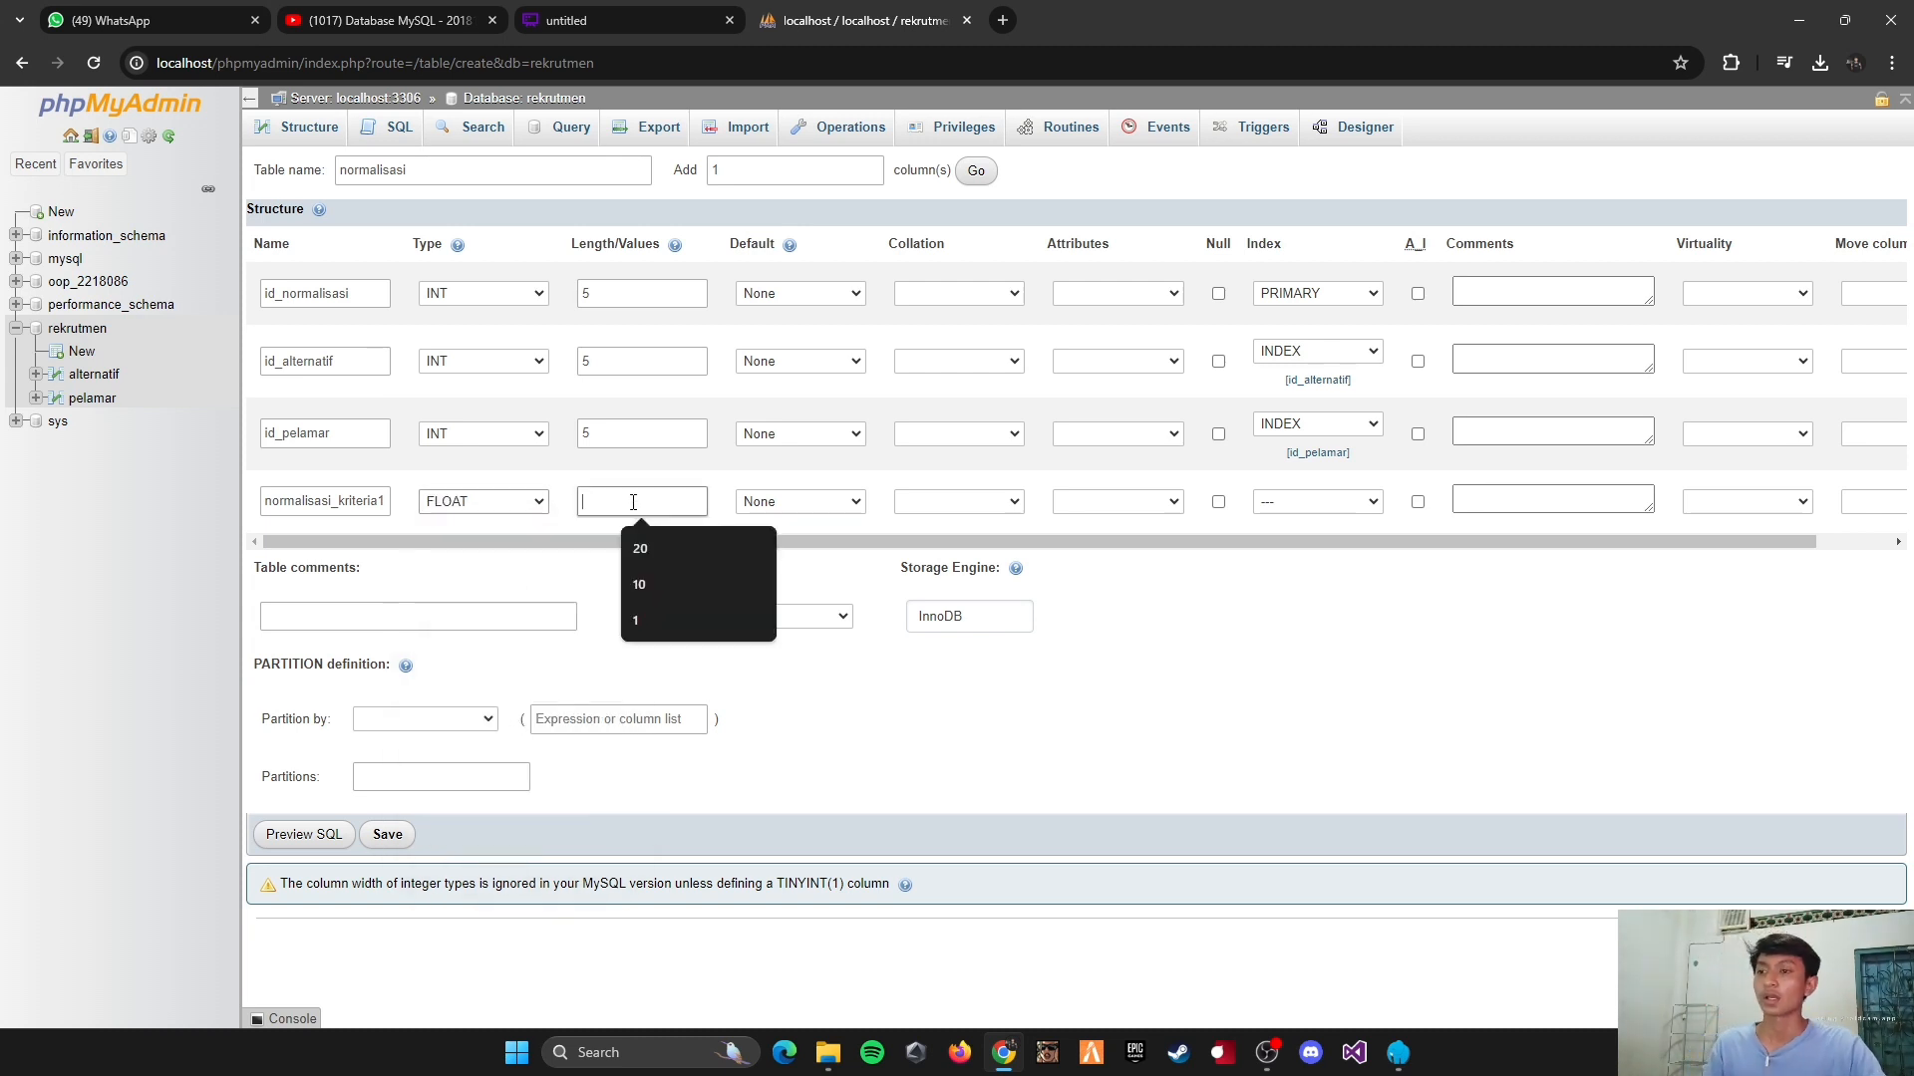
{"action": "type", "text": "10"}
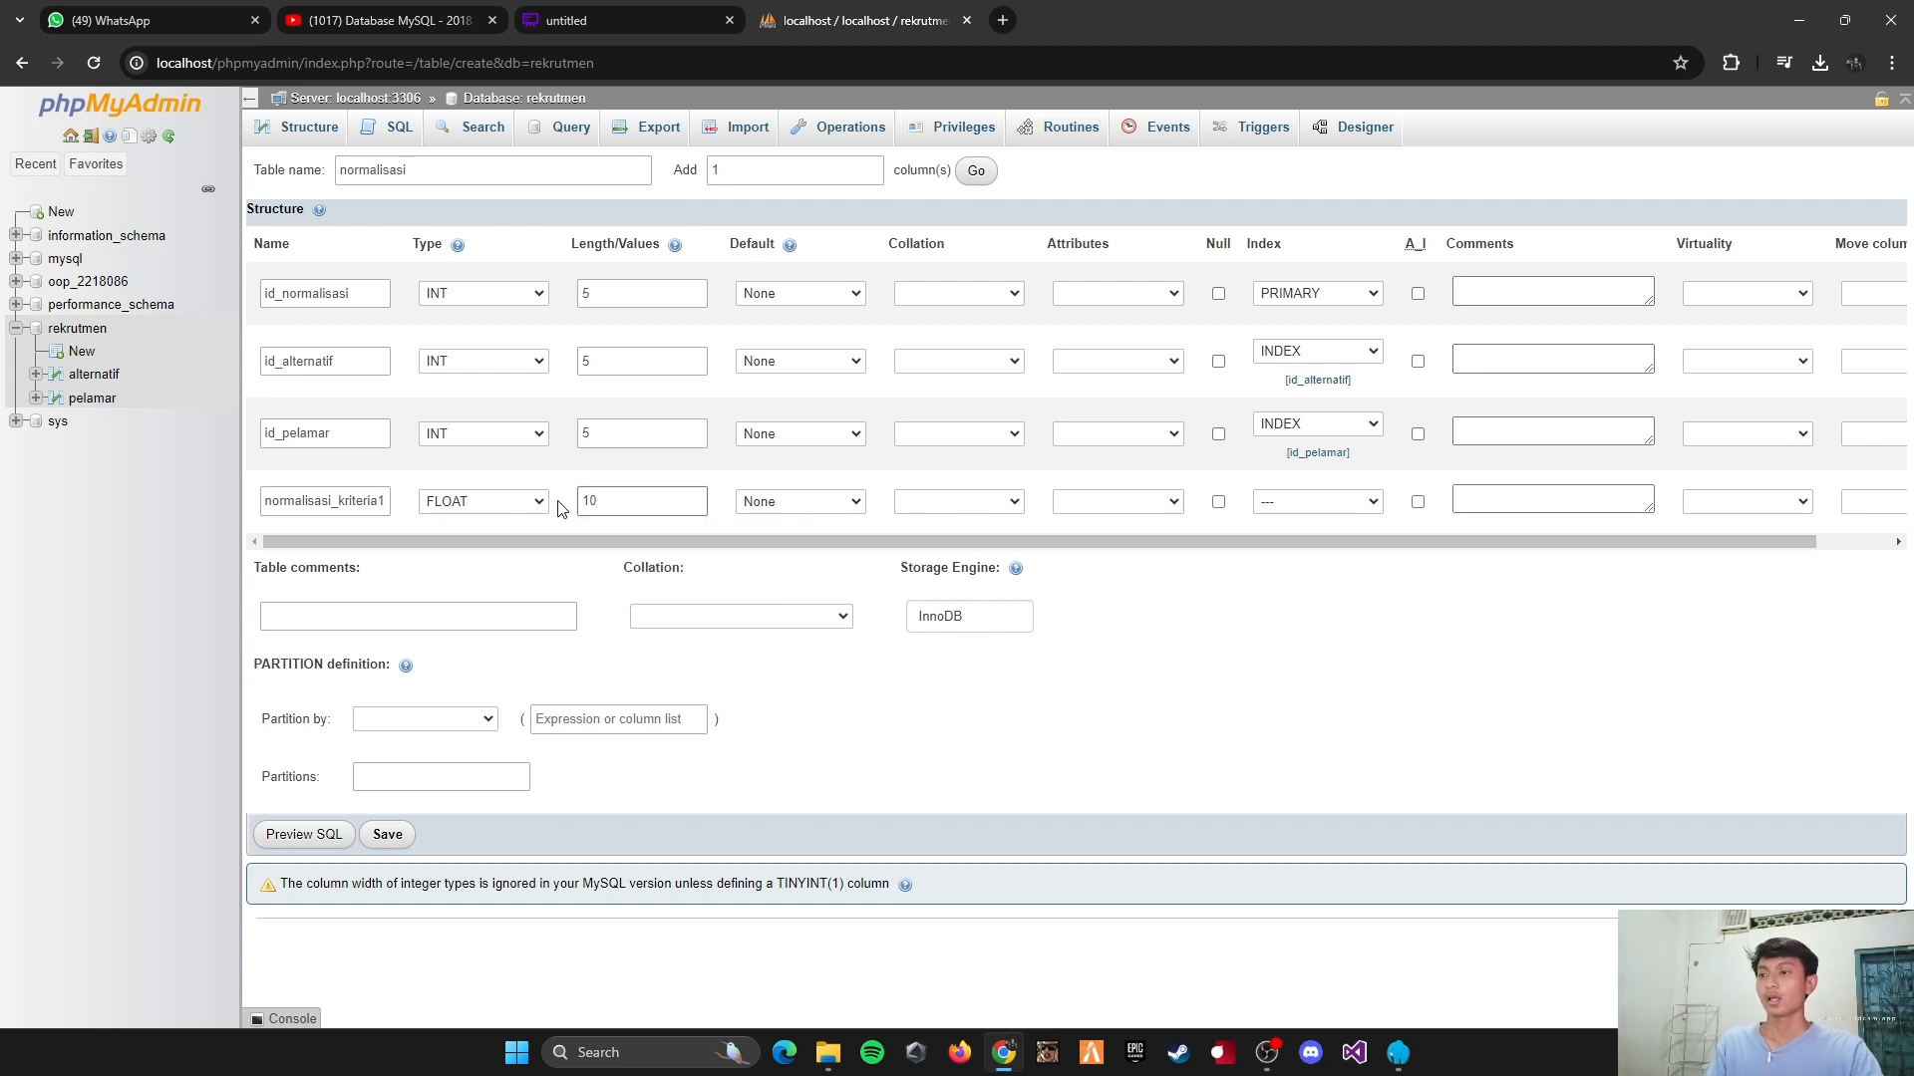
Step: Add three more columns to the normalisasi table
{"action": "double_click", "coordinate": [760, 176]}
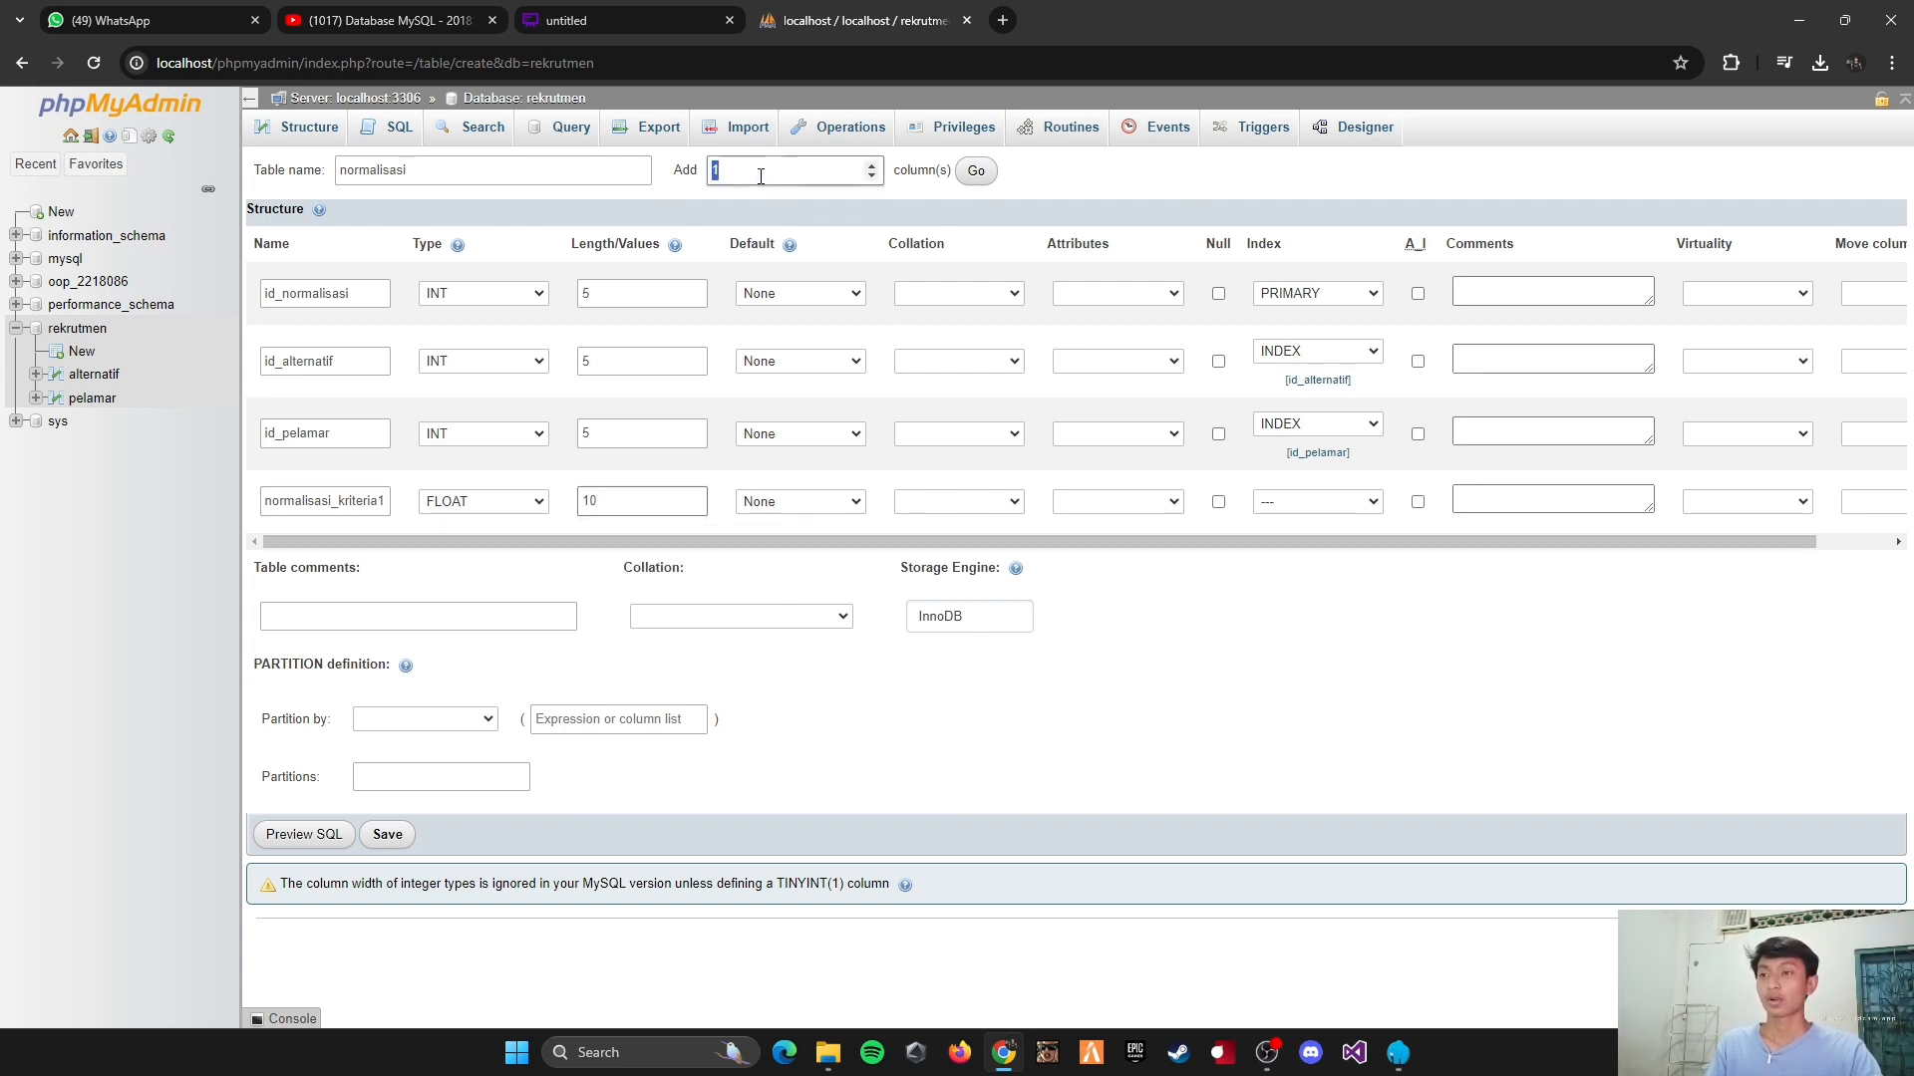
{"action": "type", "text": "3"}
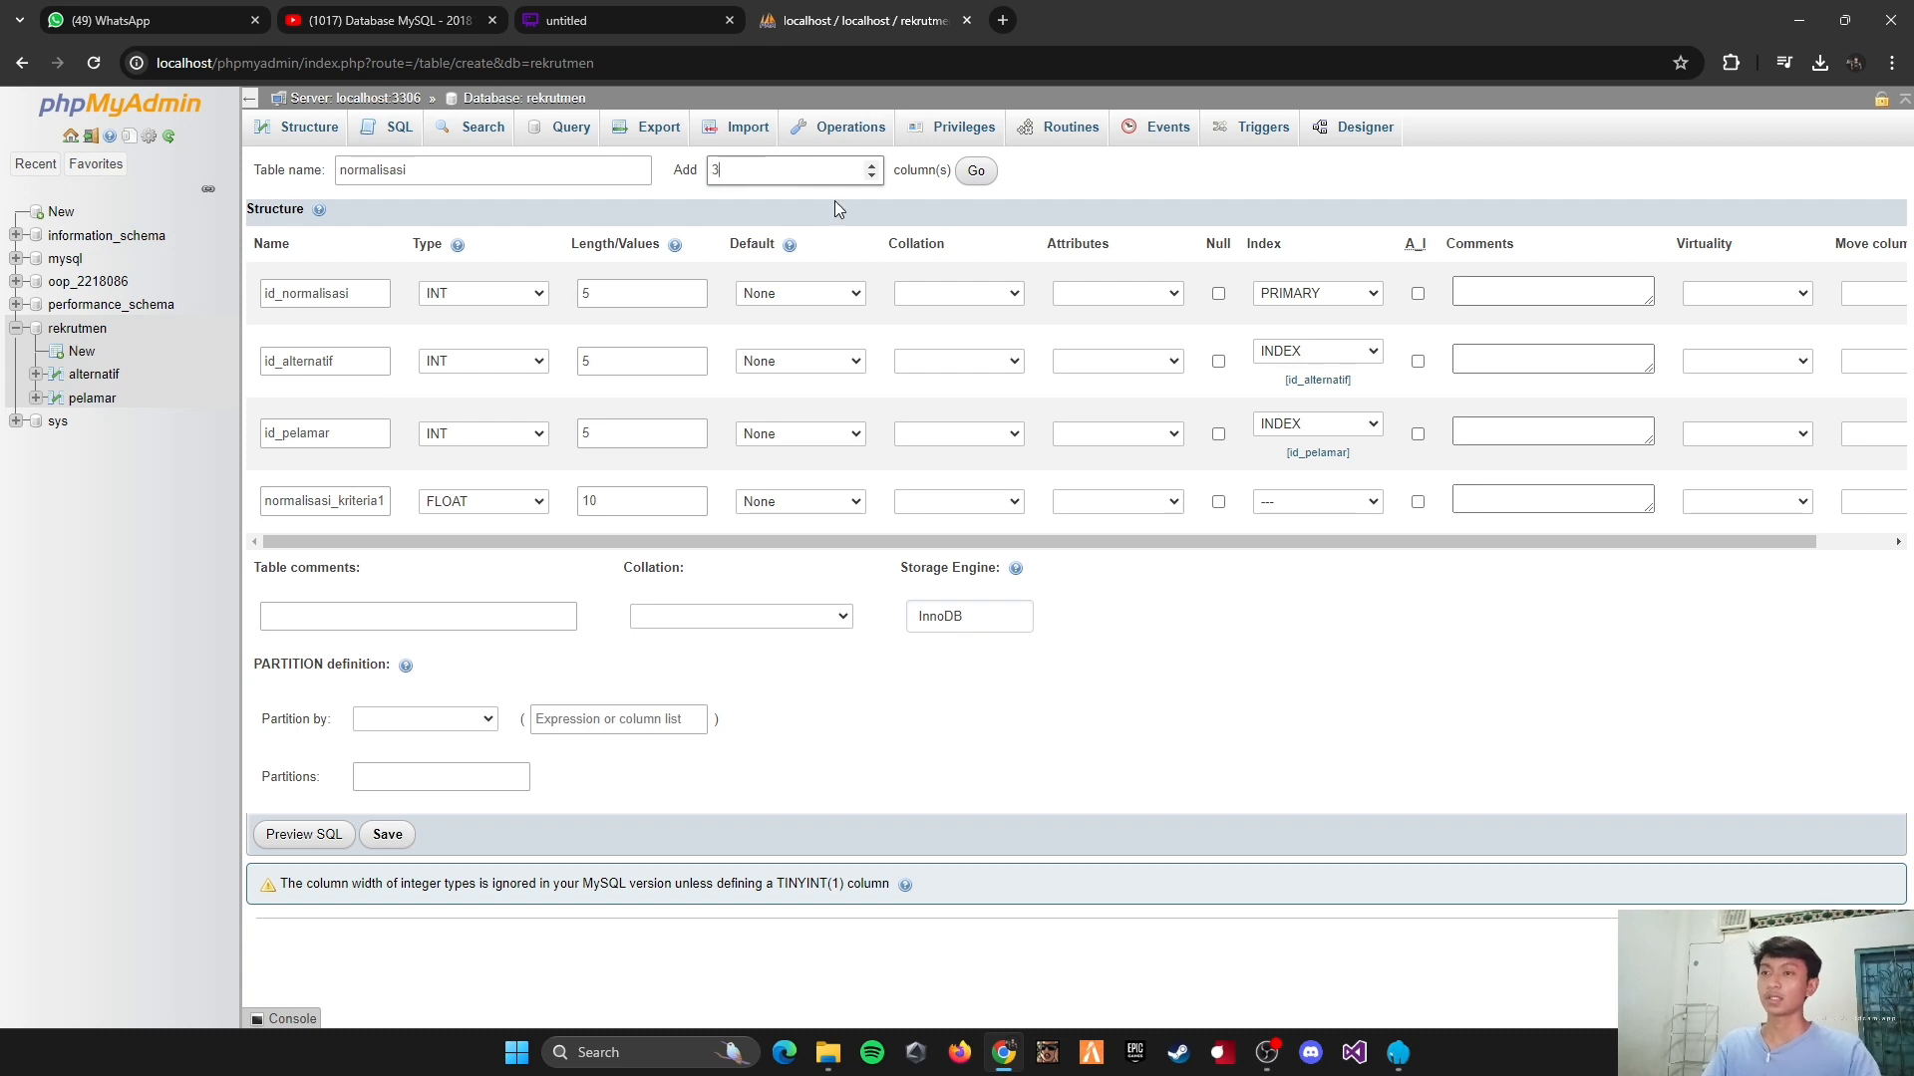
{"action": "left_click", "coordinate": [974, 172]}
Step: Copy the fourth column's name to define the fifth column as normalisasi_kriteria2, type FLOAT, with length 10
{"action": "left_click", "coordinate": [292, 489]}
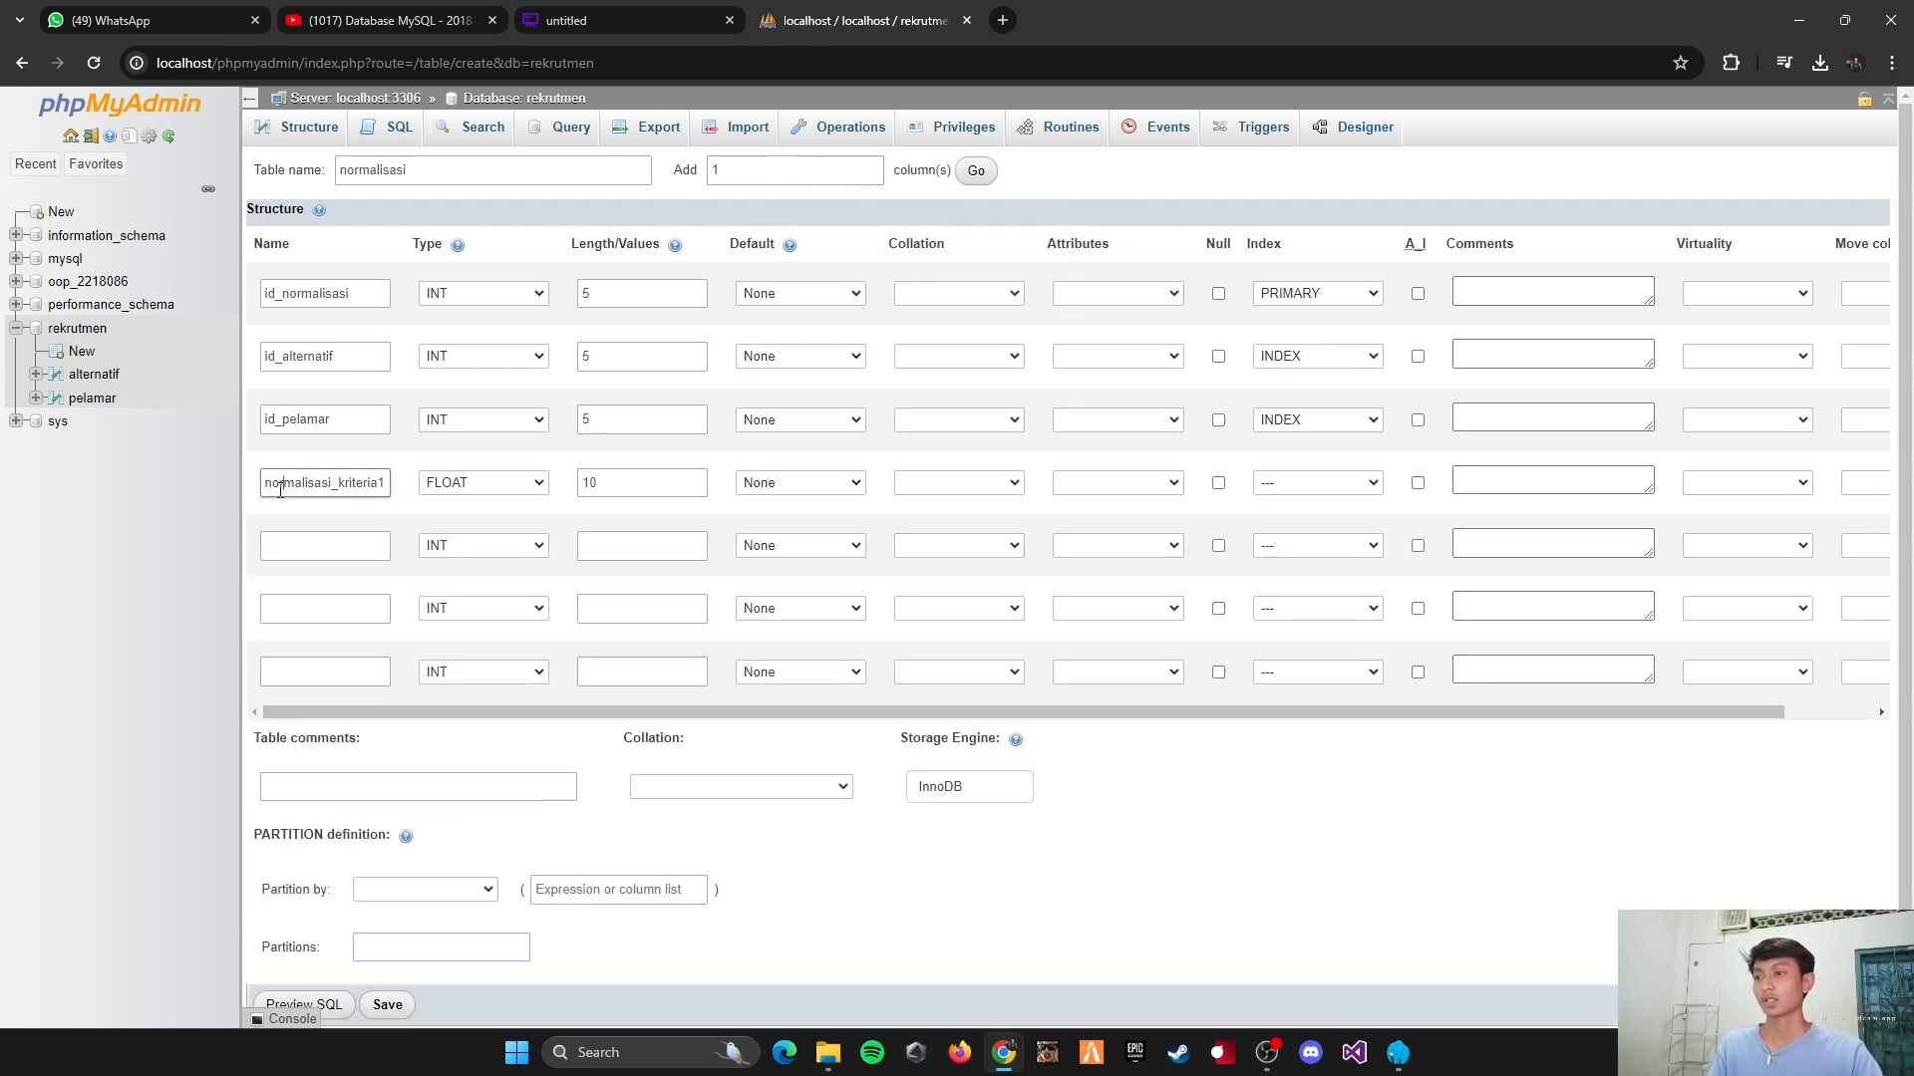
{"action": "double_click", "coordinate": [280, 490]}
{"action": "key", "text": "ctrl+c"}
{"action": "left_click", "coordinate": [274, 546]}
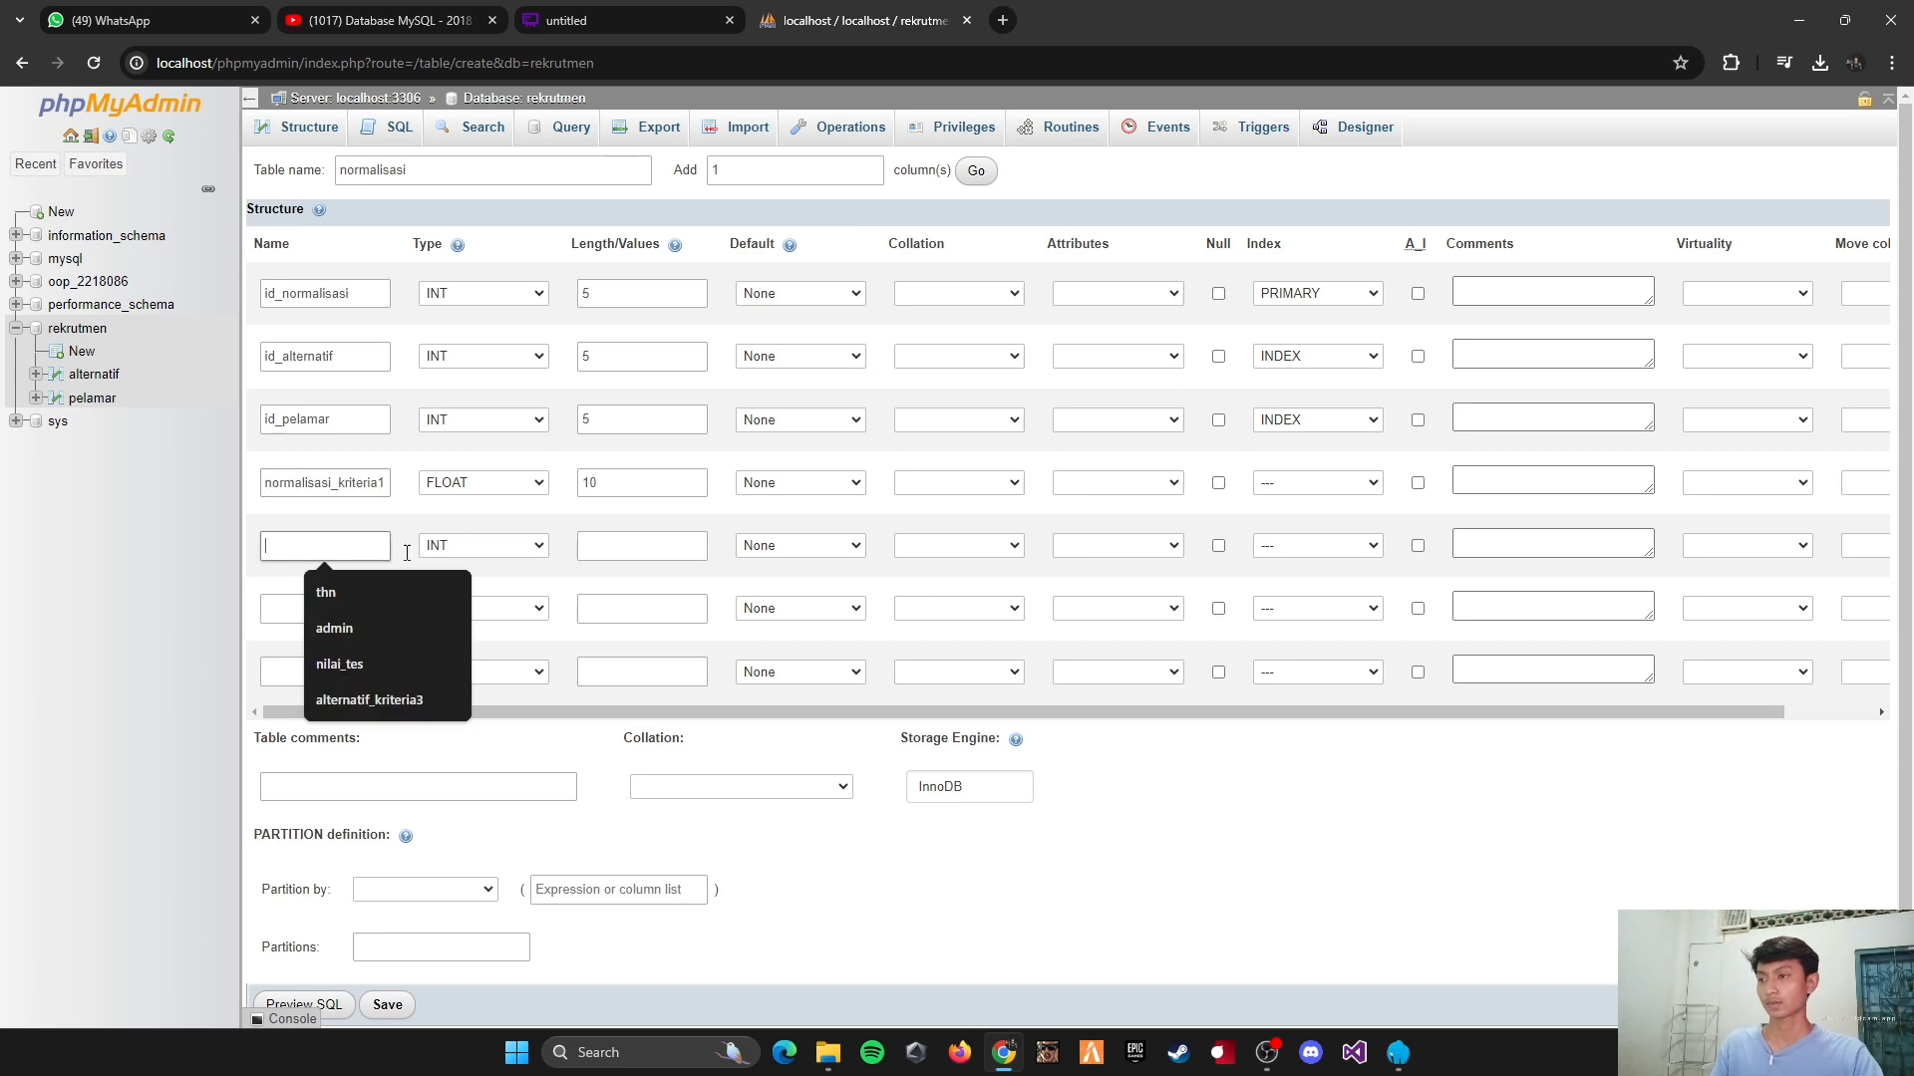
{"action": "key", "text": "ctrl+v"}
{"action": "left_click", "coordinate": [329, 603]}
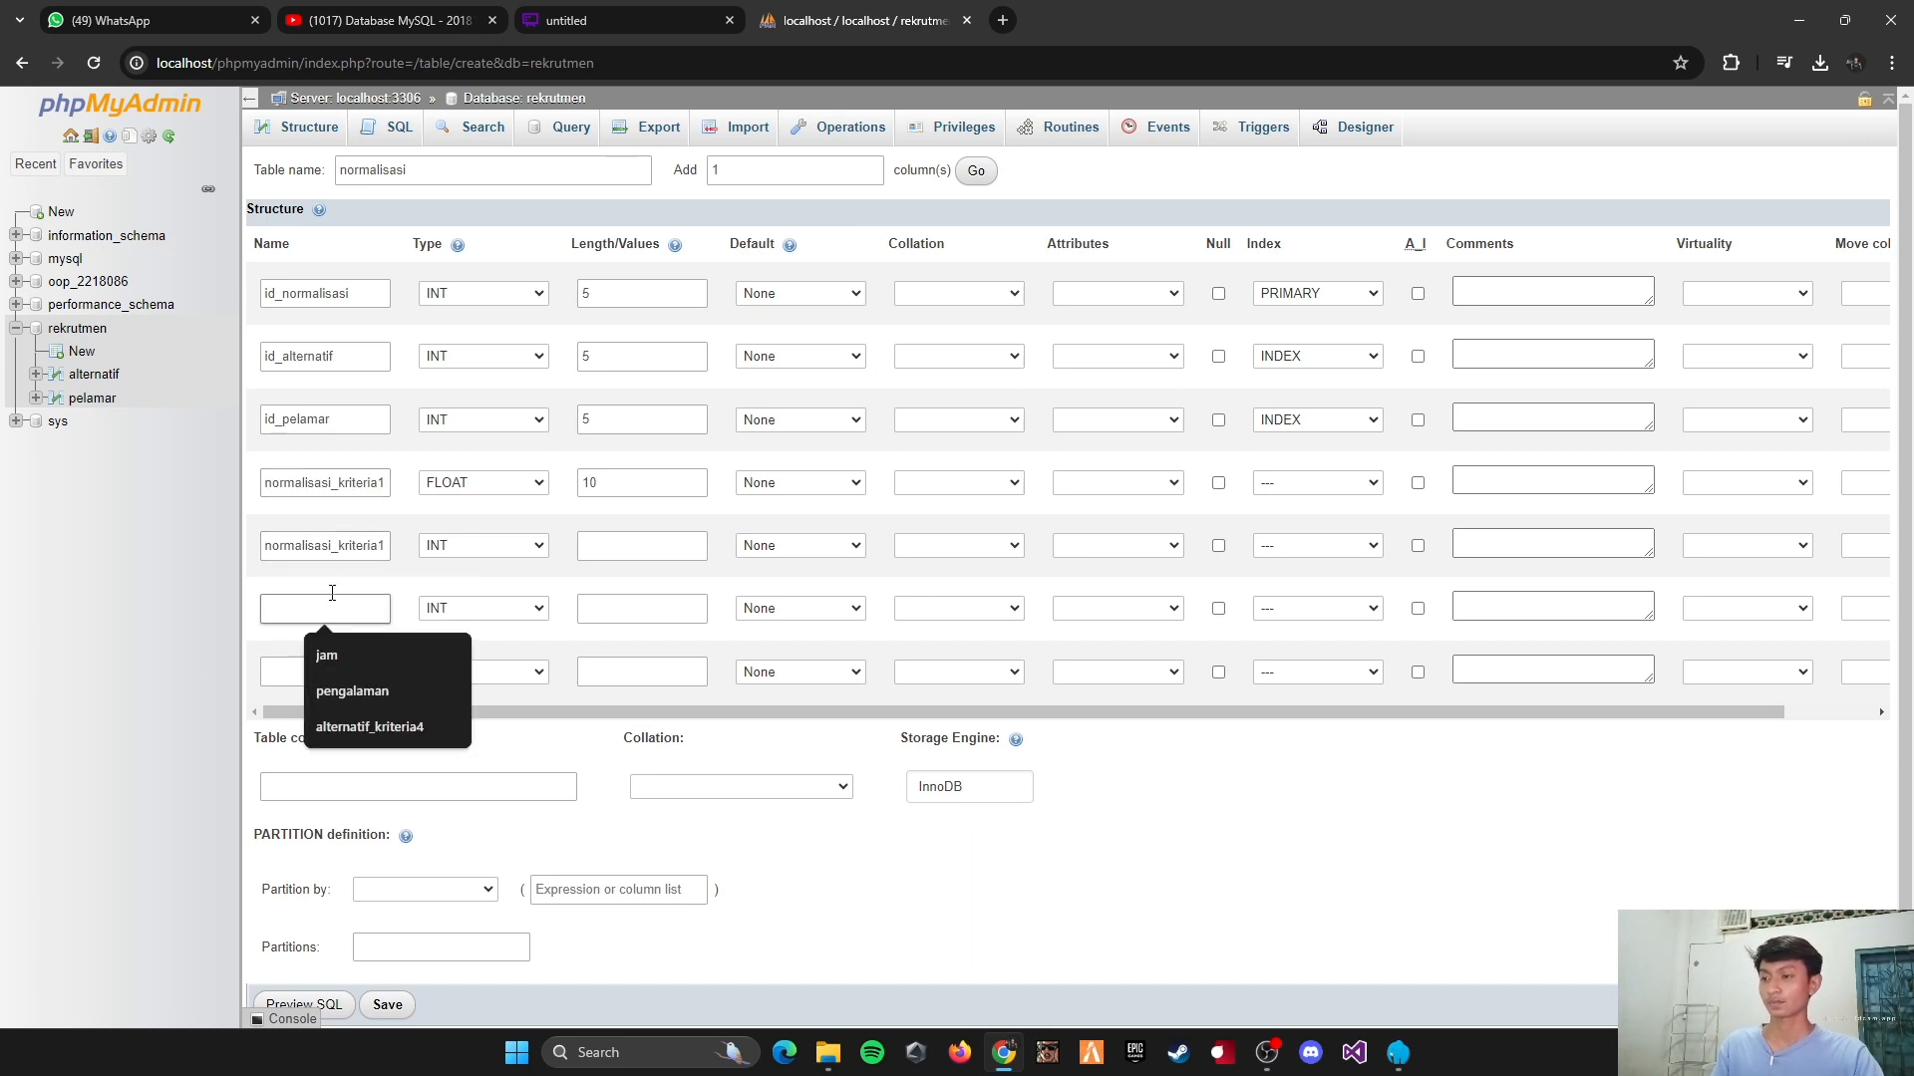
{"action": "left_click", "coordinate": [387, 544]}
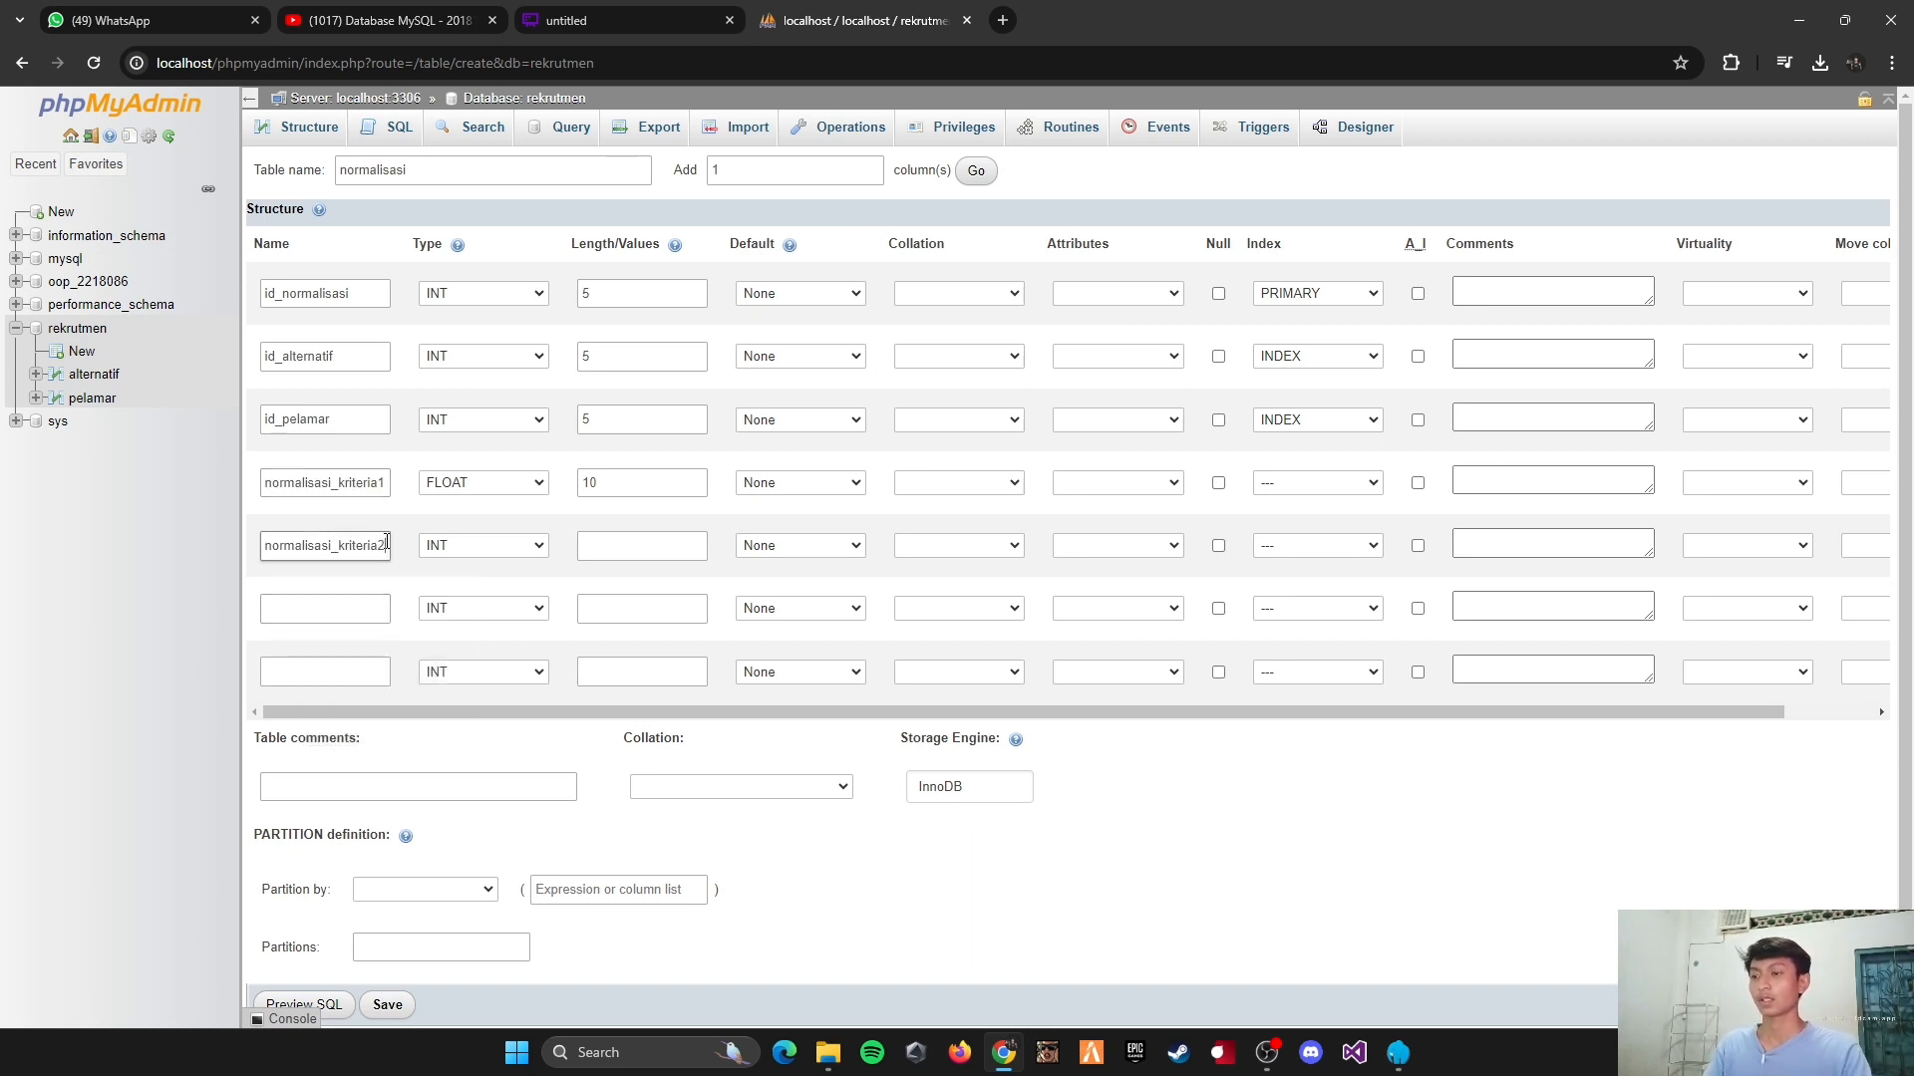
{"action": "left_click", "coordinate": [470, 546]}
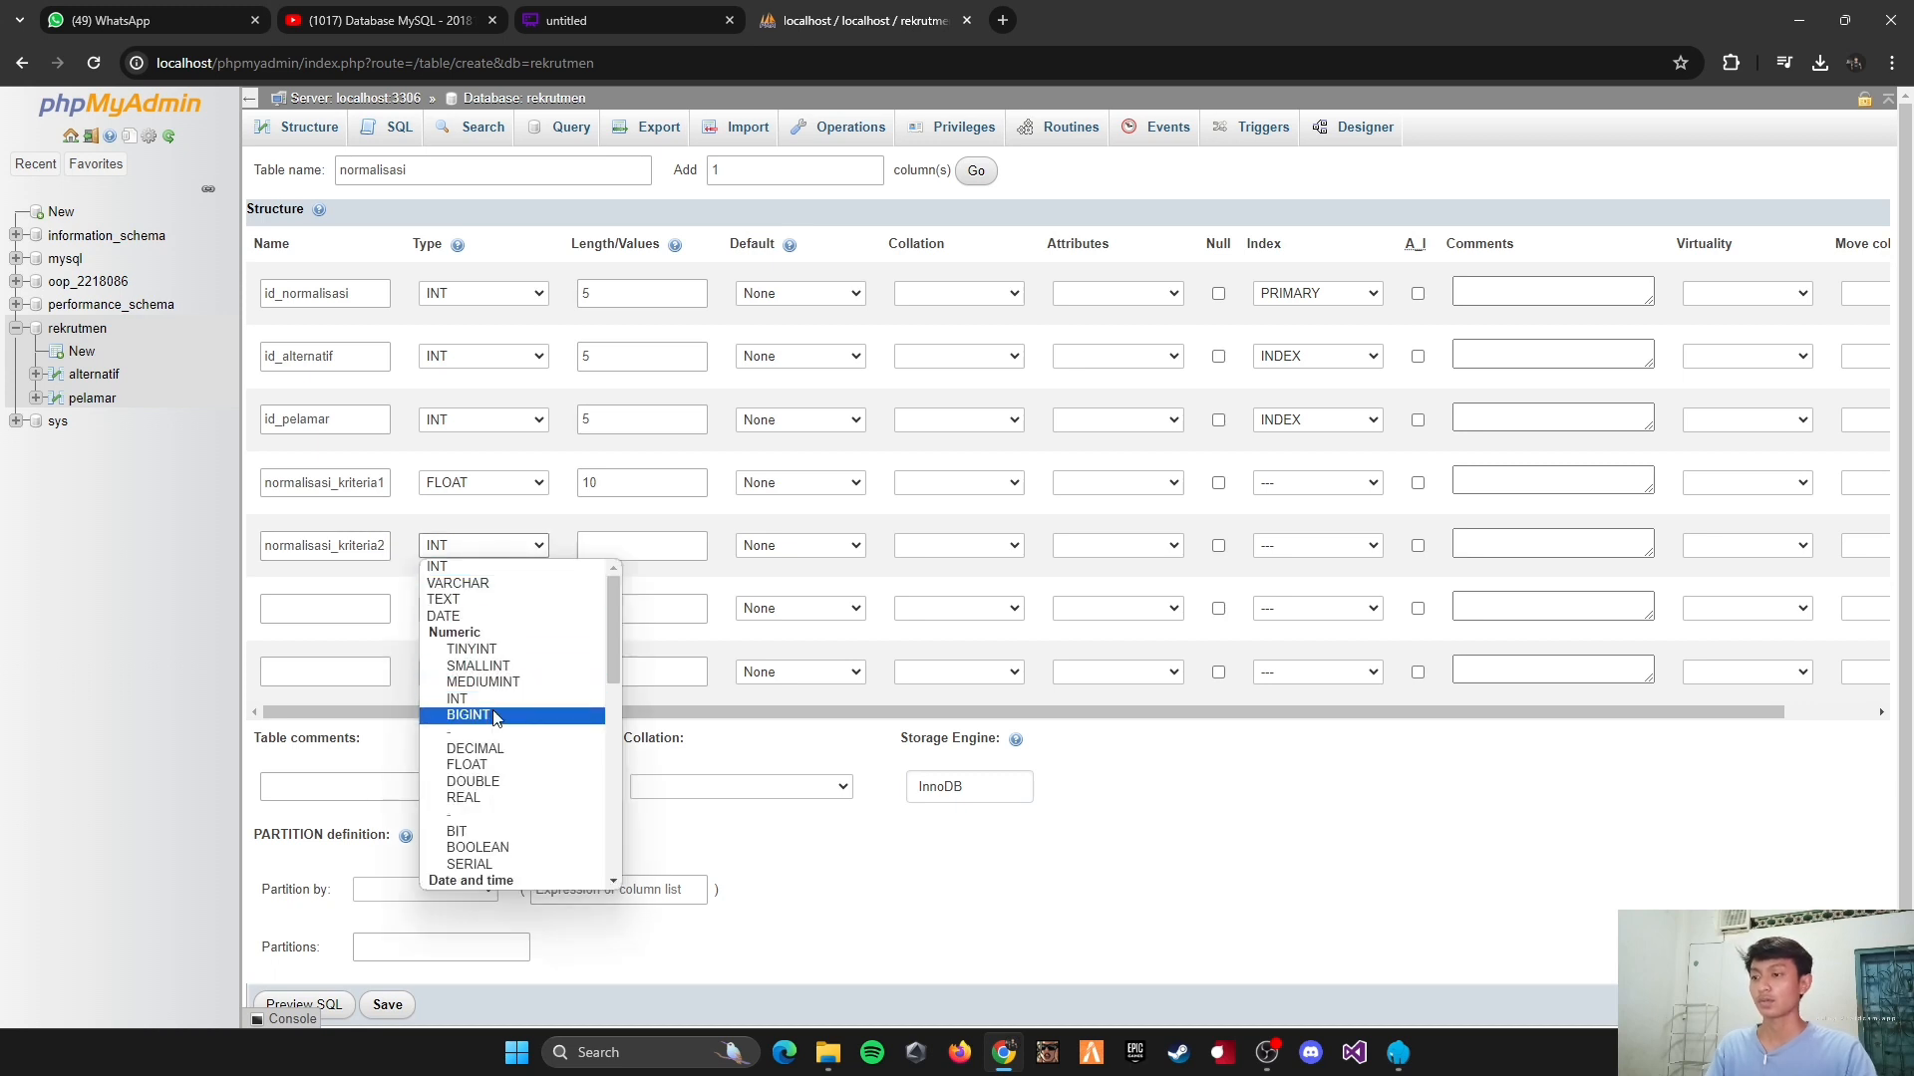
{"action": "left_click", "coordinate": [492, 766]}
{"action": "left_click", "coordinate": [664, 552]}
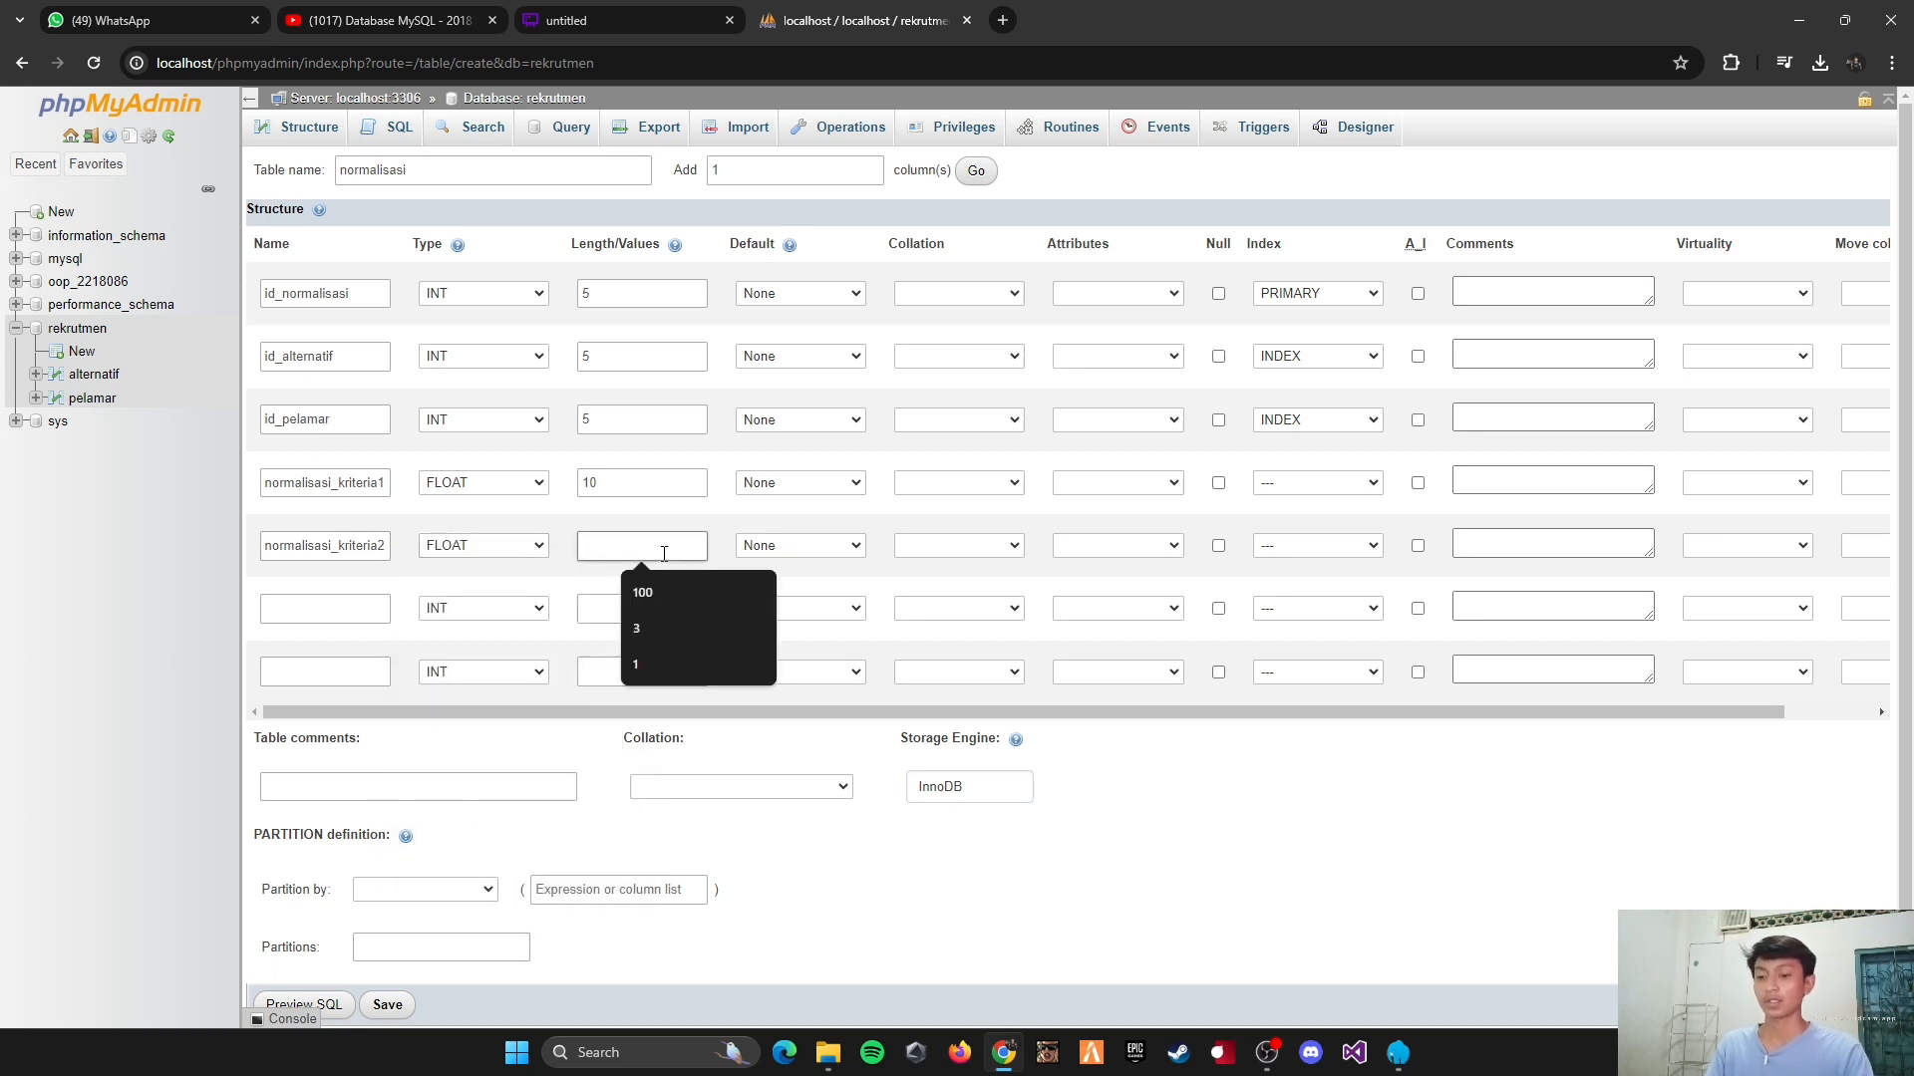
{"action": "type", "text": "10"}
Step: Define the sixth column as normalisasi_kriteria3, type FLOAT, with length 10
{"action": "left_click", "coordinate": [324, 618]}
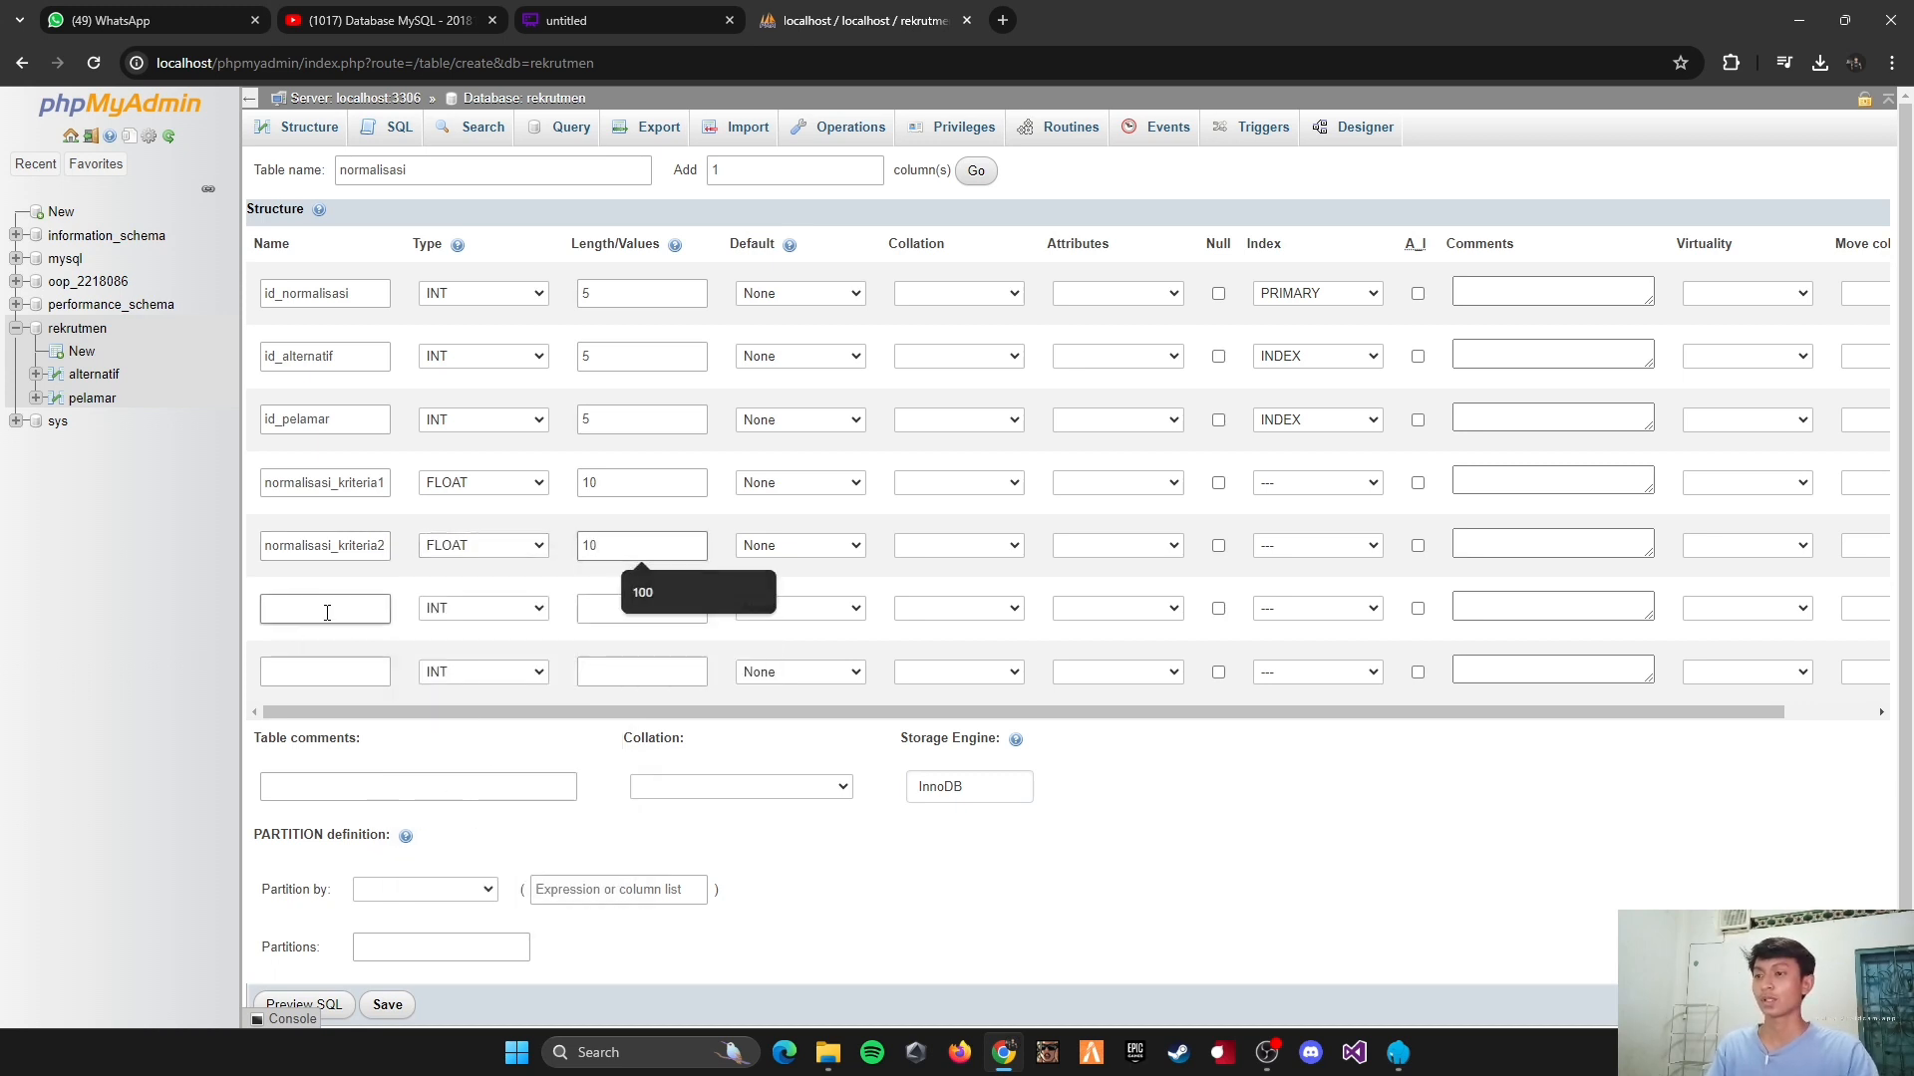
{"action": "key", "text": "ctrl+v"}
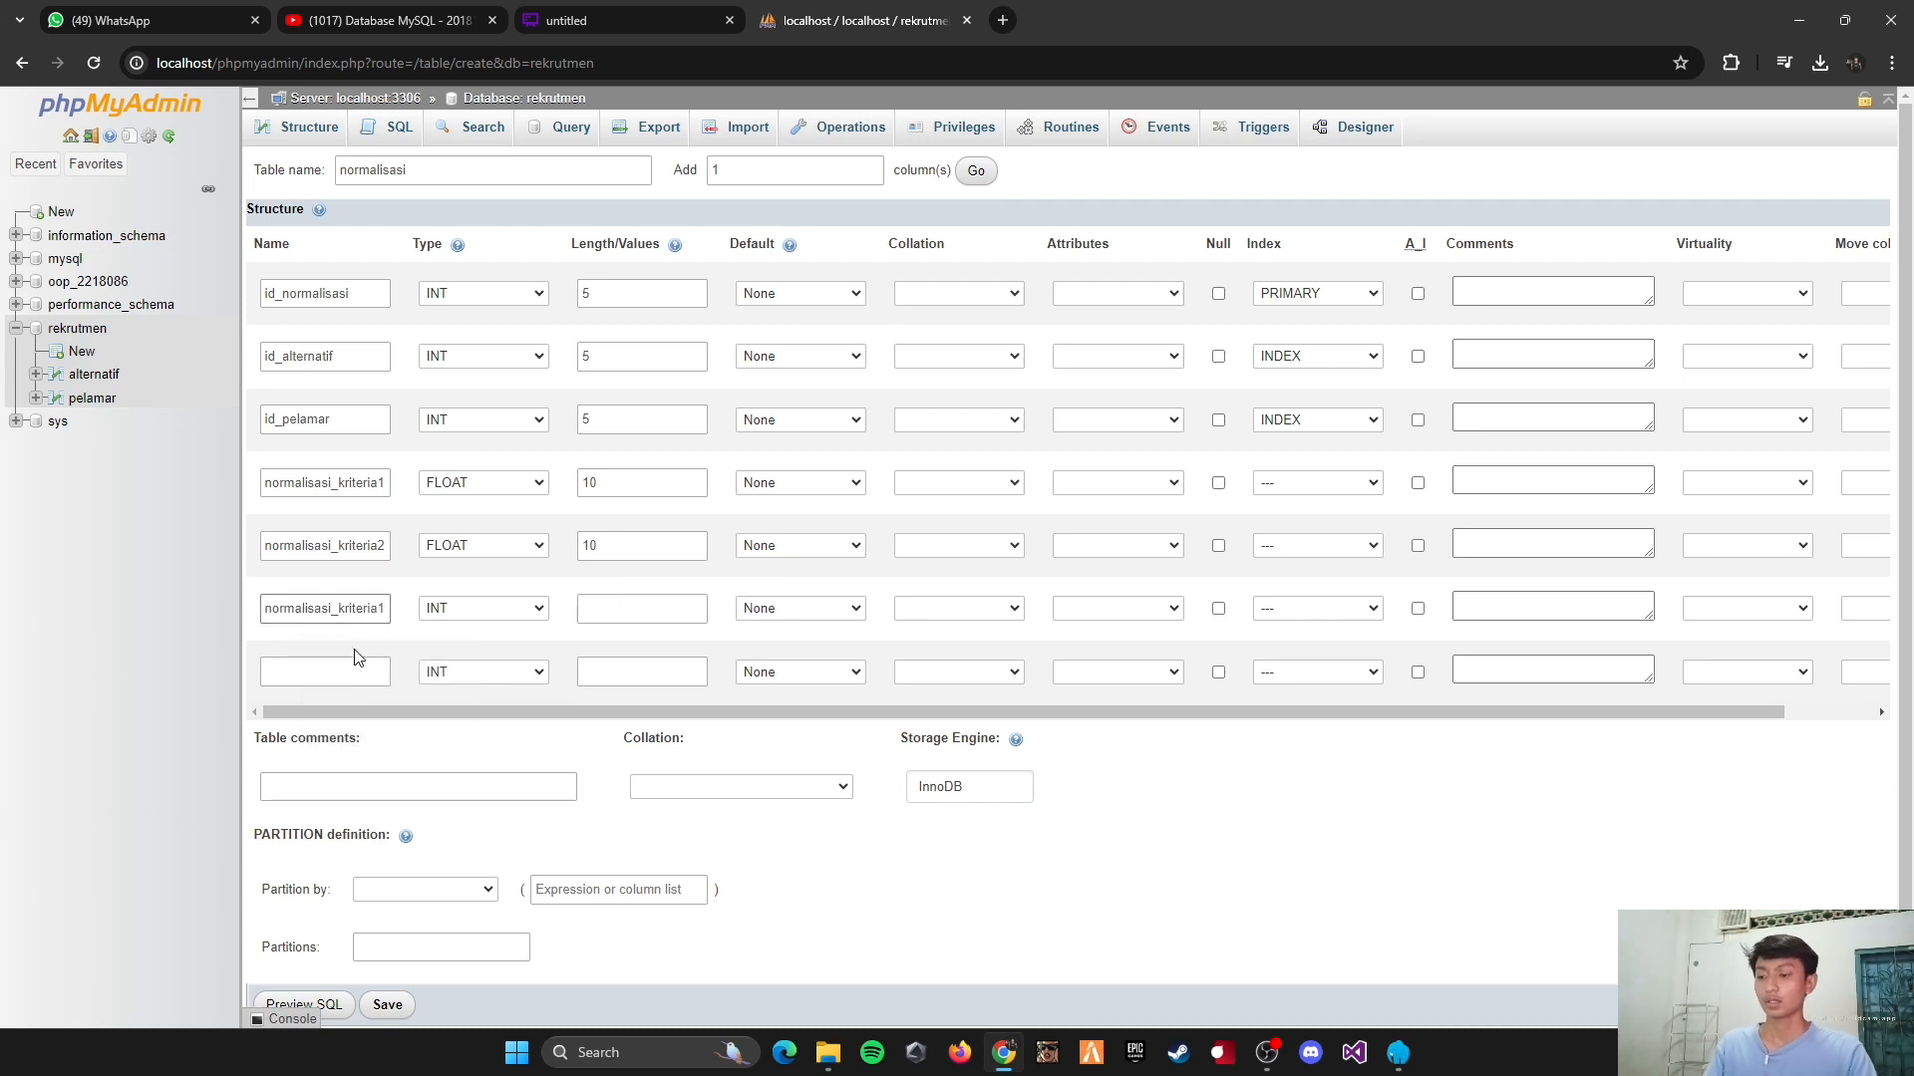
{"action": "left_click", "coordinate": [461, 607]}
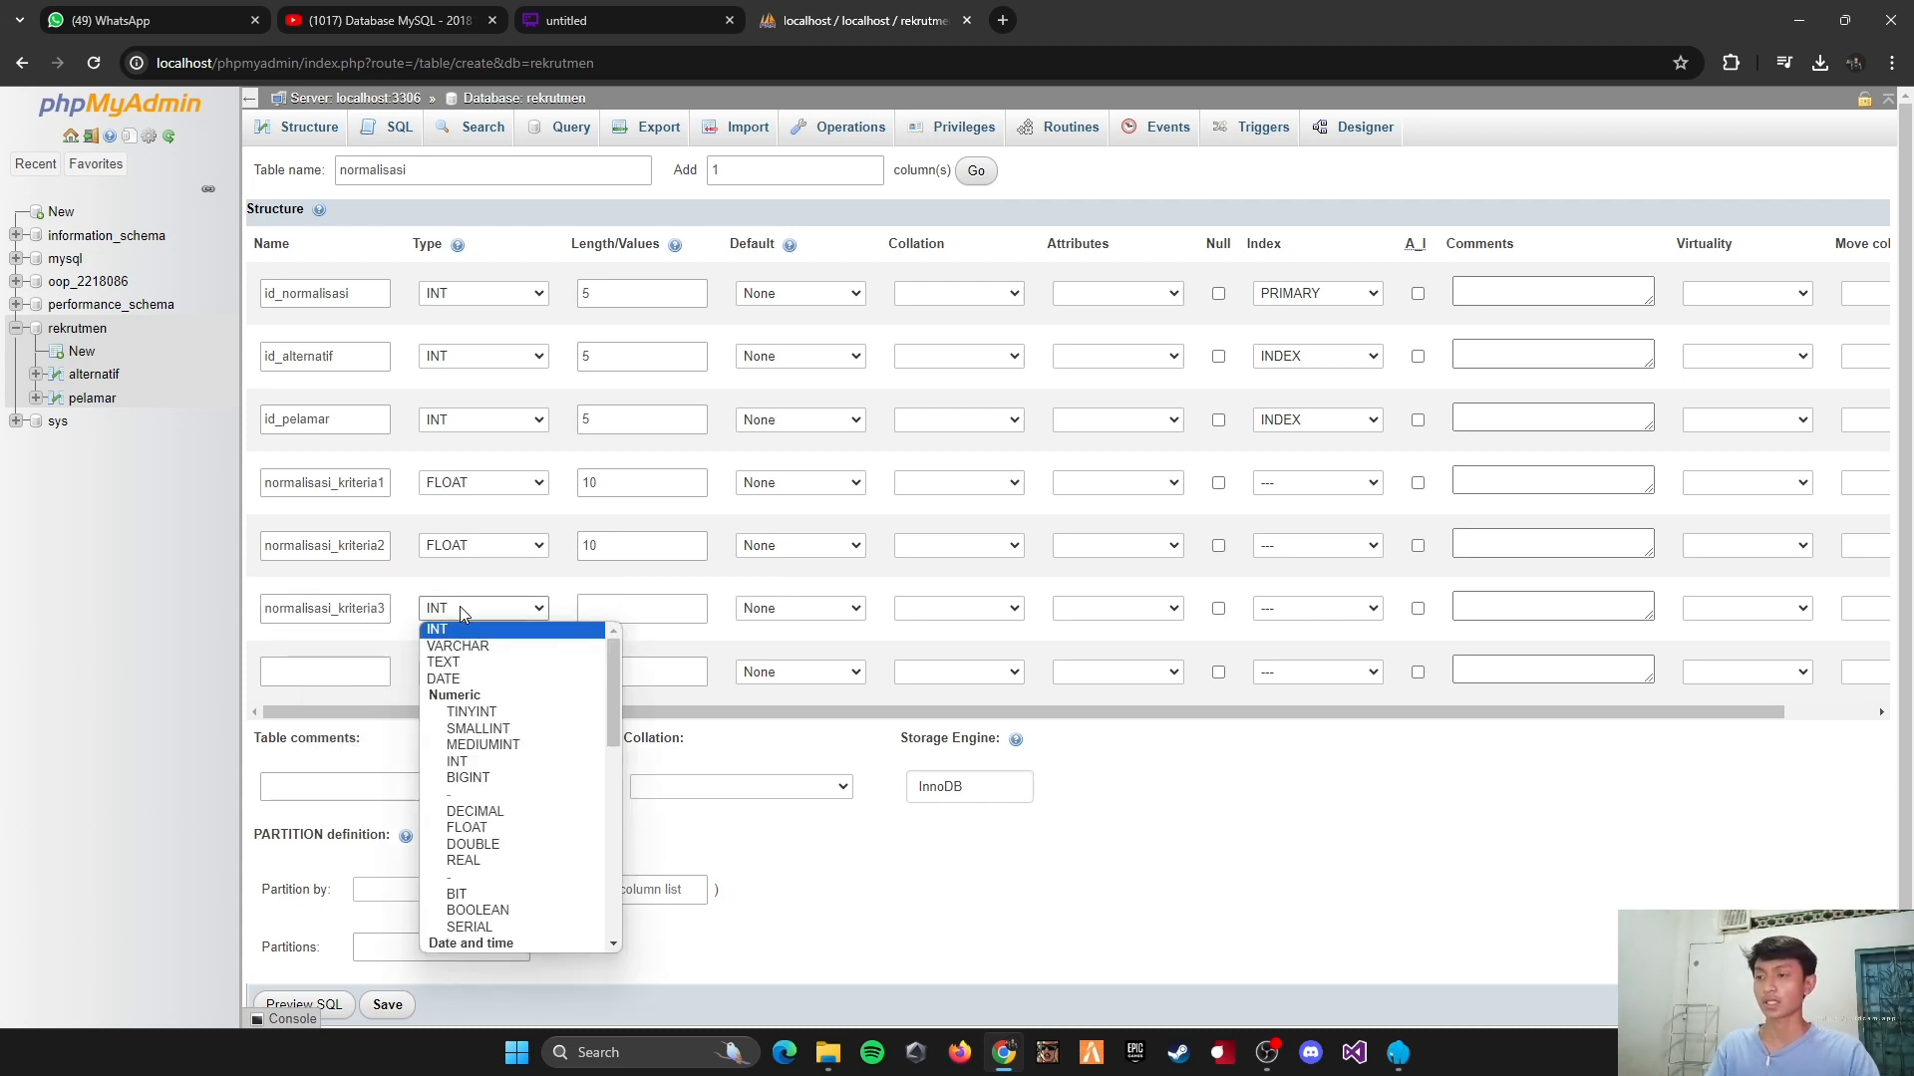
{"action": "left_click", "coordinate": [466, 827]}
{"action": "left_click", "coordinate": [601, 602]}
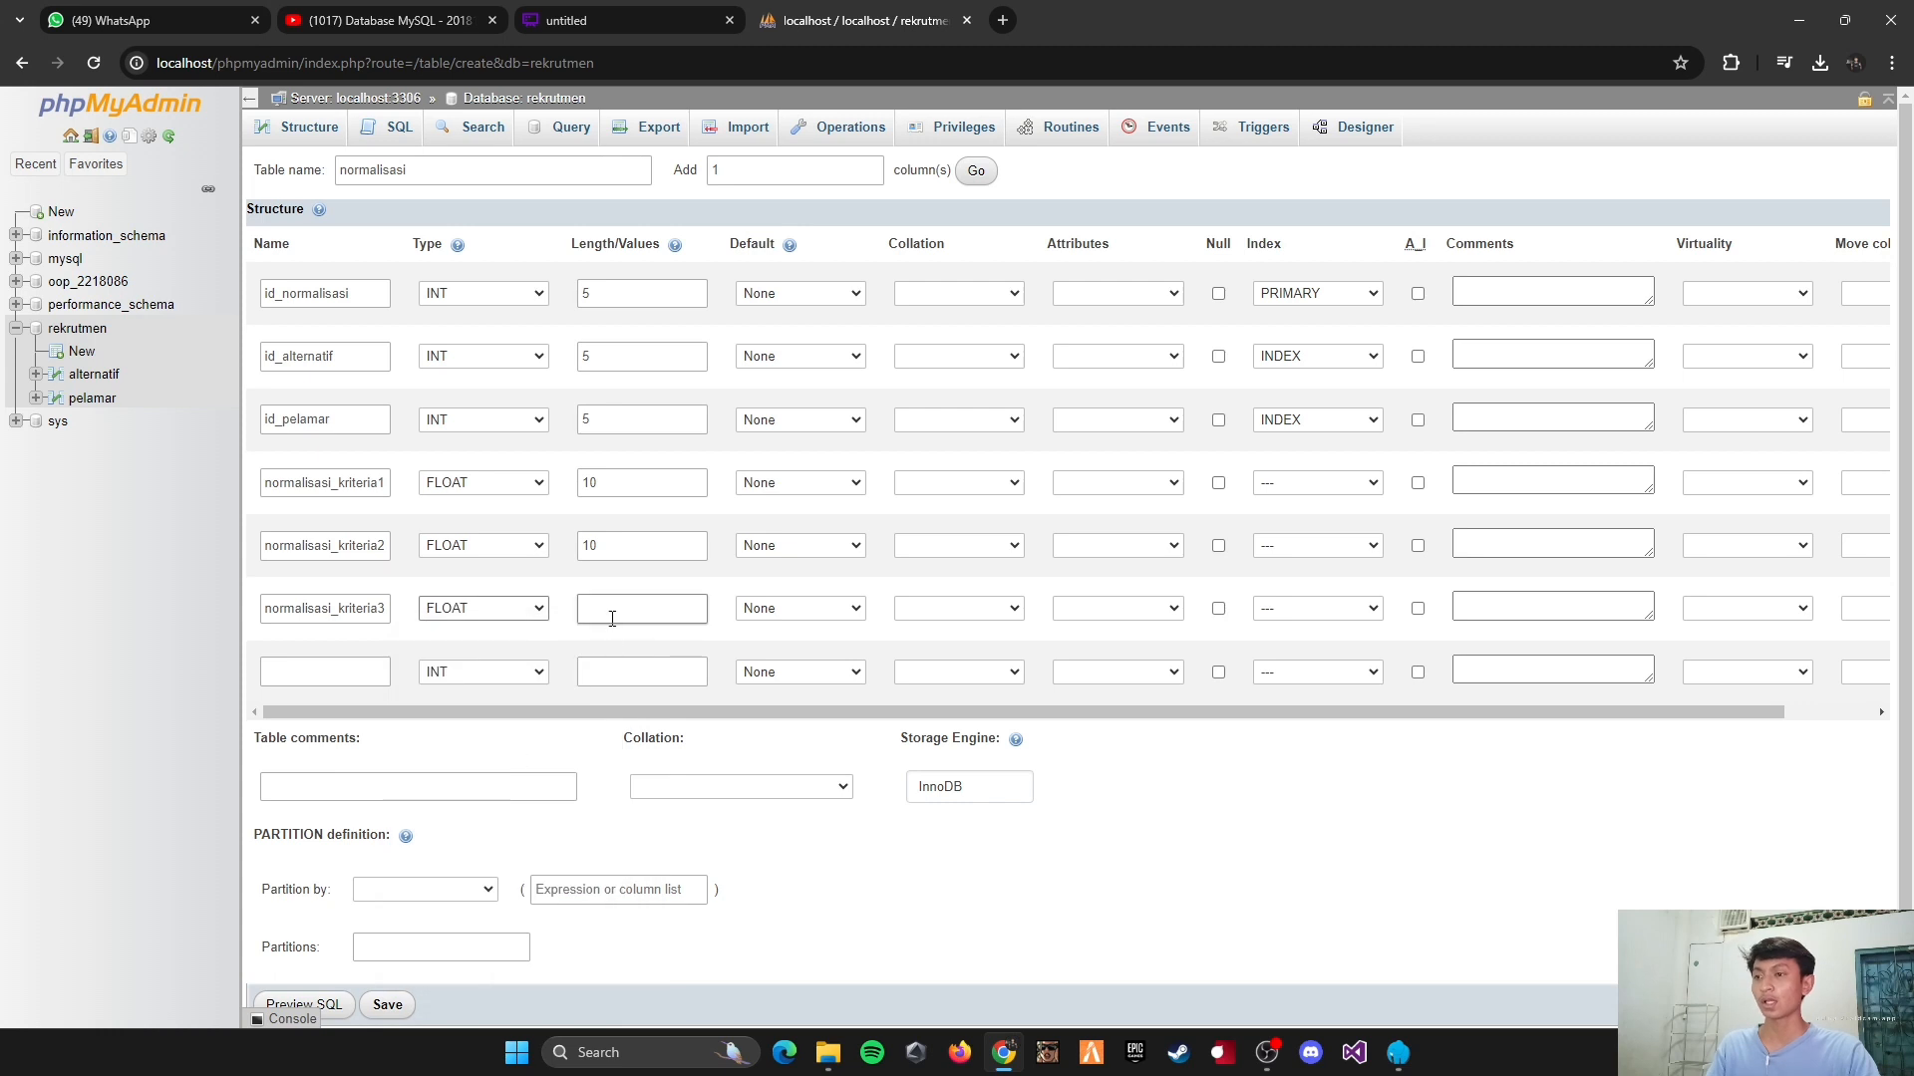
{"action": "type", "text": "10"}
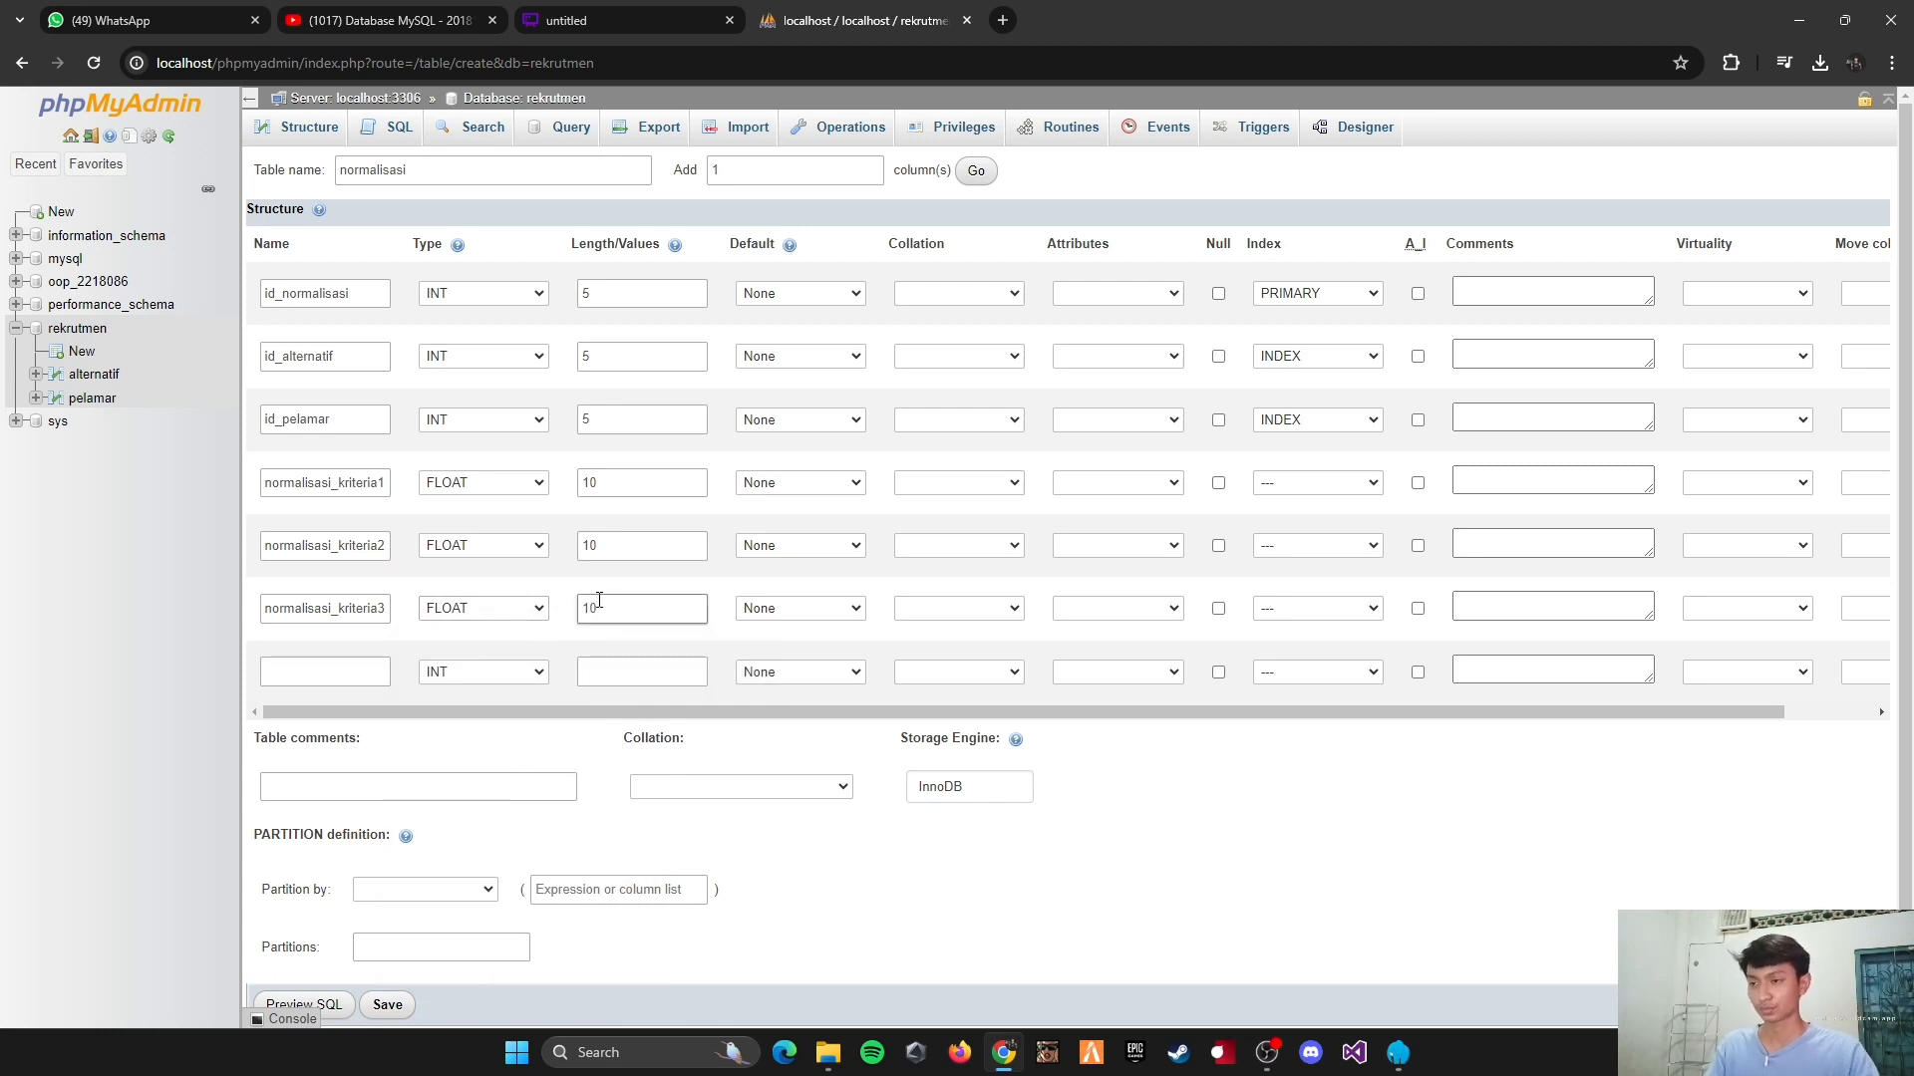
Step: Define the seventh column as normalisasi_kriteria4, type FLOAT, with length 10, and save the normalisasi table
{"action": "left_click", "coordinate": [305, 676]}
{"action": "key", "text": "ctrl+v"}
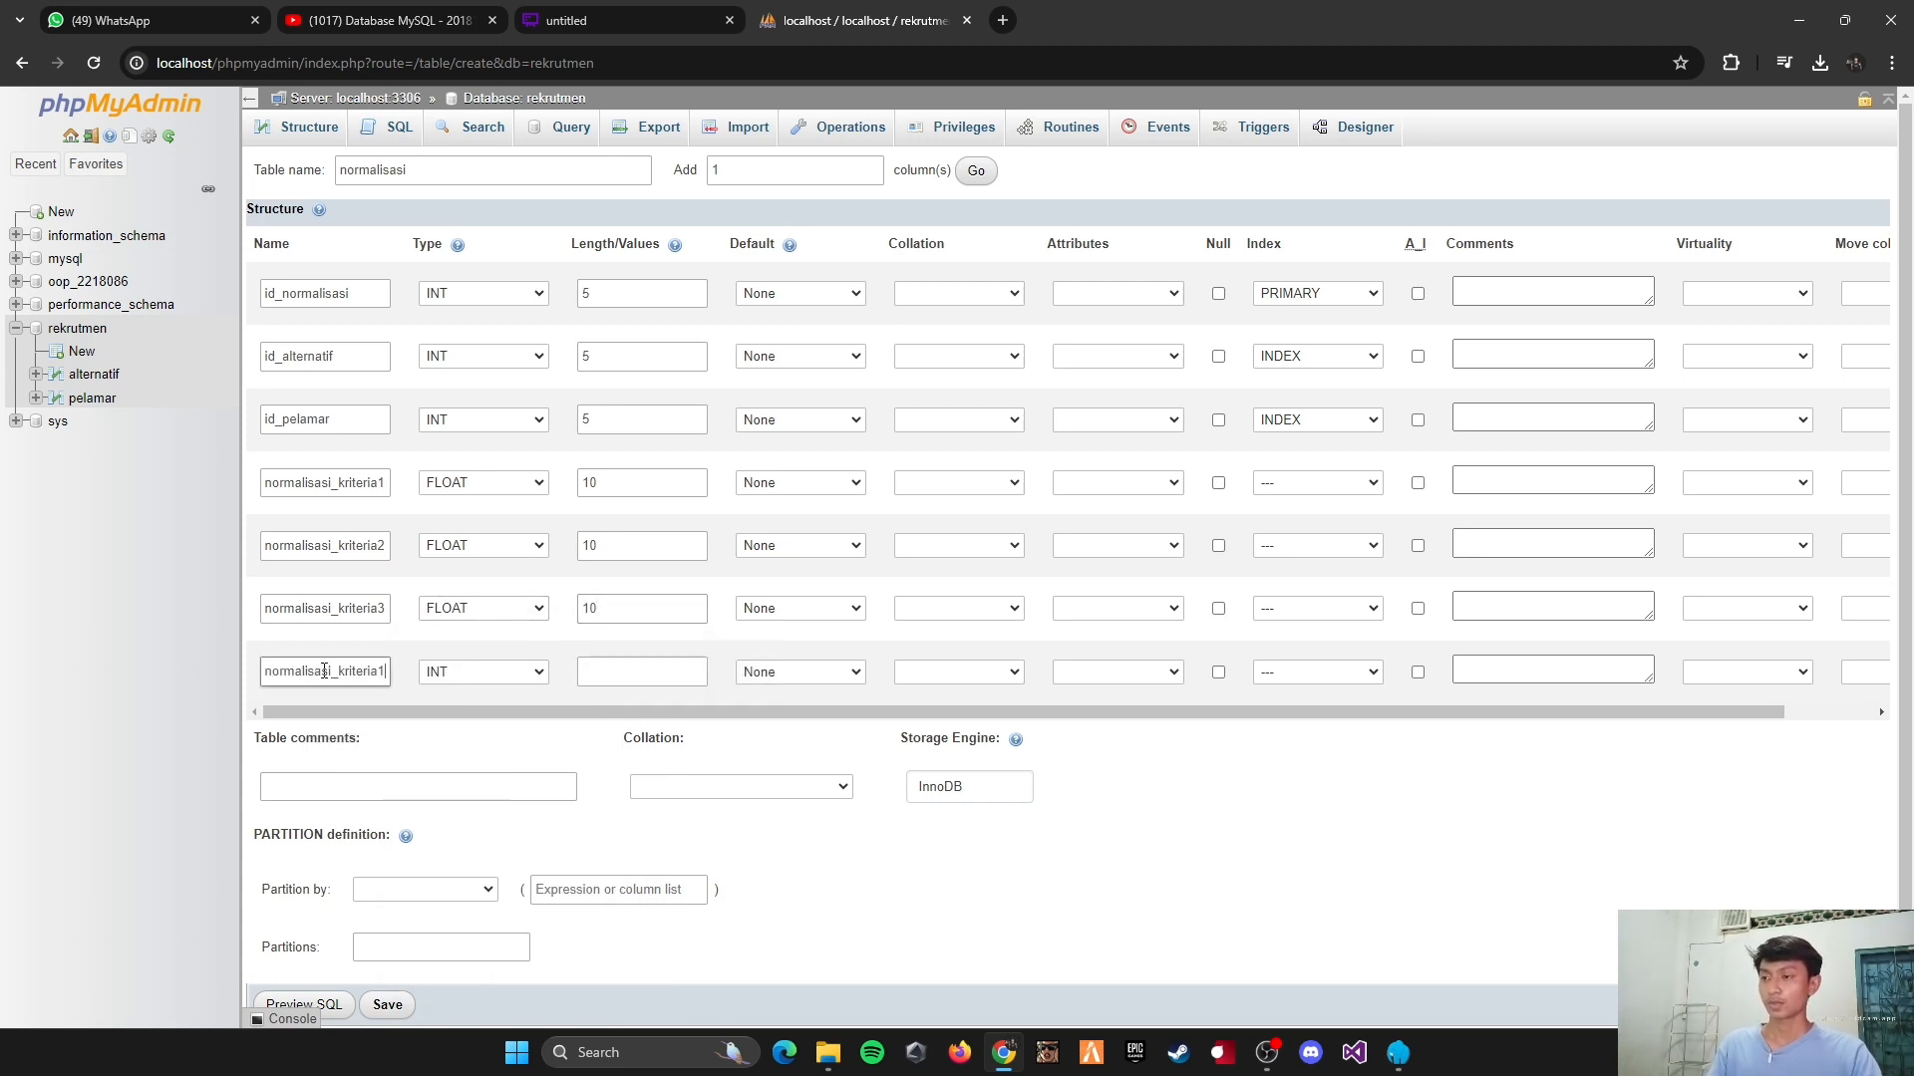
{"action": "left_click", "coordinate": [525, 671]}
{"action": "left_click", "coordinate": [479, 891]}
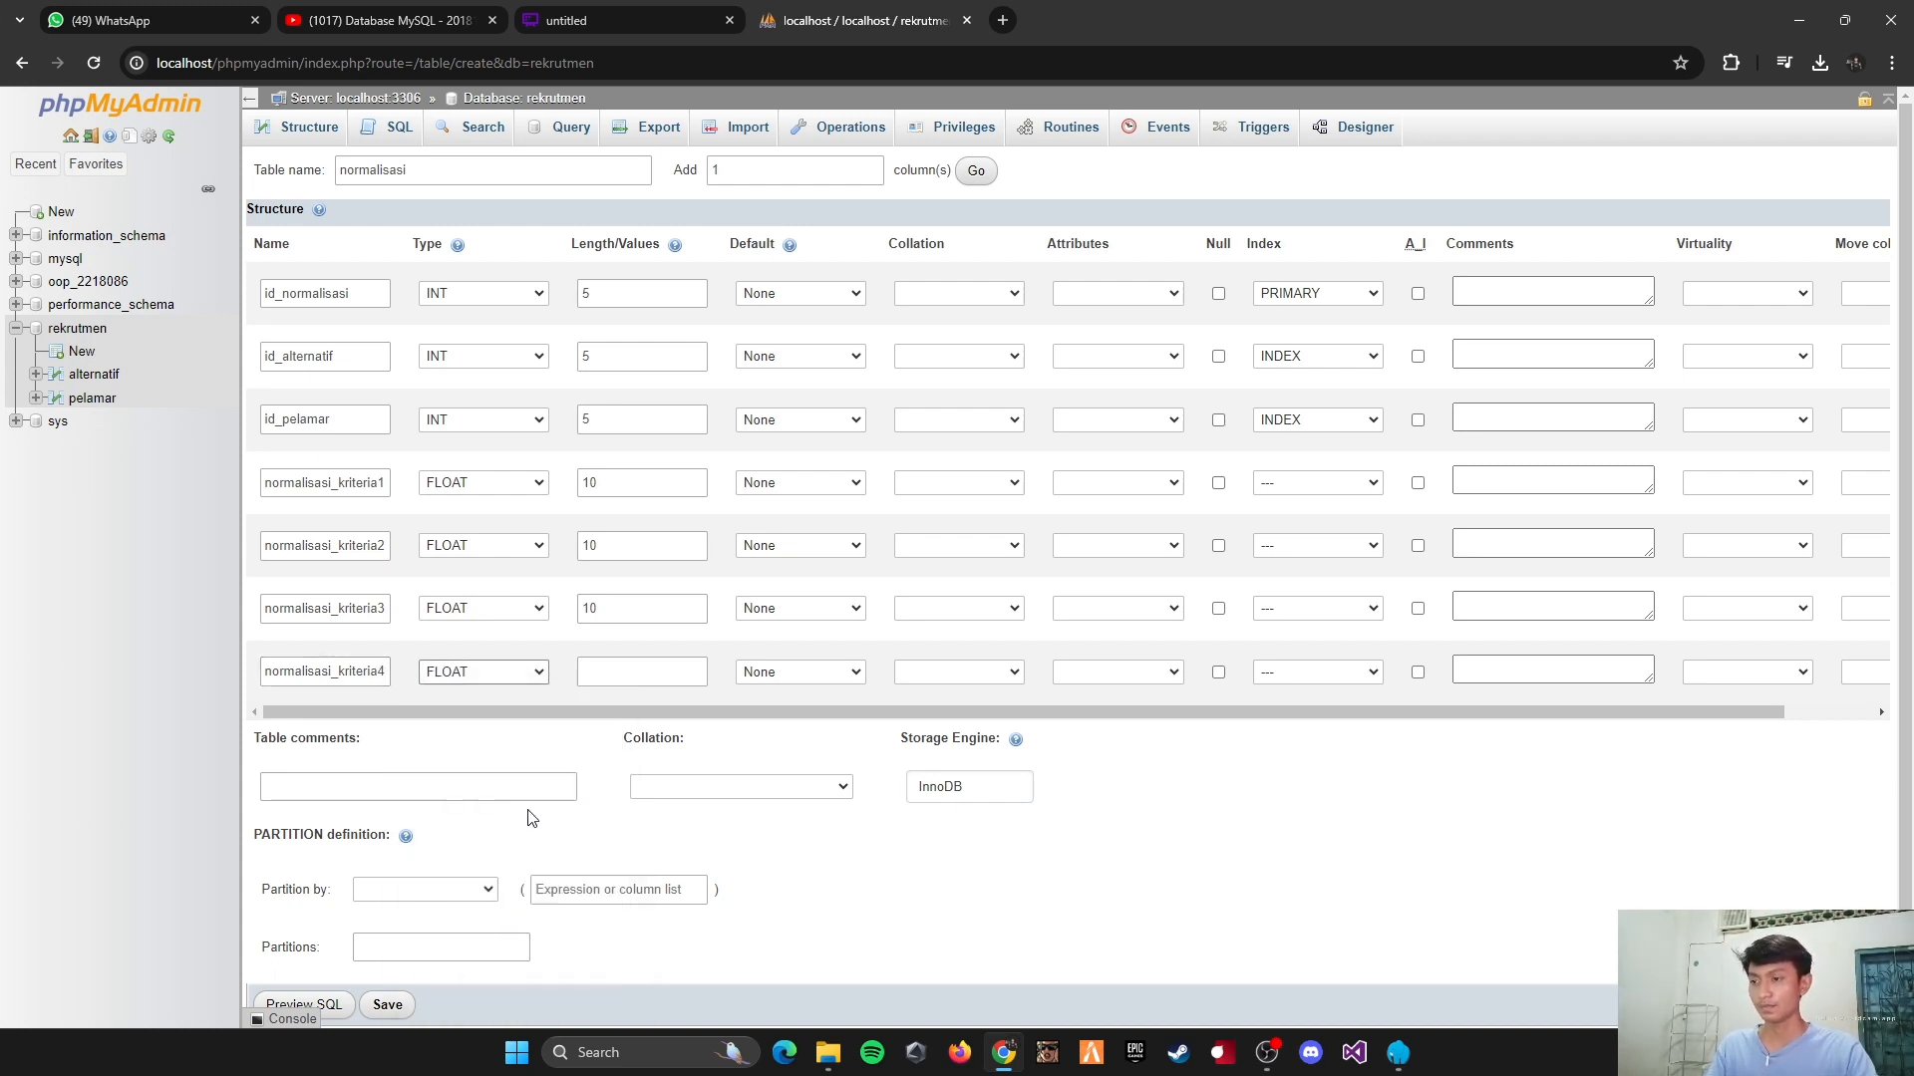
{"action": "left_click", "coordinate": [610, 674]}
{"action": "type", "text": "10"}
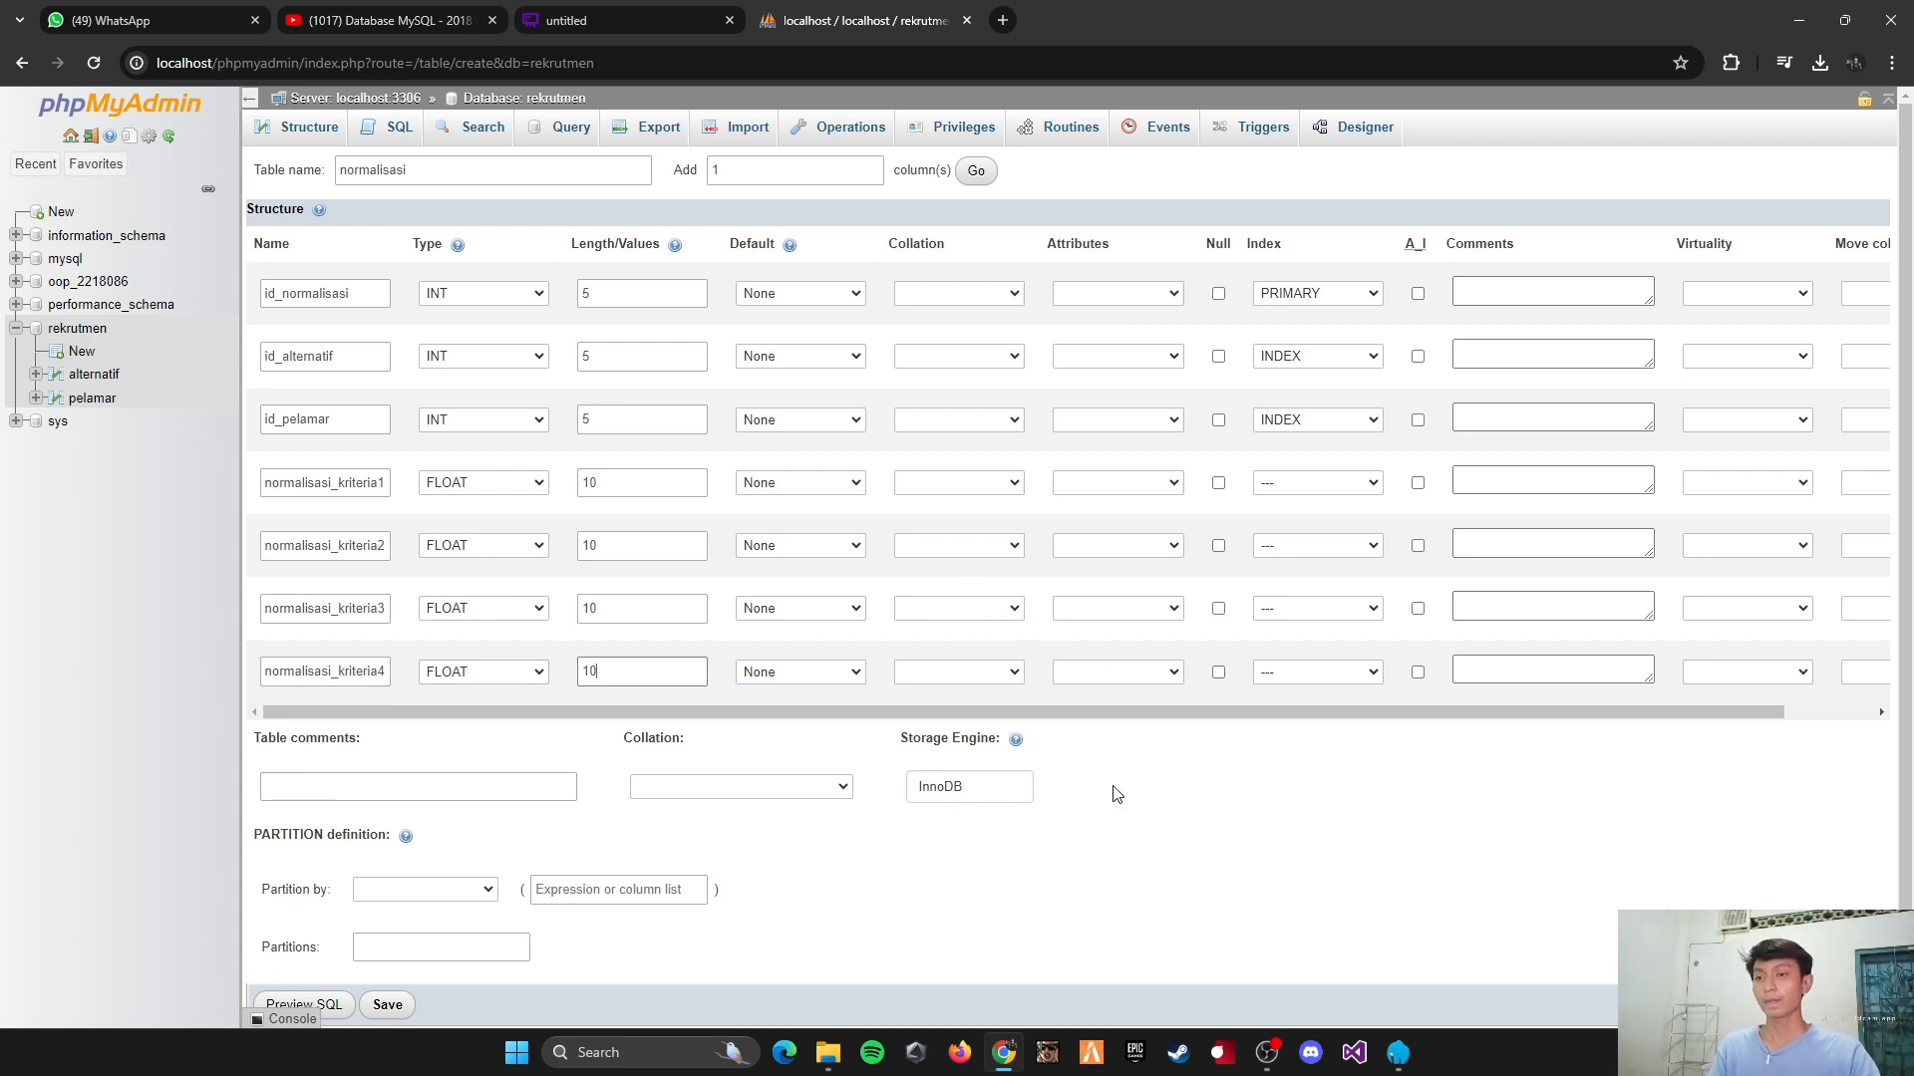
{"action": "scroll", "coordinate": [1115, 790], "scroll_direction": "down", "scroll_amount": 1}
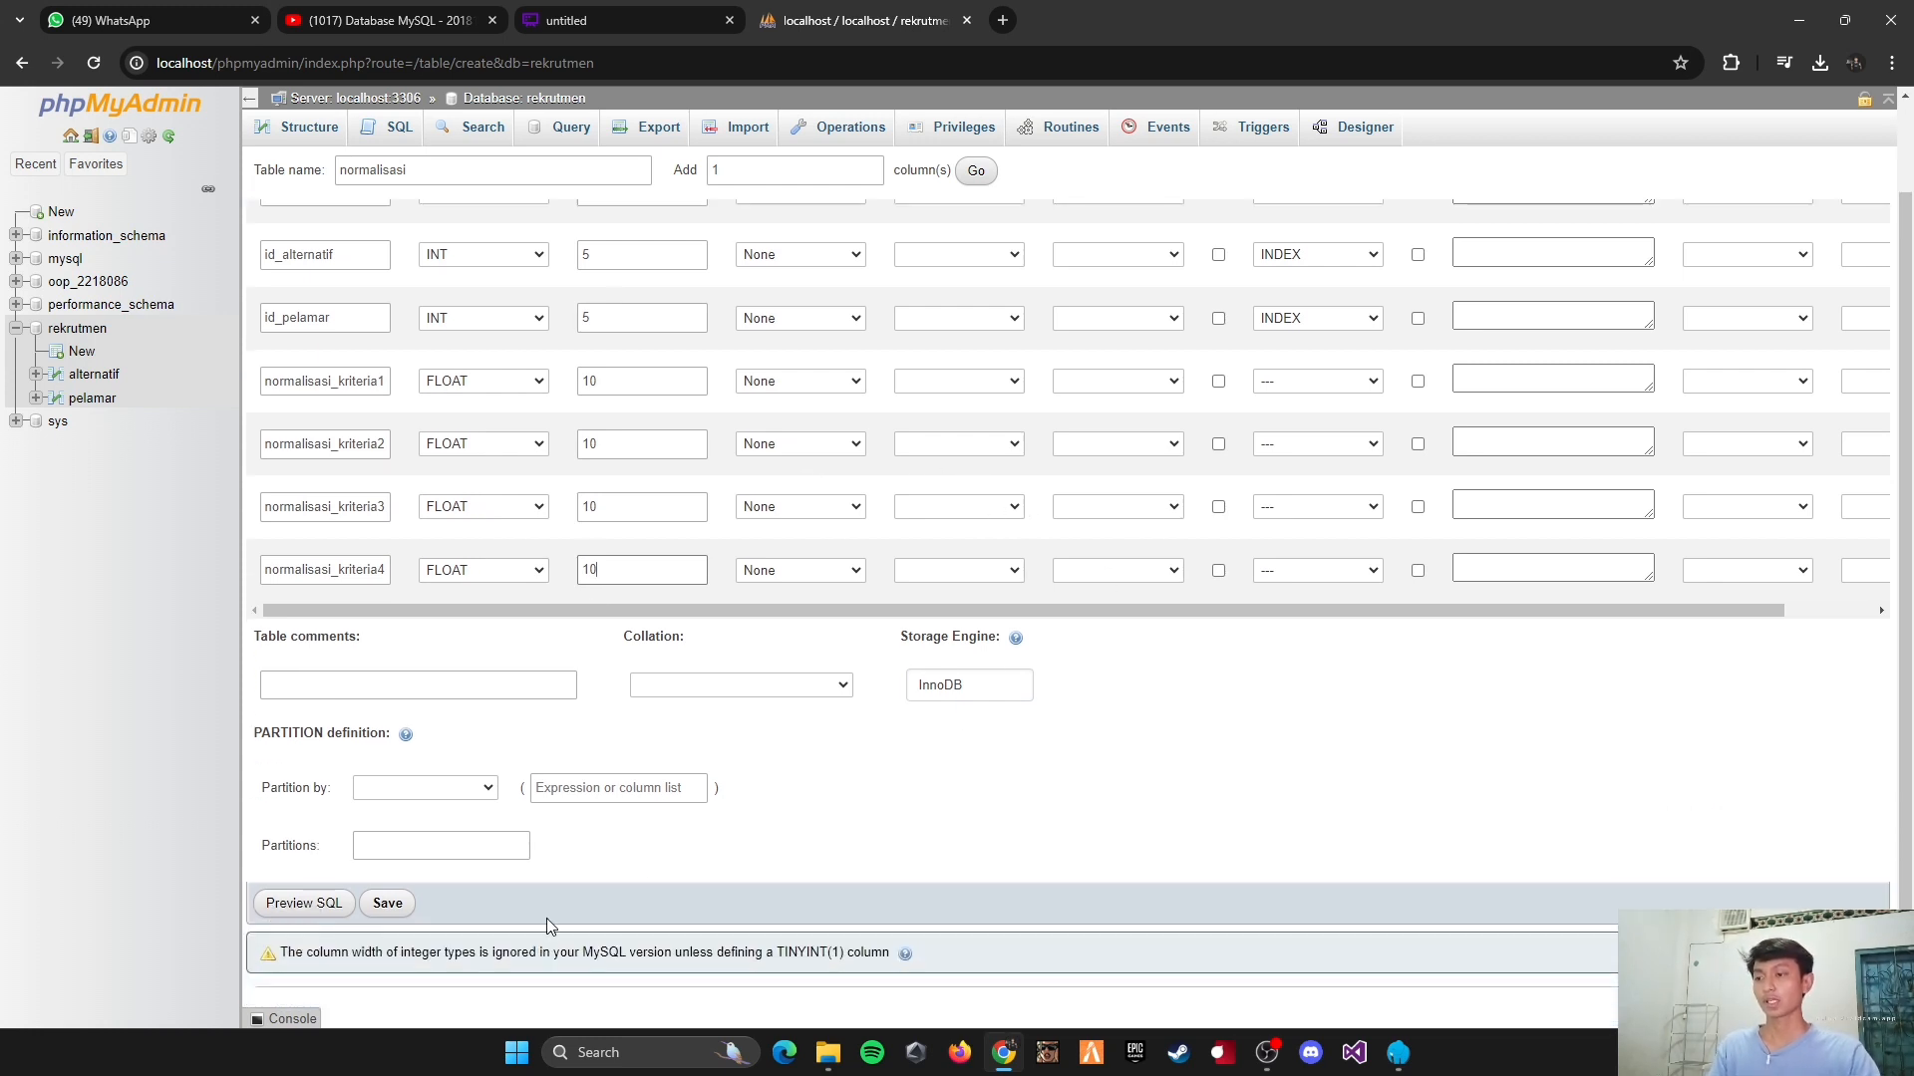
{"action": "left_click", "coordinate": [388, 903]}
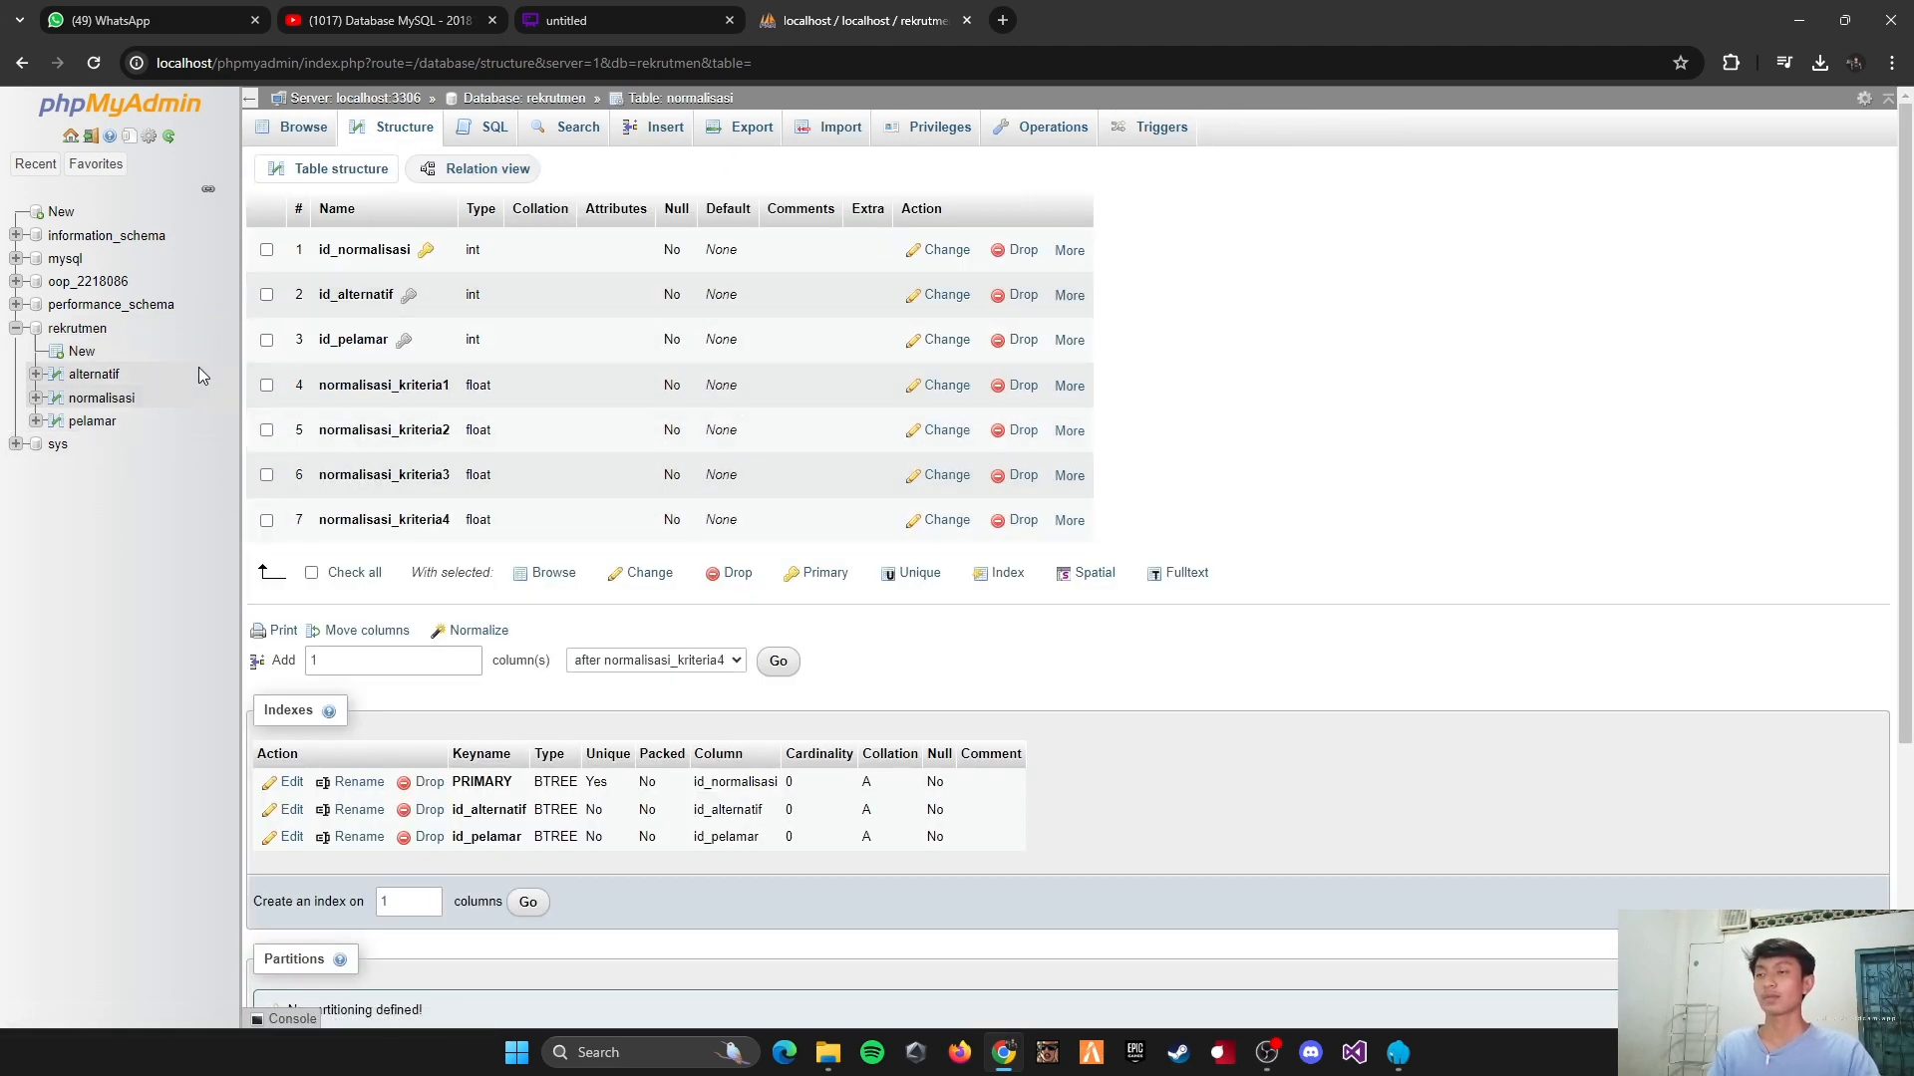
Step: Start a new table in the rekrutmen database, check the diagram, name the table hasil, and add four more columns
{"action": "left_click", "coordinate": [81, 353]}
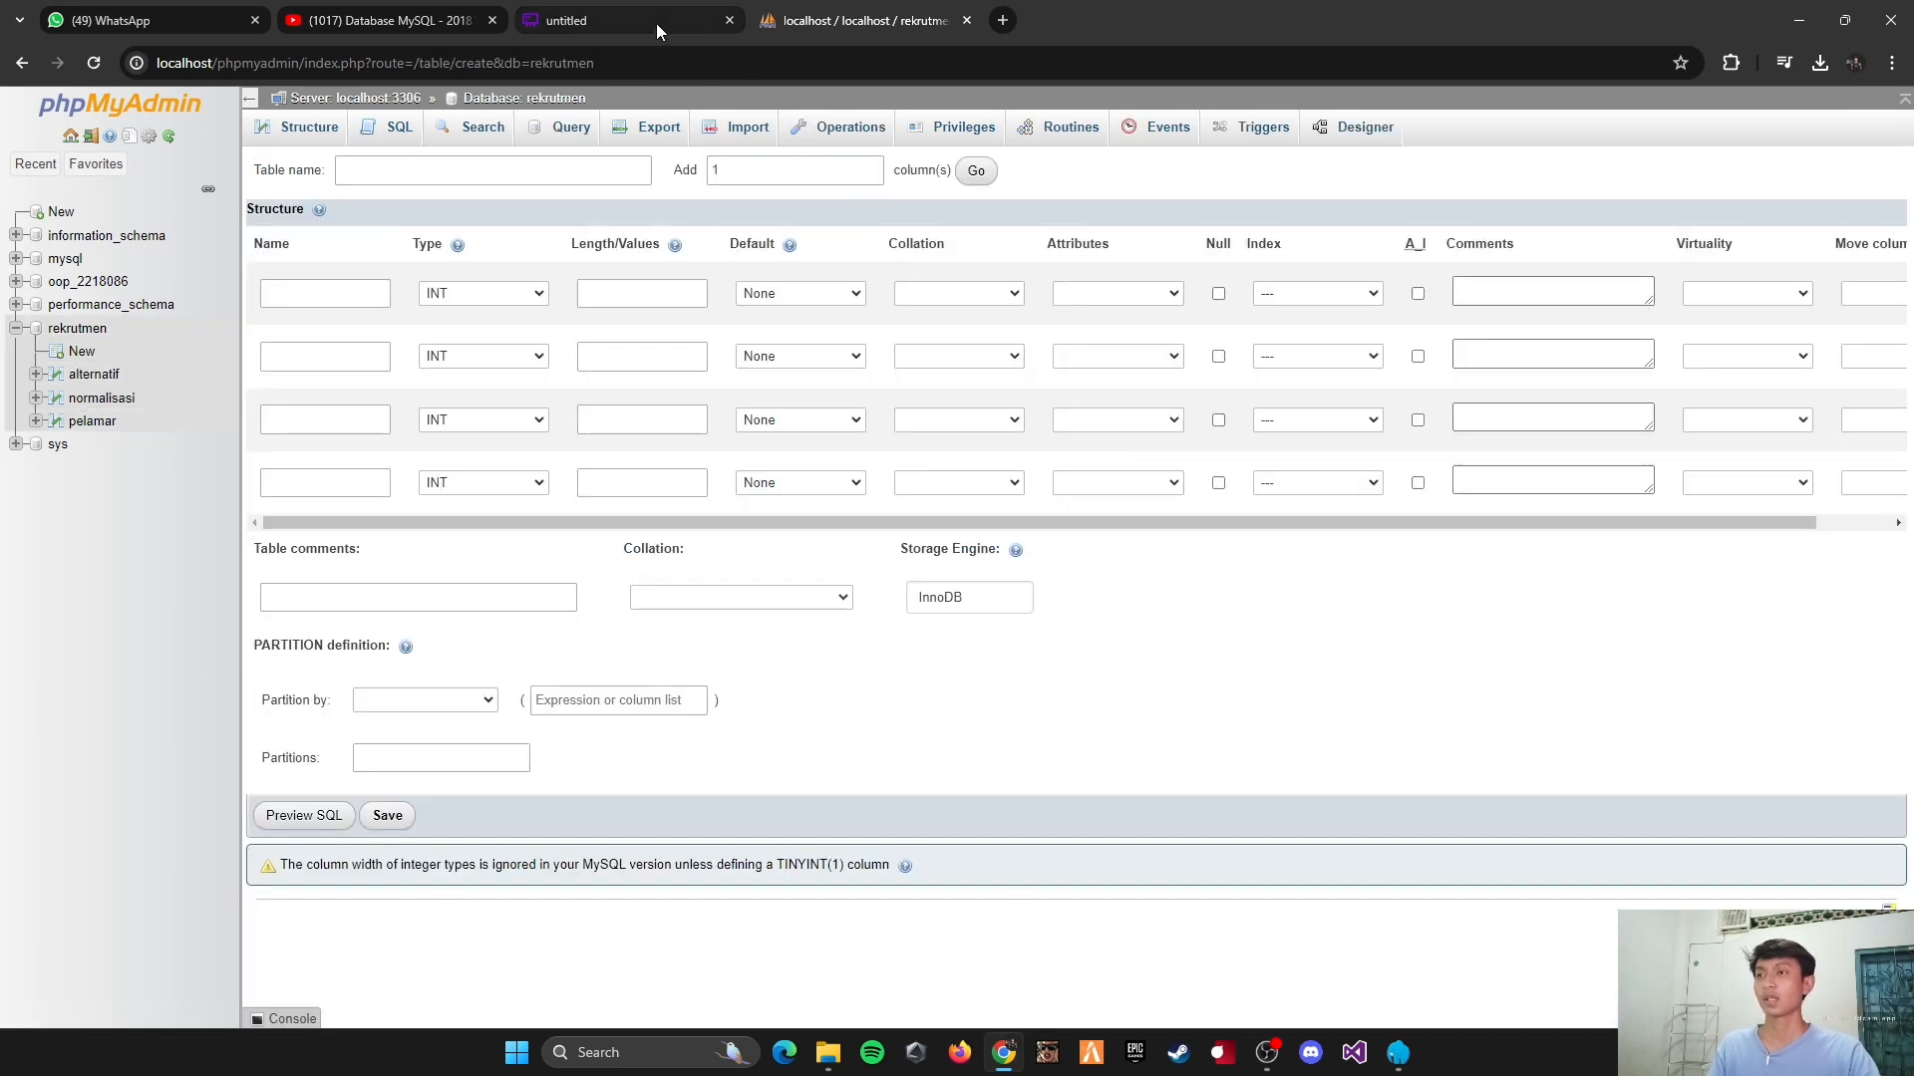
{"action": "left_click", "coordinate": [656, 22]}
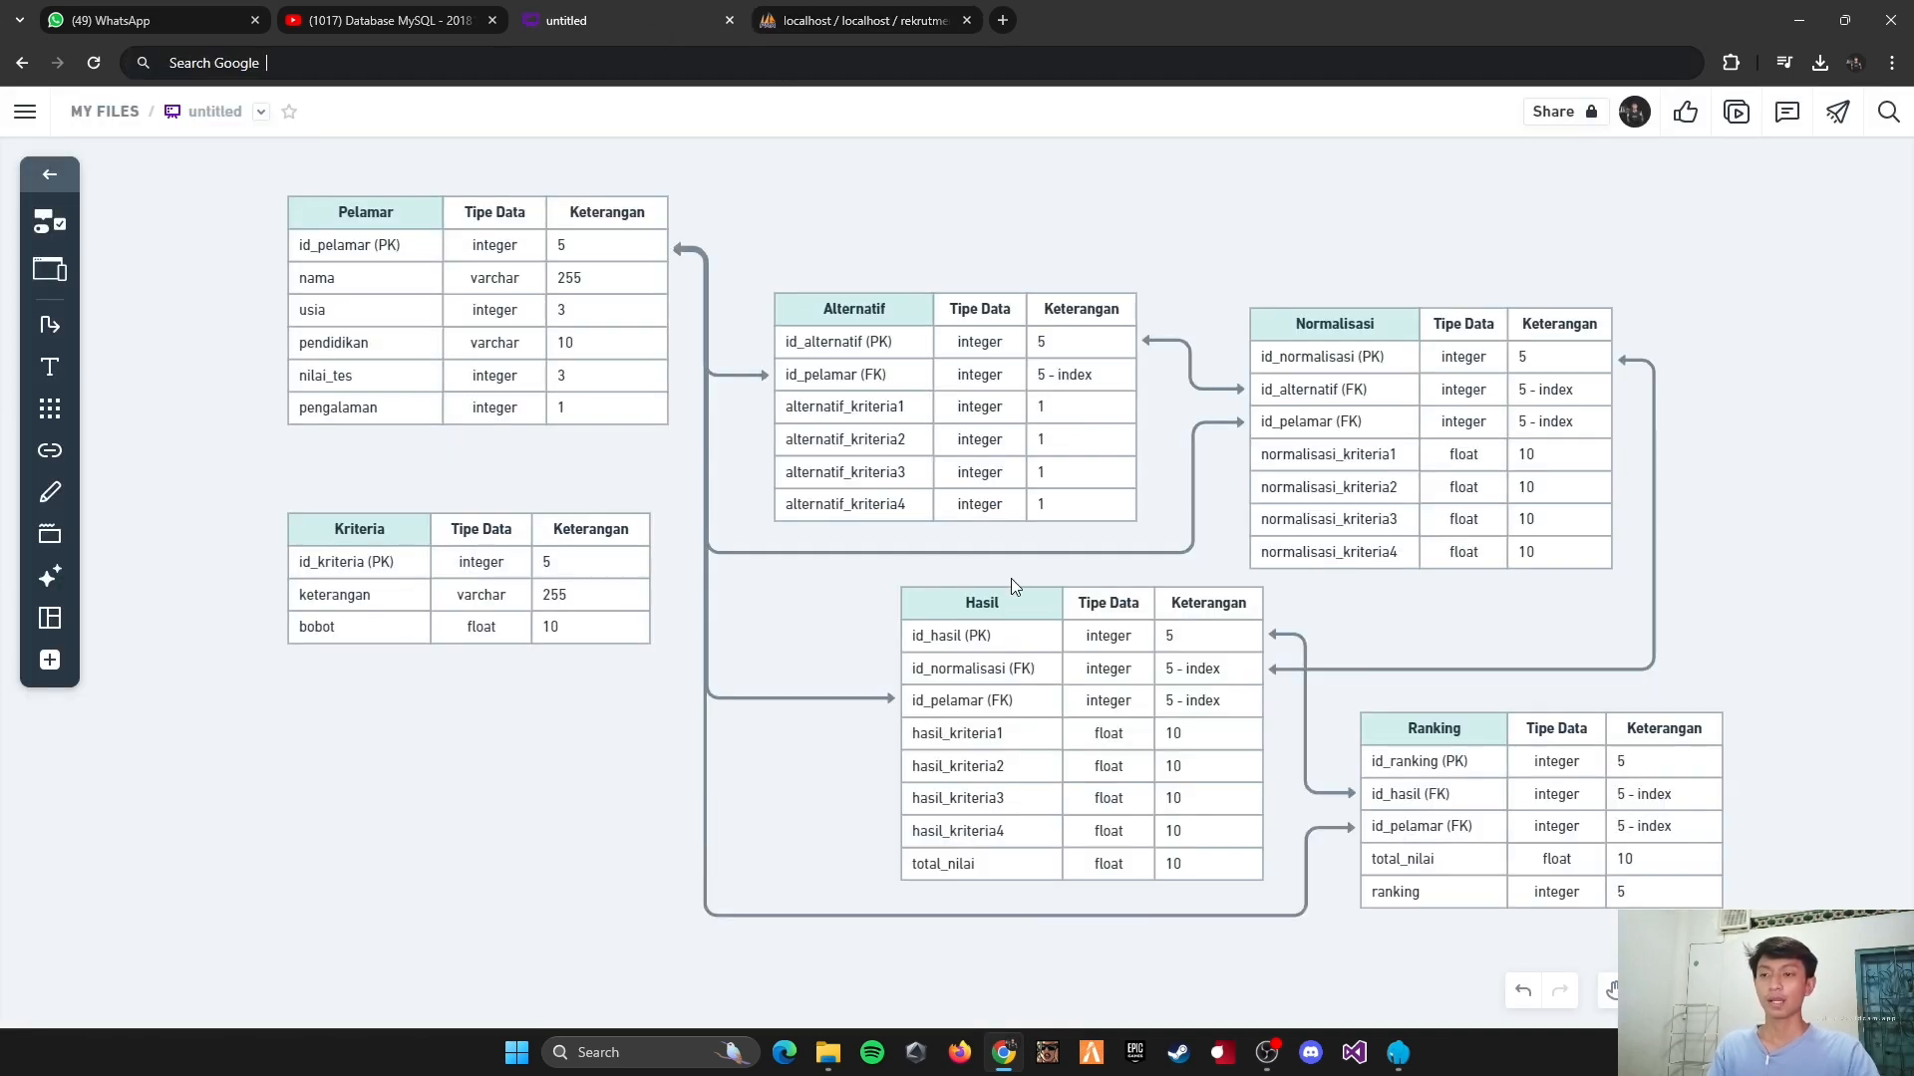
{"action": "left_click", "coordinate": [836, 22]}
{"action": "left_click", "coordinate": [447, 170]}
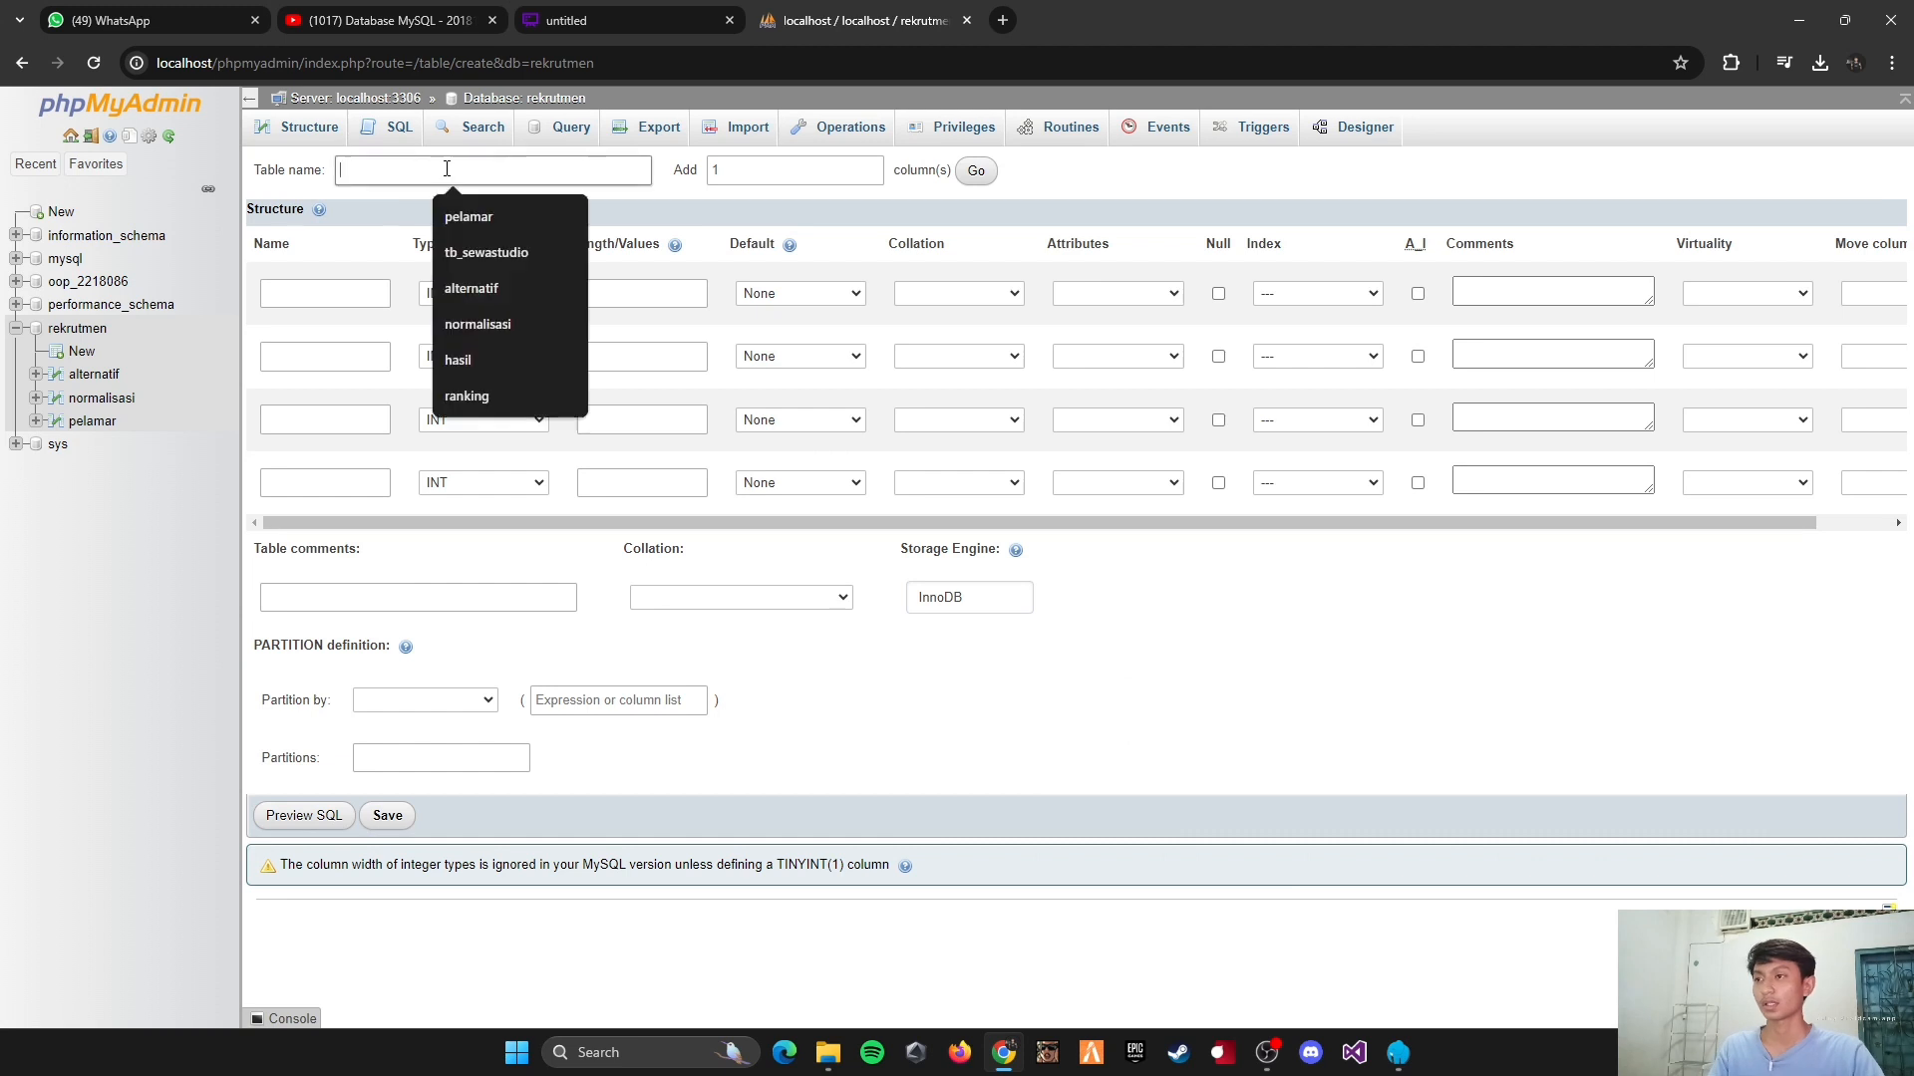
{"action": "type", "text": "hasil"}
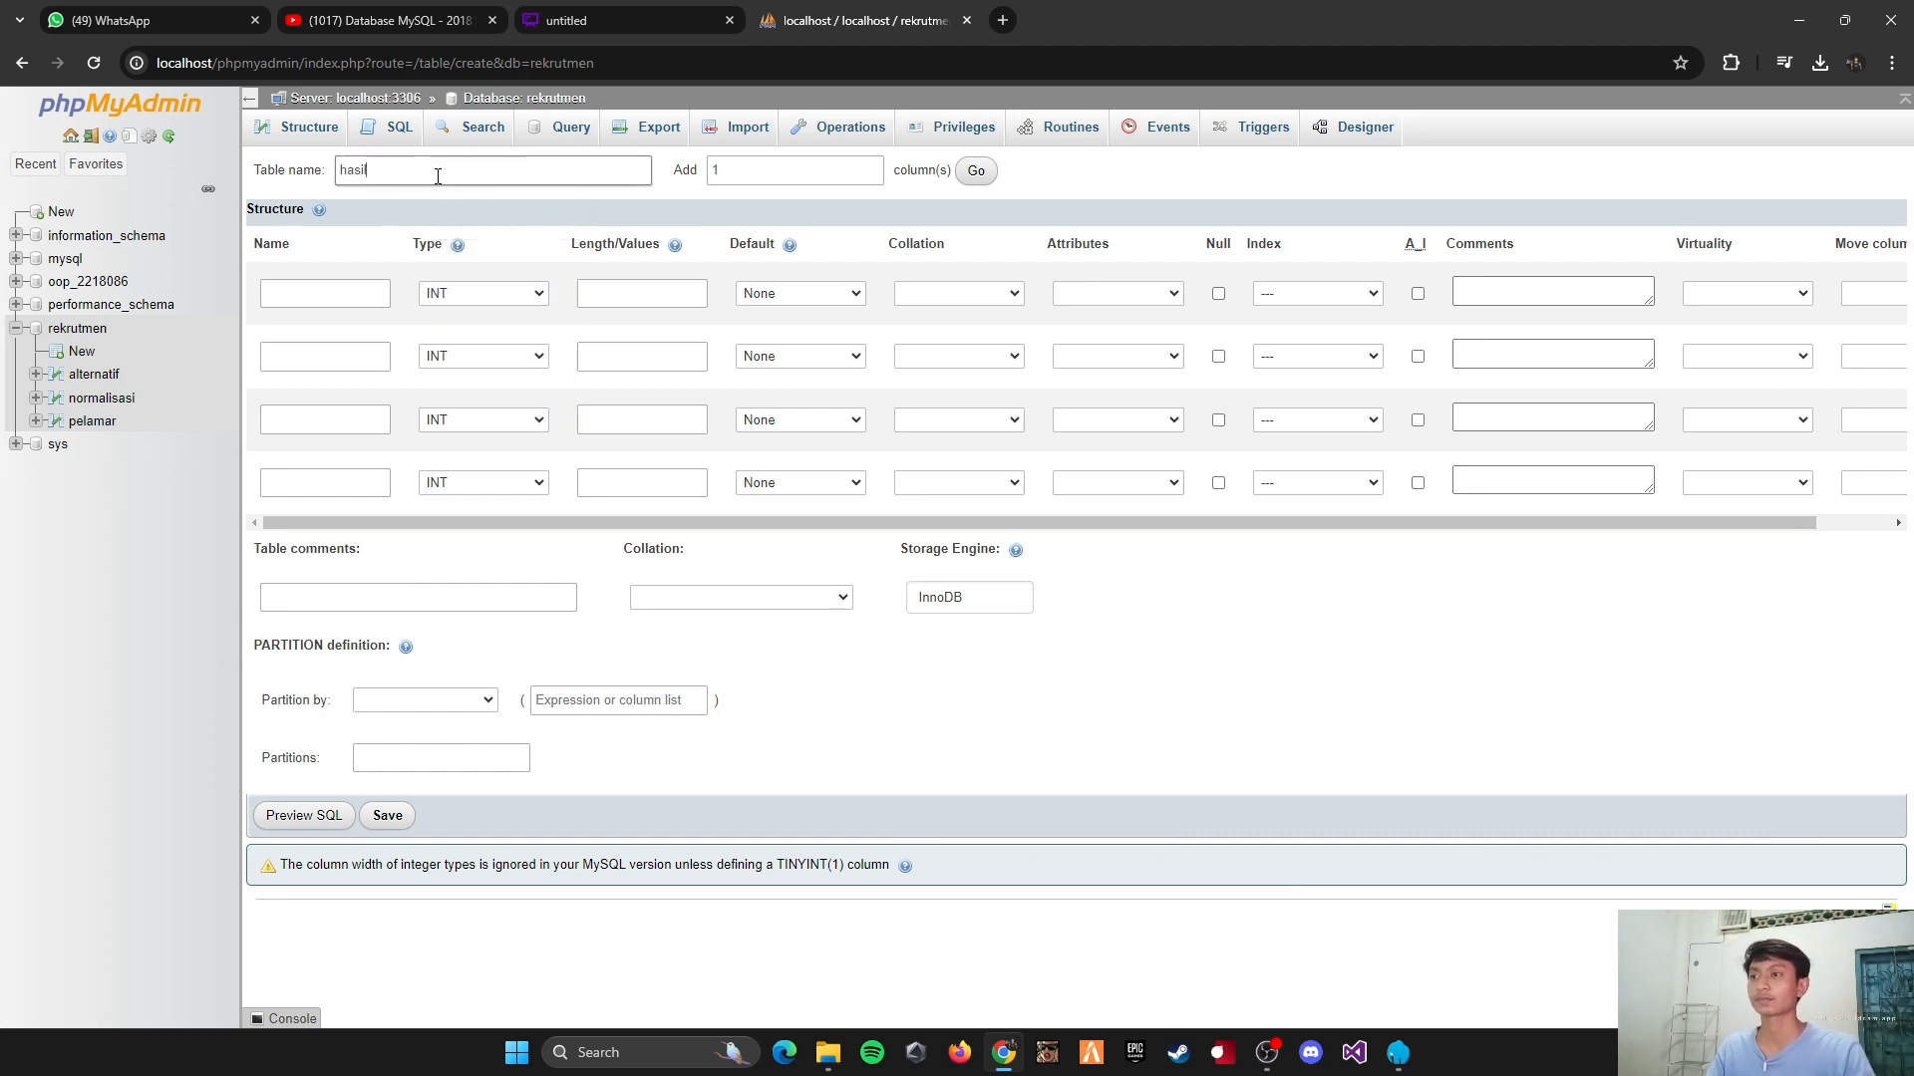
{"action": "left_click", "coordinate": [773, 178]}
{"action": "key", "text": "BackSpace"}
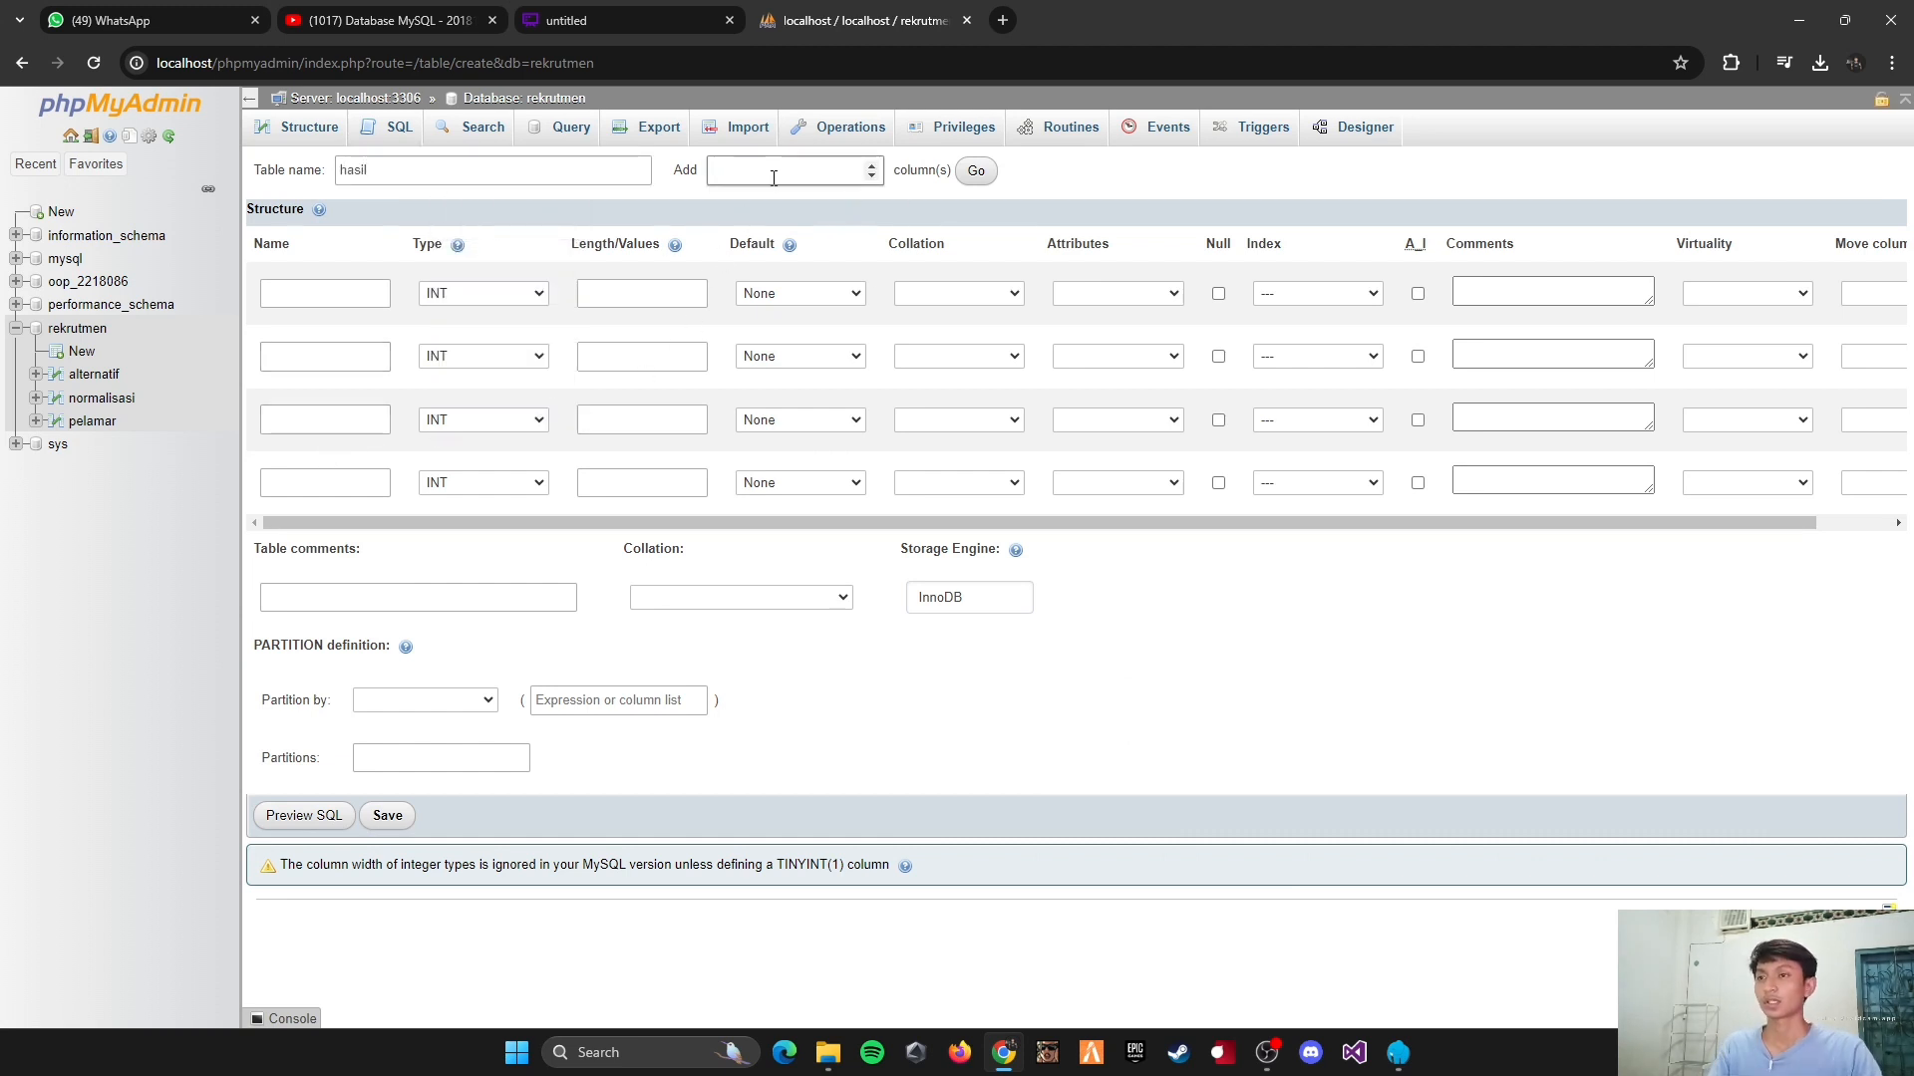
{"action": "type", "text": "4"}
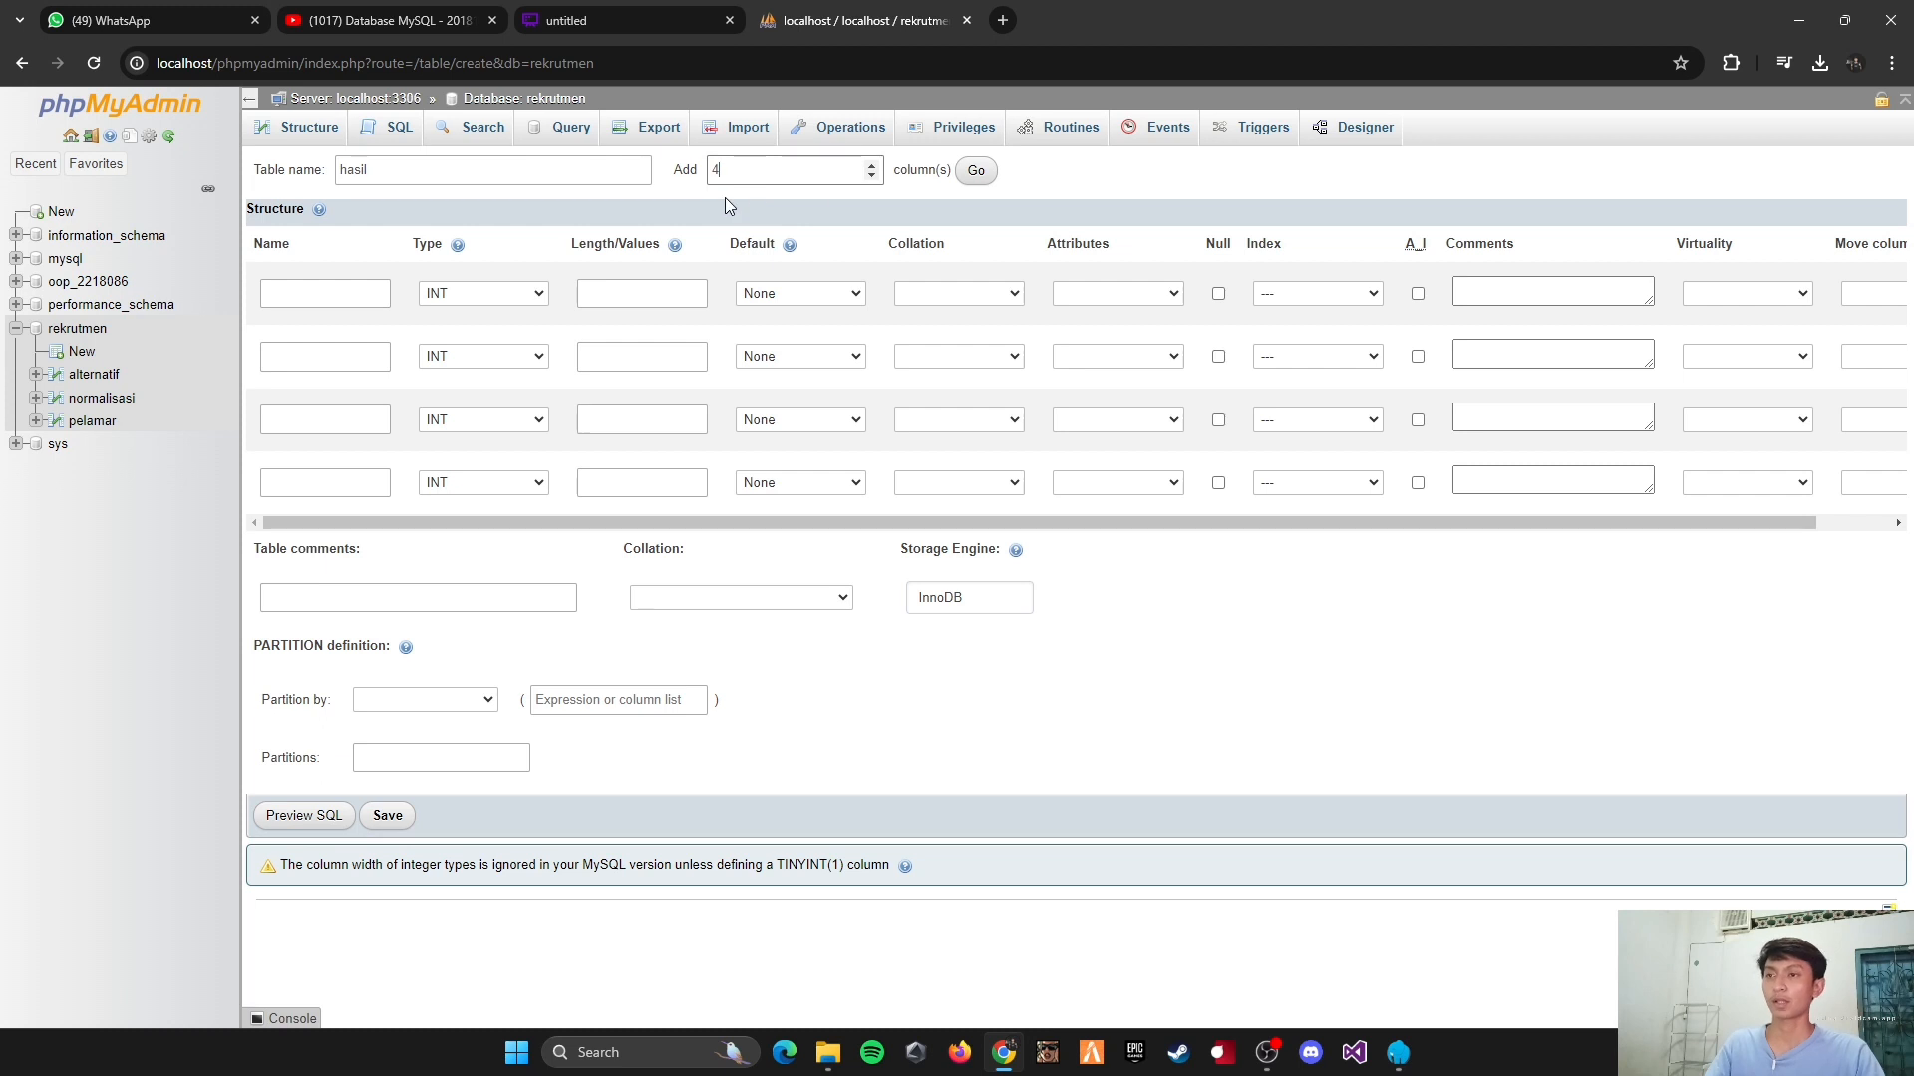
{"action": "left_click", "coordinate": [968, 177]}
Step: Define the first column as id_hasil, type INT, with length 5, and make it the PRIMARY key
{"action": "left_click", "coordinate": [290, 293]}
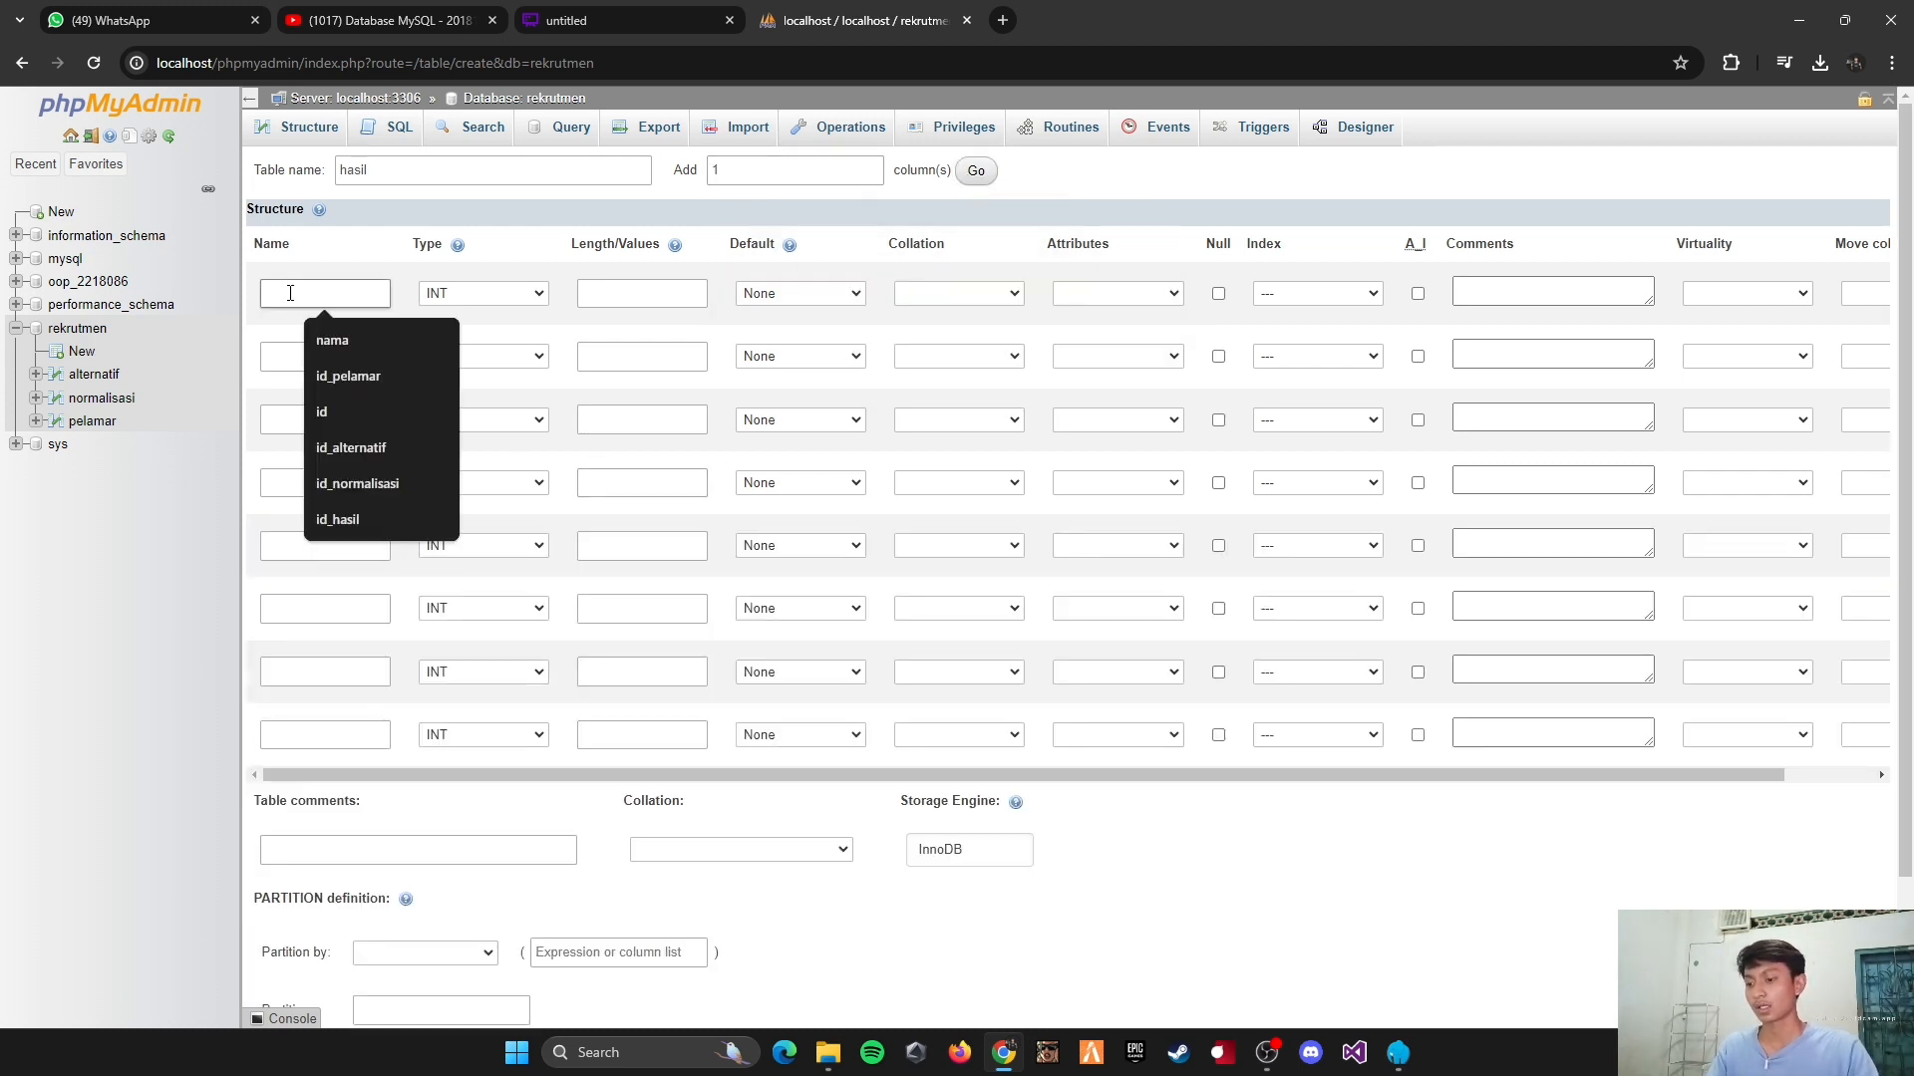
{"action": "type", "text": "id_"}
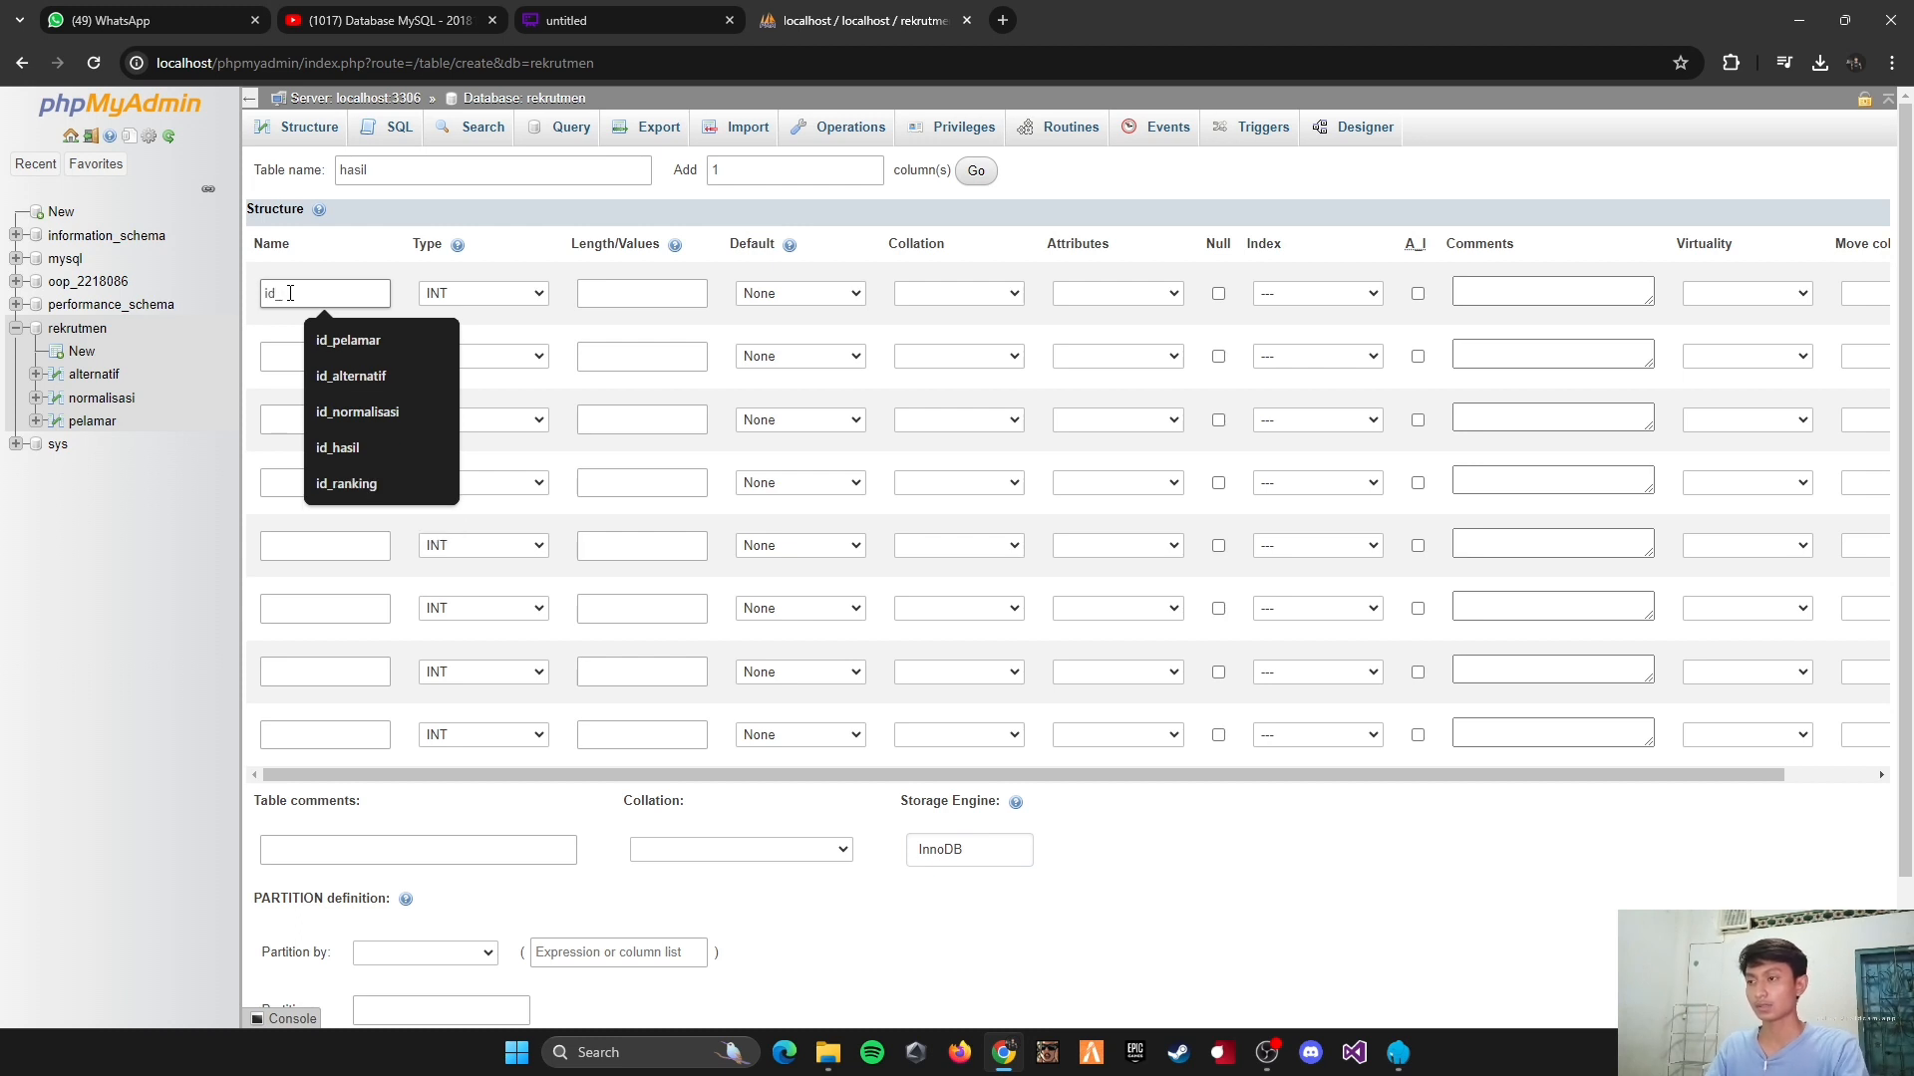
{"action": "type", "text": "hasil"}
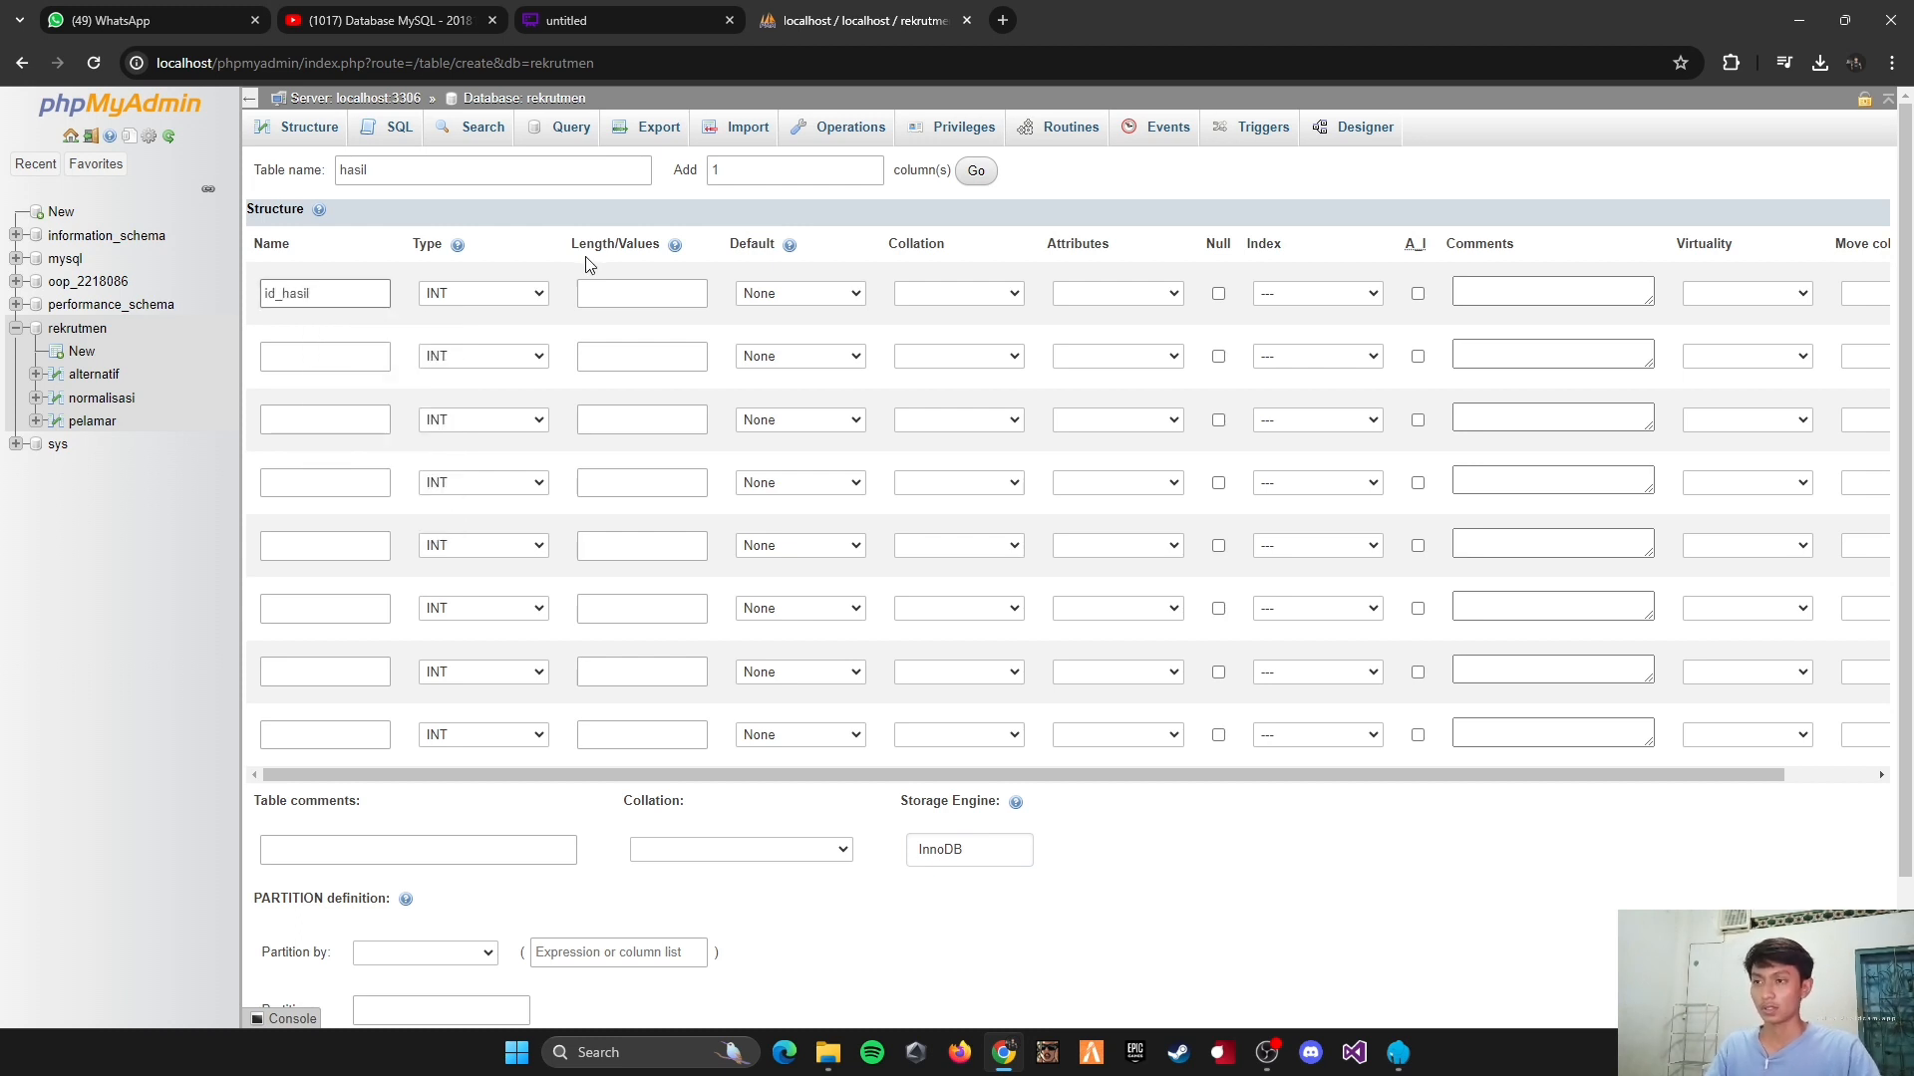
{"action": "left_click", "coordinate": [588, 295]}
{"action": "type", "text": "5"}
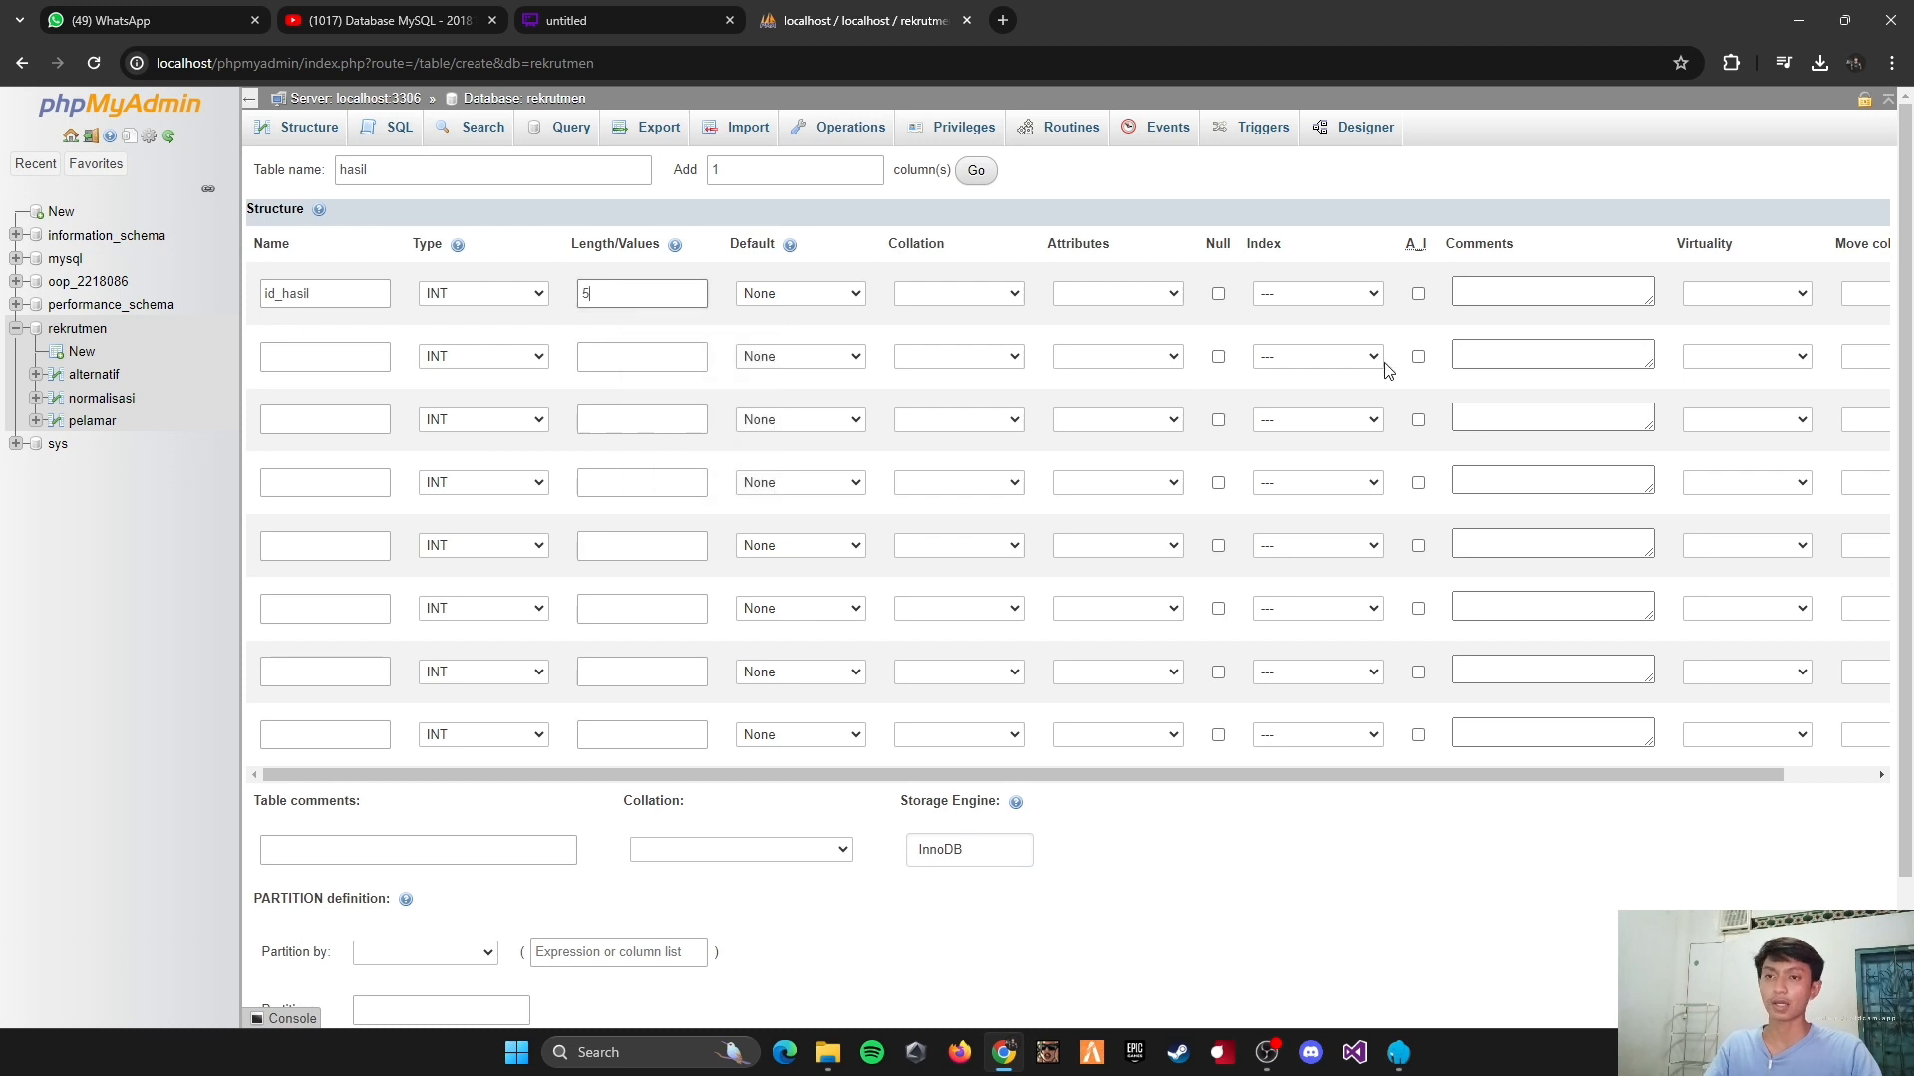
{"action": "left_click", "coordinate": [1351, 295]}
{"action": "left_click", "coordinate": [1286, 327]}
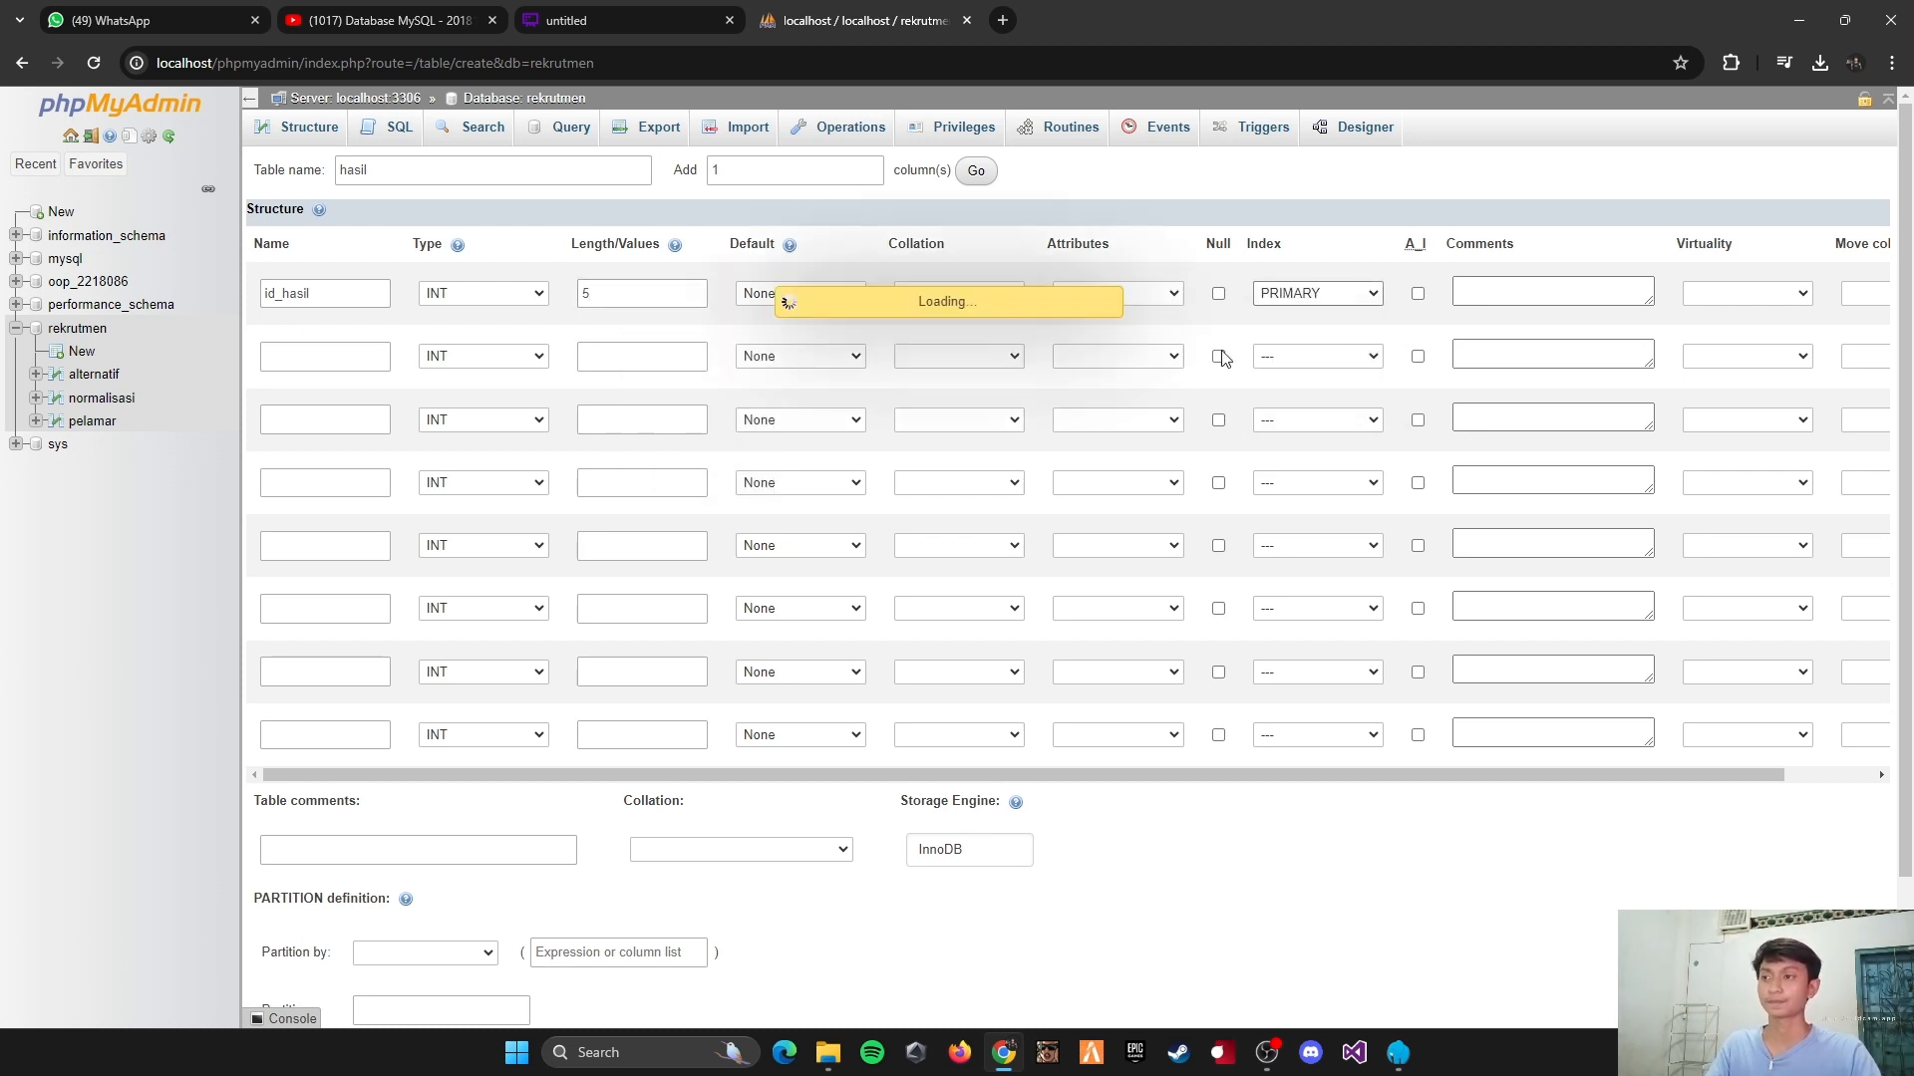
{"action": "left_click", "coordinate": [1067, 773]}
Step: Define the second column as id_normalisasi, type INT, with length 5, and give it an INDEX
{"action": "left_click", "coordinate": [274, 365]}
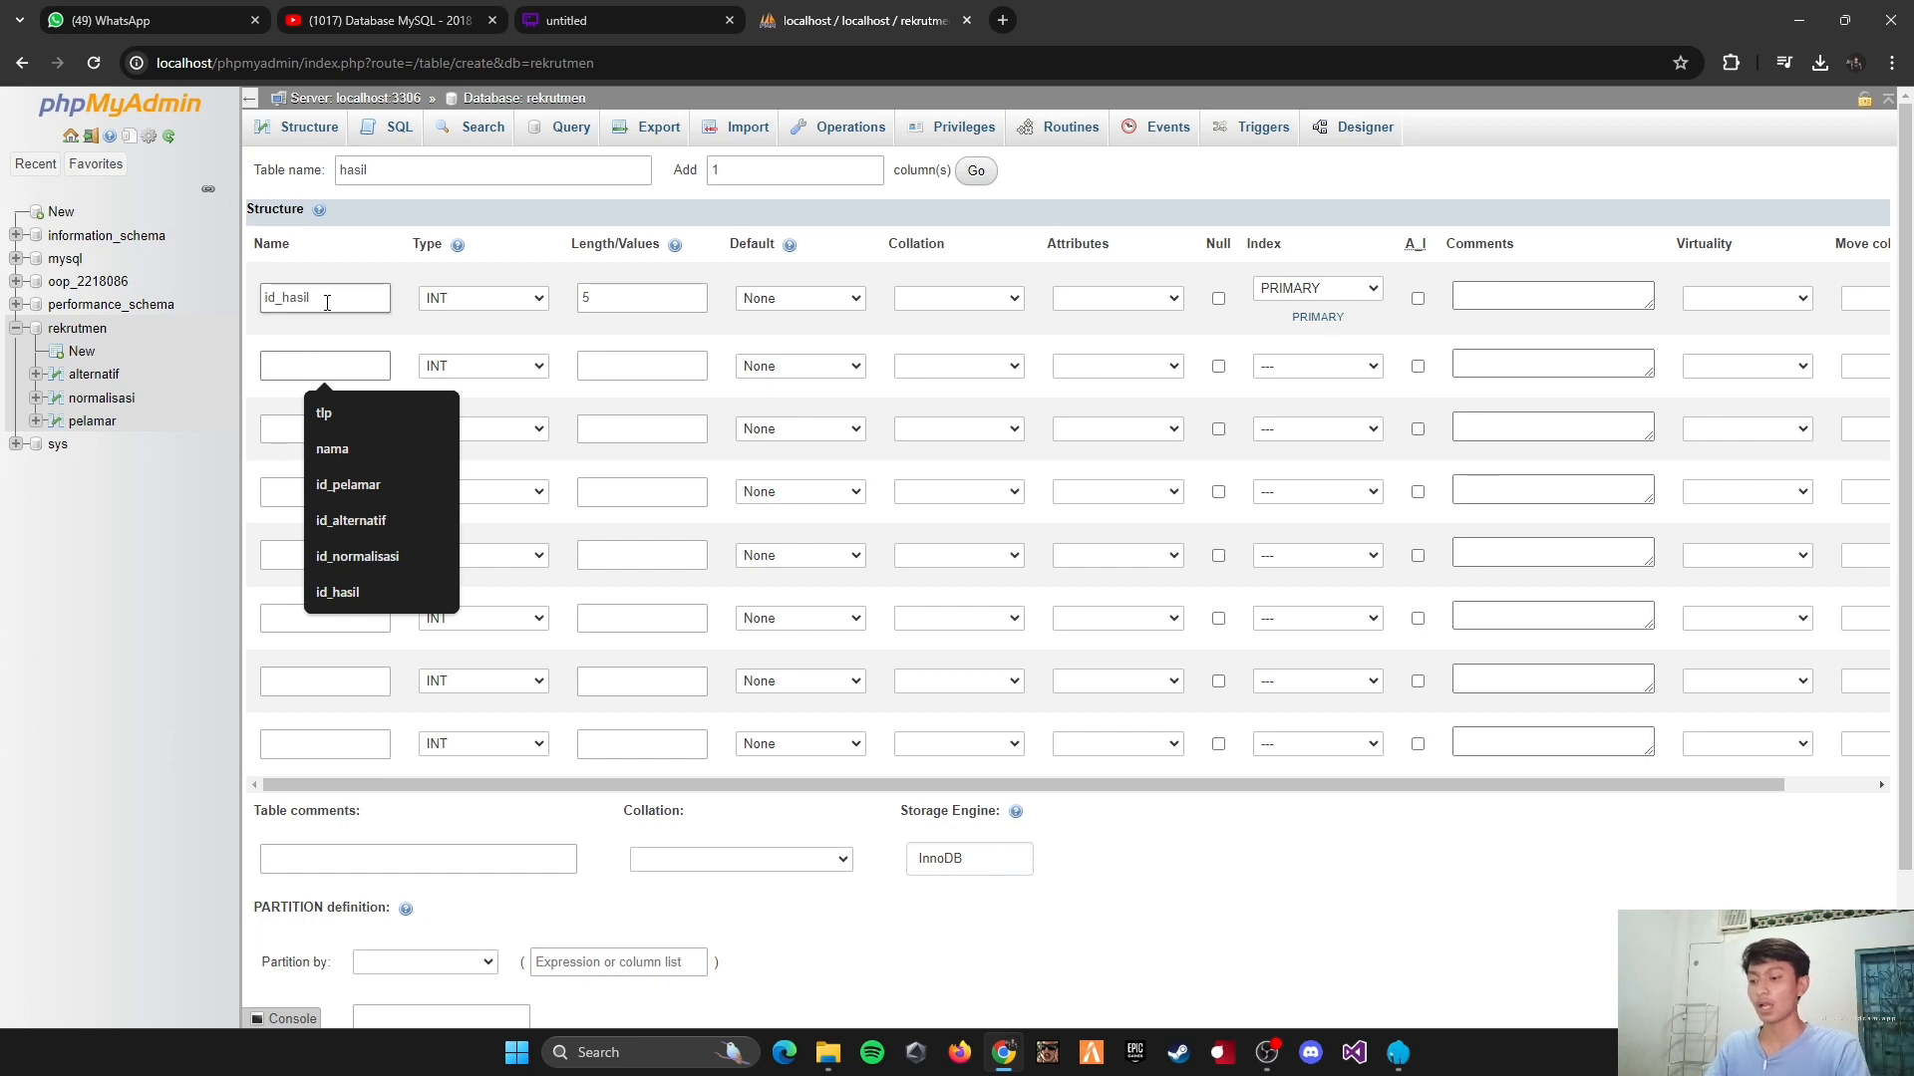
{"action": "type", "text": "id"}
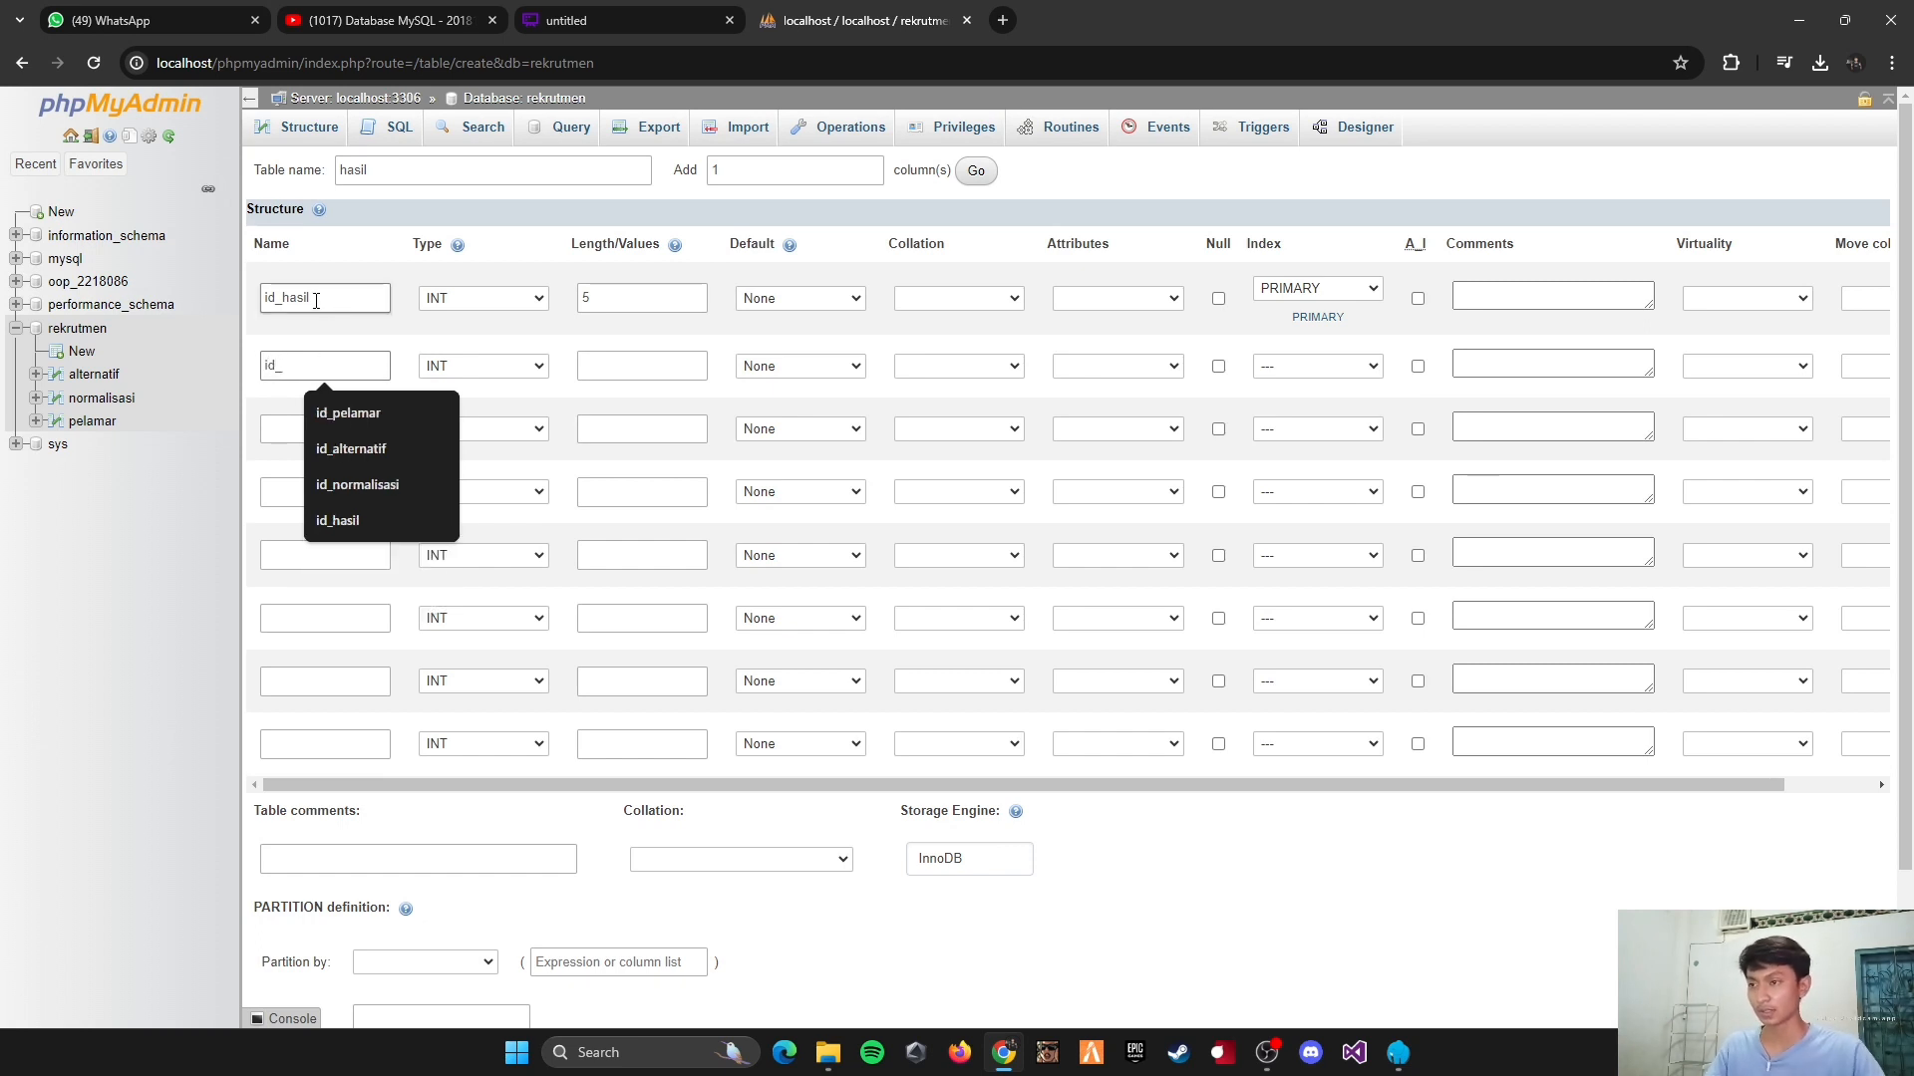
{"action": "type", "text": "_"}
{"action": "left_click", "coordinate": [369, 486]}
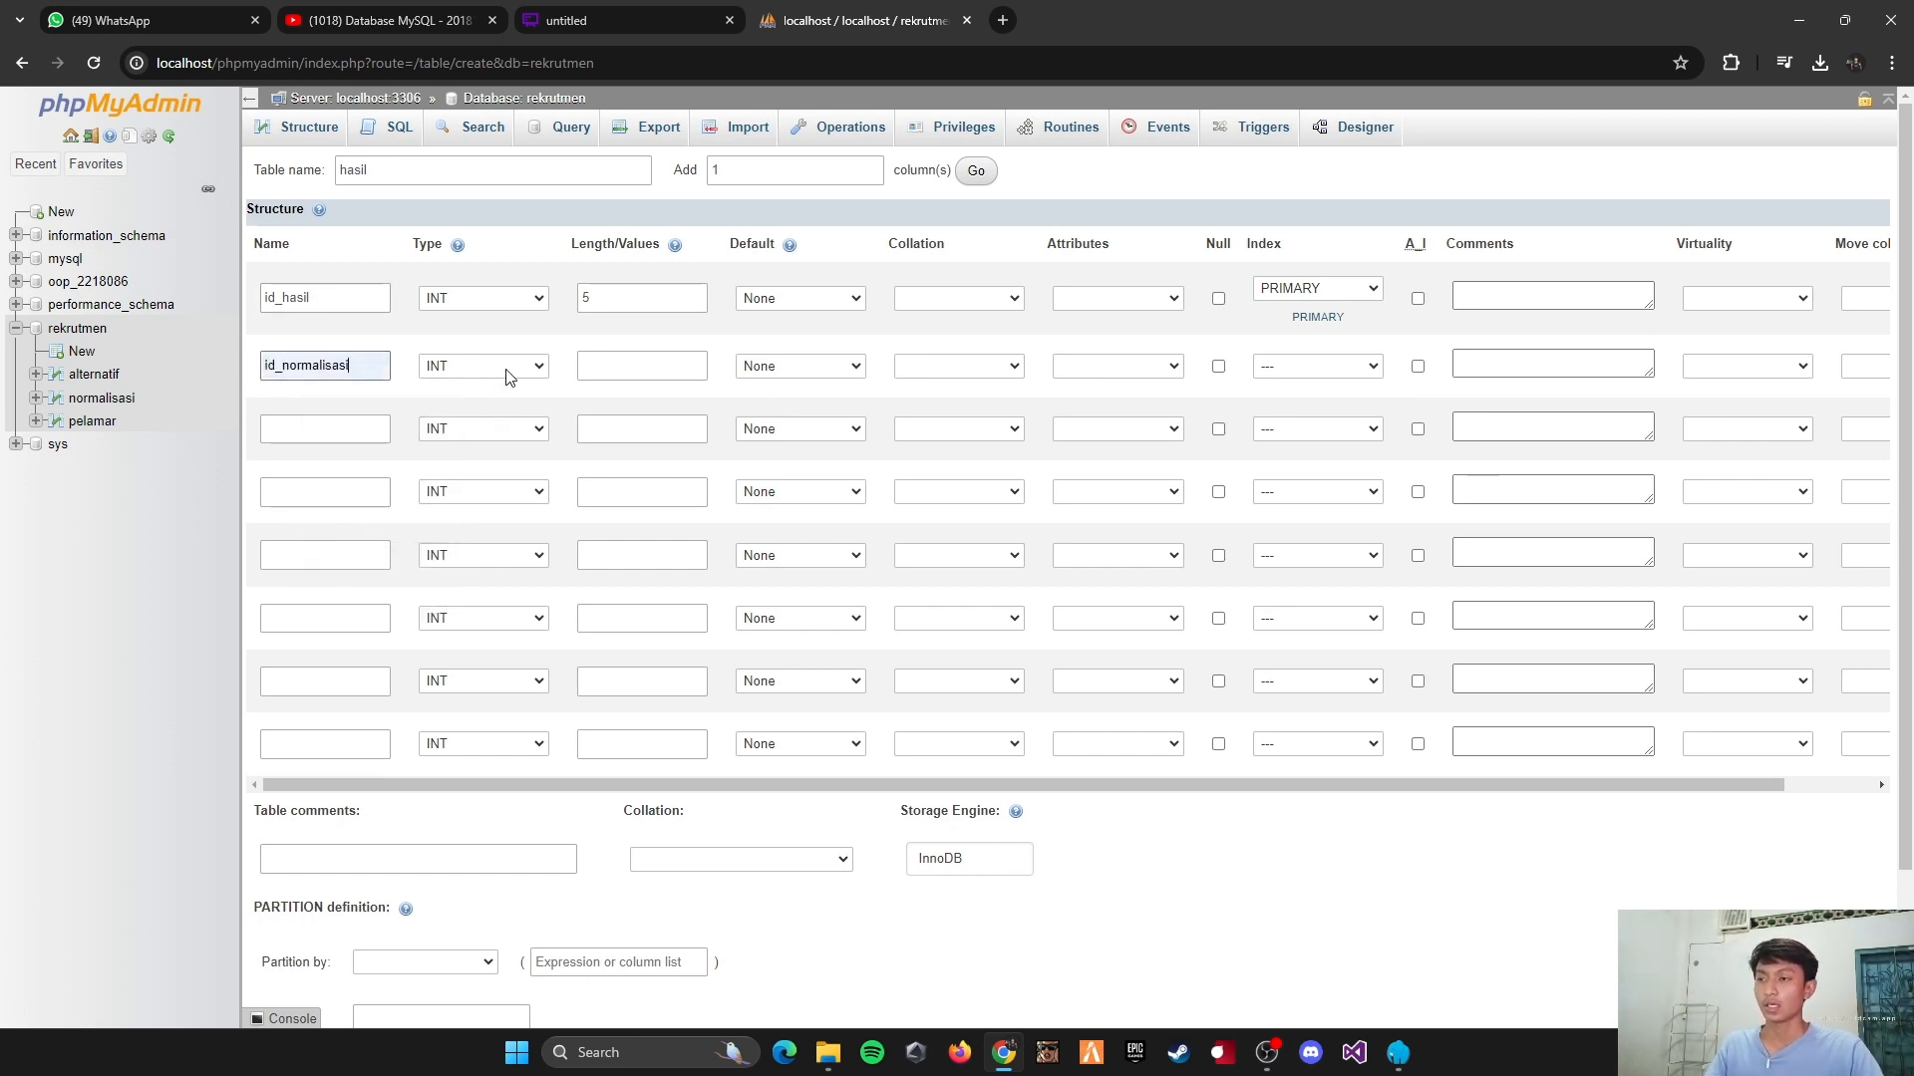
{"action": "left_click", "coordinate": [632, 367]}
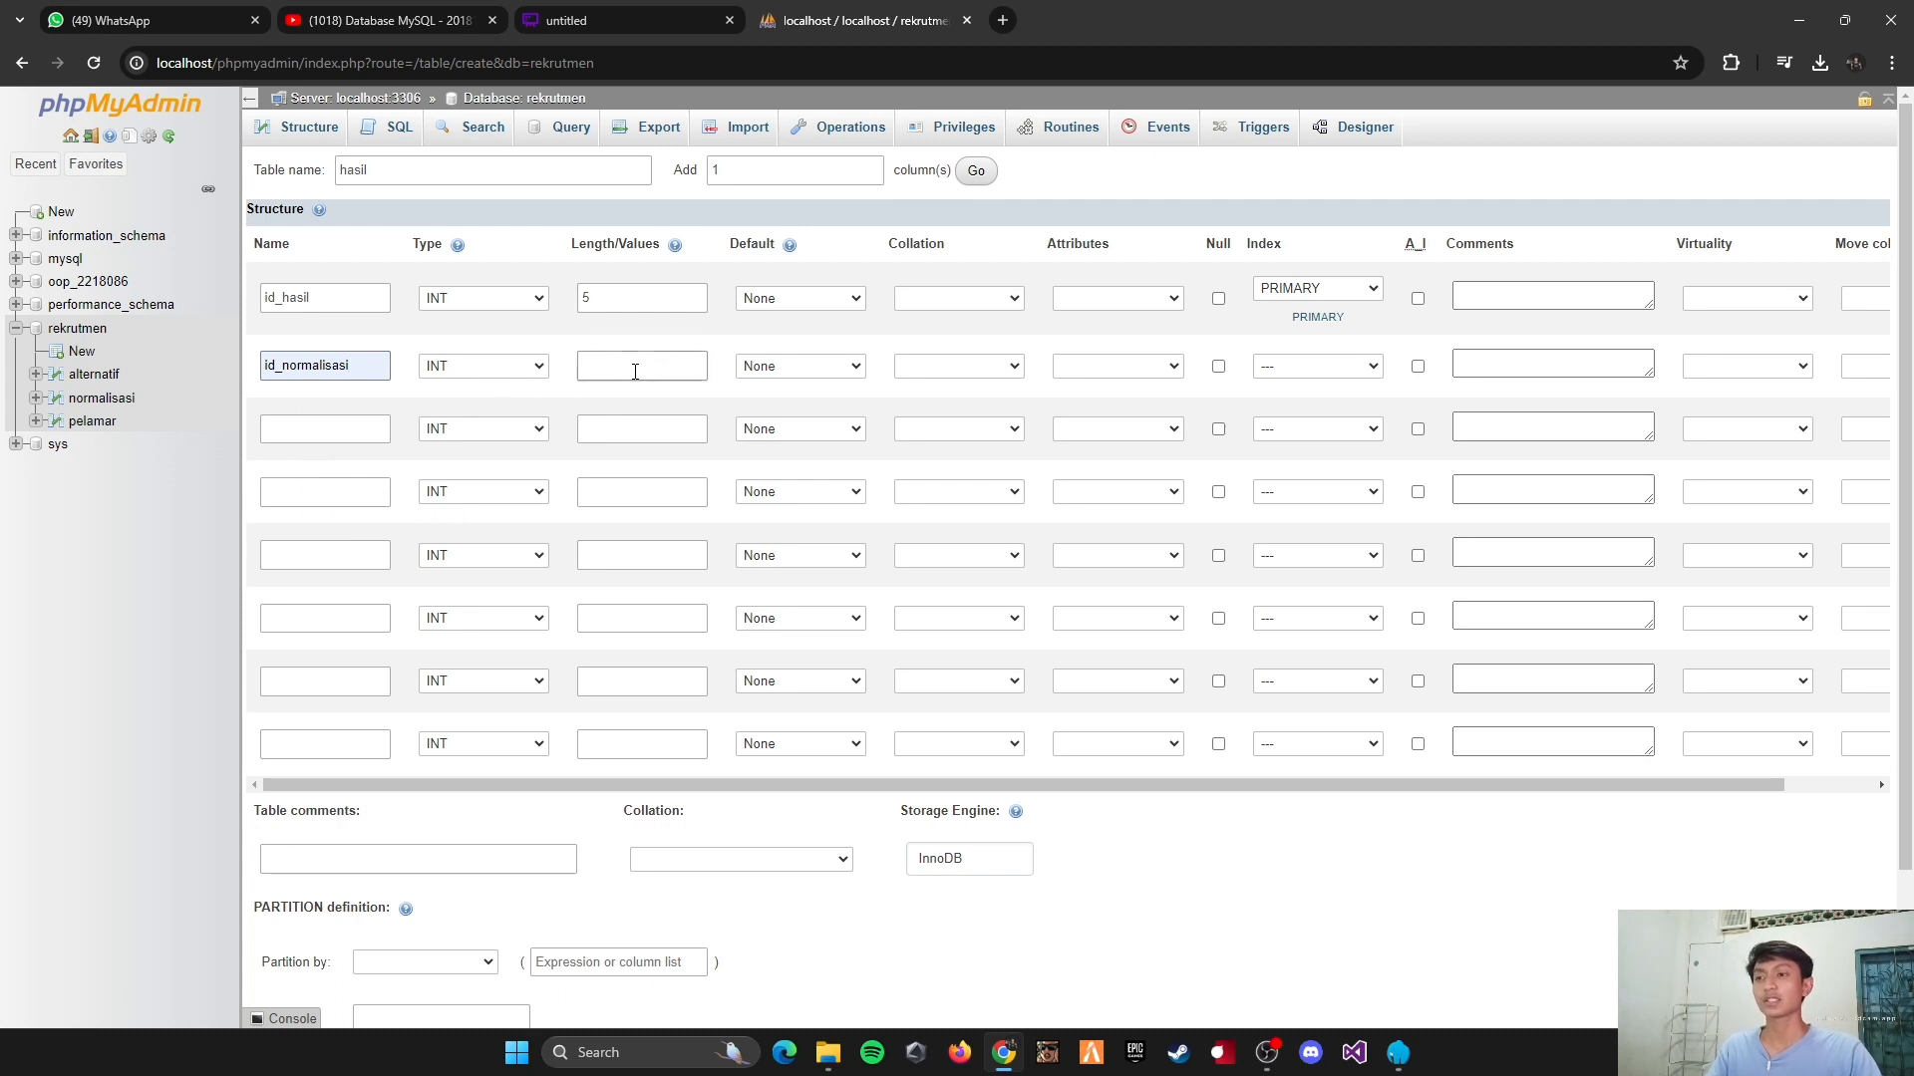
{"action": "left_click", "coordinate": [638, 413]}
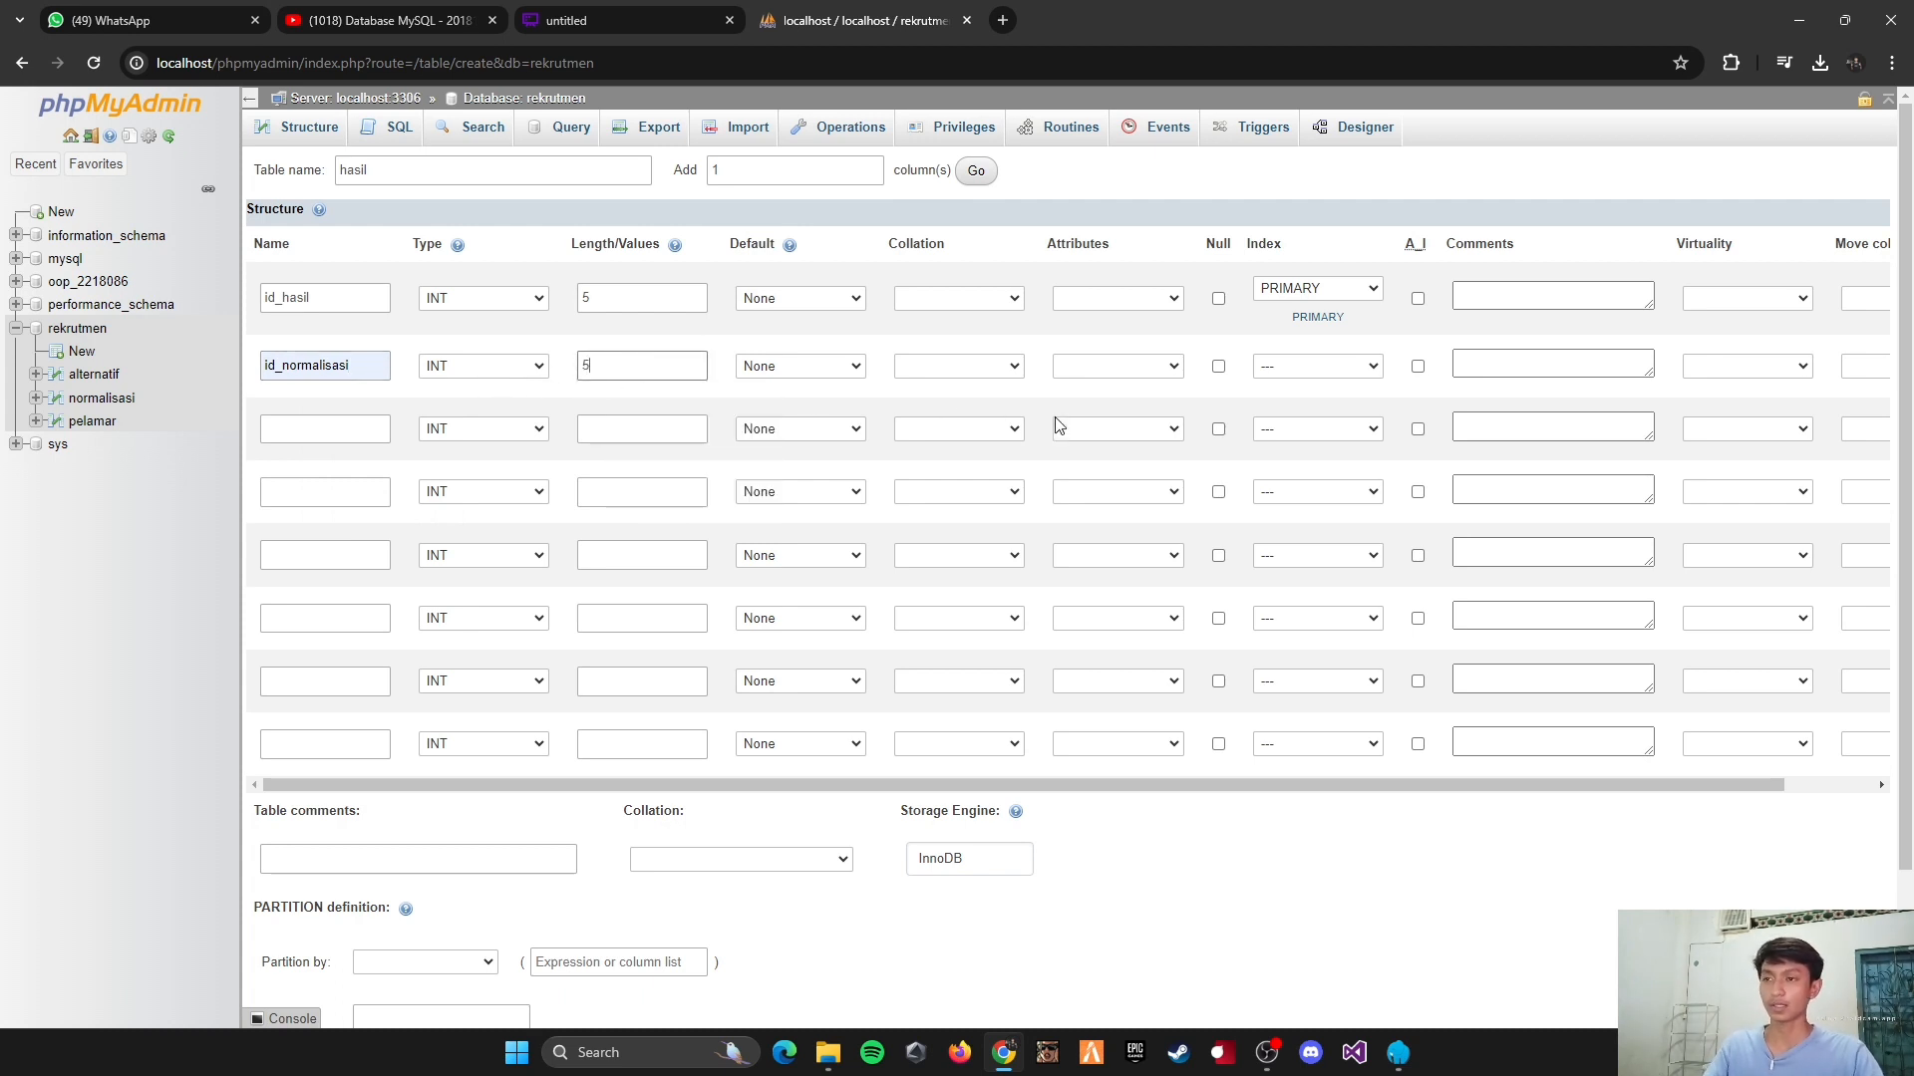
{"action": "left_click", "coordinate": [1301, 377]}
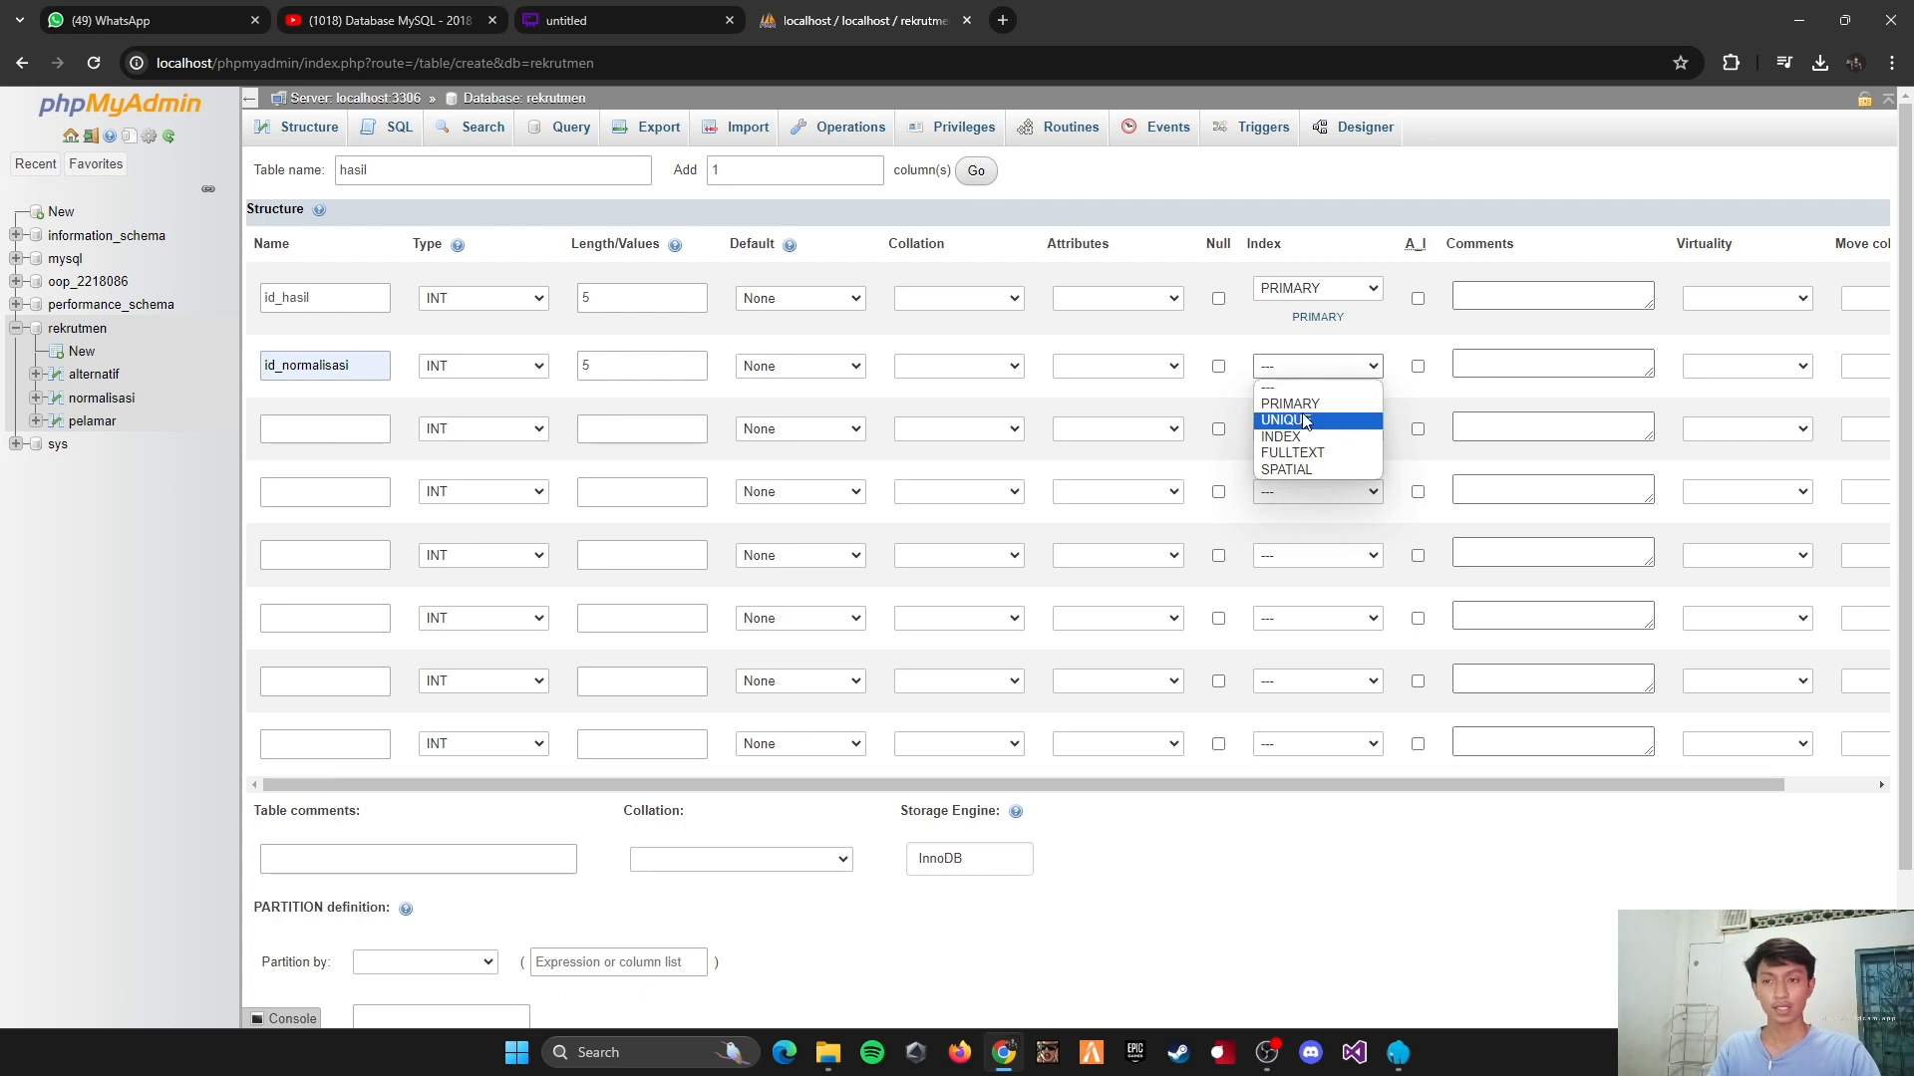
{"action": "left_click", "coordinate": [1303, 449]}
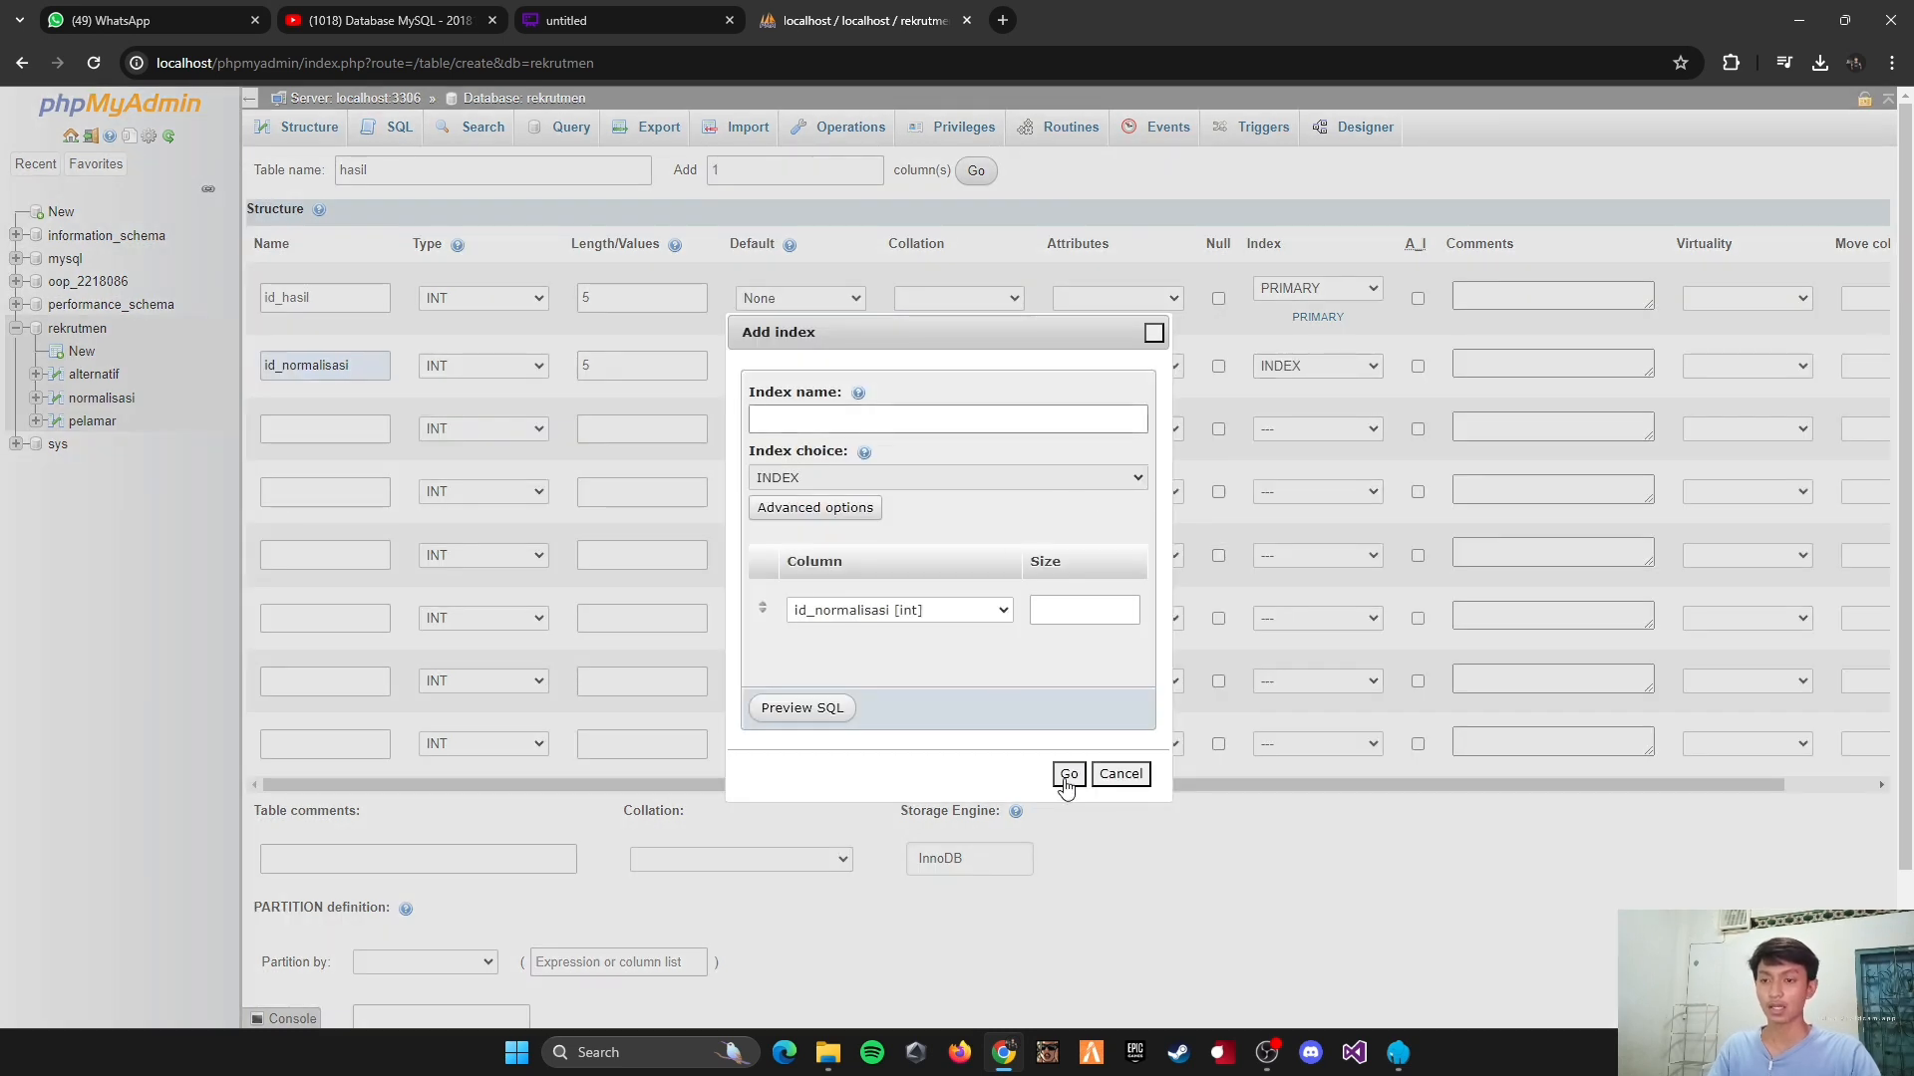
{"action": "left_click", "coordinate": [1065, 774]}
Step: Define the third column as id_pelamar, type INT, with length 5, and give it a single-column INDEX
{"action": "left_click", "coordinate": [327, 438]}
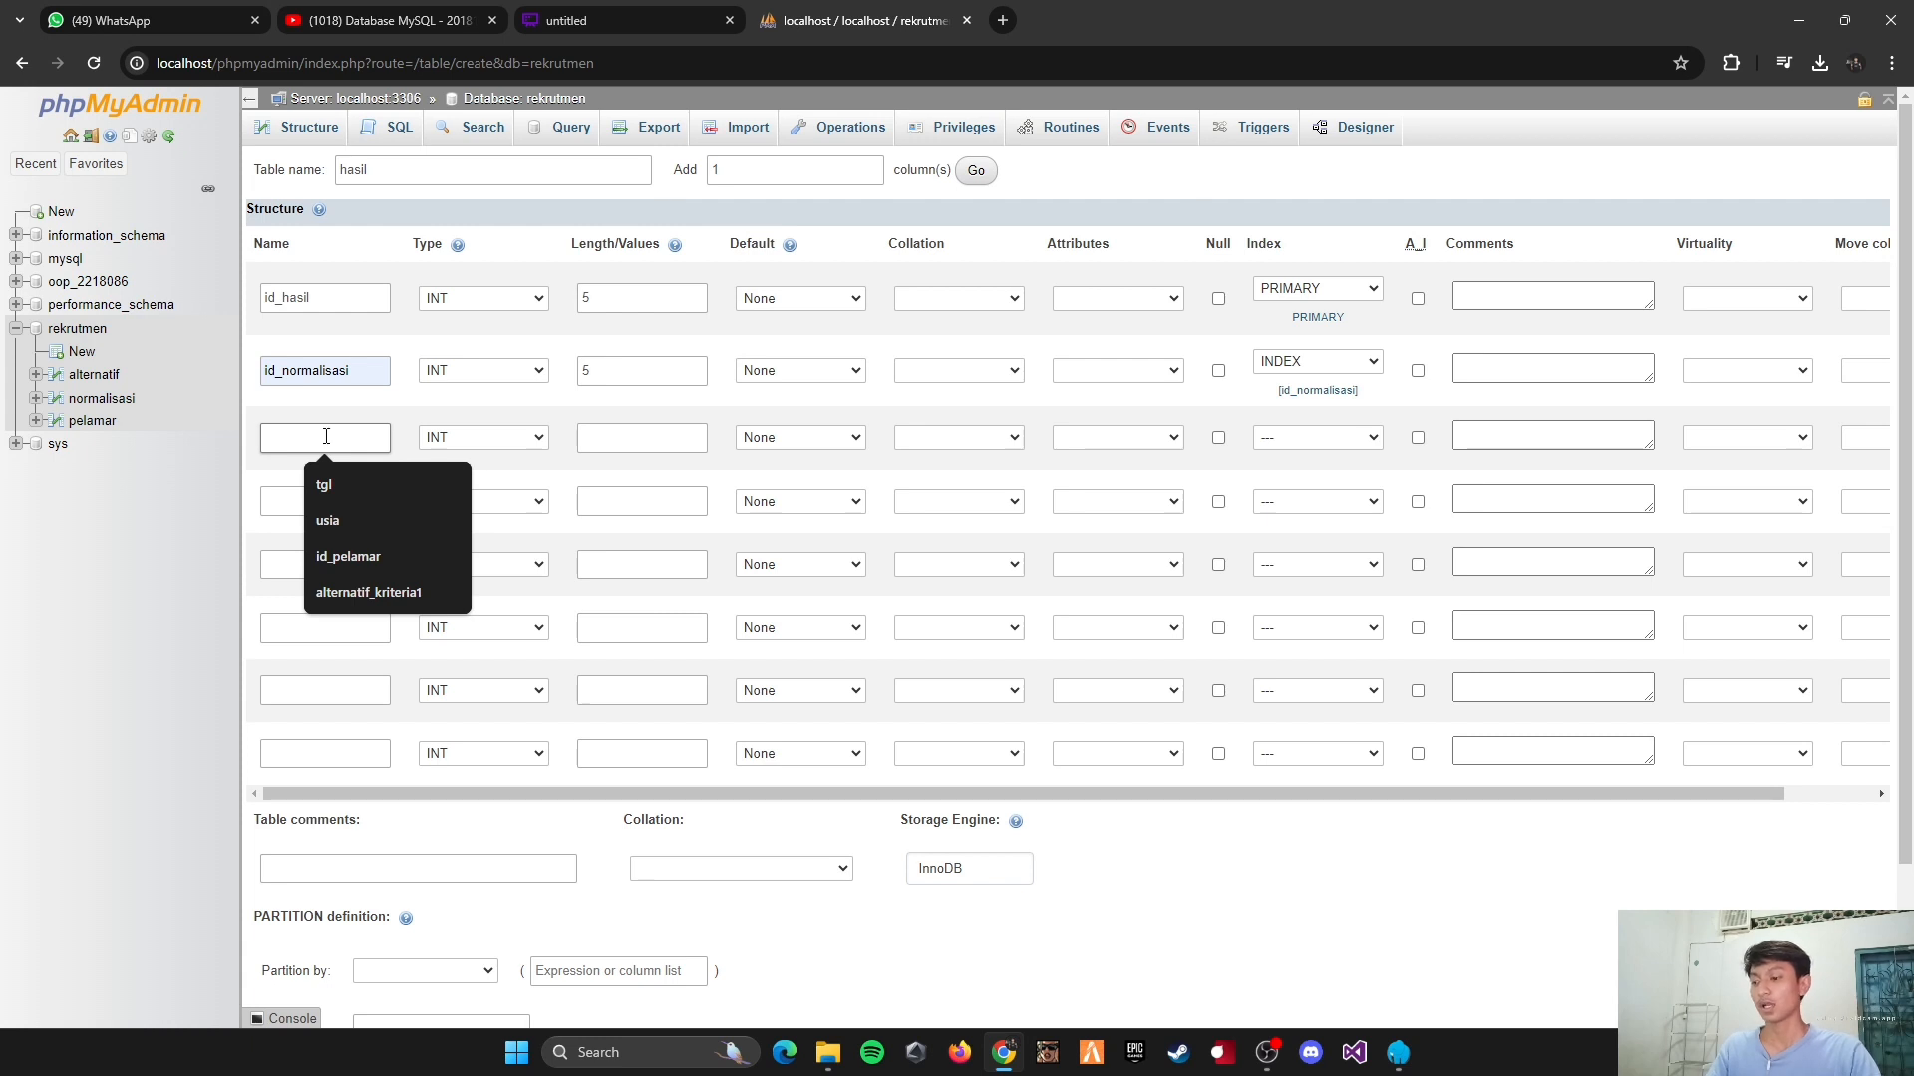
{"action": "left_click", "coordinate": [350, 556]}
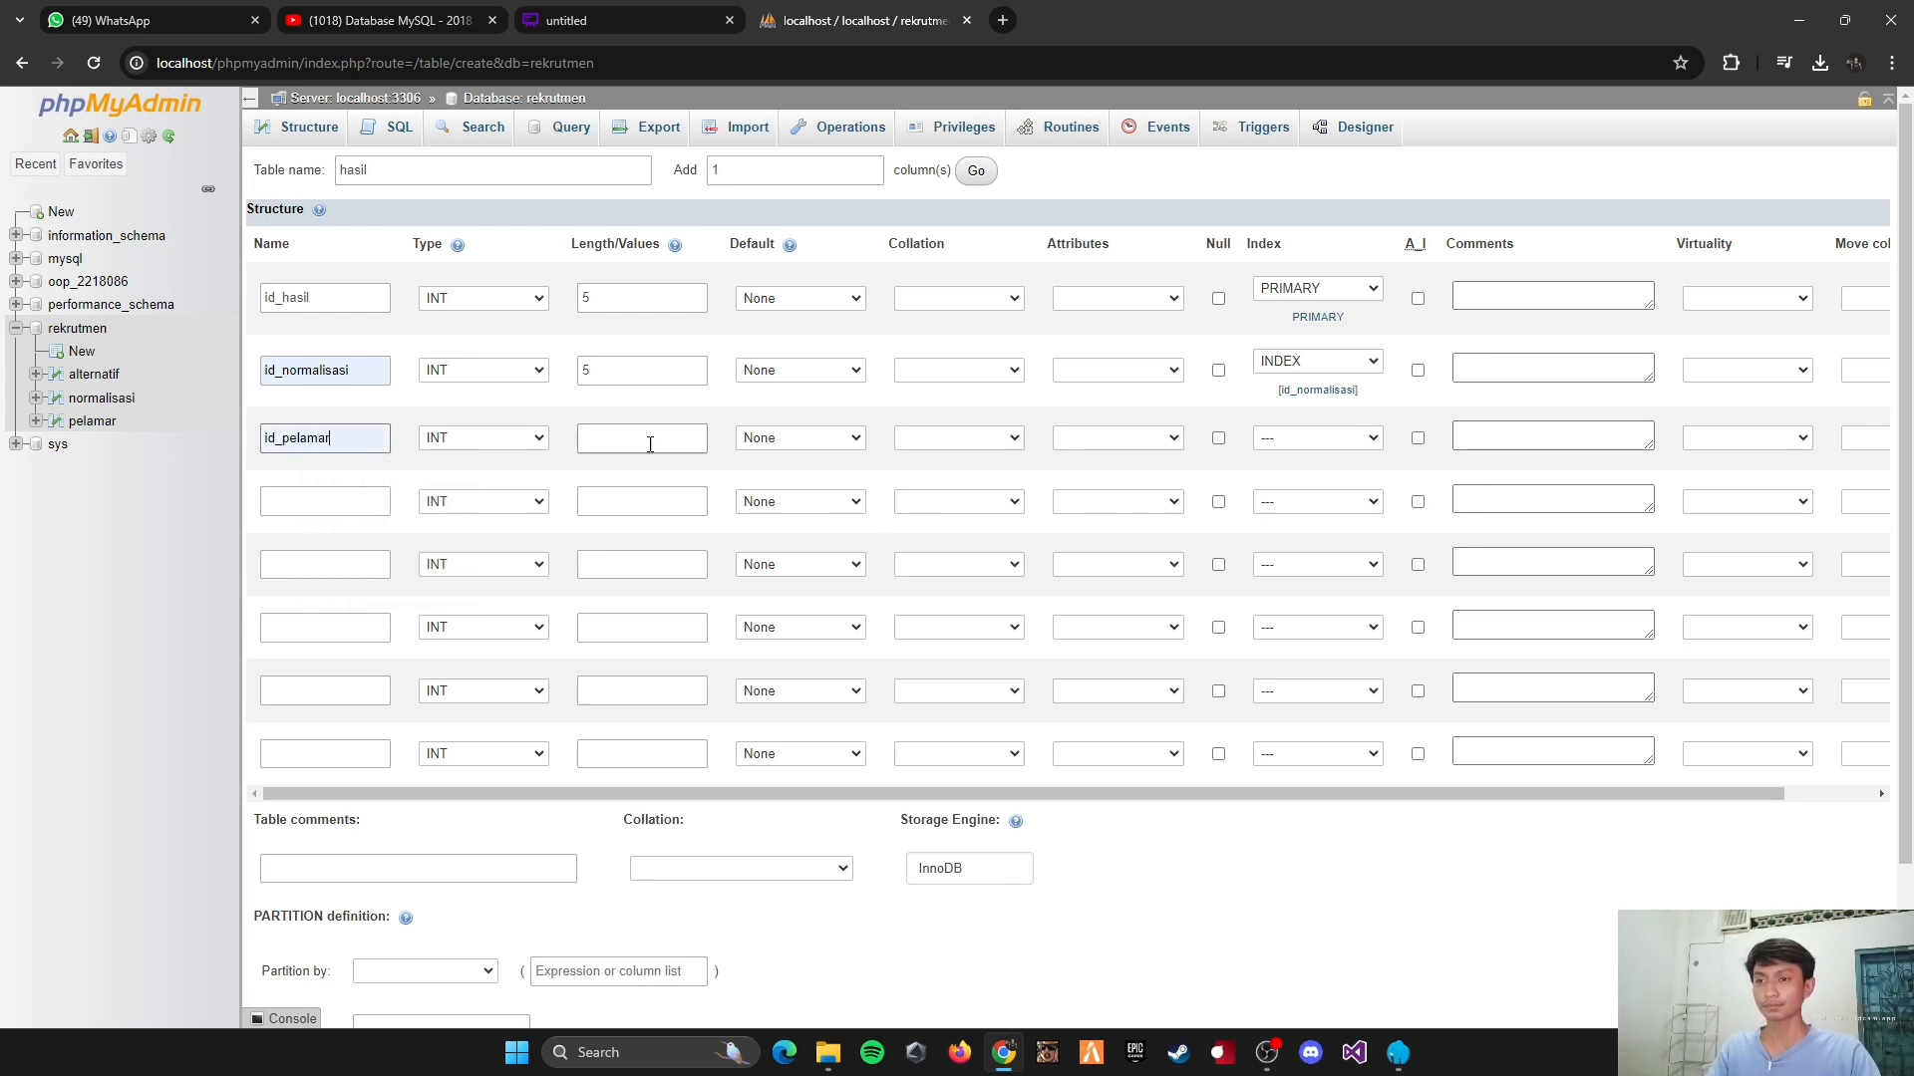
{"action": "left_click", "coordinate": [588, 441]}
{"action": "type", "text": "5"}
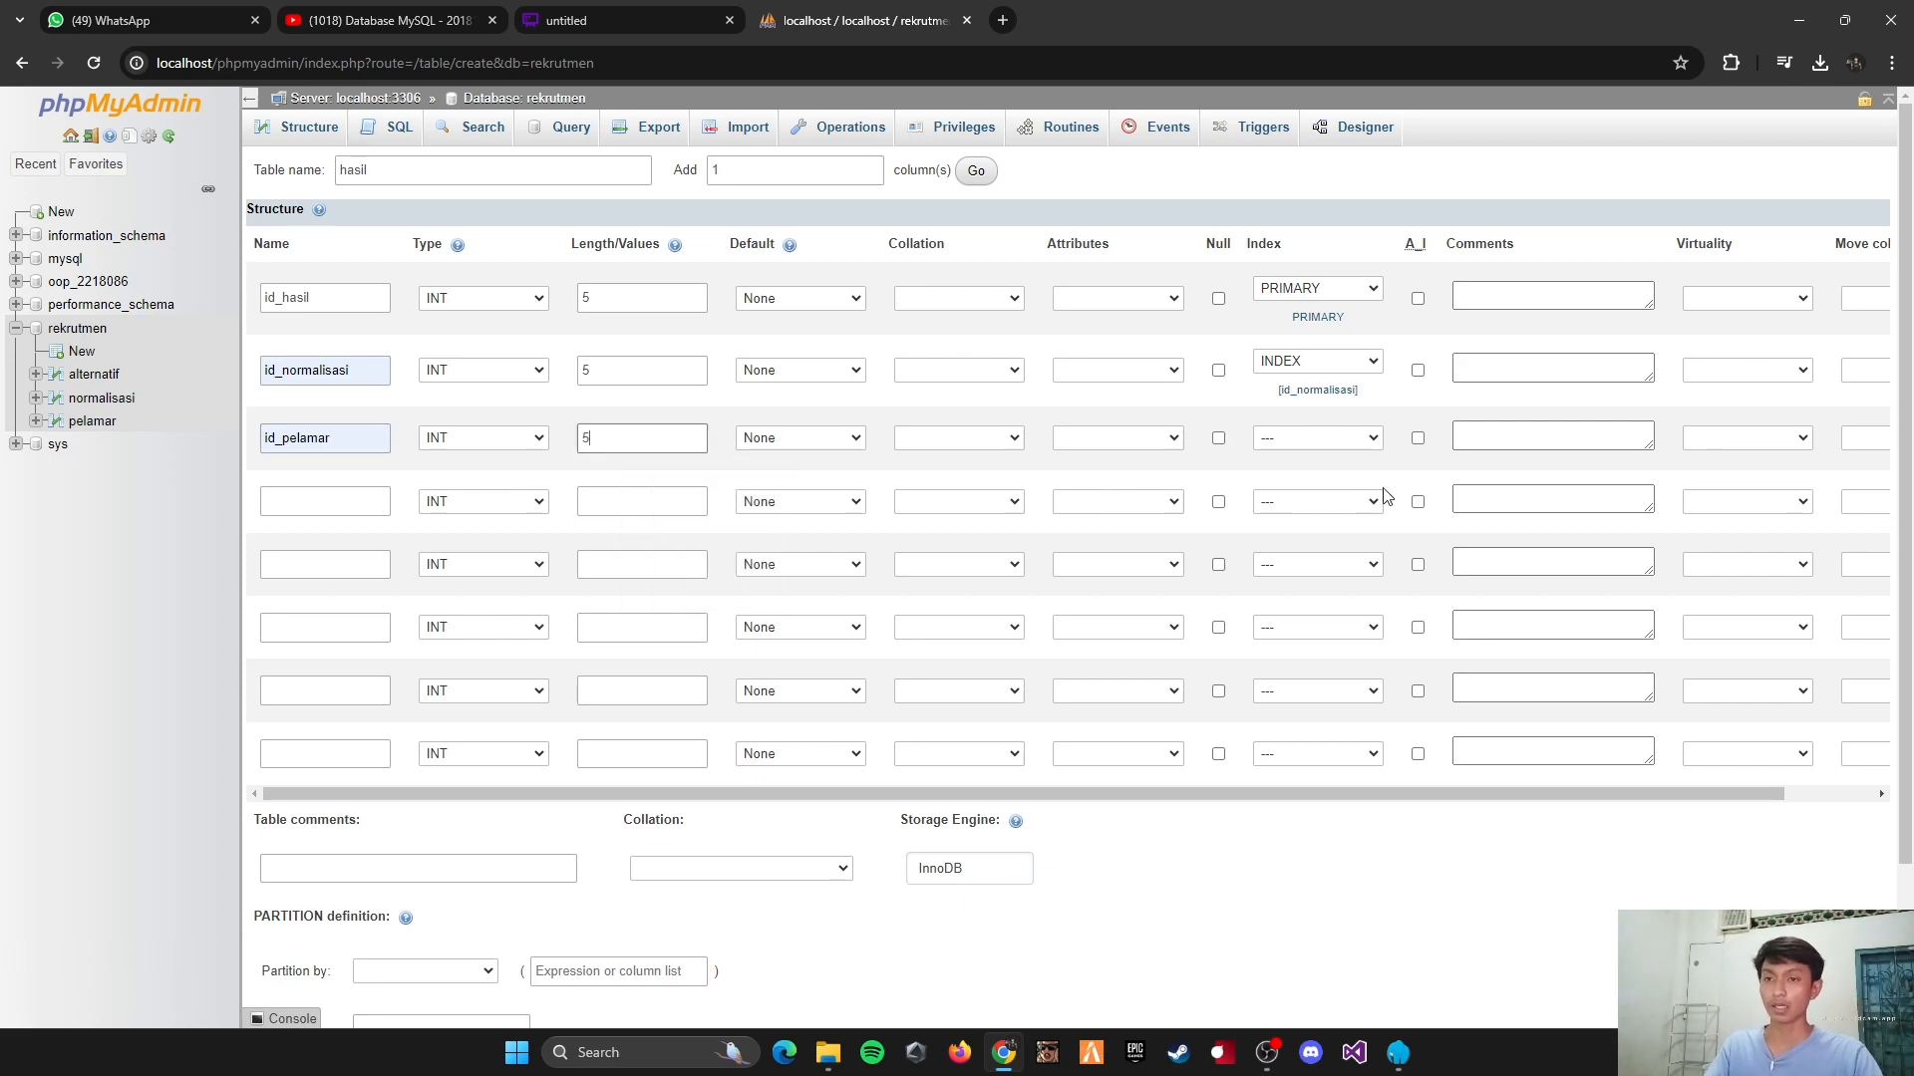
{"action": "left_click", "coordinate": [1329, 440]}
{"action": "left_click", "coordinate": [1295, 508]}
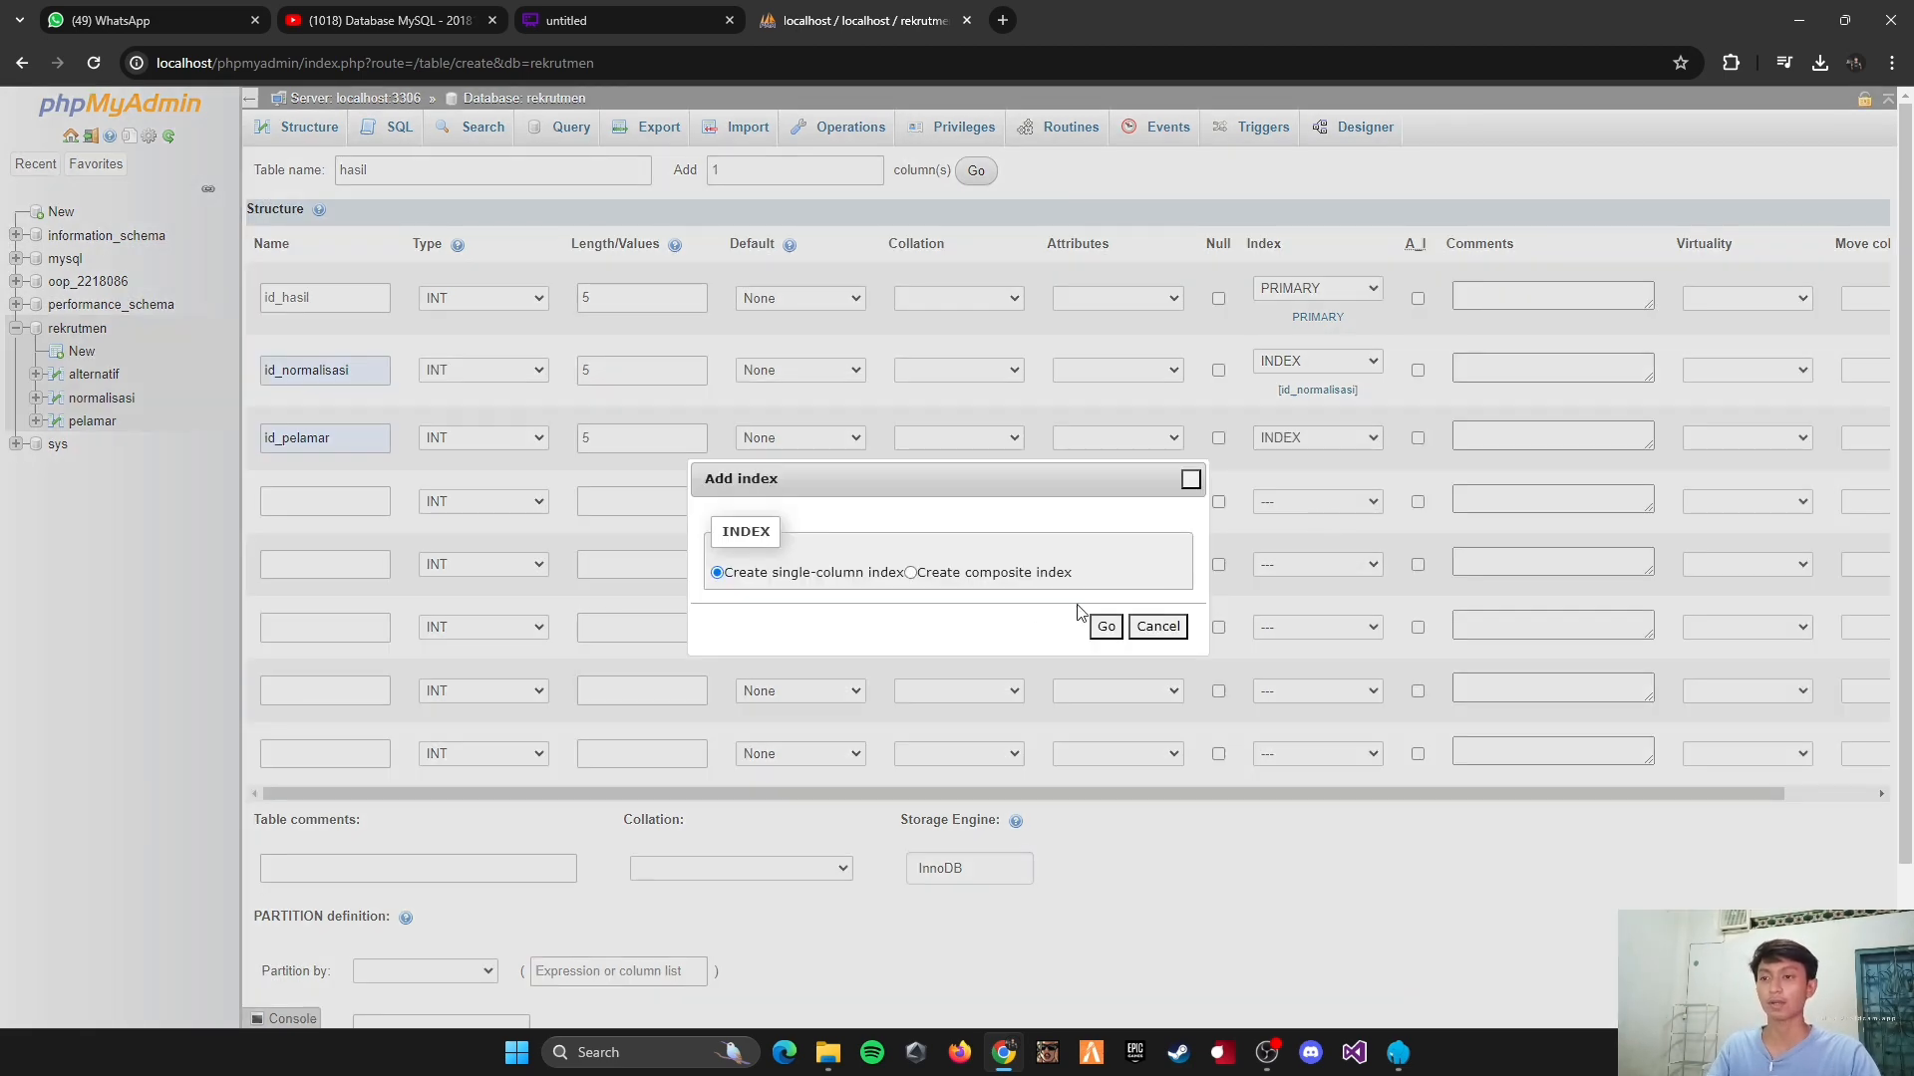
{"action": "left_click", "coordinate": [1102, 628]}
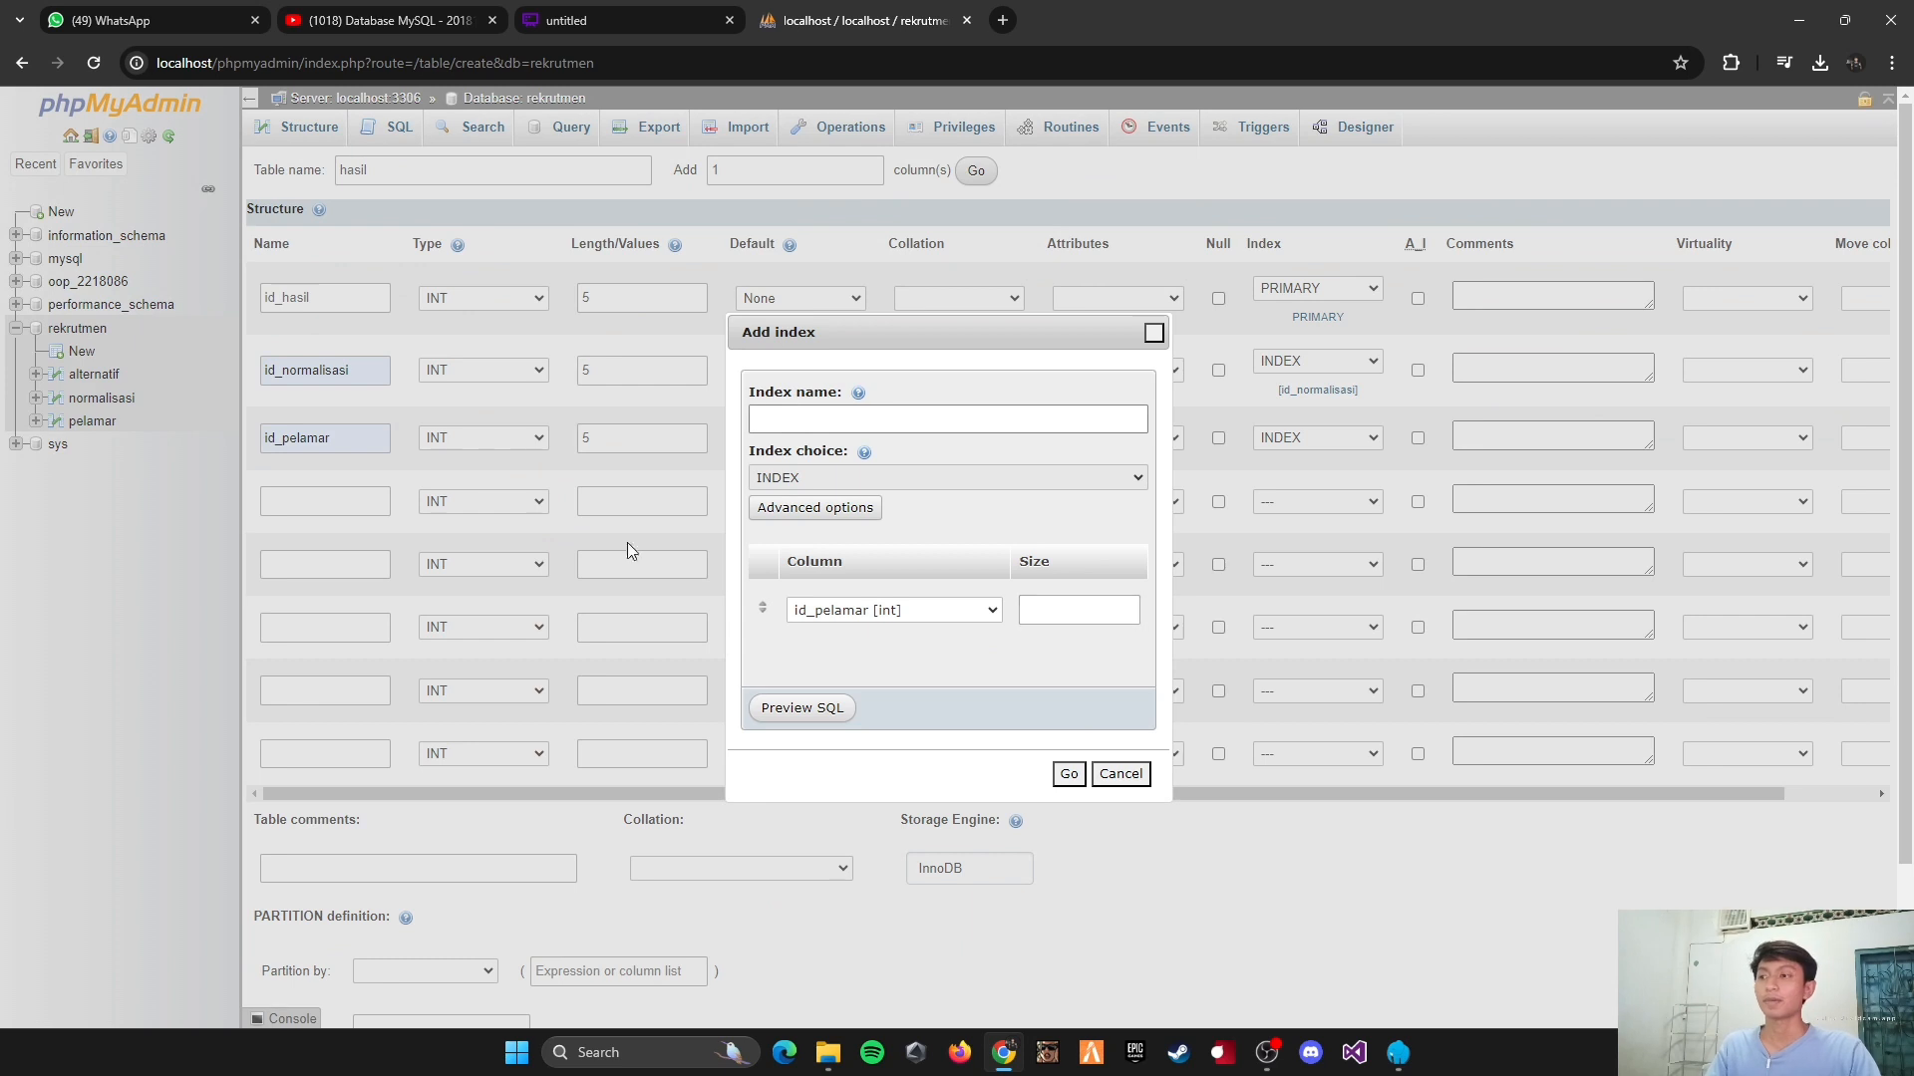
{"action": "left_click", "coordinate": [1069, 774]}
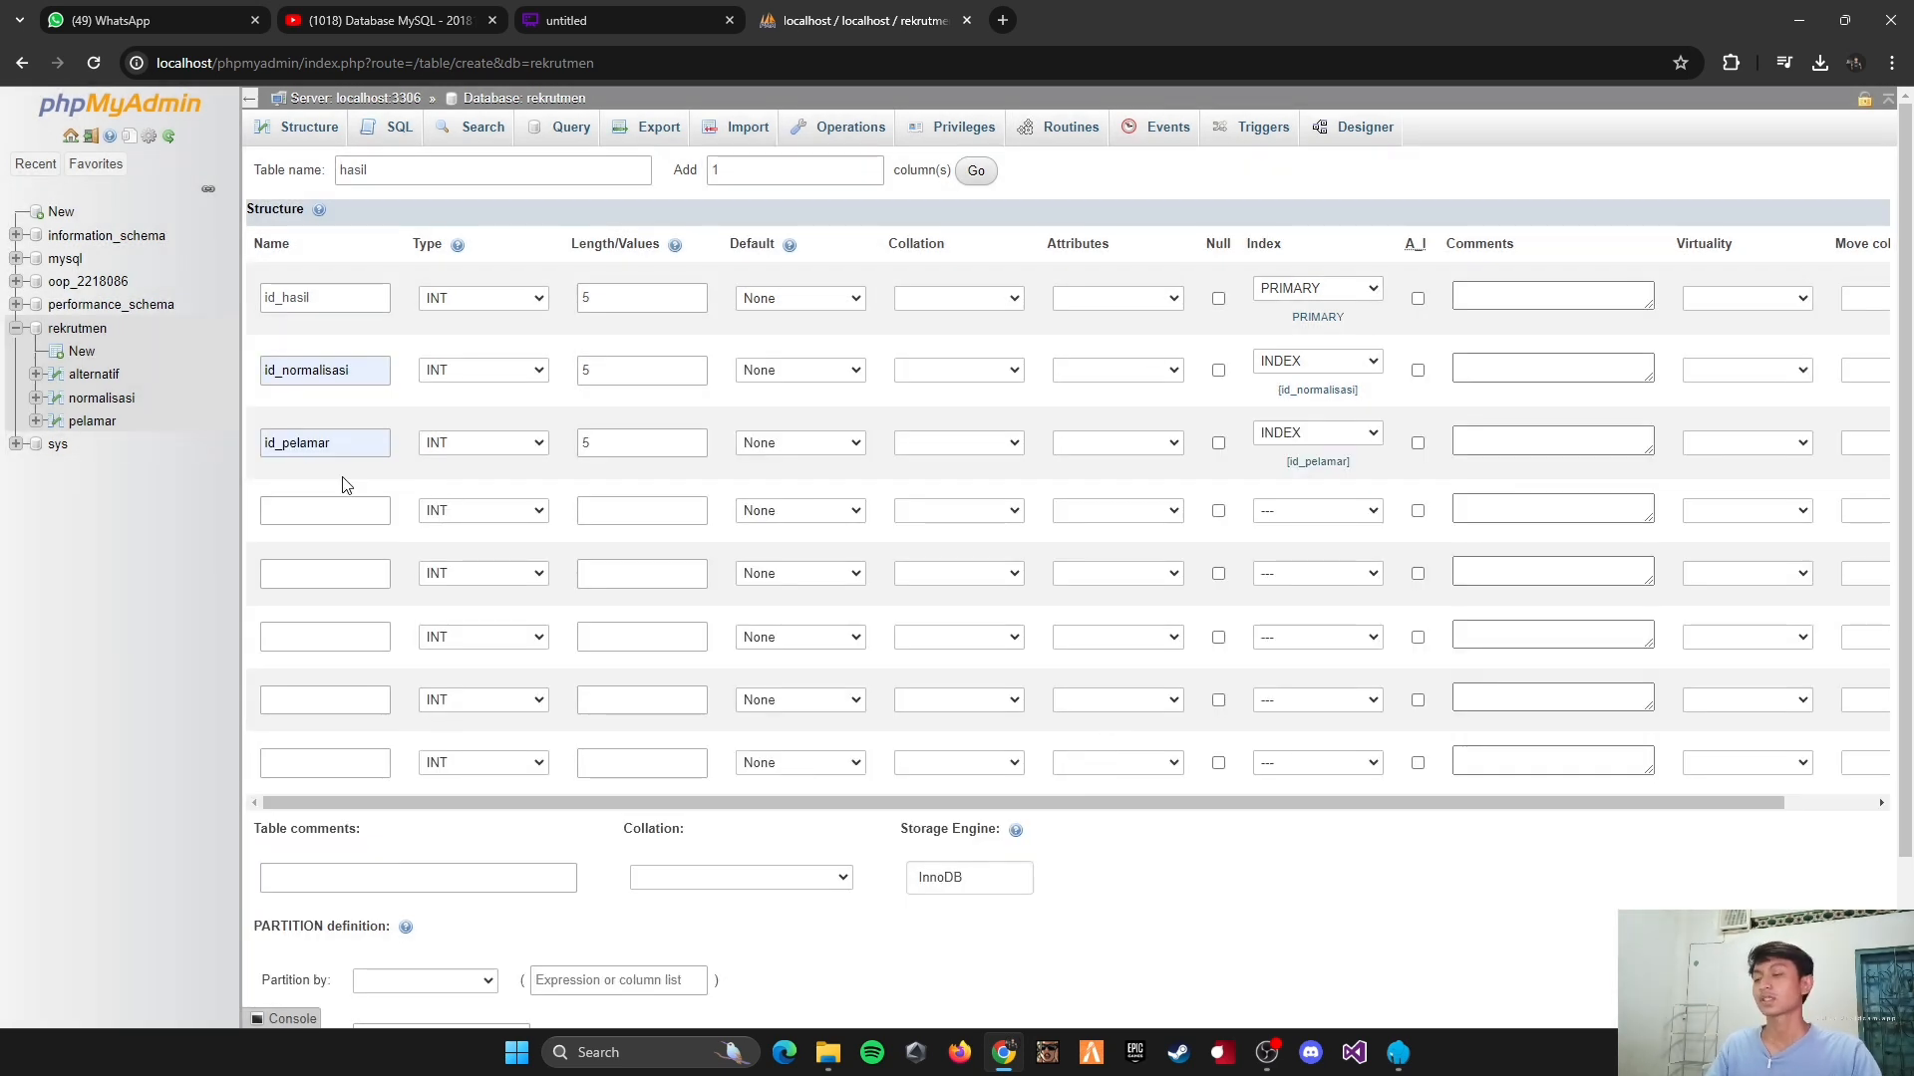
Step: Define the fourth column as hasil_kriteria1, type FLOAT, with length 10, and copy its name for reuse
{"action": "left_click", "coordinate": [334, 510]}
{"action": "type", "text": "hasil_kri"}
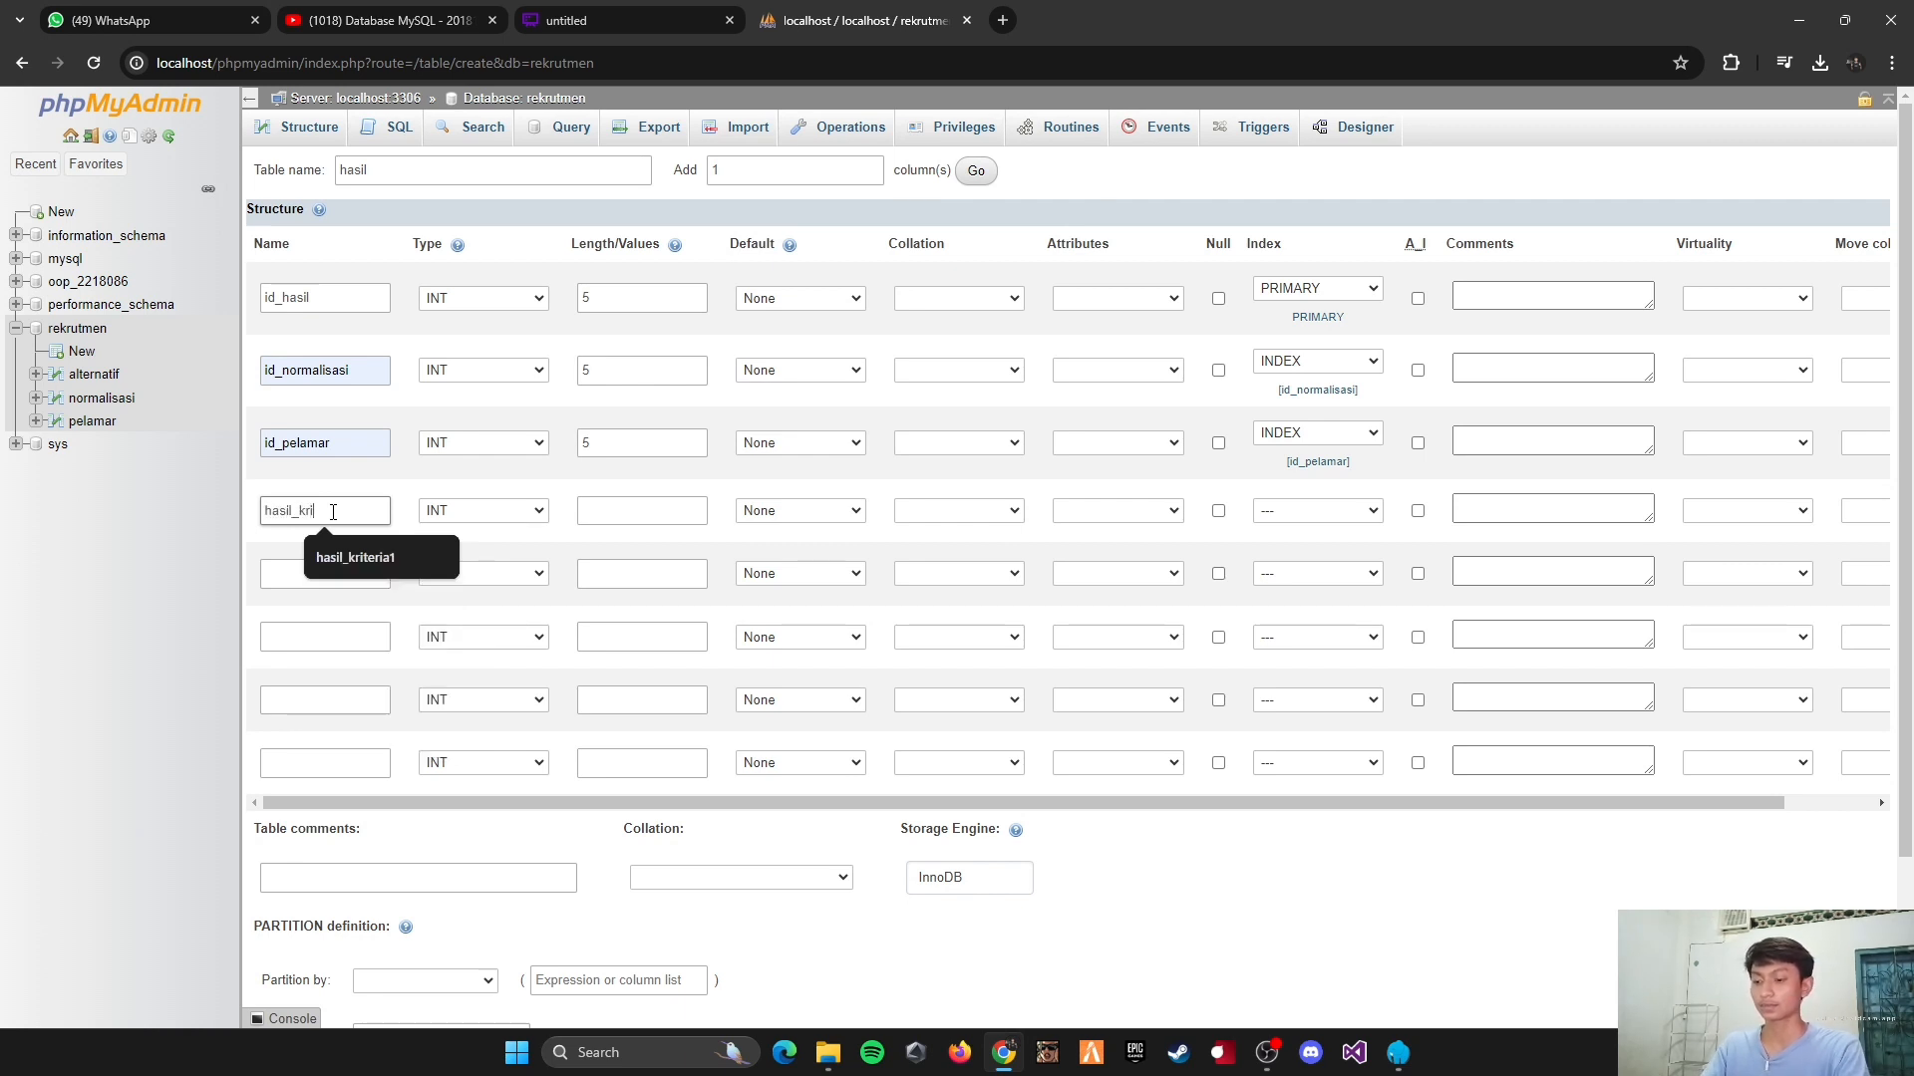
{"action": "type", "text": "teria"}
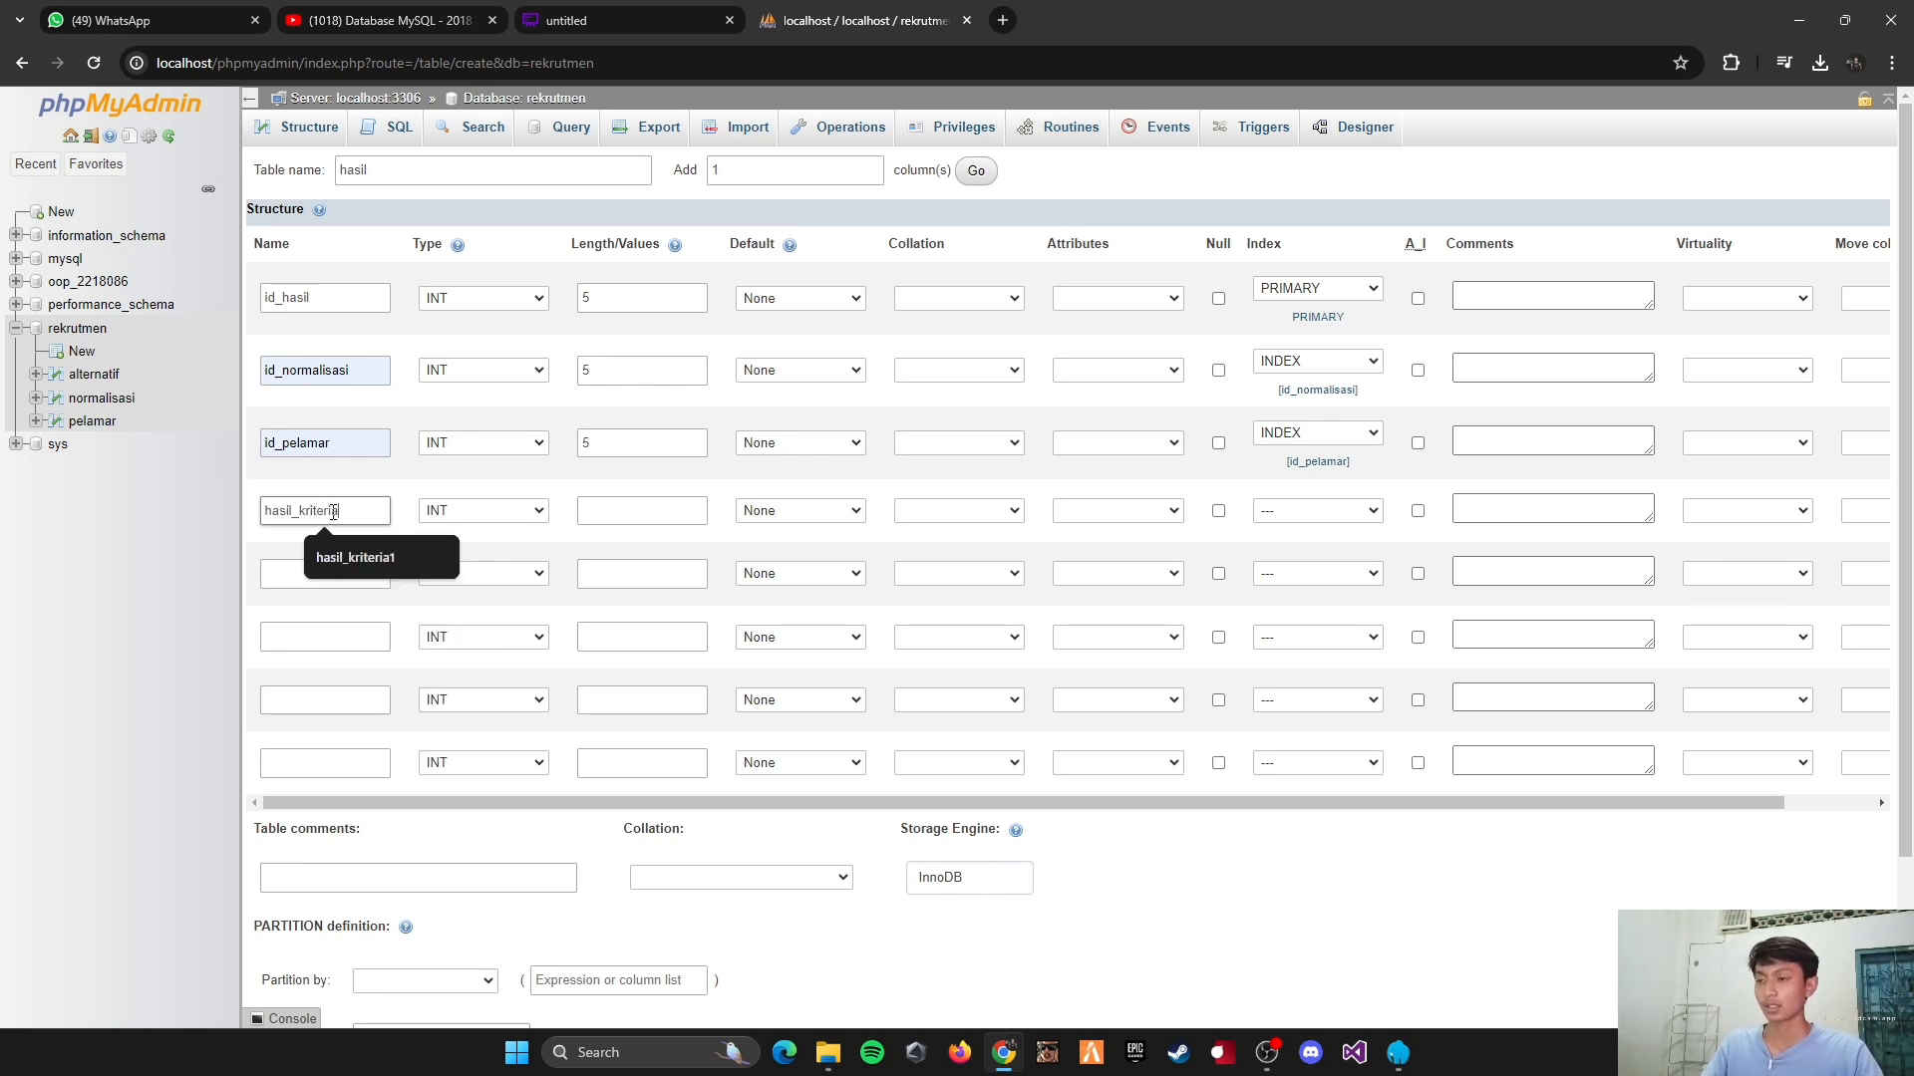
{"action": "type", "text": "1"}
{"action": "left_click_drag", "start_coordinate": [362, 514], "coordinate": [240, 514]}
{"action": "key", "text": "ctrl+c"}
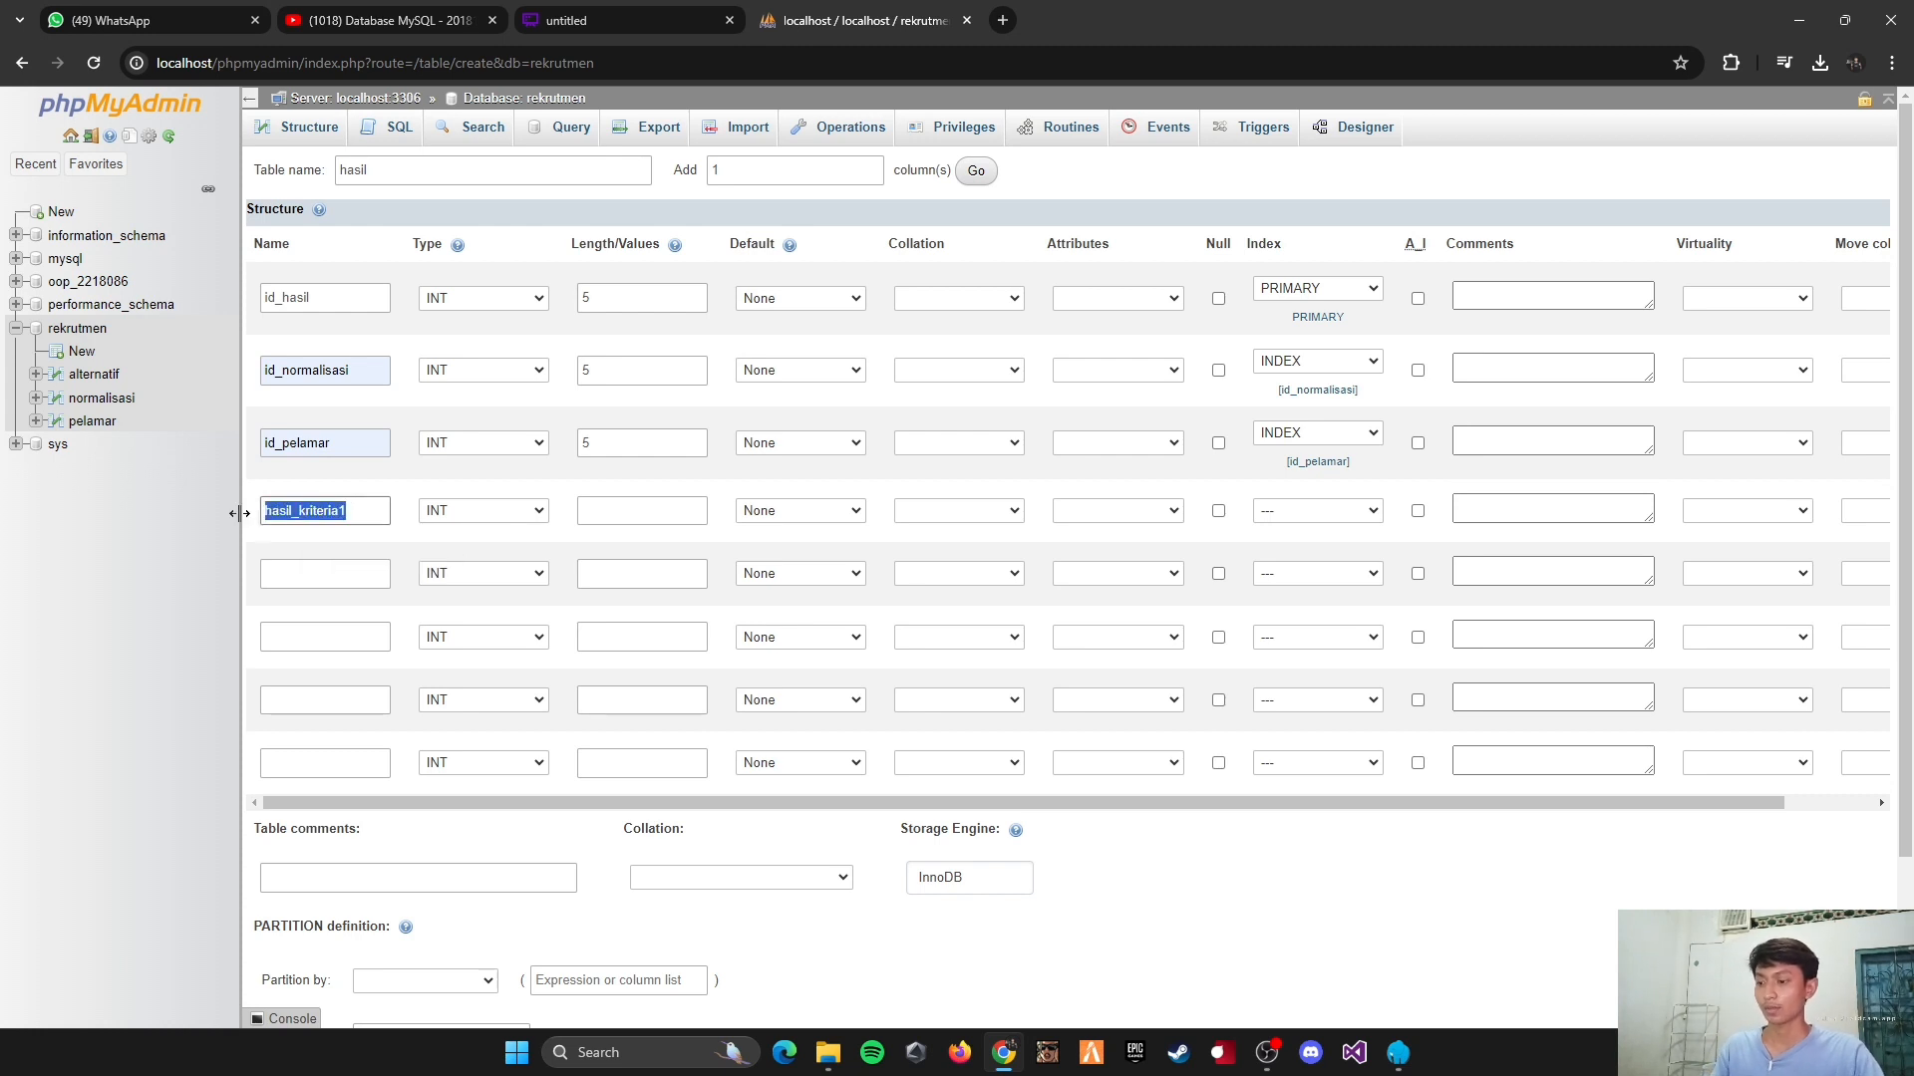
{"action": "left_click", "coordinate": [488, 544]}
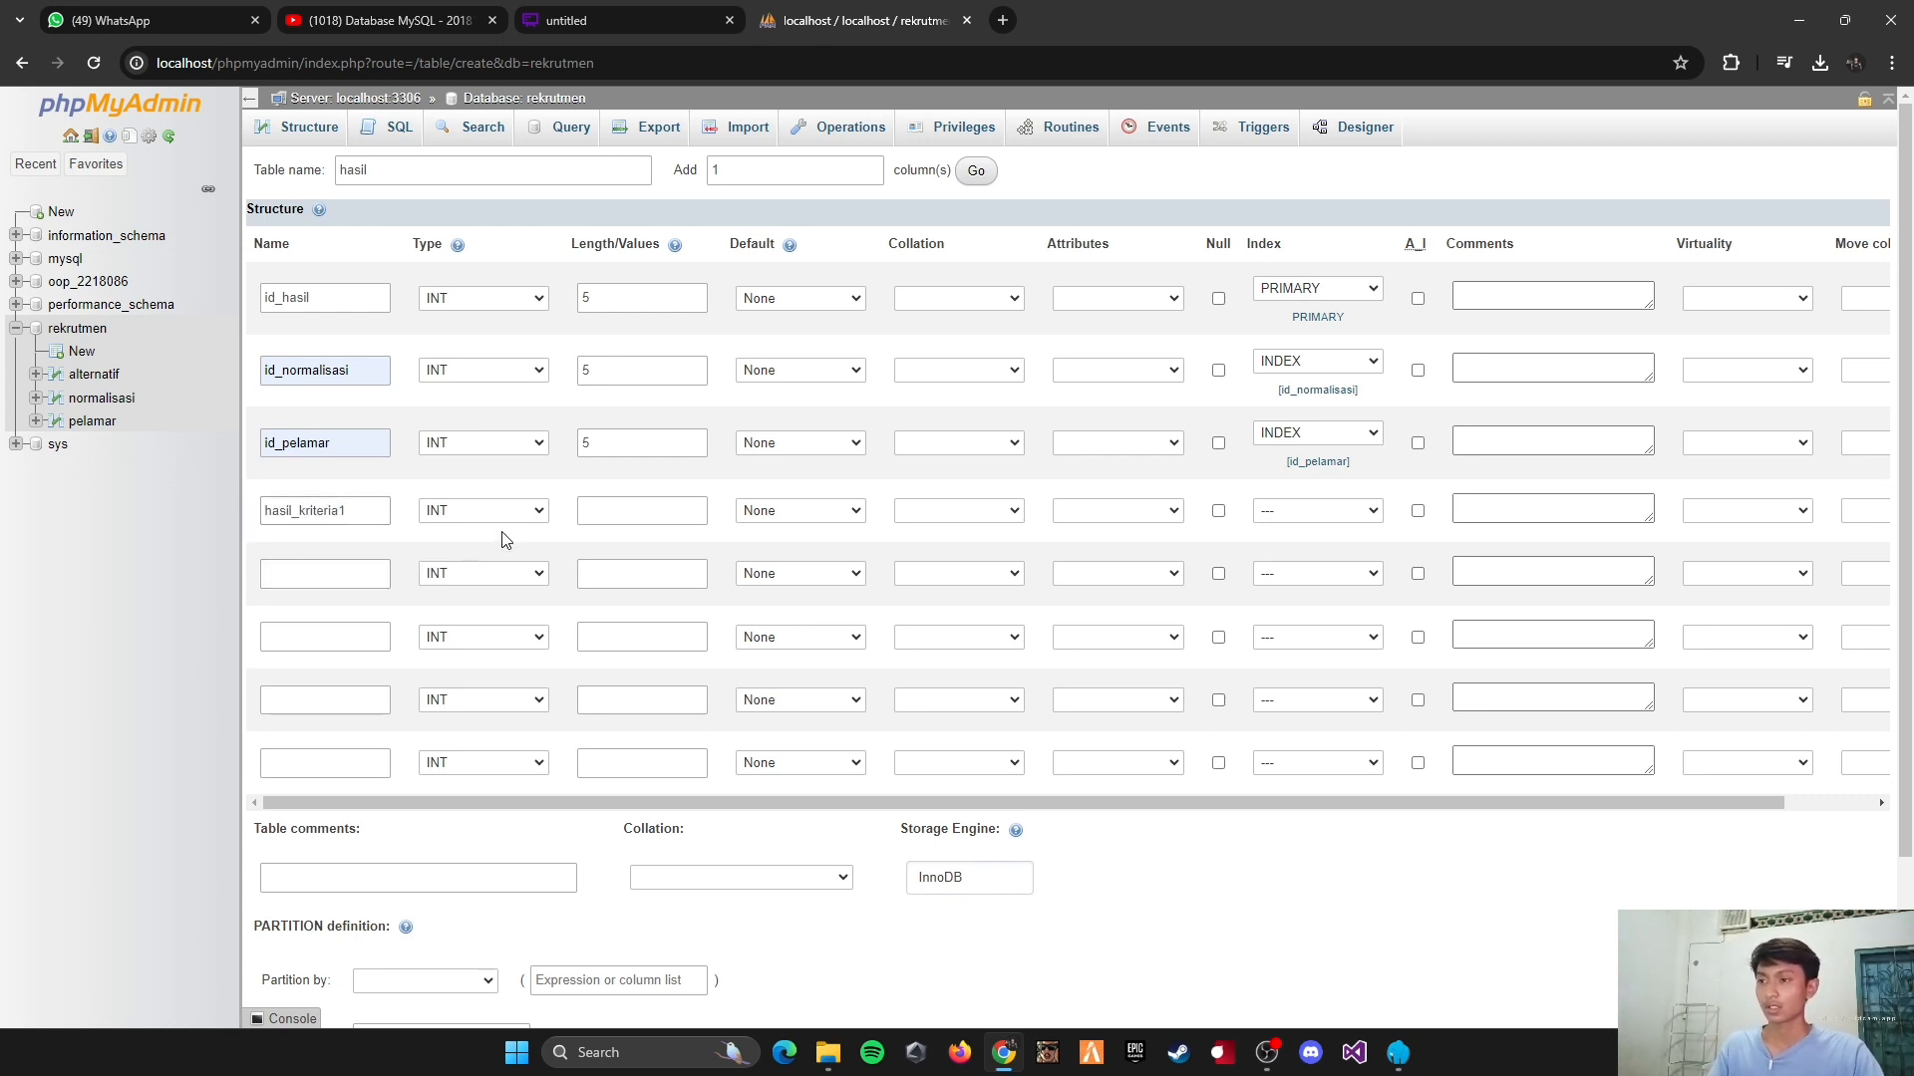
{"action": "left_click", "coordinate": [483, 519]}
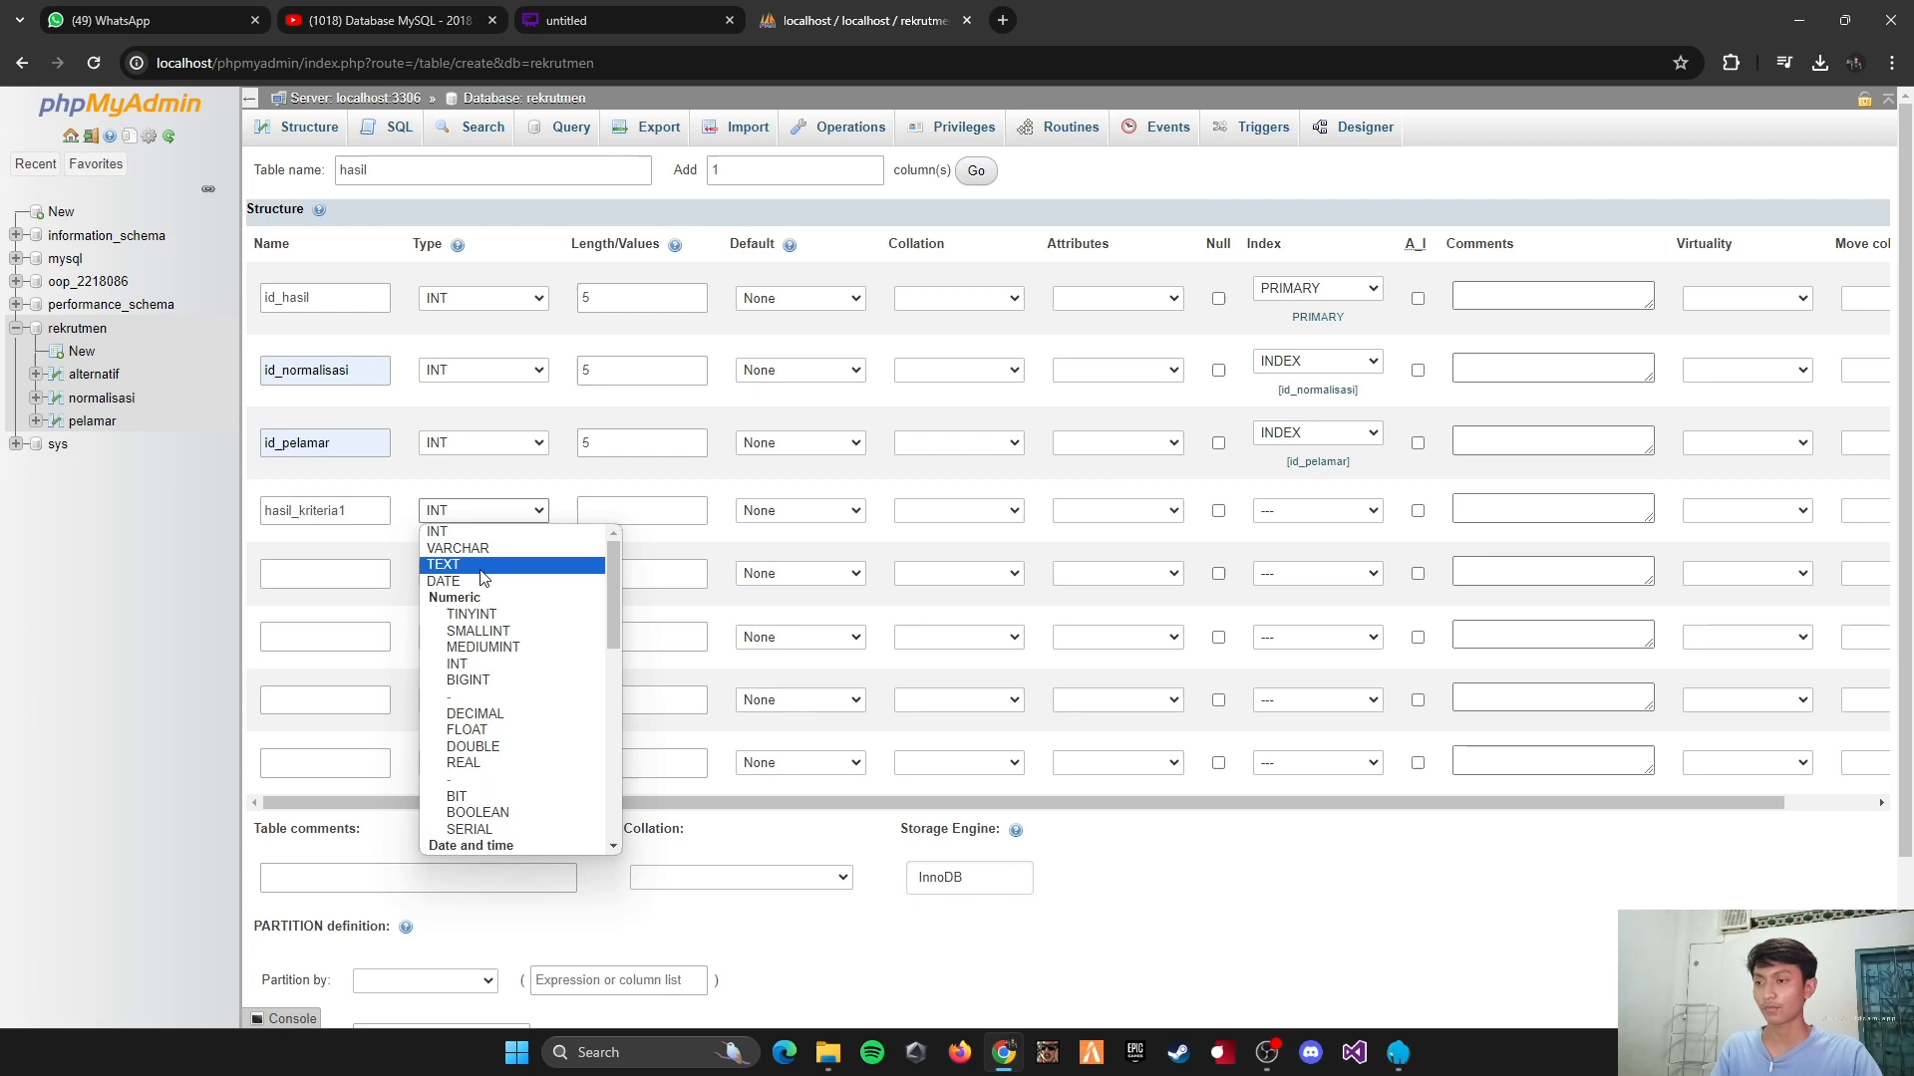
{"action": "left_click", "coordinate": [489, 734]}
{"action": "left_click", "coordinate": [614, 514]}
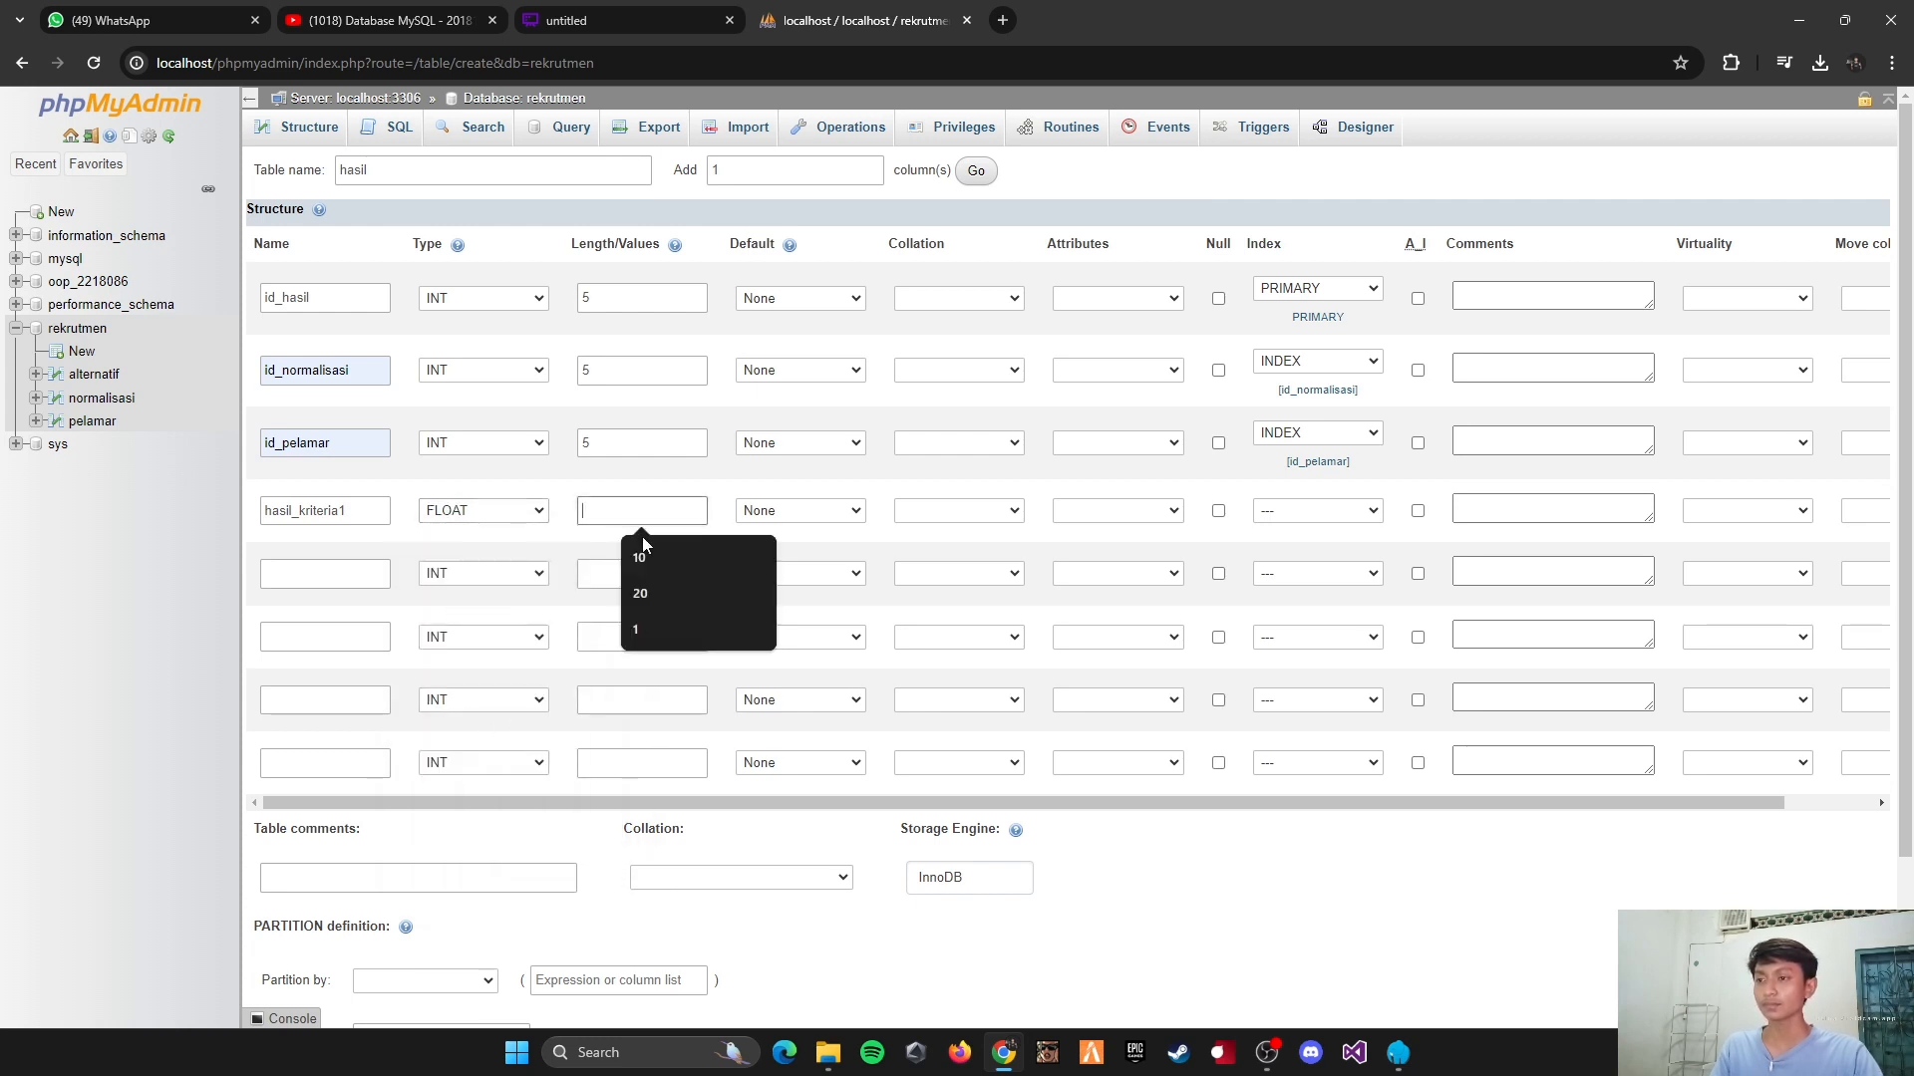
{"action": "left_click", "coordinate": [638, 556]}
Step: Define the fifth column as hasil_kriteria2, type FLOAT, with length 10
{"action": "left_click", "coordinate": [326, 571]}
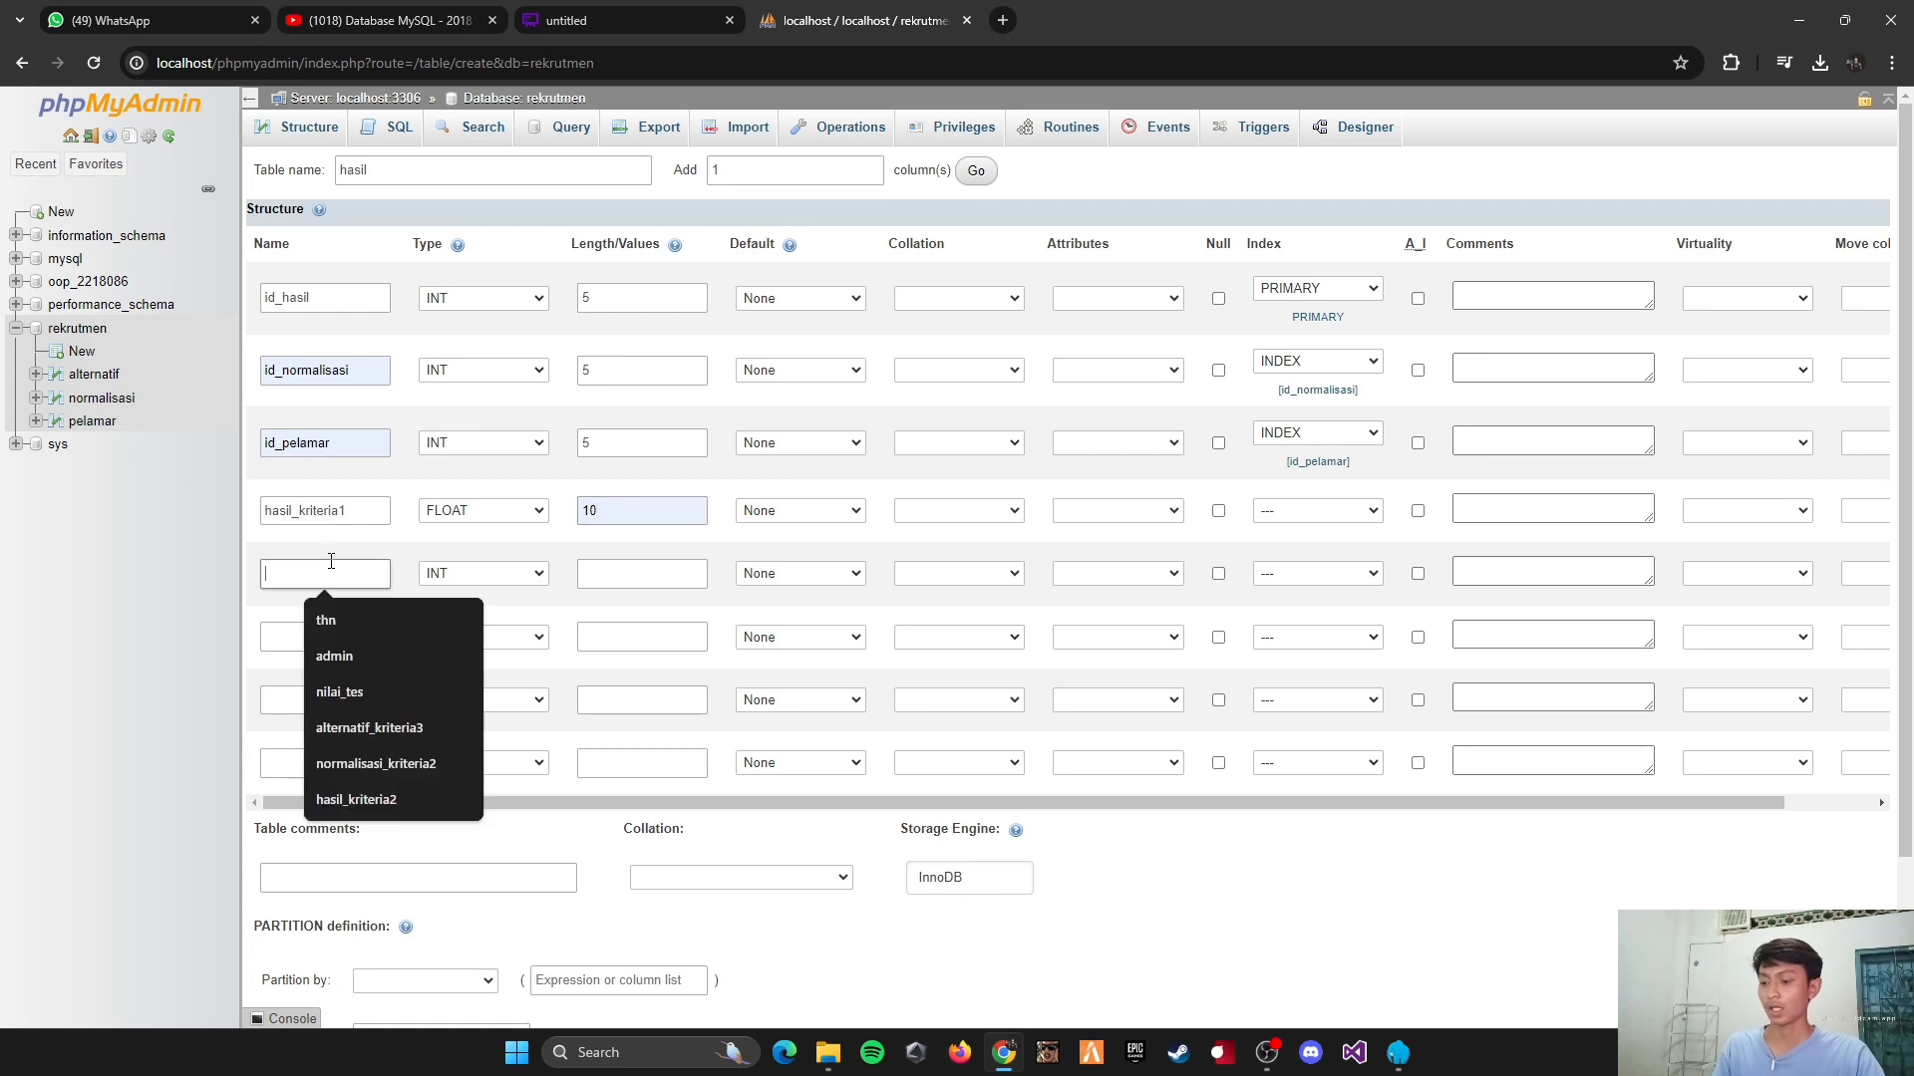
{"action": "key", "text": "ctrl+v"}
{"action": "key", "text": "BackSpace"}
{"action": "type", "text": "2"}
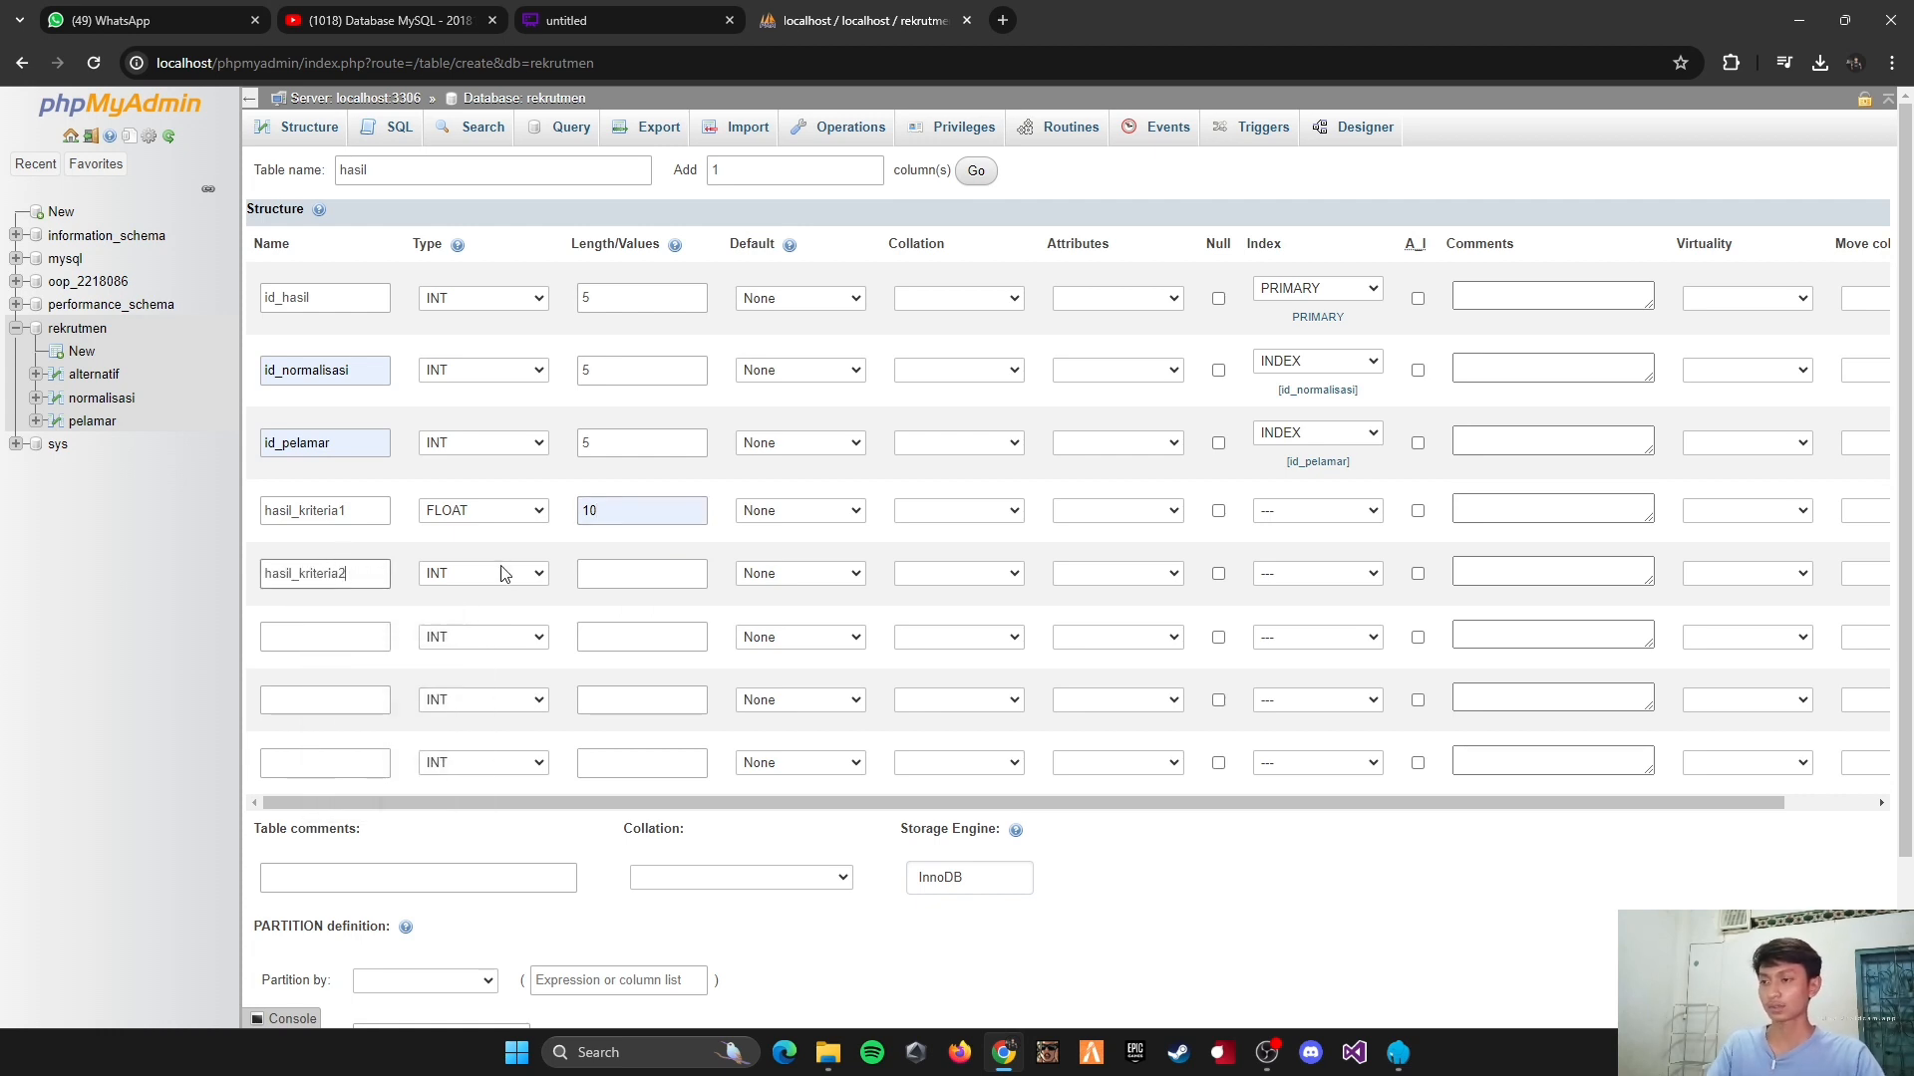
{"action": "left_click", "coordinate": [506, 574]}
{"action": "left_click", "coordinate": [468, 792]}
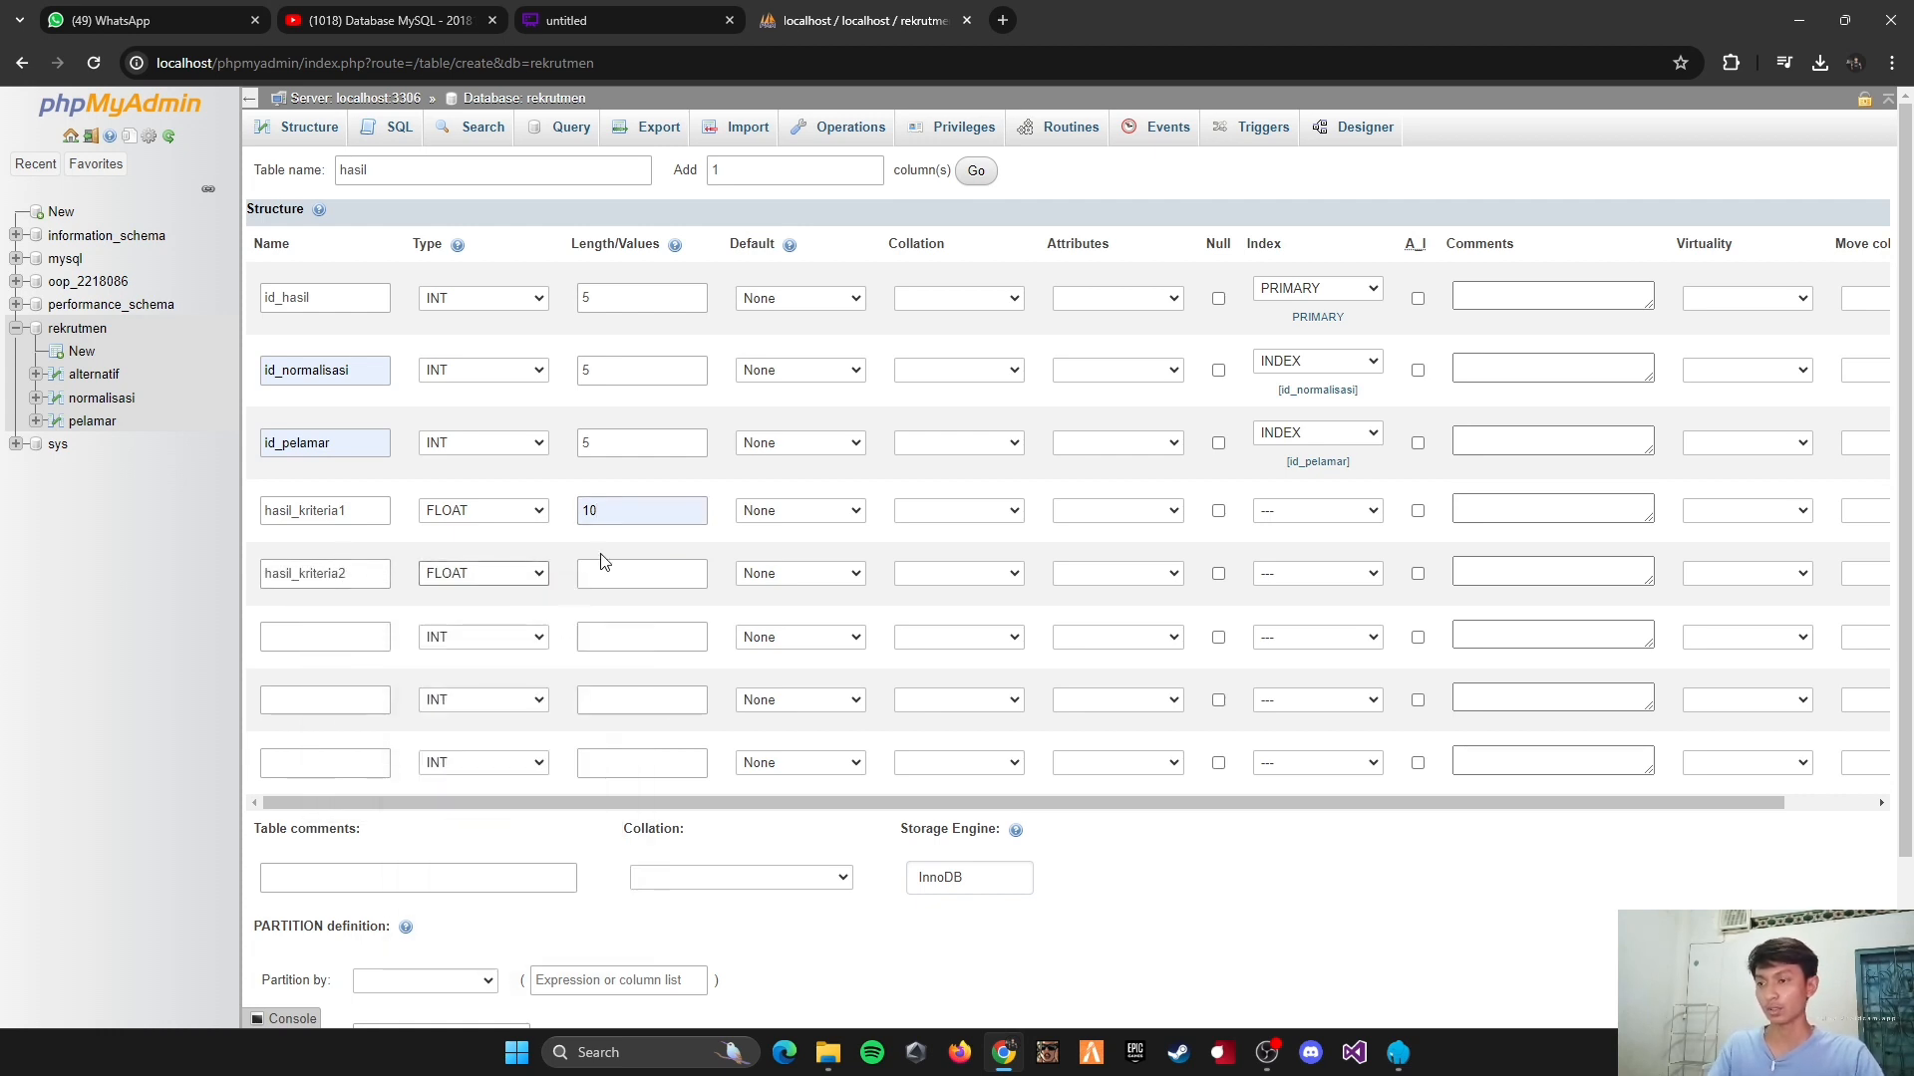
{"action": "left_click", "coordinate": [610, 573]}
{"action": "left_click", "coordinate": [639, 621]}
Step: Define the sixth column as hasil_kriteria3, type FLOAT, with length 10
{"action": "left_click", "coordinate": [289, 638]}
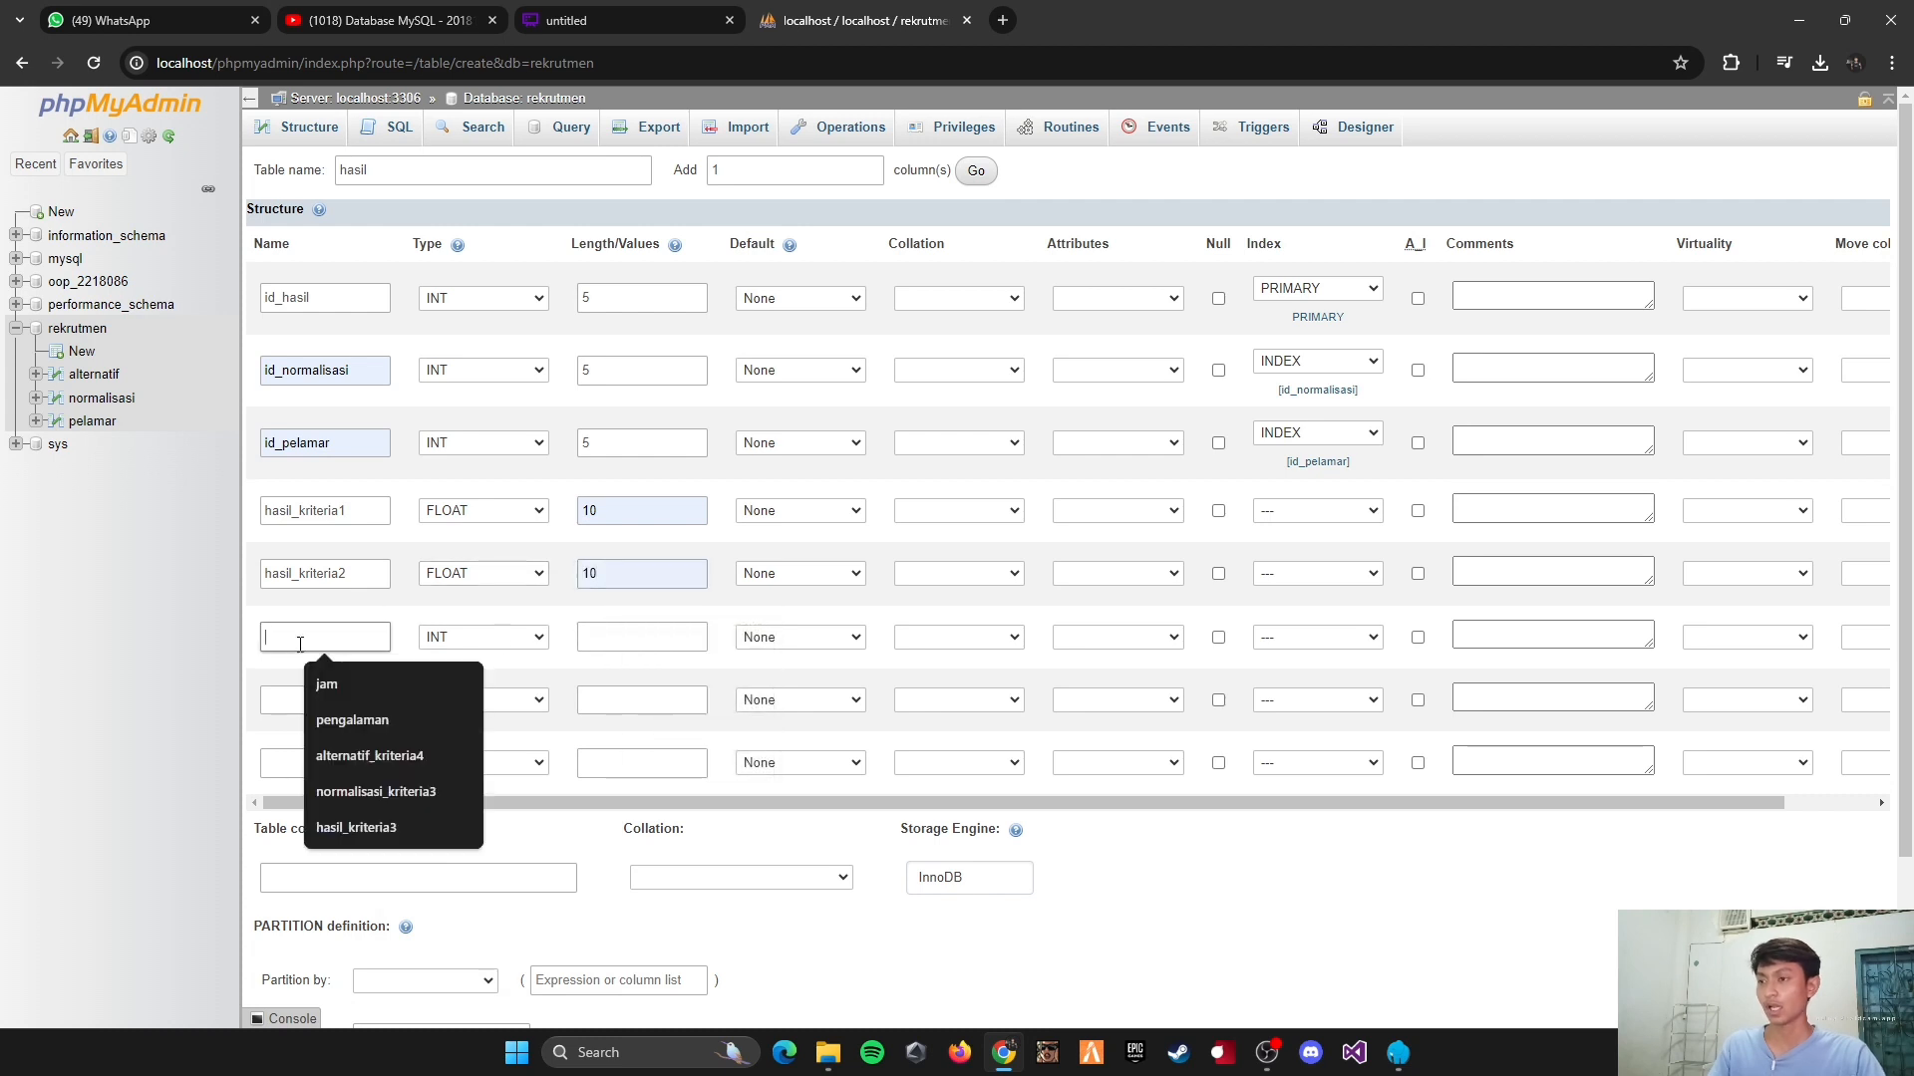
{"action": "key", "text": "ctrl+v"}
{"action": "key", "text": "BackSpace"}
{"action": "type", "text": "3"}
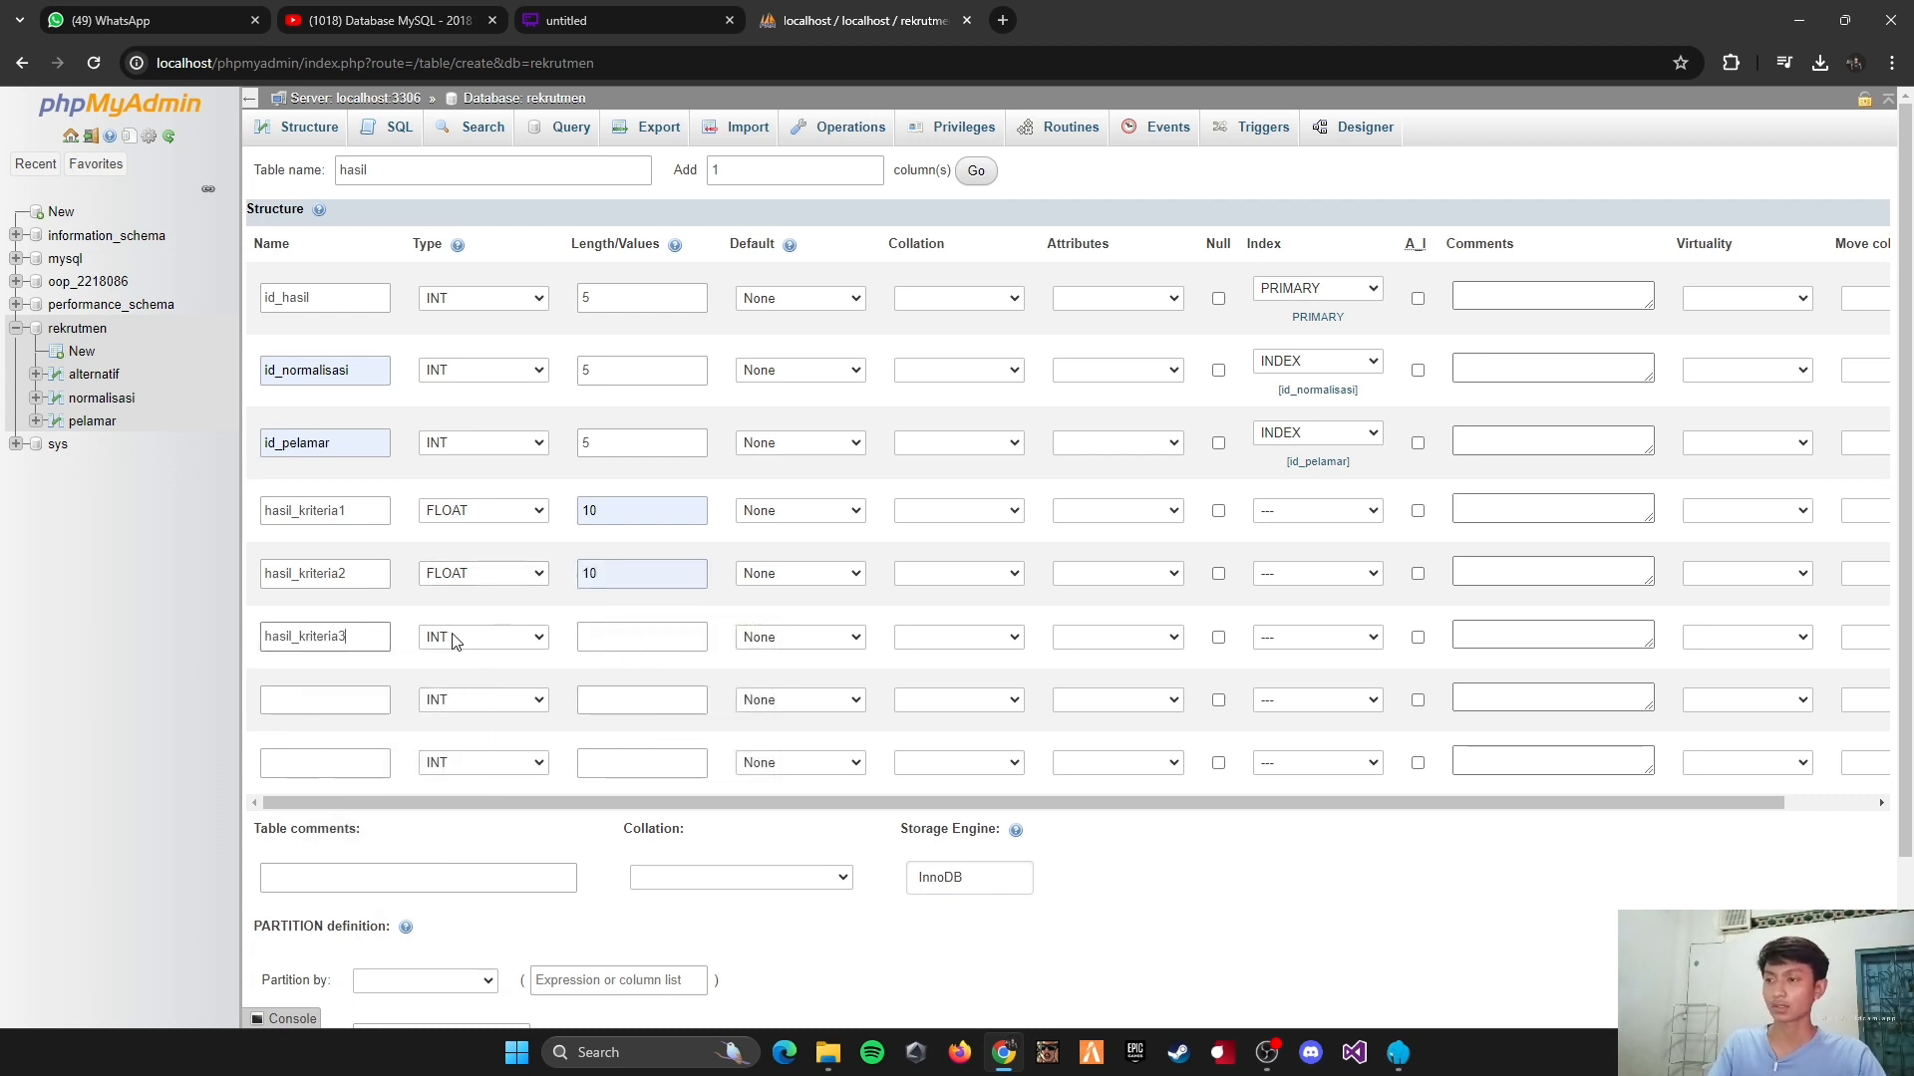
{"action": "left_click", "coordinate": [469, 638]}
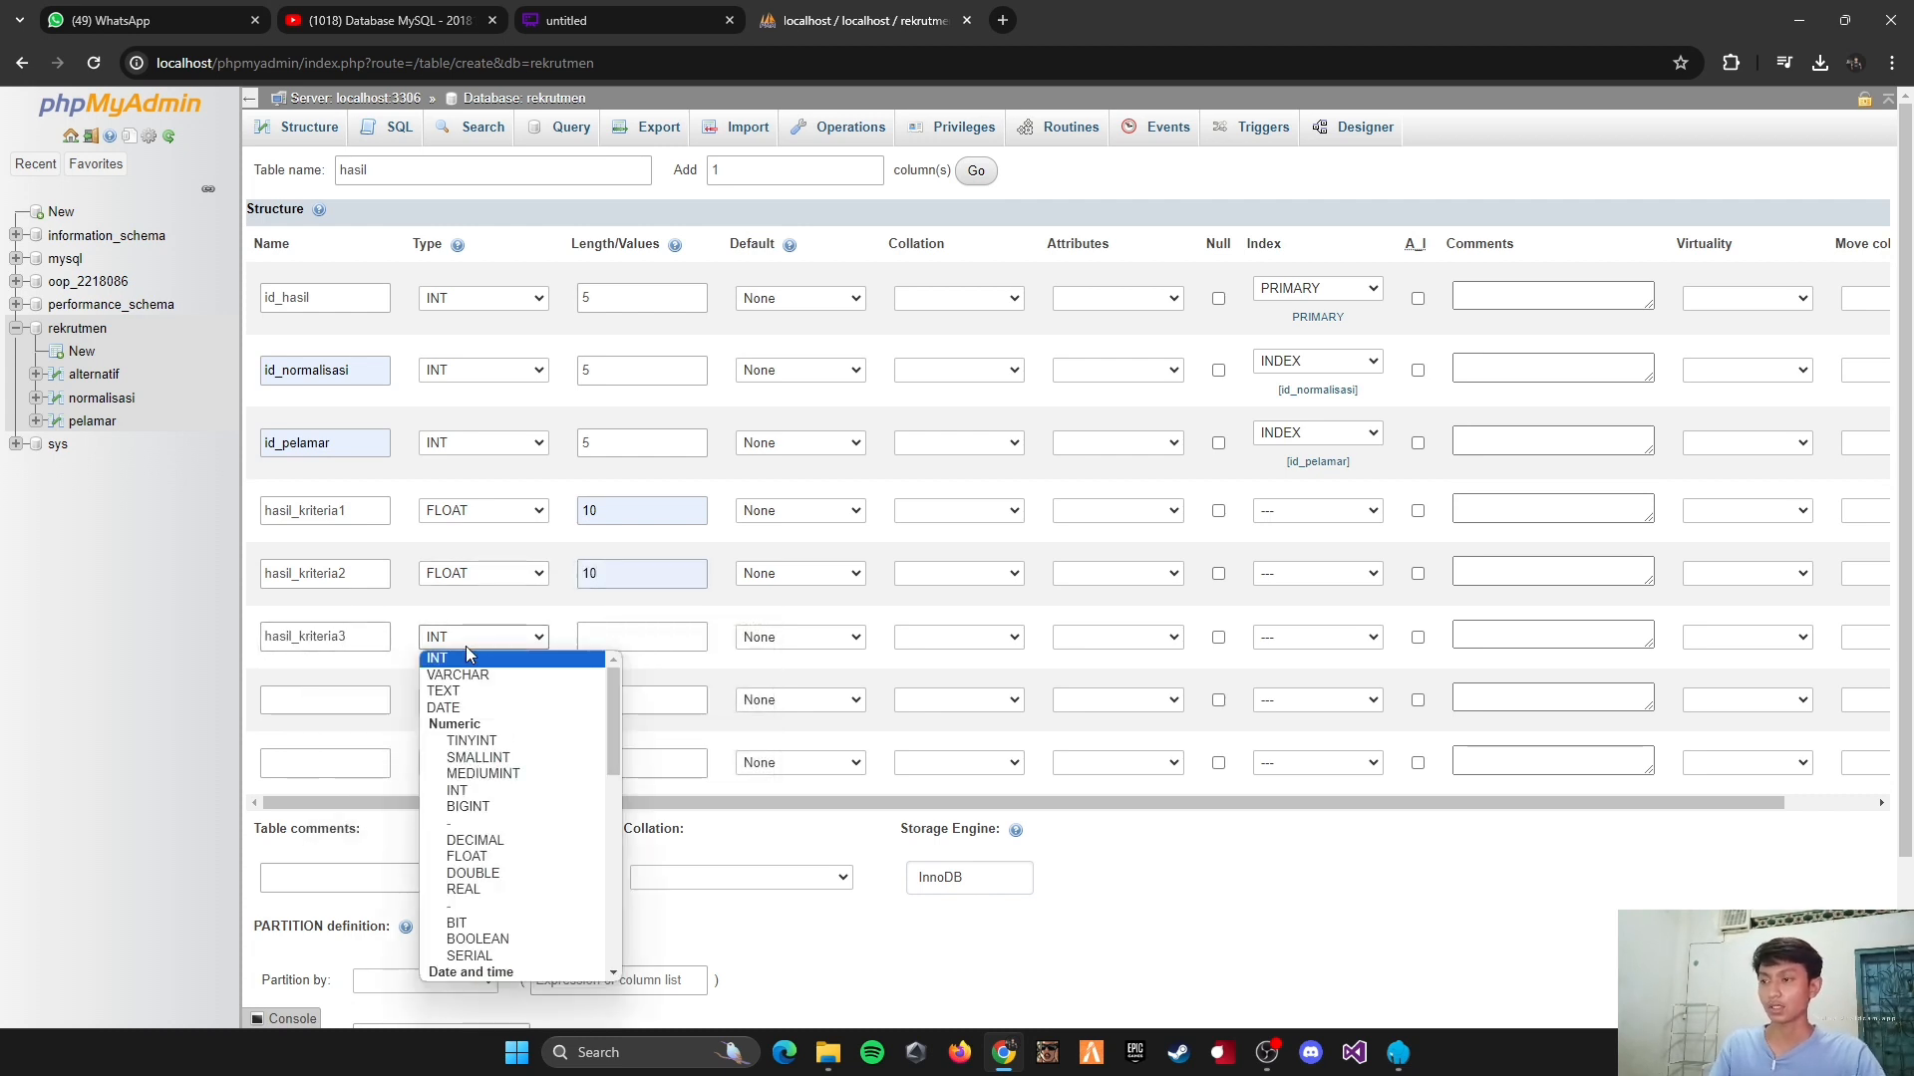
{"action": "left_click", "coordinate": [478, 864]}
{"action": "left_click", "coordinate": [632, 641]}
{"action": "left_click", "coordinate": [636, 670]}
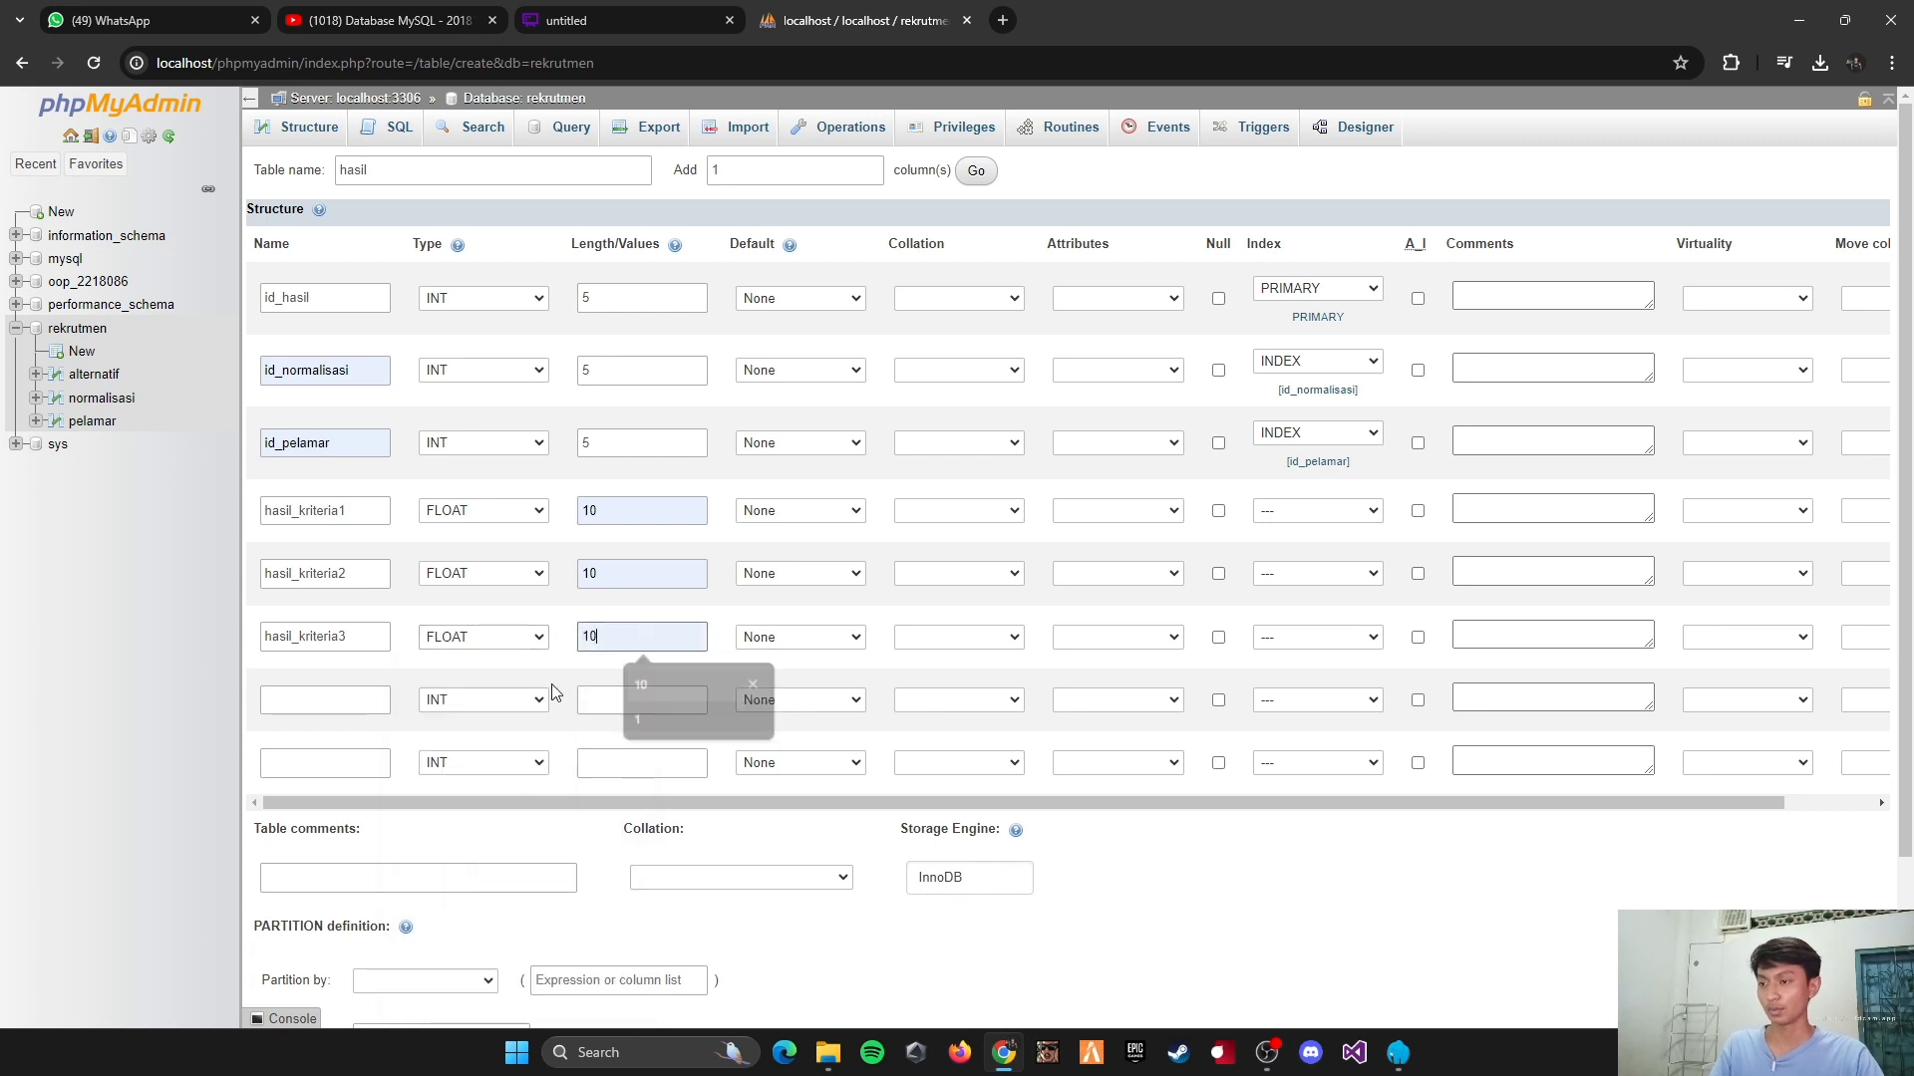
Step: Define the seventh column as hasil_kriteria4, type FLOAT, with length 10
{"action": "left_click", "coordinate": [326, 700]}
{"action": "left_click", "coordinate": [344, 816]}
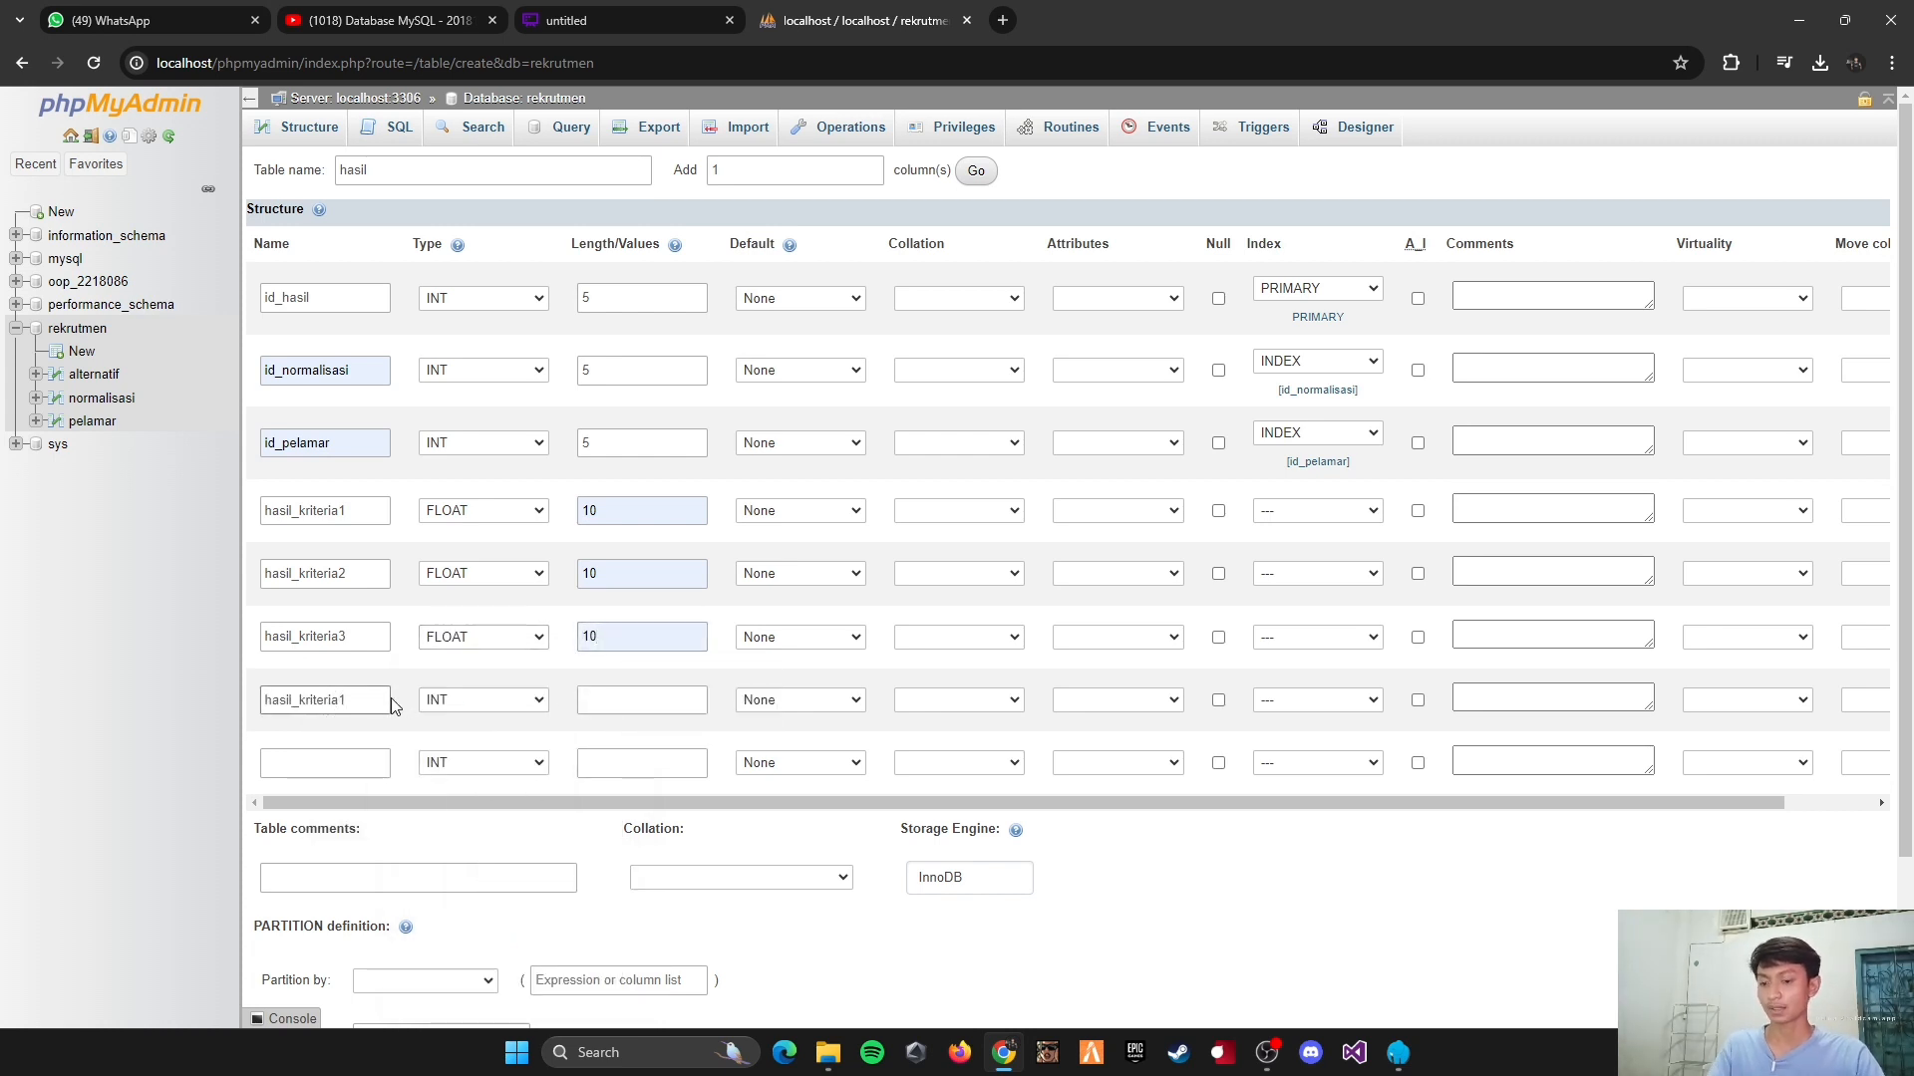
{"action": "key", "text": "BackSpace"}
{"action": "type", "text": "4"}
{"action": "left_click", "coordinate": [476, 699]}
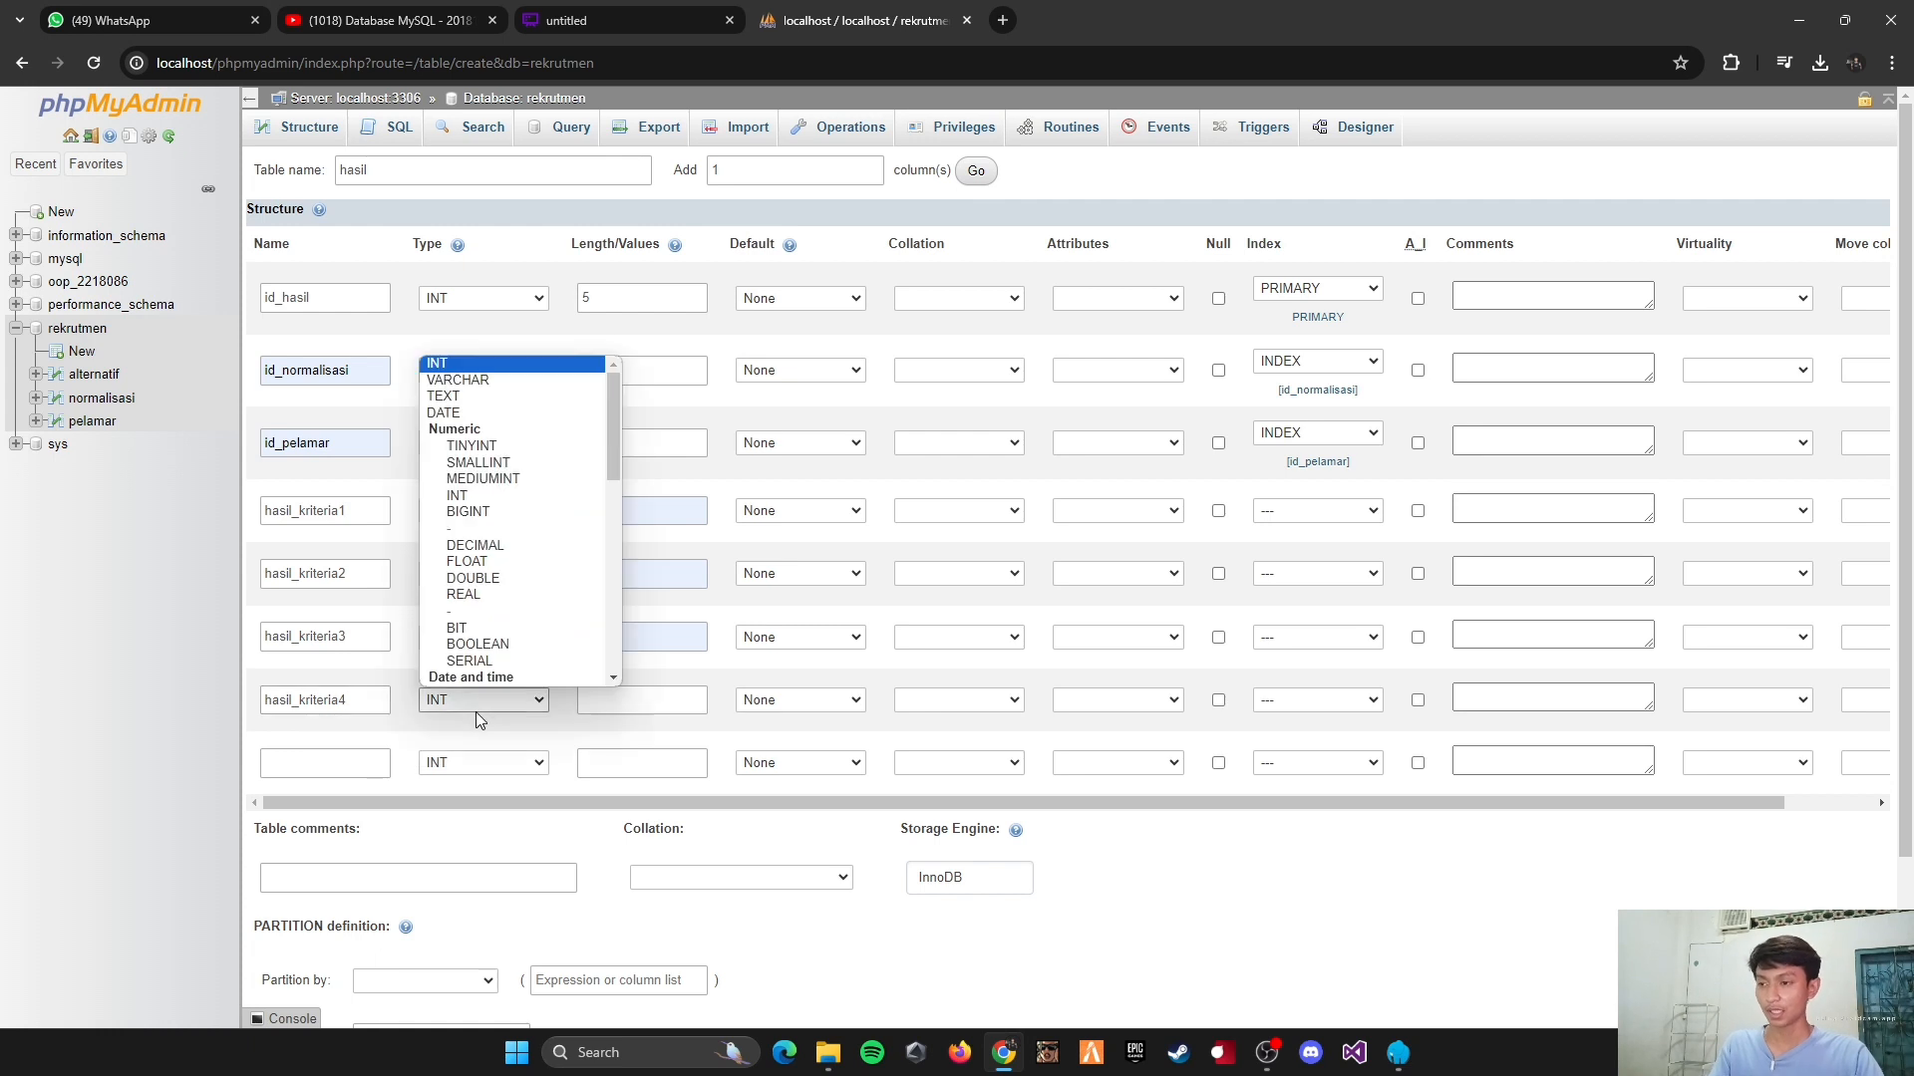
{"action": "left_click", "coordinate": [466, 561]}
{"action": "left_click", "coordinate": [602, 699]}
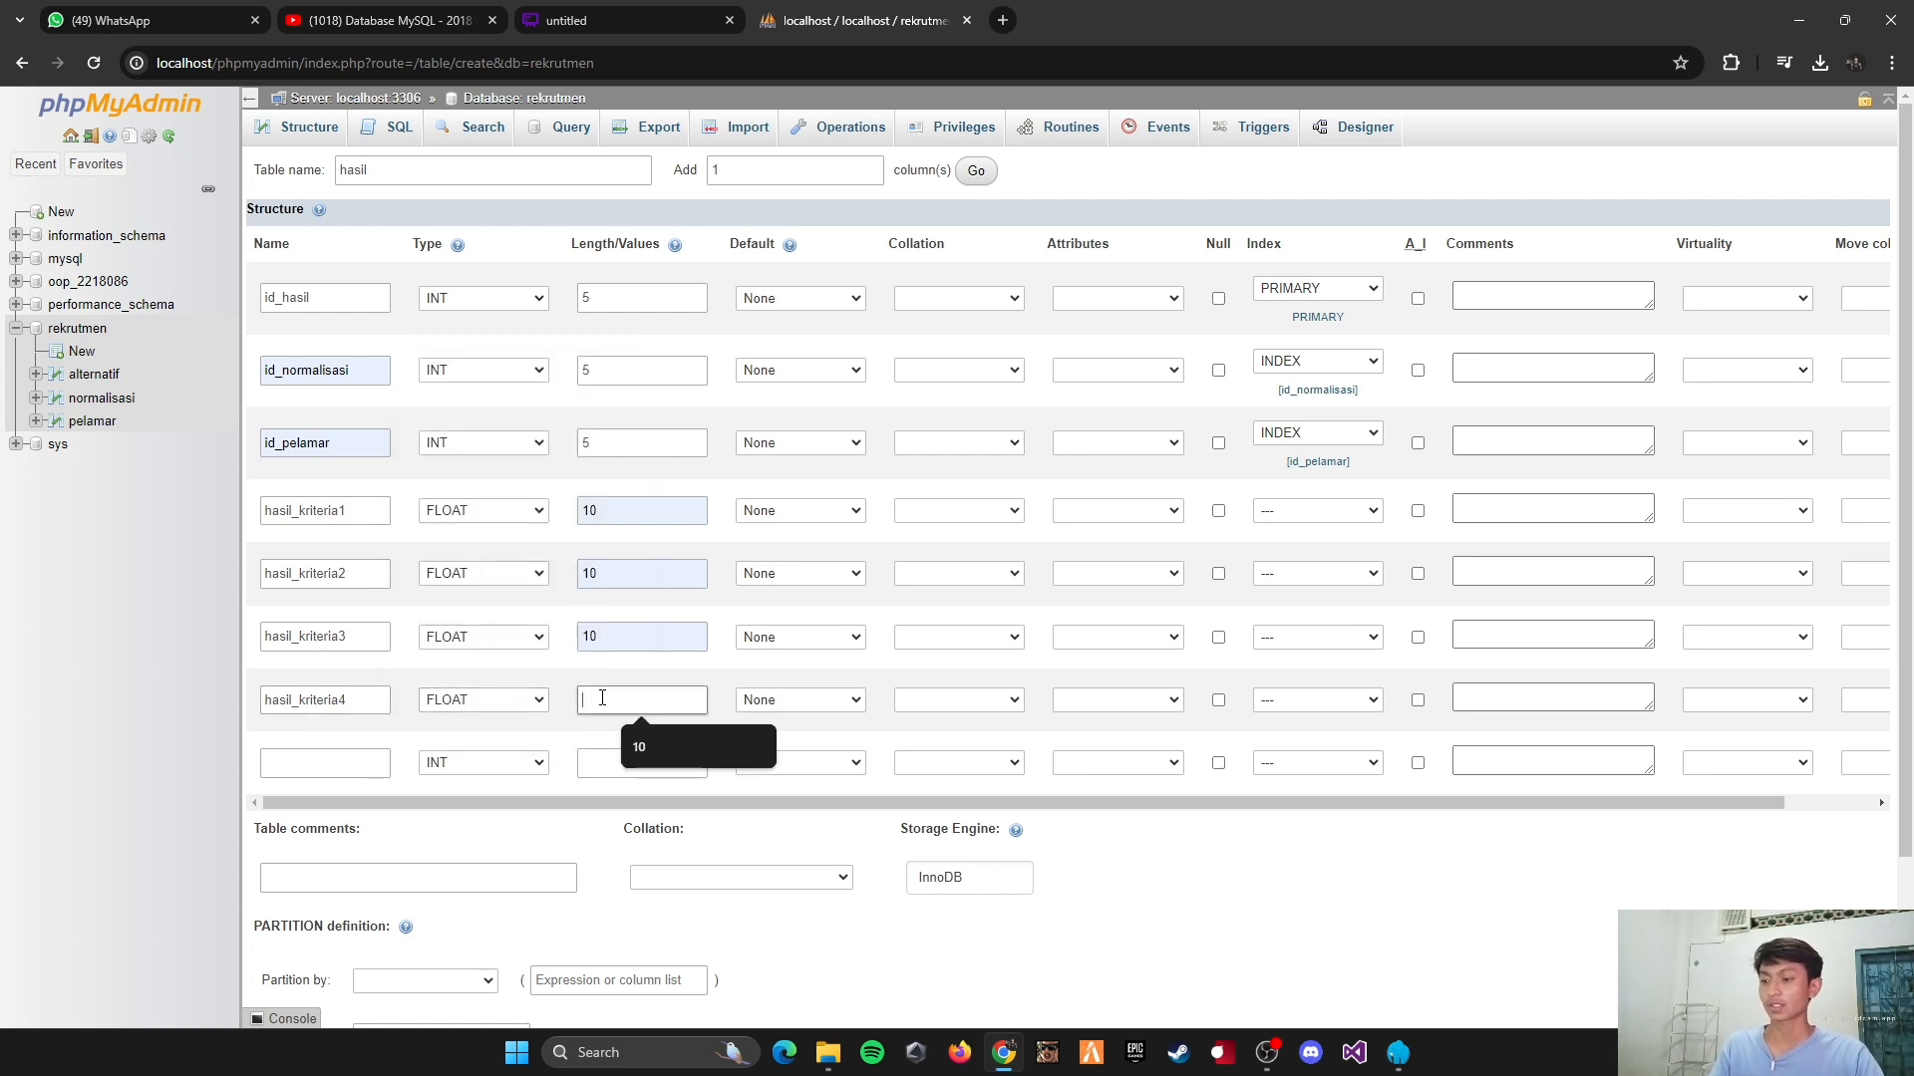
{"action": "left_click", "coordinate": [648, 747]}
Step: Define the eighth column as total_nilai, type FLOAT, with length 10, and save the hasil table
{"action": "left_click", "coordinate": [354, 766]}
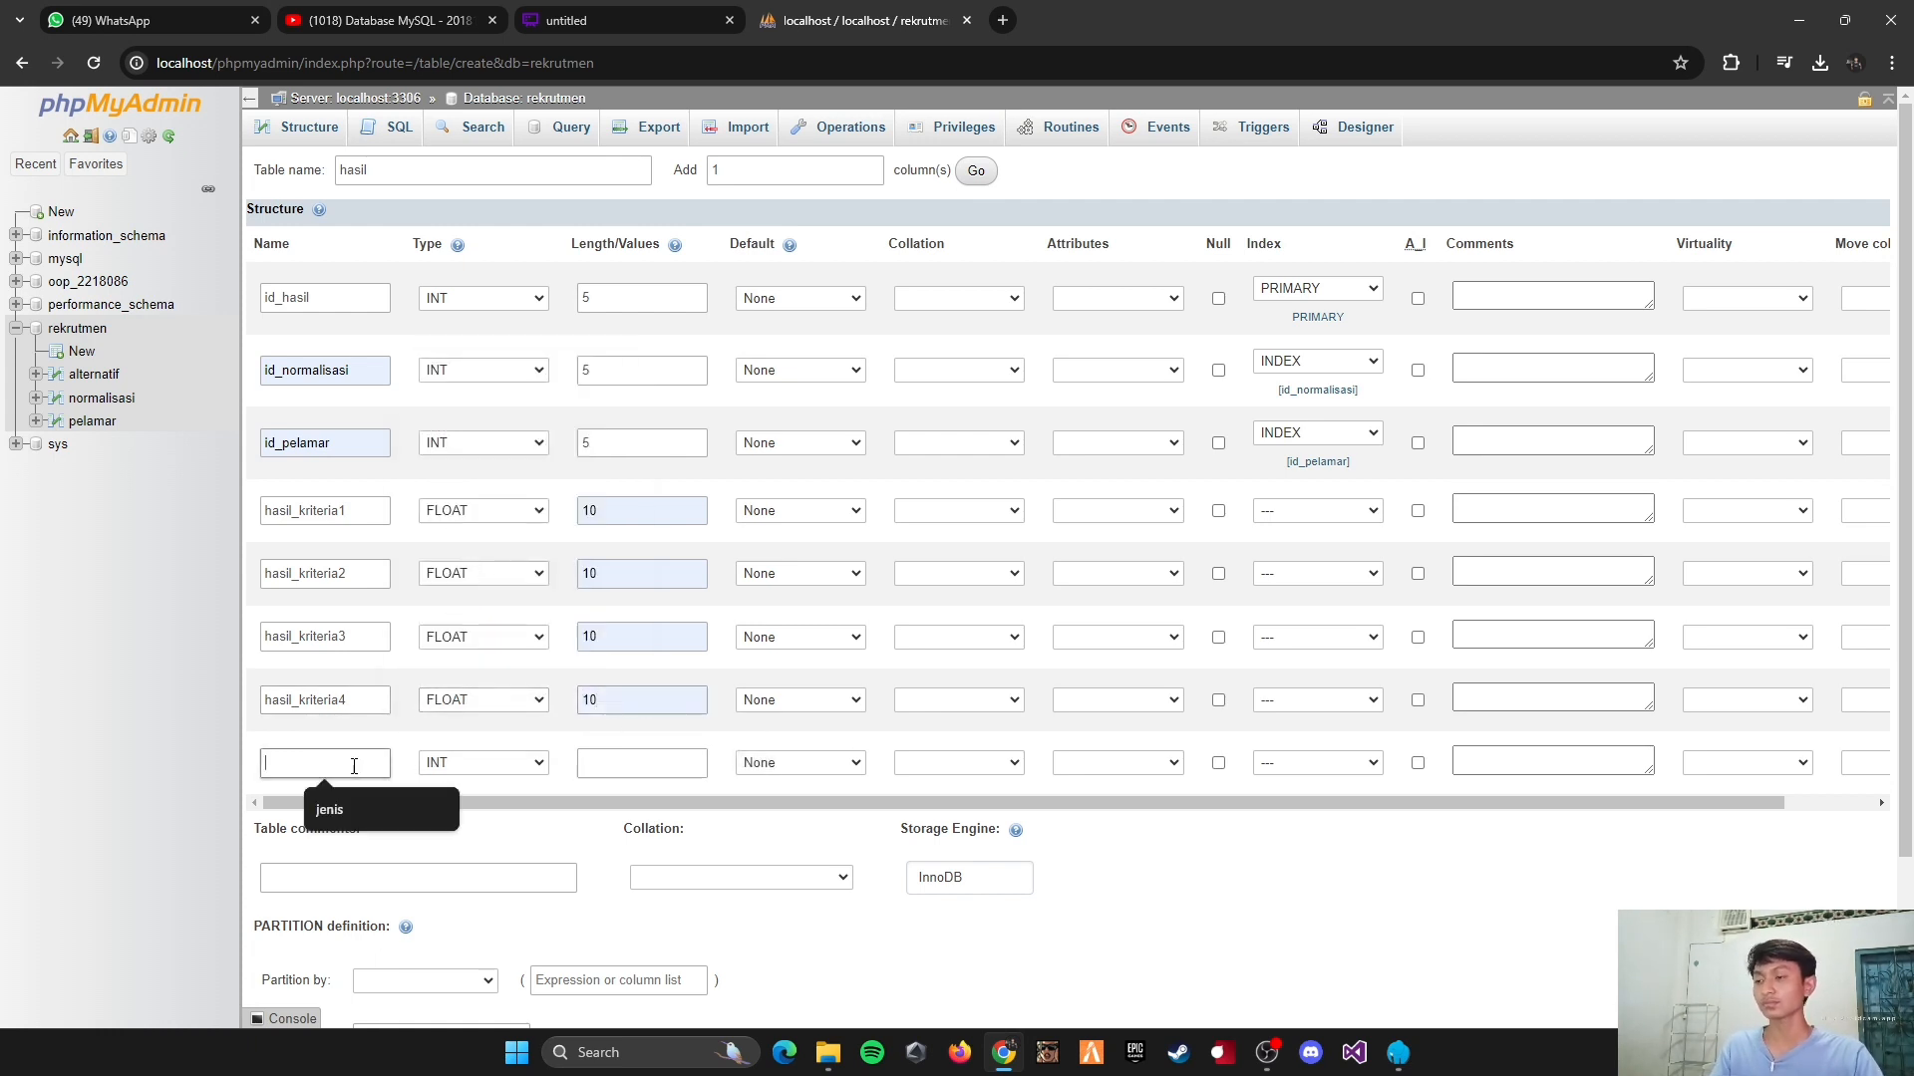
{"action": "type", "text": "total_nilai"}
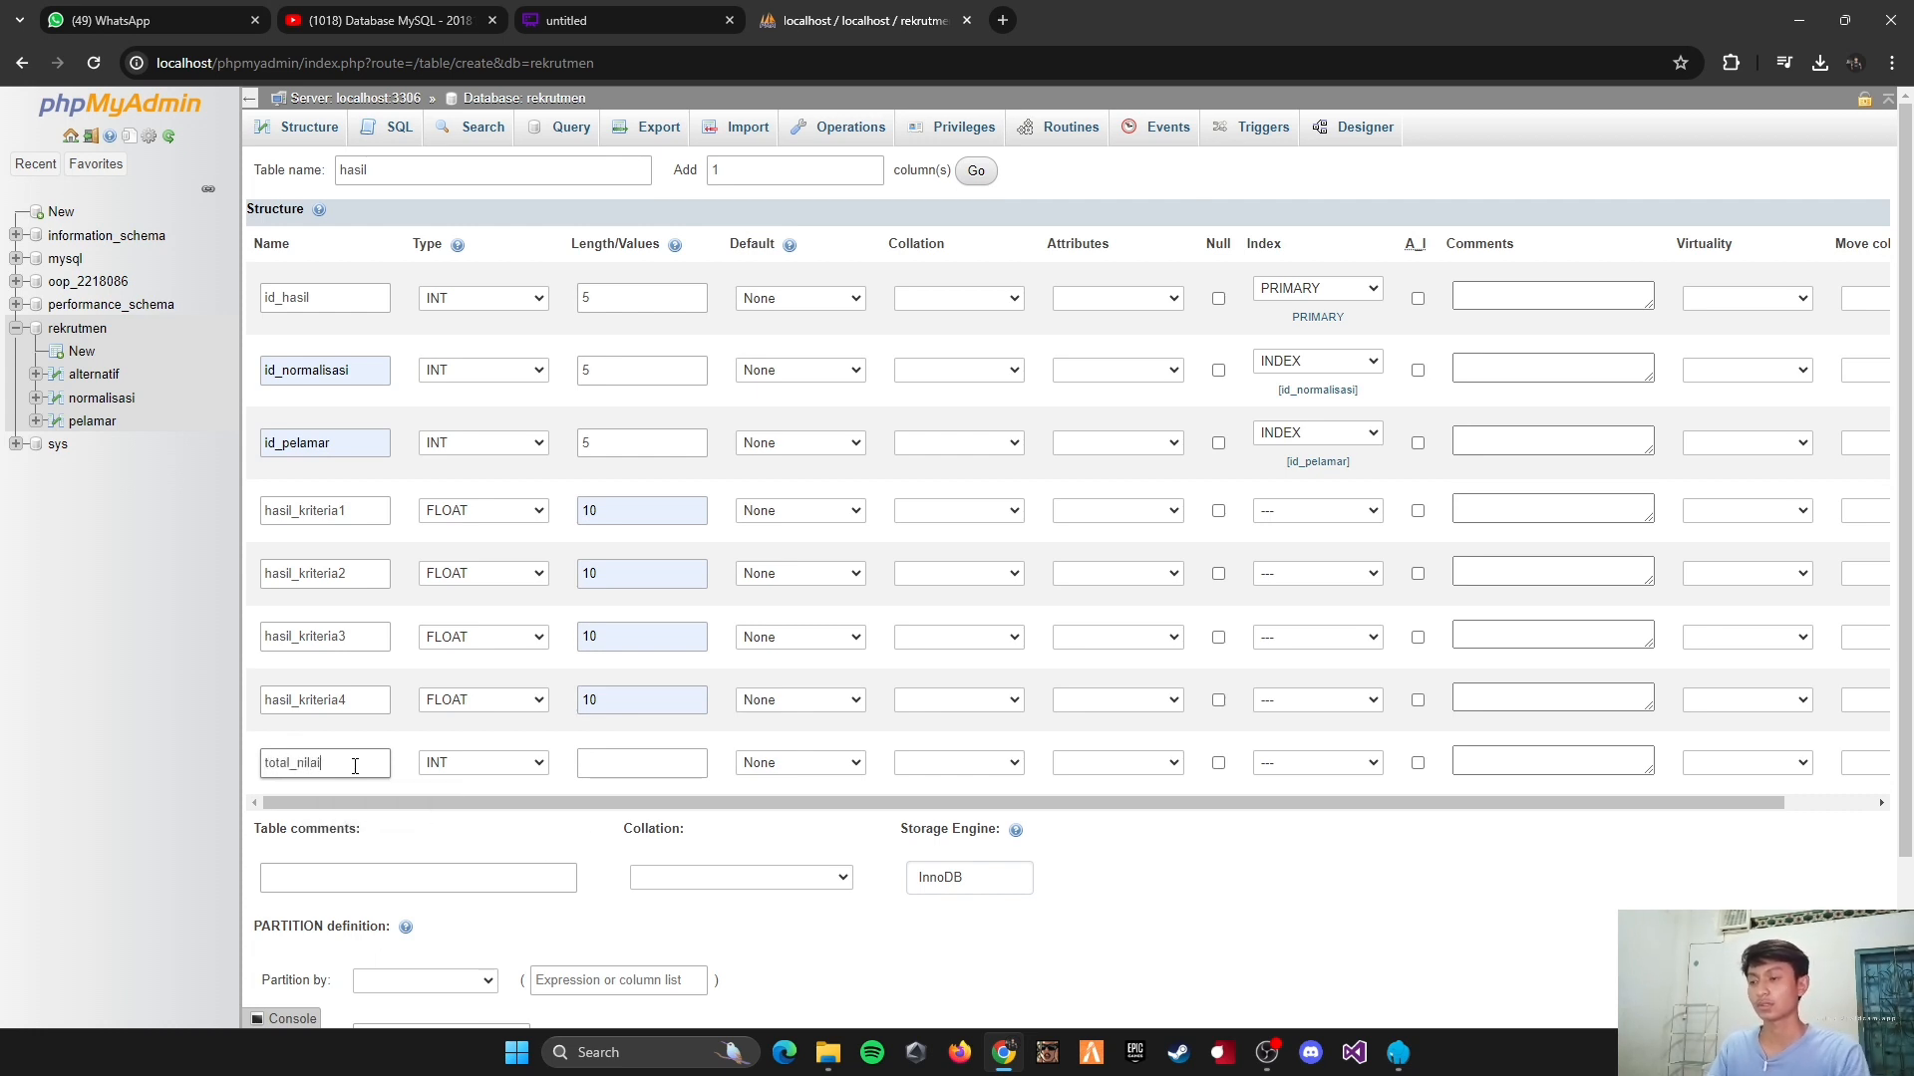
{"action": "left_click", "coordinate": [484, 764]}
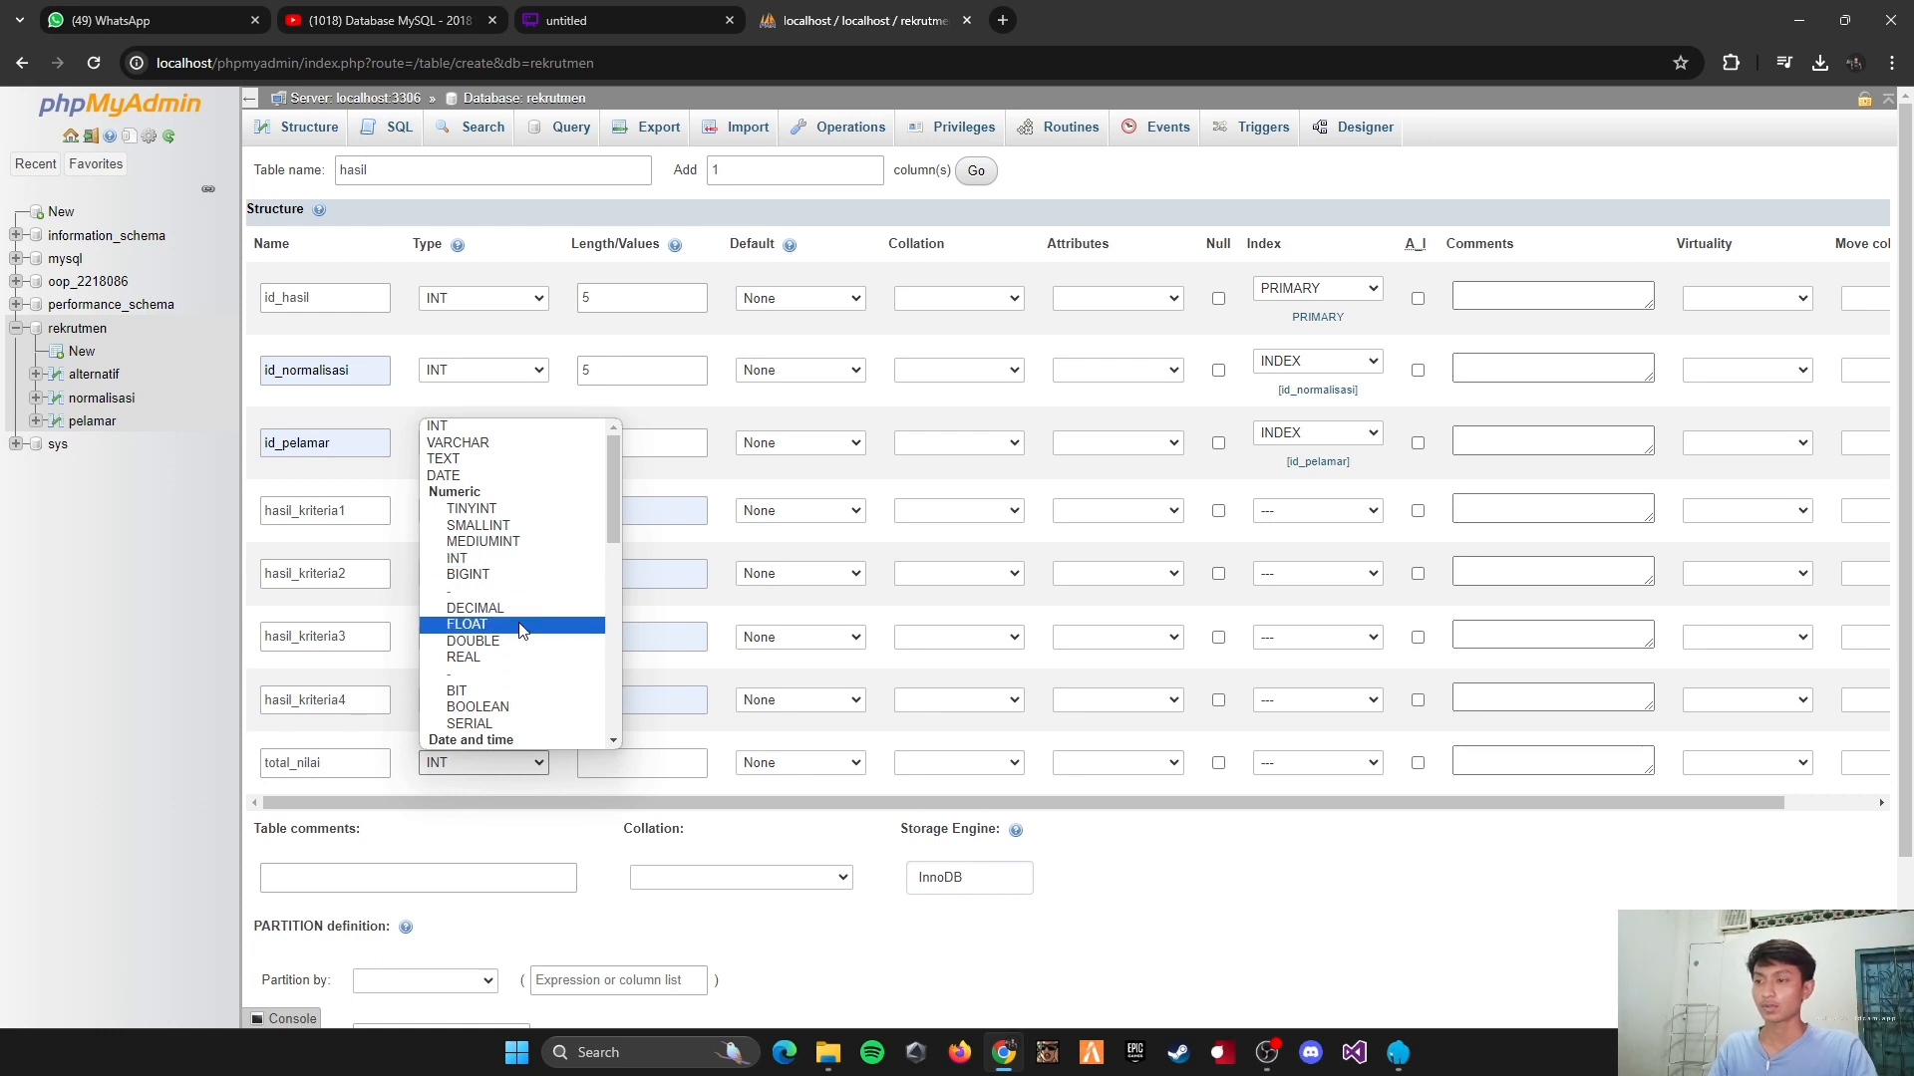
{"action": "left_click", "coordinate": [520, 626]}
{"action": "left_click", "coordinate": [659, 766]}
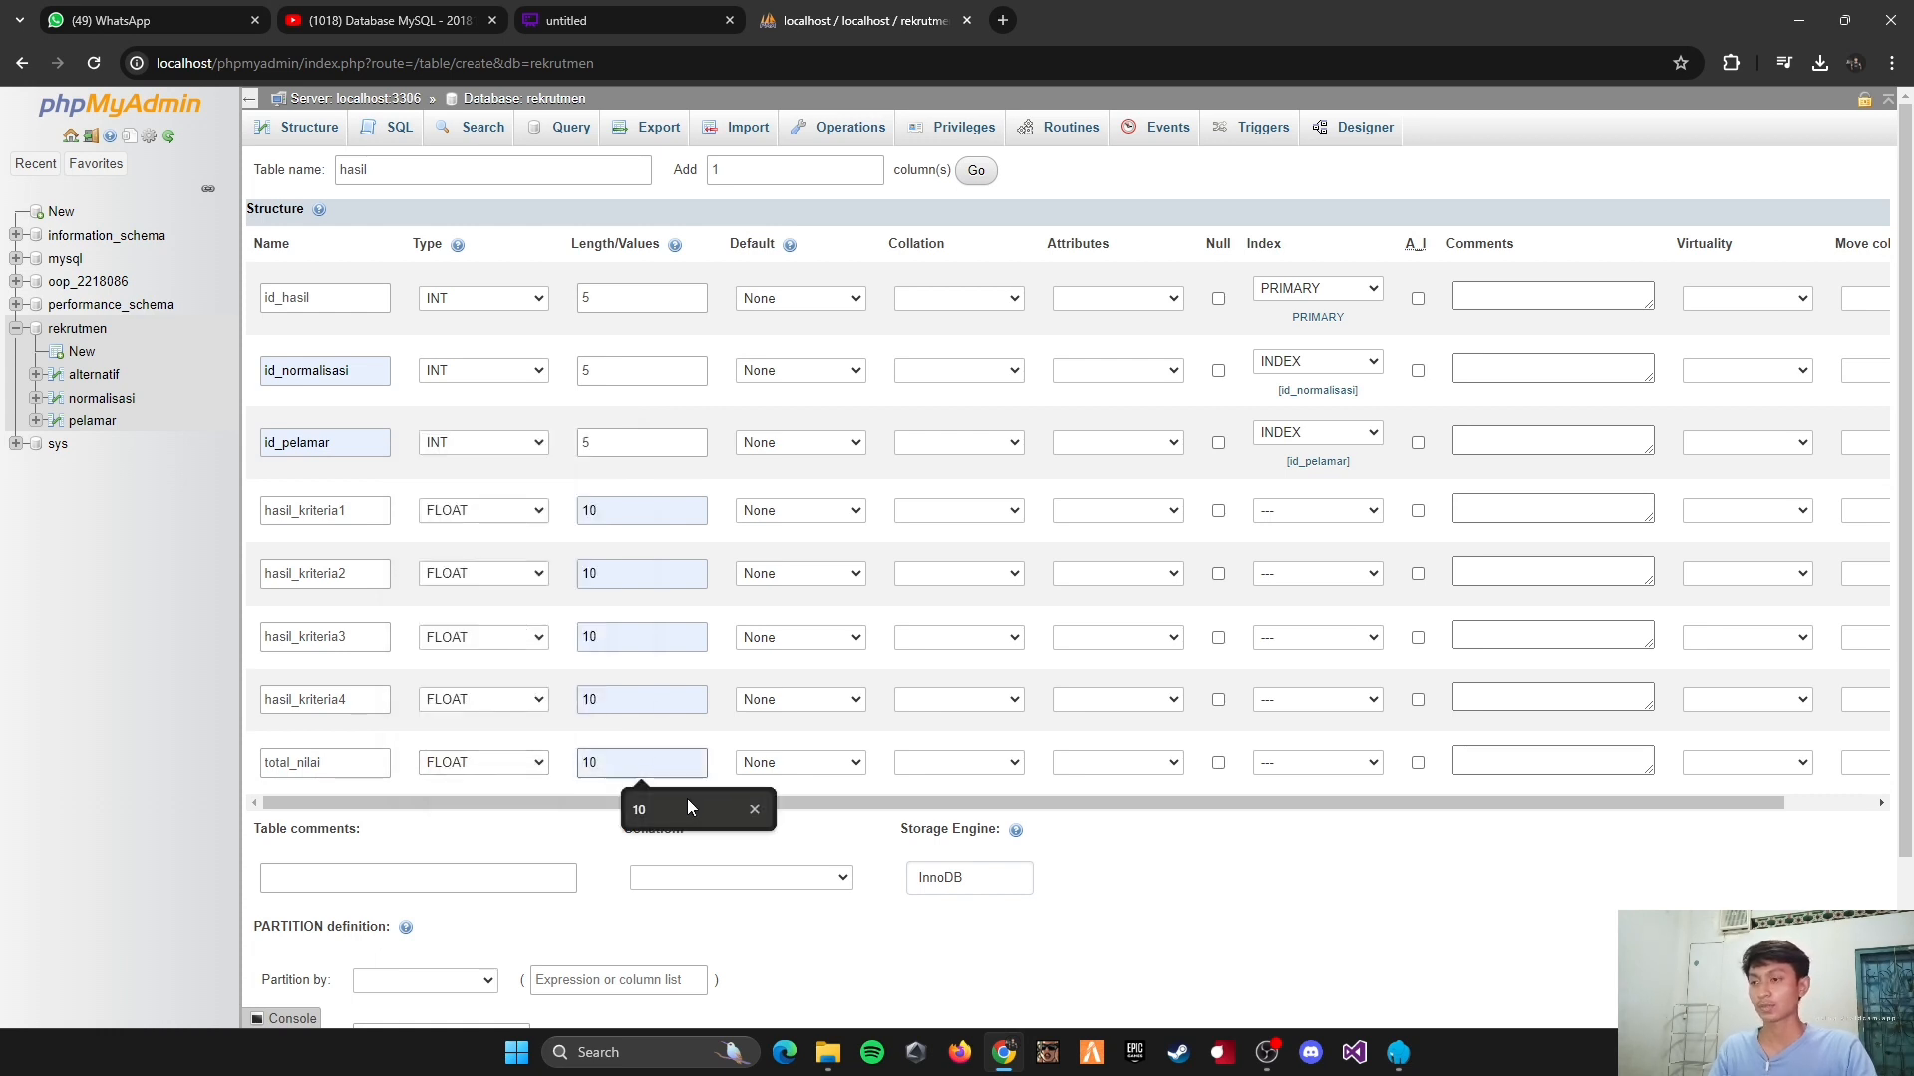
{"action": "left_click", "coordinate": [686, 798]}
{"action": "scroll", "coordinate": [632, 665], "scroll_direction": "down", "scroll_amount": 2}
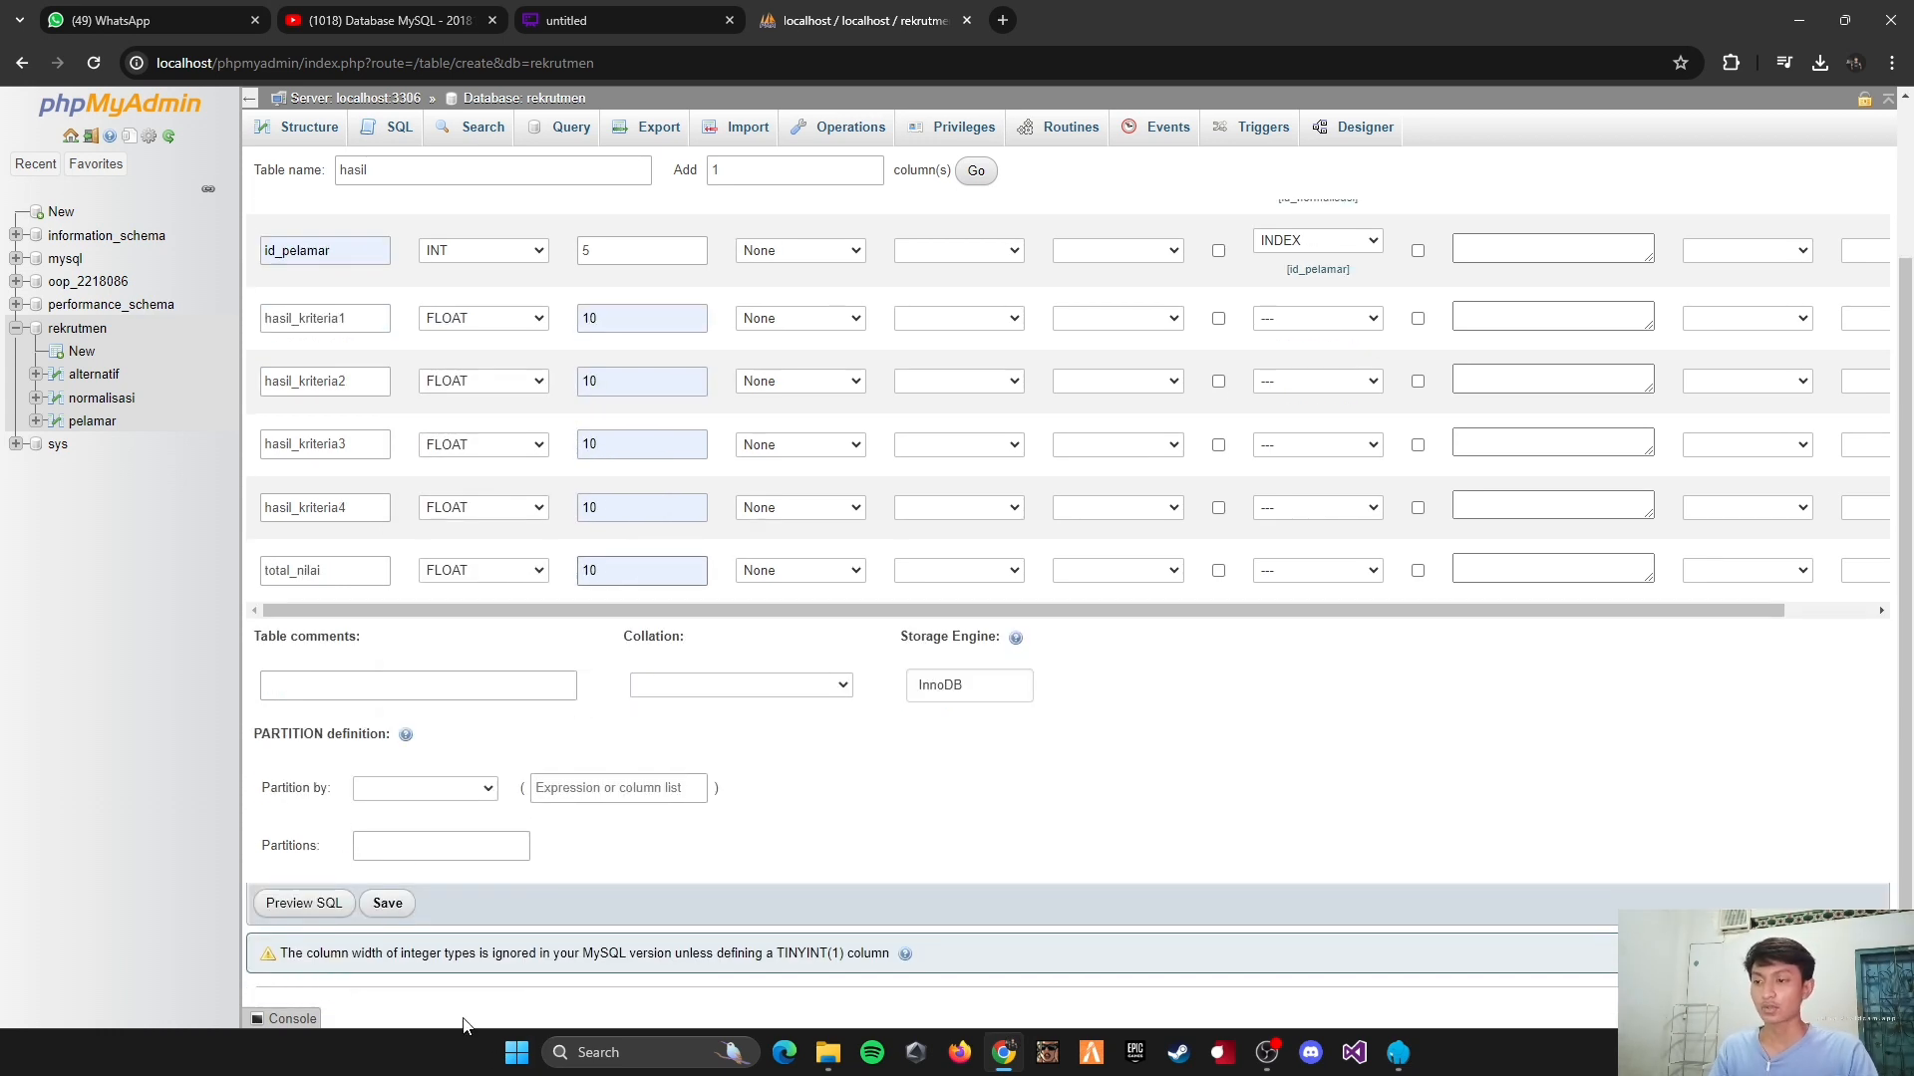
{"action": "left_click", "coordinate": [388, 903]}
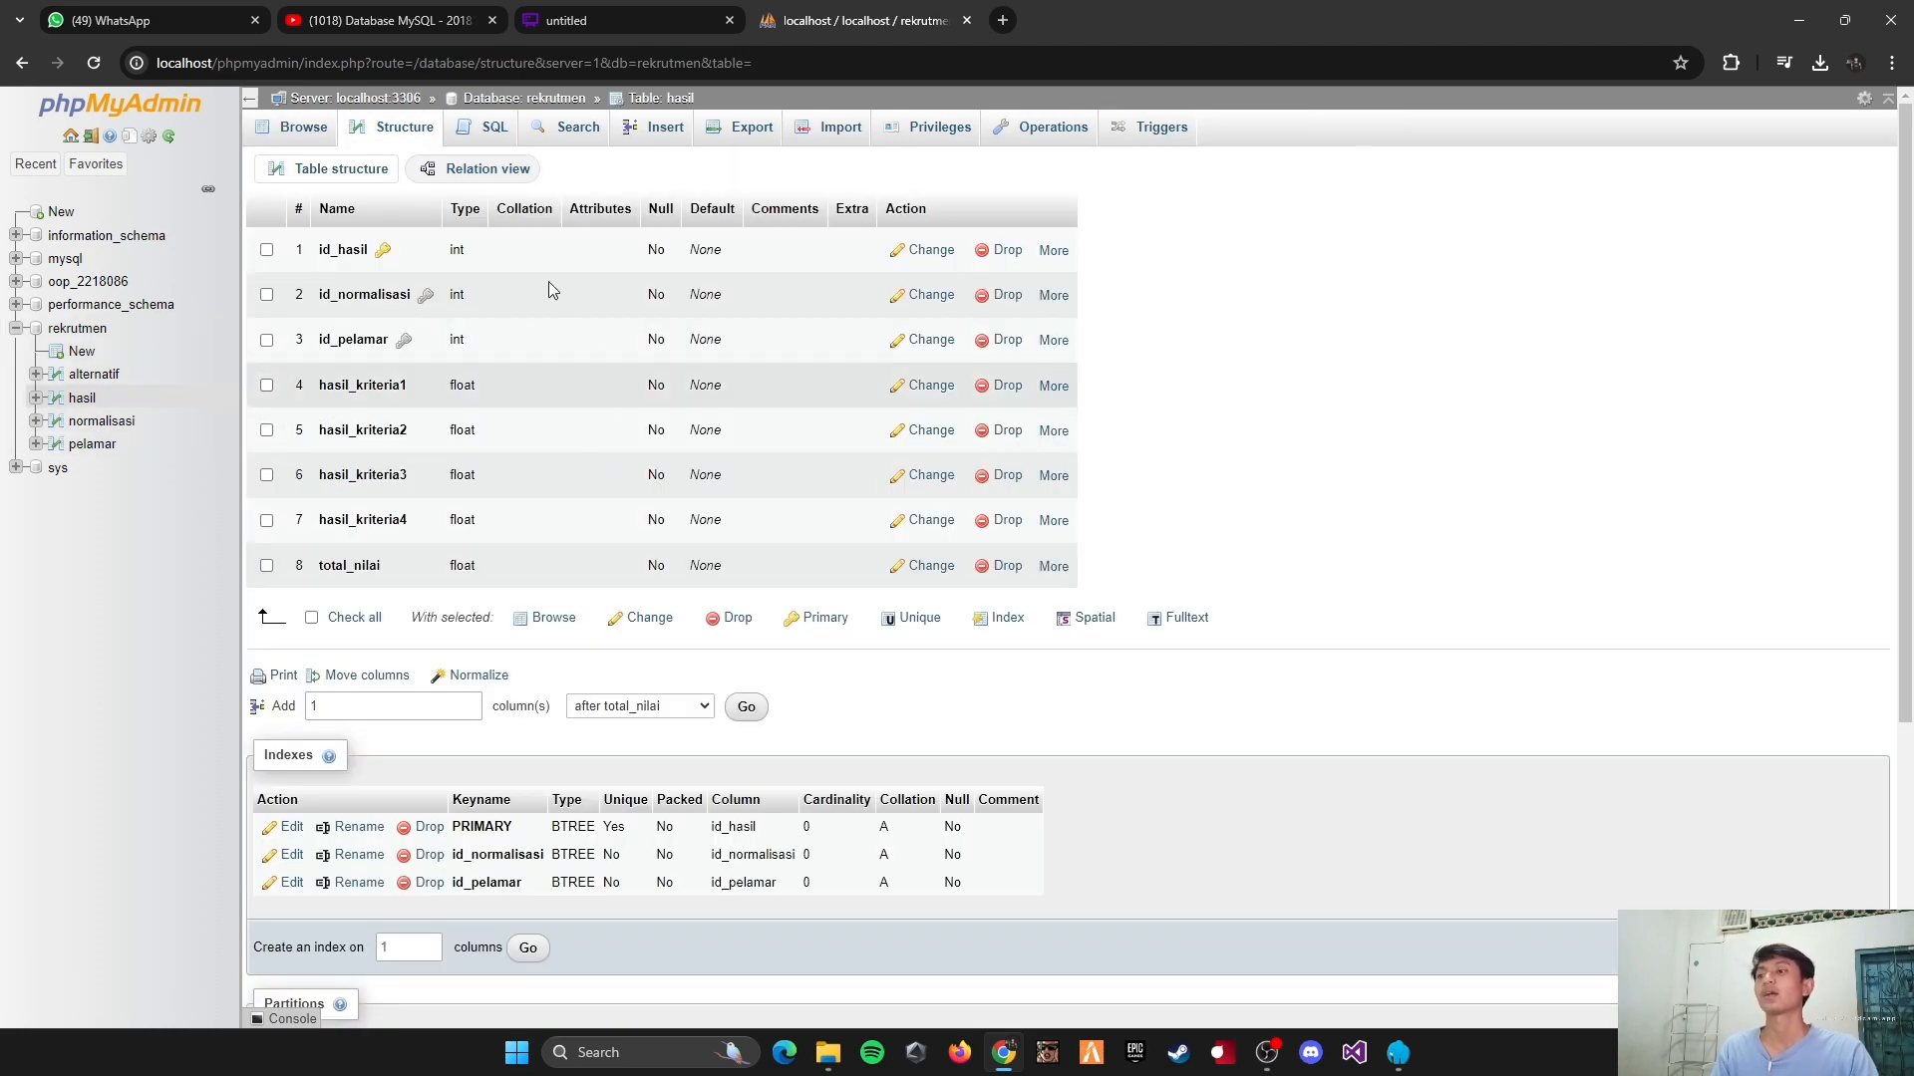
Step: Start a new table in the rekrutmen database, check the diagram, name the table ranking, and add one more column
{"action": "left_click", "coordinate": [85, 353]}
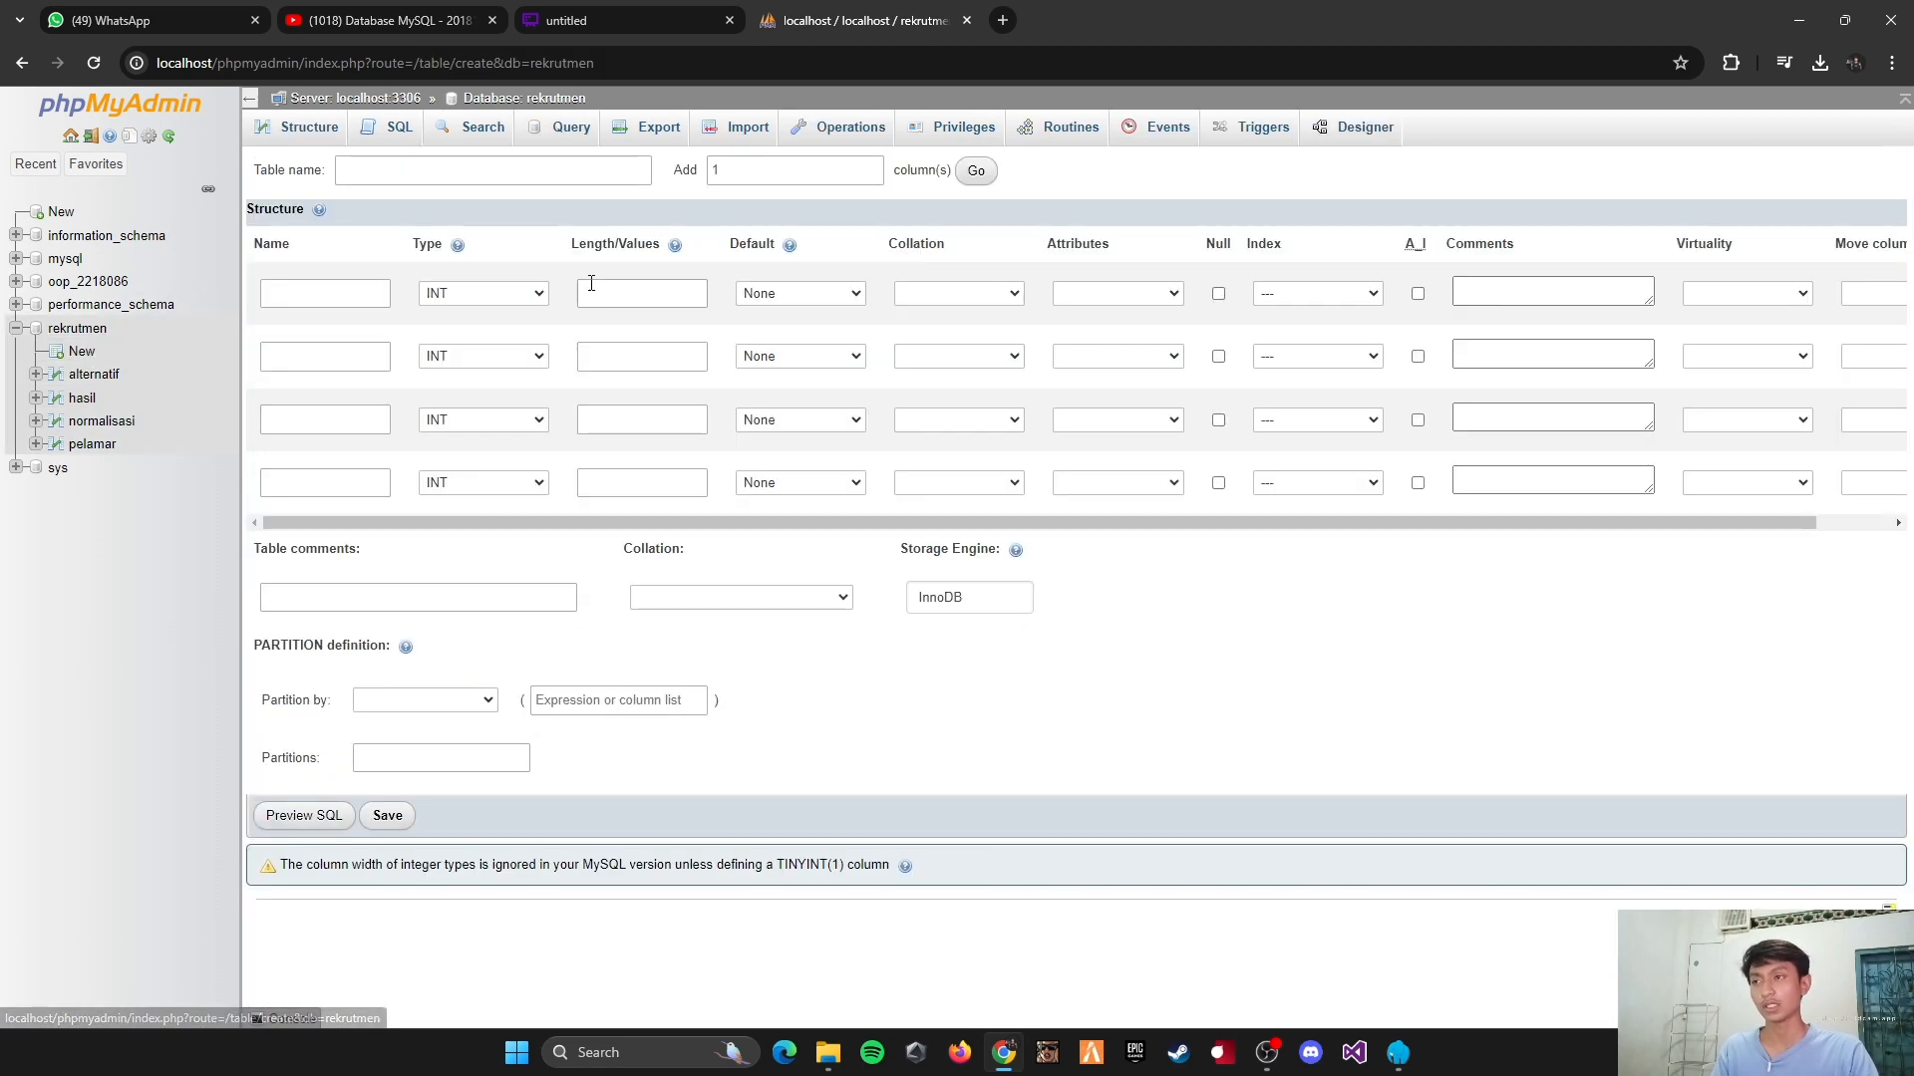
{"action": "left_click", "coordinate": [613, 12]}
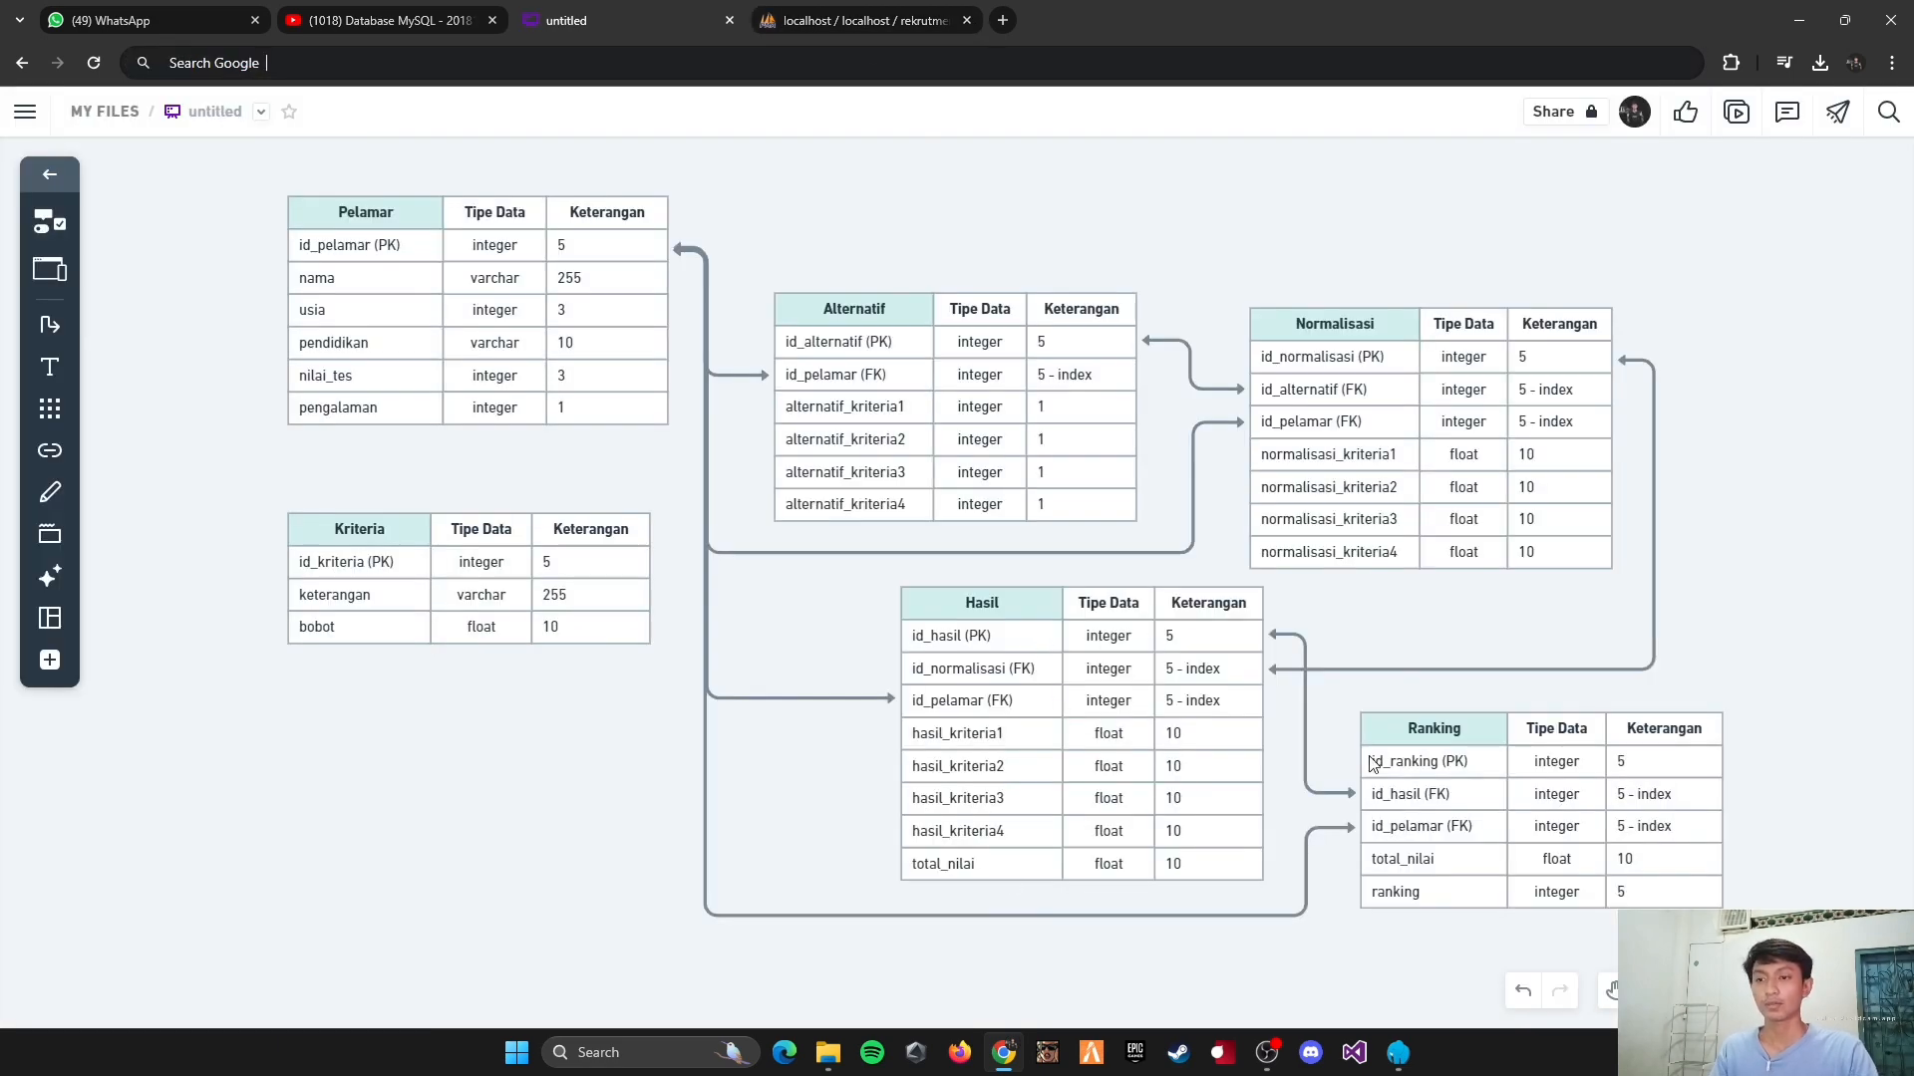
{"action": "left_click", "coordinate": [863, 20]}
{"action": "left_click", "coordinate": [368, 172]}
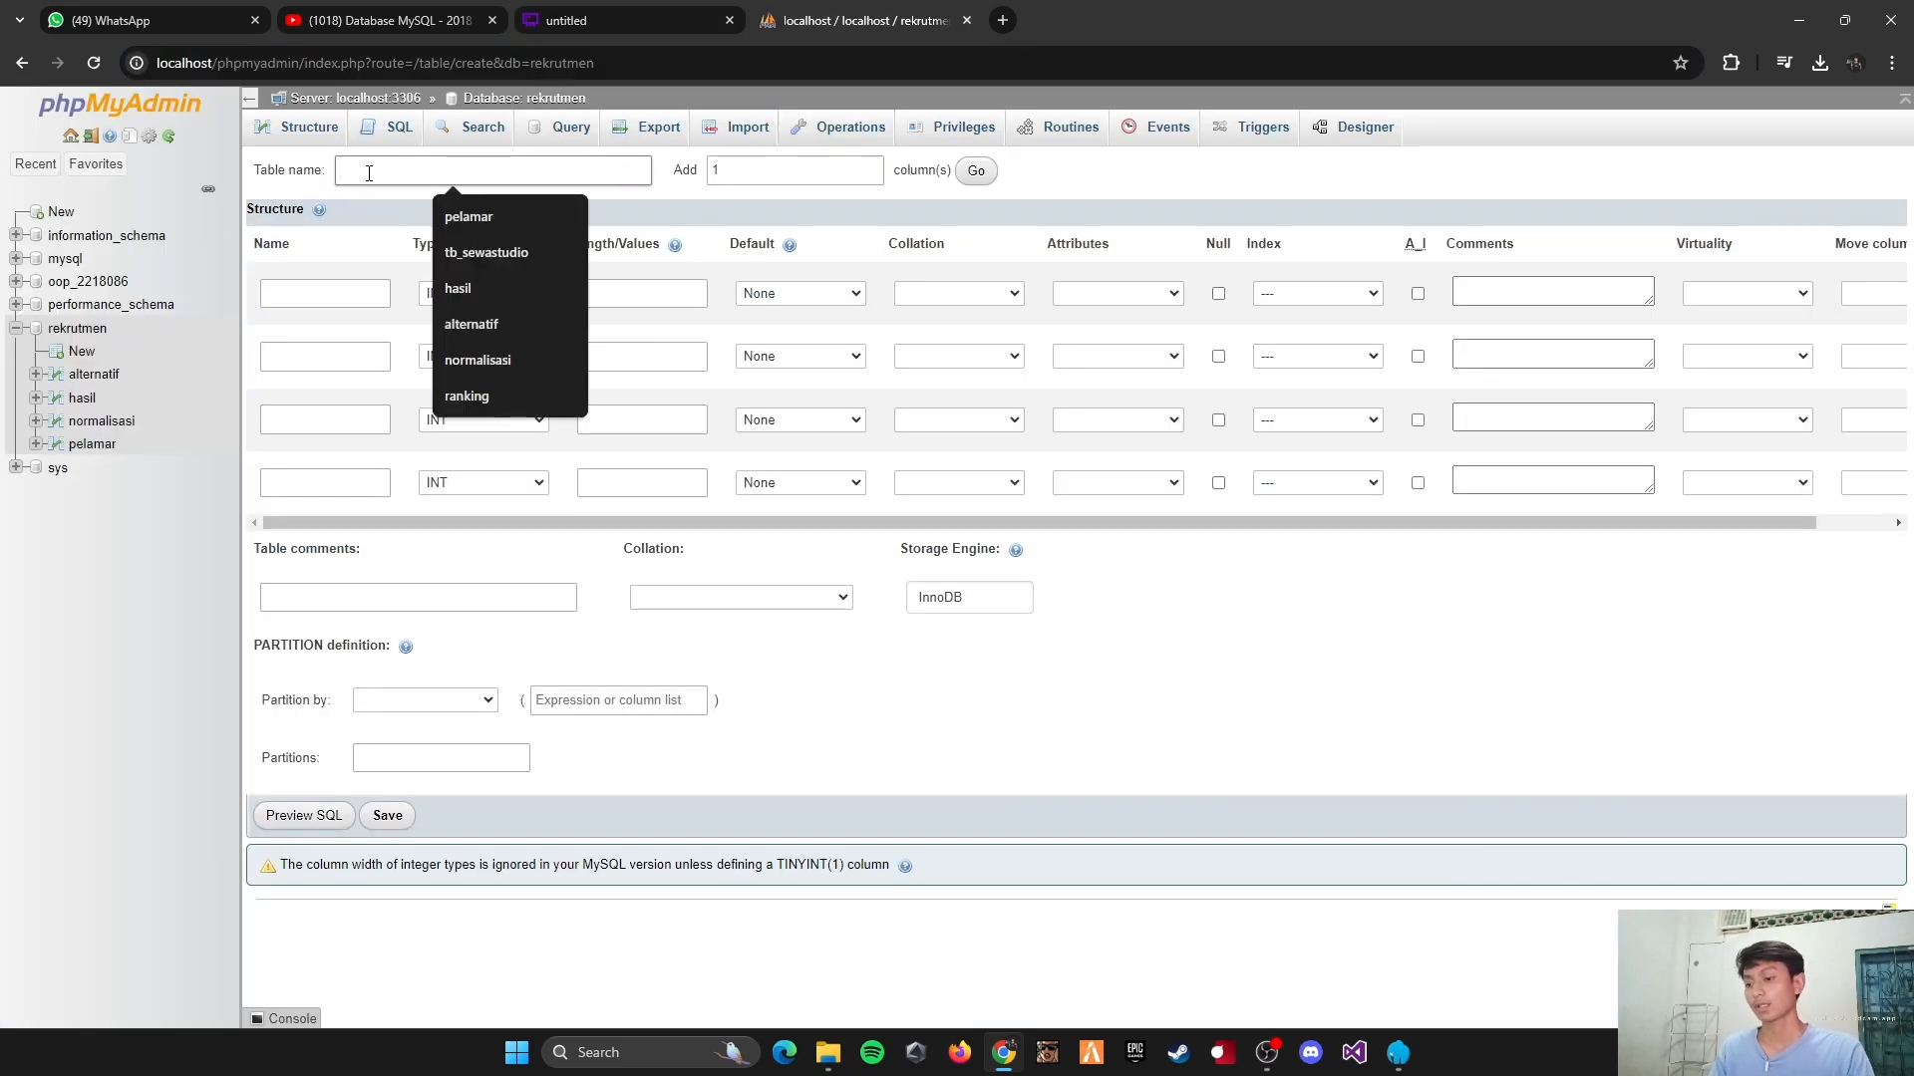
{"action": "type", "text": "ranking"}
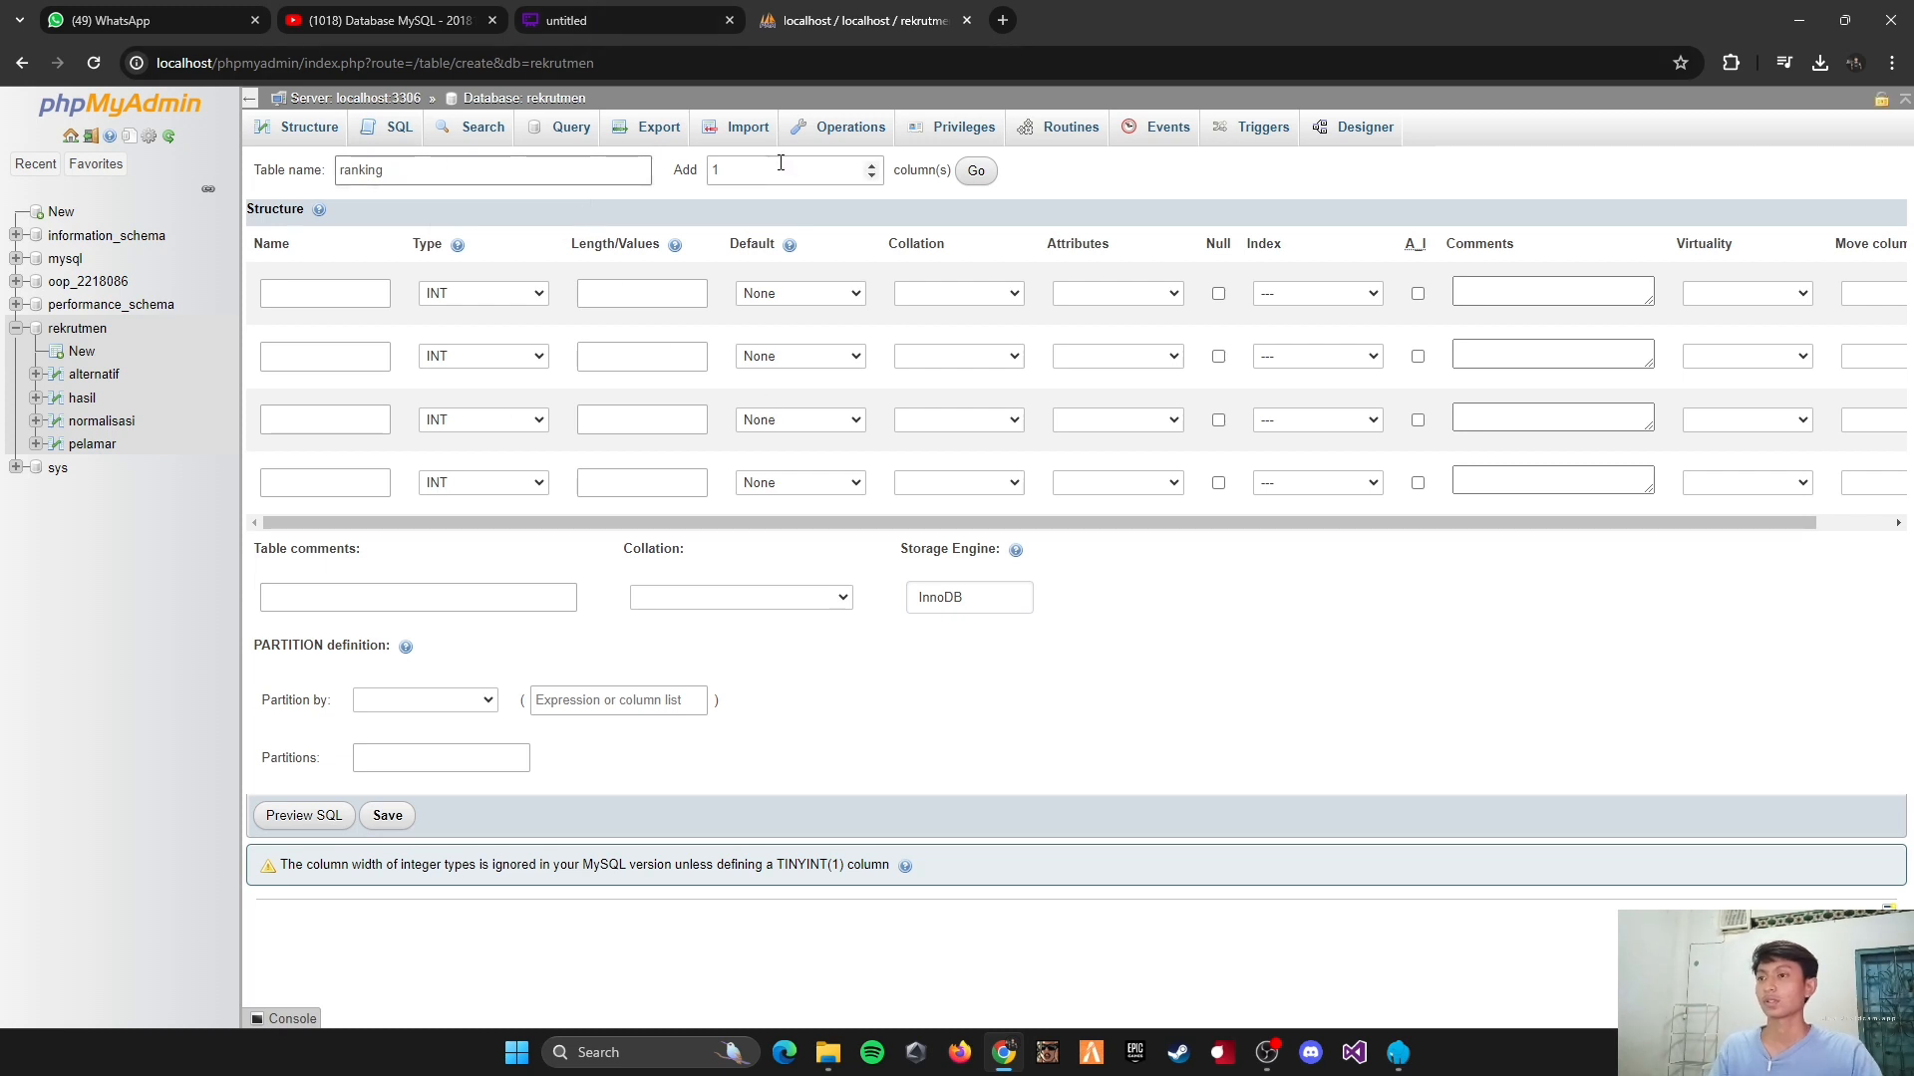
{"action": "left_click", "coordinate": [976, 170]}
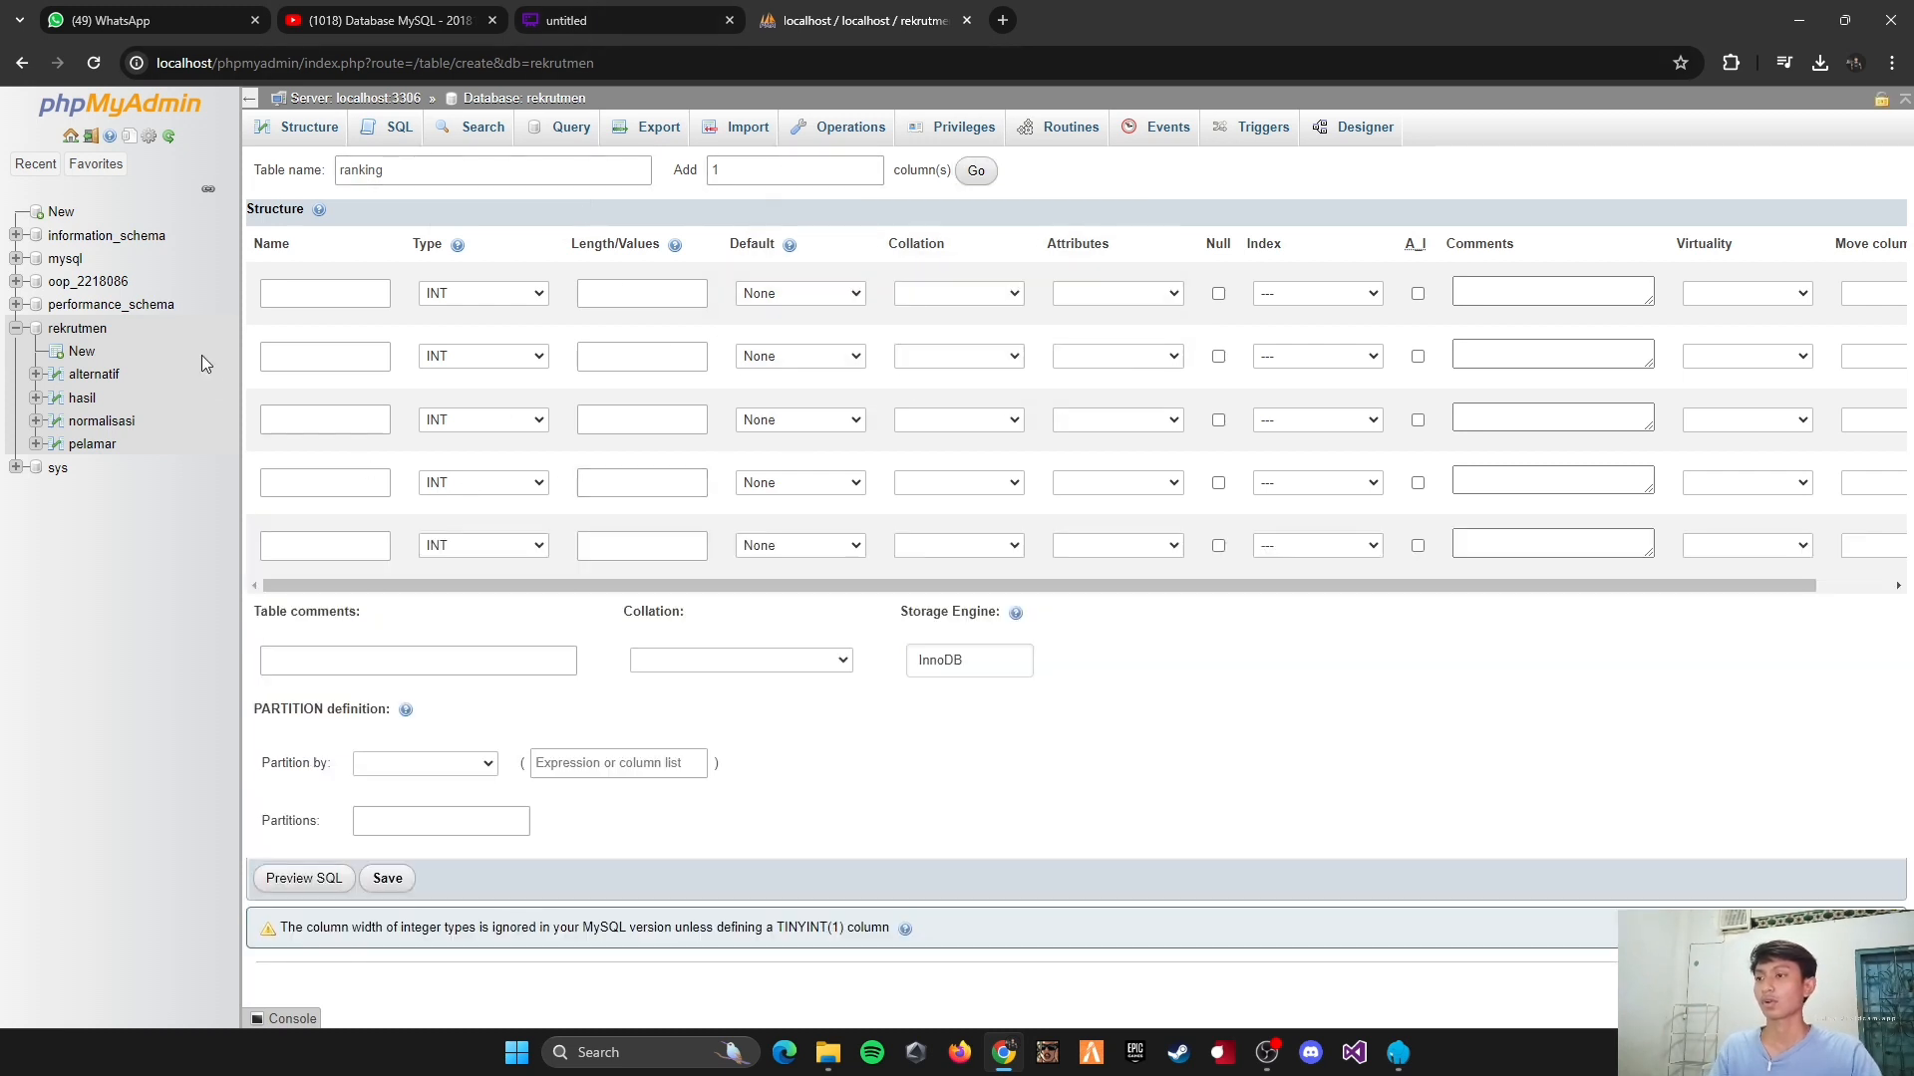
Step: Define the first column as id_ranking, type INT, with length 5, and make it the PRIMARY key
{"action": "left_click", "coordinate": [339, 295]}
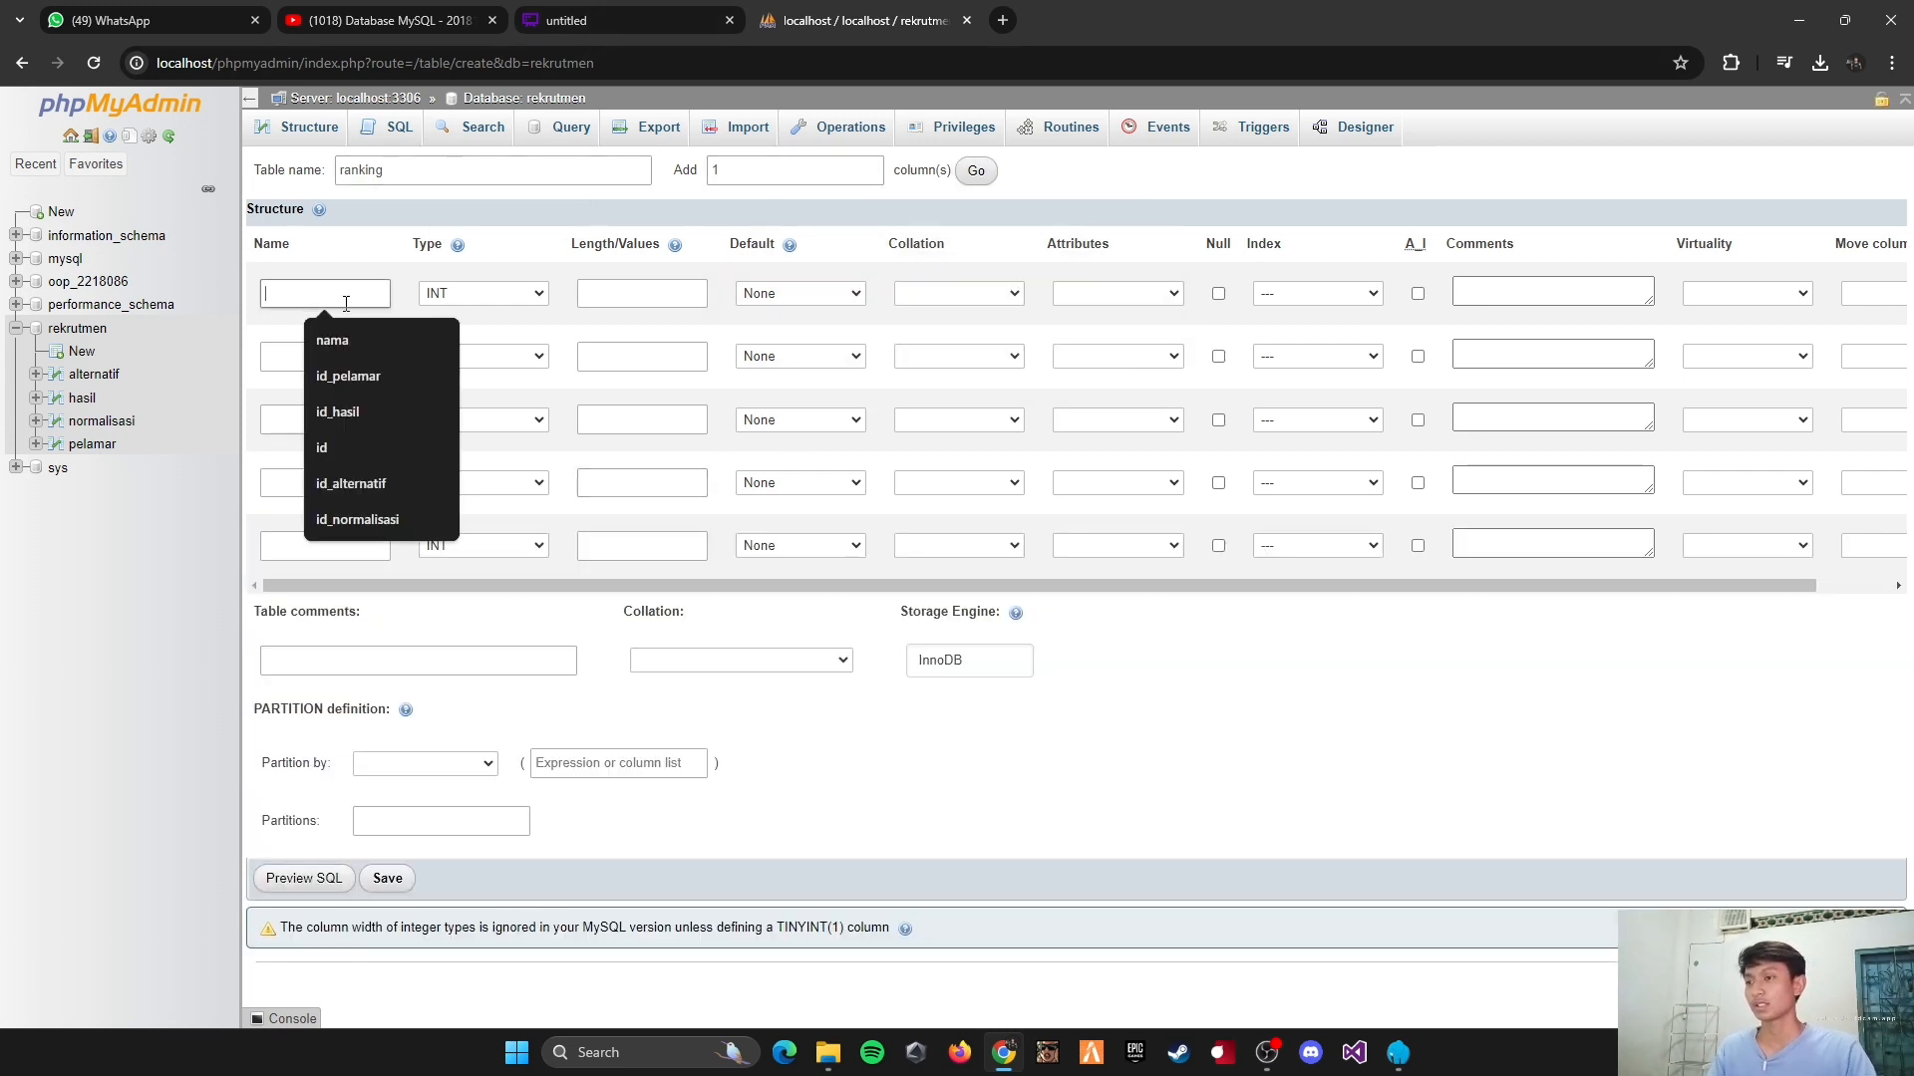
{"action": "type", "text": "i"}
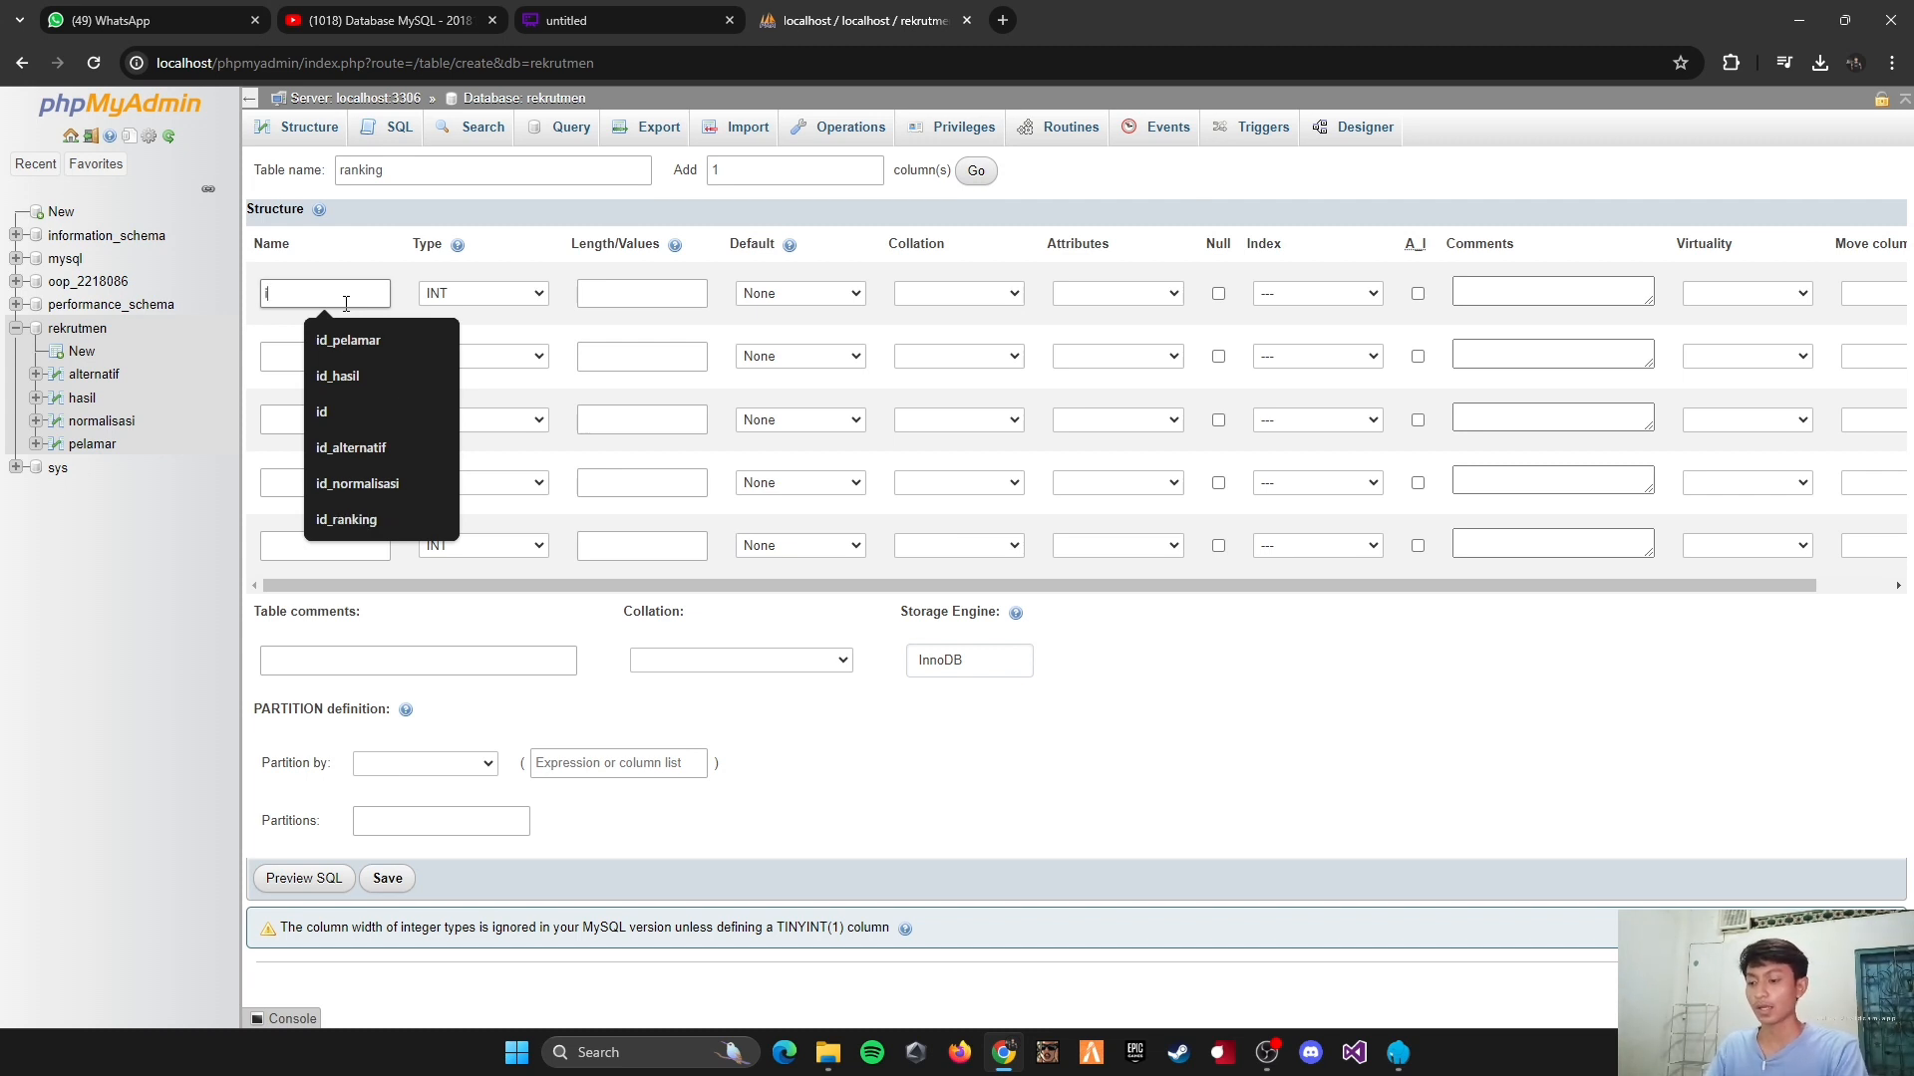
{"action": "type", "text": "d_r"}
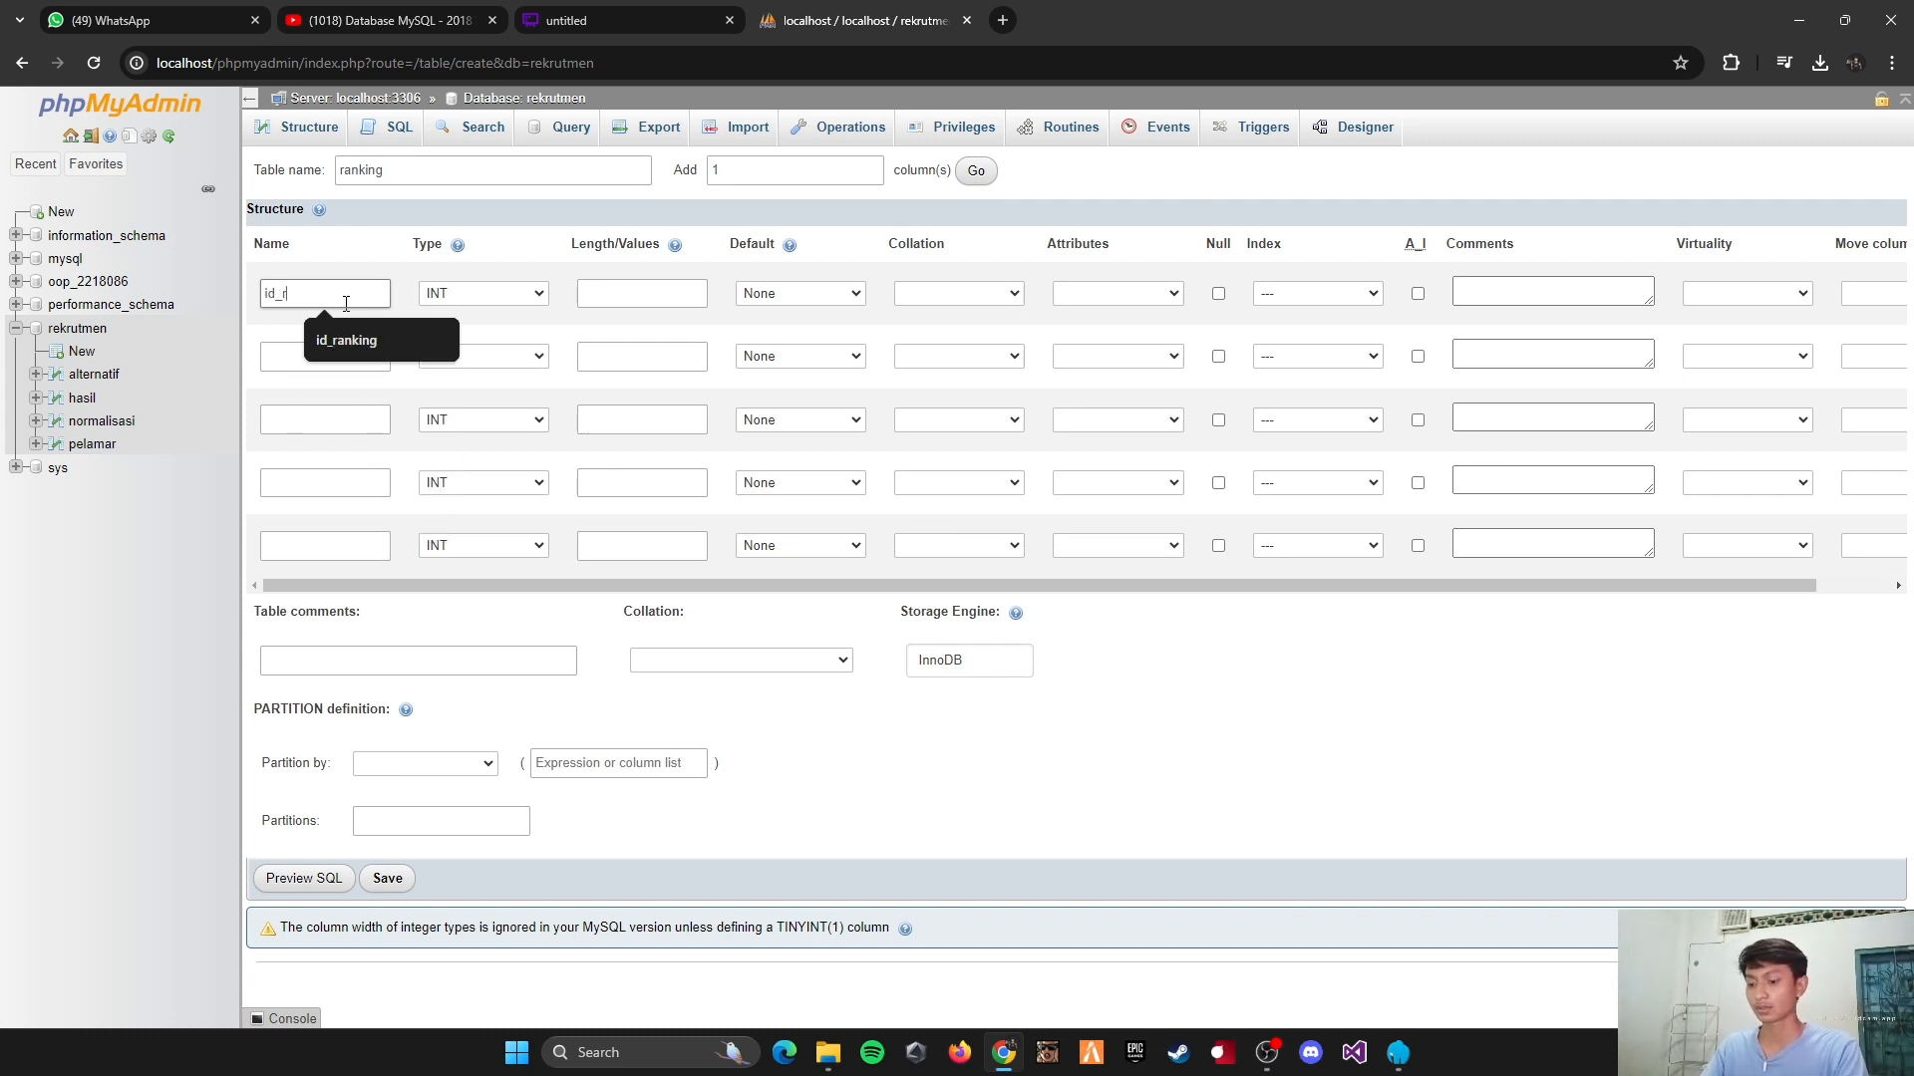
{"action": "type", "text": "anking"}
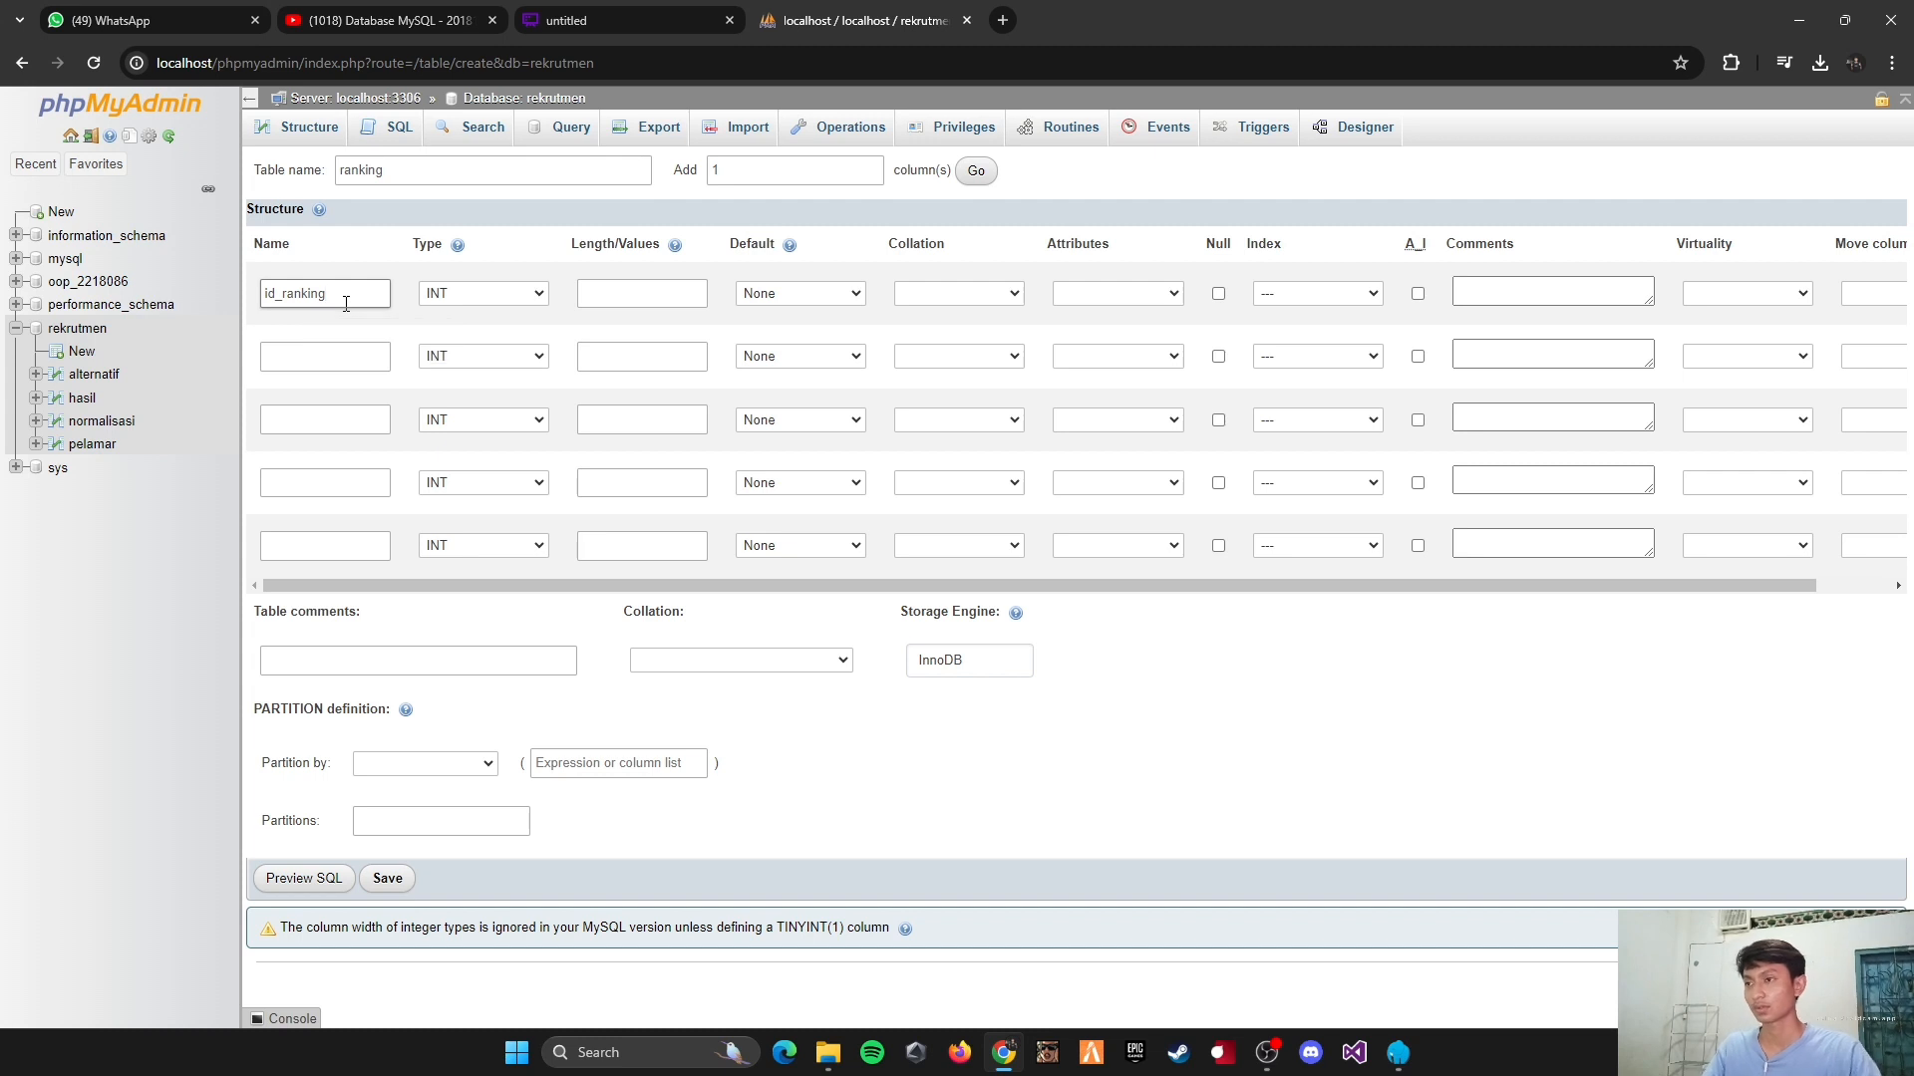
{"action": "left_click", "coordinate": [630, 295]}
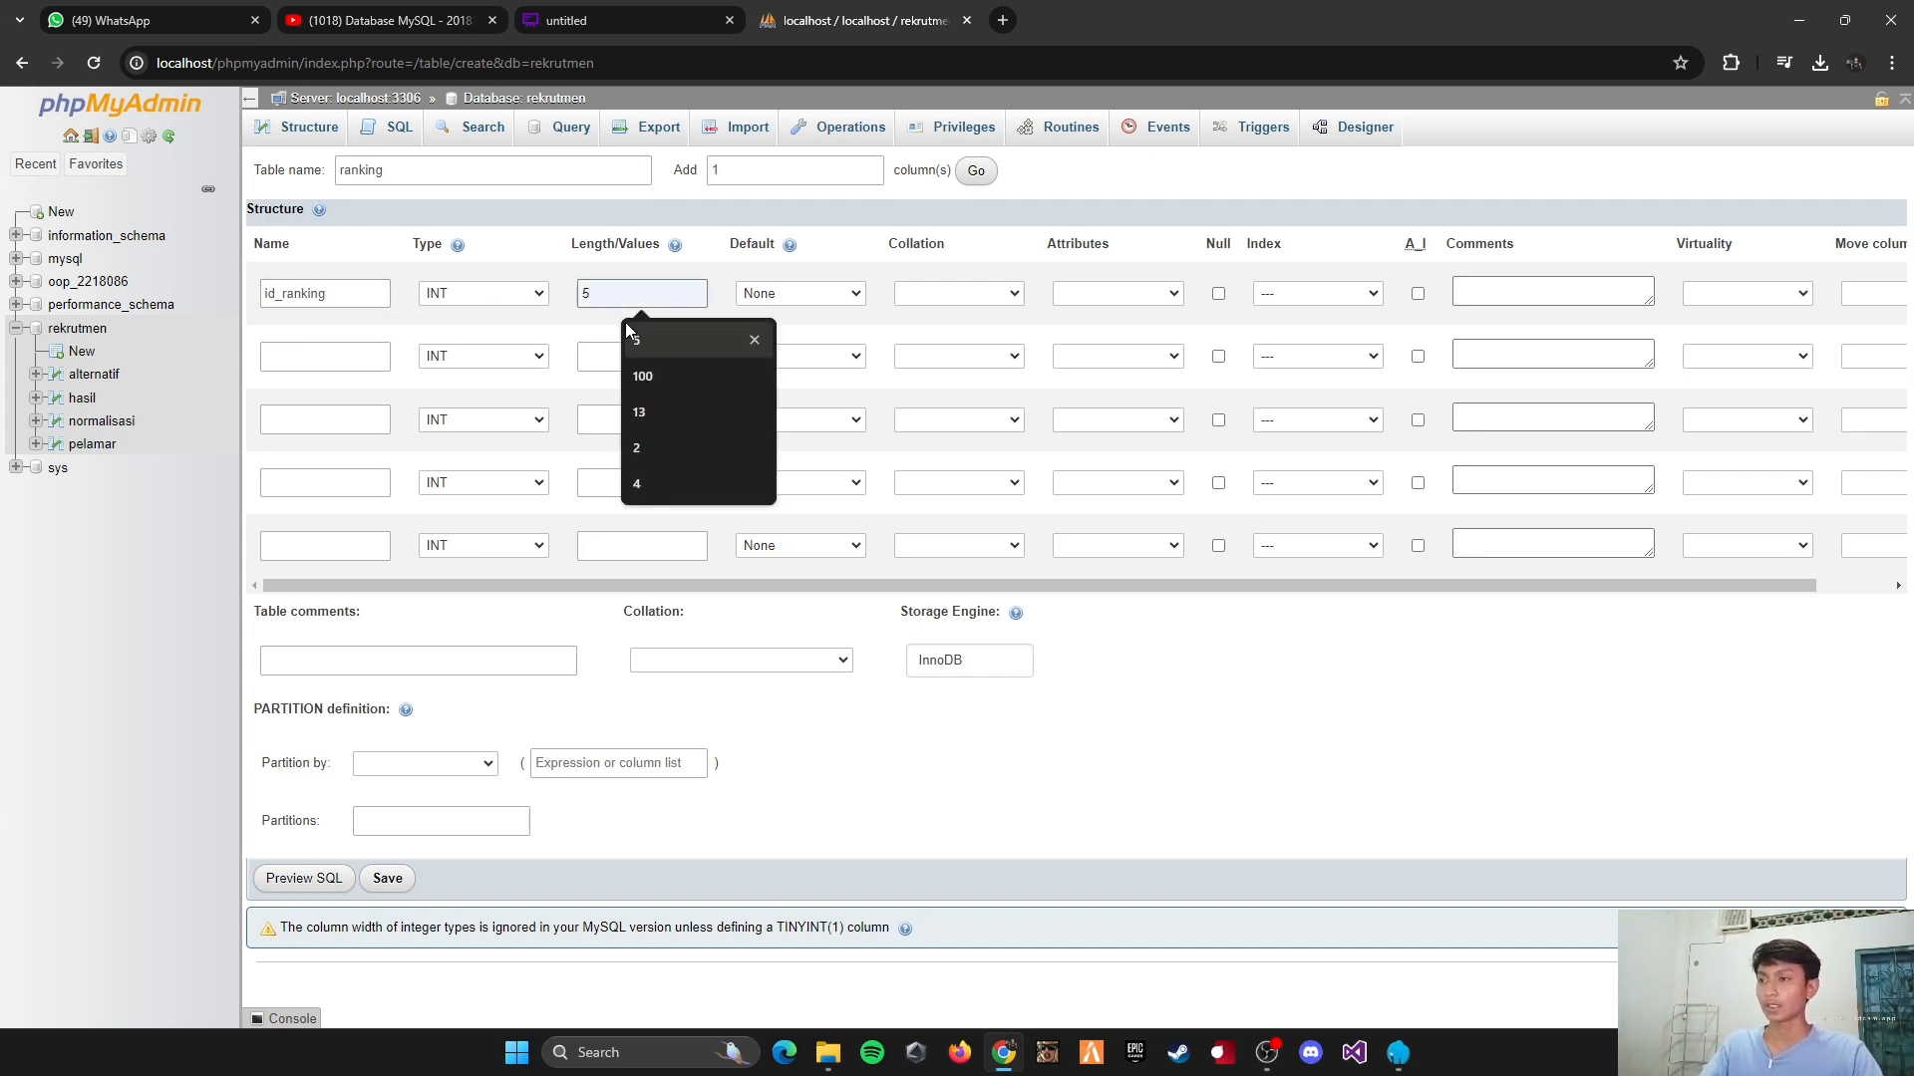
{"action": "left_click", "coordinate": [630, 334]}
{"action": "left_click", "coordinate": [1316, 293]}
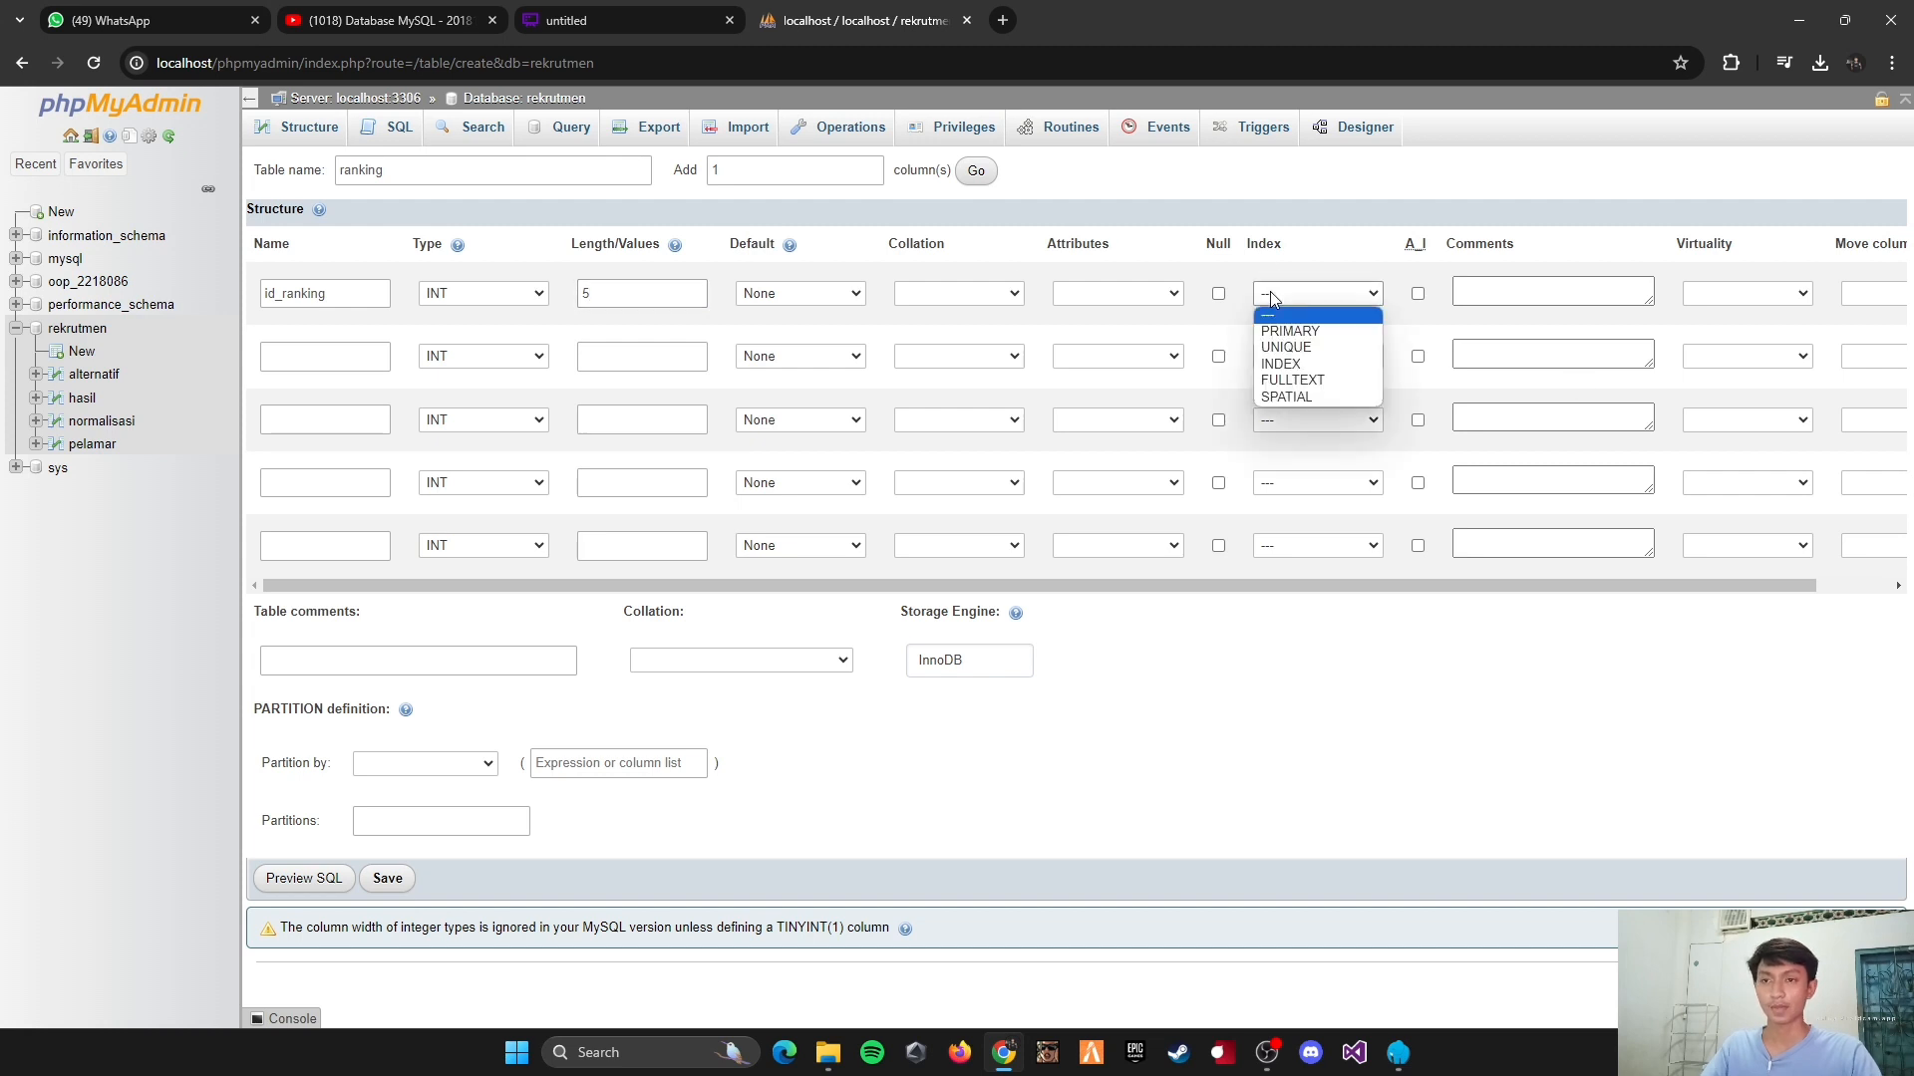
{"action": "left_click", "coordinate": [1296, 329]}
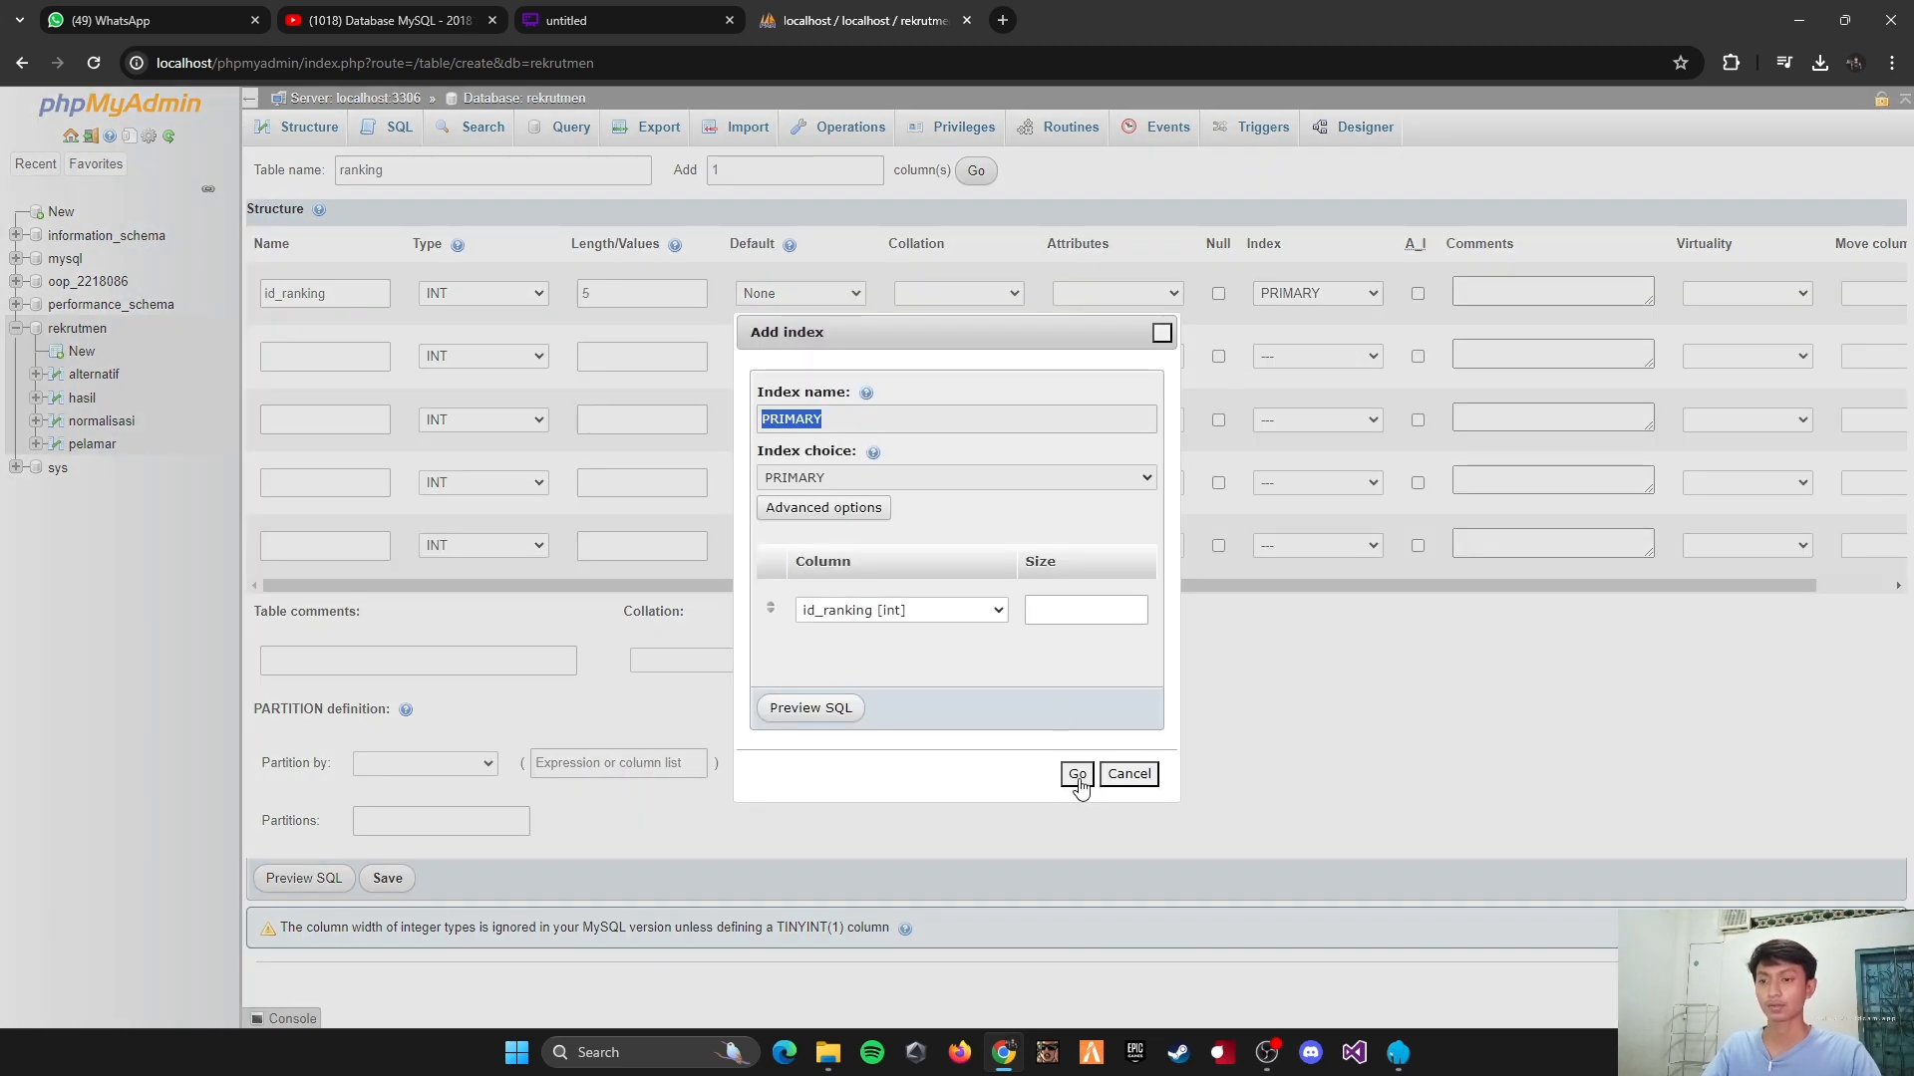
{"action": "left_click", "coordinate": [1075, 774]}
Step: Define the second column as id_hasil, type INT, with length 5, and give it an INDEX key
{"action": "left_click", "coordinate": [339, 367]}
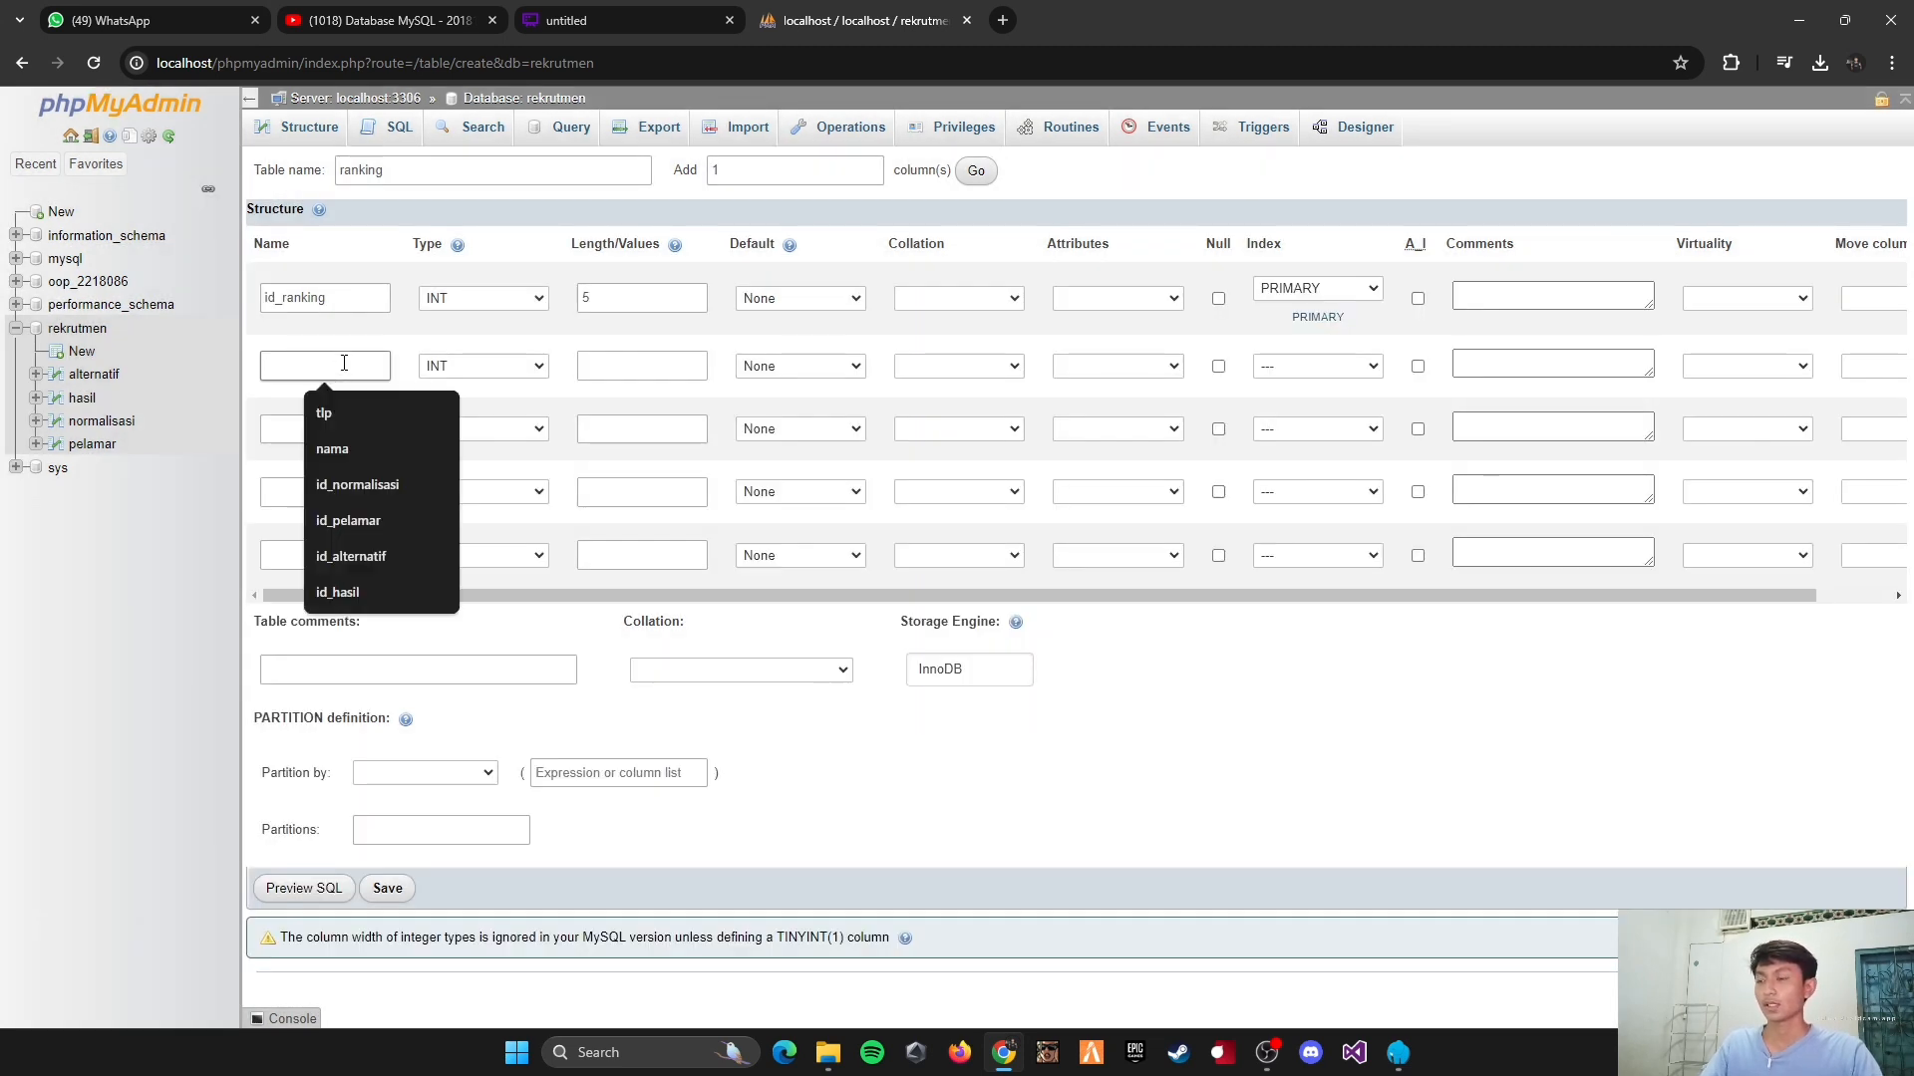
{"action": "type", "text": "id_h"}
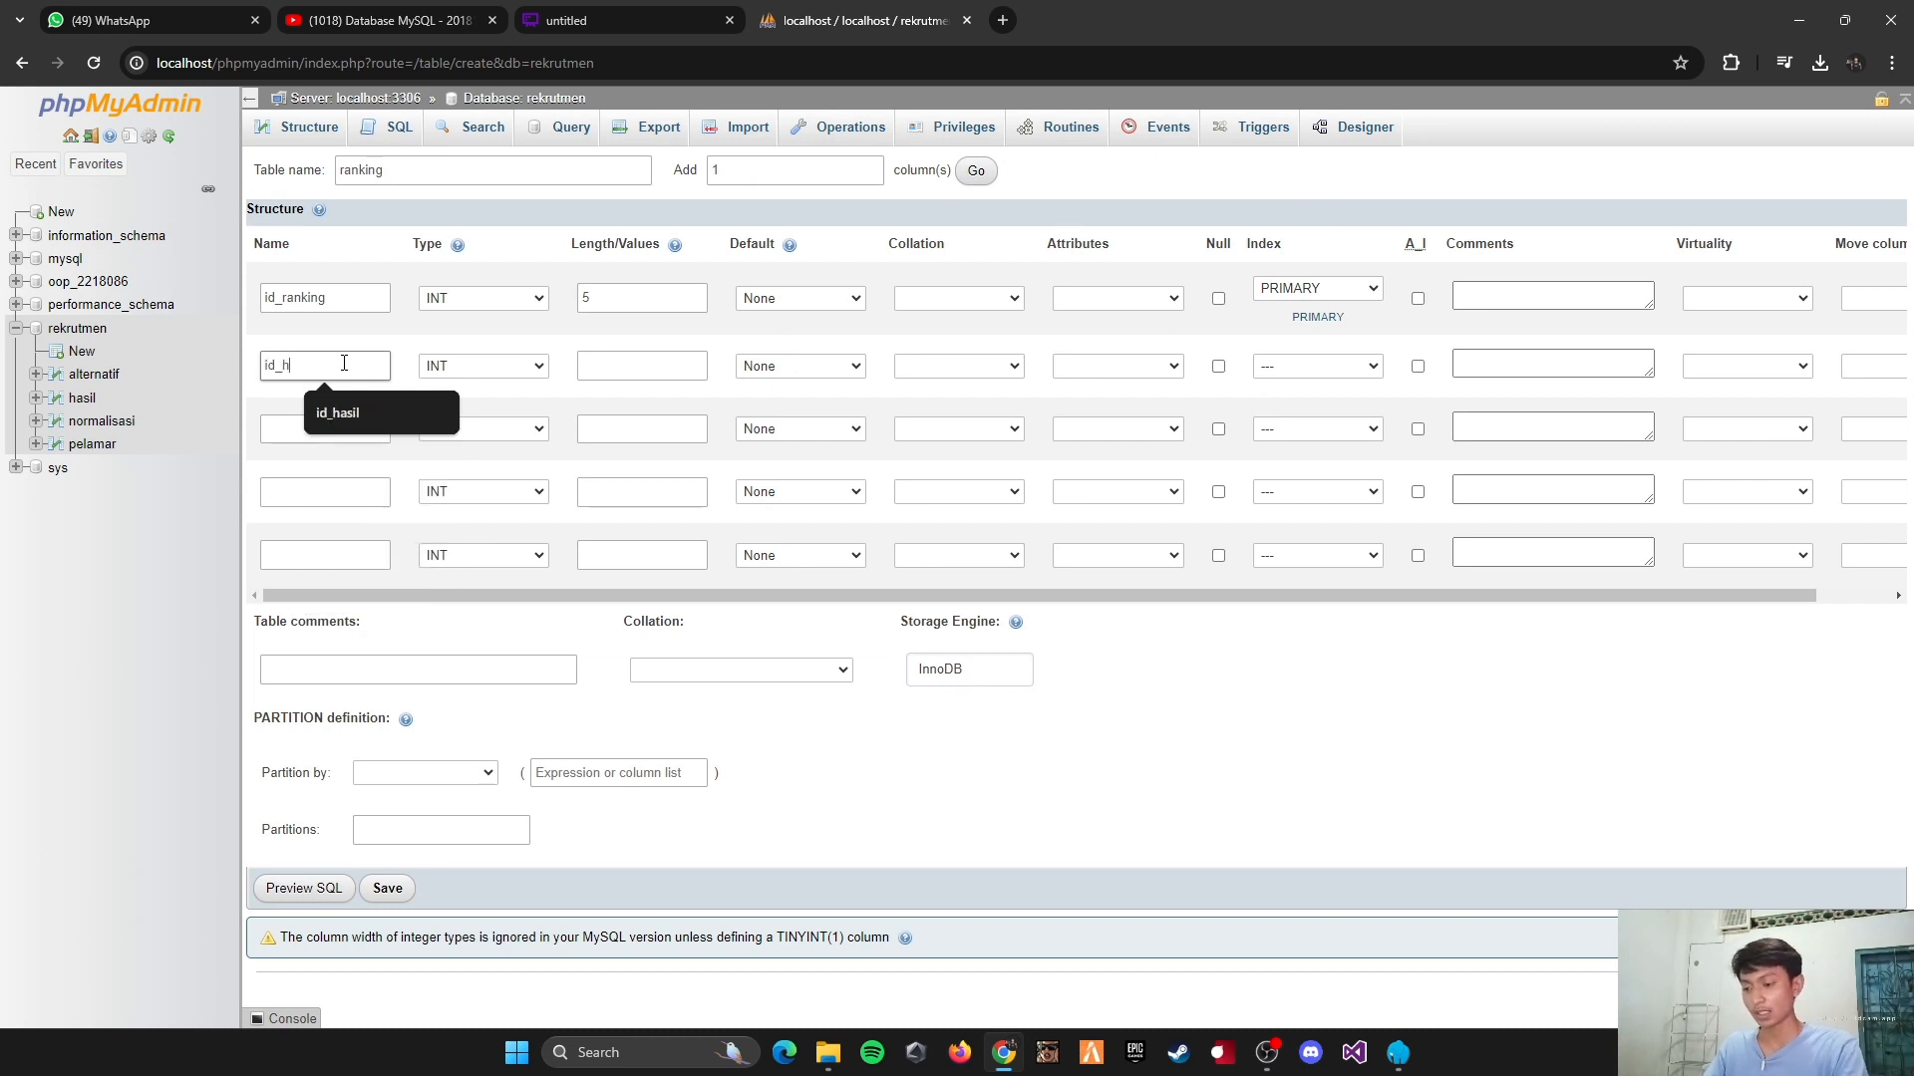
{"action": "type", "text": "asil"}
{"action": "left_click", "coordinate": [379, 413]}
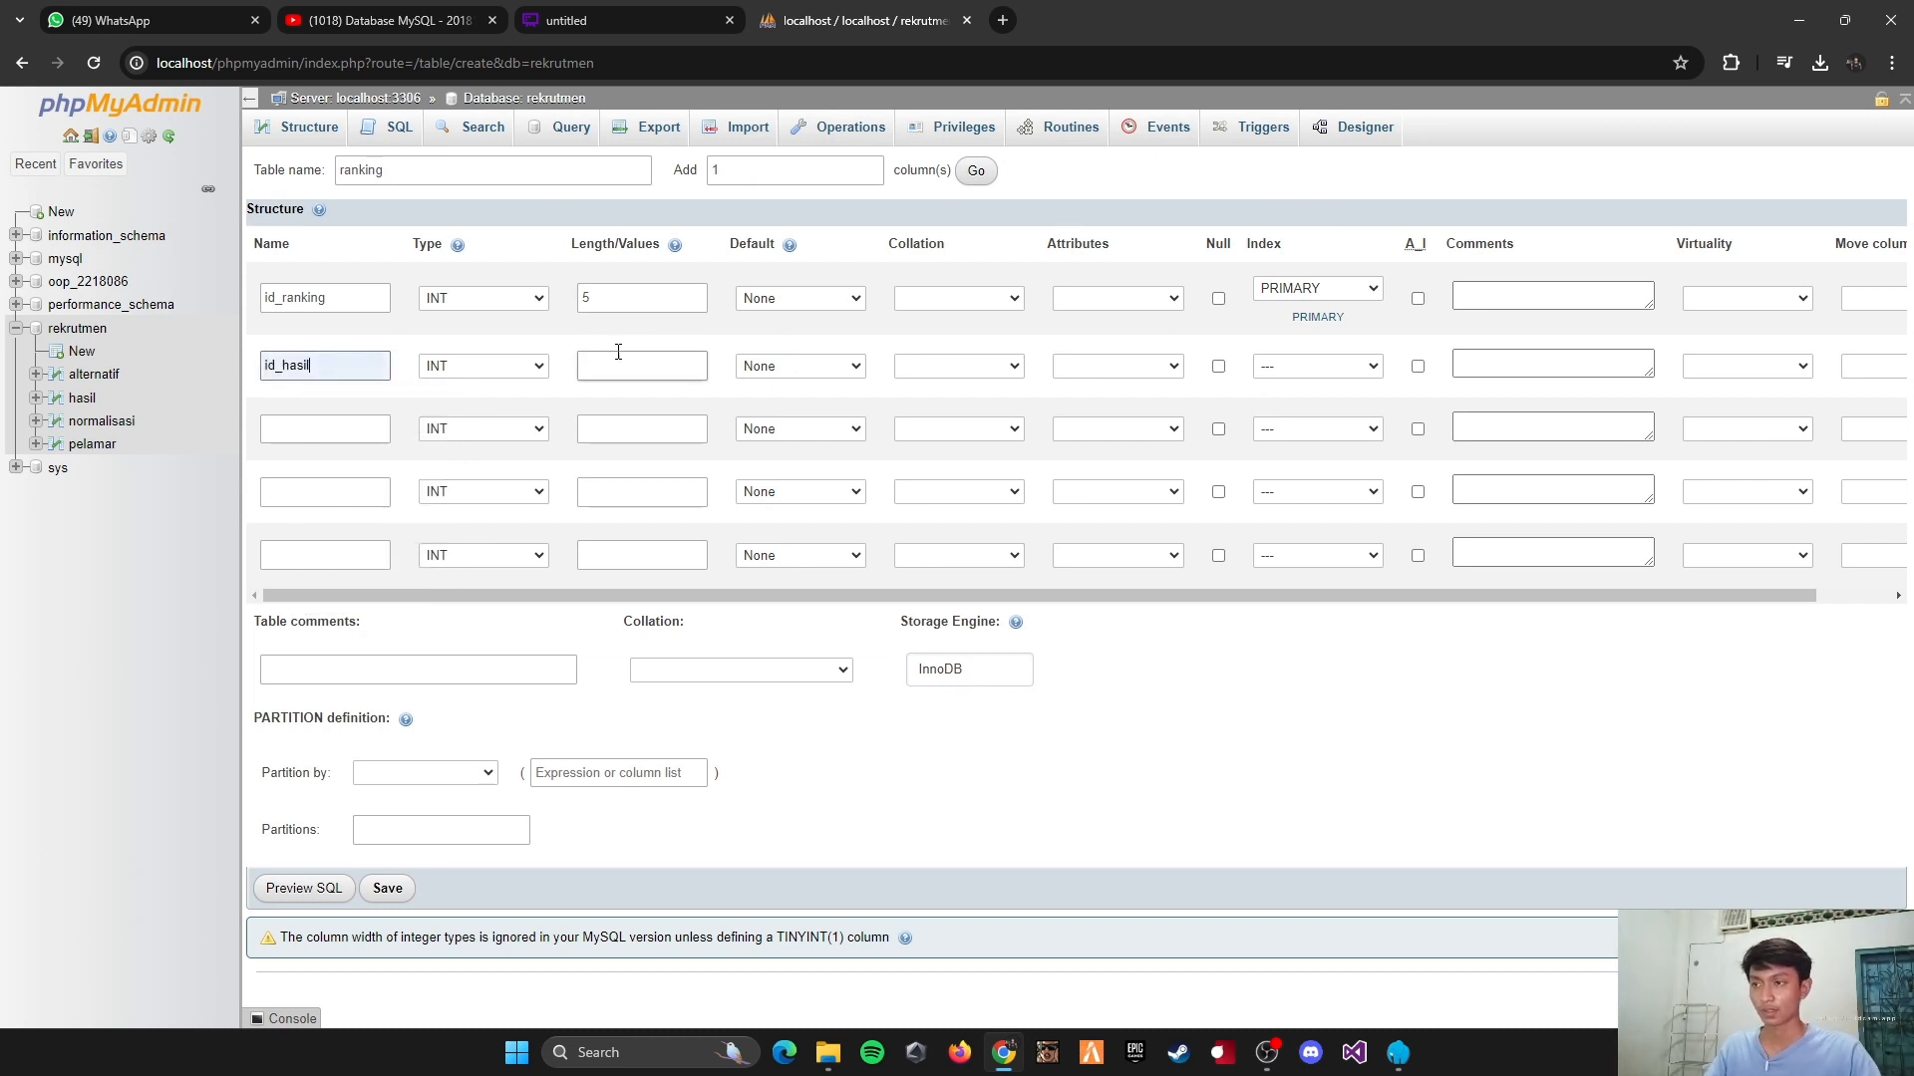
{"action": "left_click", "coordinate": [619, 368]}
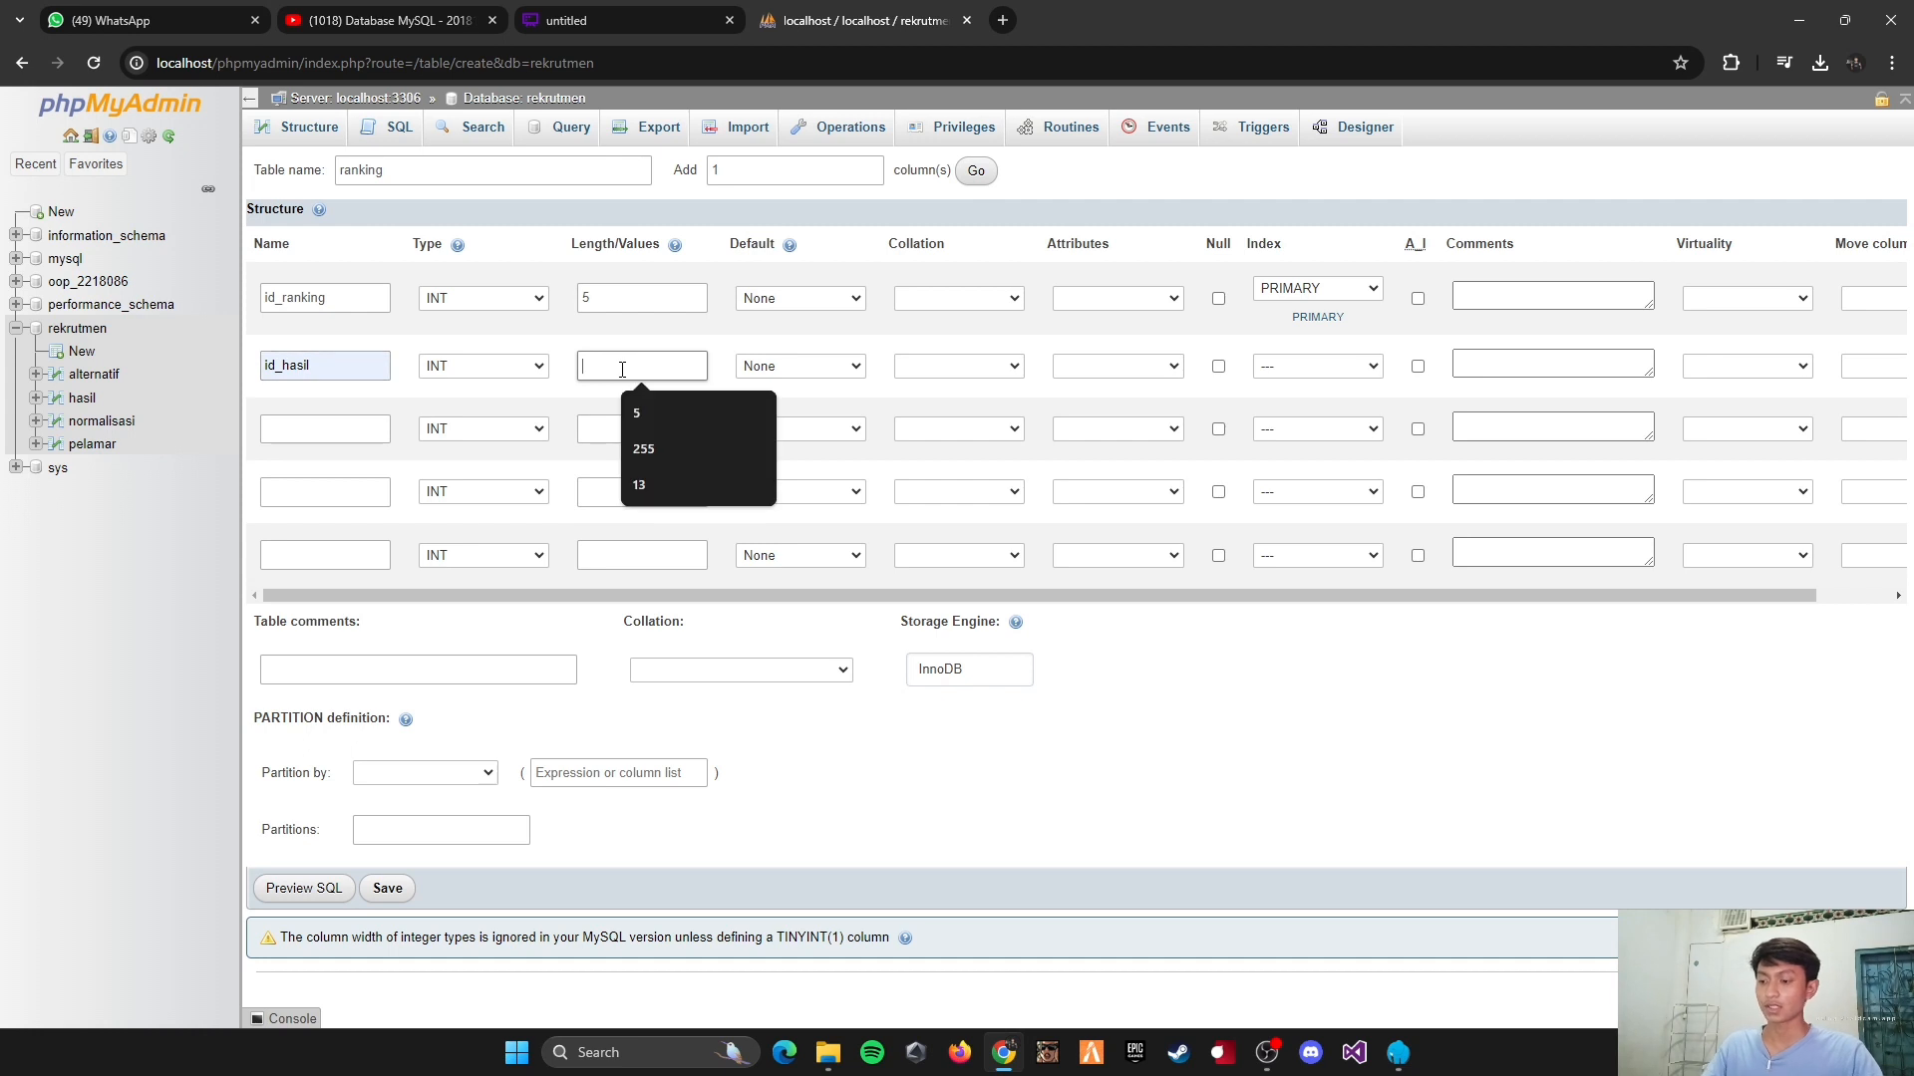
{"action": "type", "text": "5"}
{"action": "left_click", "coordinate": [1344, 369]}
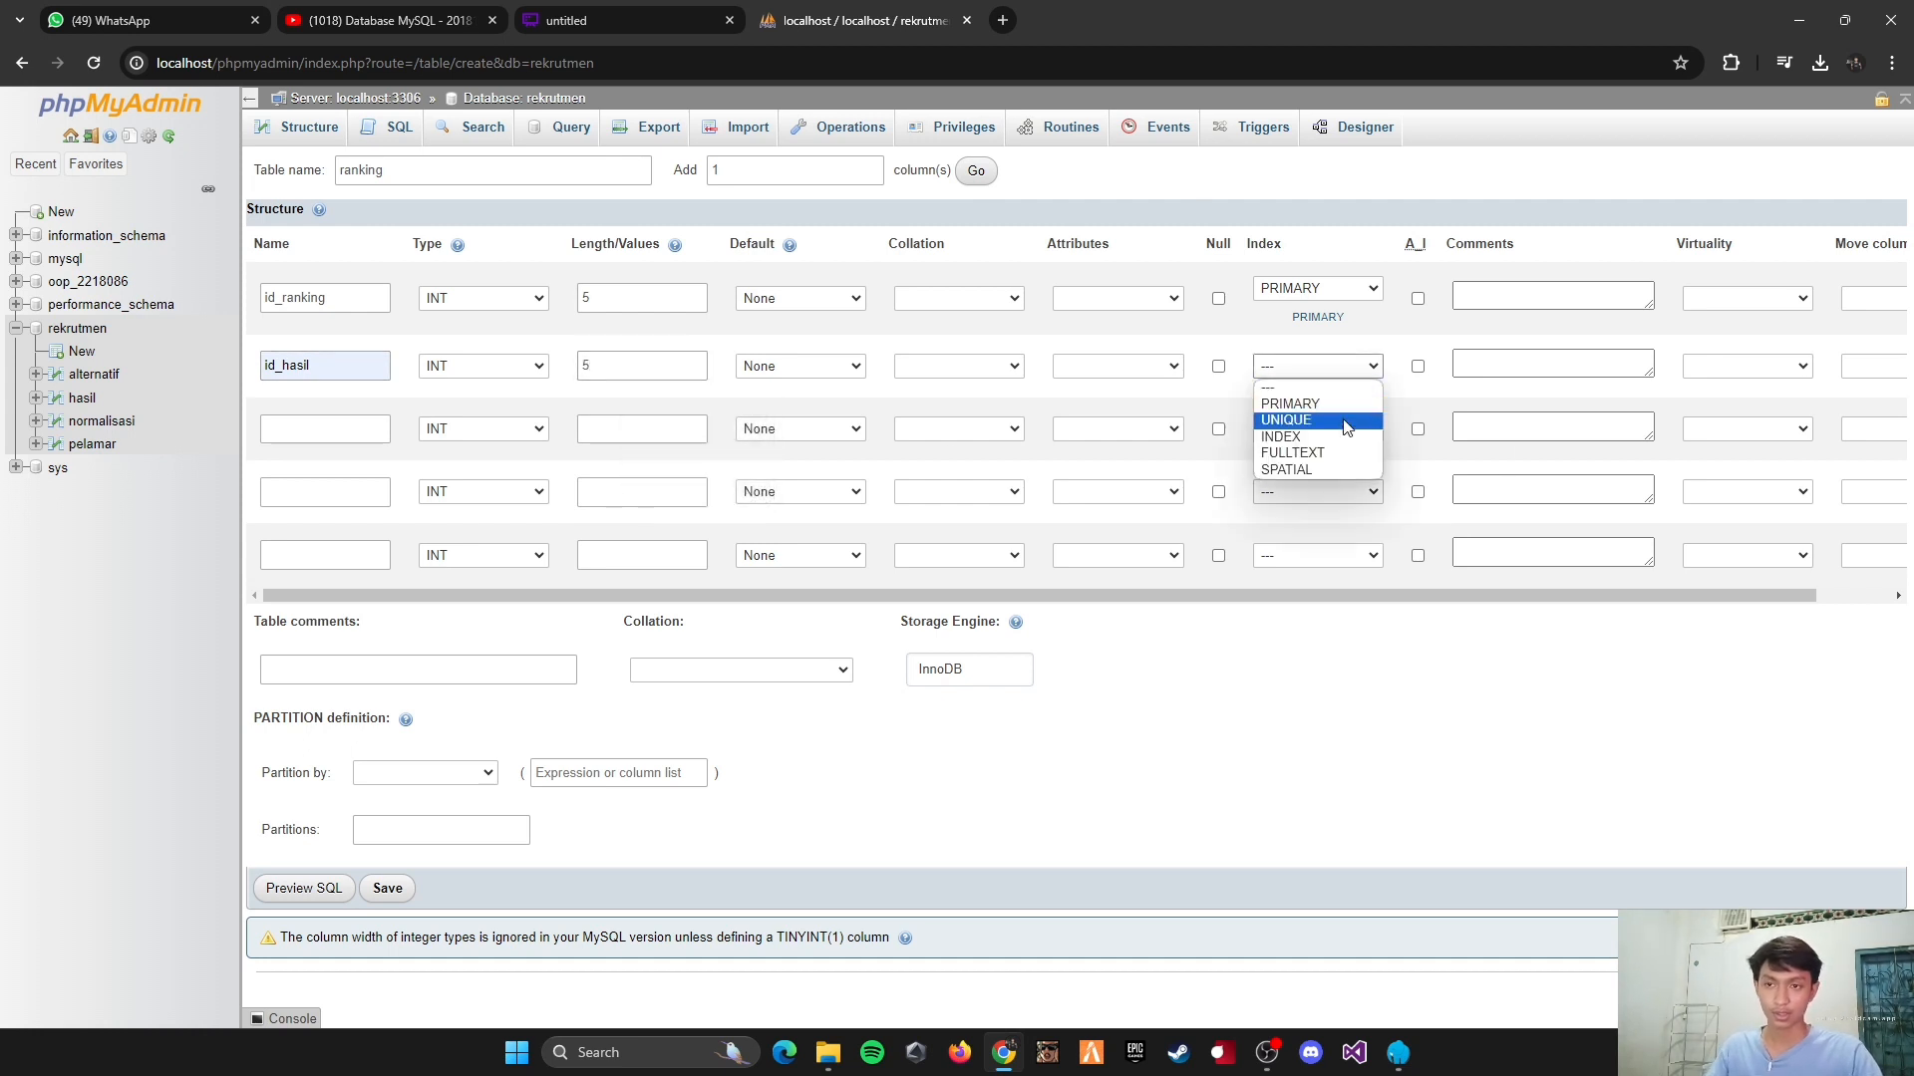
{"action": "left_click", "coordinate": [1342, 436]}
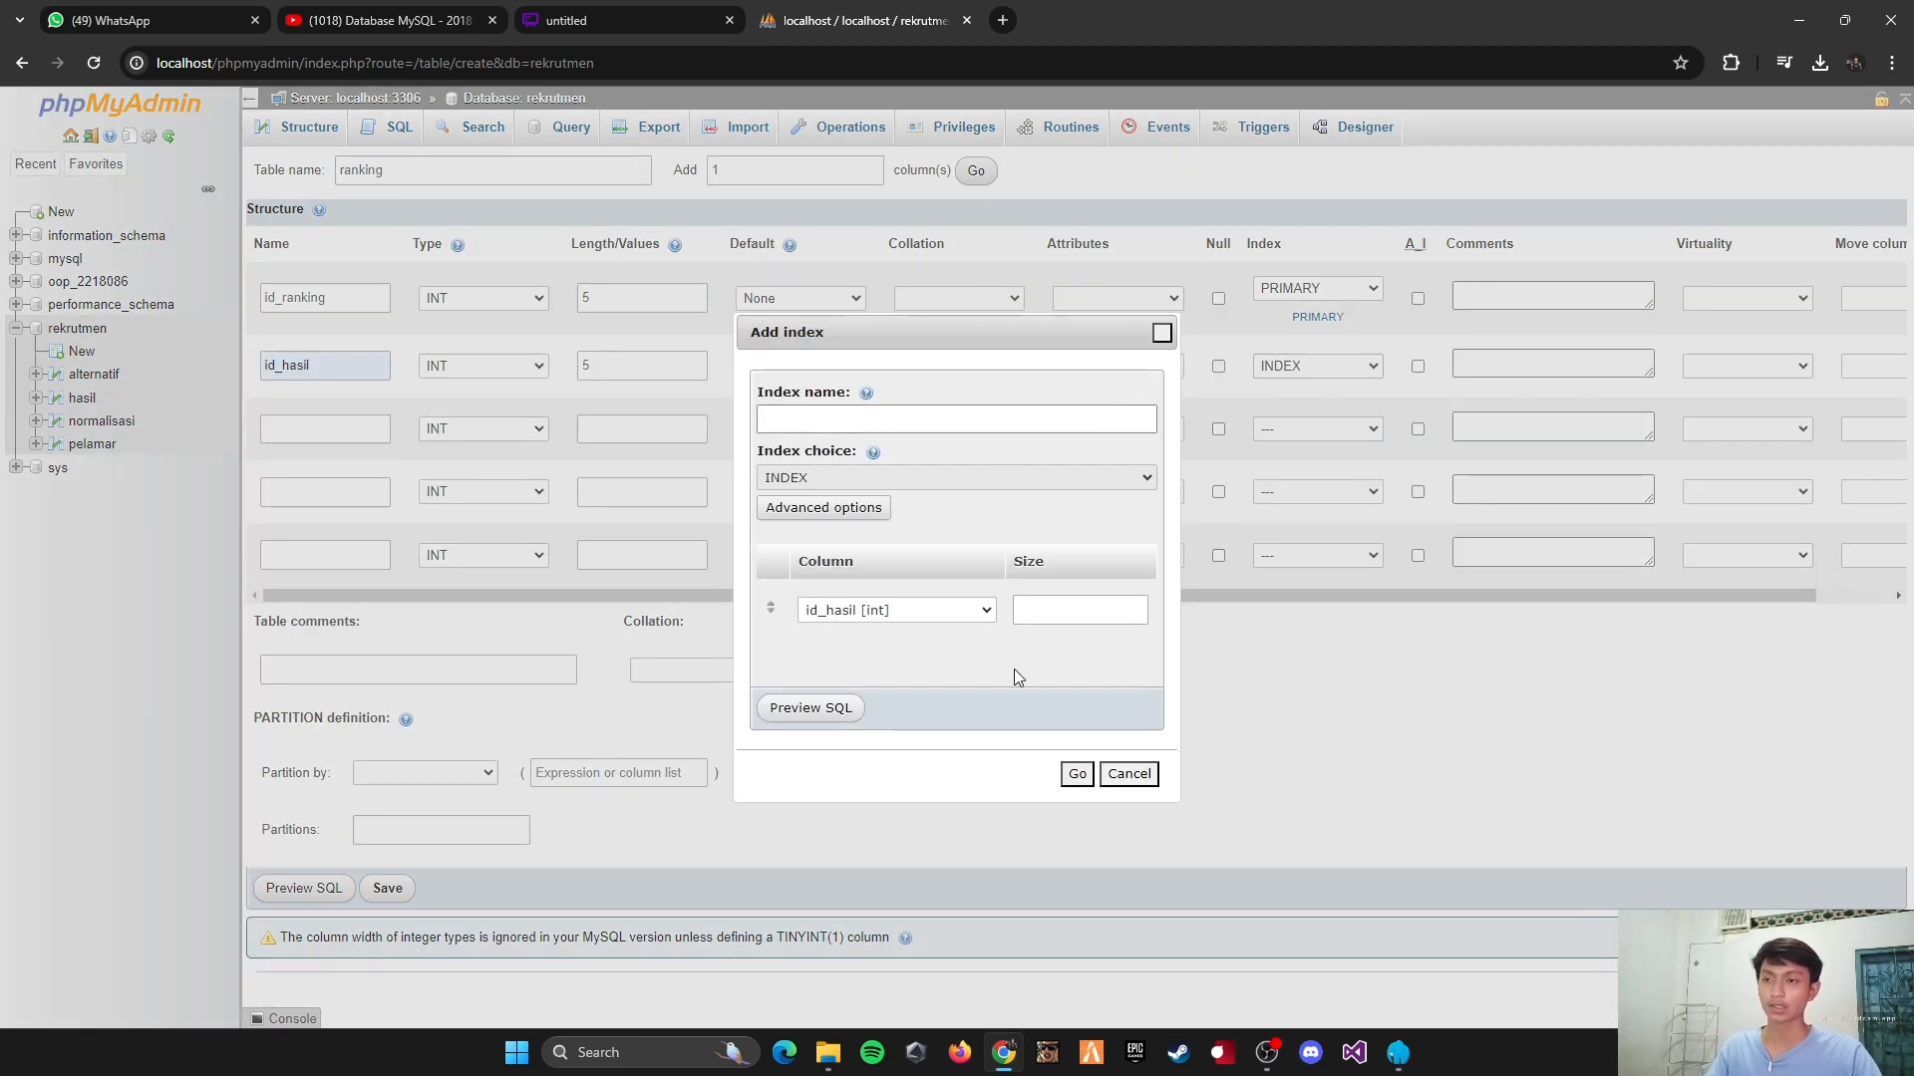
{"action": "left_click", "coordinate": [1077, 776]}
Step: Define the third column as id_pelamar, type INT, with length 5, and give it an INDEX key
{"action": "left_click", "coordinate": [332, 440]}
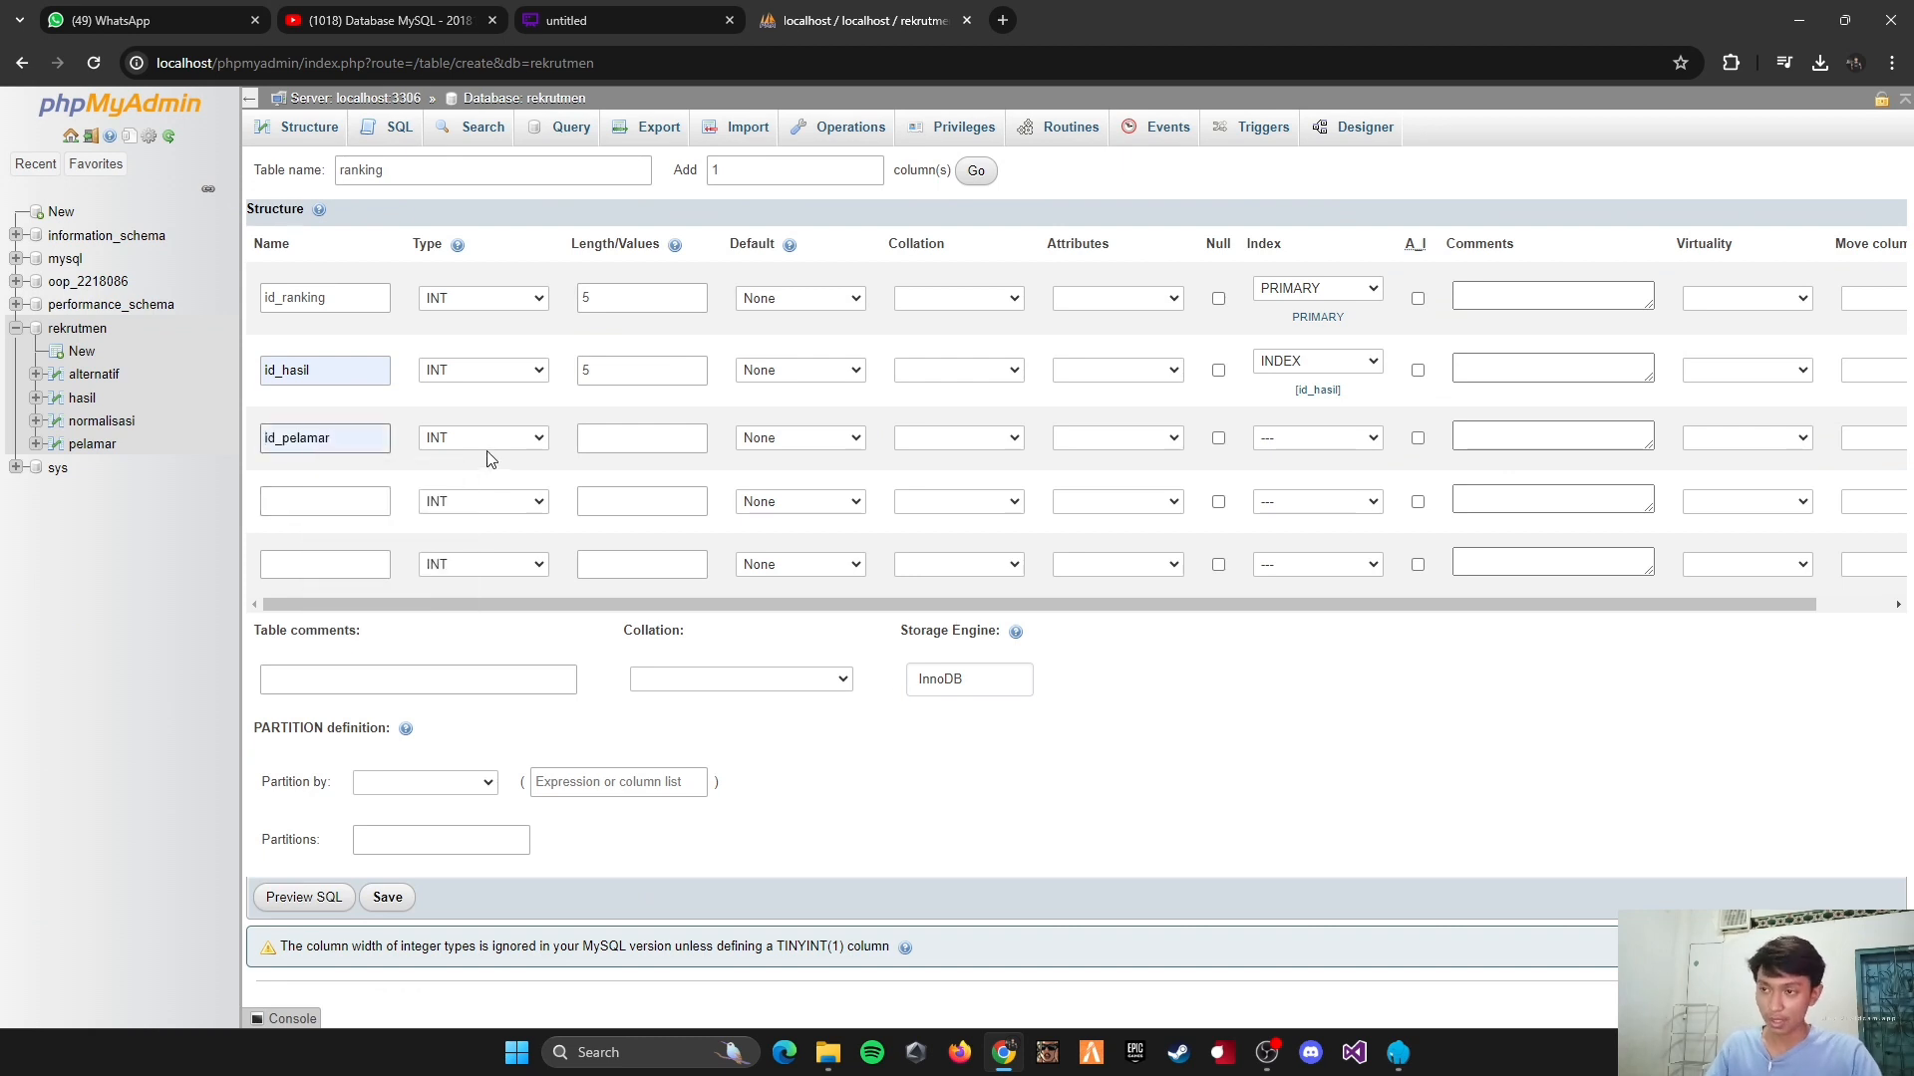
{"action": "left_click", "coordinate": [634, 452]}
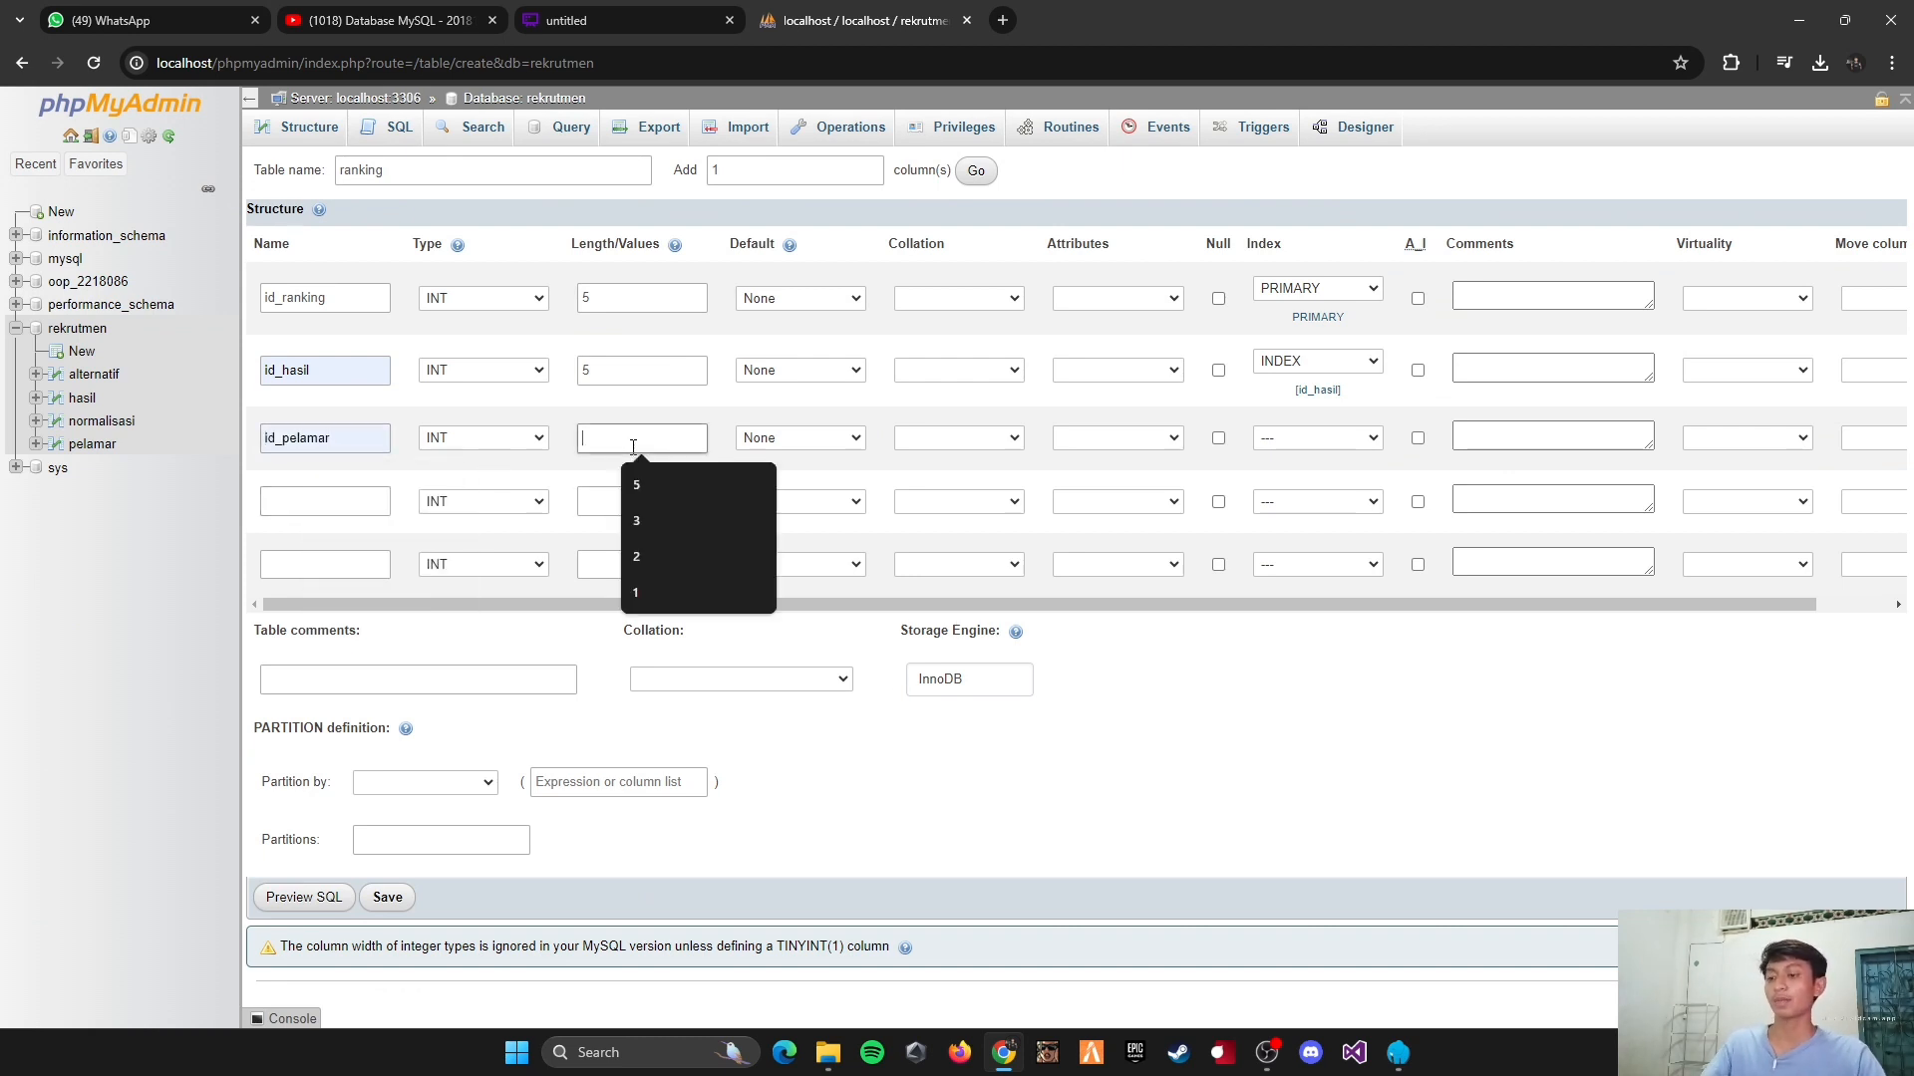
{"action": "type", "text": "5"}
{"action": "left_click", "coordinate": [1341, 443]}
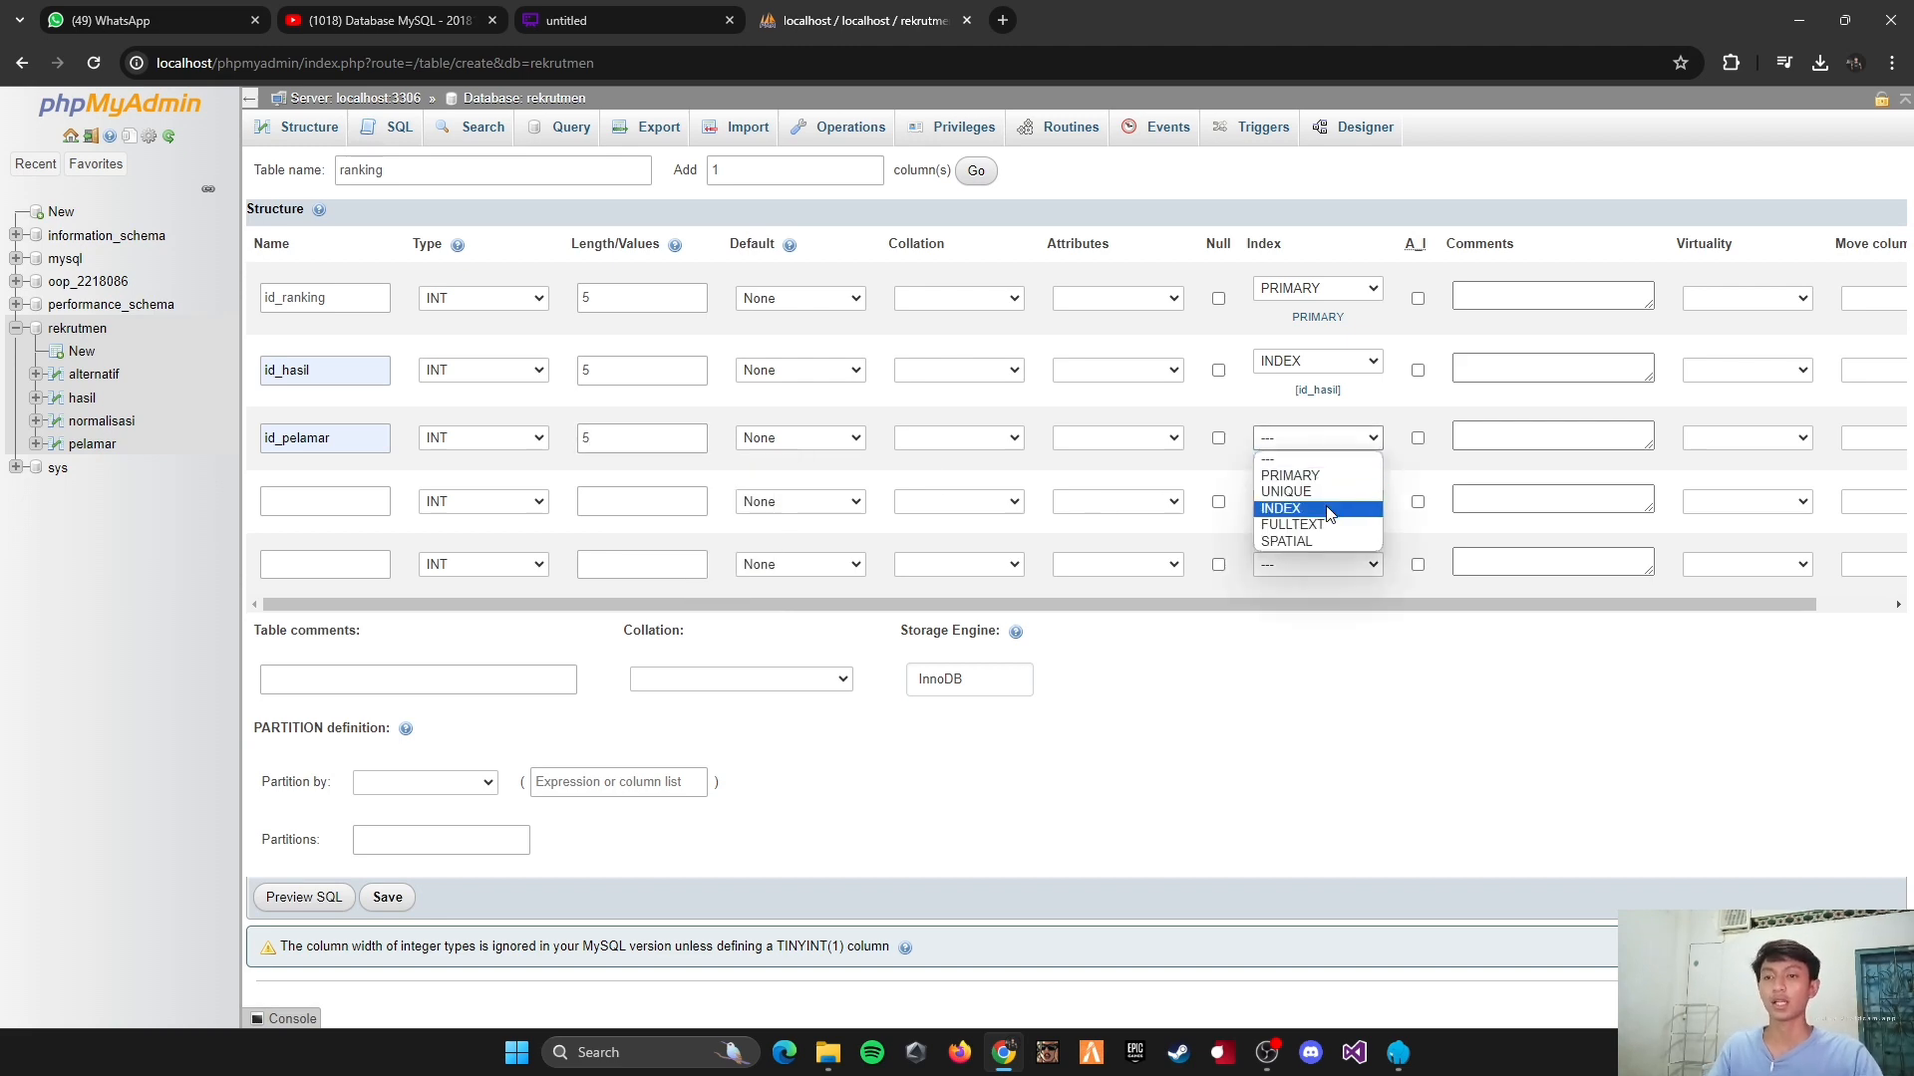
{"action": "left_click", "coordinate": [1325, 507]}
{"action": "left_click", "coordinate": [1113, 628]}
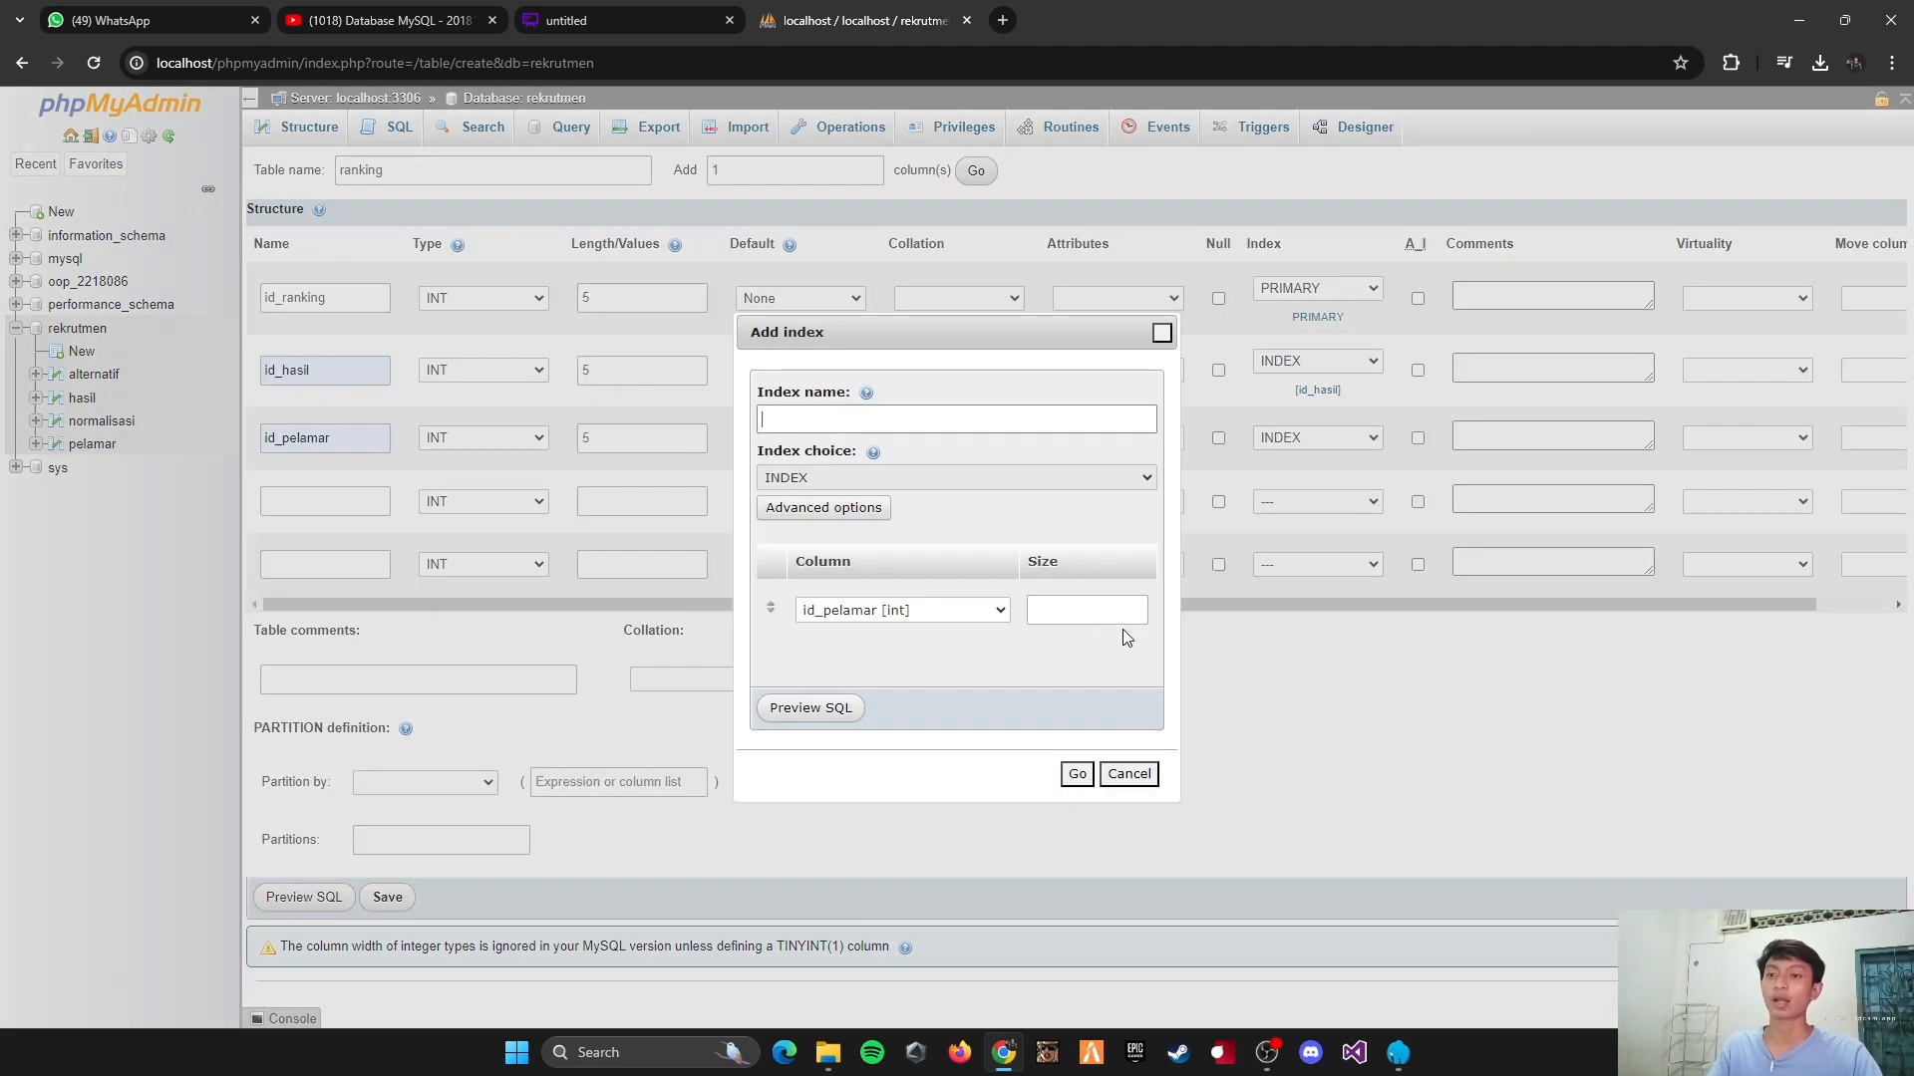
{"action": "left_click", "coordinate": [1076, 774]}
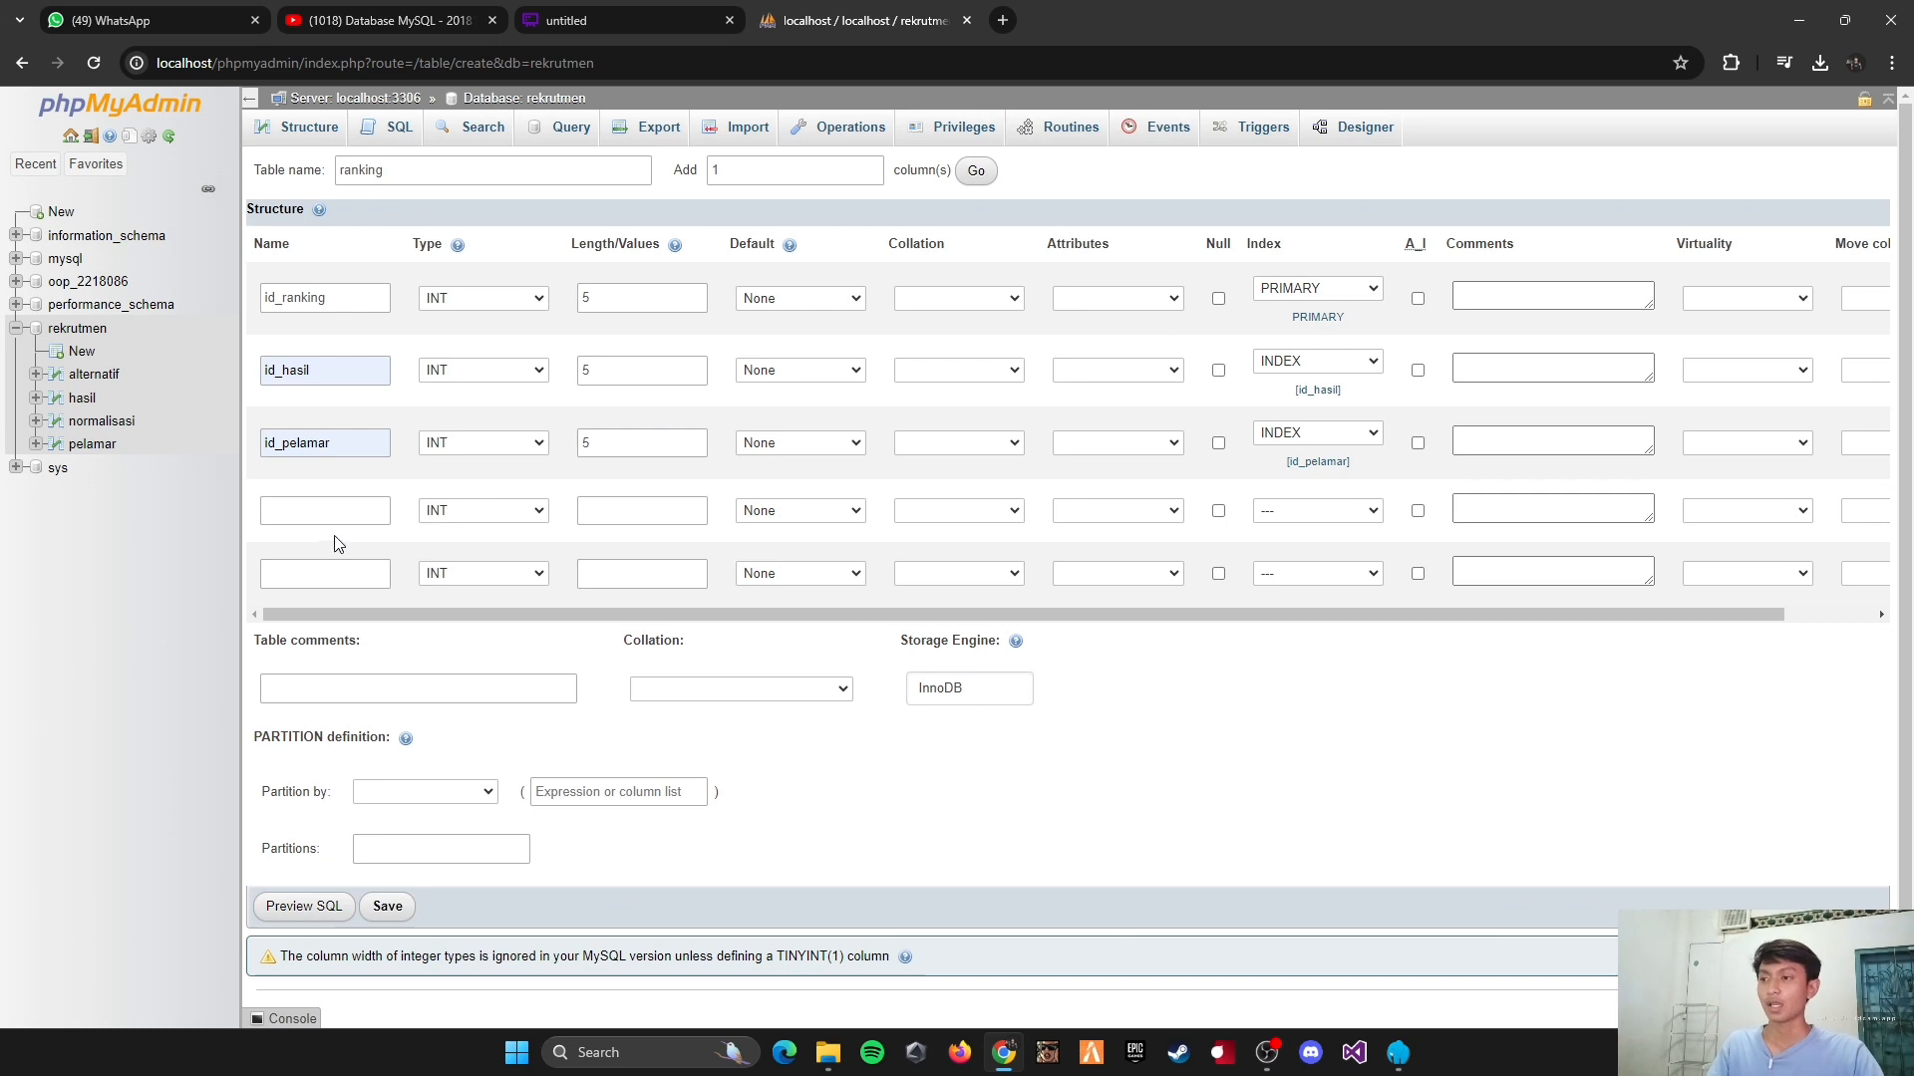
Step: Define the fourth column as total_nilai, type FLOAT, with length 10
{"action": "left_click", "coordinate": [320, 508]}
{"action": "type", "text": "total_"}
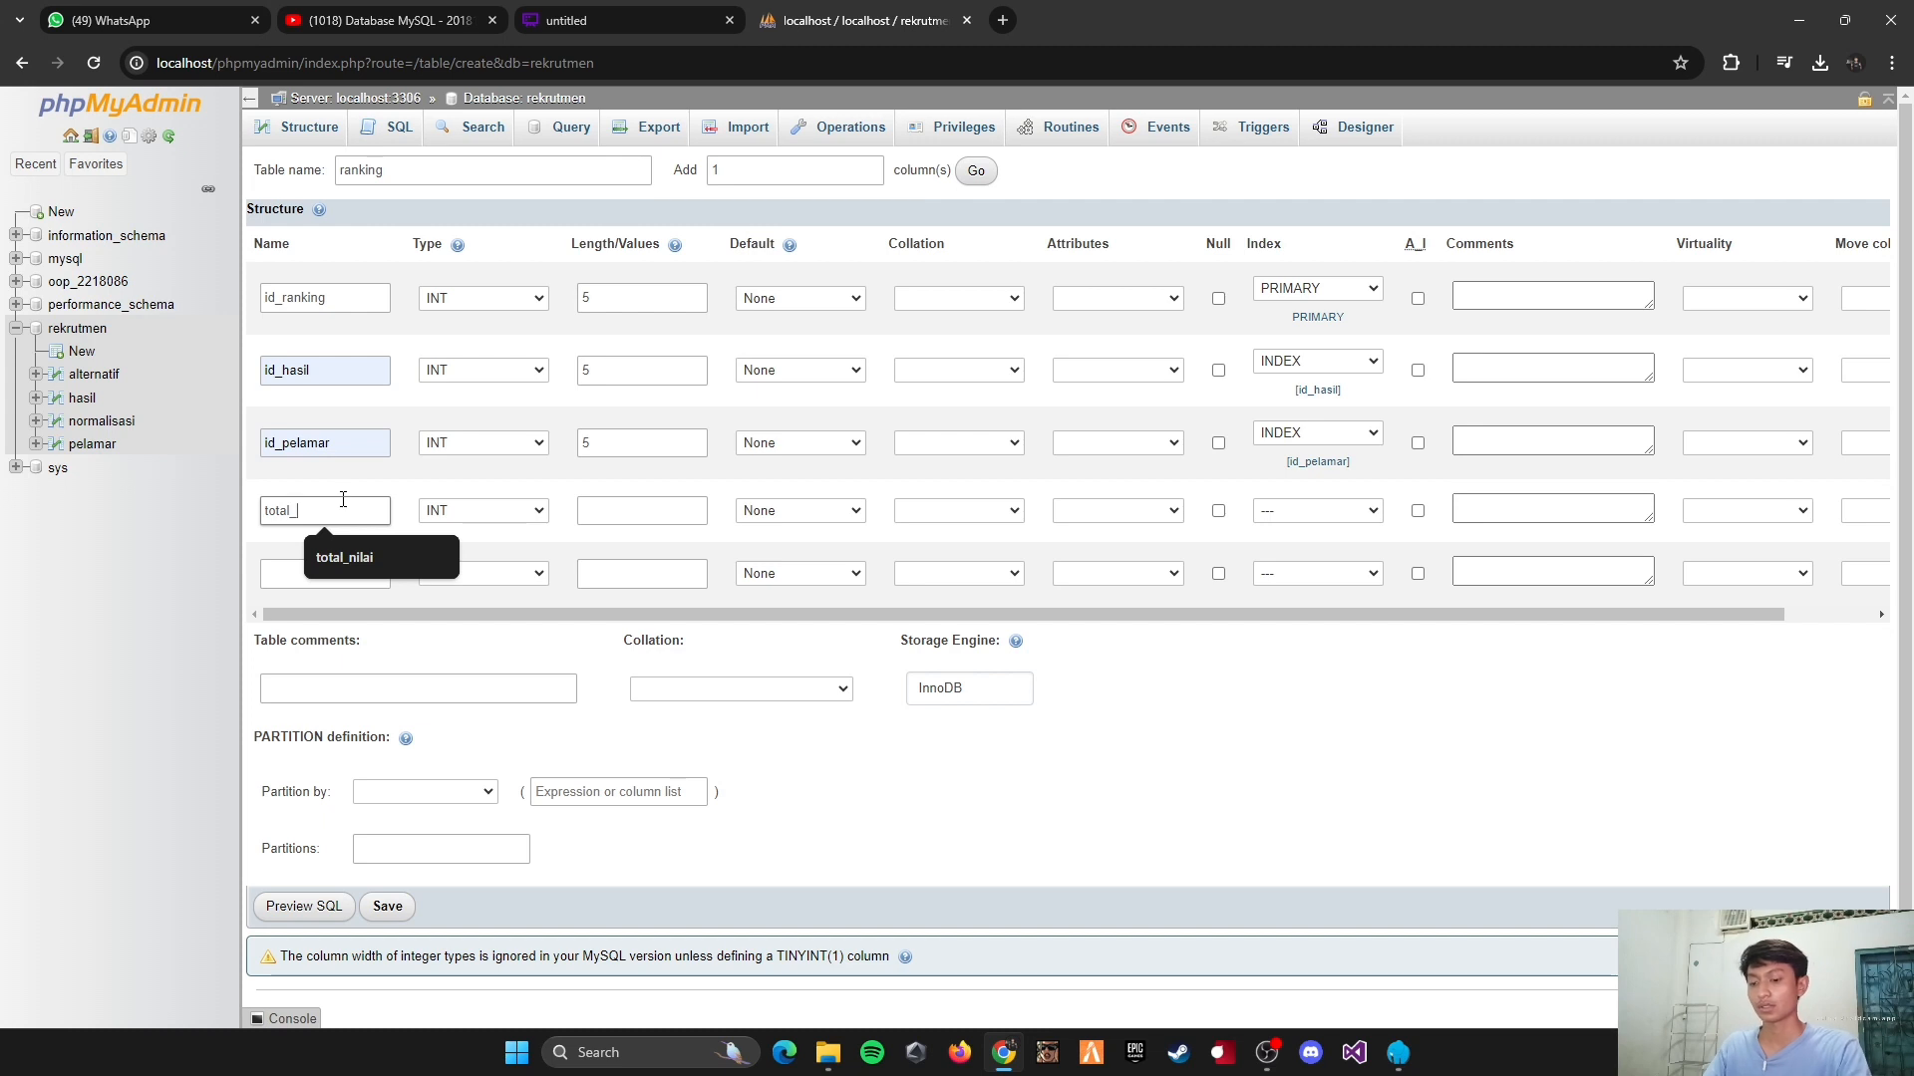
{"action": "type", "text": "nilai"}
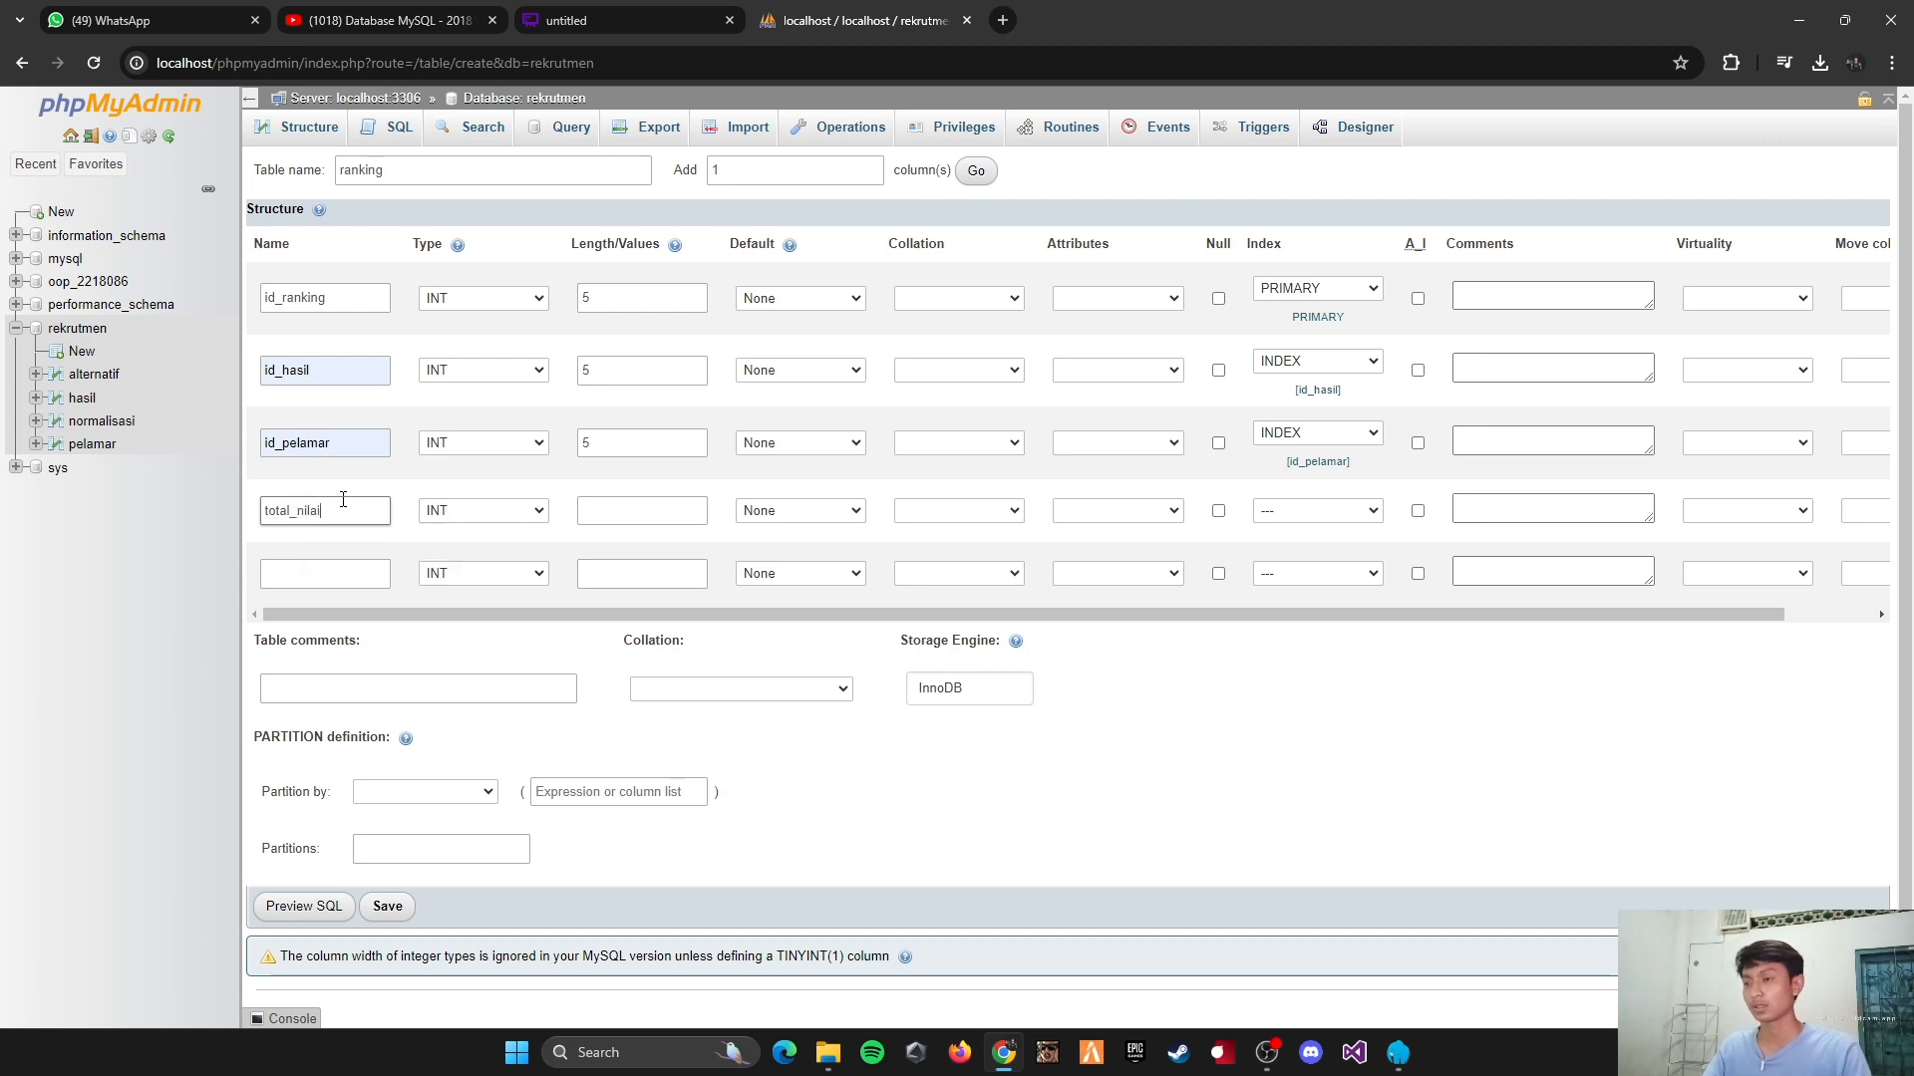
{"action": "left_click", "coordinate": [469, 510]}
{"action": "left_click", "coordinate": [467, 730]}
{"action": "left_click", "coordinate": [585, 510]}
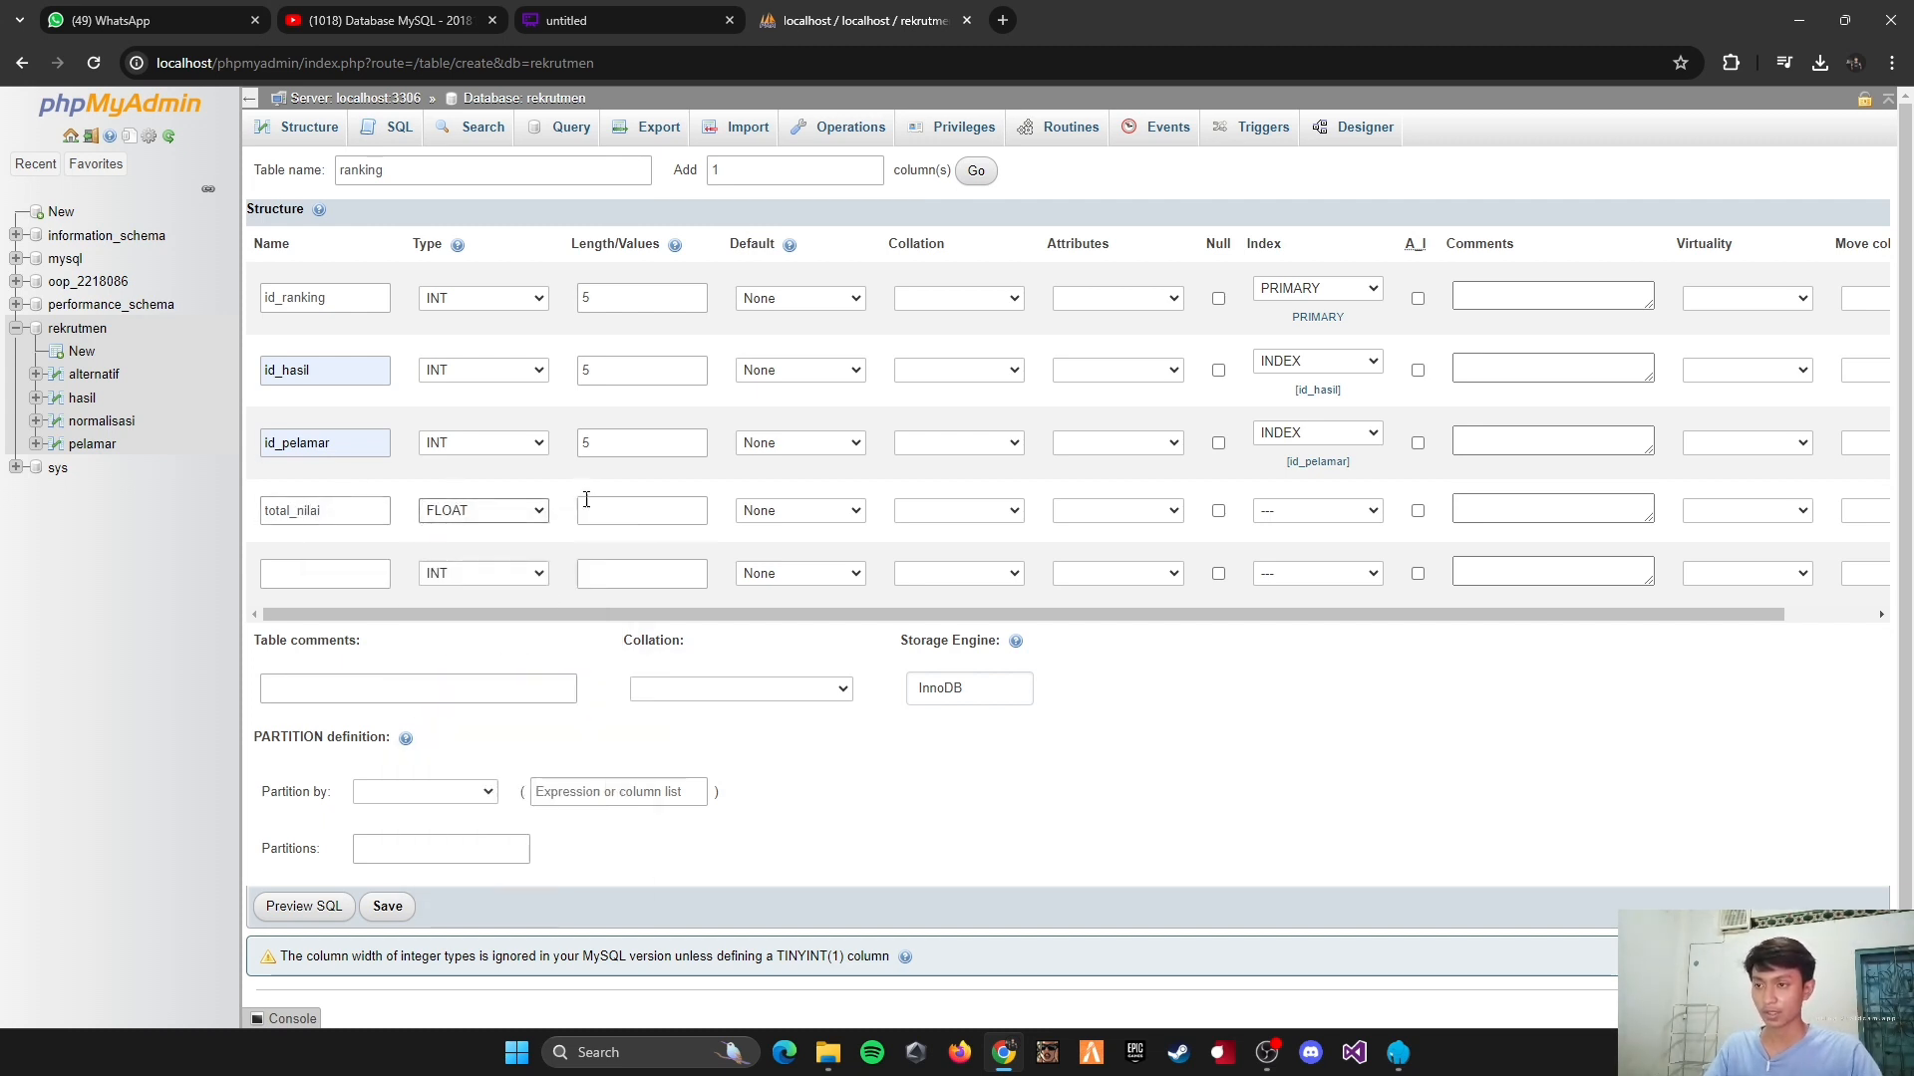
{"action": "left_click", "coordinate": [656, 557]}
Step: Define the fifth column as ranking, type INT, with length 5, and save the ranking table
{"action": "left_click", "coordinate": [341, 573]}
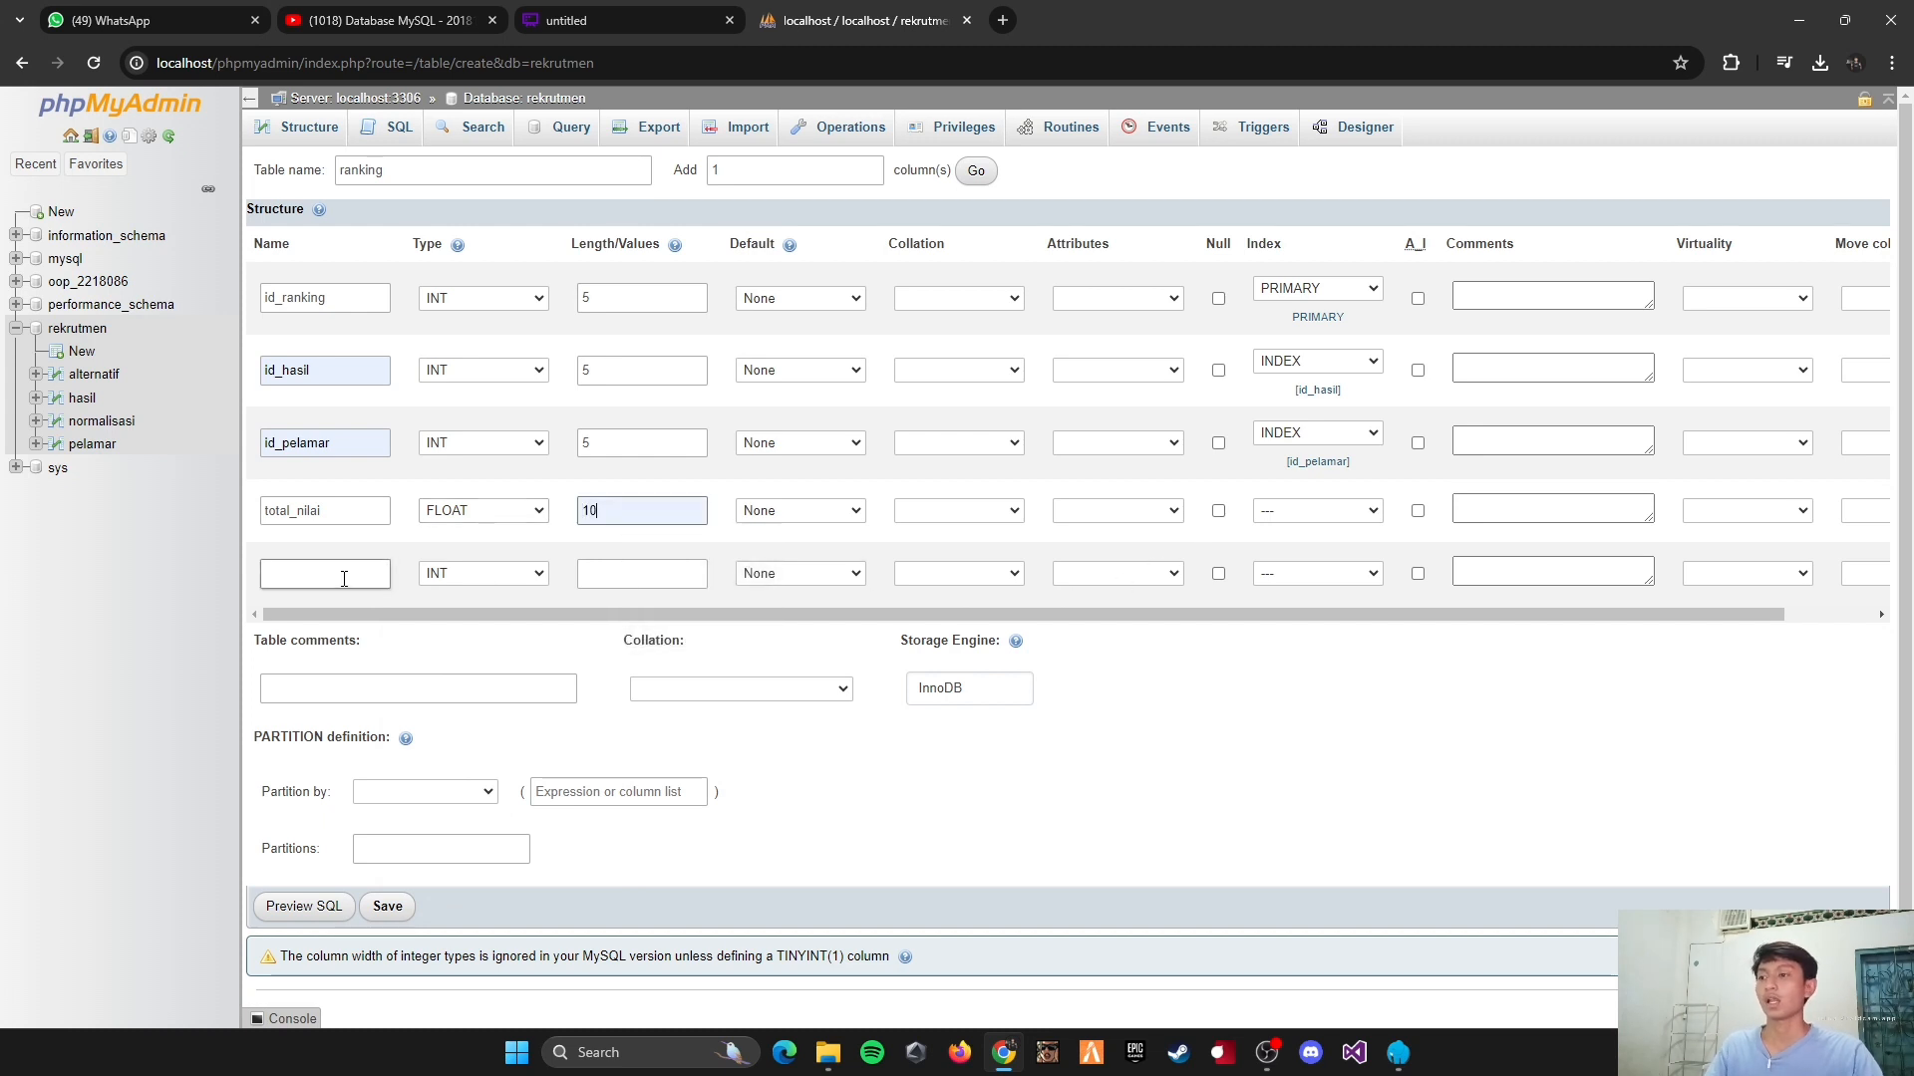
{"action": "type", "text": "r"}
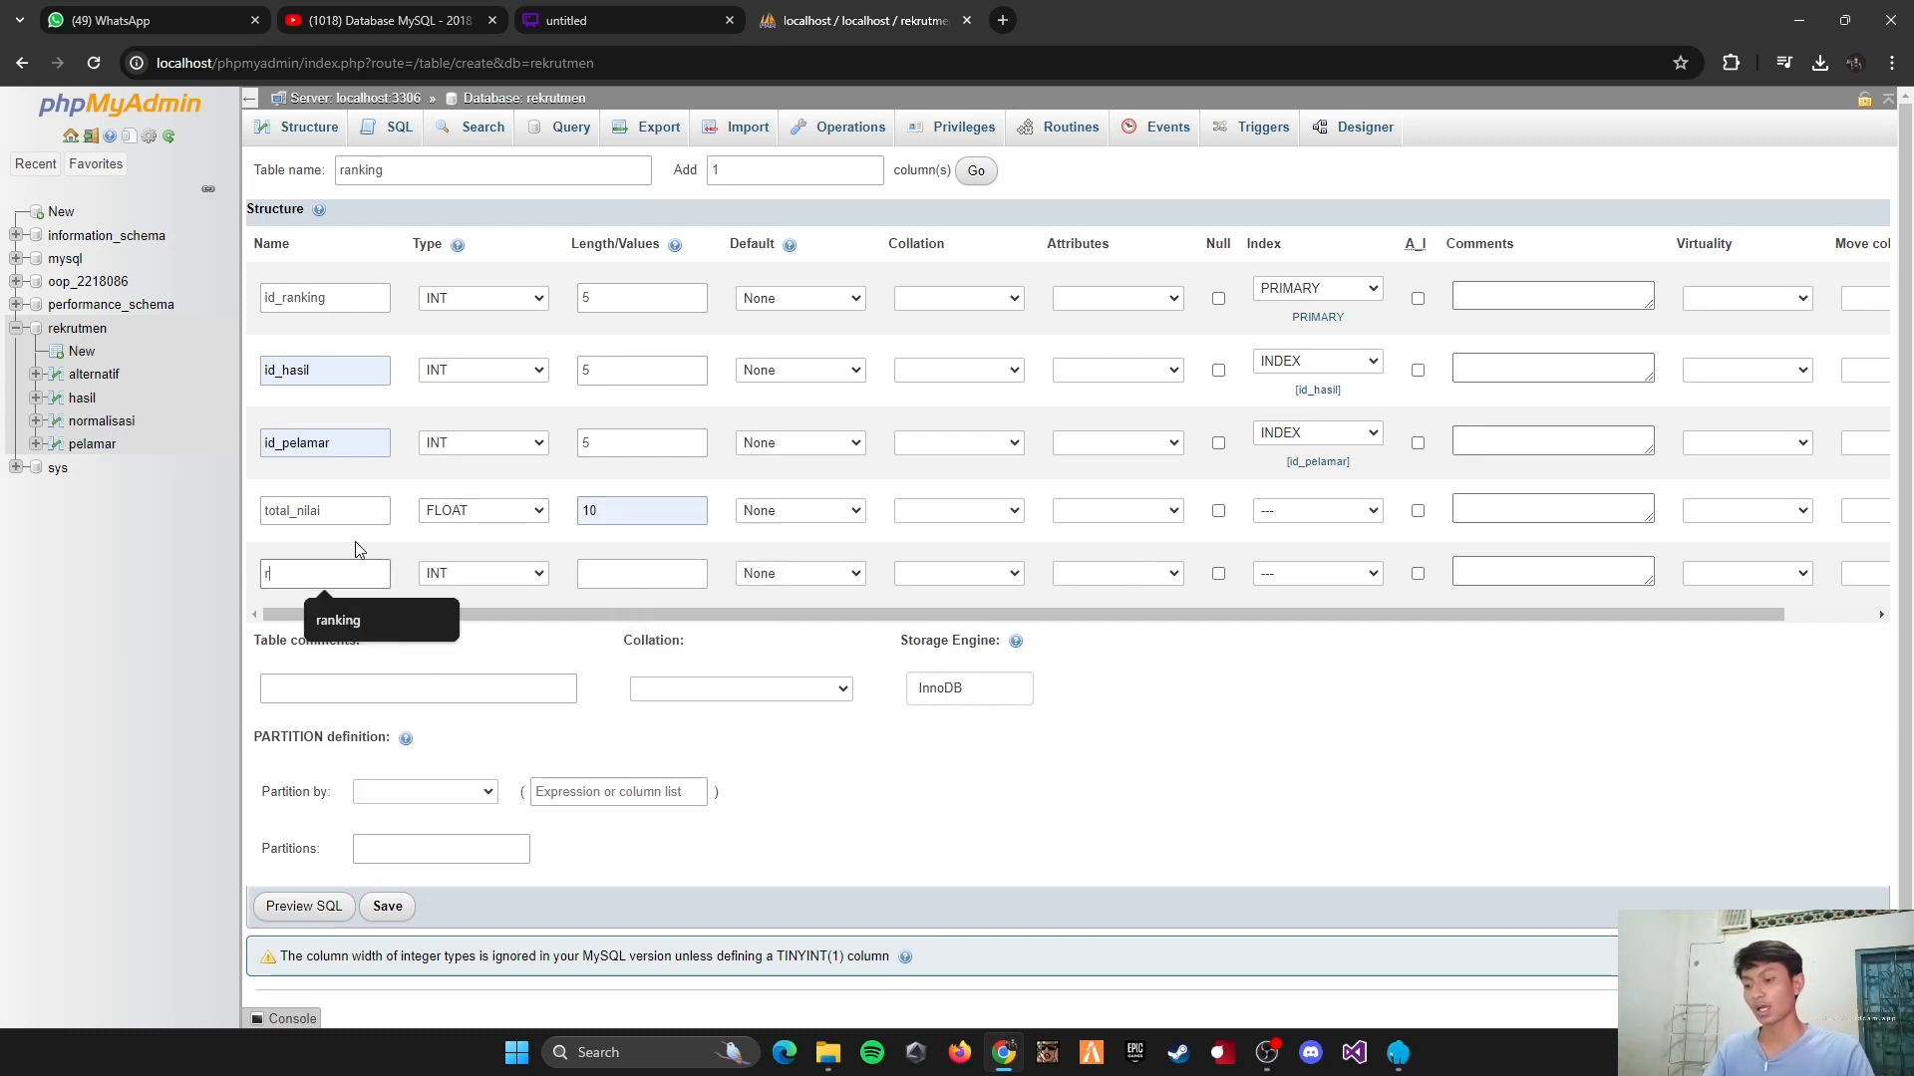
{"action": "type", "text": "anking"}
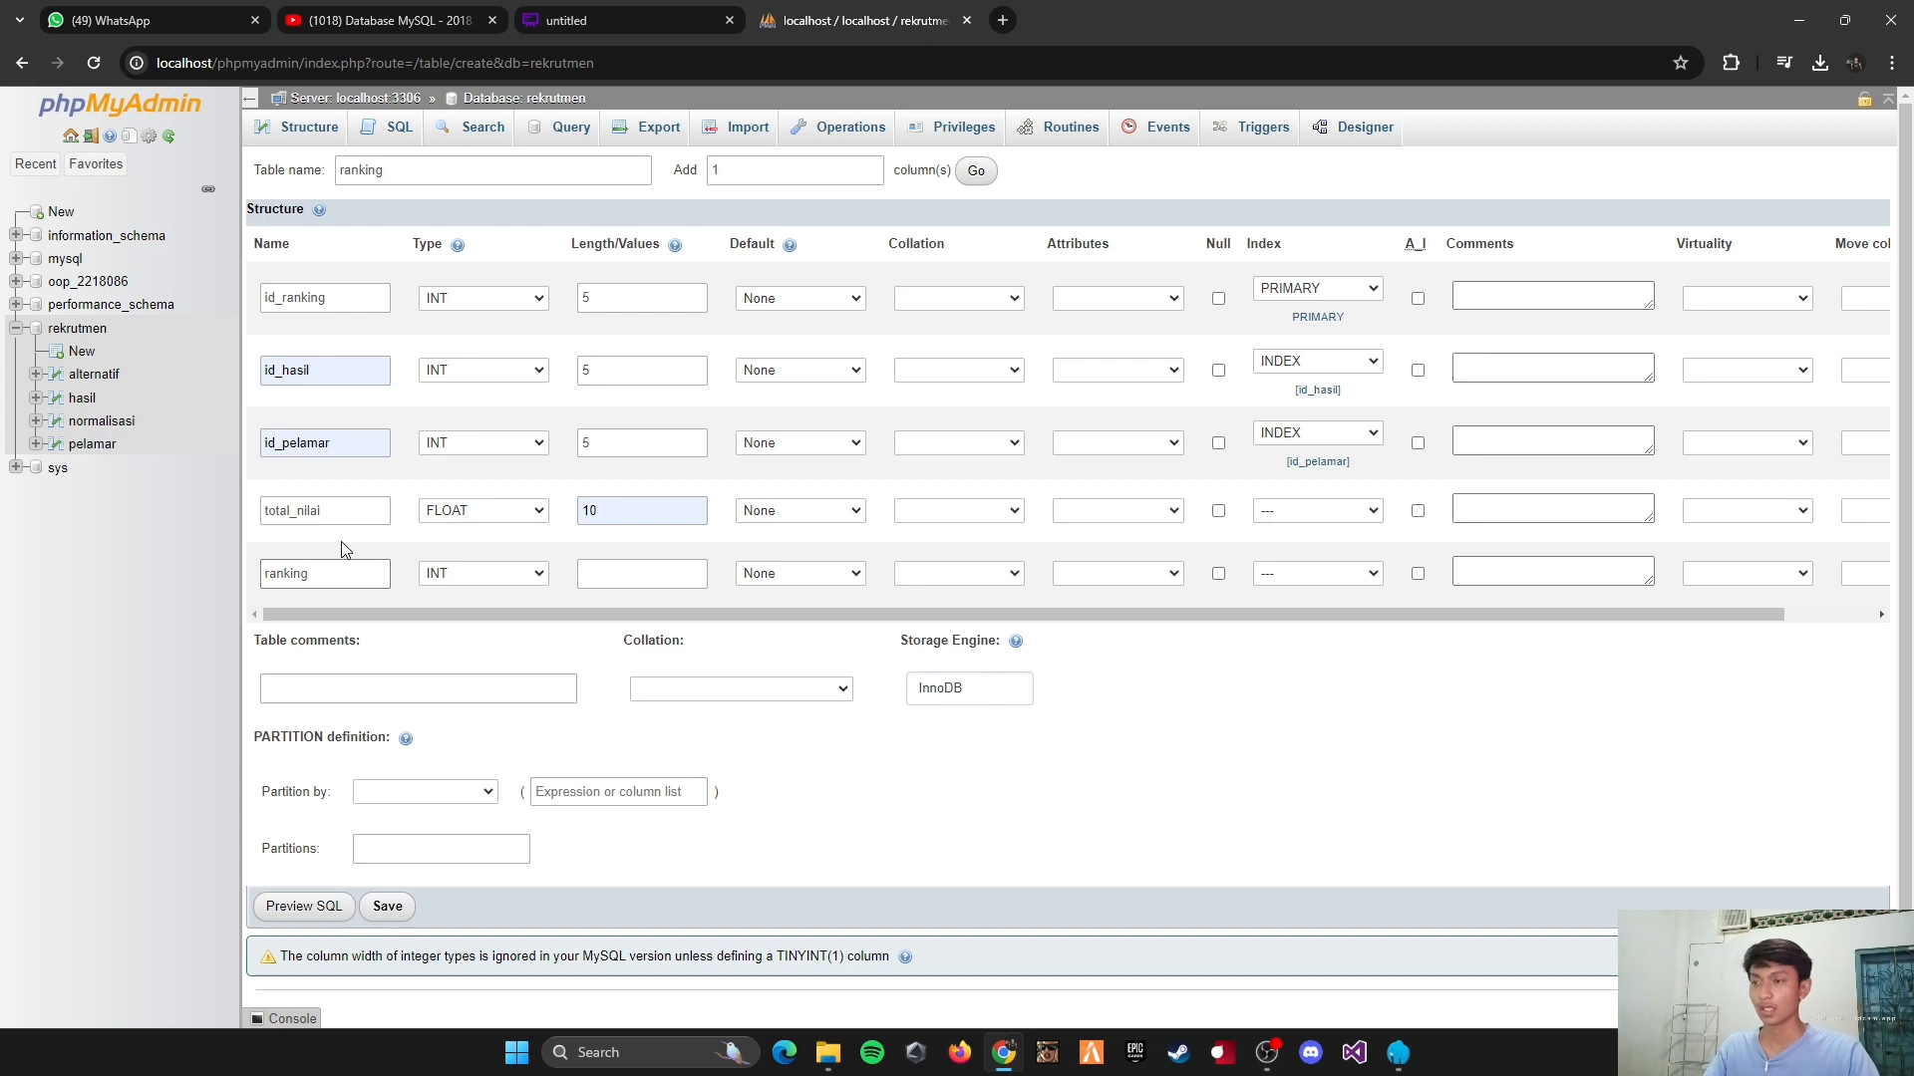
{"action": "left_click", "coordinate": [631, 570]}
{"action": "type", "text": "5"}
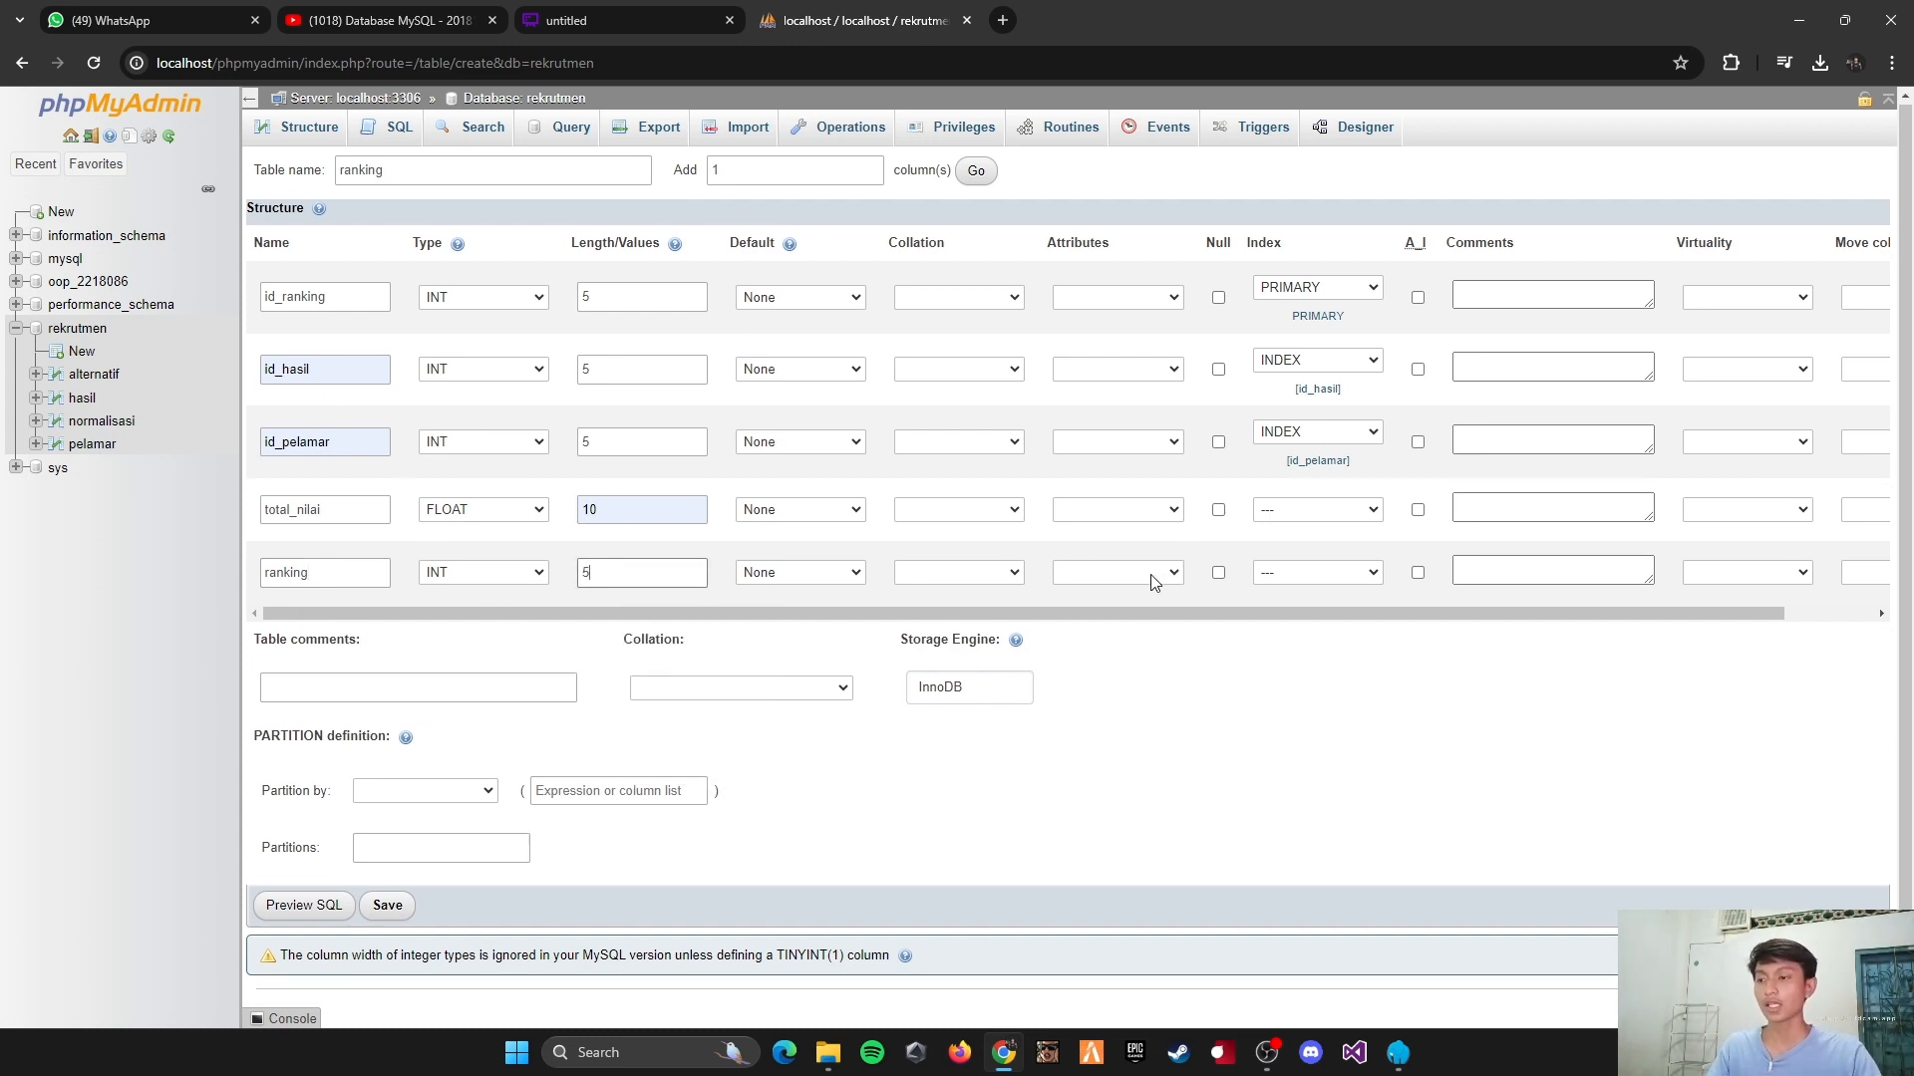
{"action": "left_click", "coordinate": [387, 903]}
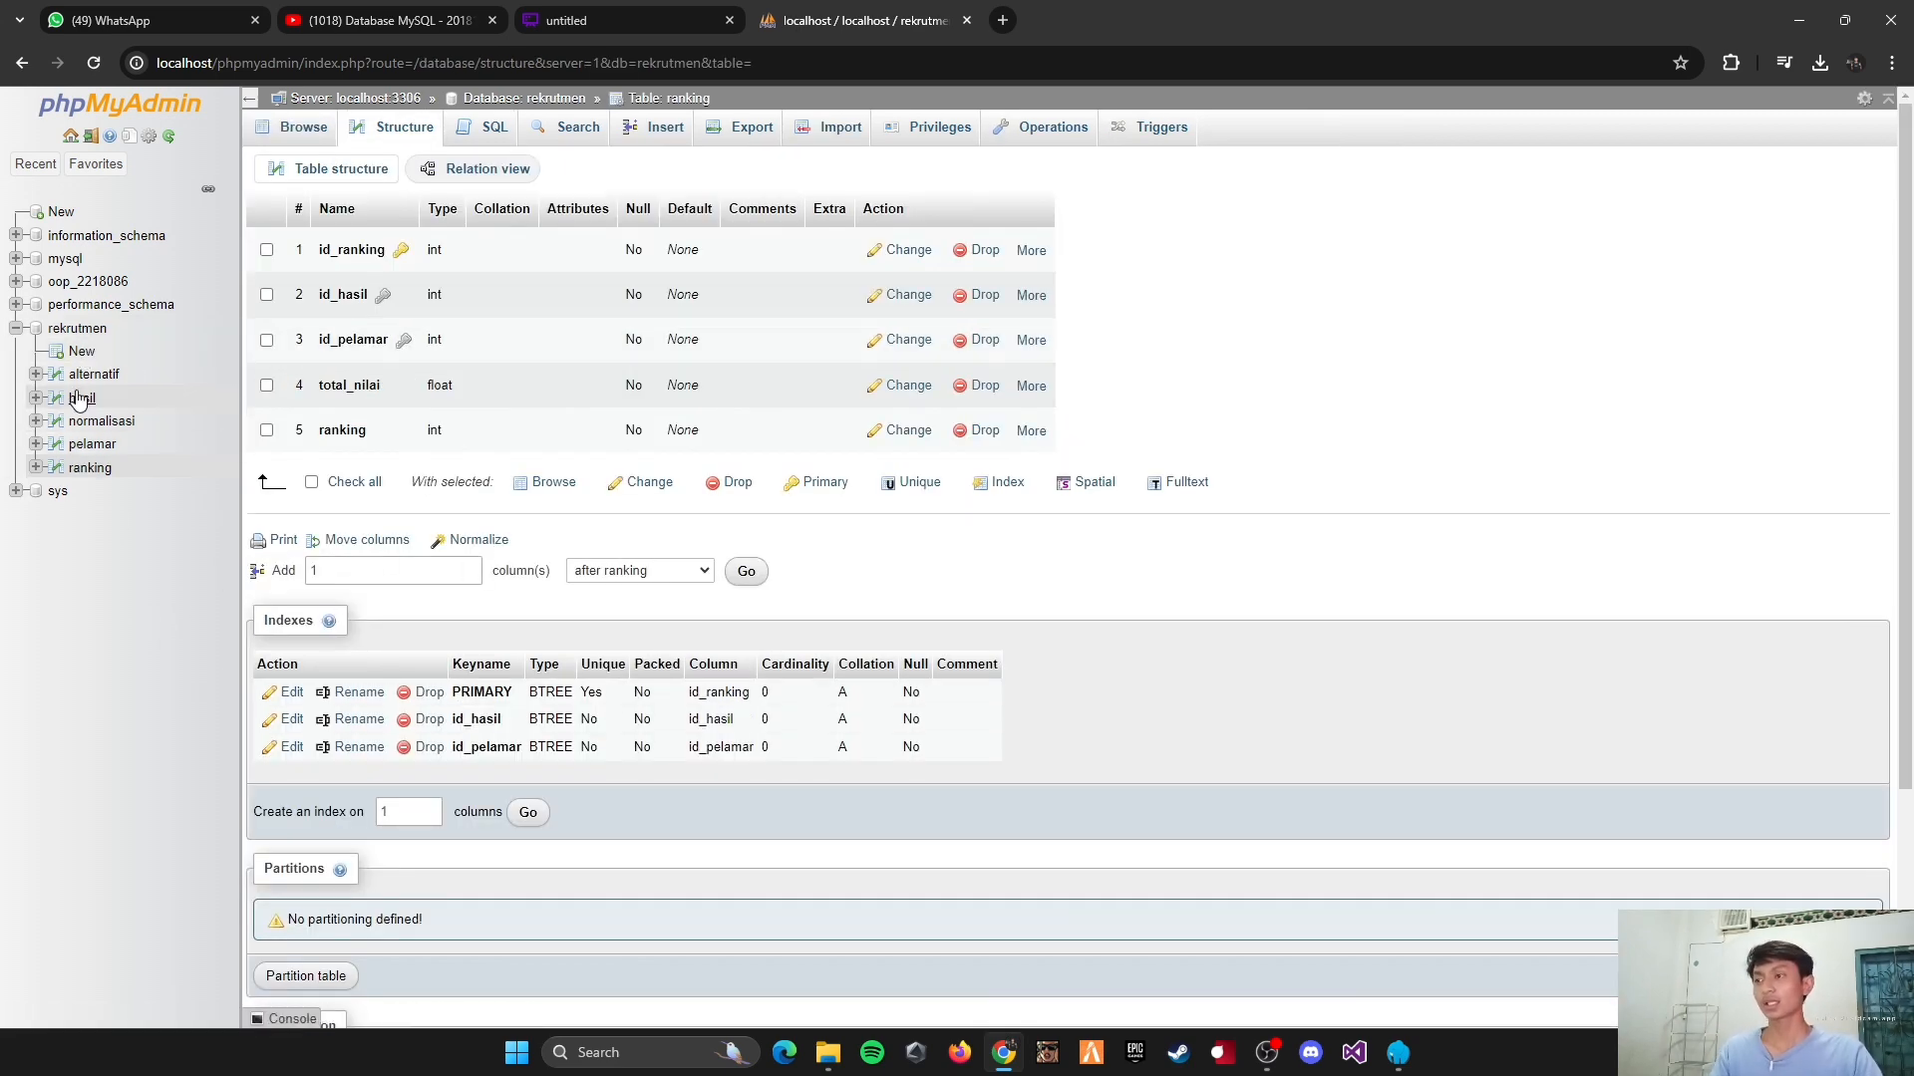
Step: Start a new table in the rekrutmen database, check the diagram for the remaining table, and name the new table kriteria
{"action": "left_click", "coordinate": [82, 352]}
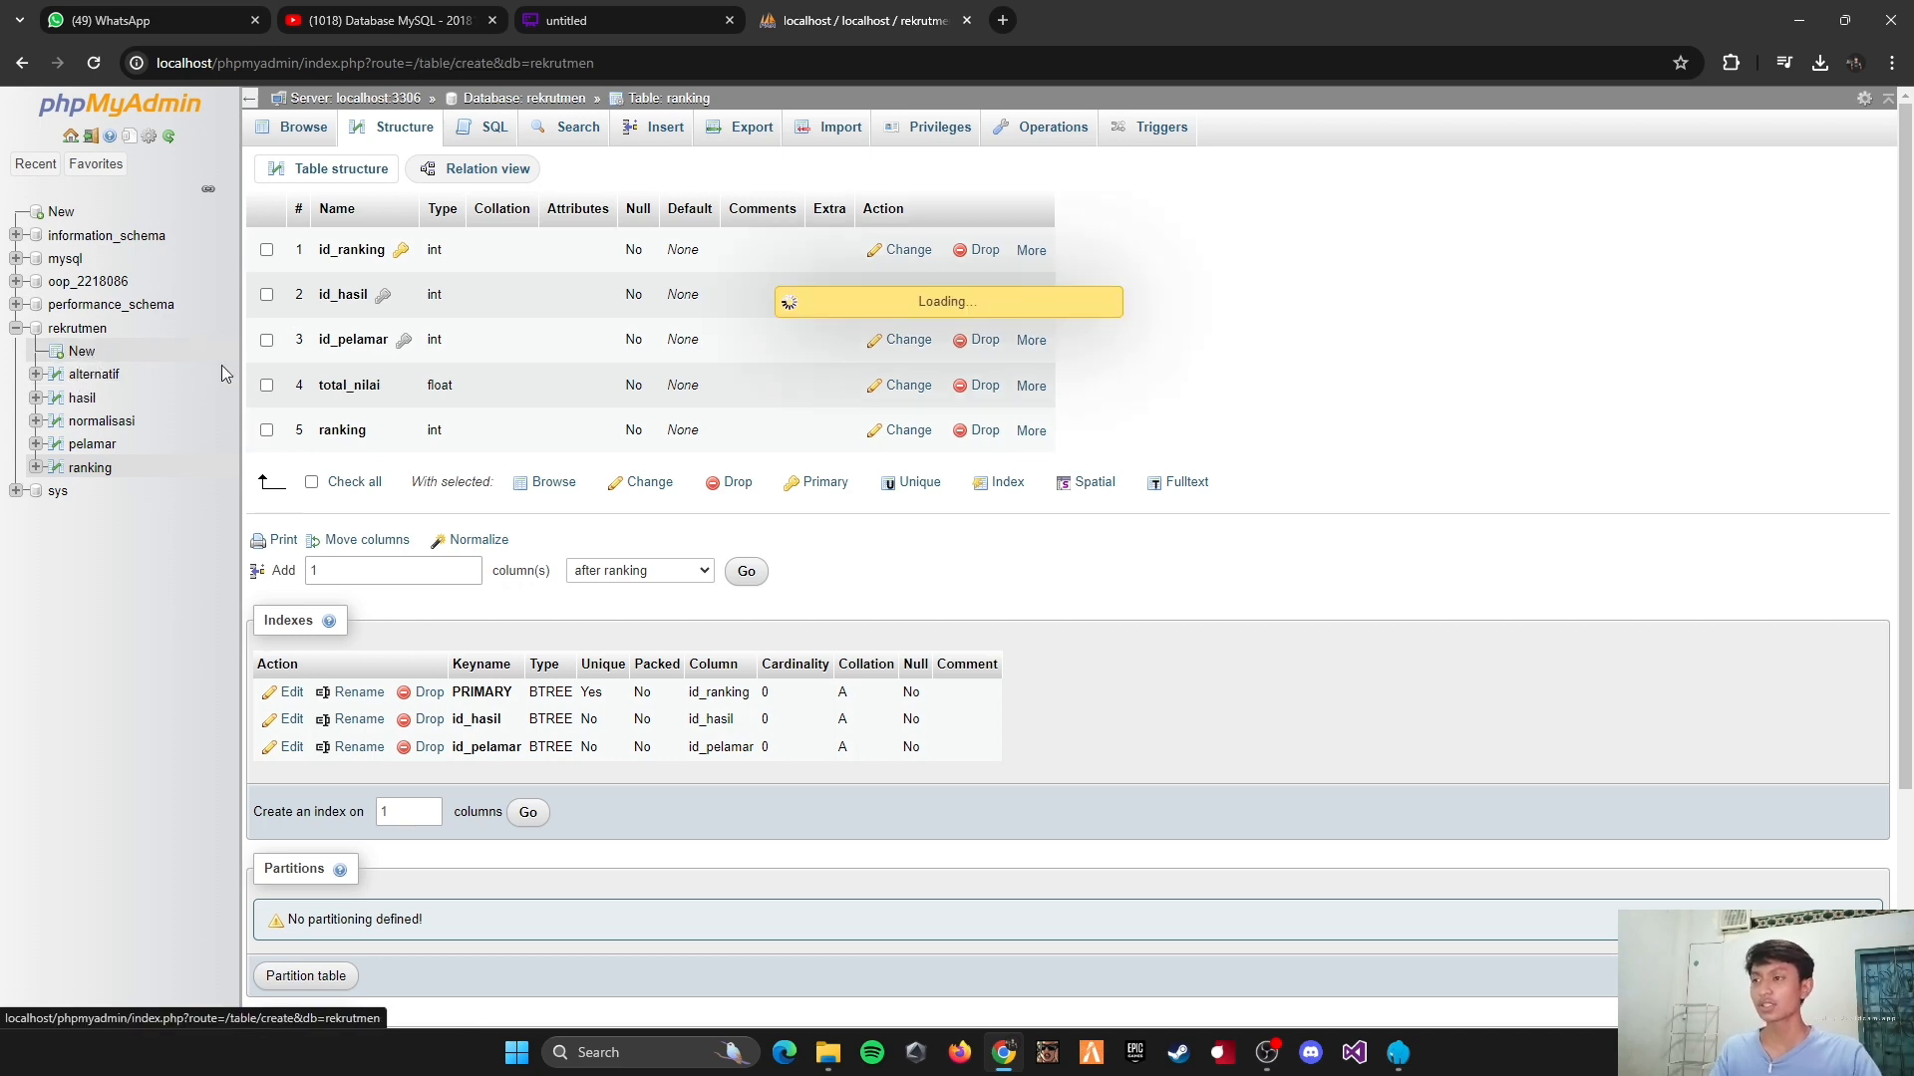
{"action": "key", "text": "ctrl+shift+Tab"}
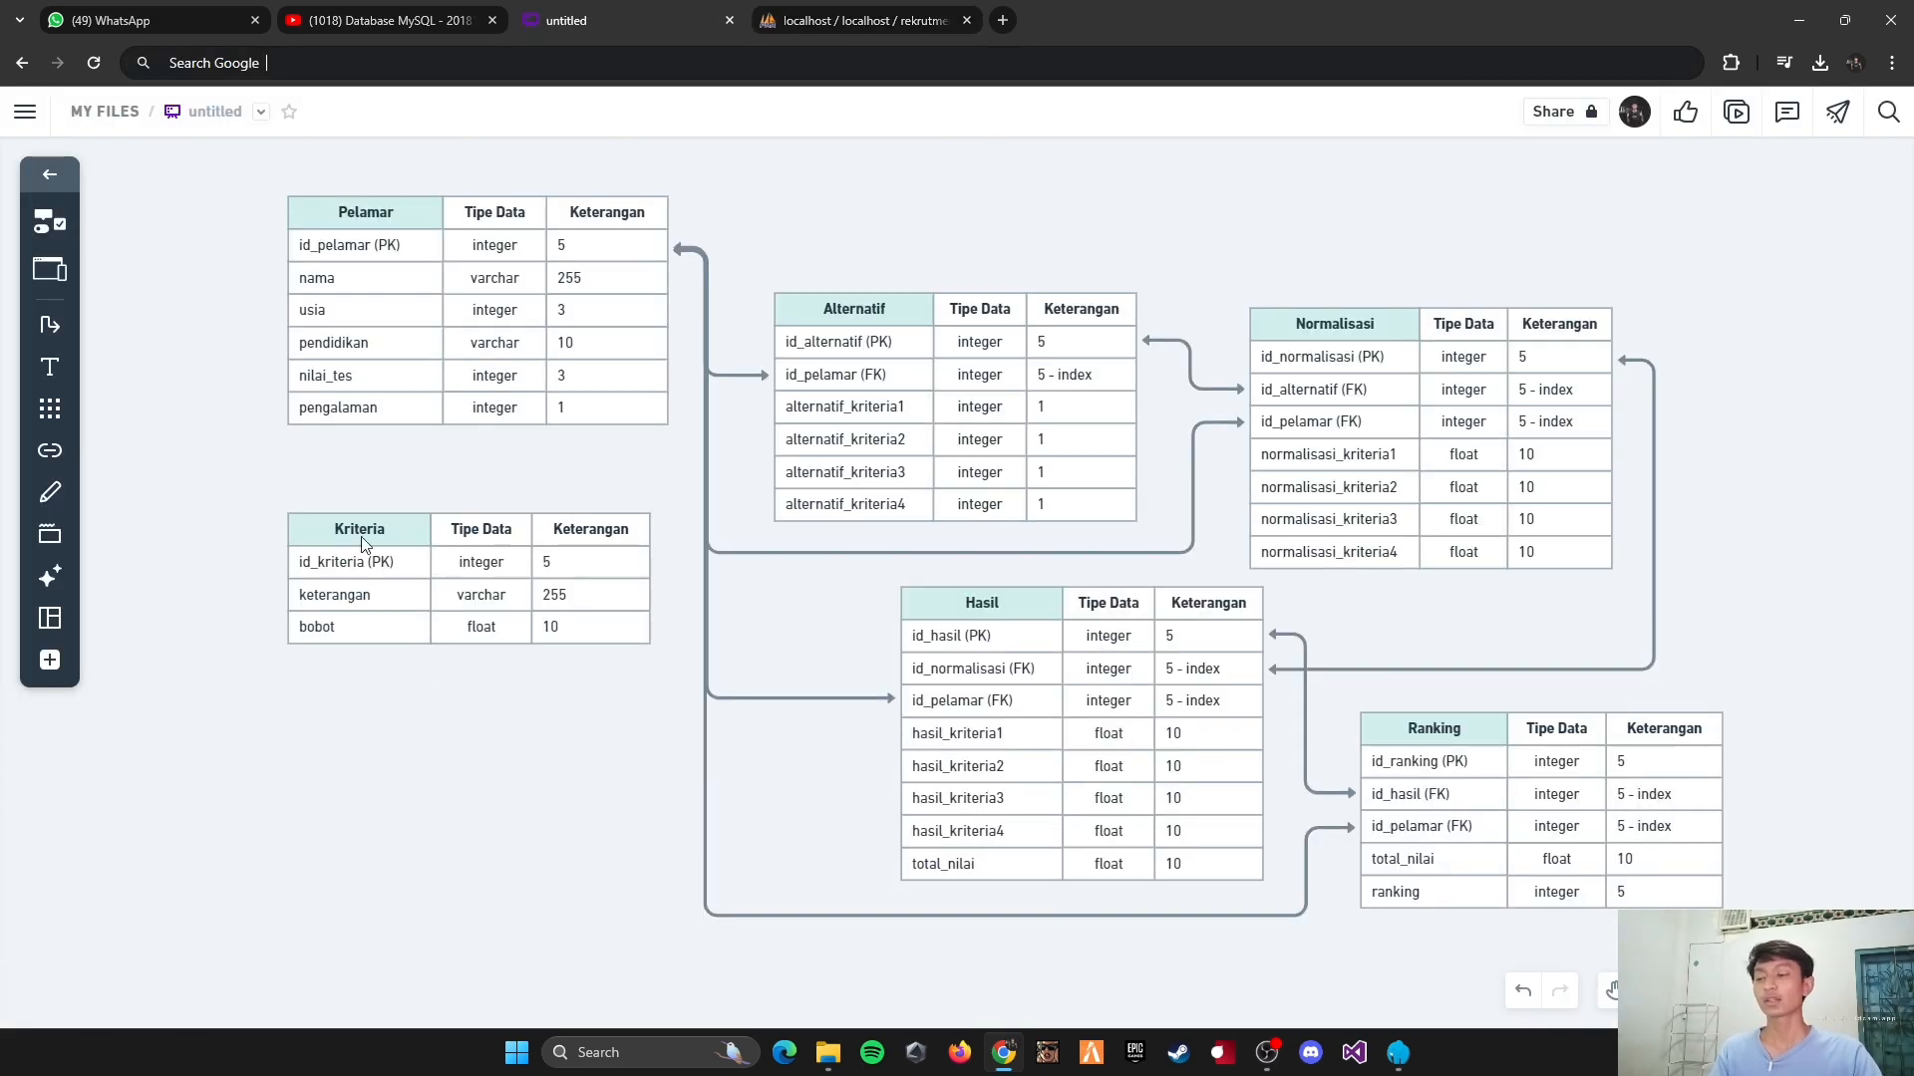
{"action": "left_click", "coordinate": [845, 8]}
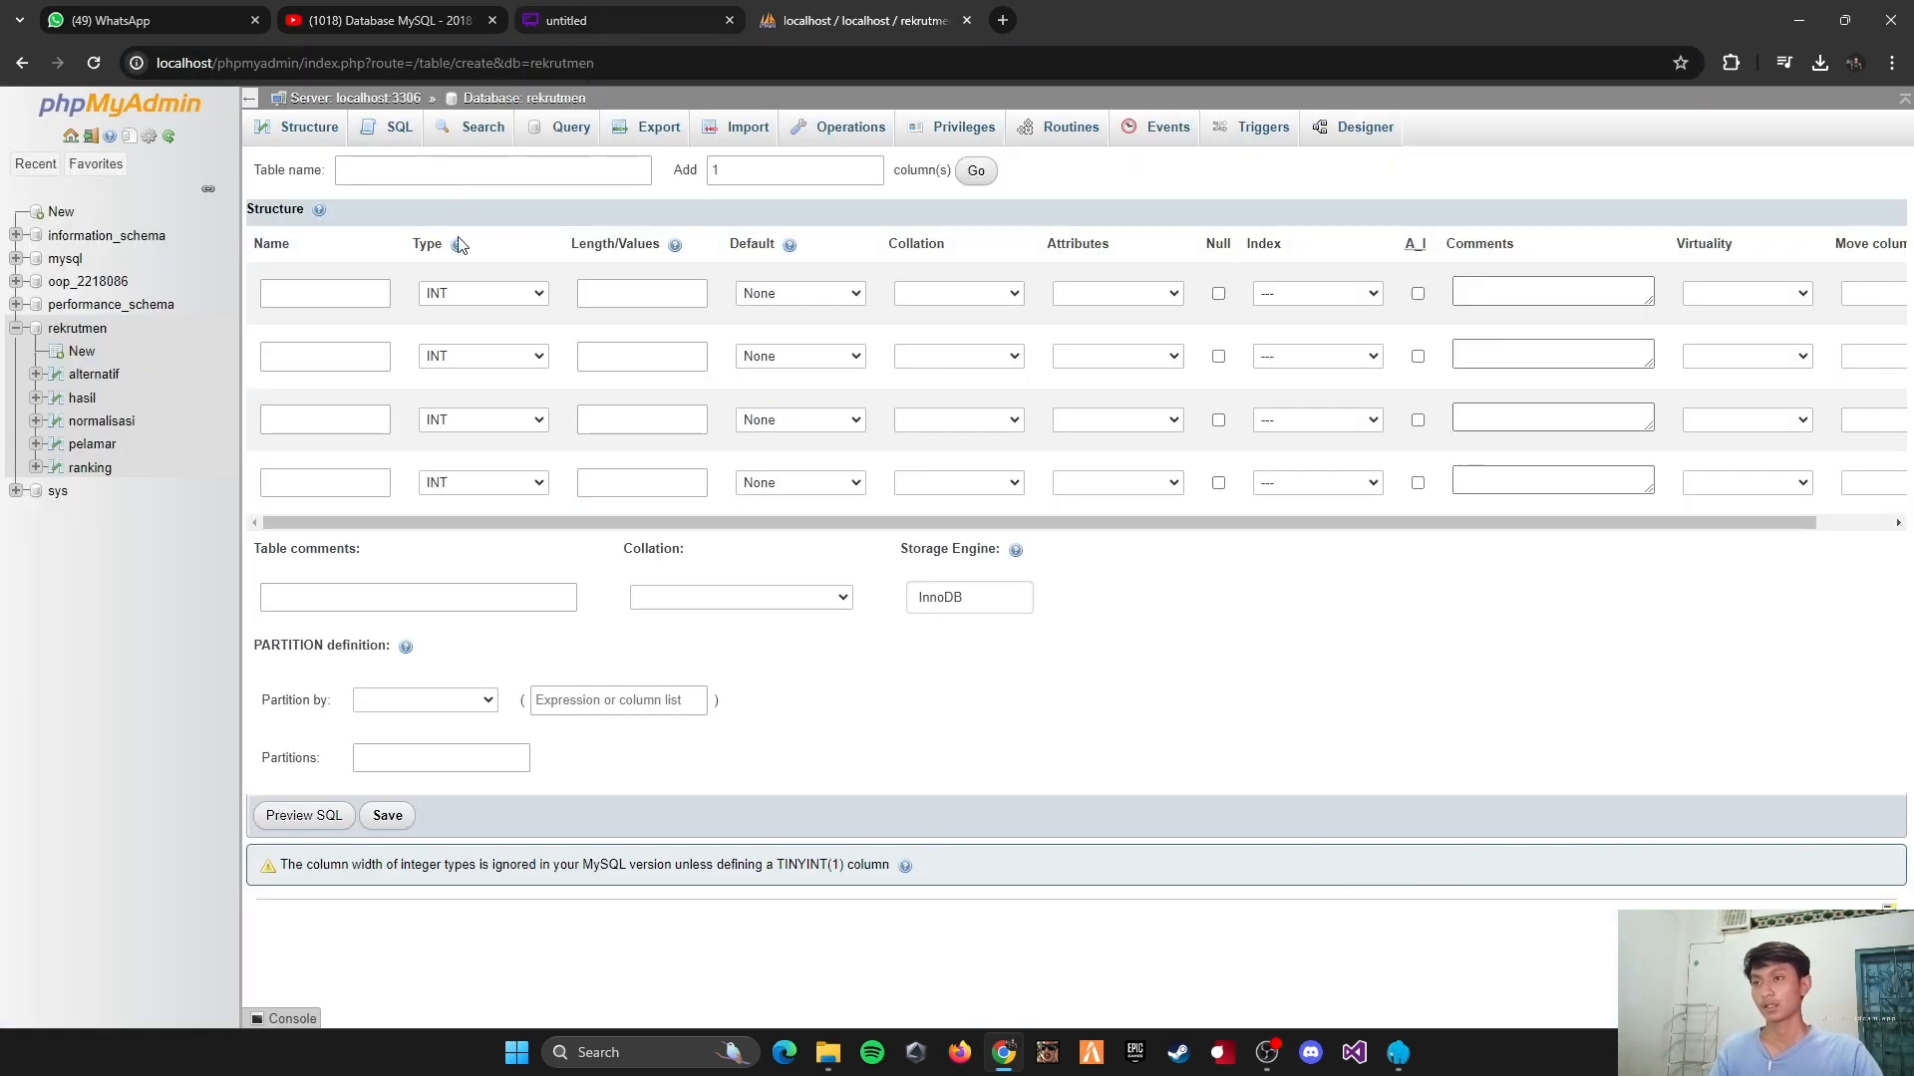
{"action": "left_click", "coordinate": [551, 173]}
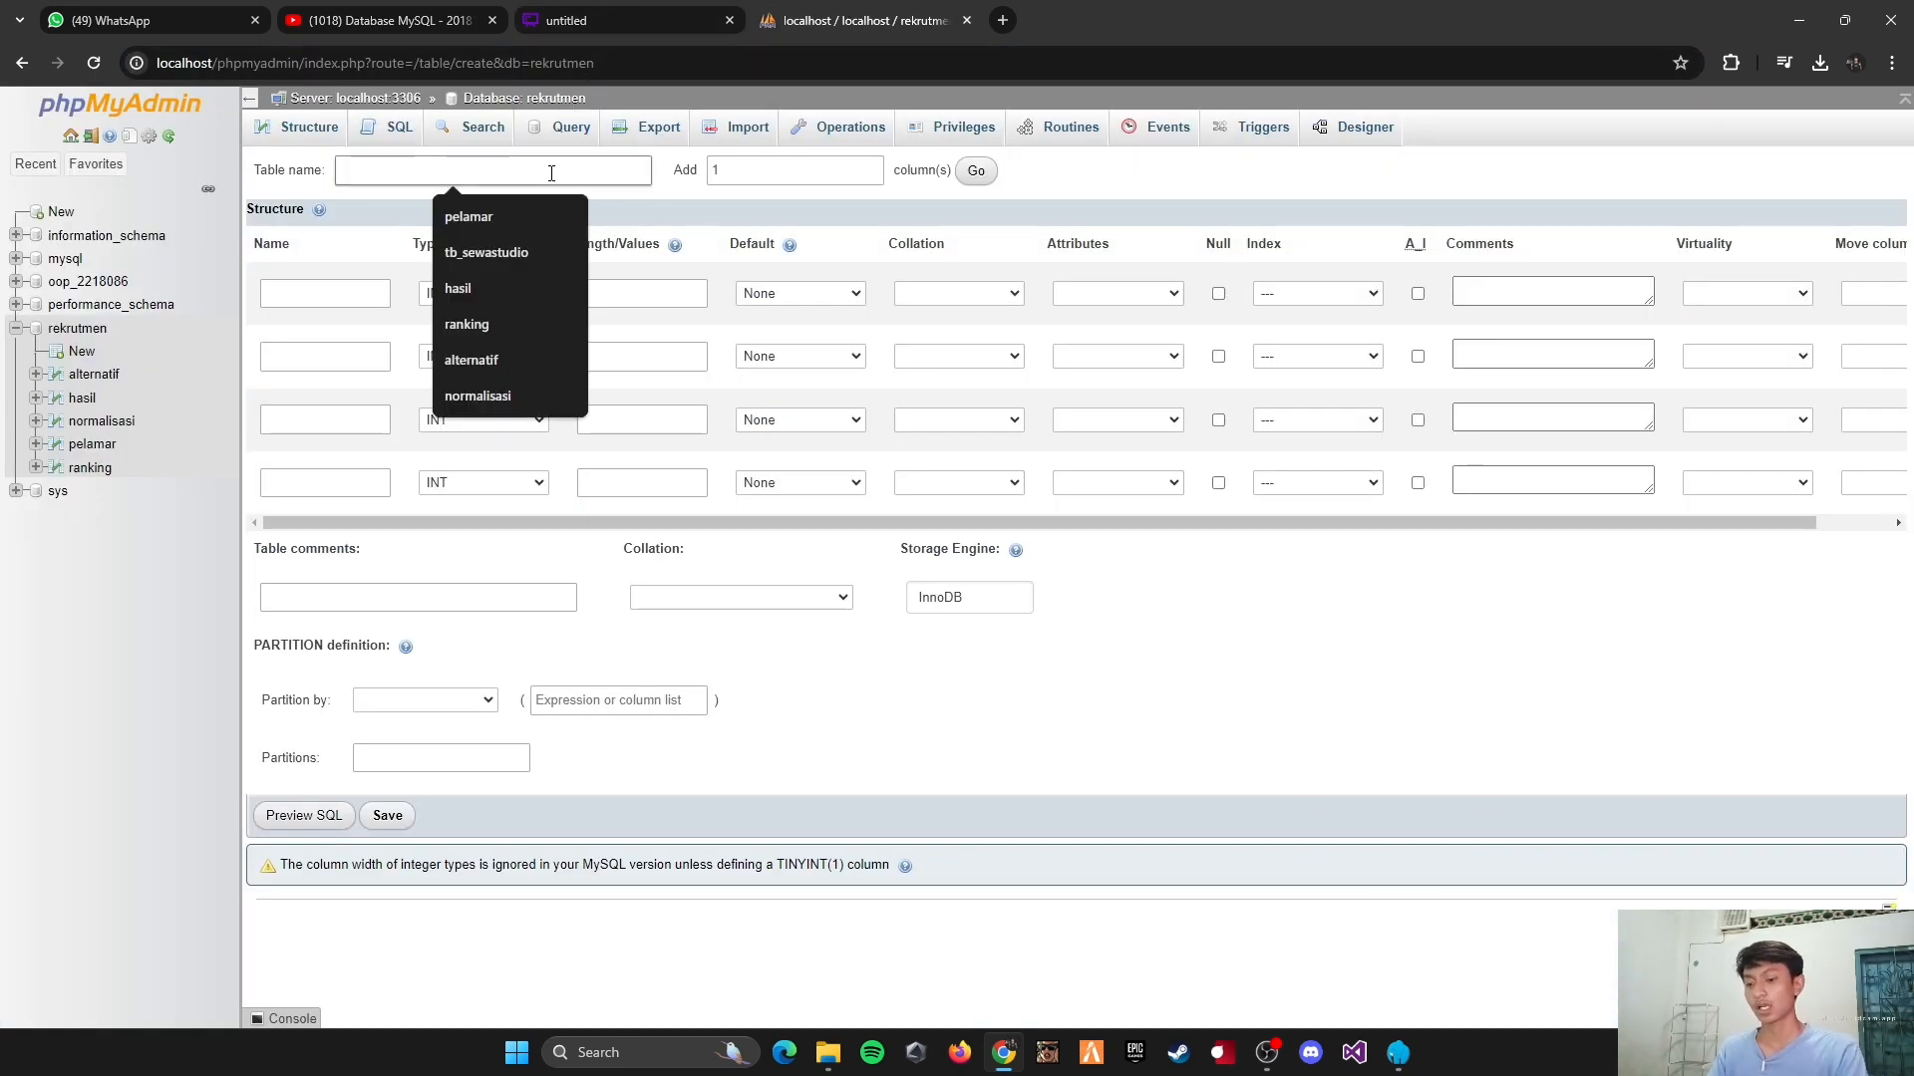
{"action": "type", "text": "krit"}
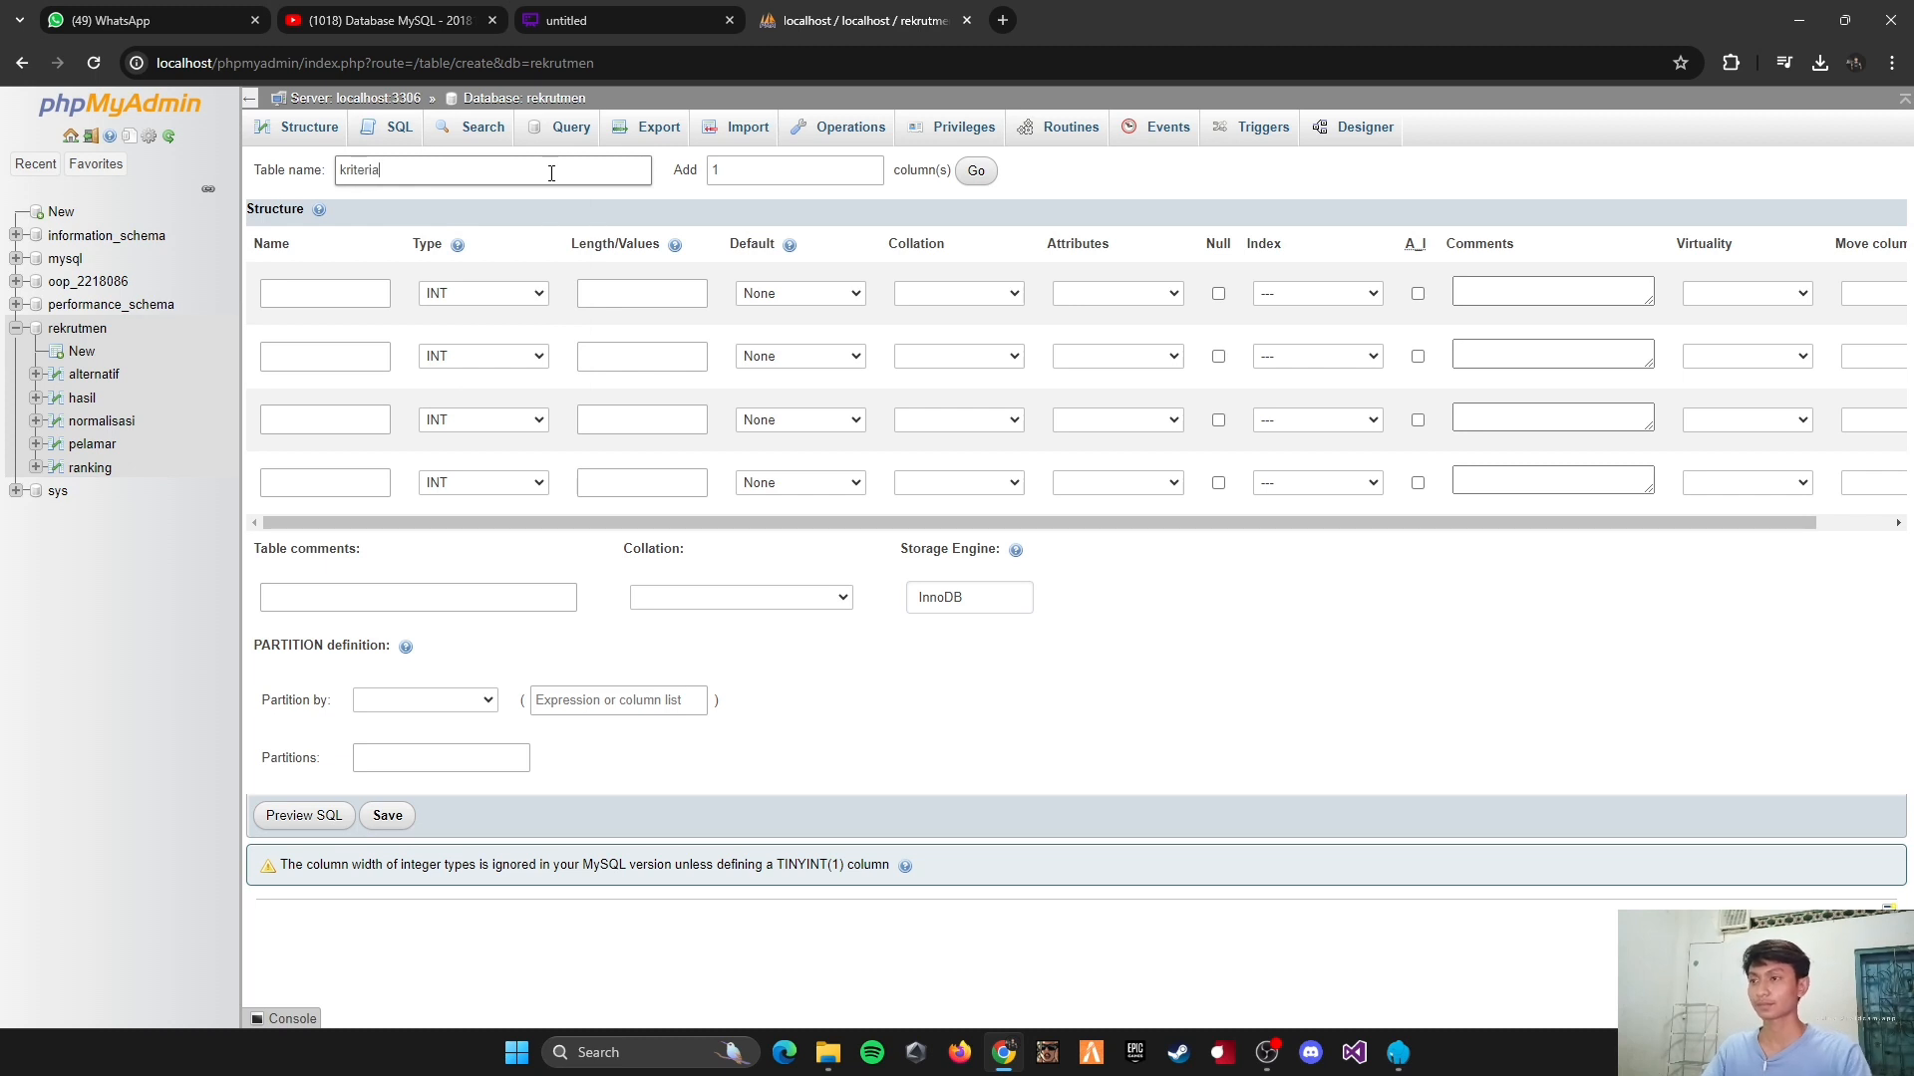
{"action": "type", "text": "eria"}
Step: Define the first column as id_kriteria, type INT, with length 5, and make it the PRIMARY key
{"action": "left_click", "coordinate": [336, 289]}
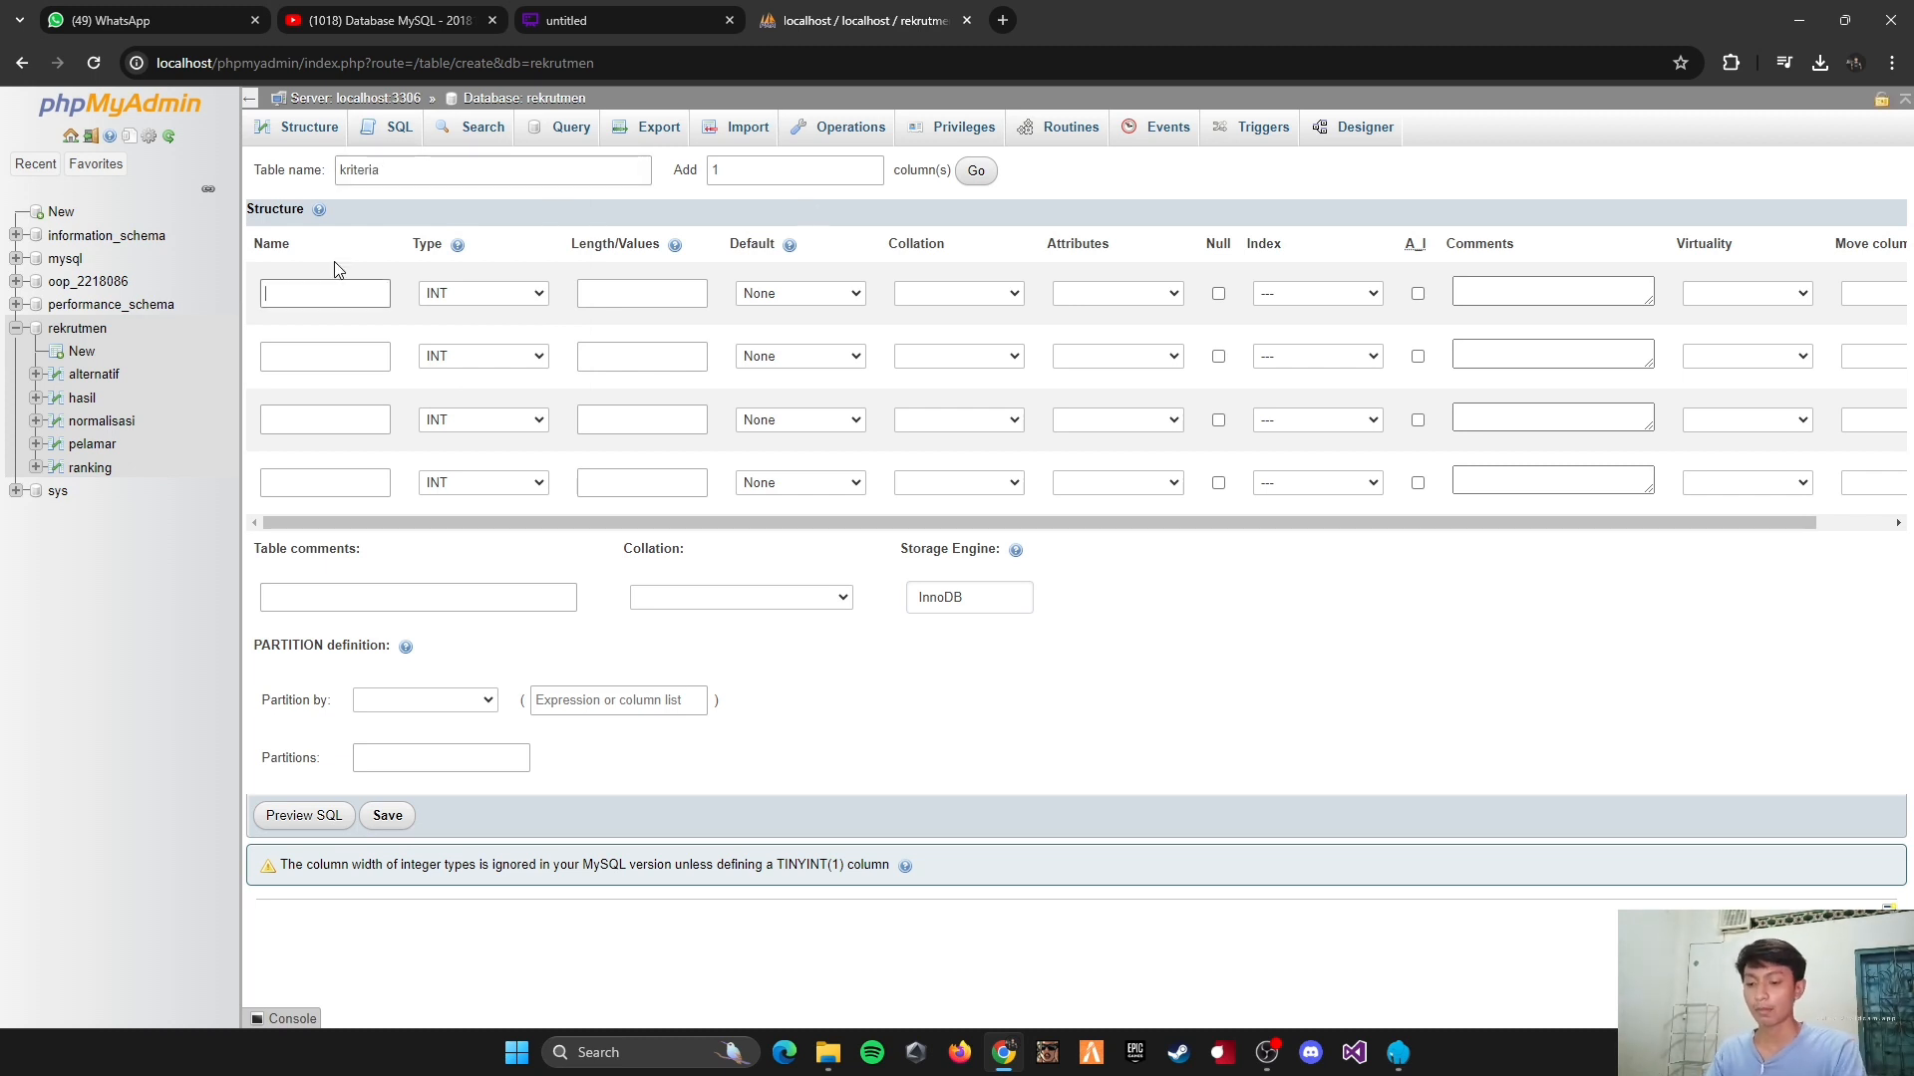
{"action": "type", "text": "id_kriteria"}
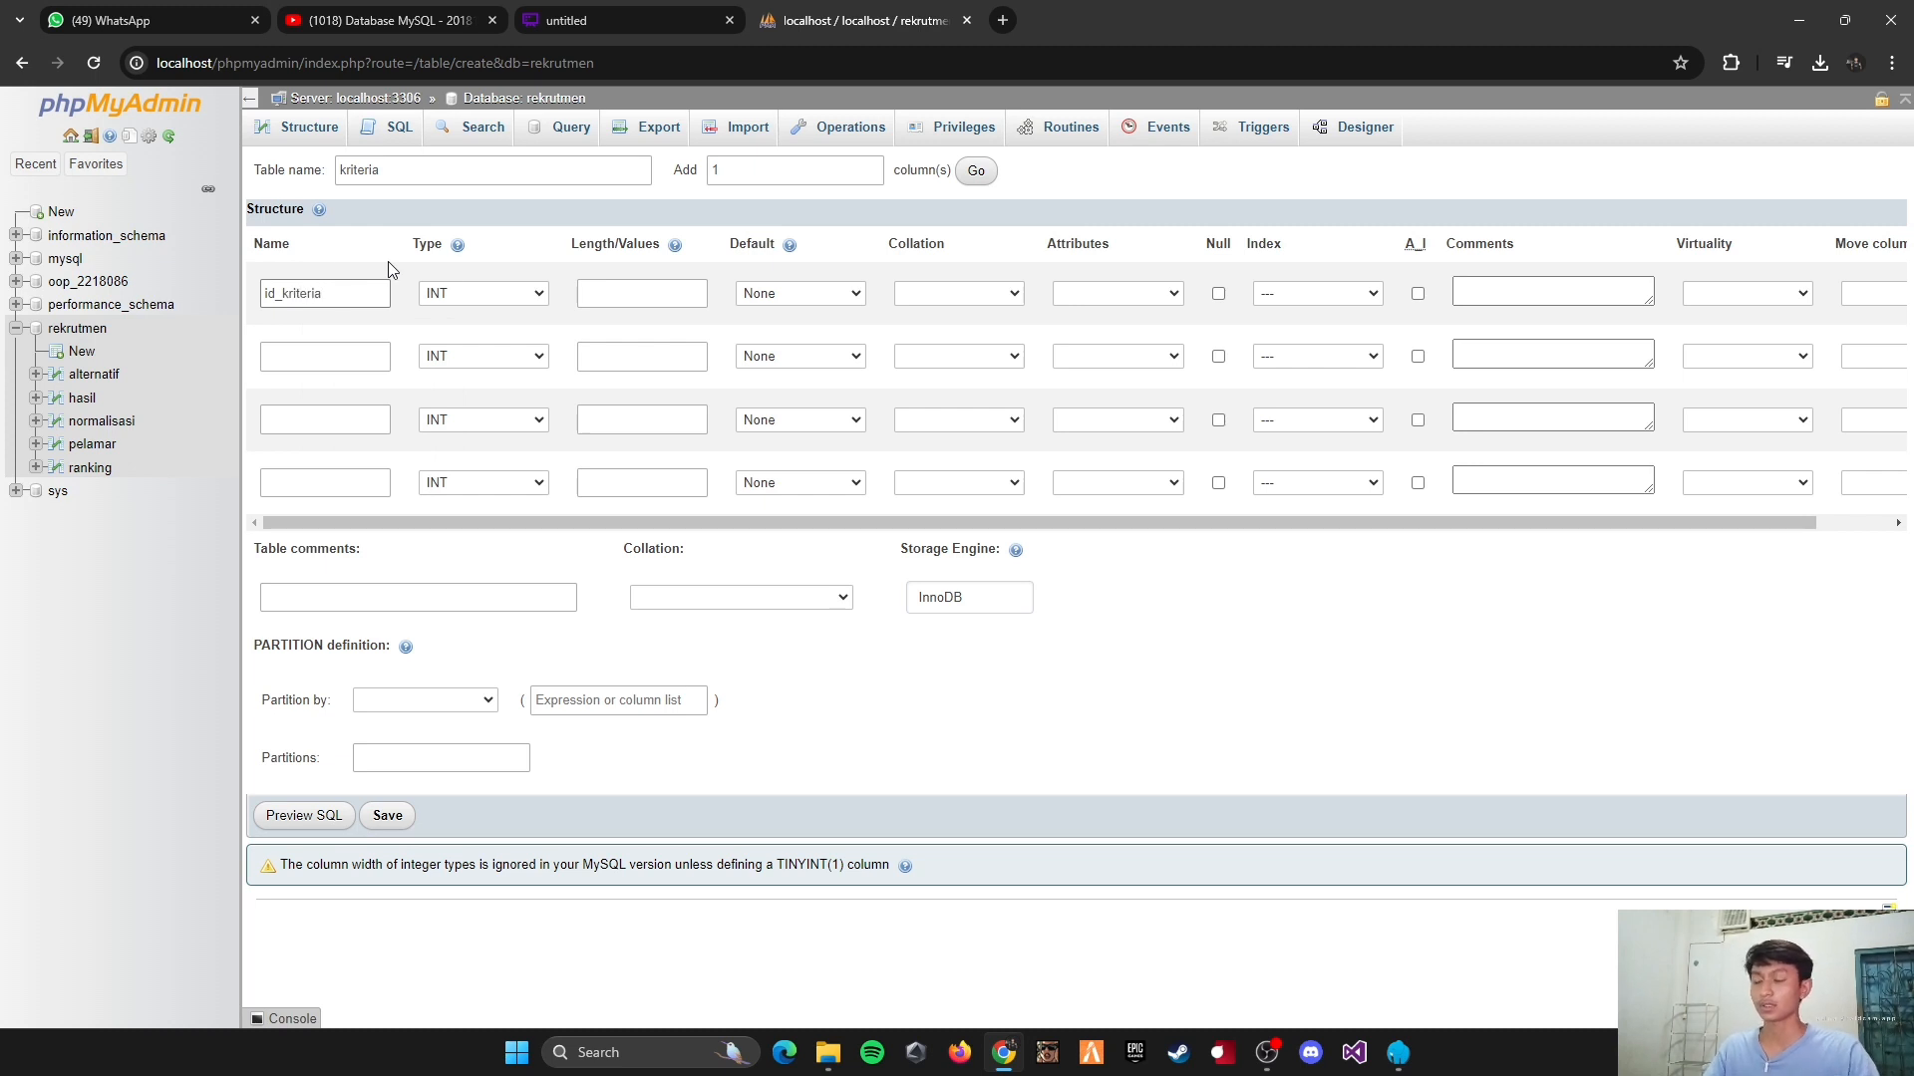
{"action": "left_click", "coordinate": [627, 297]}
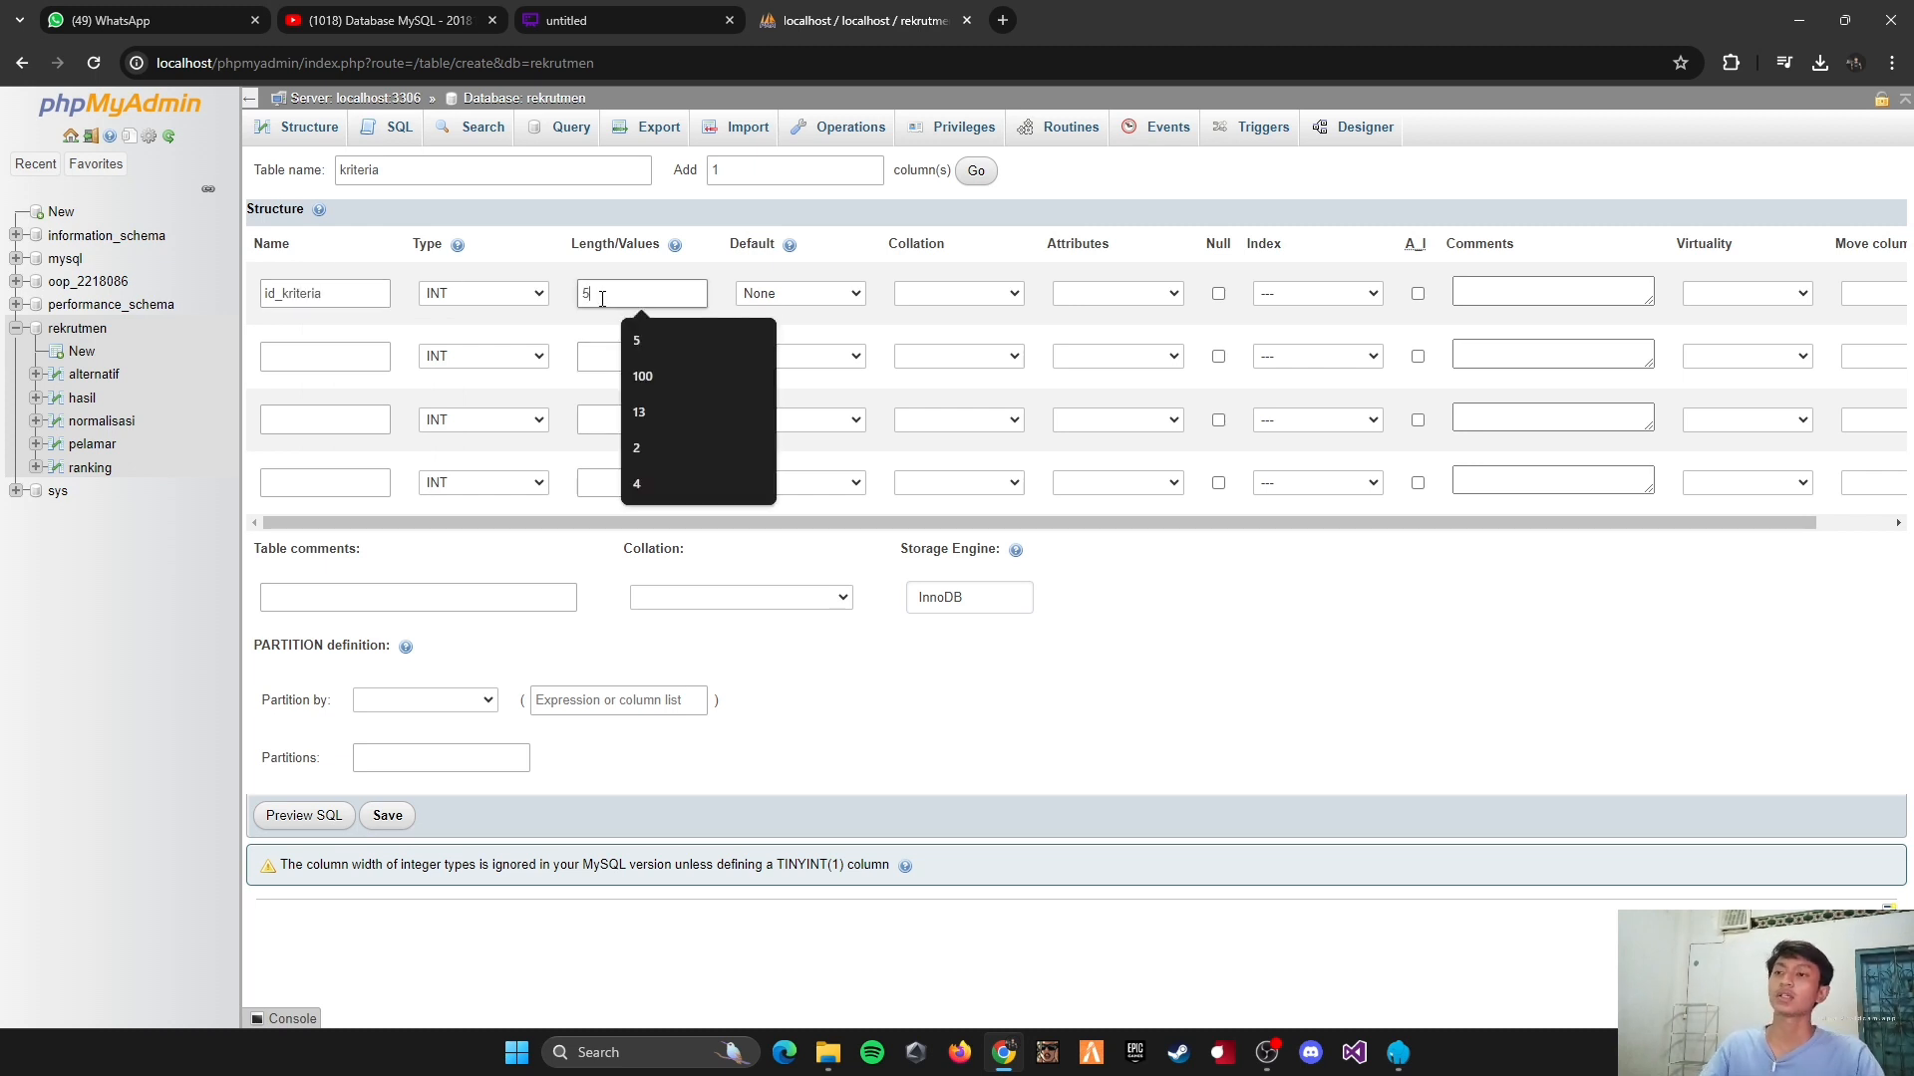
{"action": "left_click", "coordinate": [1348, 293]}
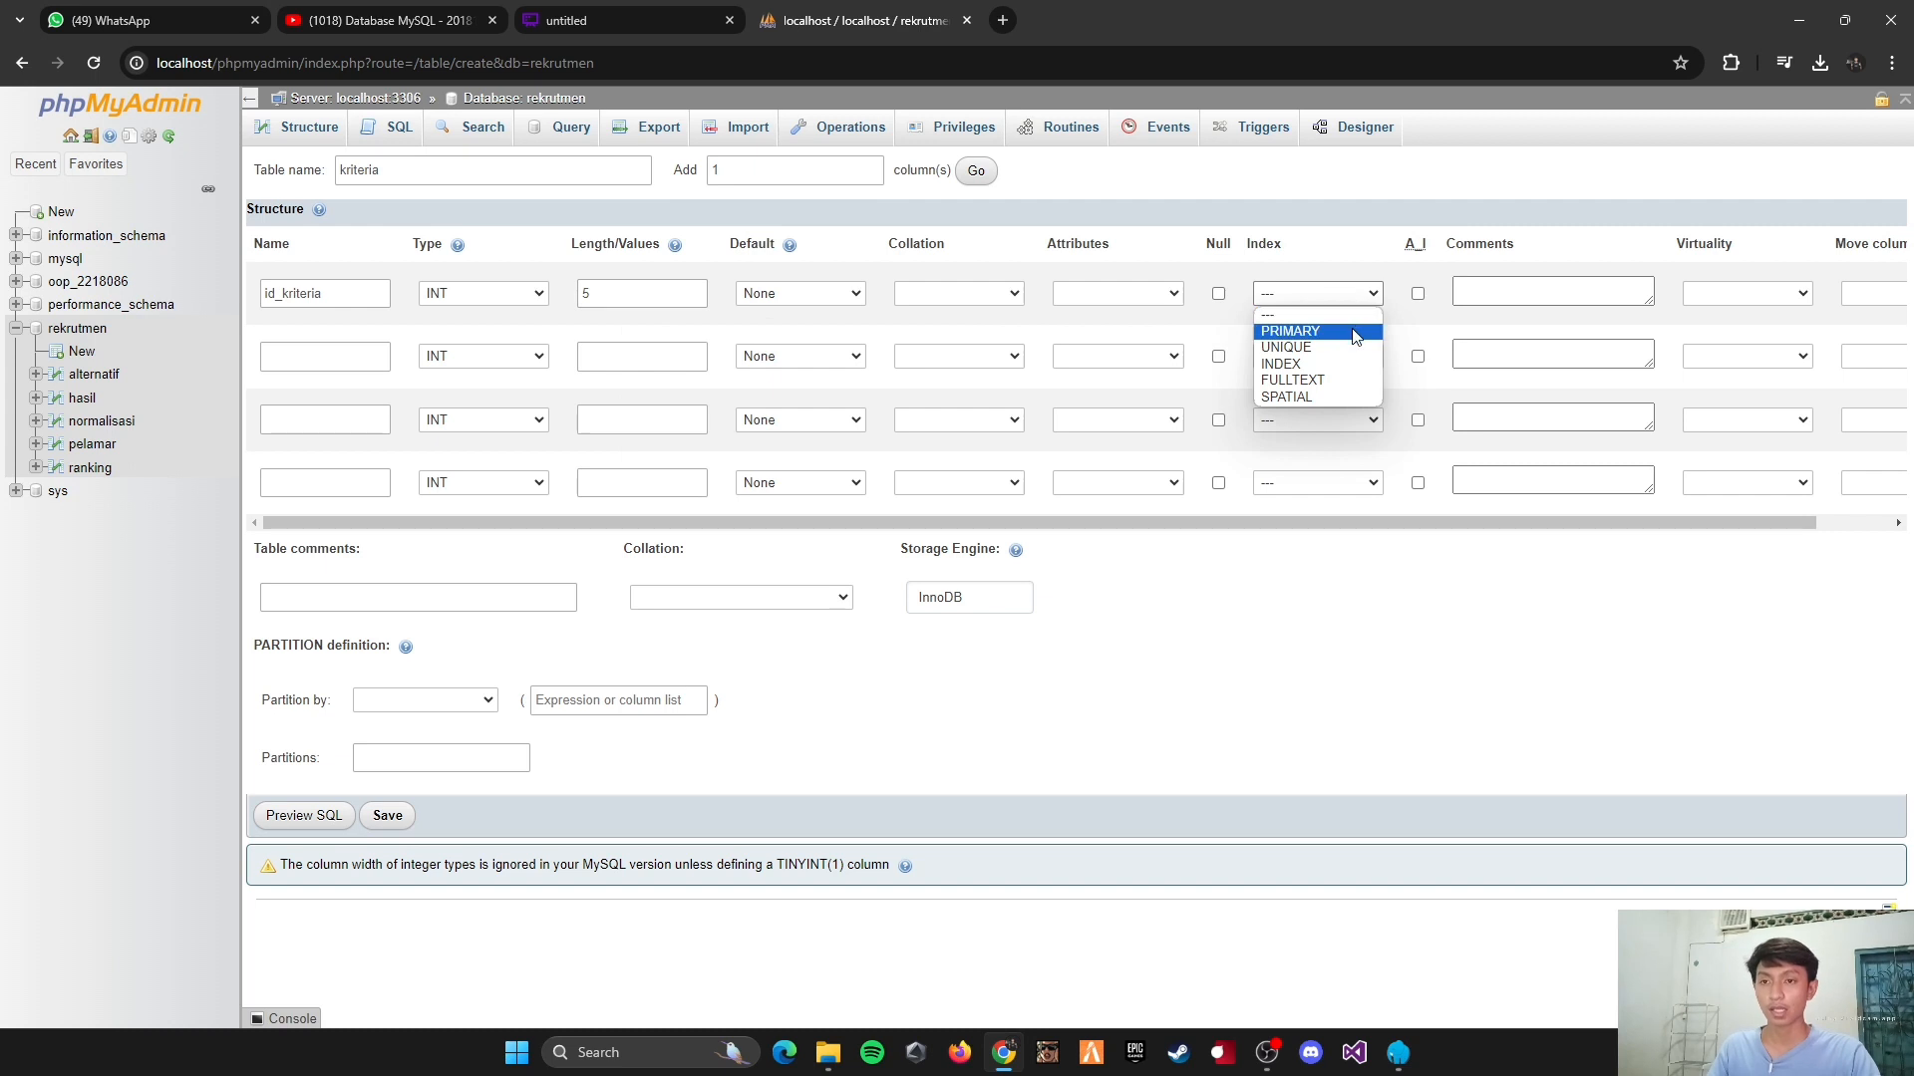
{"action": "left_click", "coordinate": [1353, 332]}
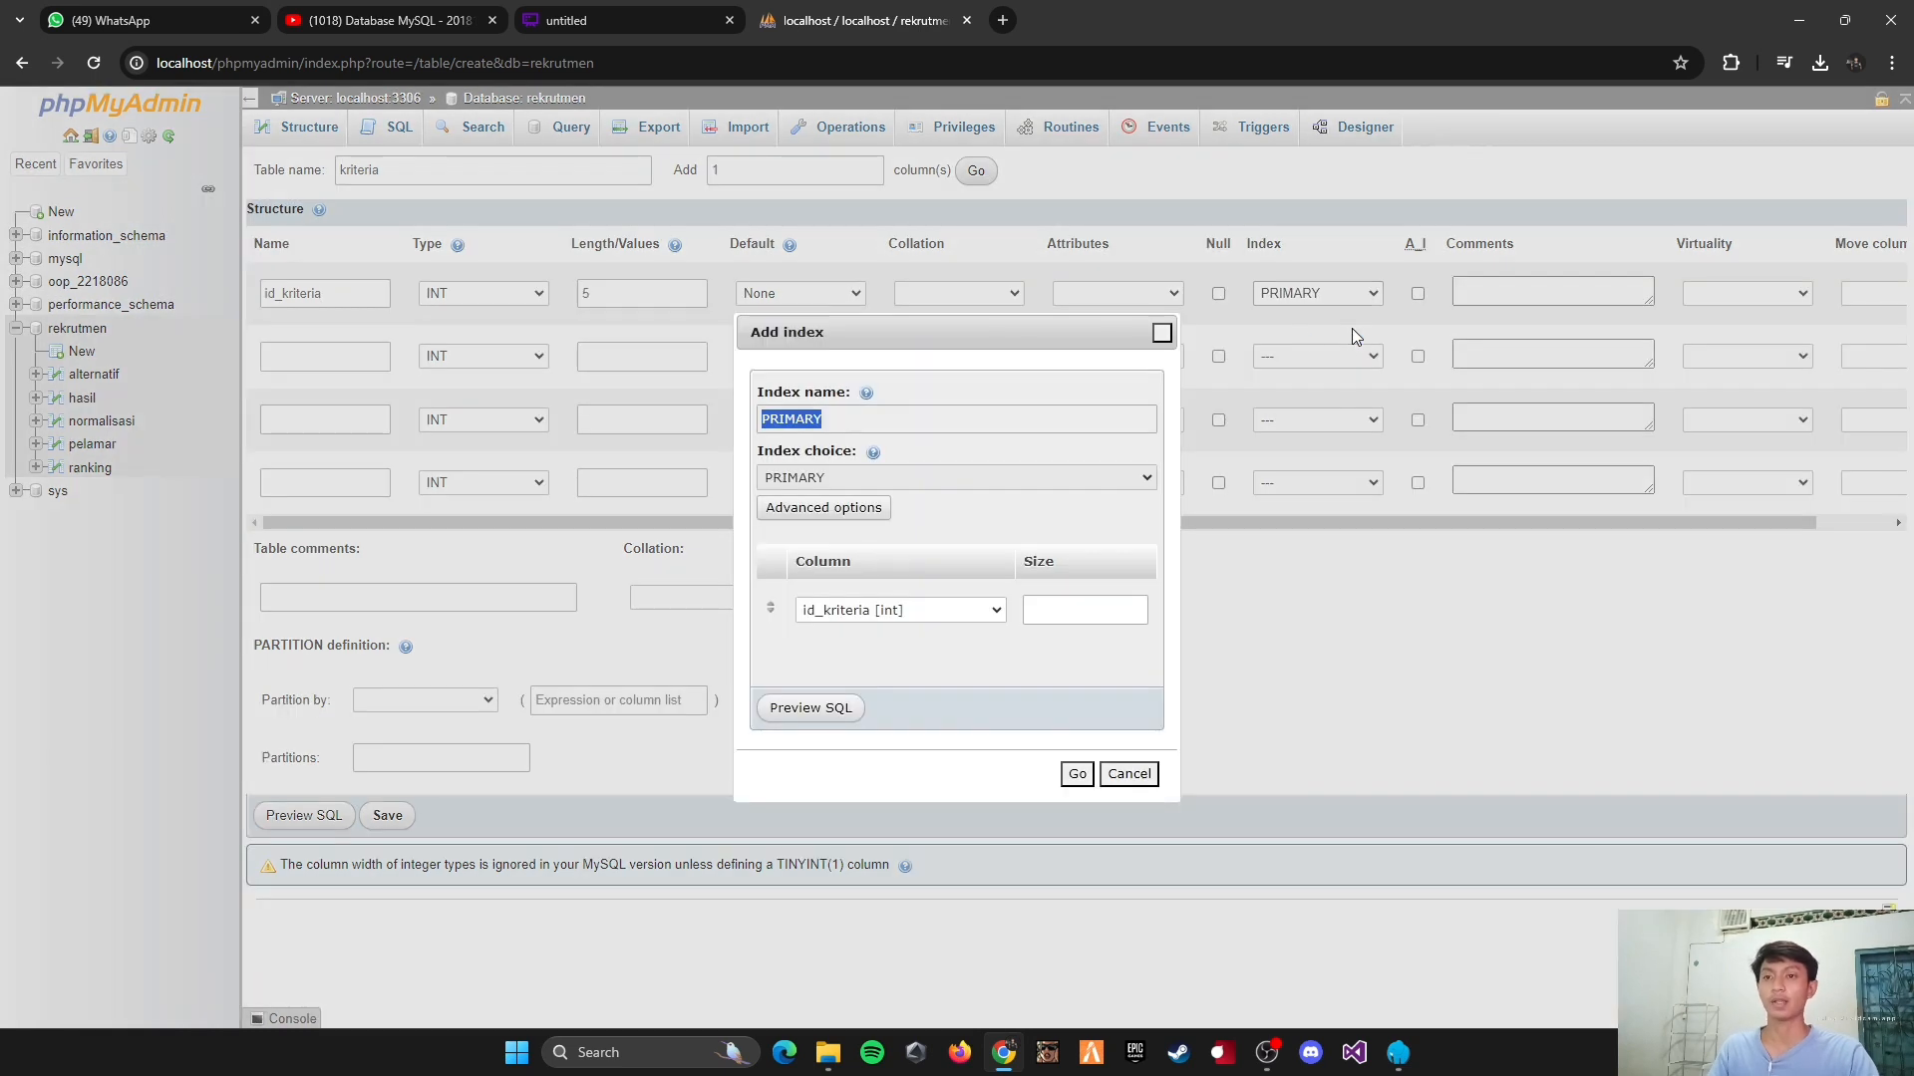
{"action": "left_click", "coordinate": [1083, 775]}
Step: Define the second column as keterangan, type VARCHAR, with length 255
{"action": "left_click", "coordinate": [320, 361]}
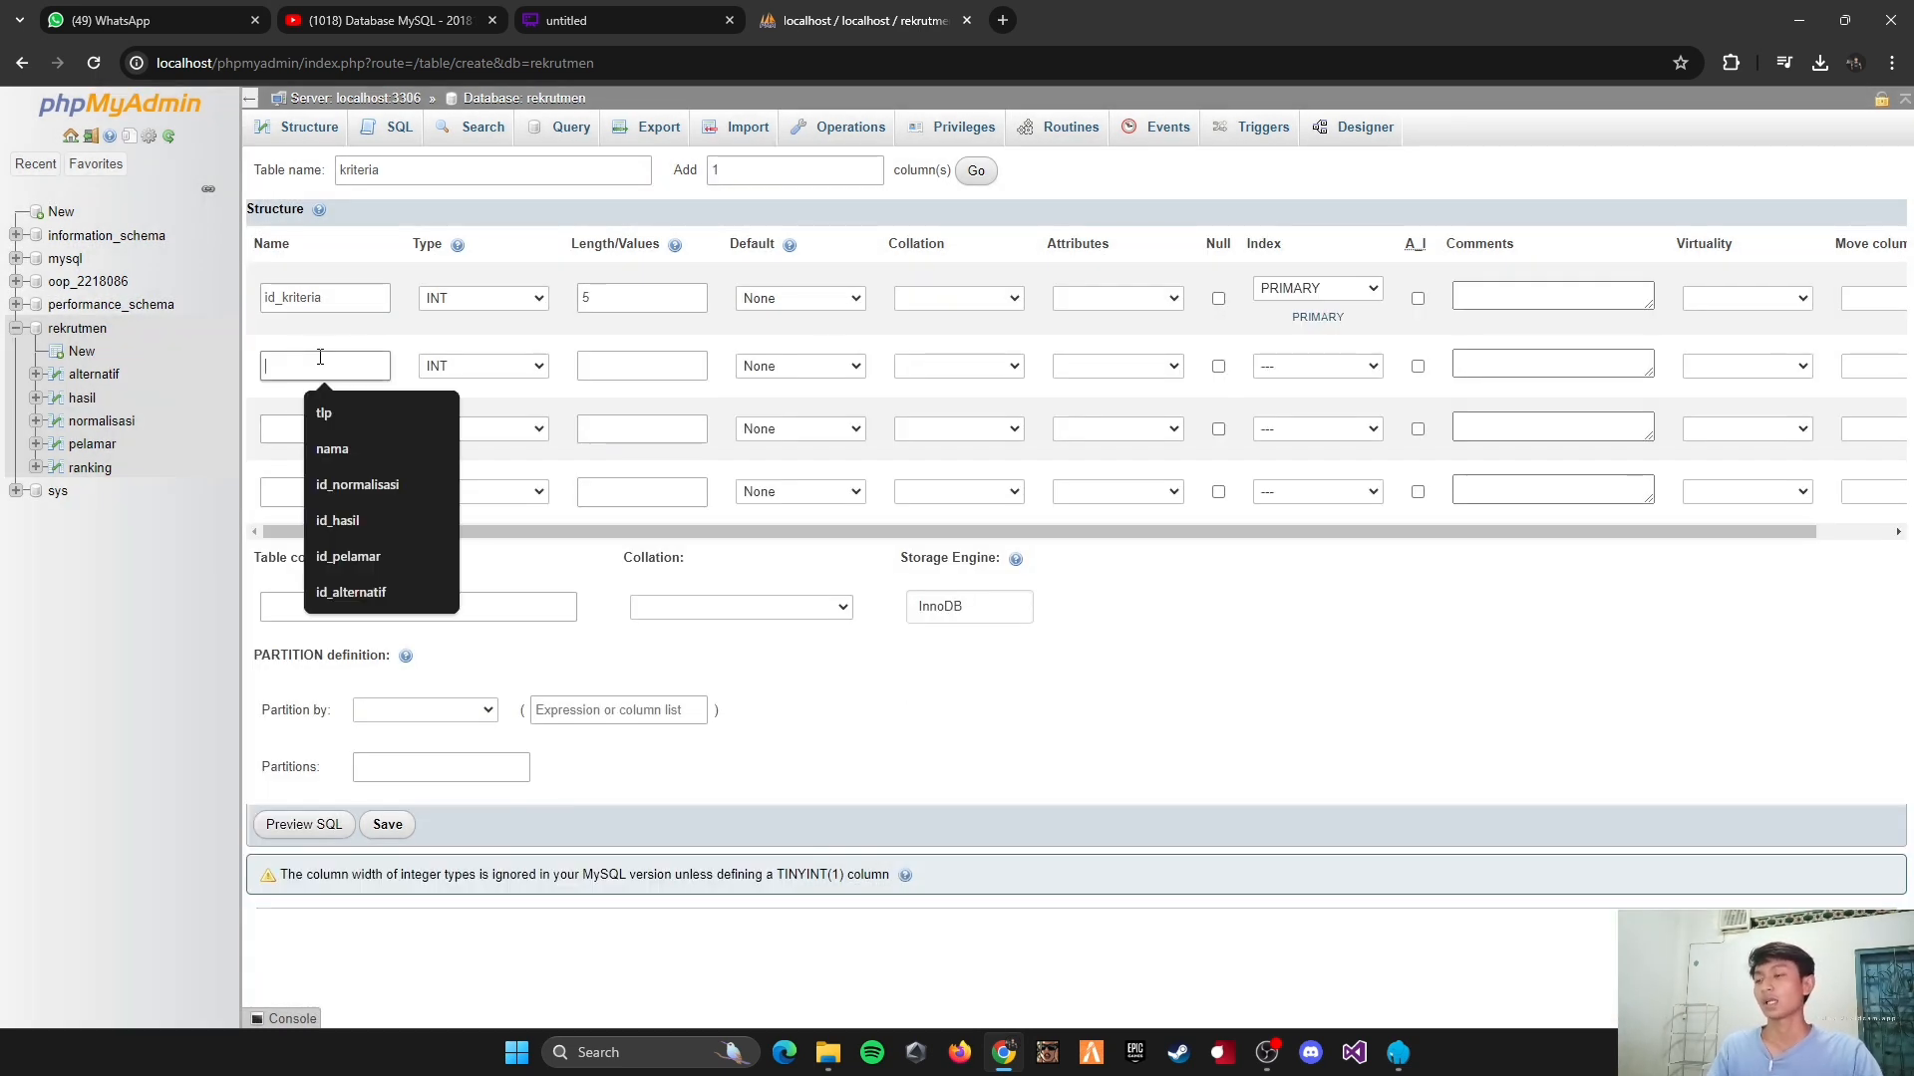
{"action": "type", "text": "keterangan"}
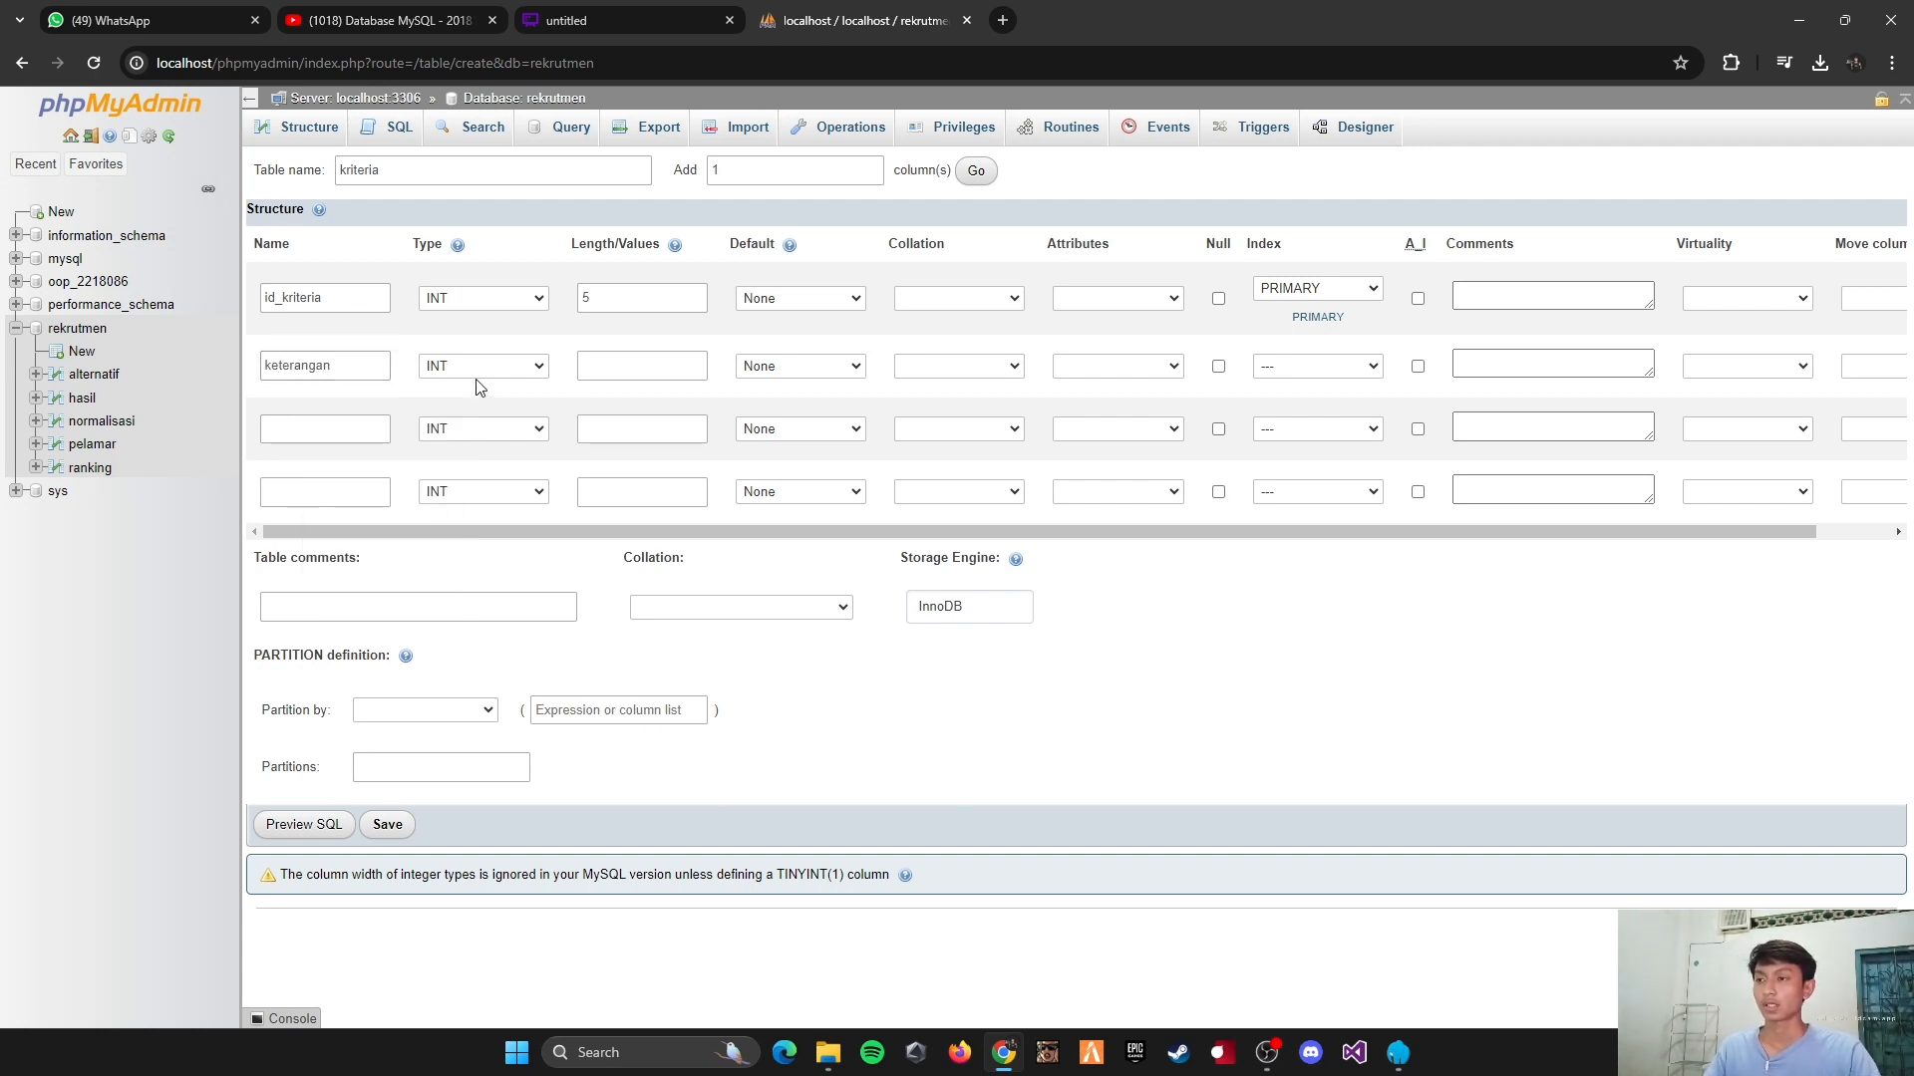
{"action": "left_click", "coordinate": [475, 370]}
{"action": "left_click", "coordinate": [483, 408]}
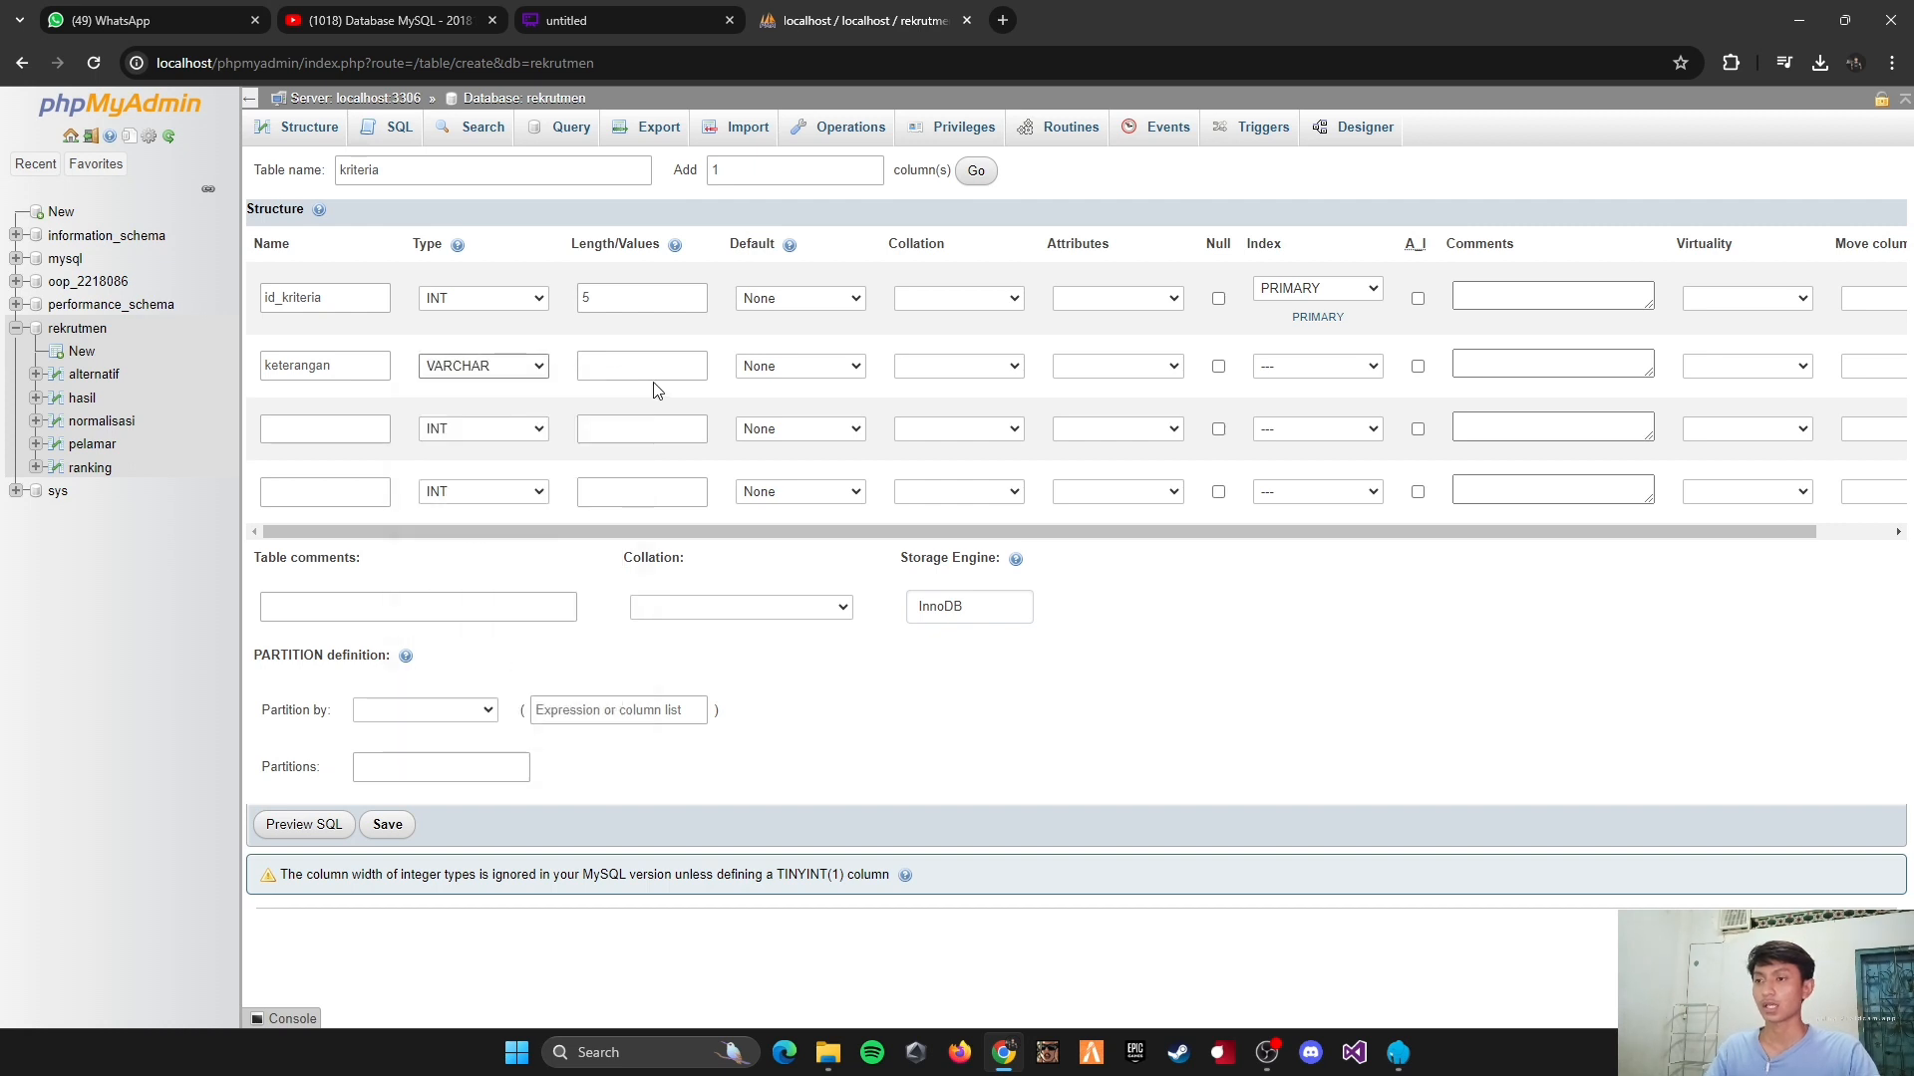
{"action": "left_click", "coordinate": [655, 367]}
{"action": "type", "text": "255"}
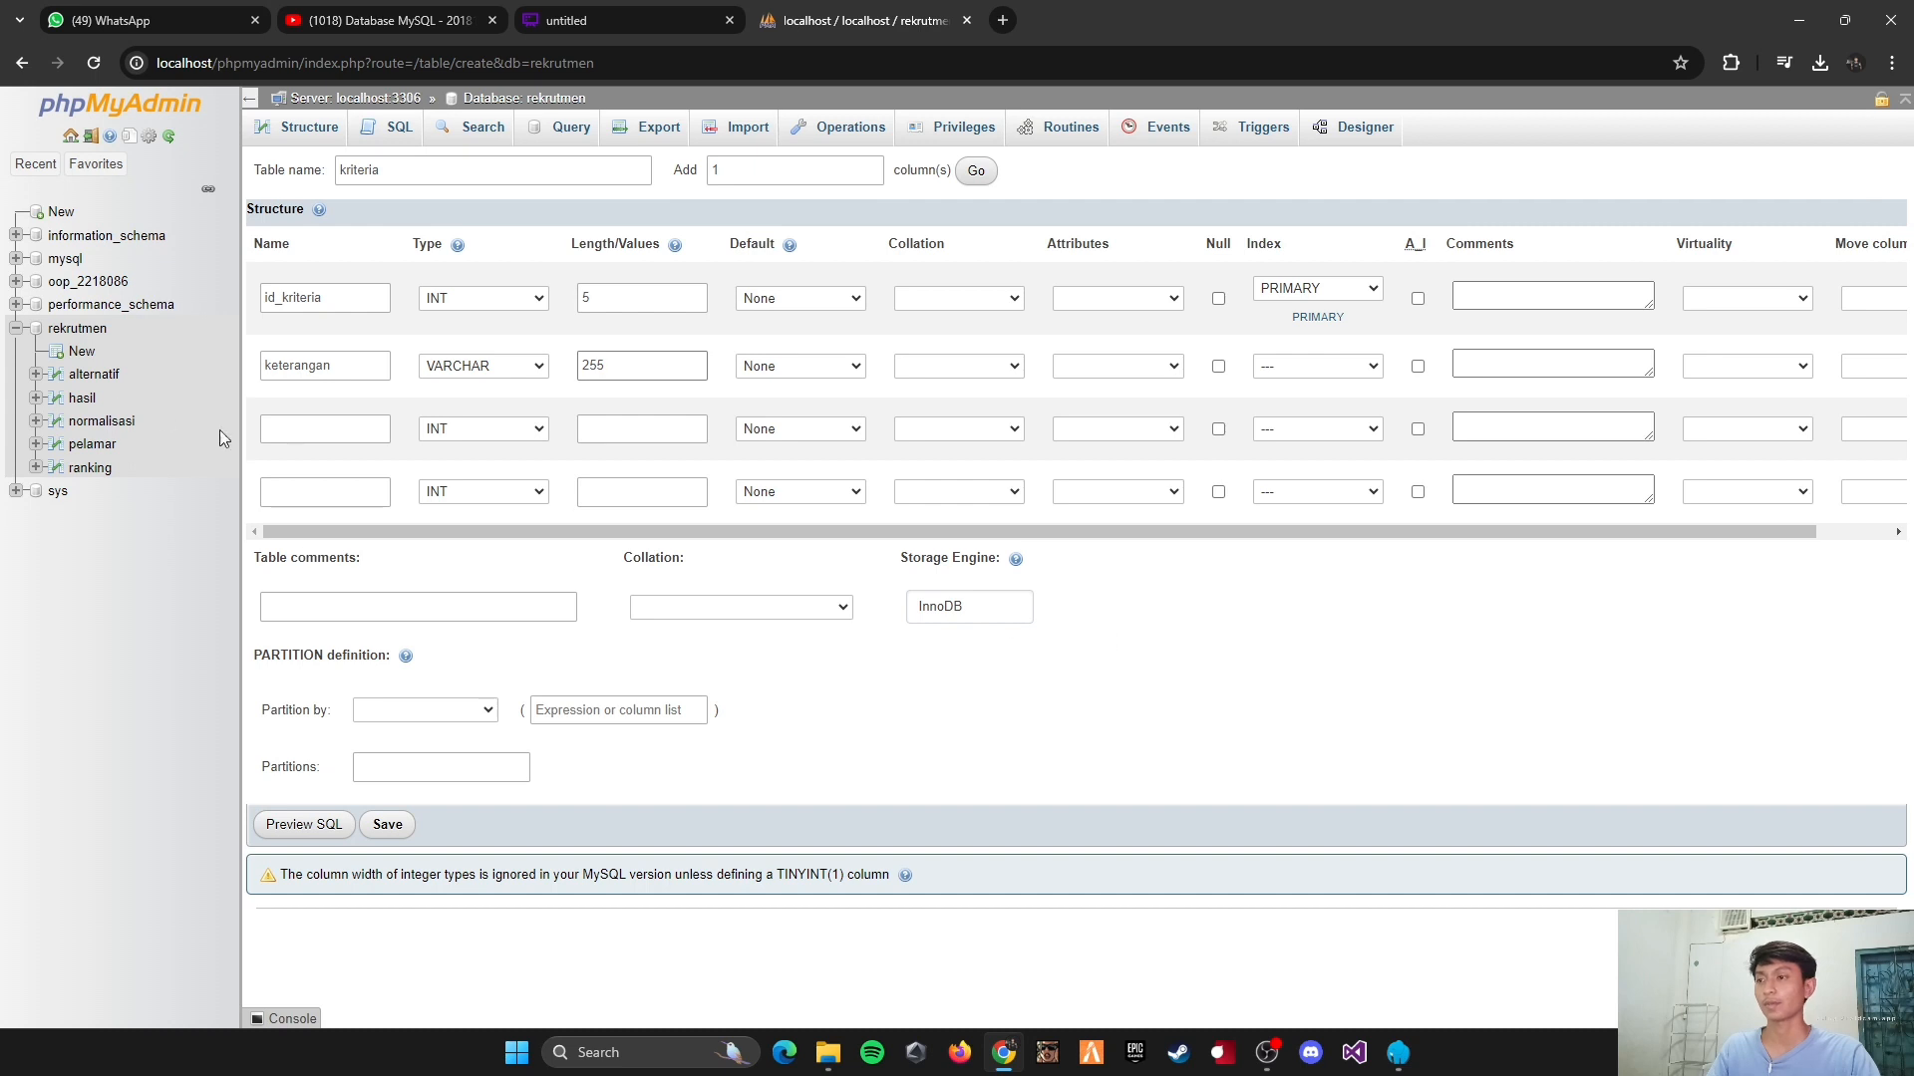
Step: Define the third column as bobot, type FLOAT, with length 10, and save the kriteria table
{"action": "left_click", "coordinate": [304, 436]}
{"action": "type", "text": "bobot"}
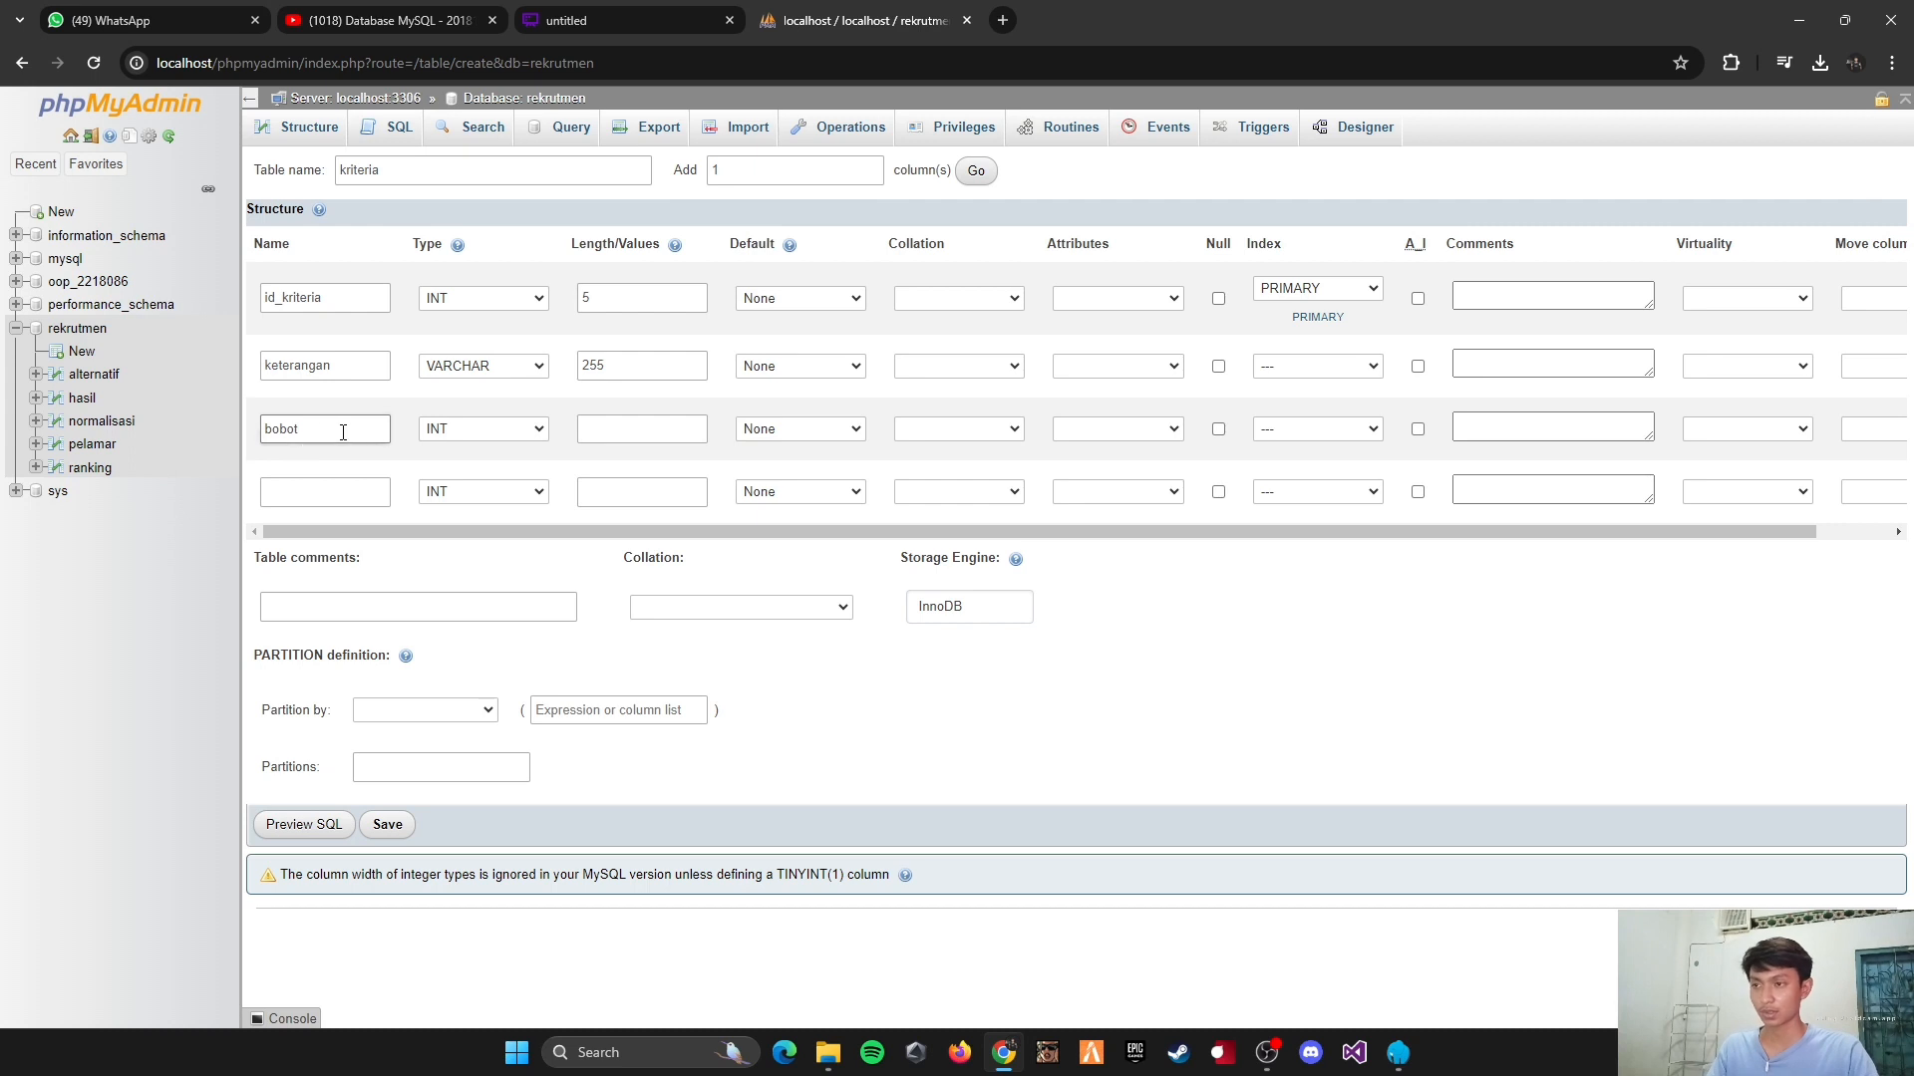
{"action": "left_click", "coordinate": [446, 433]}
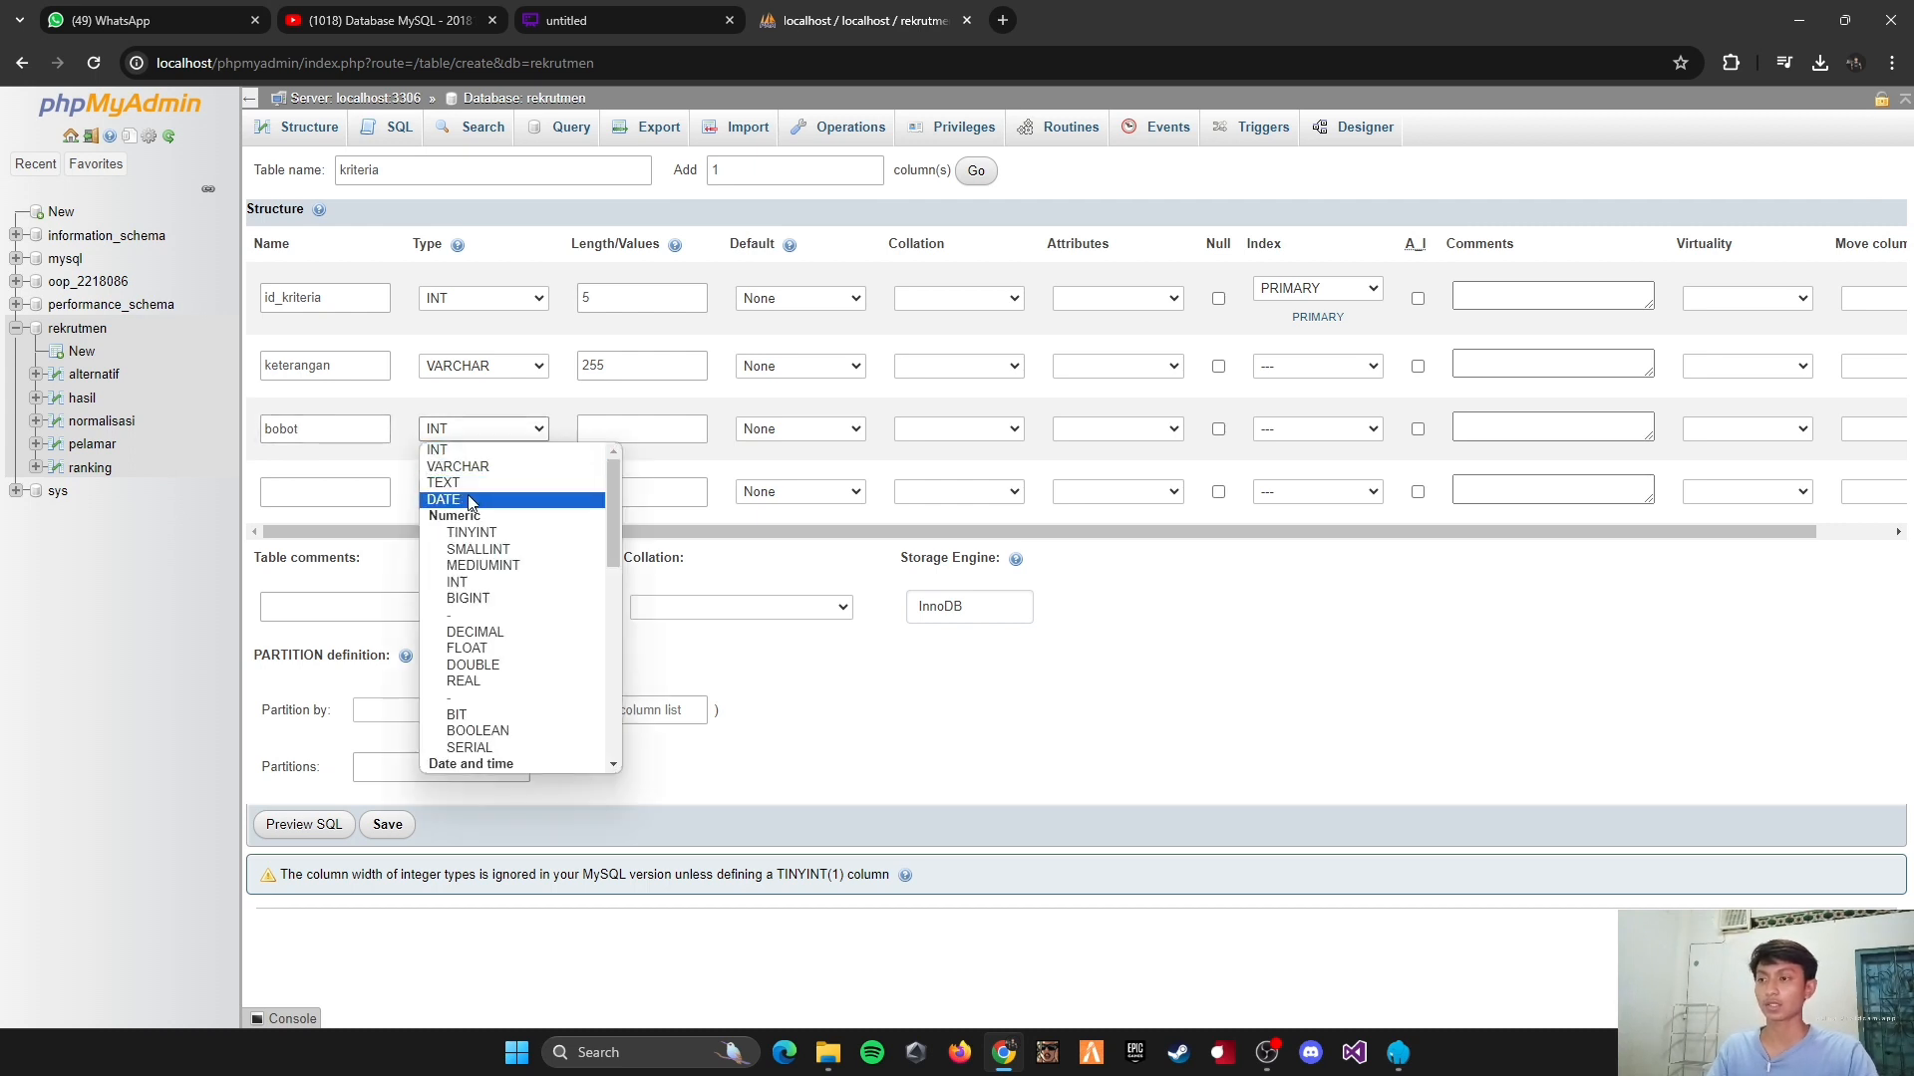
{"action": "left_click", "coordinate": [473, 649]}
{"action": "left_click", "coordinate": [611, 428]}
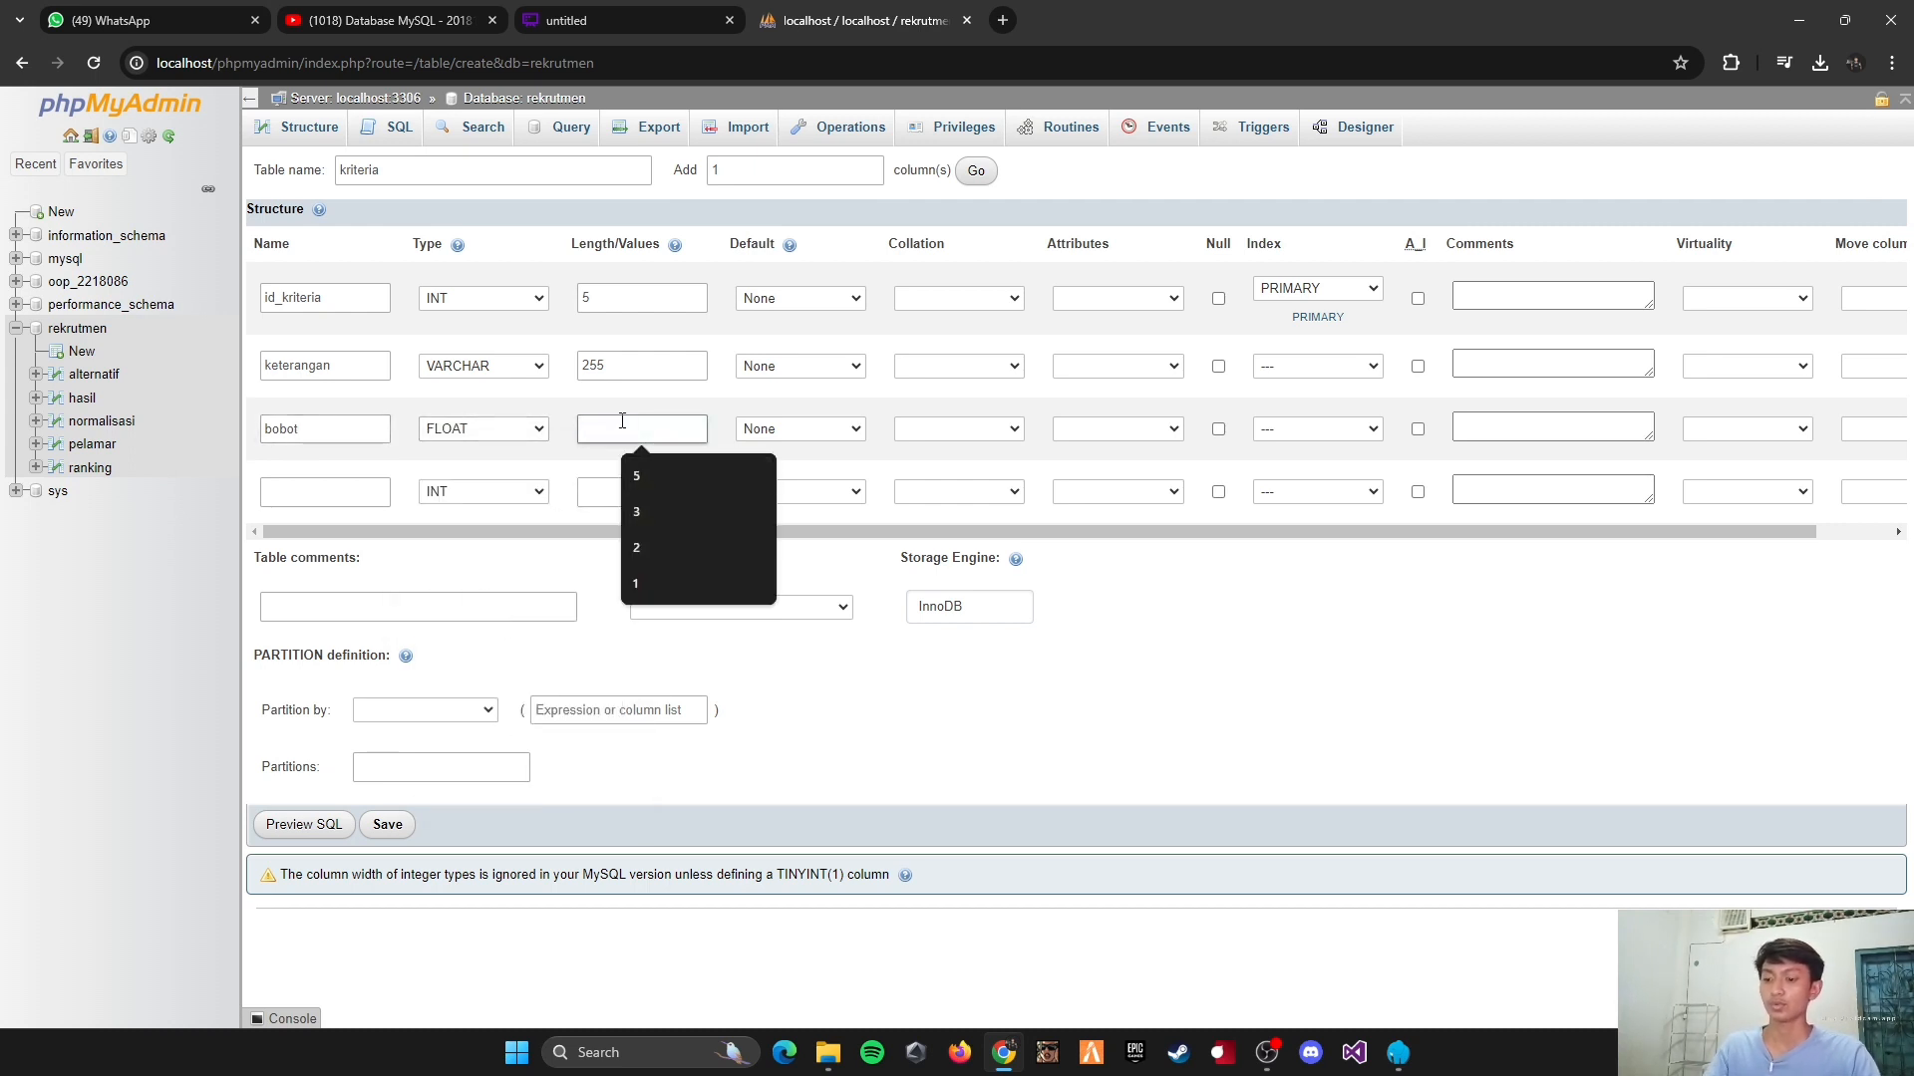
{"action": "type", "text": "10"}
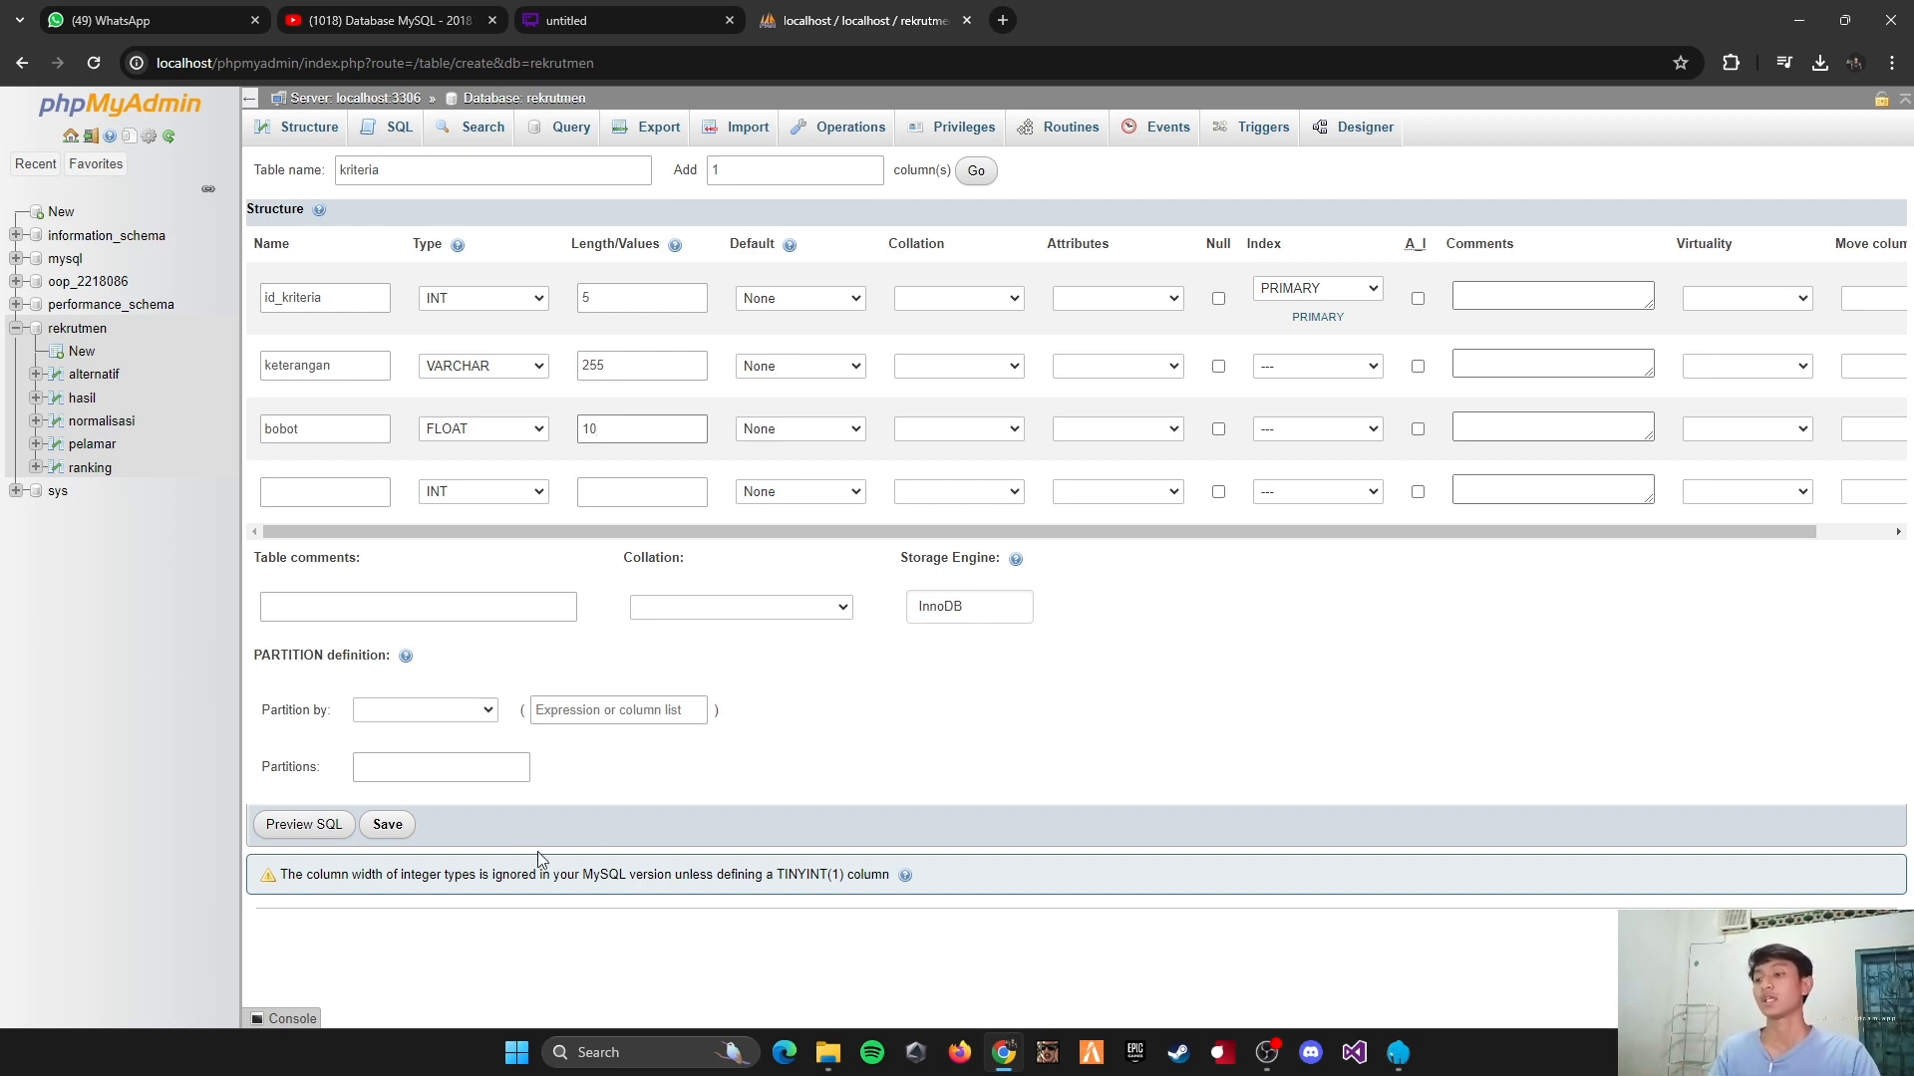
{"action": "left_click", "coordinate": [388, 827]}
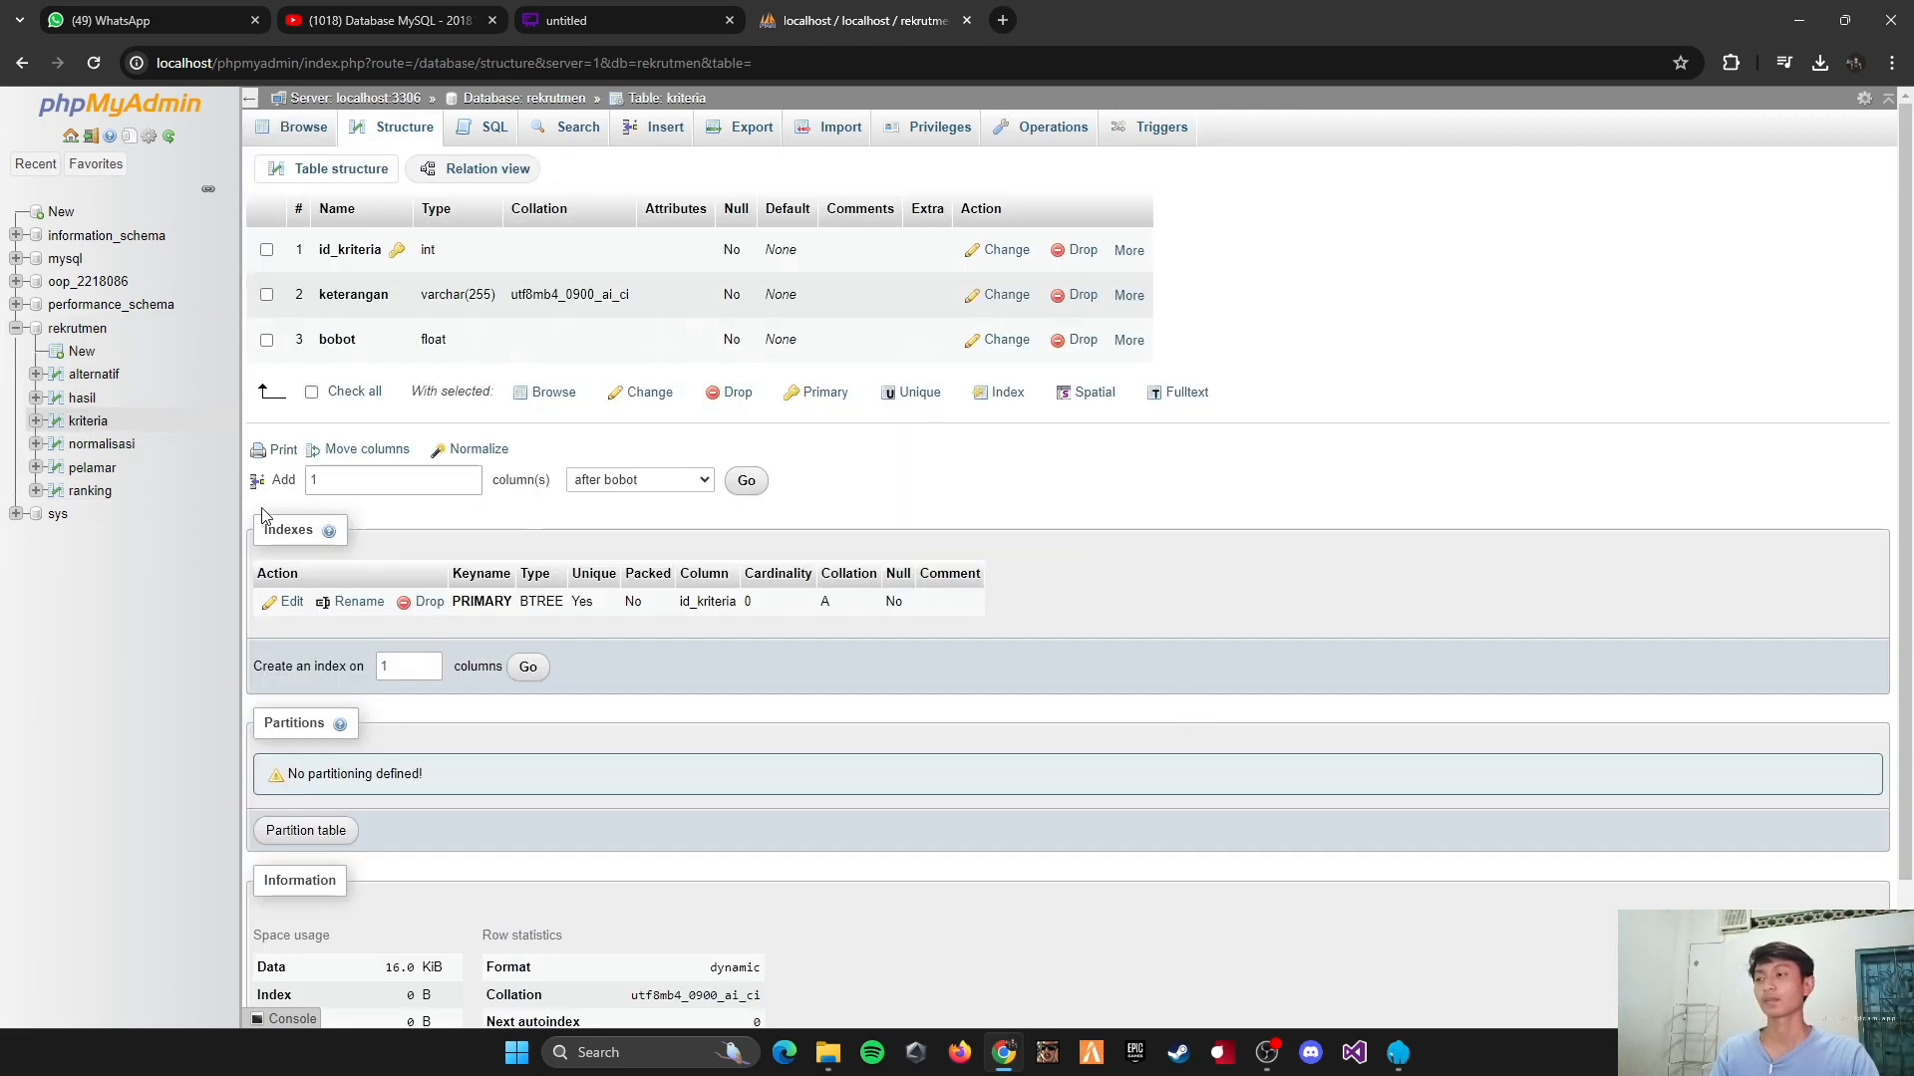
Step: Open the rekrutmen database in the Designer and spread out its tables so that none overlap
{"action": "left_click", "coordinate": [67, 332]}
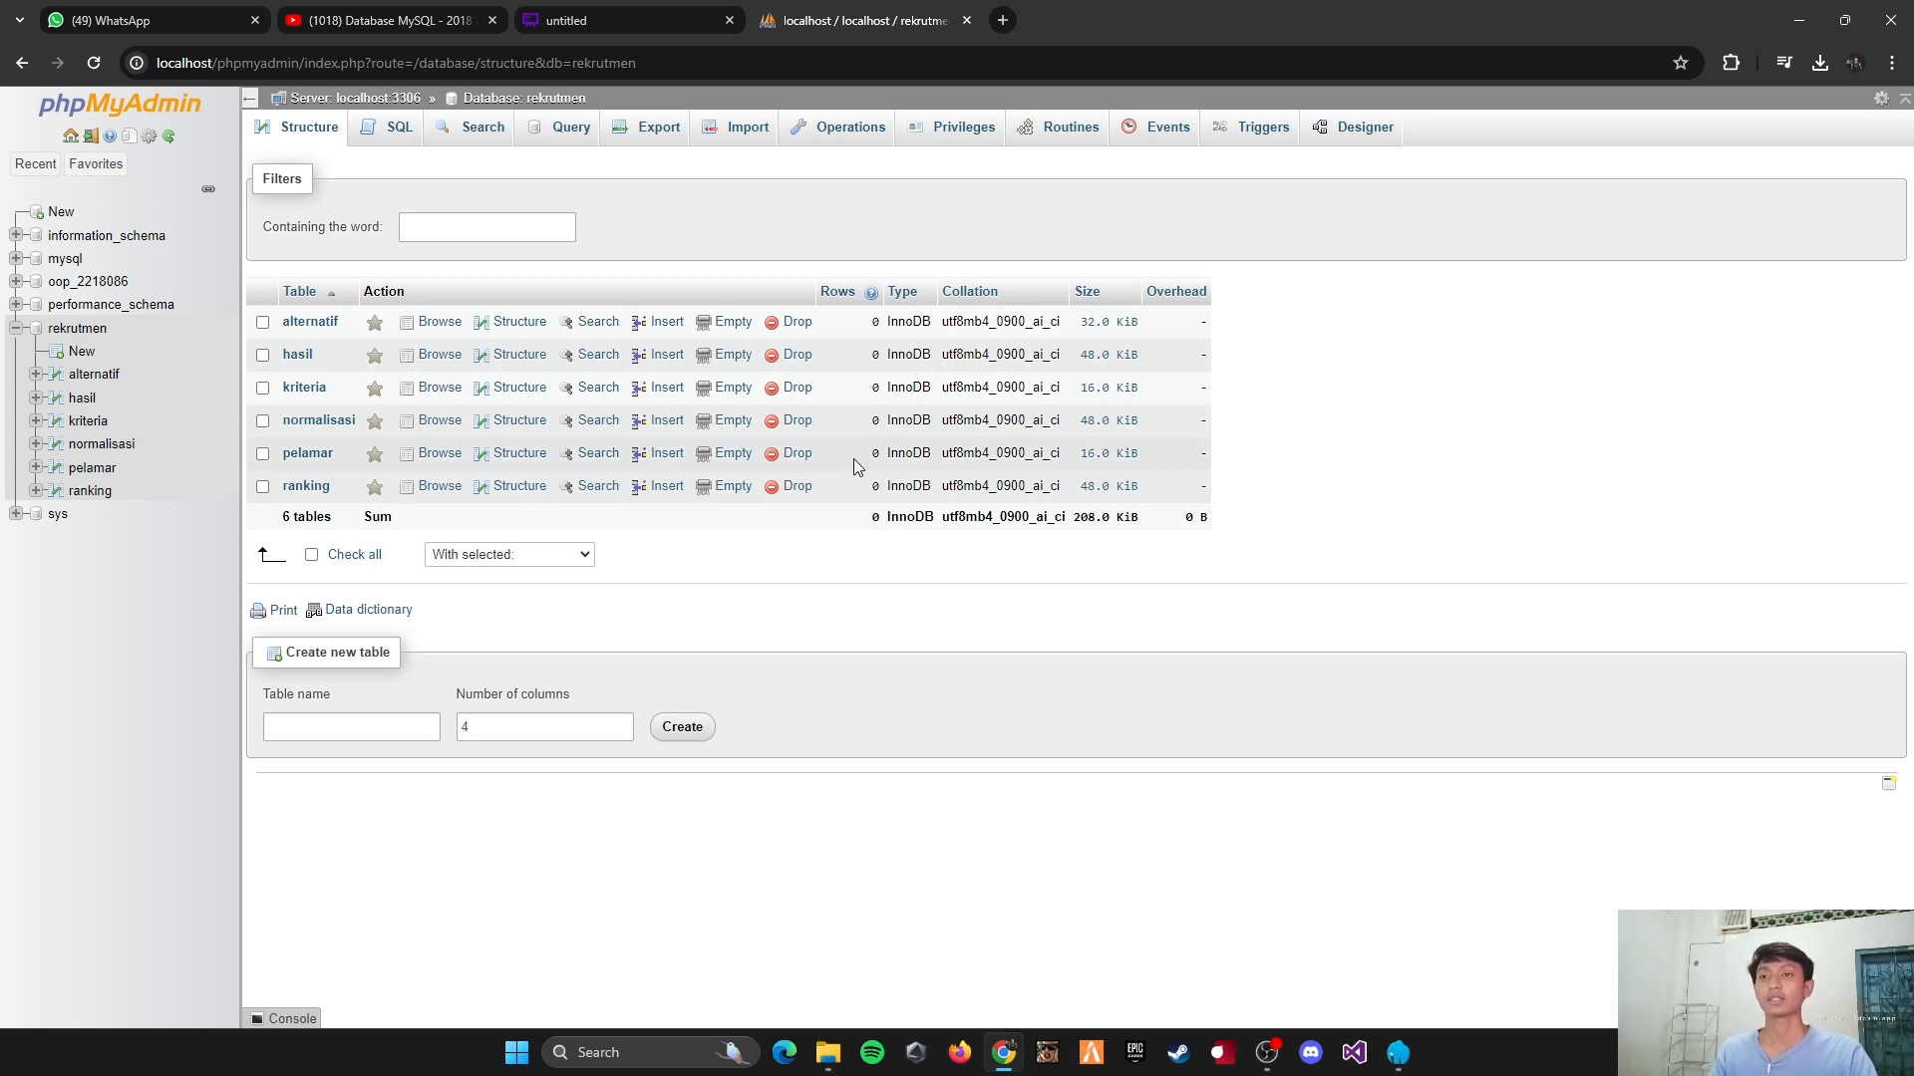
{"action": "left_click", "coordinate": [1363, 146]}
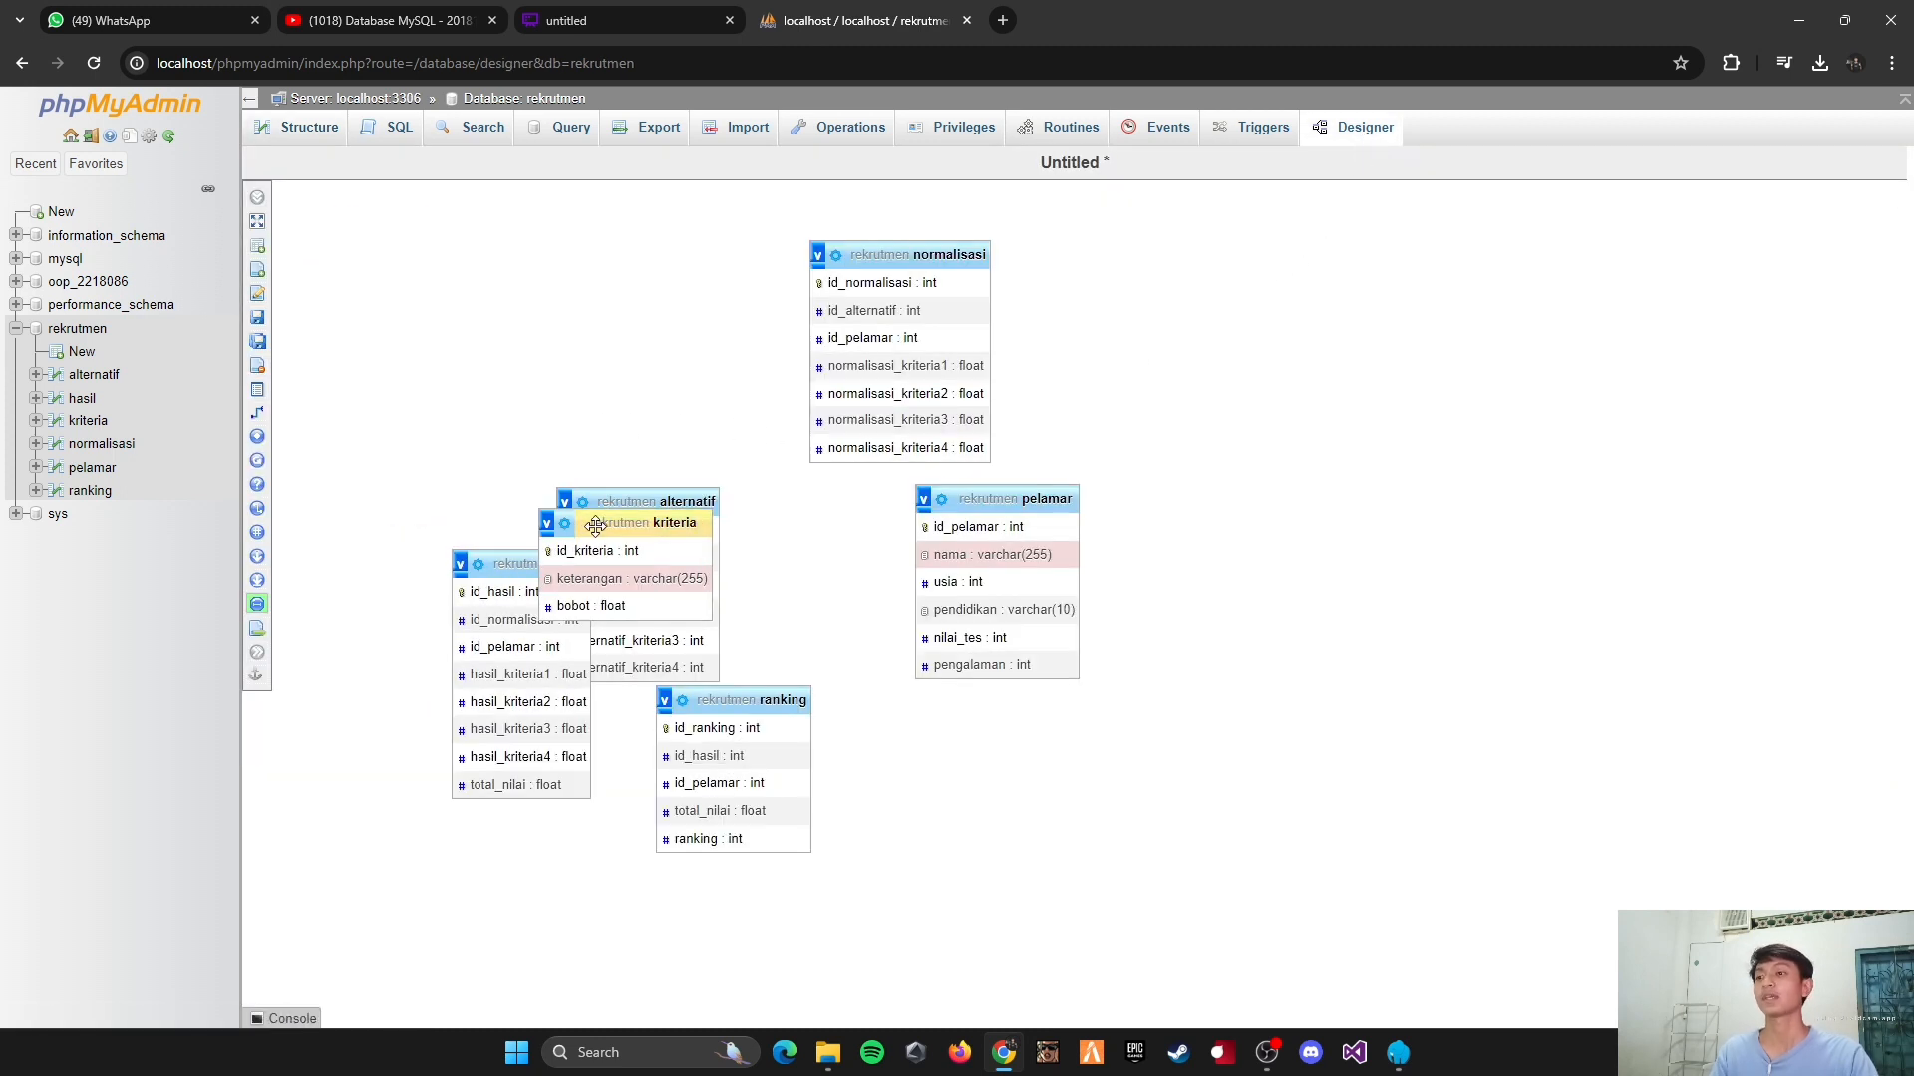
{"action": "left_click_drag", "start_coordinate": [593, 523], "coordinate": [1252, 518]}
{"action": "left_click_drag", "start_coordinate": [1000, 499], "coordinate": [1046, 576]}
{"action": "left_click_drag", "start_coordinate": [617, 498], "coordinate": [639, 292]}
{"action": "left_click_drag", "start_coordinate": [724, 698], "coordinate": [797, 570]}
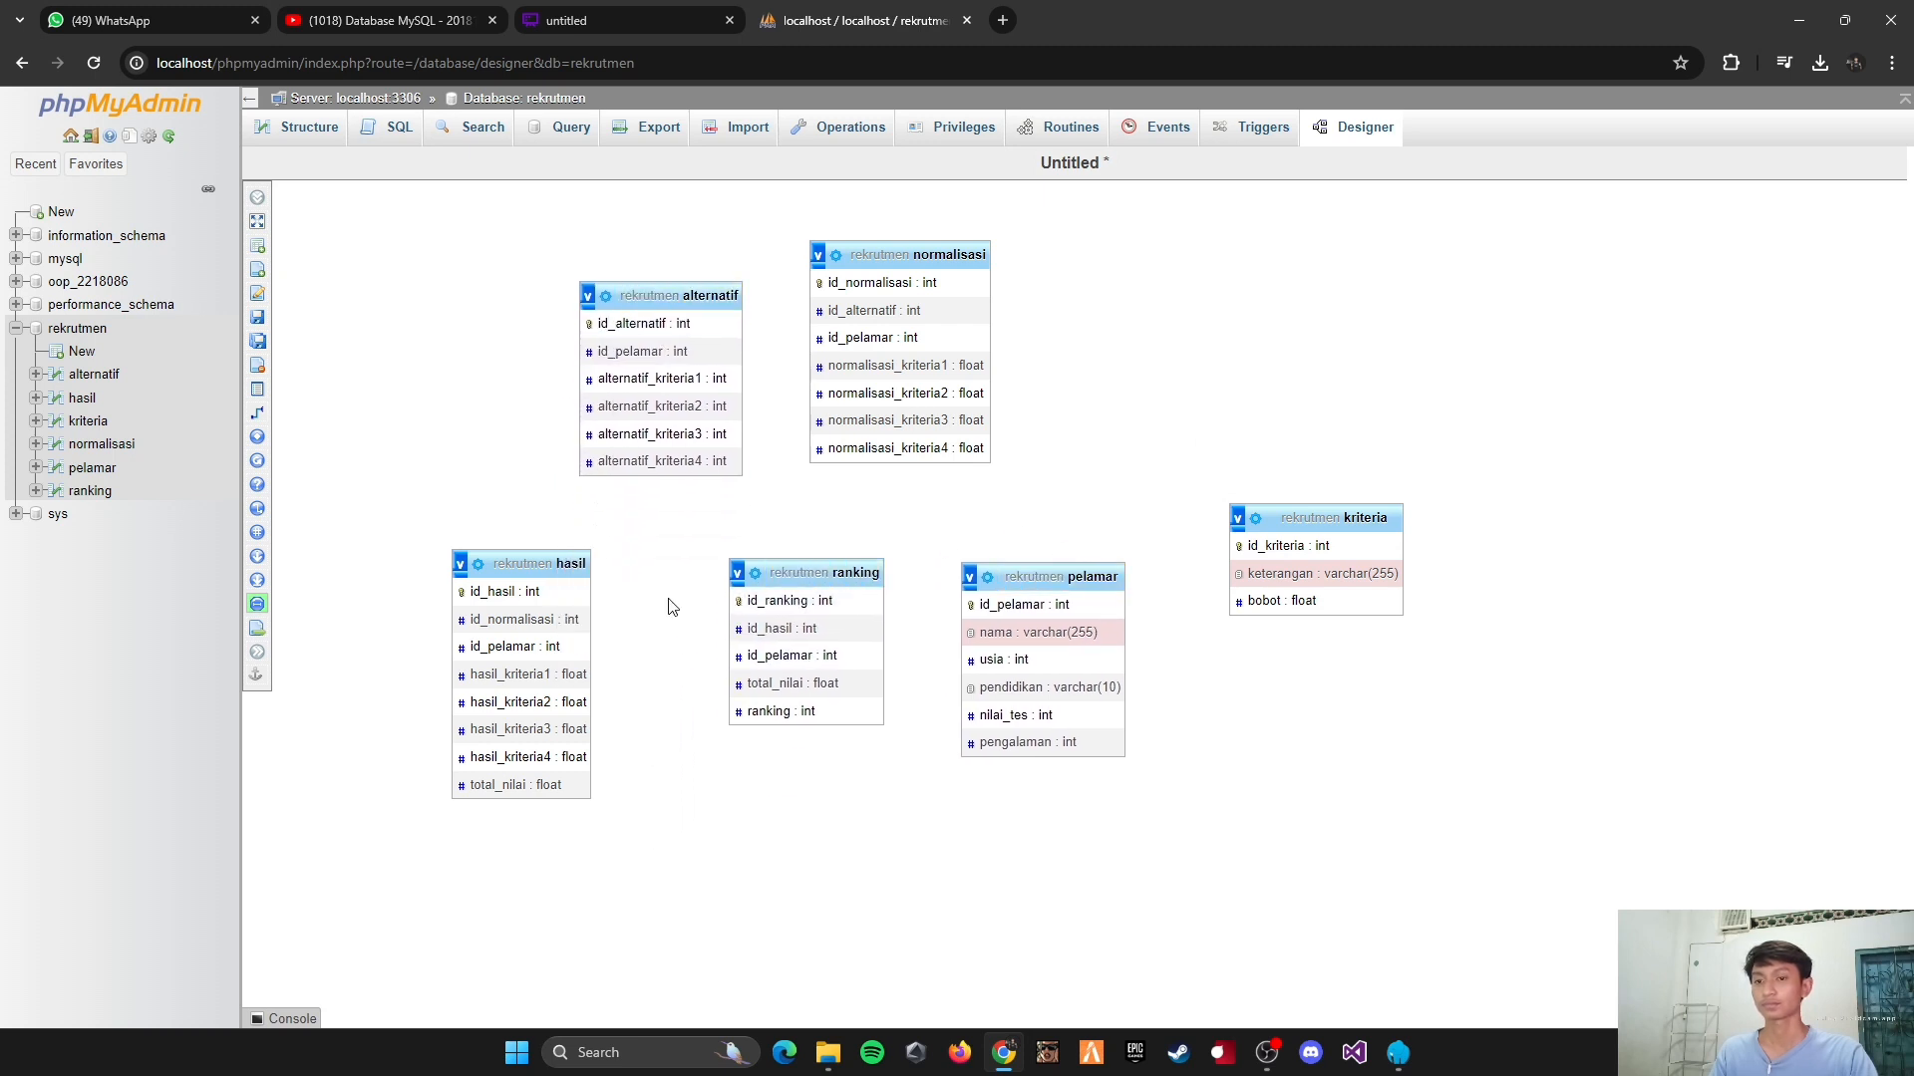
{"action": "left_click_drag", "start_coordinate": [510, 564], "coordinate": [594, 563]}
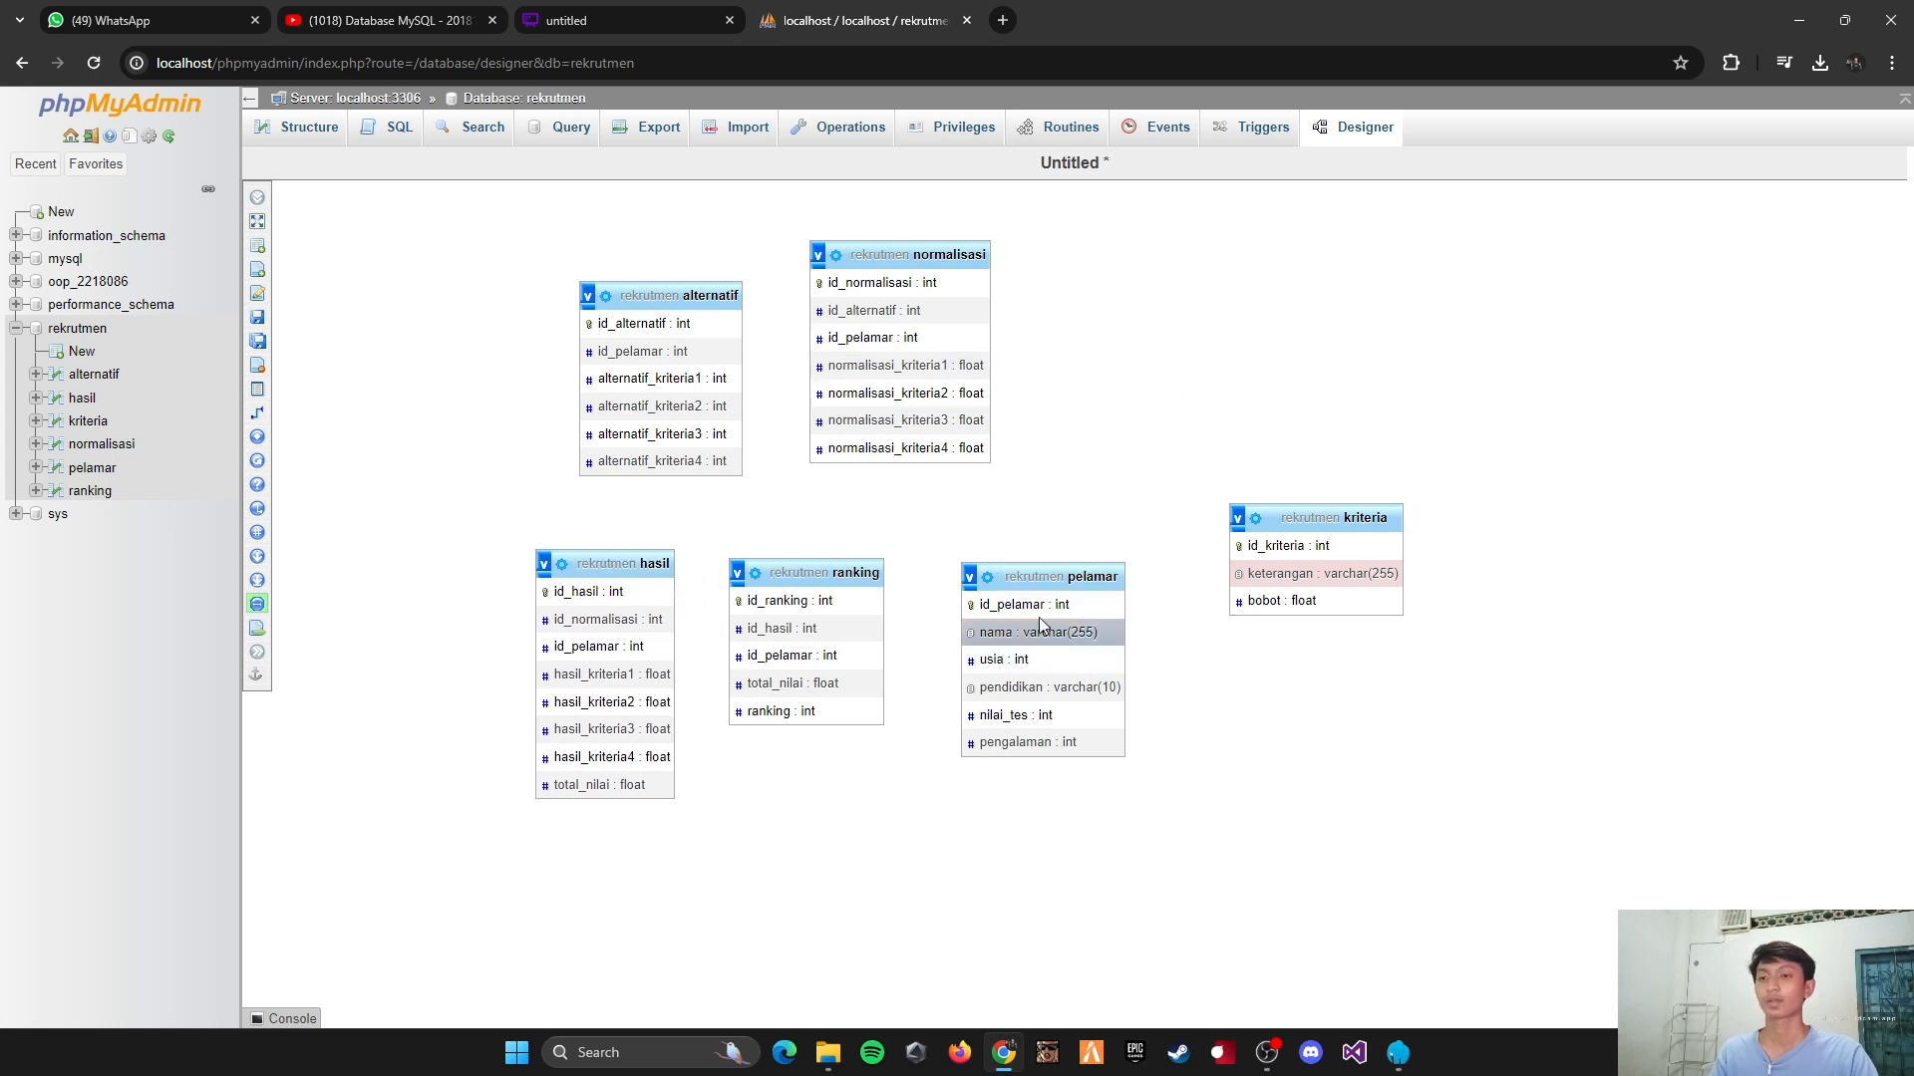
{"action": "left_click_drag", "start_coordinate": [1036, 583], "coordinate": [987, 610]}
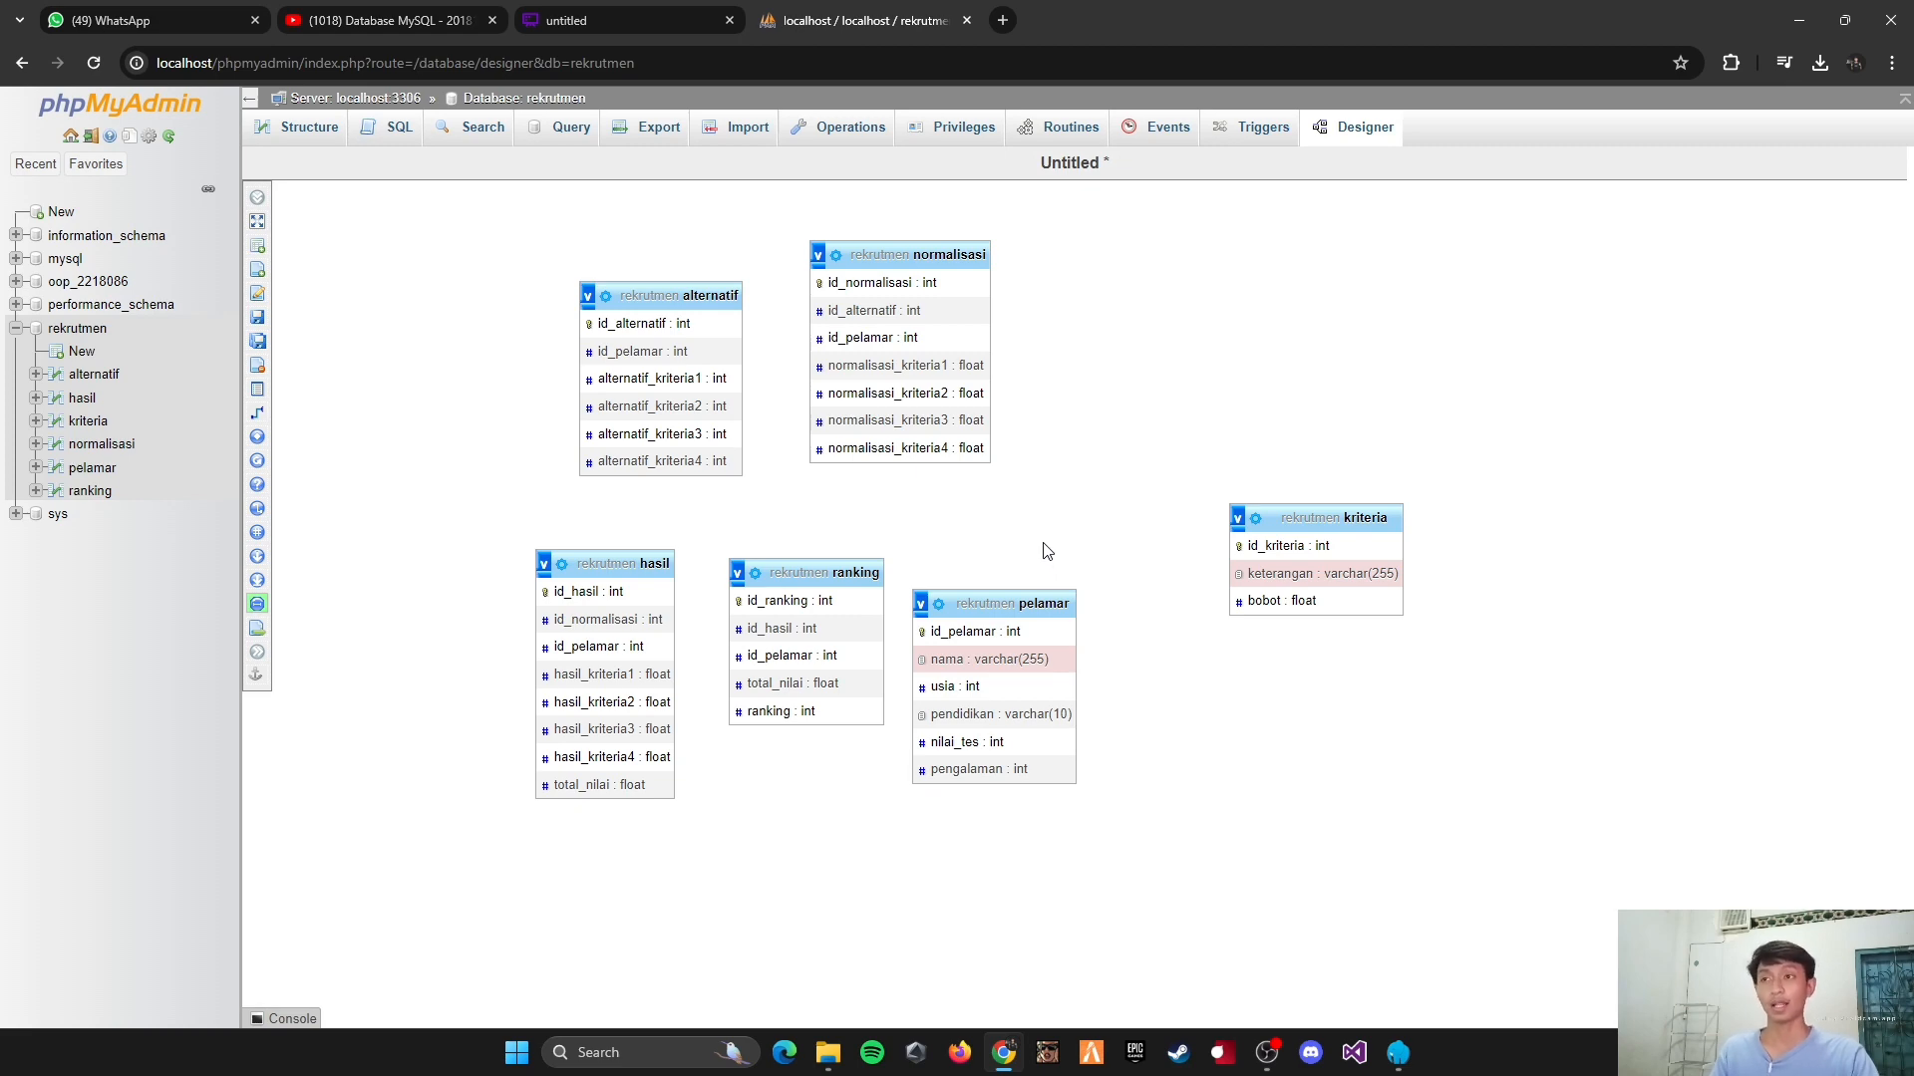
Step: Check the relationships in the diagram, then place pelamar at the canvas's upper left, alternatif beside it, and normalisasi lower right below kriteria
{"action": "left_click", "coordinate": [575, 14]}
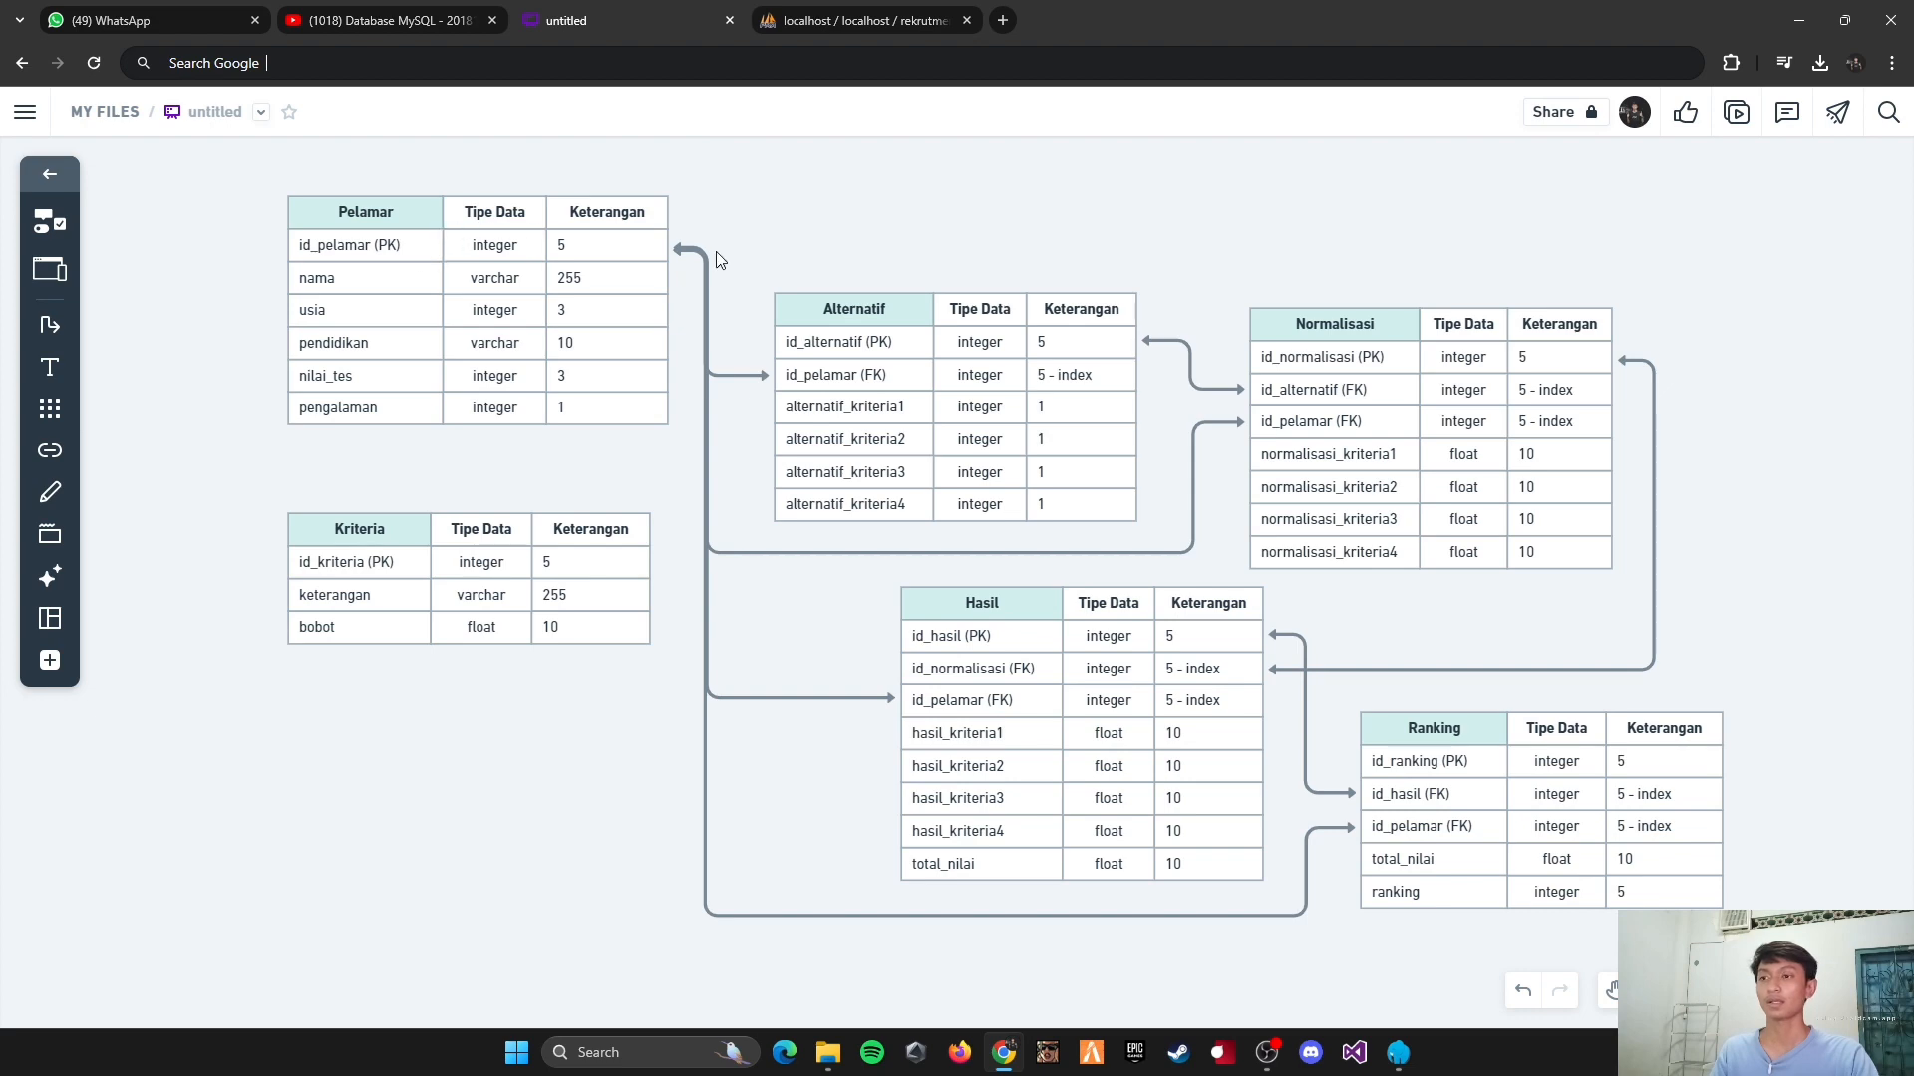
{"action": "left_click", "coordinate": [843, 16]}
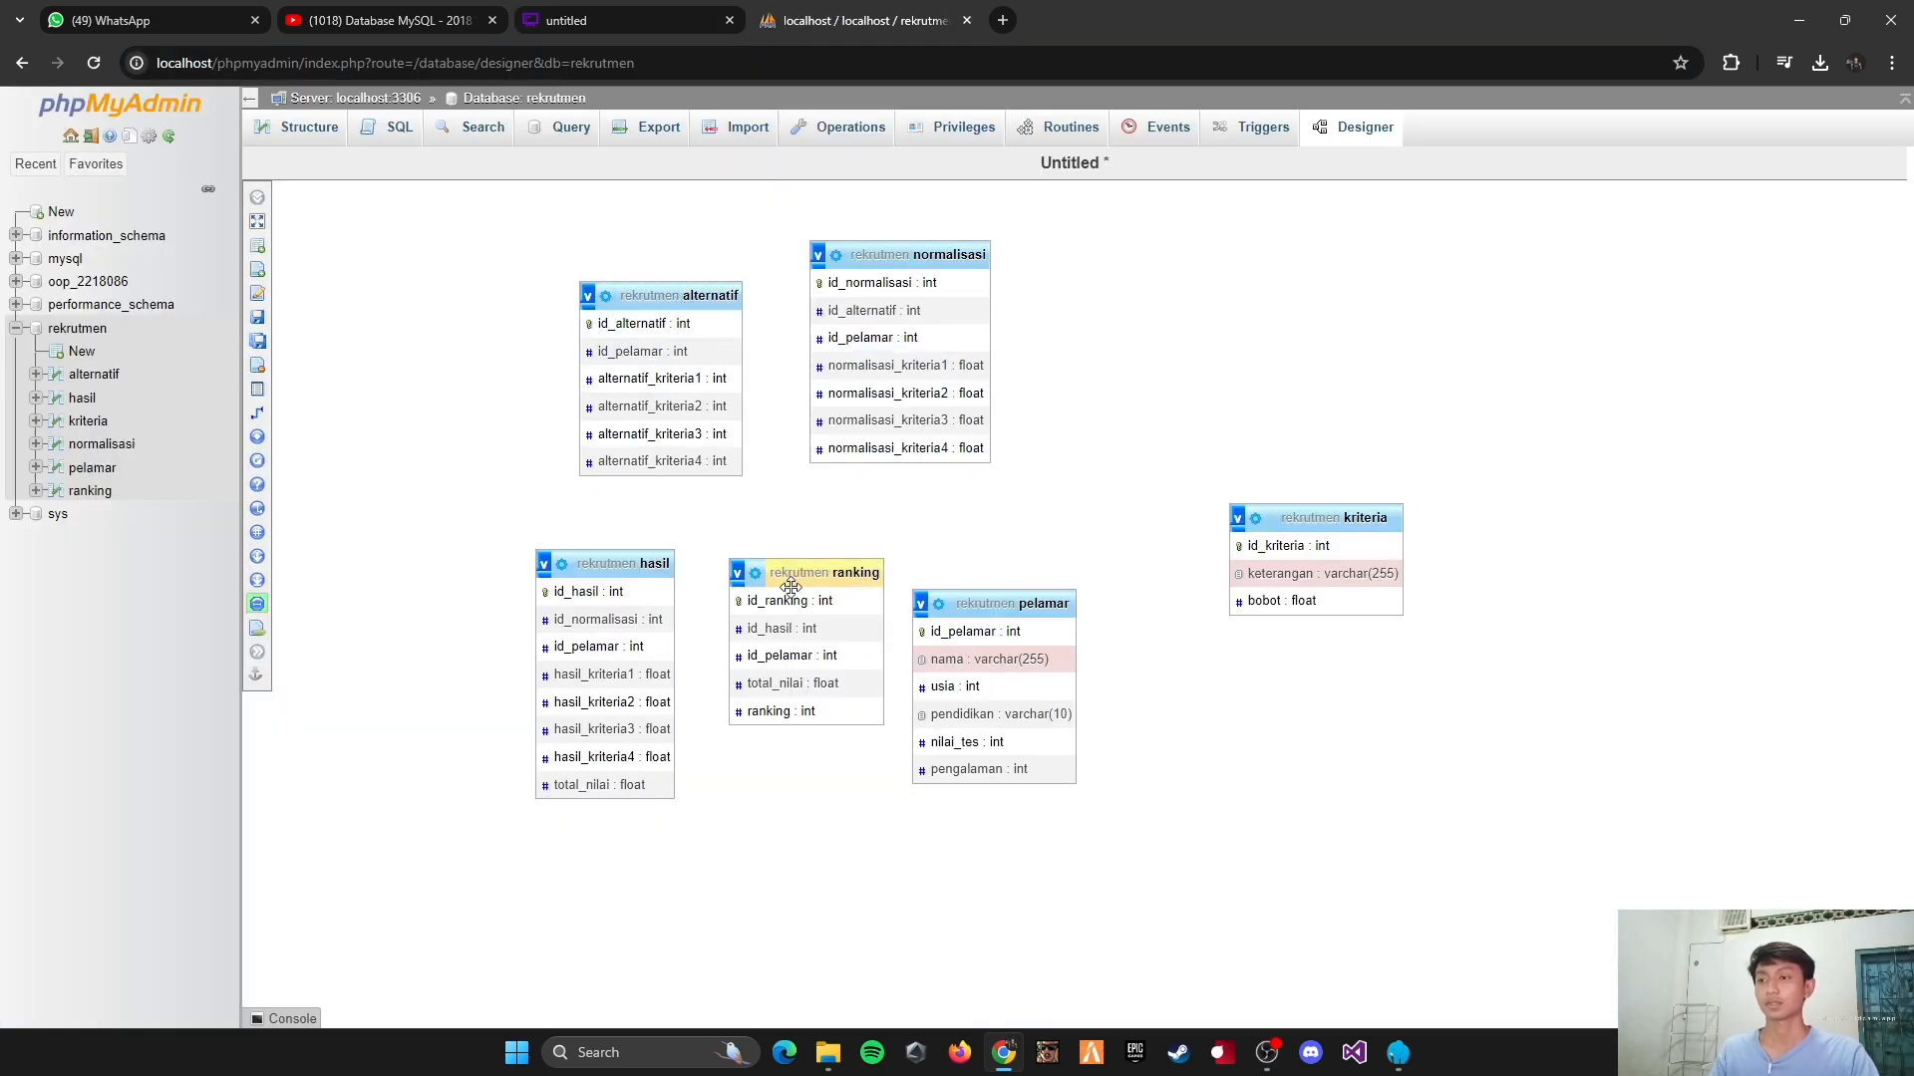
{"action": "left_click_drag", "start_coordinate": [987, 603], "coordinate": [463, 259]}
{"action": "left_click_drag", "start_coordinate": [897, 255], "coordinate": [1102, 650]}
{"action": "left_click_drag", "start_coordinate": [665, 295], "coordinate": [831, 261]}
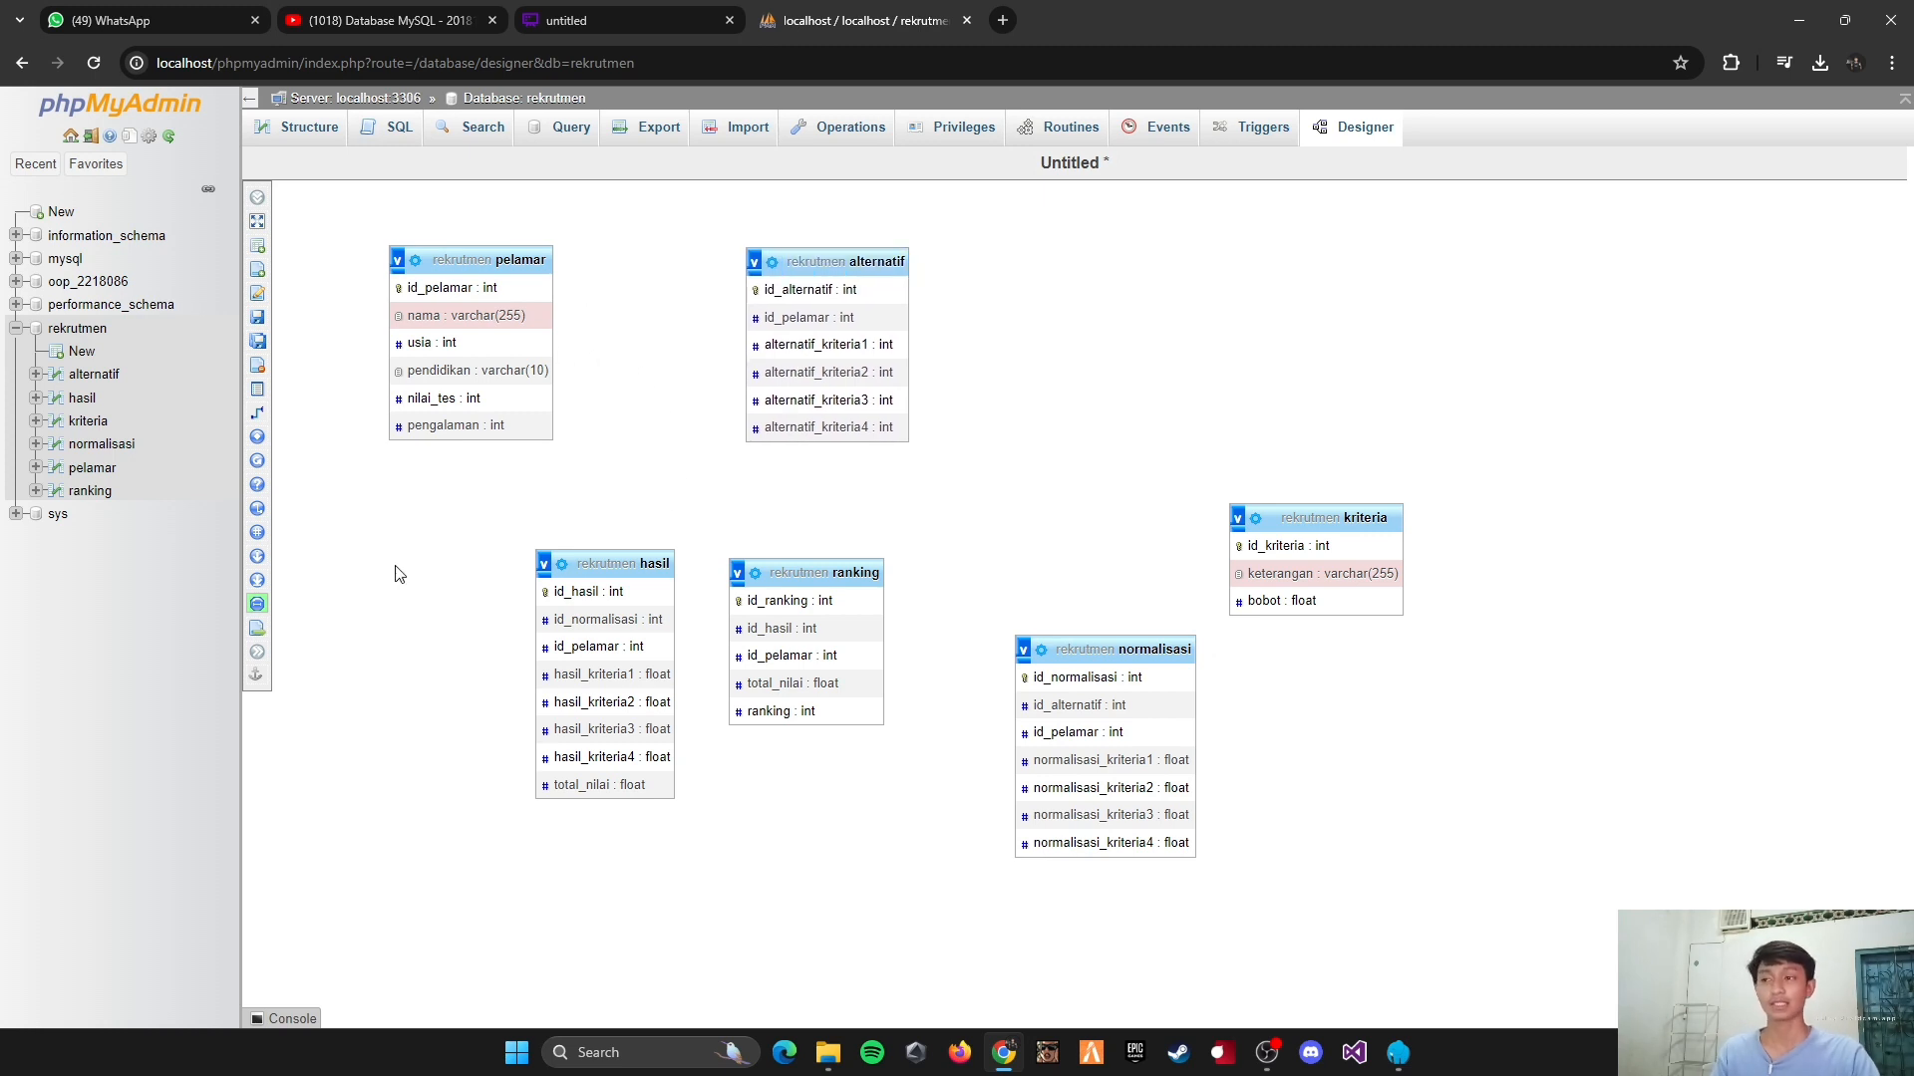
Step: Create a relationship from pelamar's id_pelamar to alternatif's id_pelamar, with CASCADE on delete and on update
{"action": "mouse_move", "coordinate": [267, 438]}
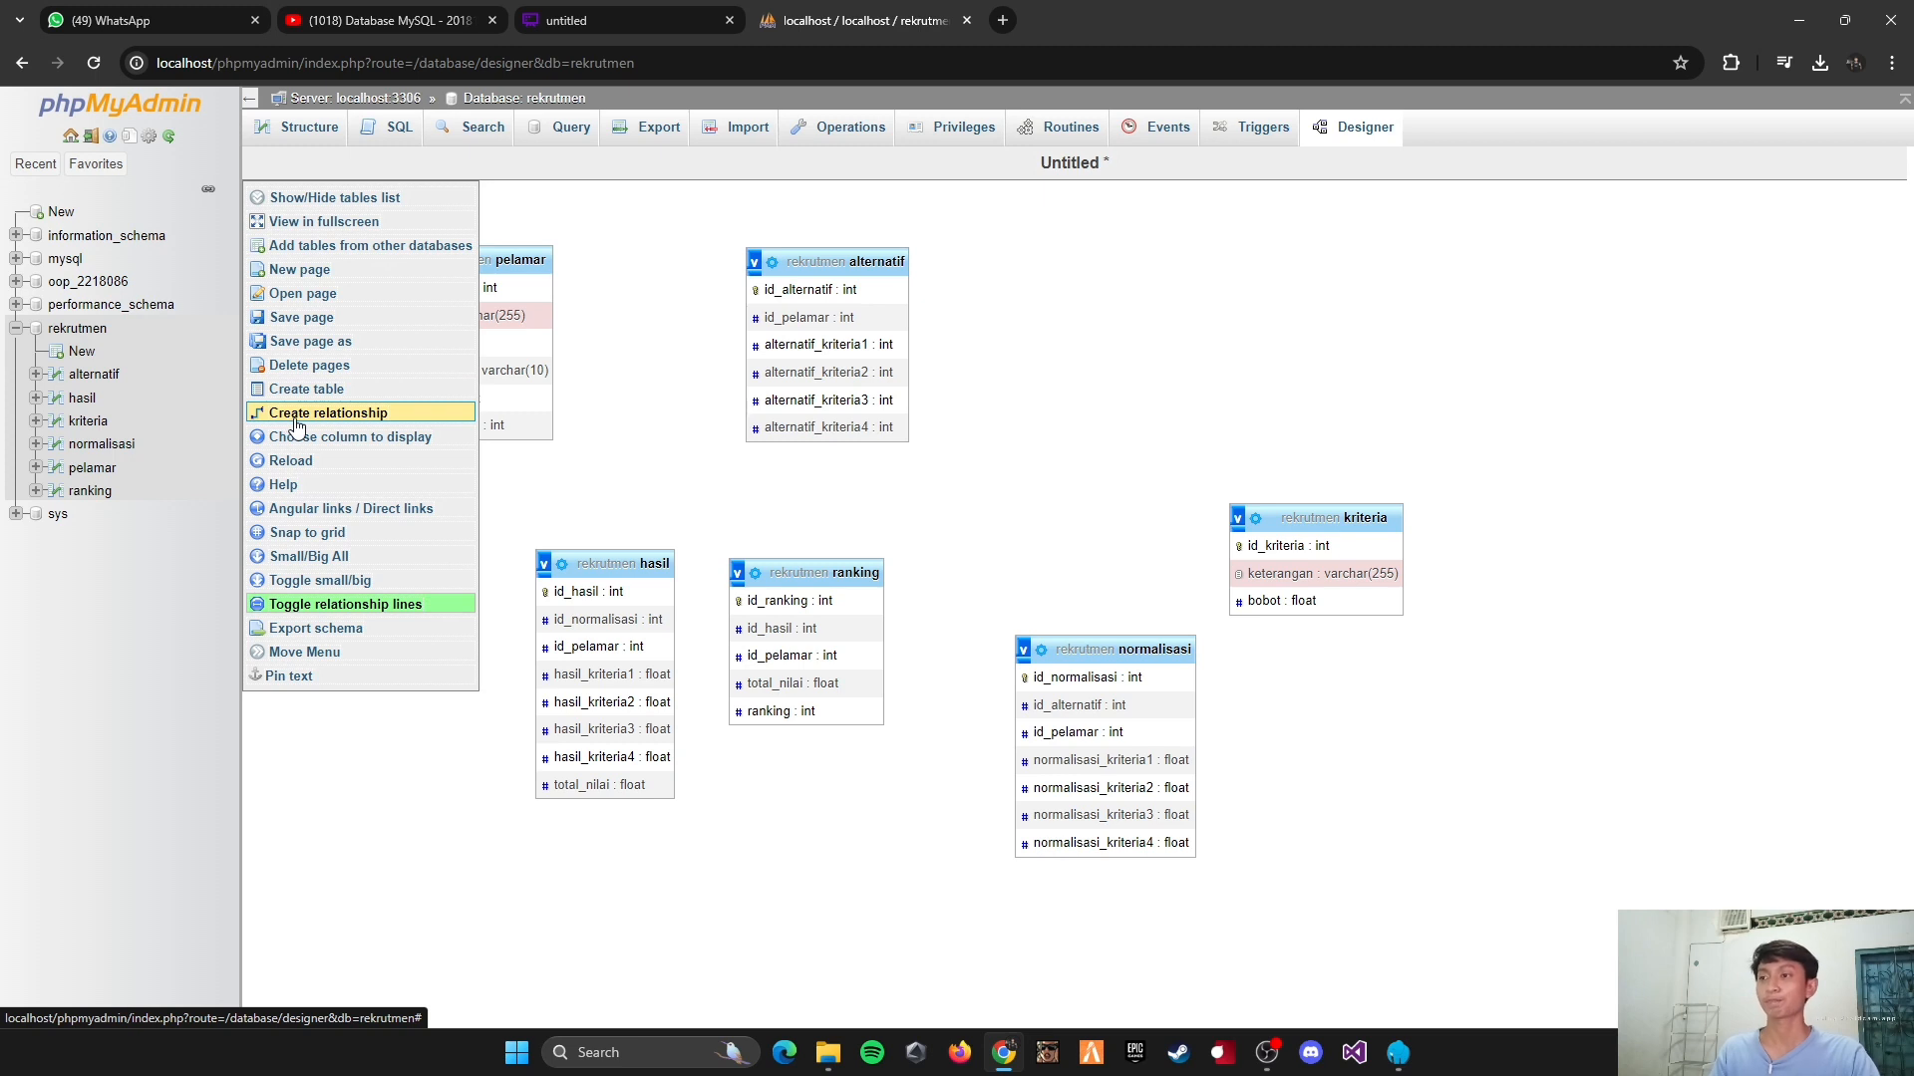
{"action": "left_click", "coordinate": [296, 417]}
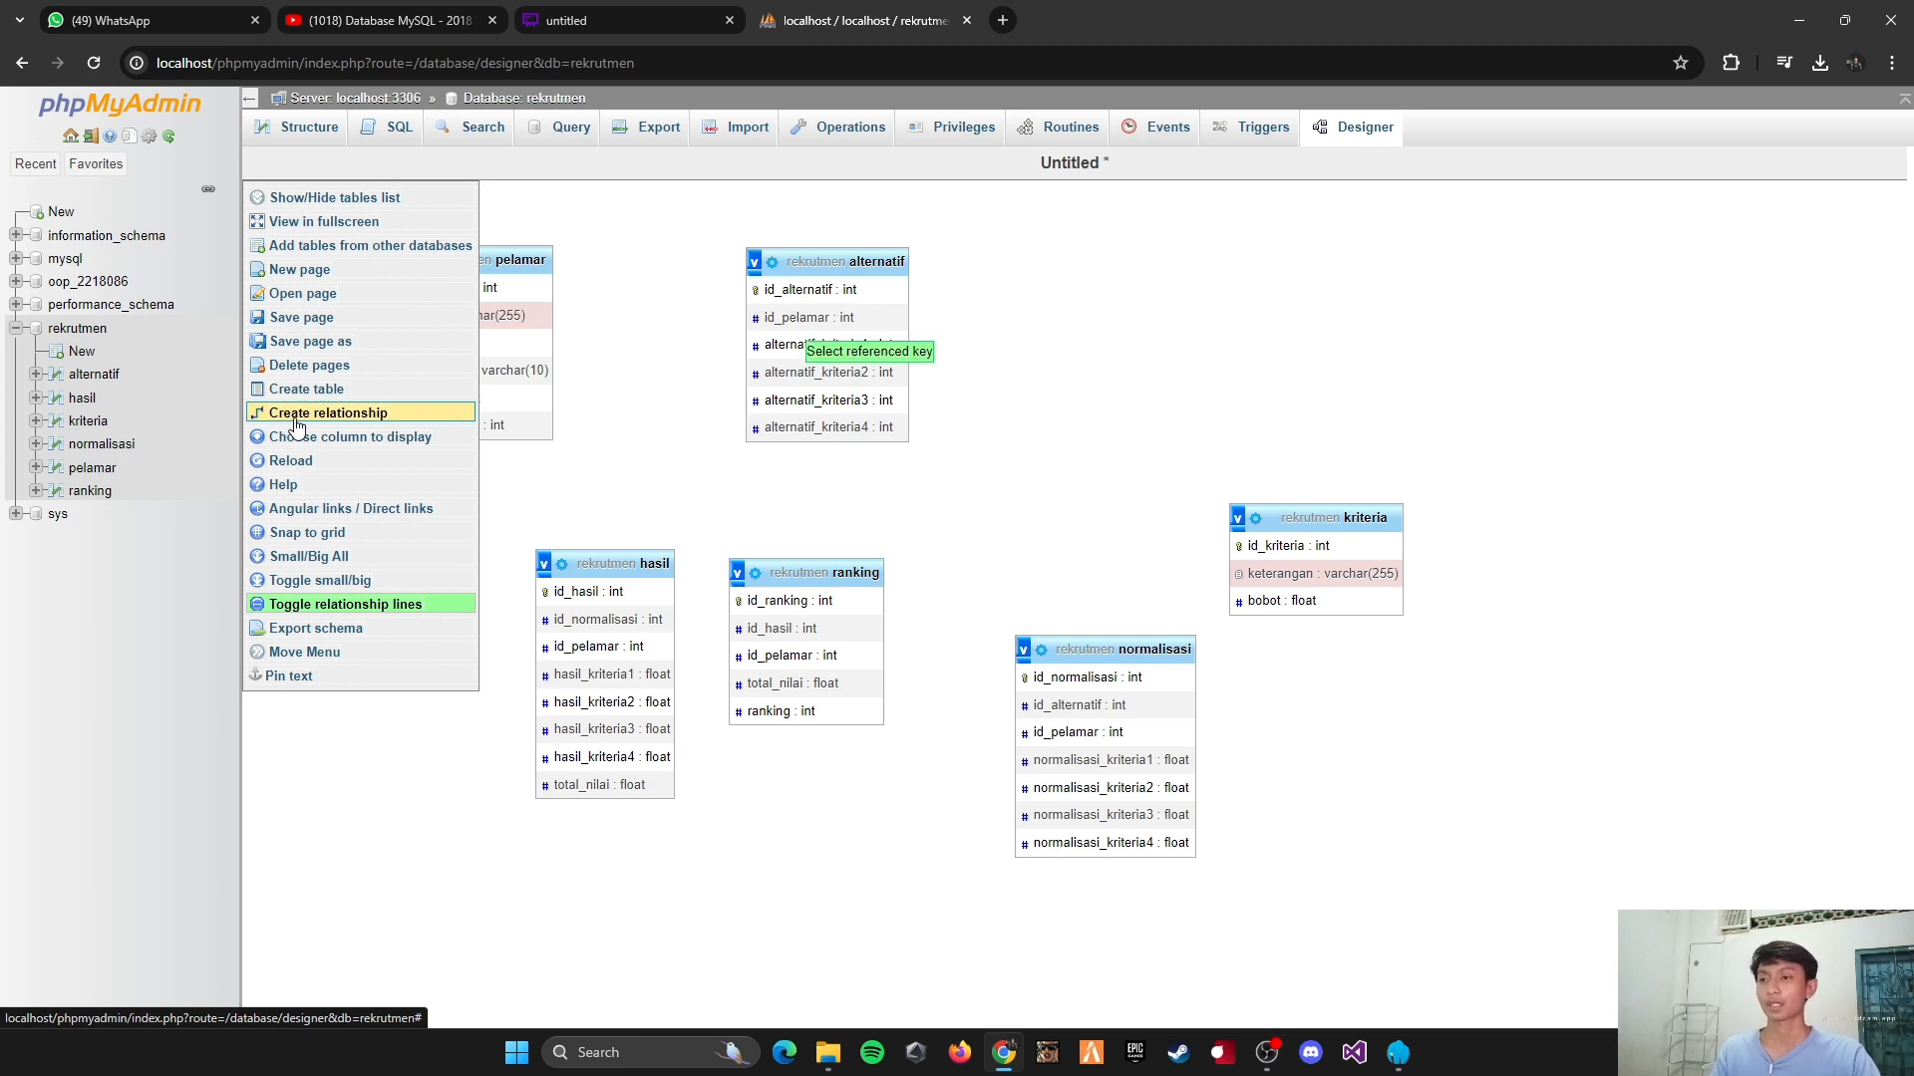
{"action": "left_click", "coordinate": [514, 297]}
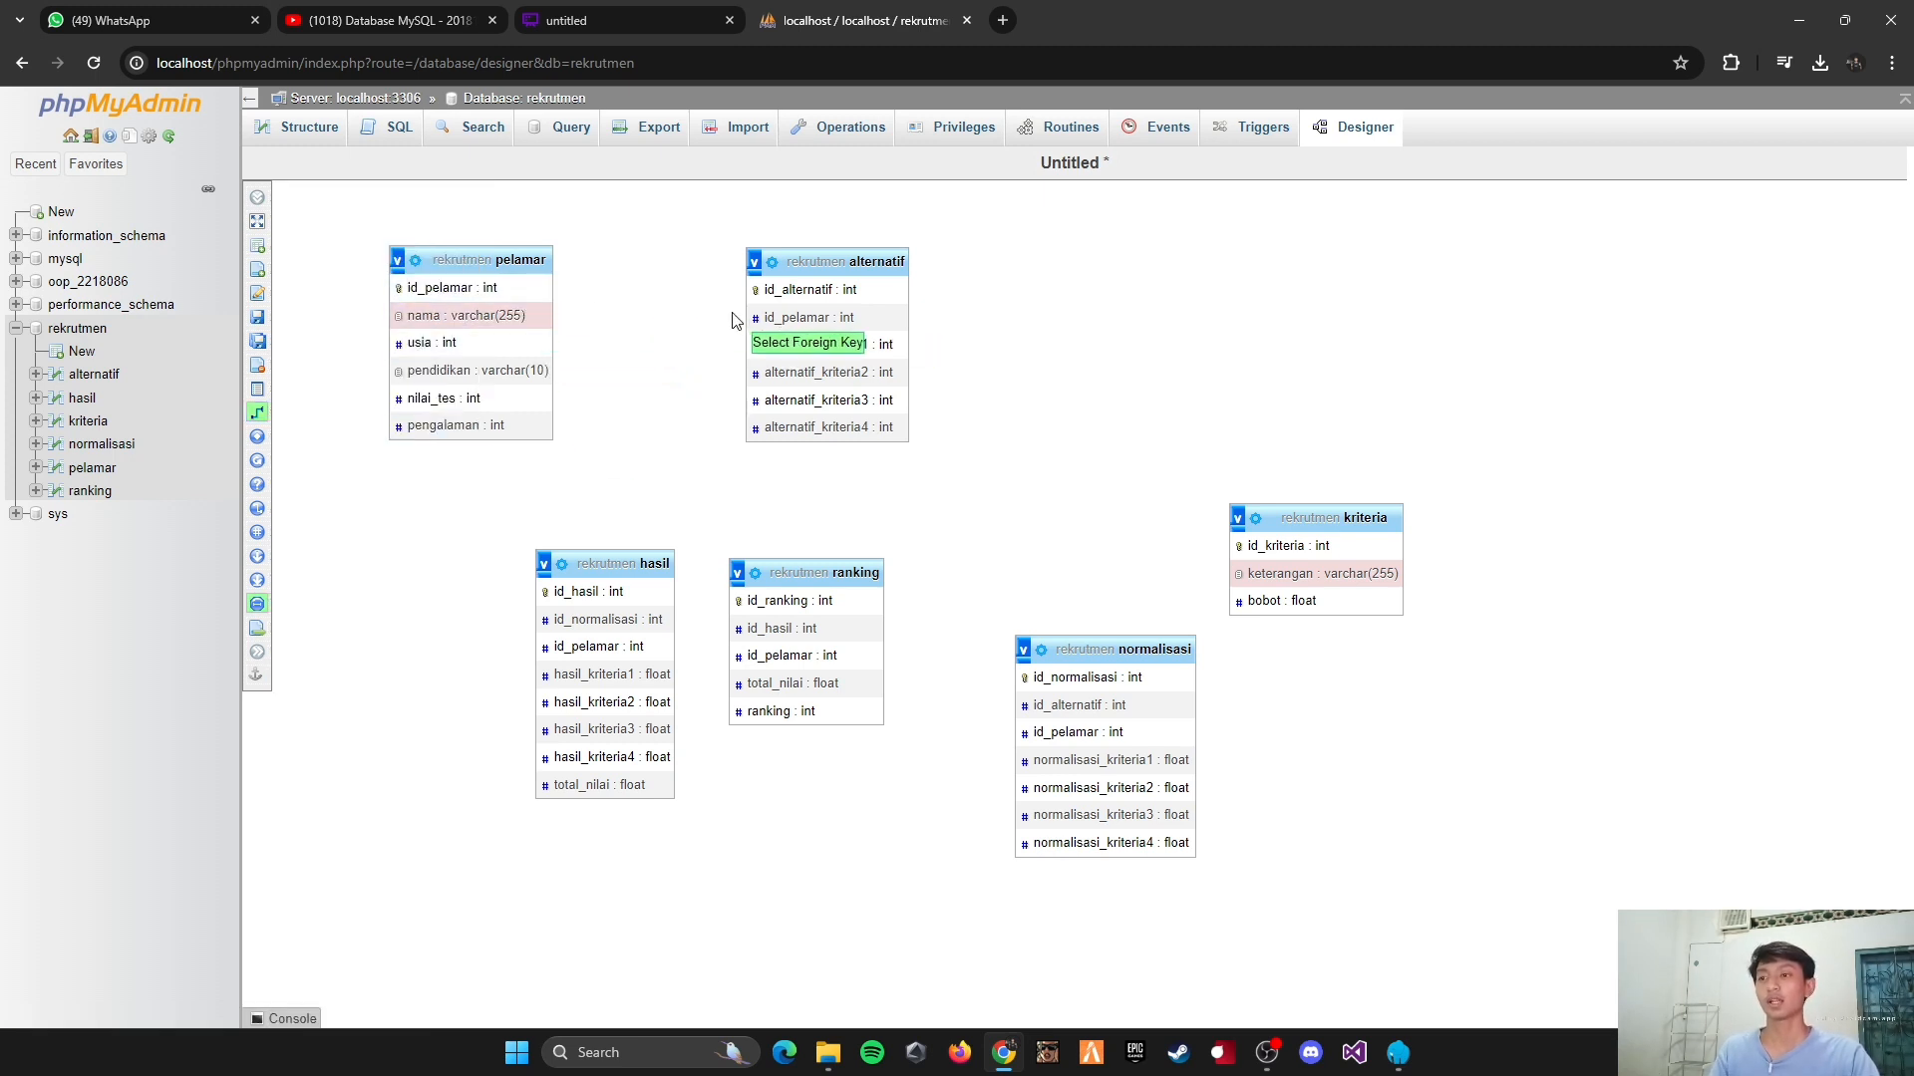
{"action": "left_click", "coordinate": [785, 321]}
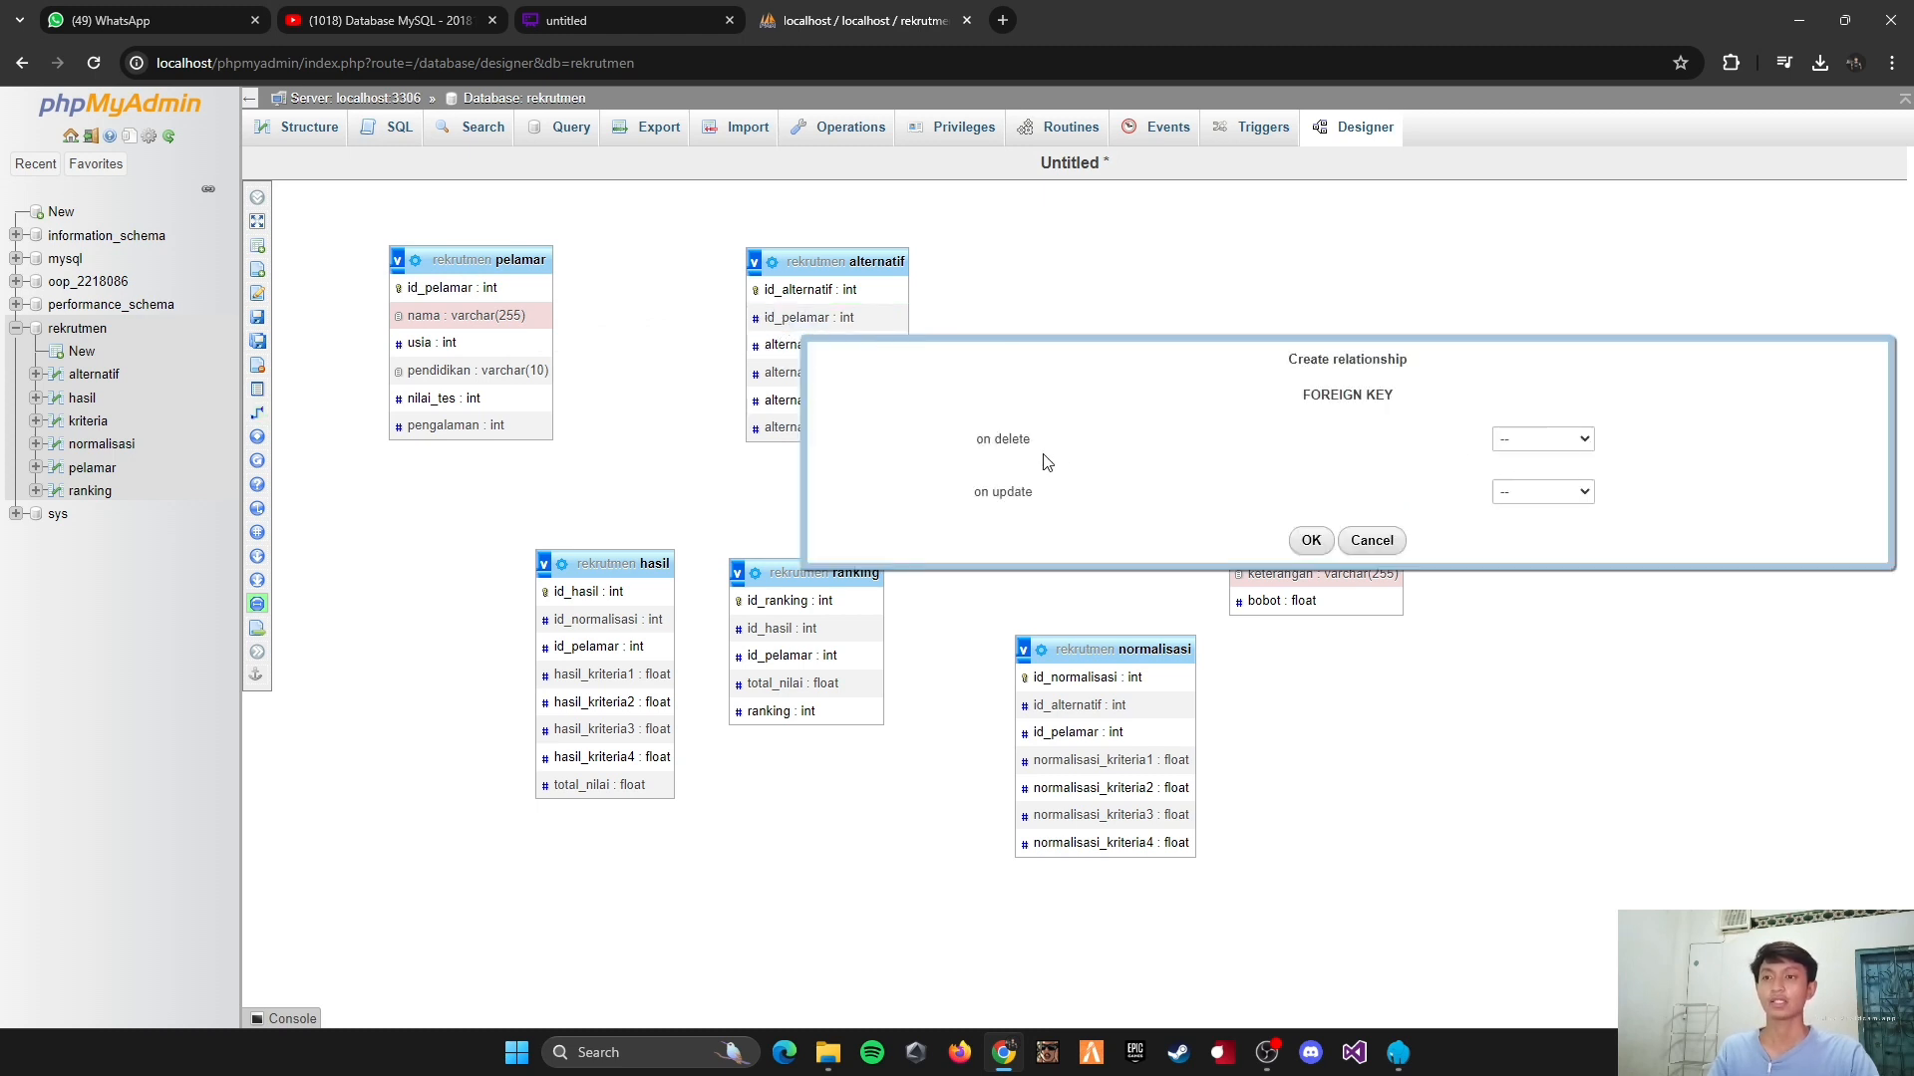
{"action": "left_click", "coordinate": [1515, 441]}
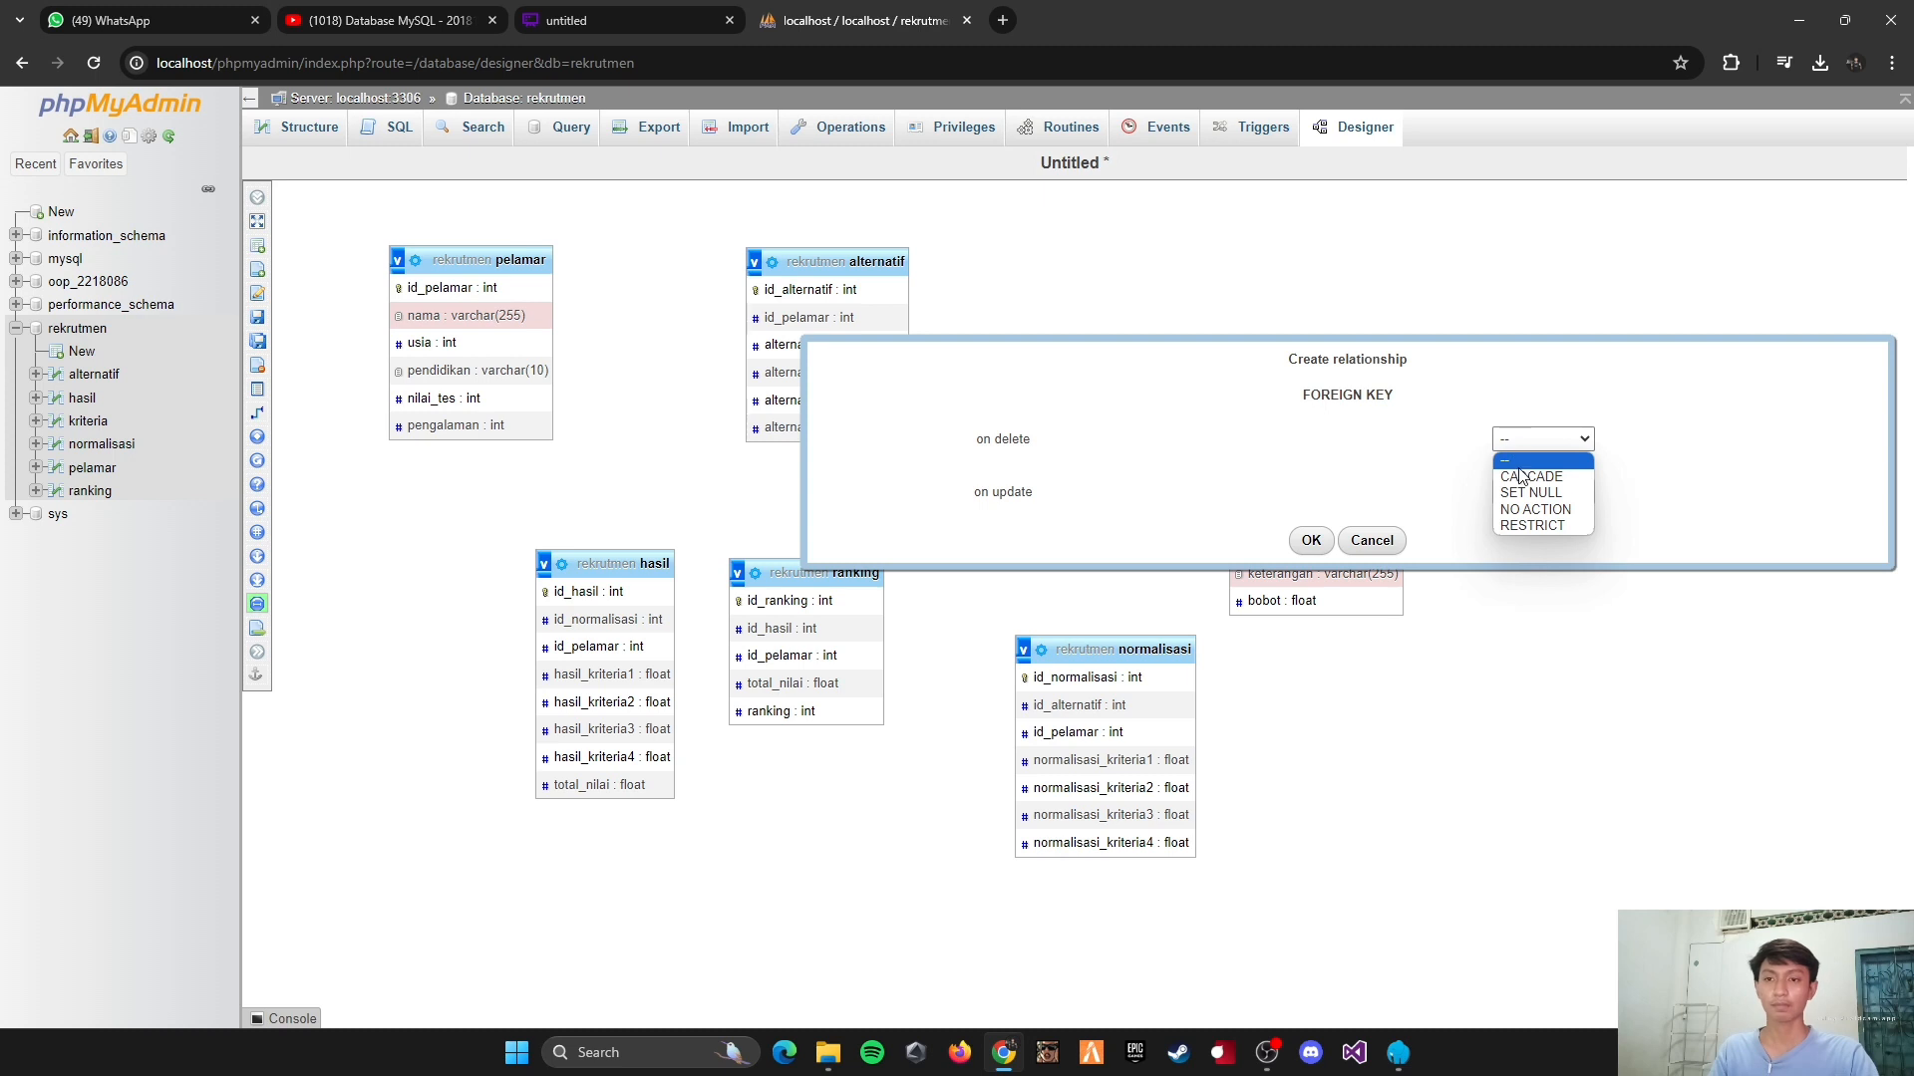
{"action": "left_click", "coordinate": [1528, 476]}
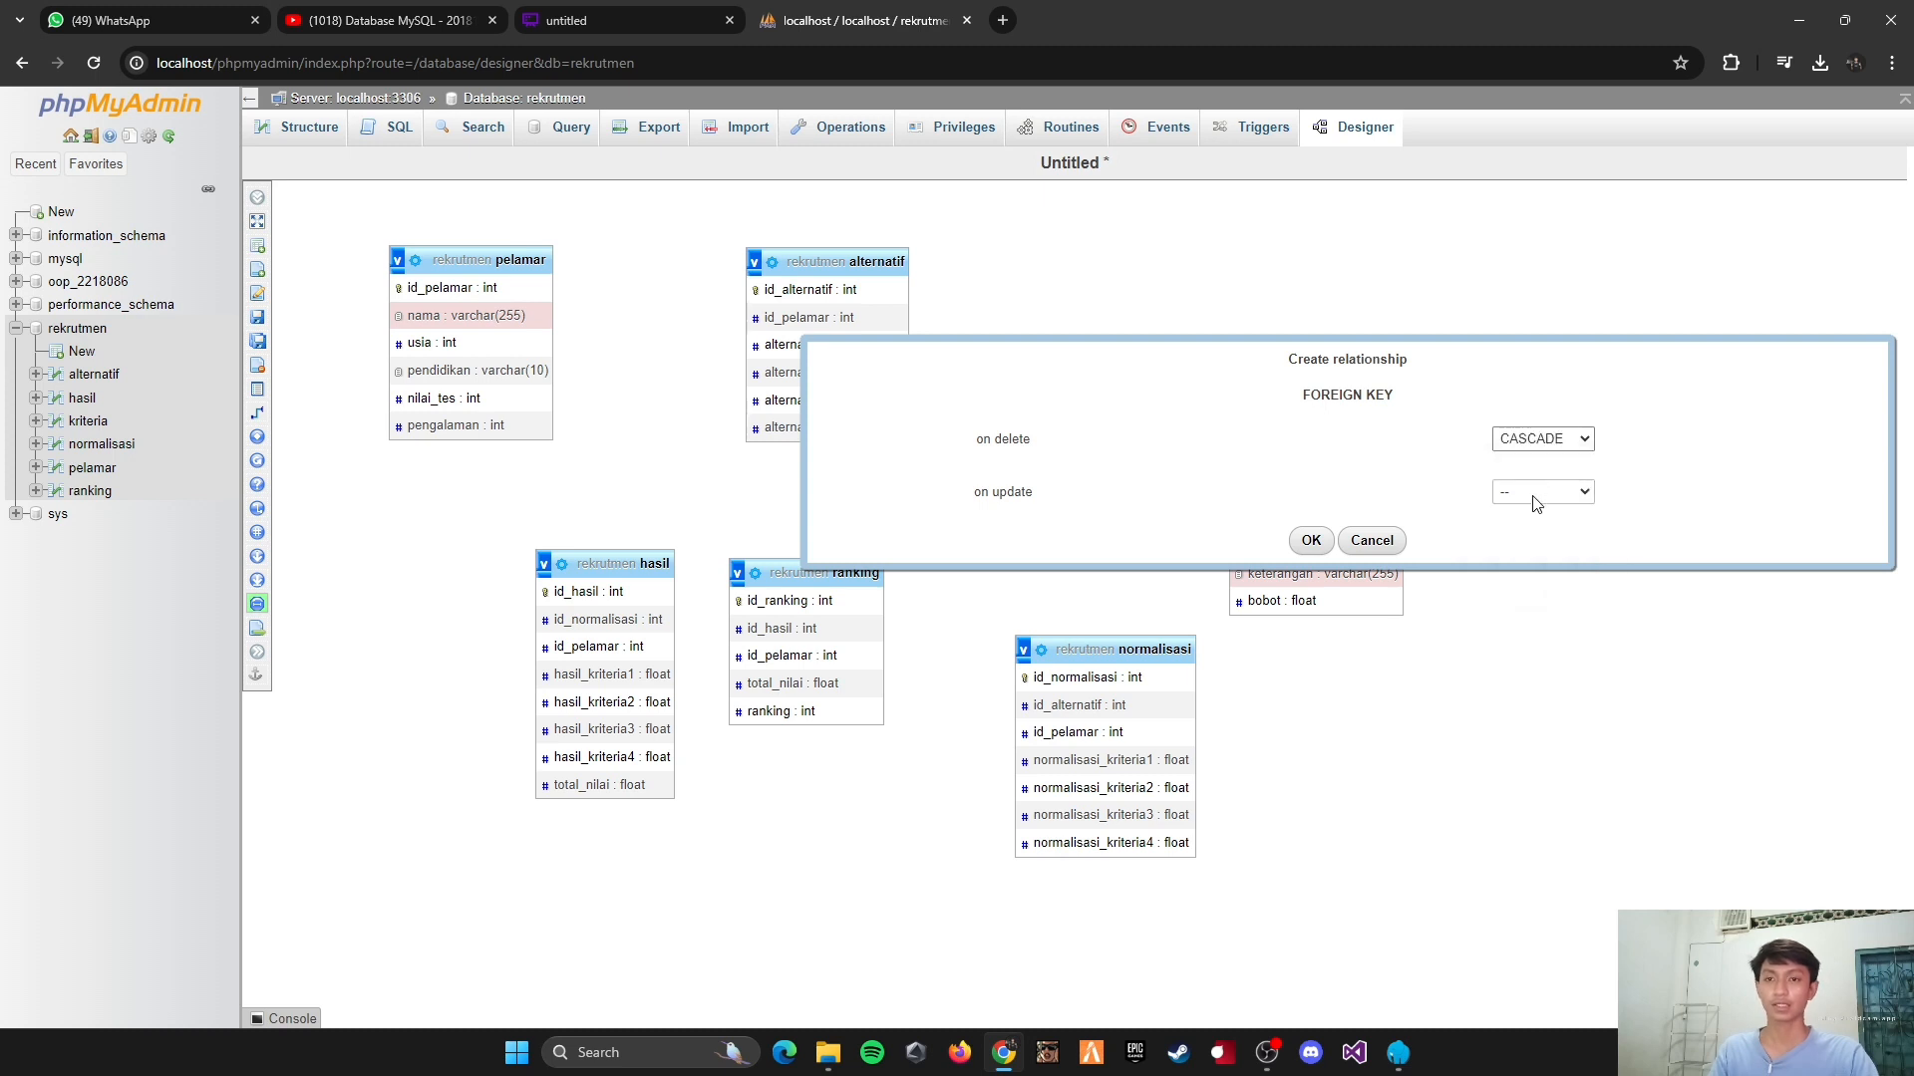
{"action": "left_click", "coordinate": [1532, 504]}
{"action": "left_click", "coordinate": [1533, 528]}
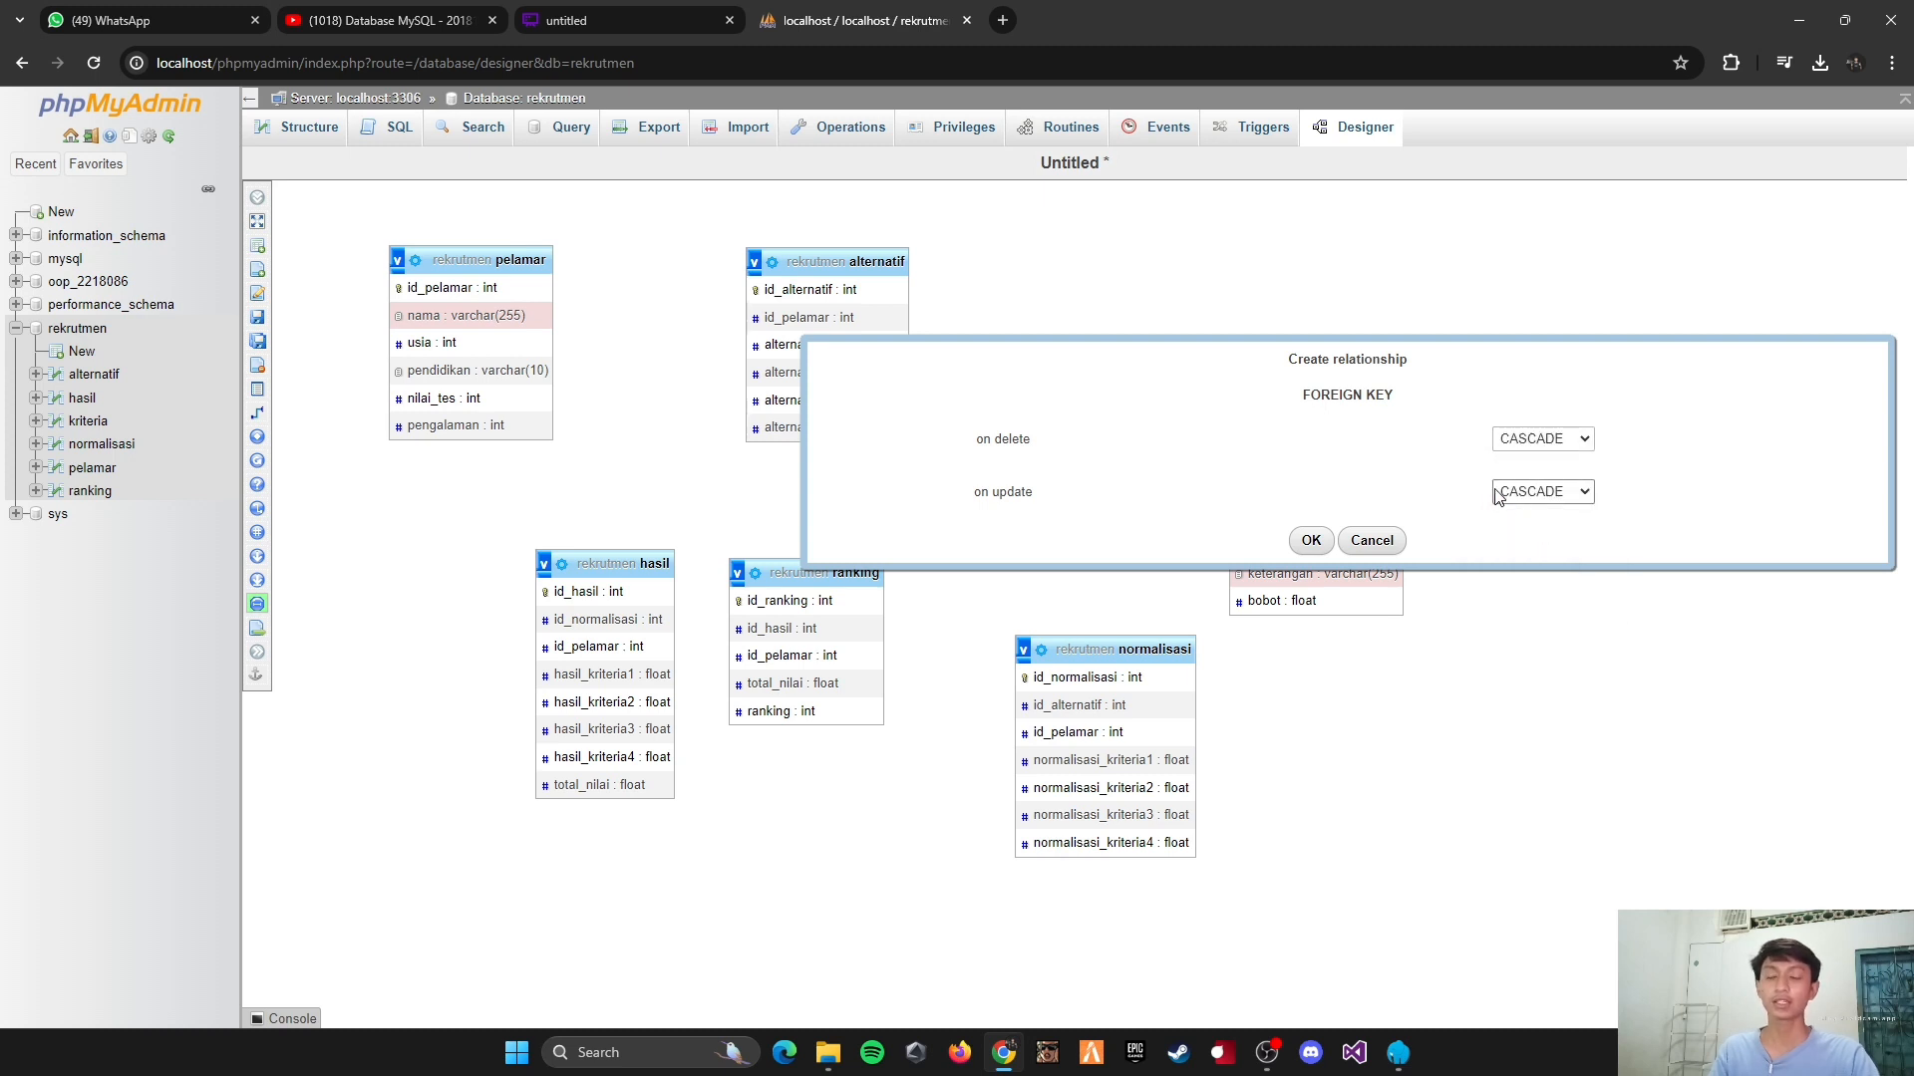
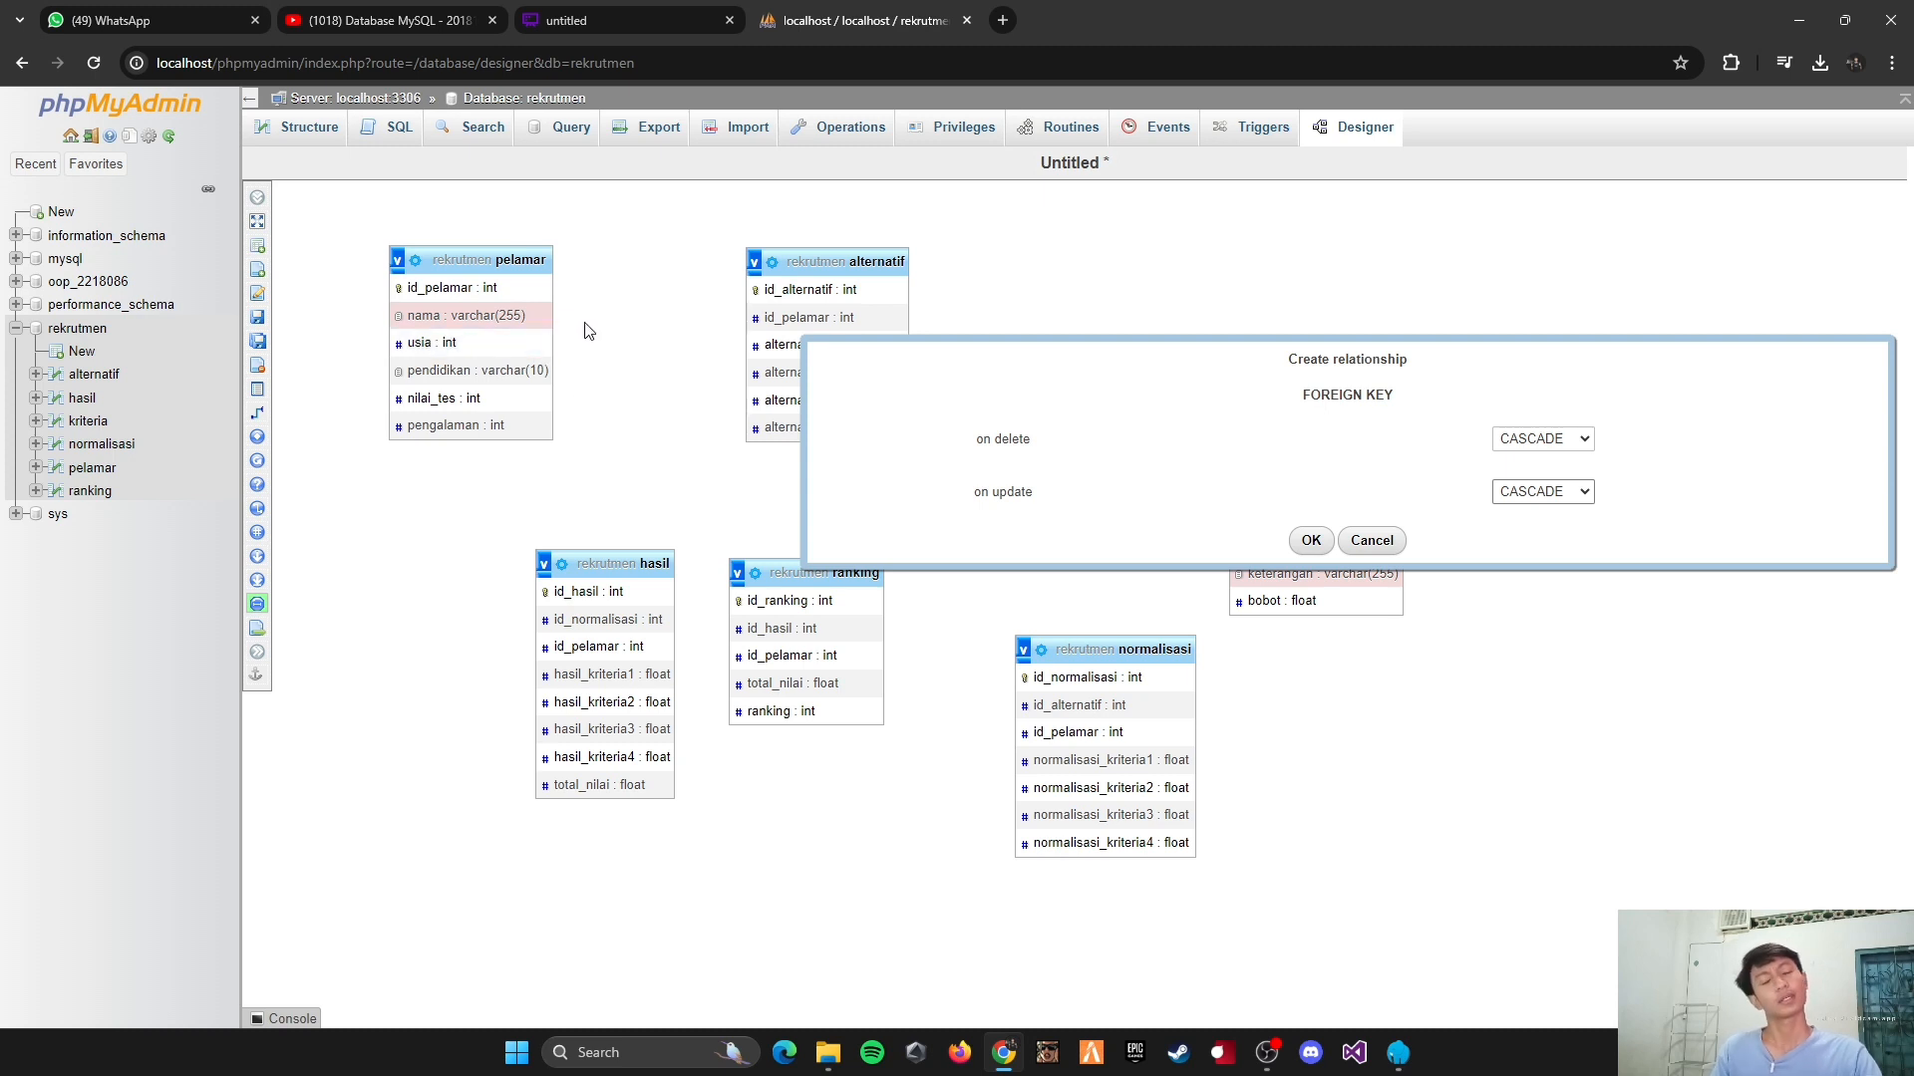
Step: Confirm the pelamar–alternatif relationship and arrange the tables like the diagram: normalisasi beside alternatif, hasil below normalisasi, ranking right of hasil
{"action": "left_click", "coordinate": [1306, 541]}
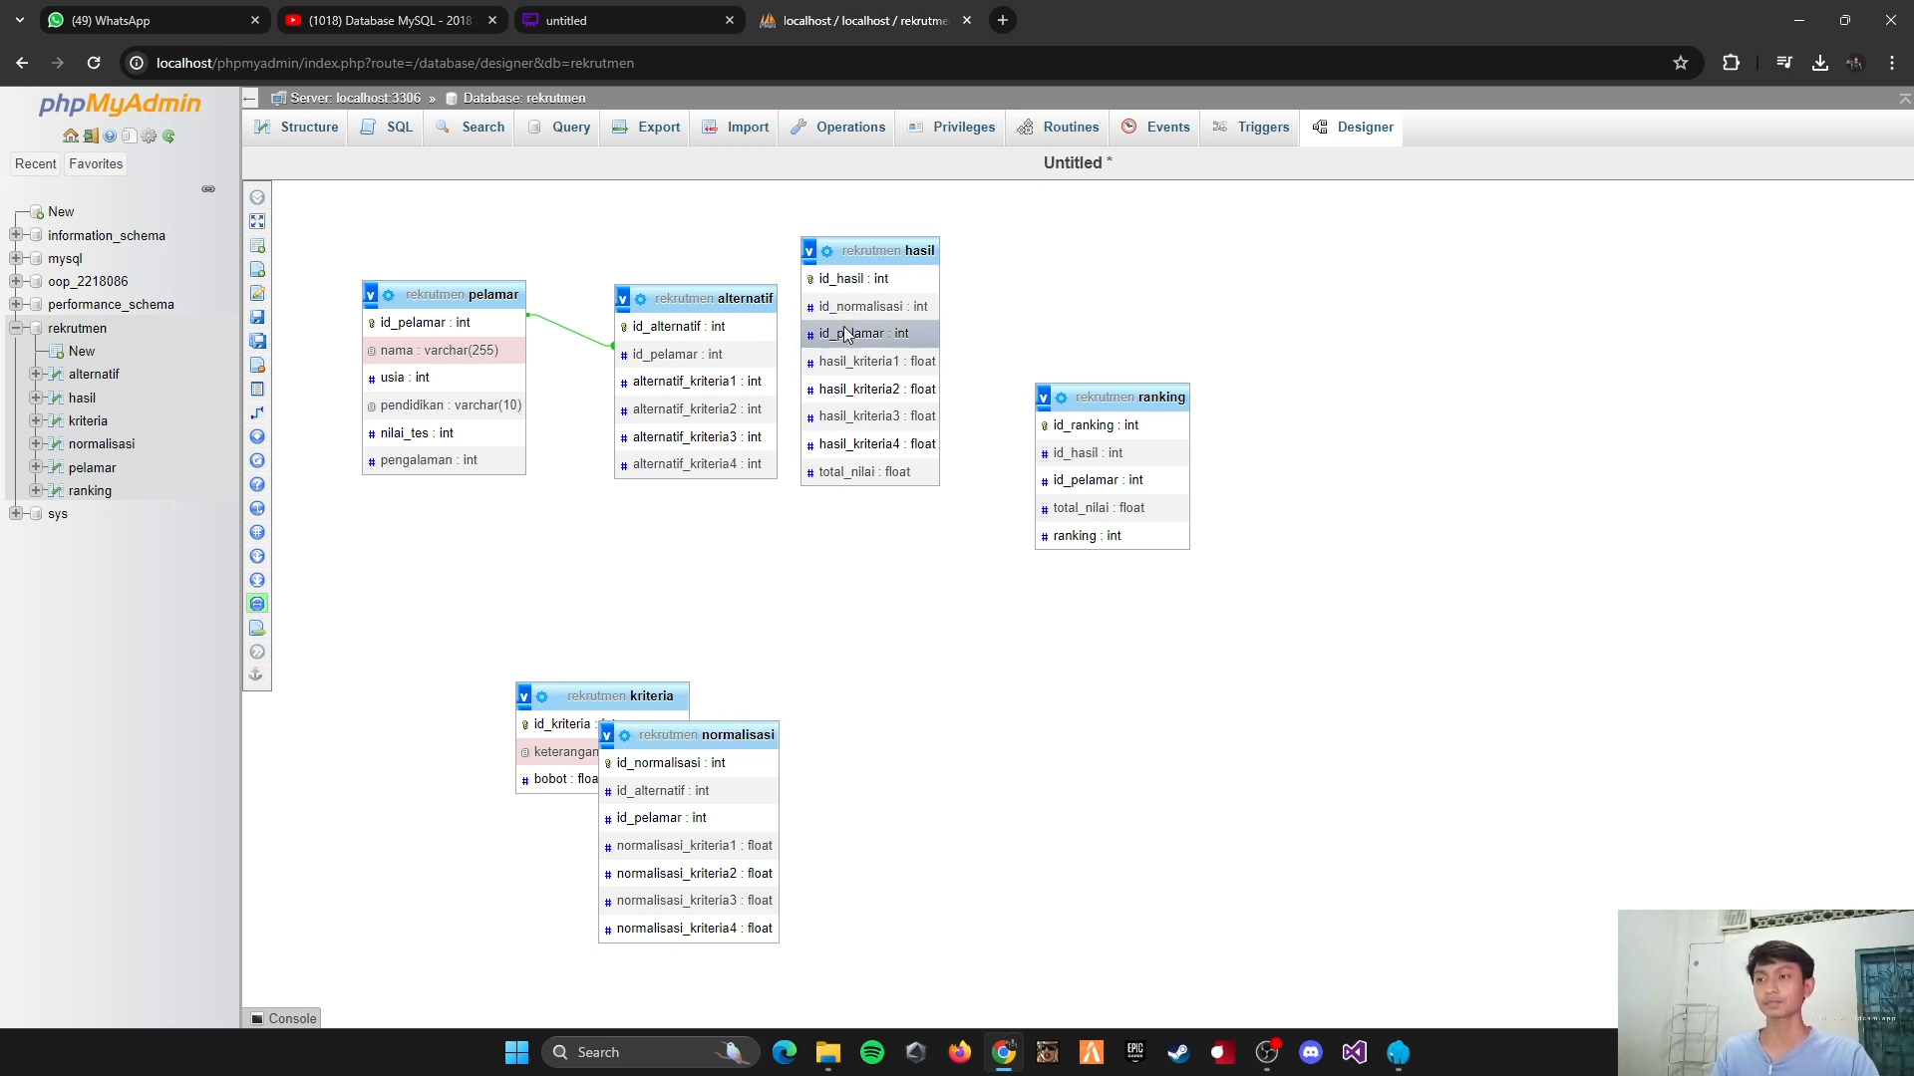
{"action": "left_click_drag", "start_coordinate": [858, 253], "coordinate": [898, 552]}
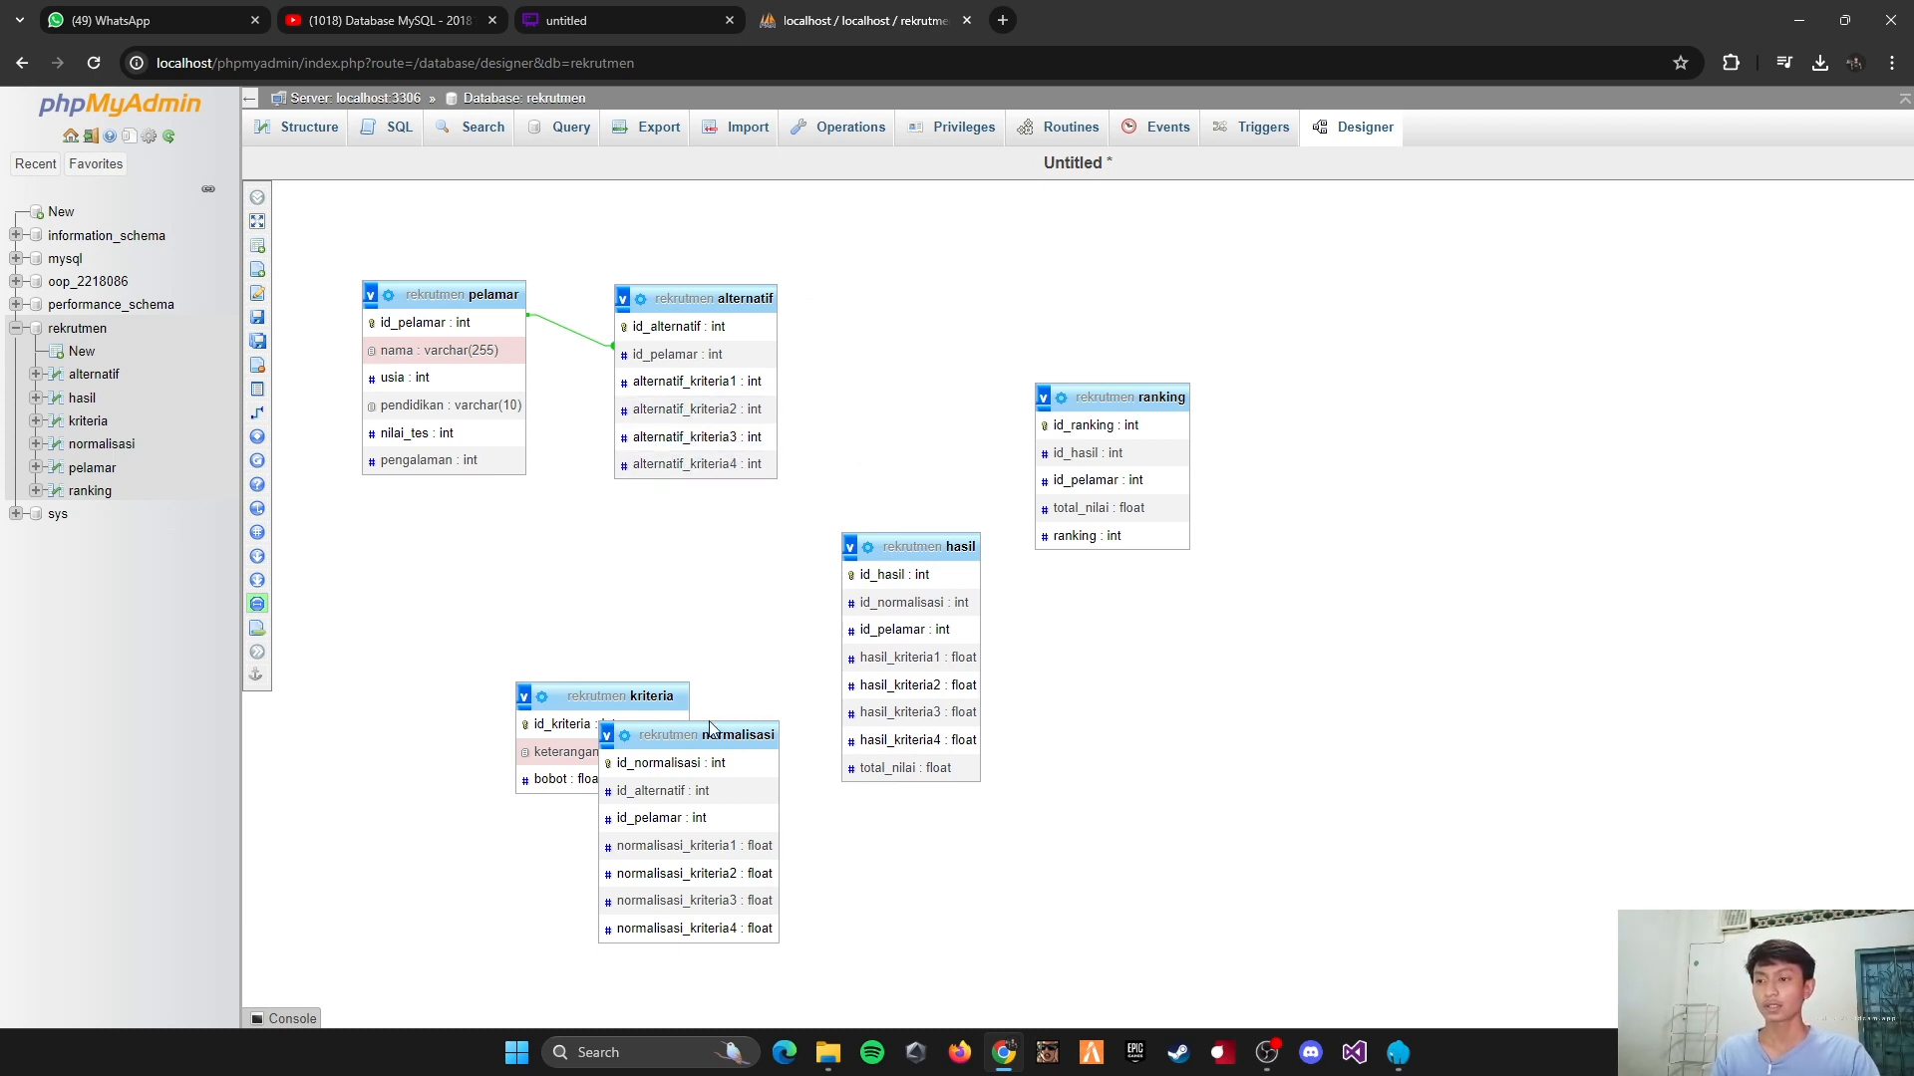
{"action": "left_click", "coordinate": [599, 11]}
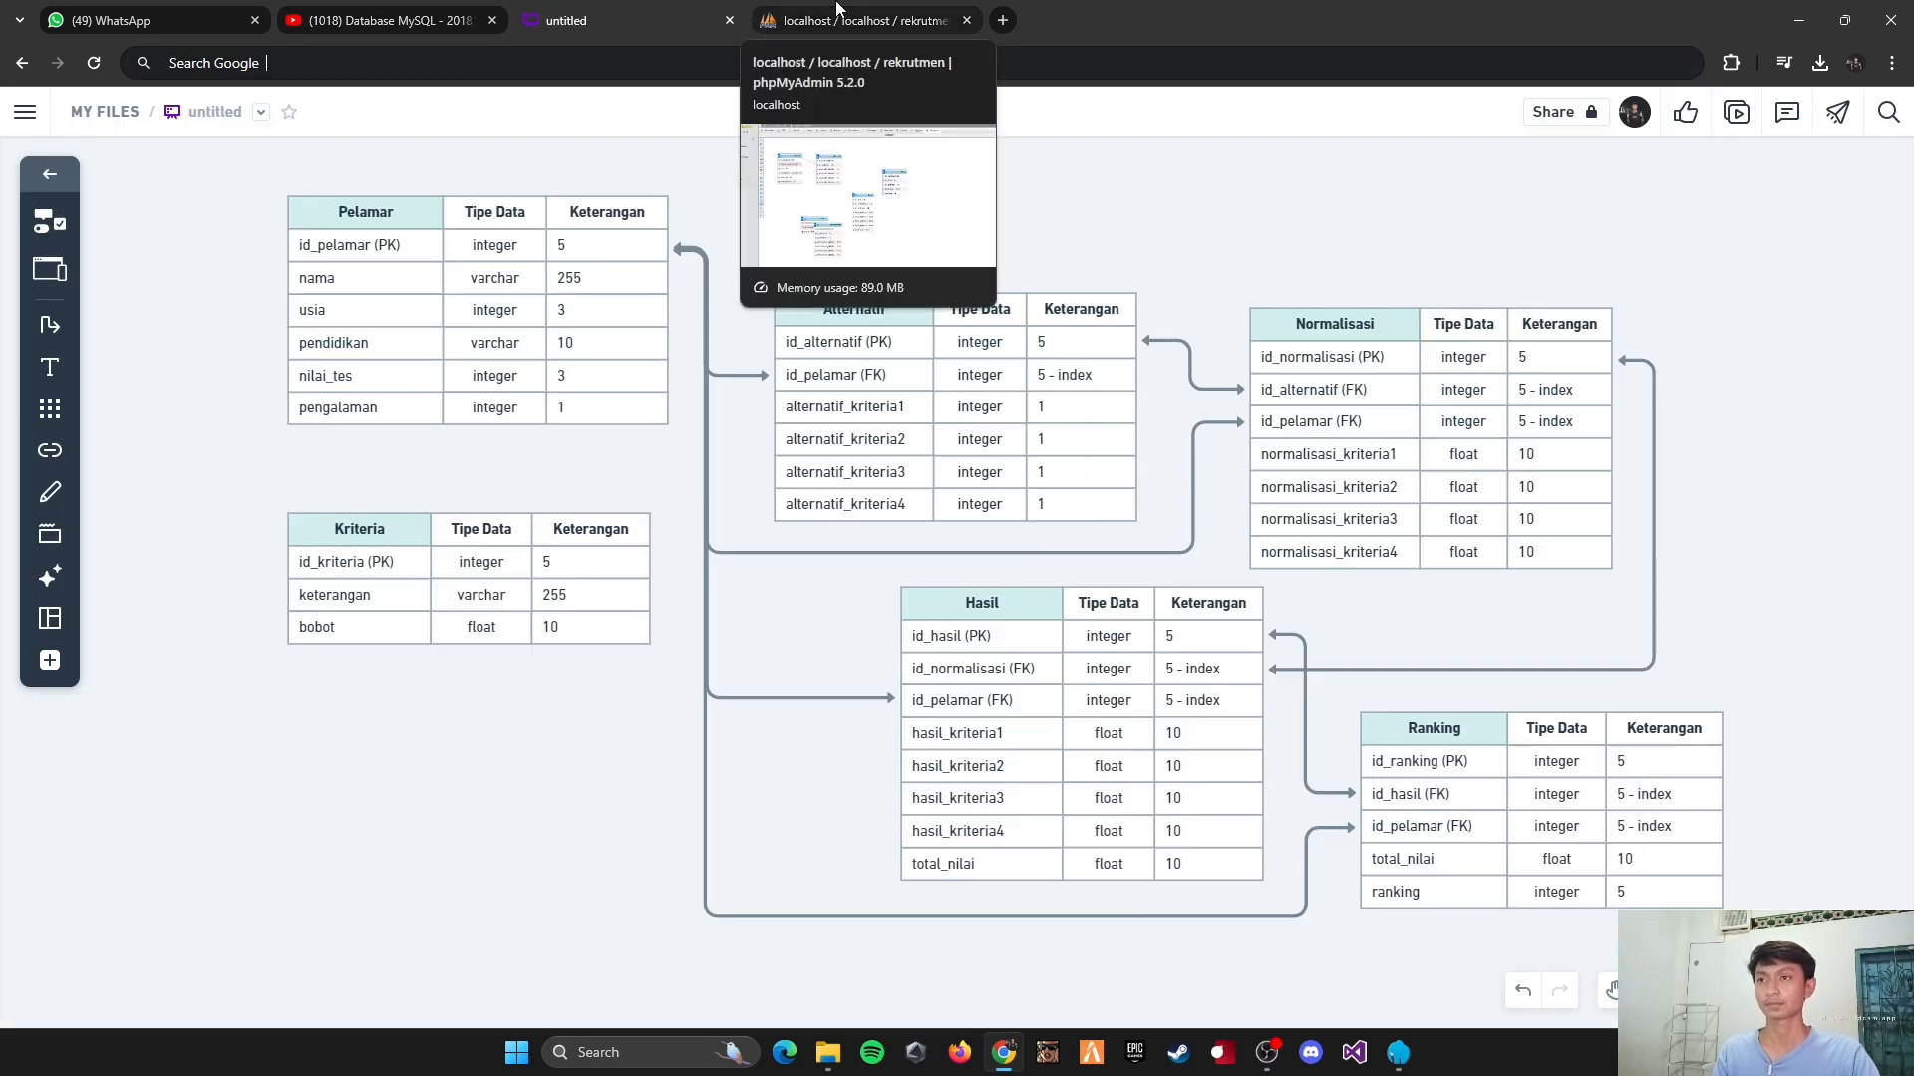
{"action": "left_click", "coordinate": [838, 12]}
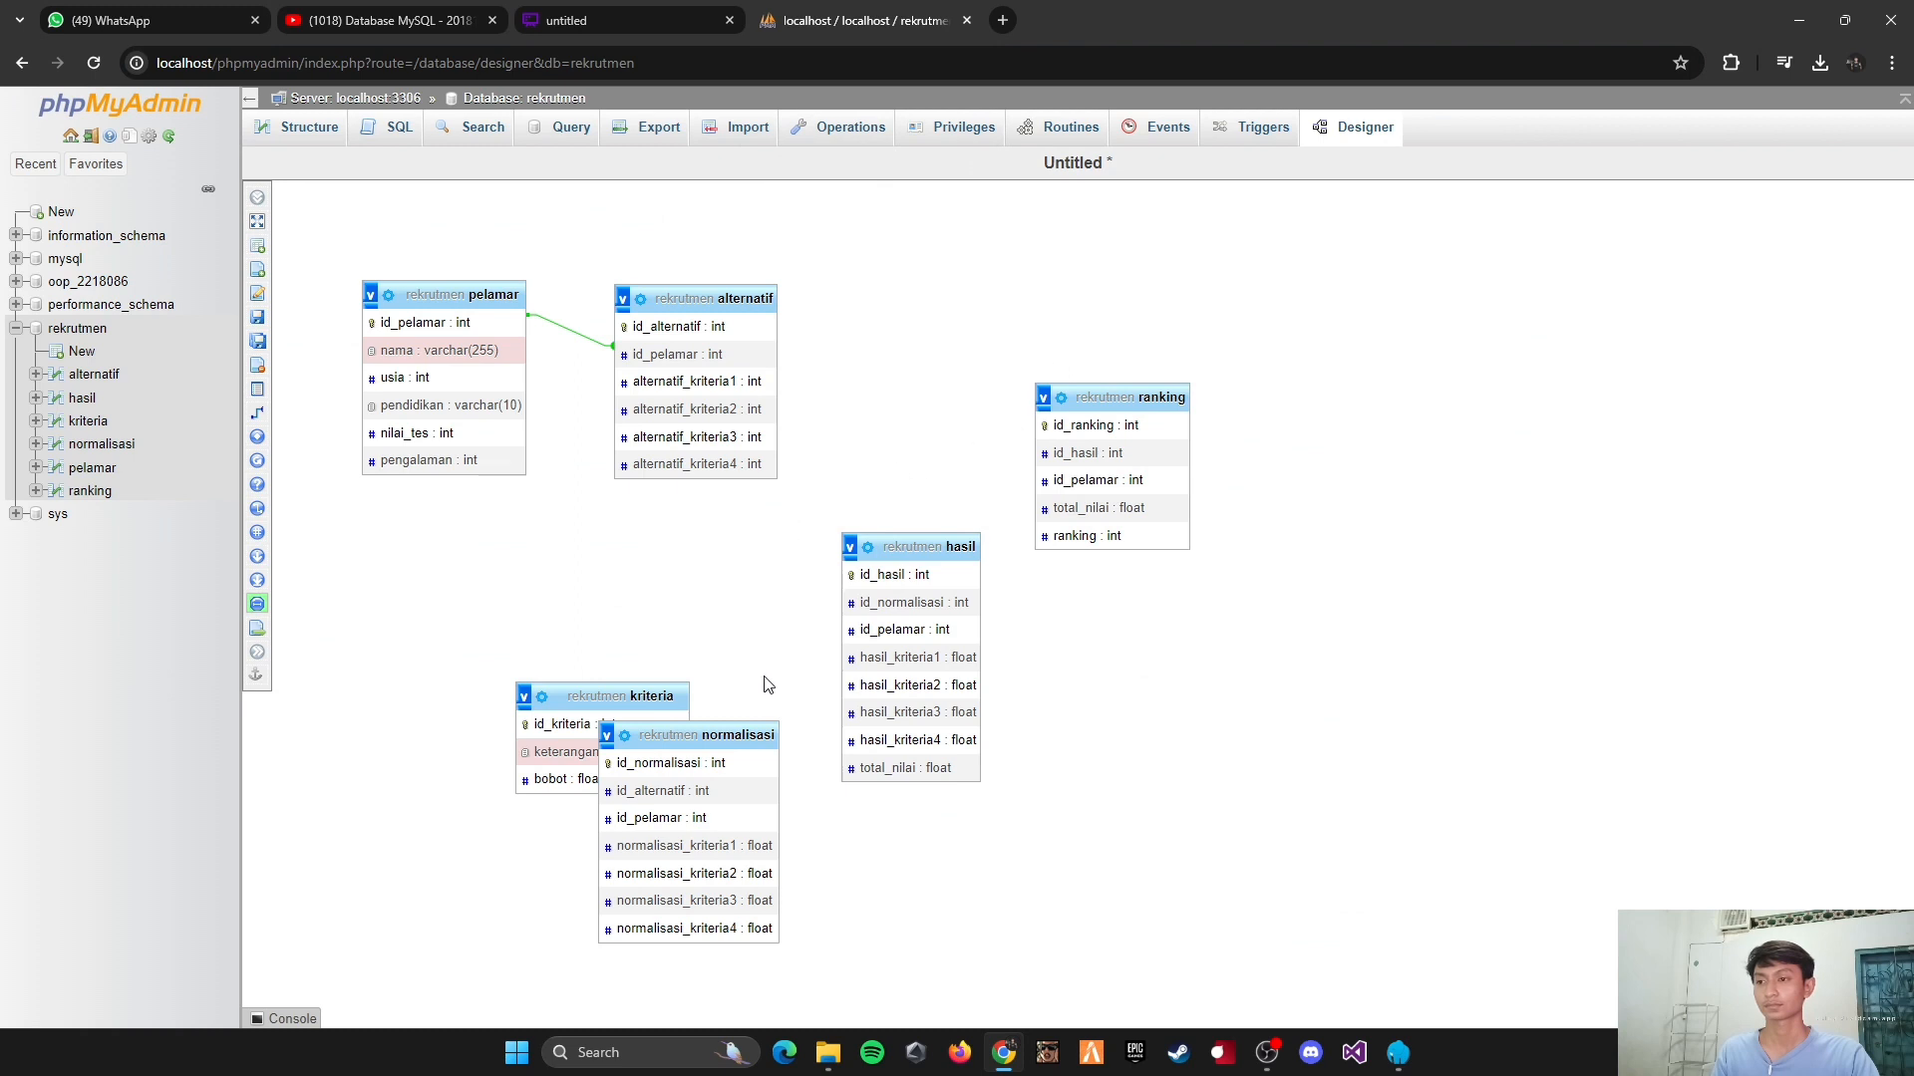
{"action": "left_click_drag", "start_coordinate": [753, 735], "coordinate": [978, 650]}
{"action": "left_click_drag", "start_coordinate": [777, 530], "coordinate": [983, 312]}
{"action": "left_click_drag", "start_coordinate": [1146, 399], "coordinate": [1247, 557]}
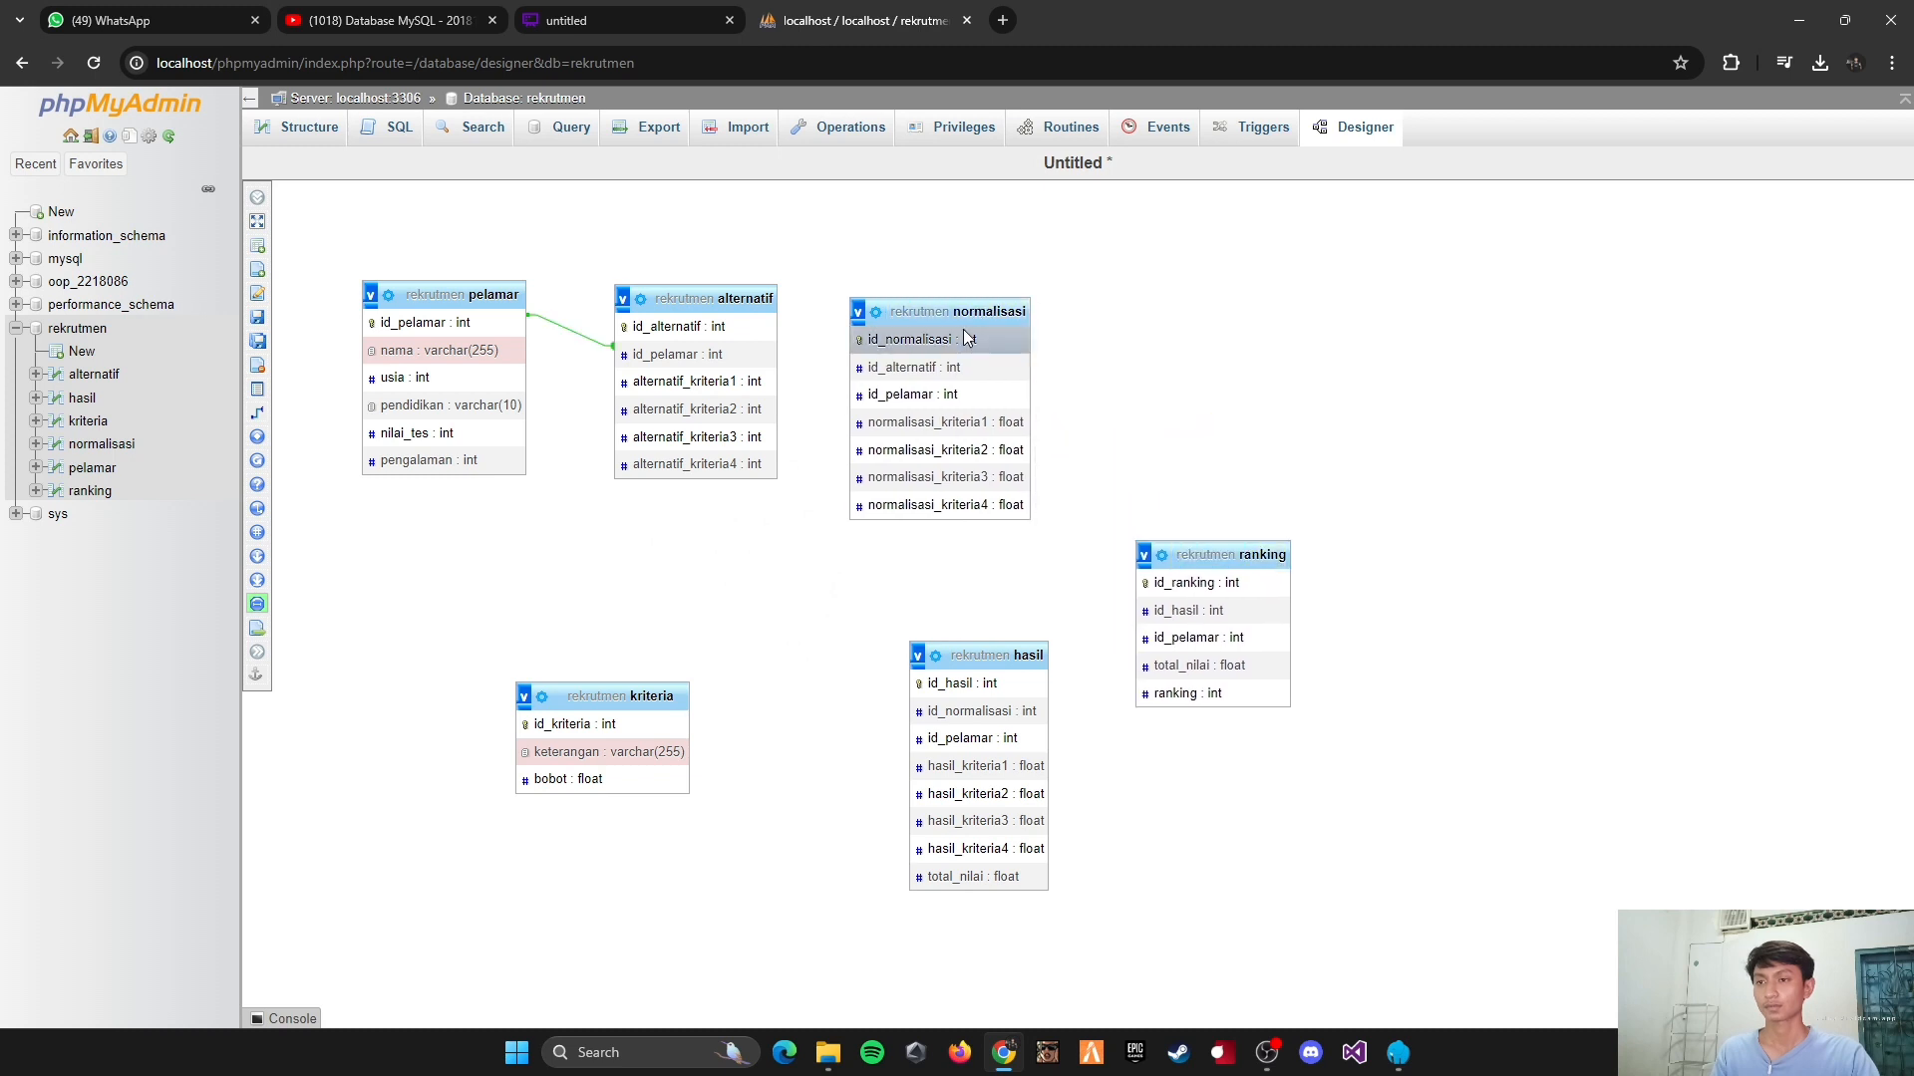
{"action": "left_click_drag", "start_coordinate": [957, 311], "coordinate": [1007, 297]}
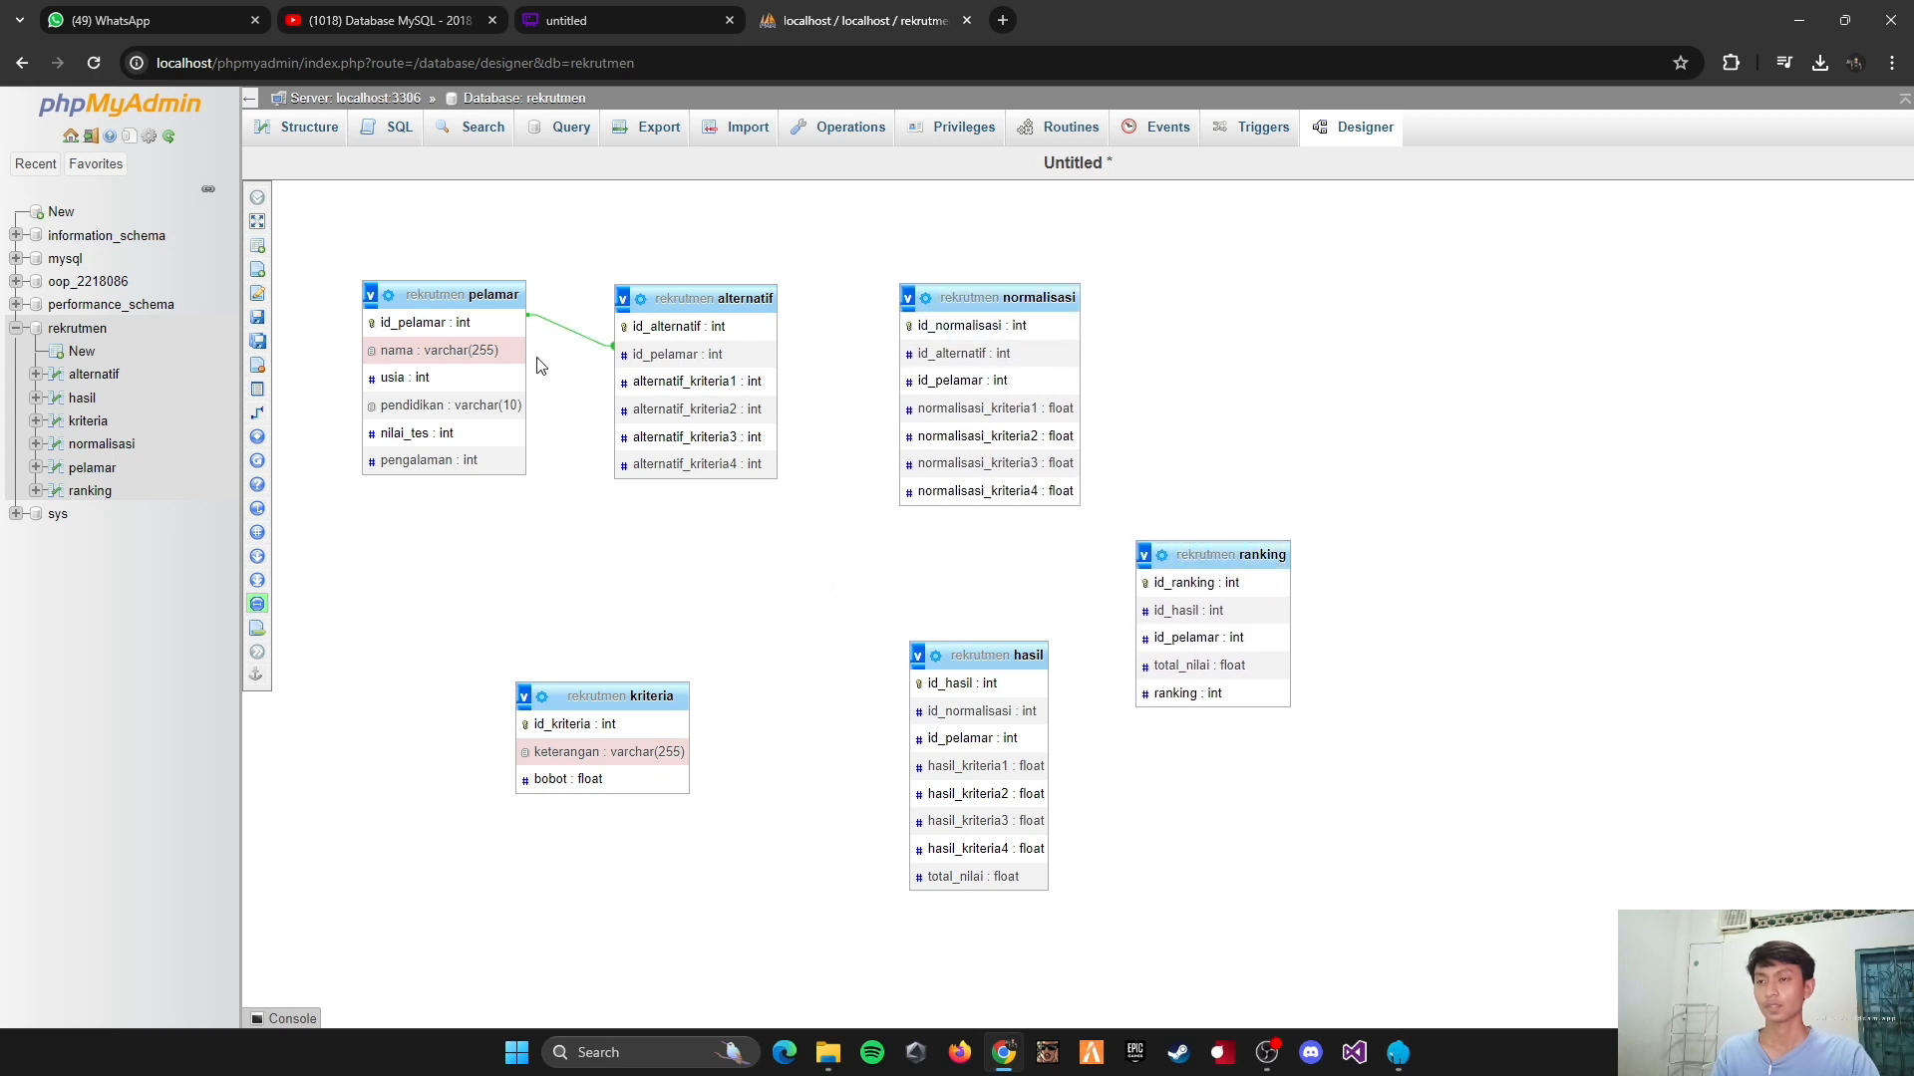
Step: Create a relationship from alternatif's id_alternatif to normalisasi's id_alternatif, with CASCADE on delete and on update
{"action": "left_click", "coordinate": [258, 415]}
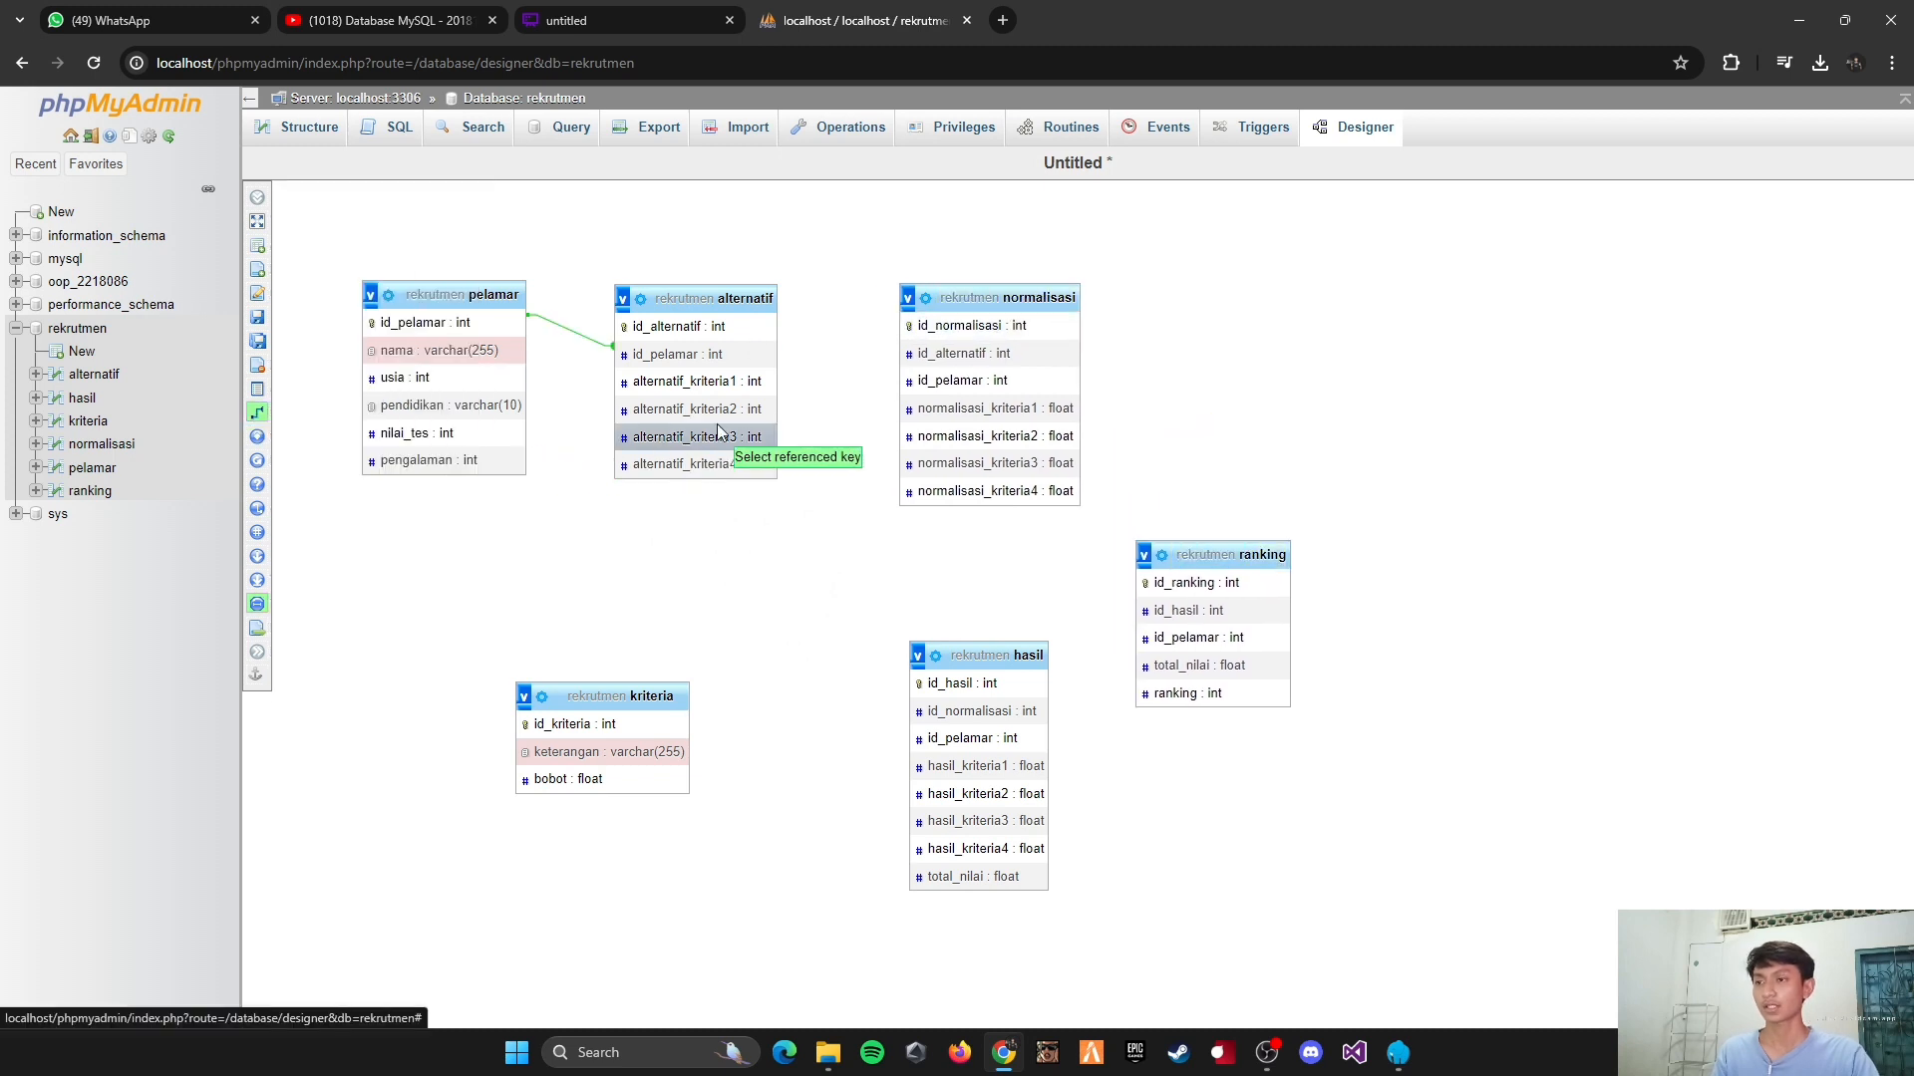
{"action": "left_click", "coordinate": [706, 327]}
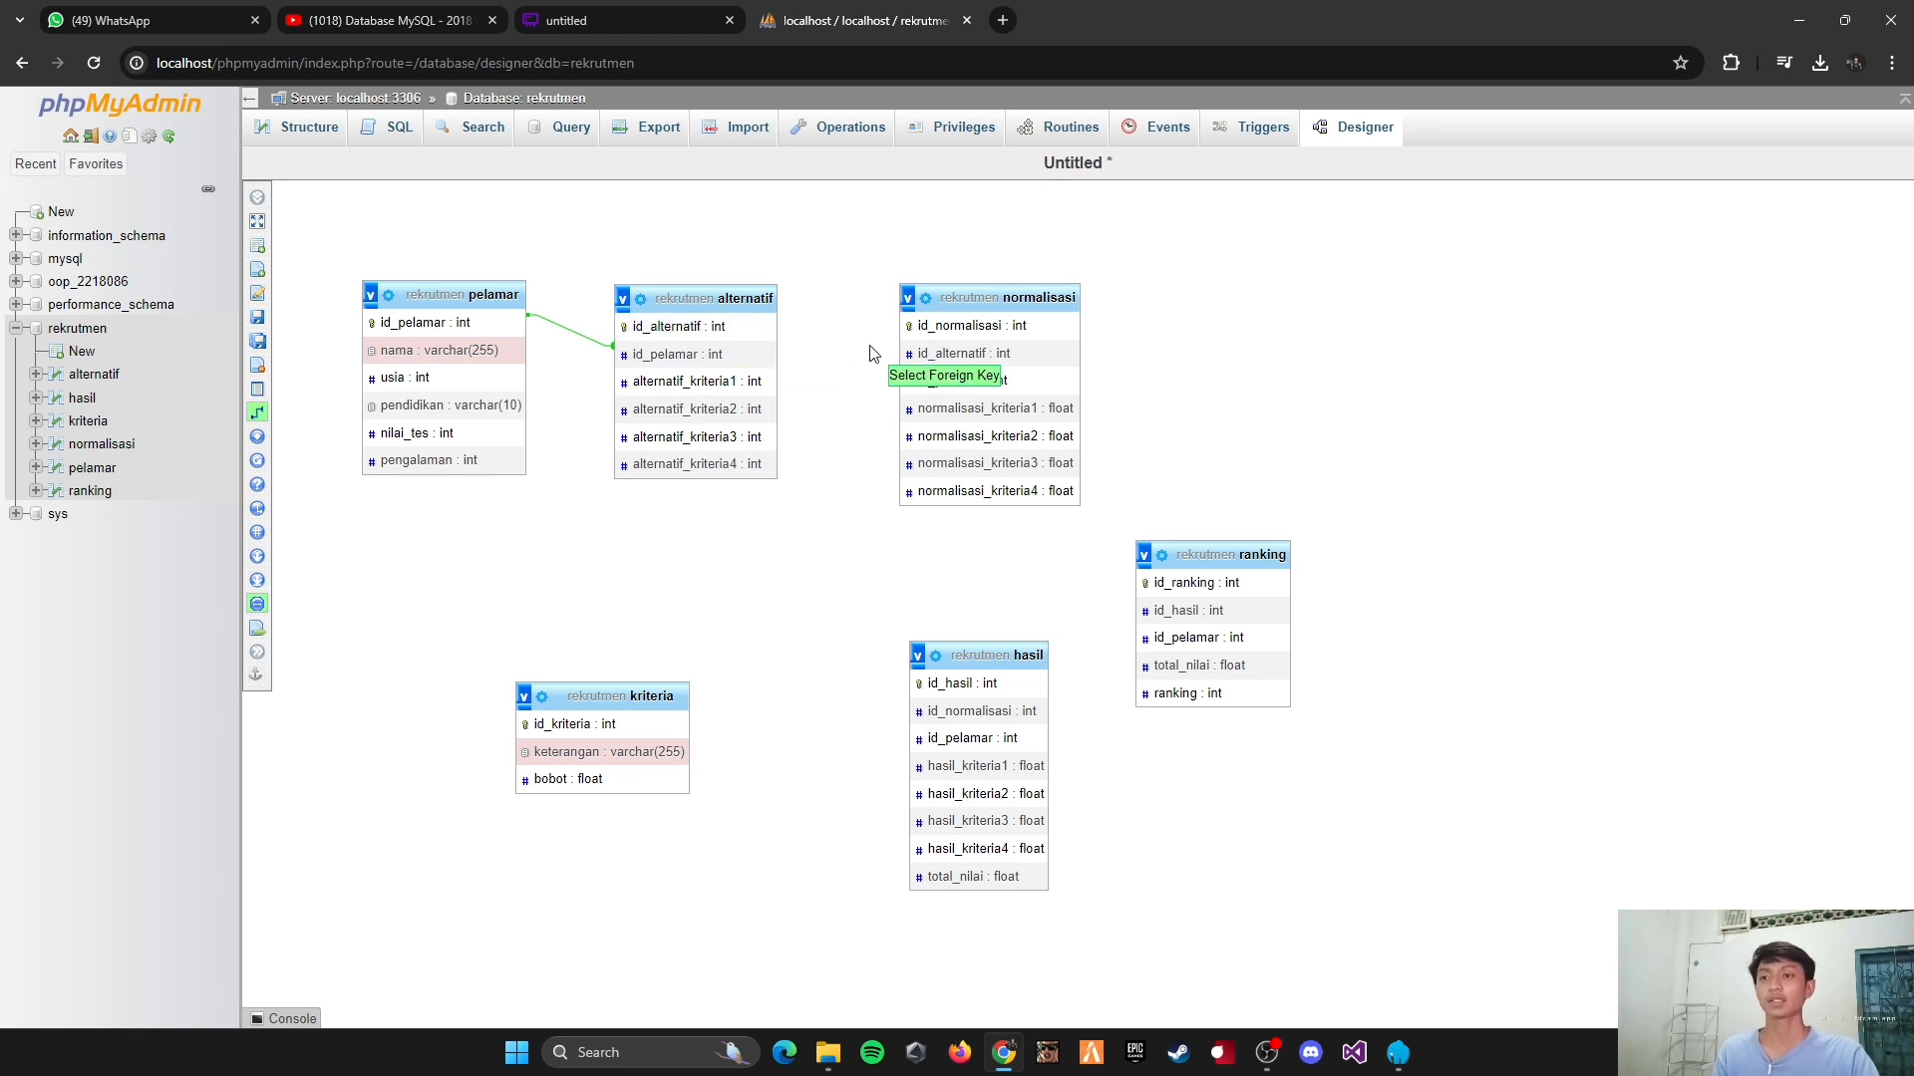
{"action": "left_click", "coordinate": [930, 356]}
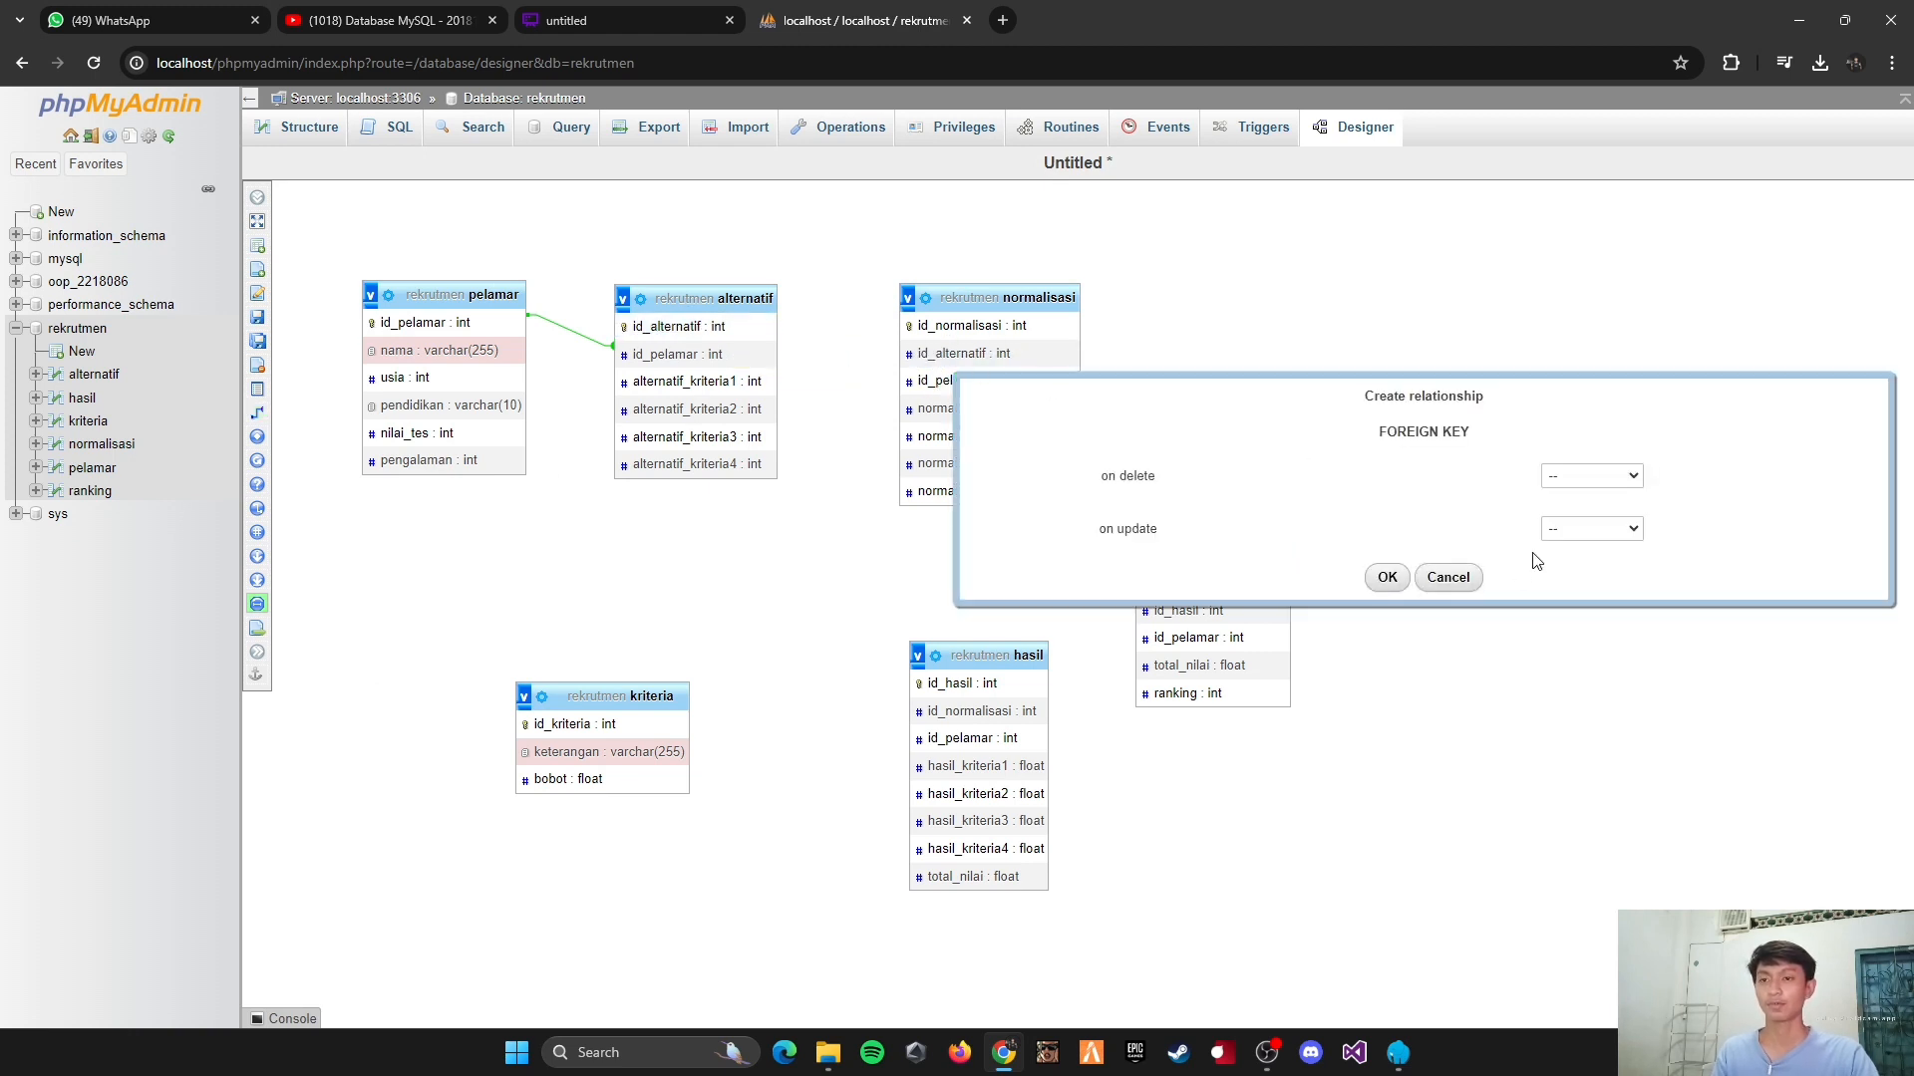
{"action": "left_click", "coordinate": [1590, 478]}
{"action": "left_click", "coordinate": [1588, 514]}
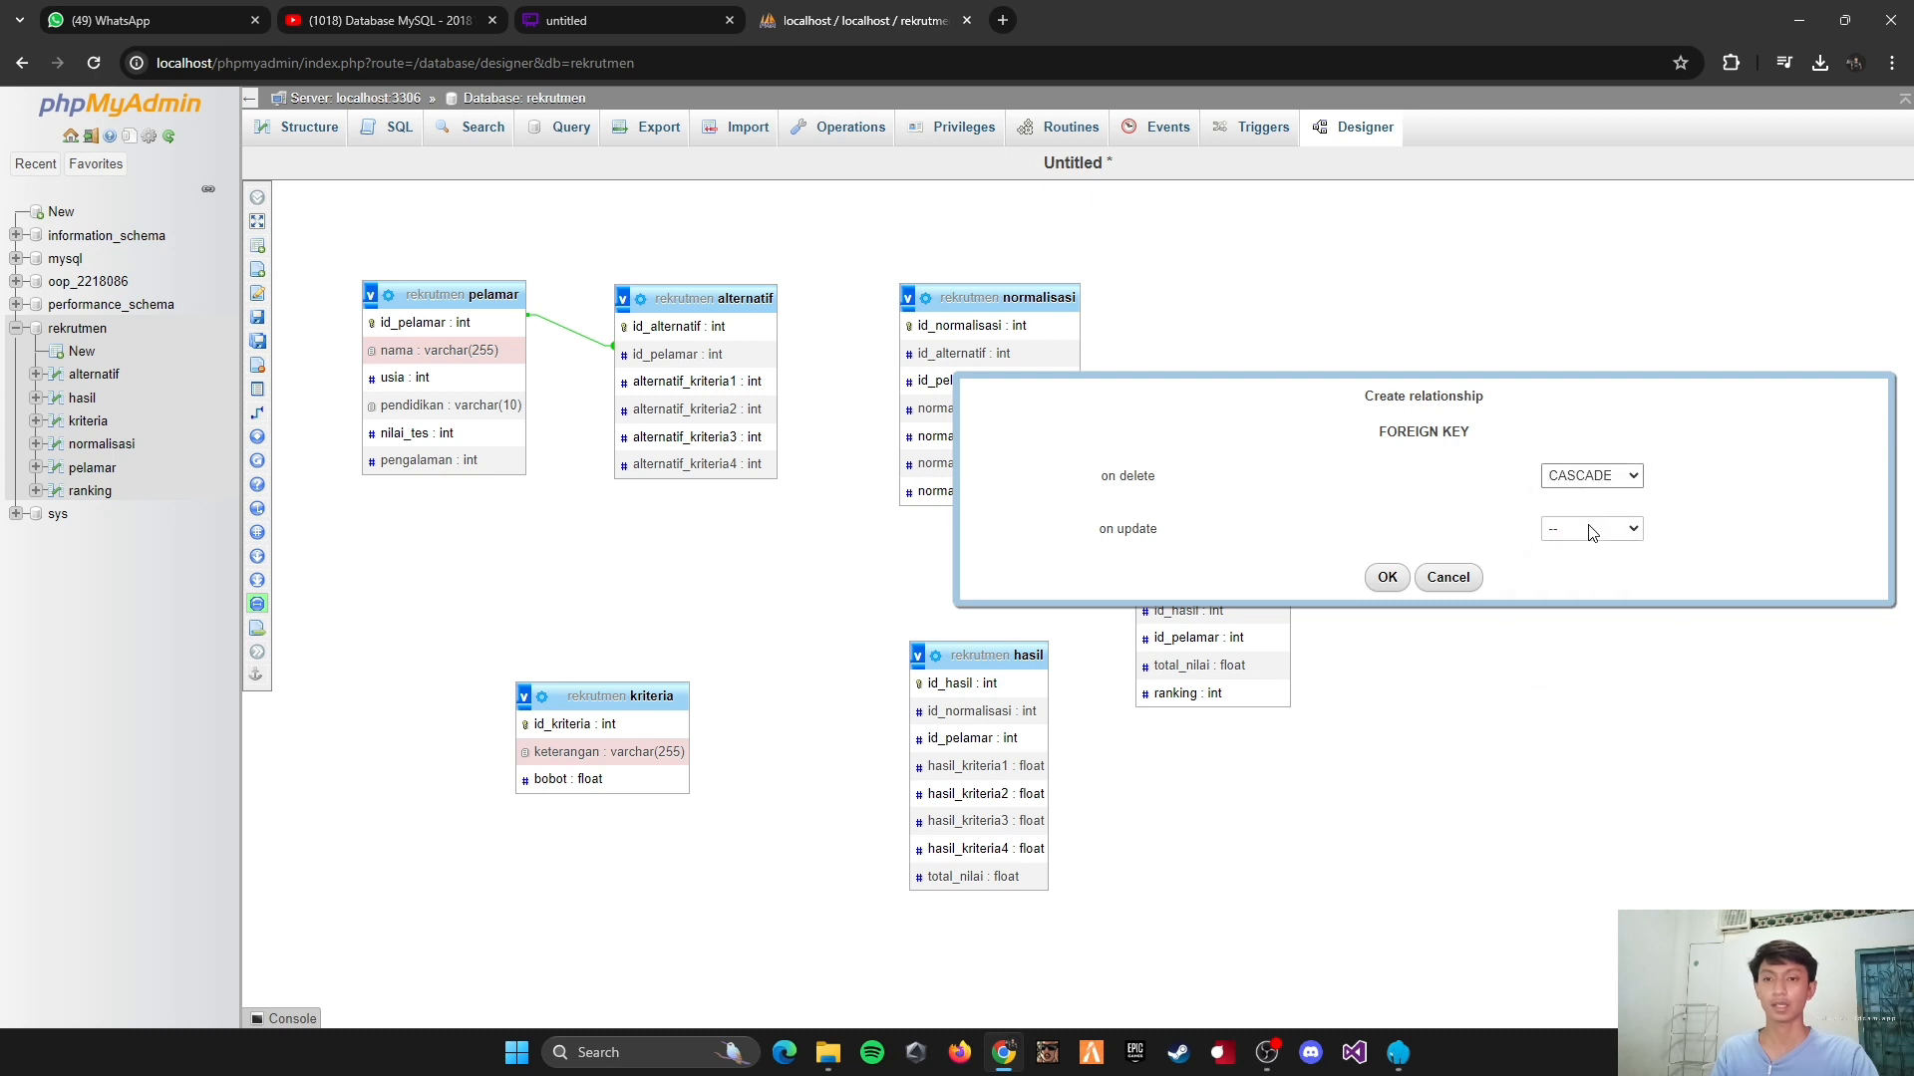
{"action": "left_click", "coordinate": [1590, 530]}
{"action": "left_click", "coordinate": [1583, 567]}
{"action": "left_click", "coordinate": [1387, 580]}
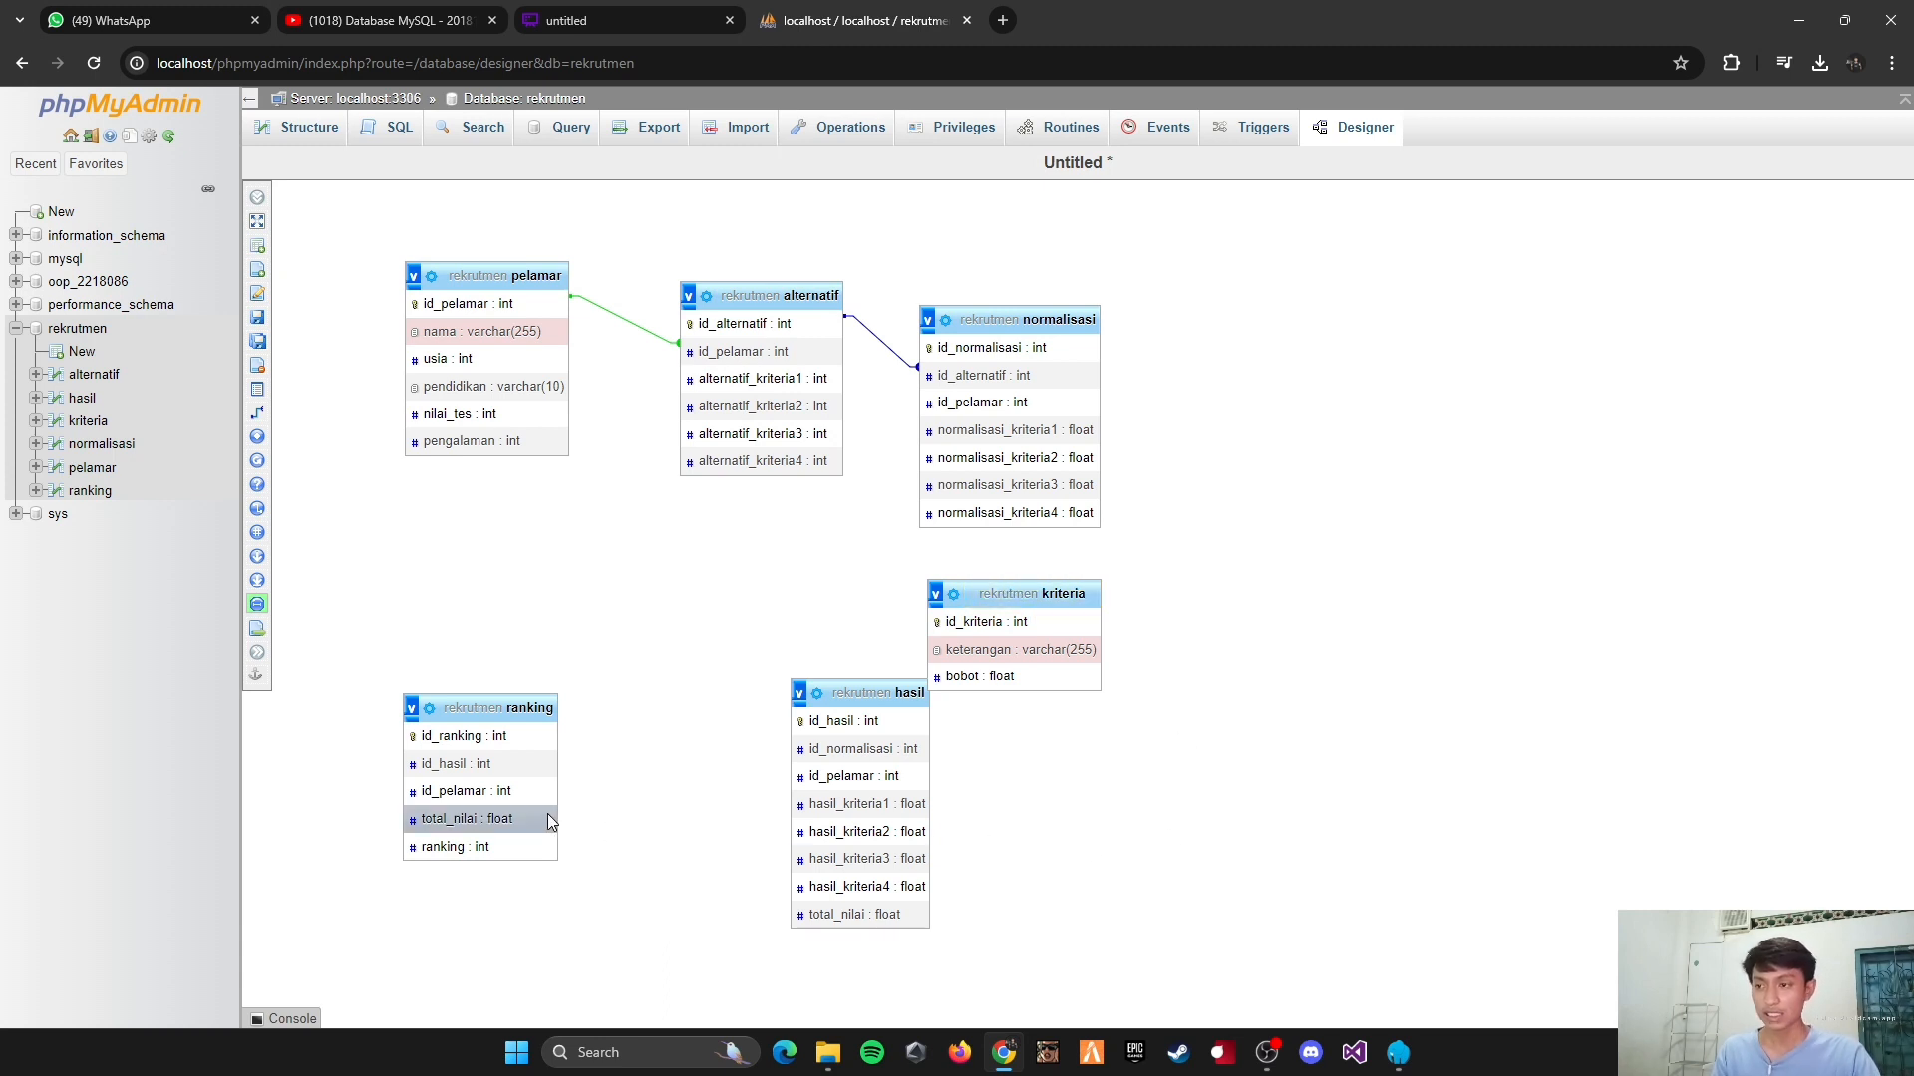
Step: Place hasil to the right of normalisasi, with kriteria and ranking side by side below the linked tables
{"action": "left_click_drag", "start_coordinate": [855, 698], "coordinate": [1275, 341]}
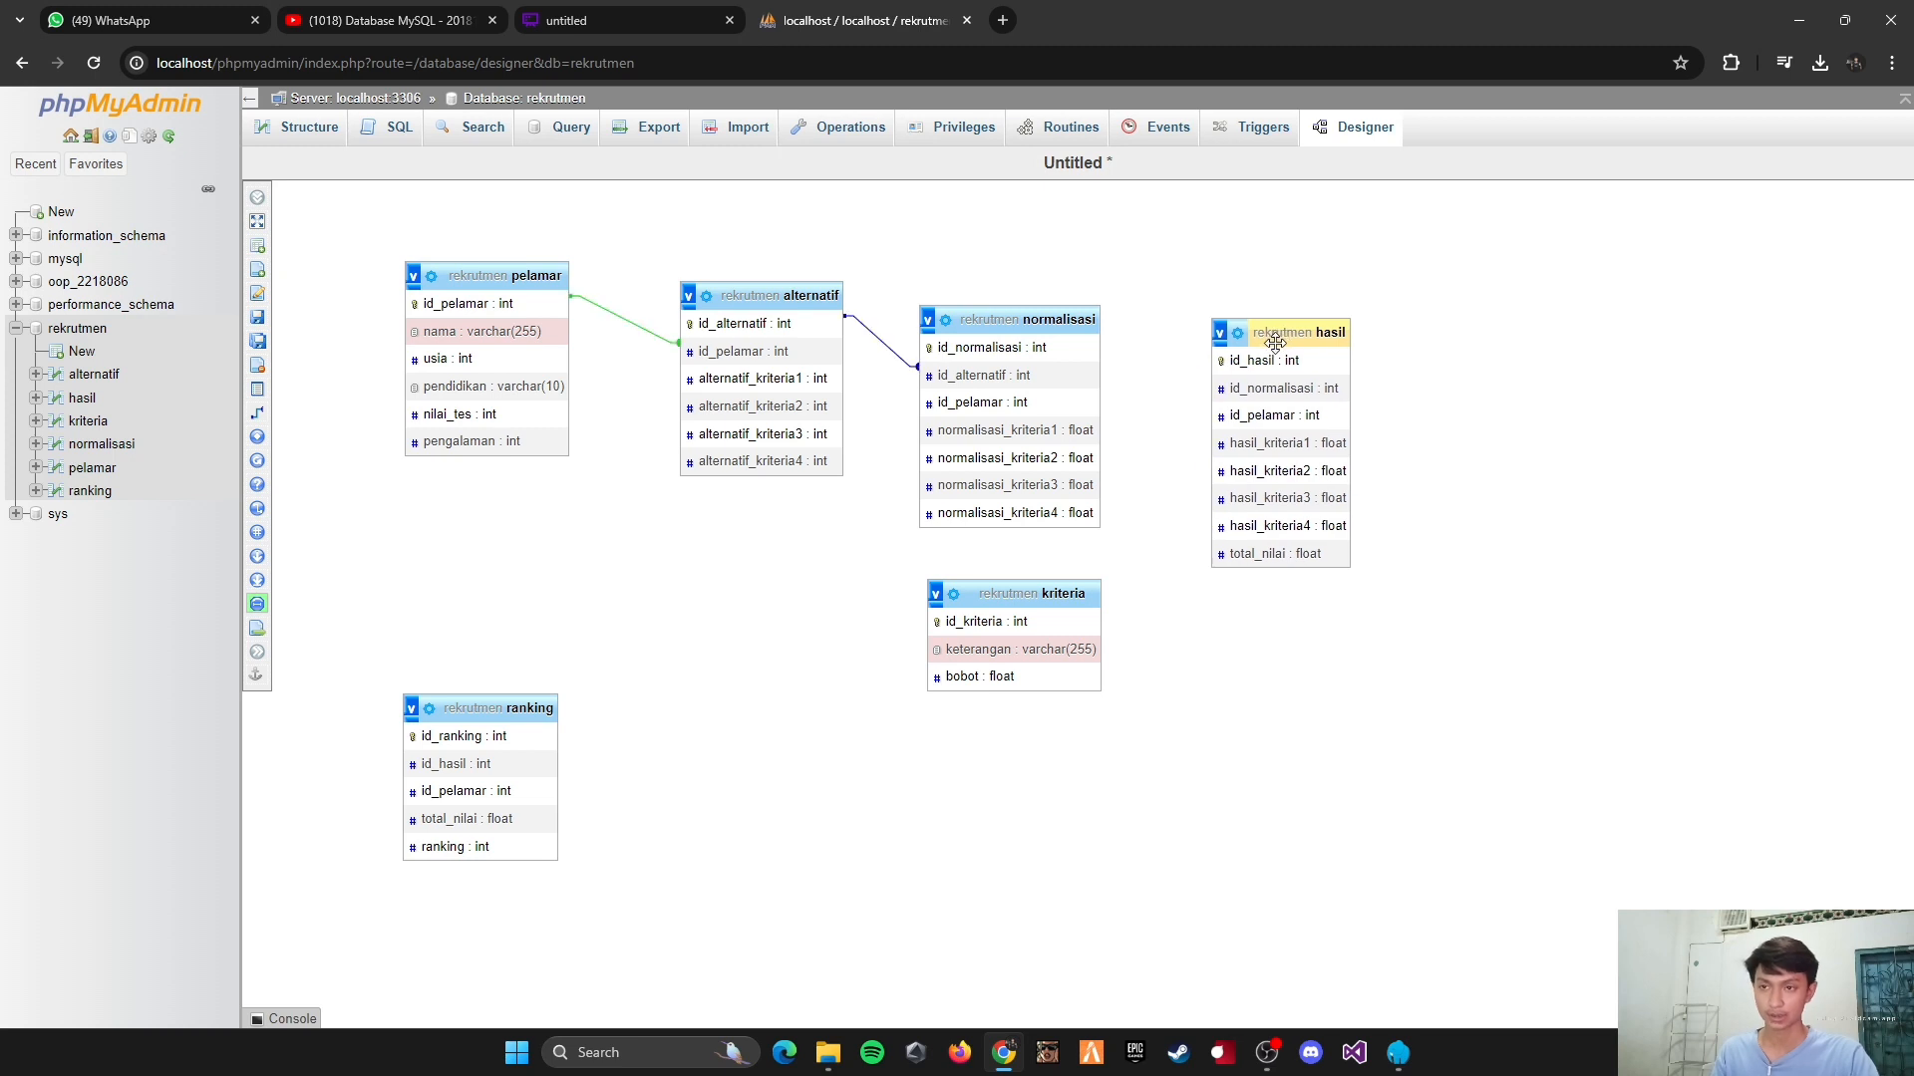
{"action": "left_click_drag", "start_coordinate": [1020, 590], "coordinate": [849, 655]}
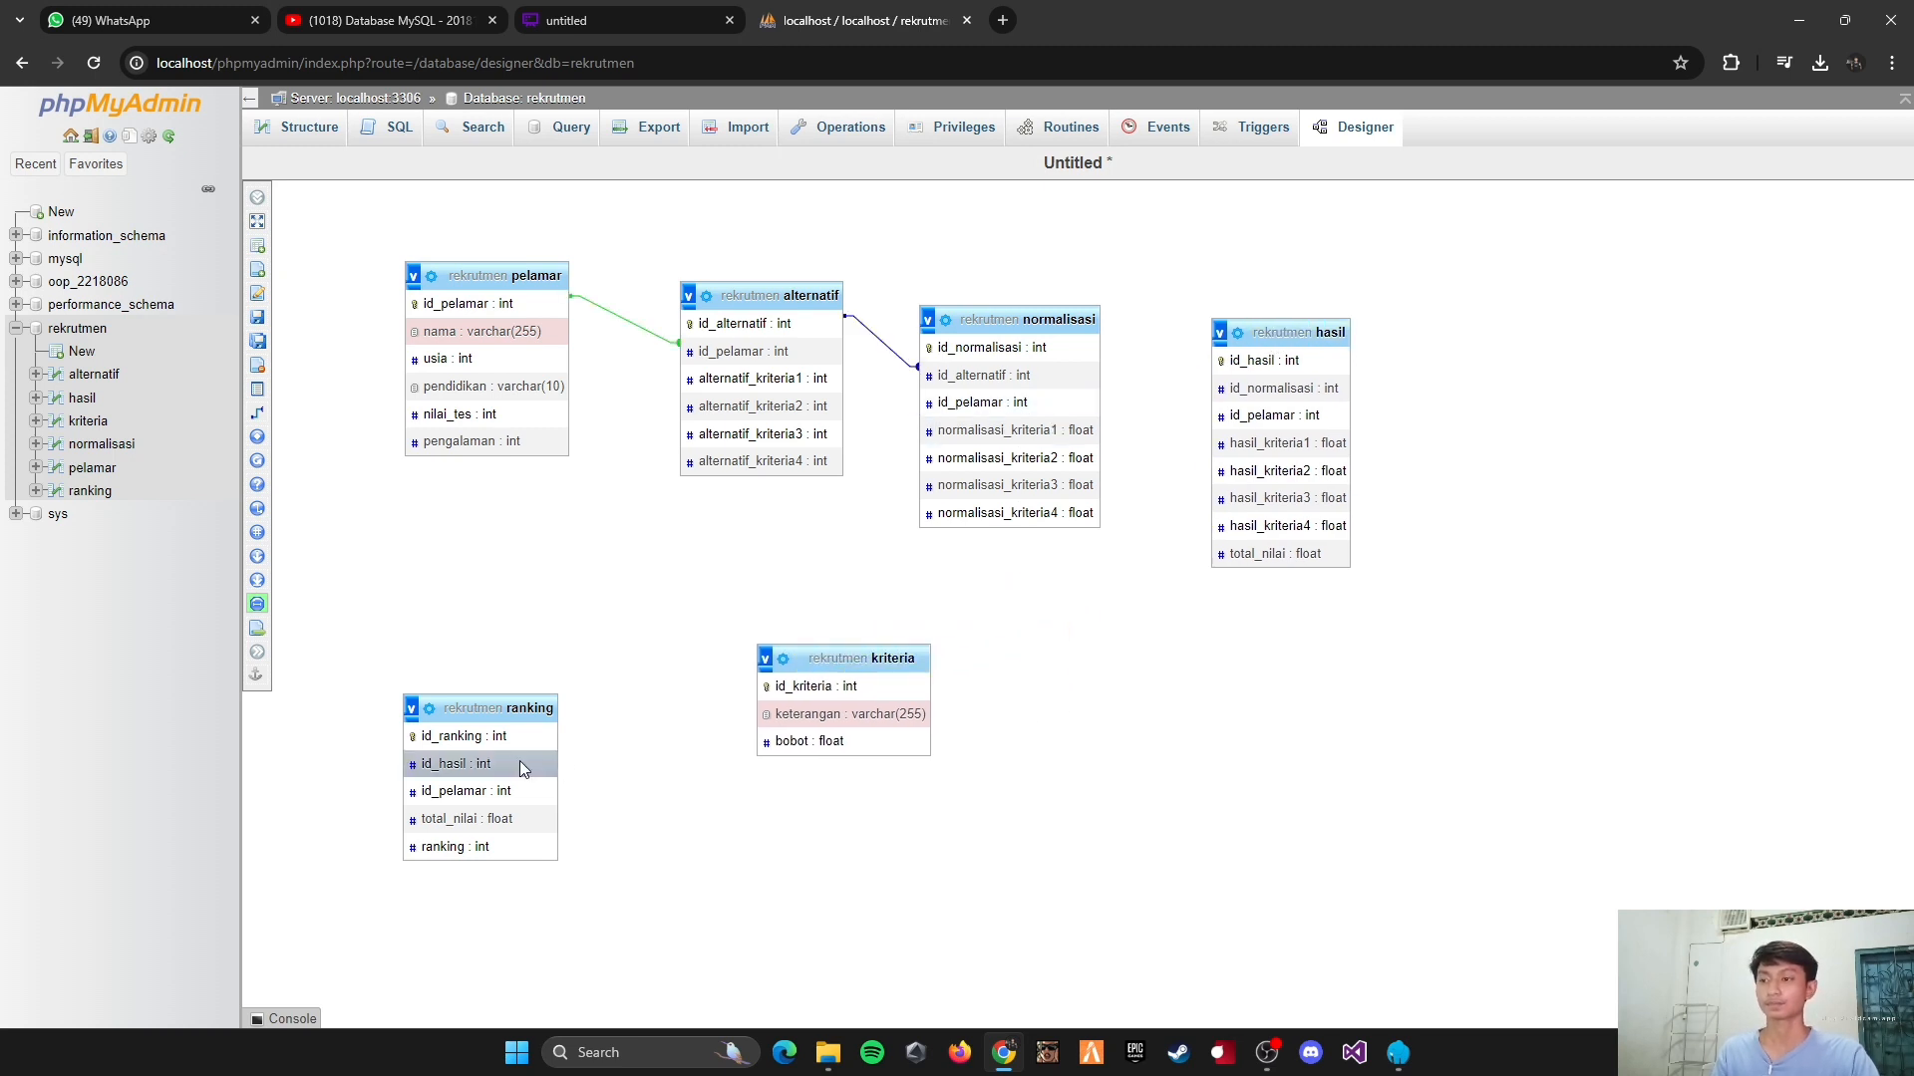
{"action": "left_click_drag", "start_coordinate": [468, 707], "coordinate": [553, 641]}
Step: Create a relationship from normalisasi's id_normalisasi to hasil's id_normalisasi, with CASCADE on delete and on update
{"action": "mouse_move", "coordinate": [251, 438]}
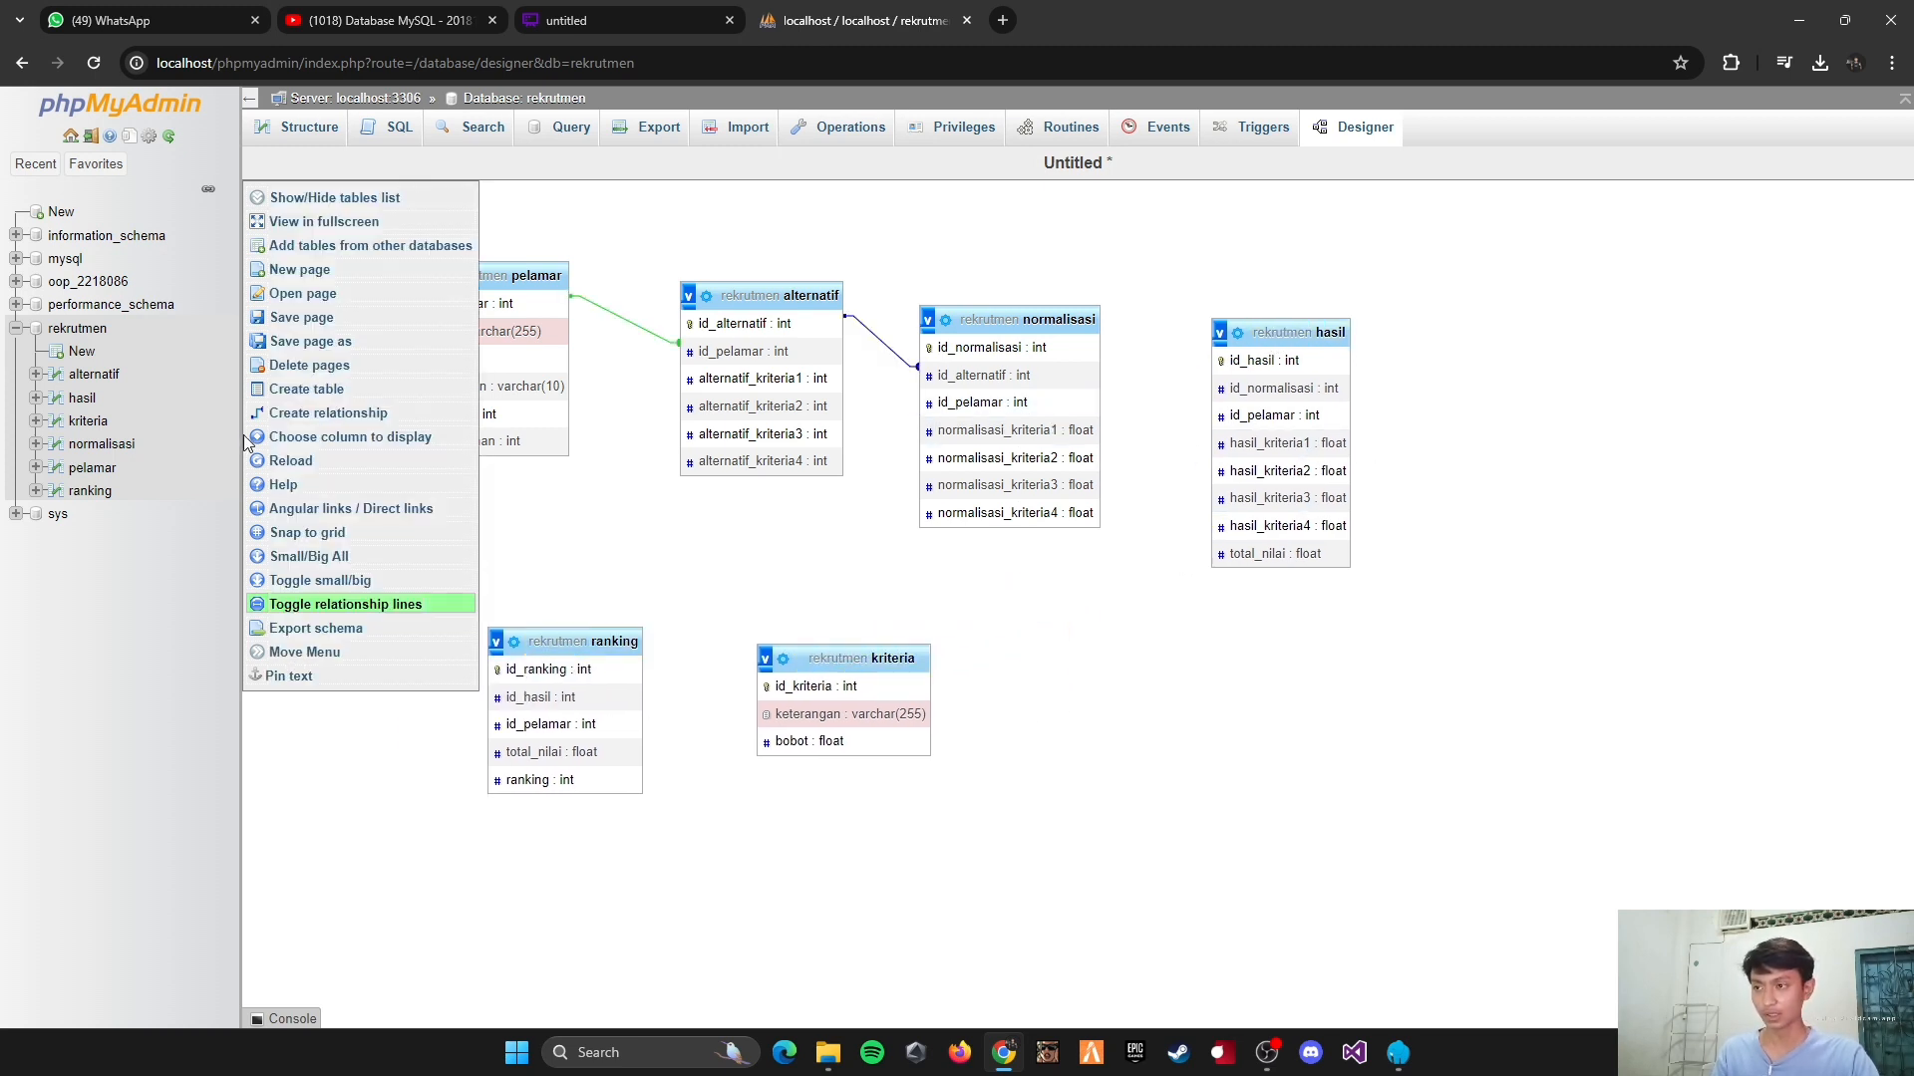
{"action": "left_click", "coordinate": [317, 415]}
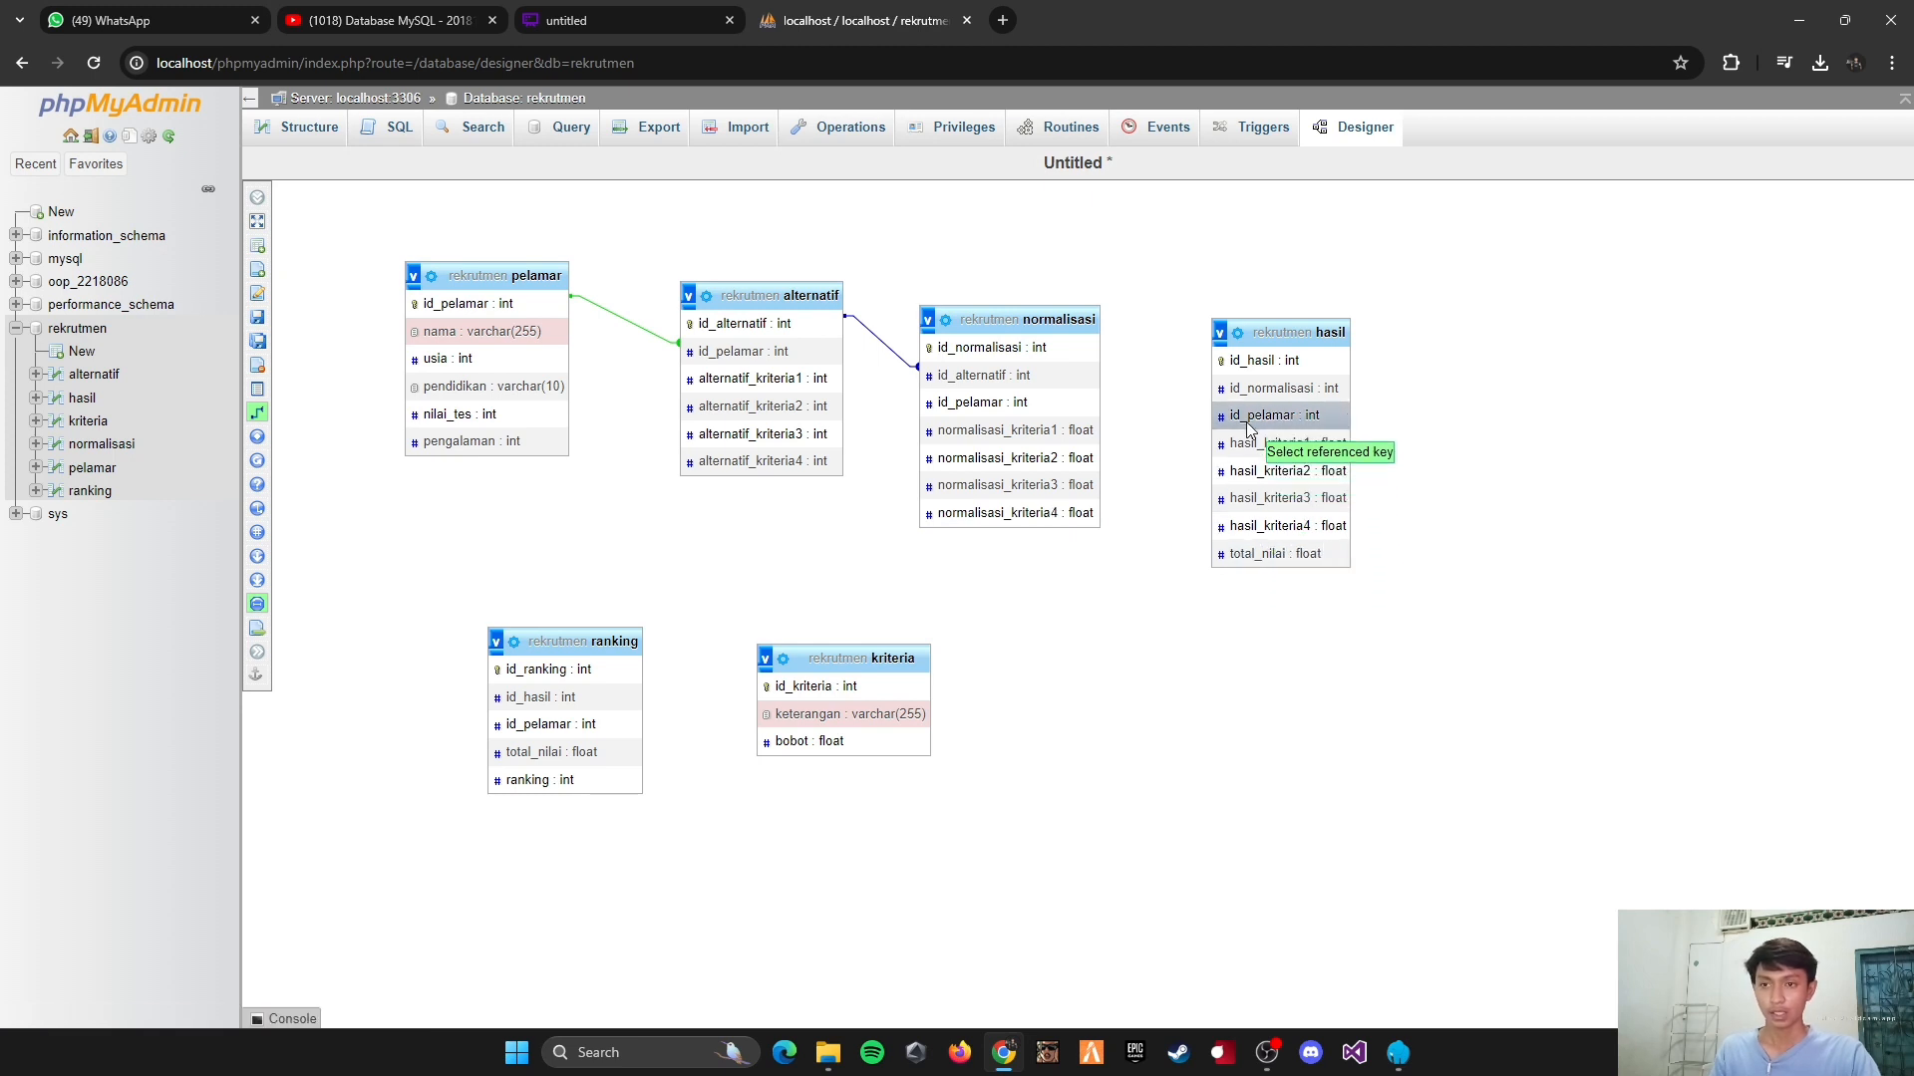
{"action": "left_click", "coordinate": [1035, 348]}
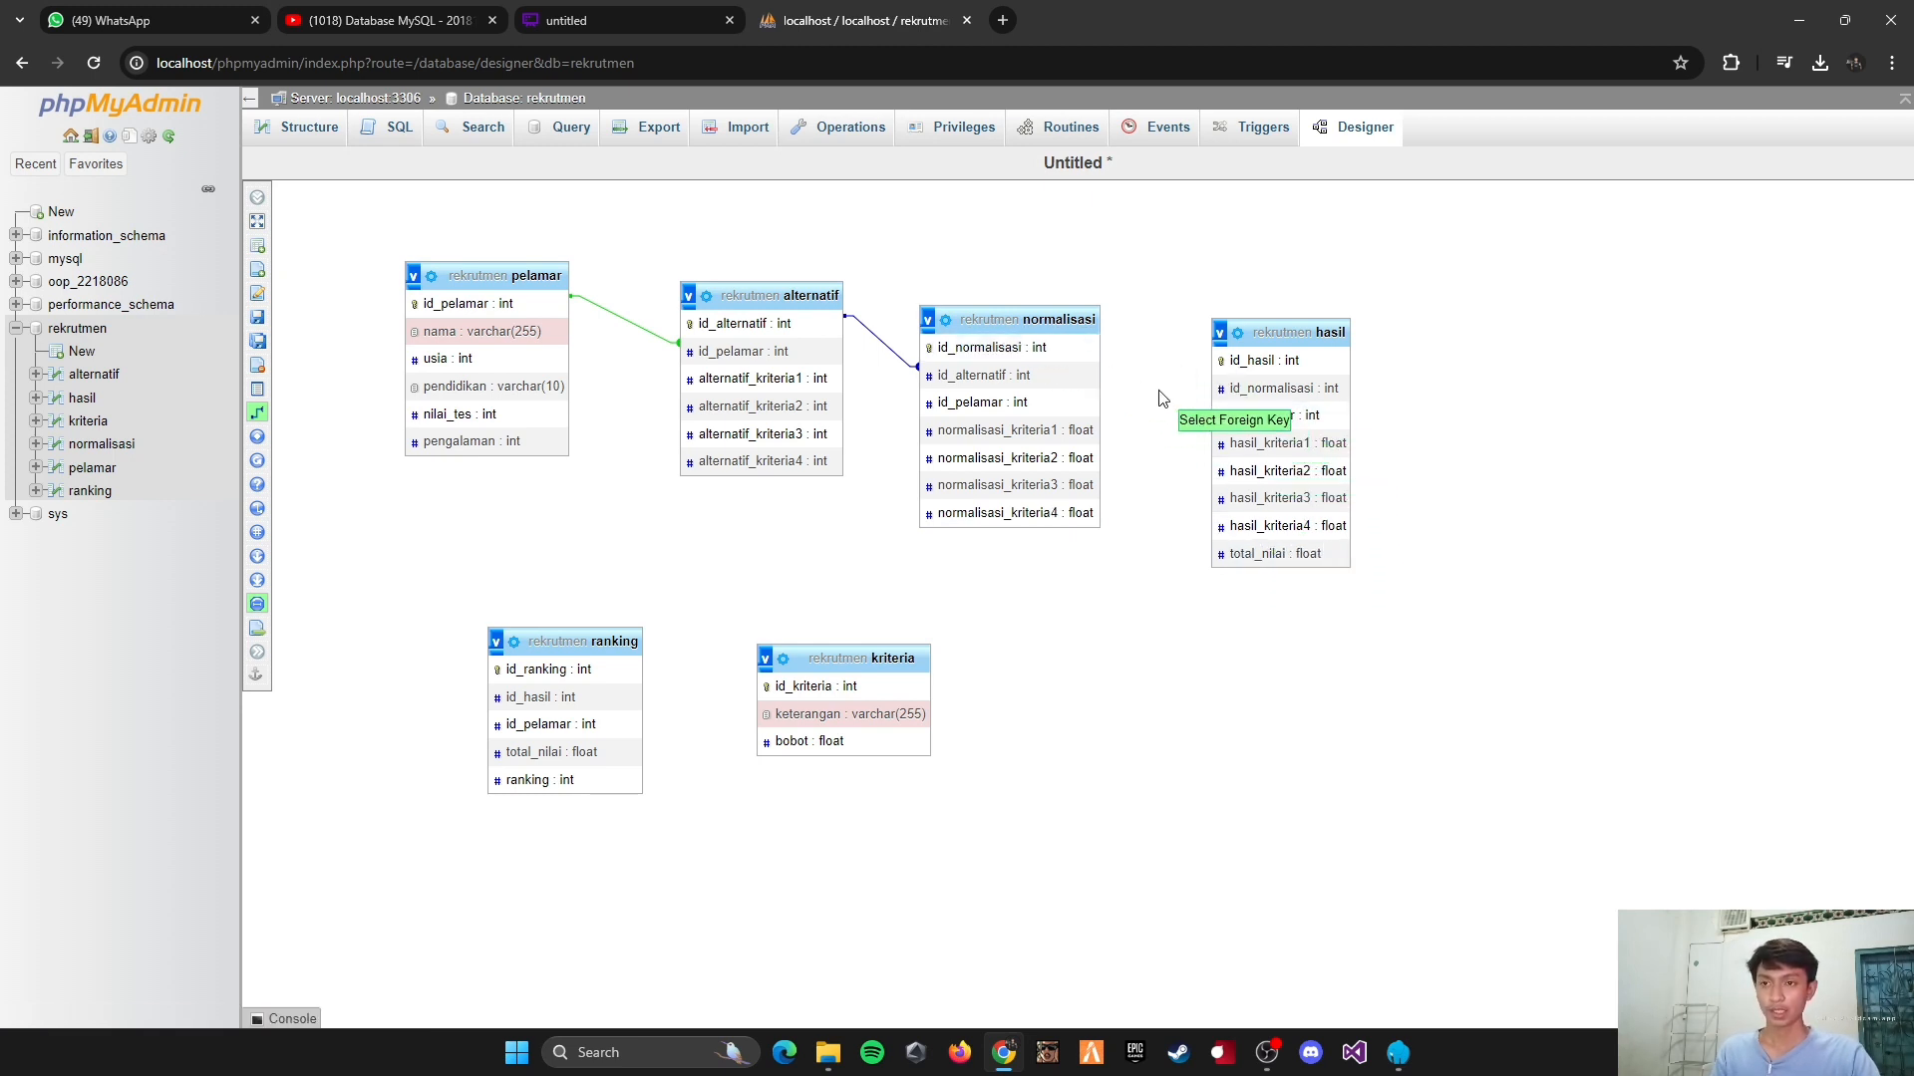
{"action": "left_click", "coordinate": [1255, 397]}
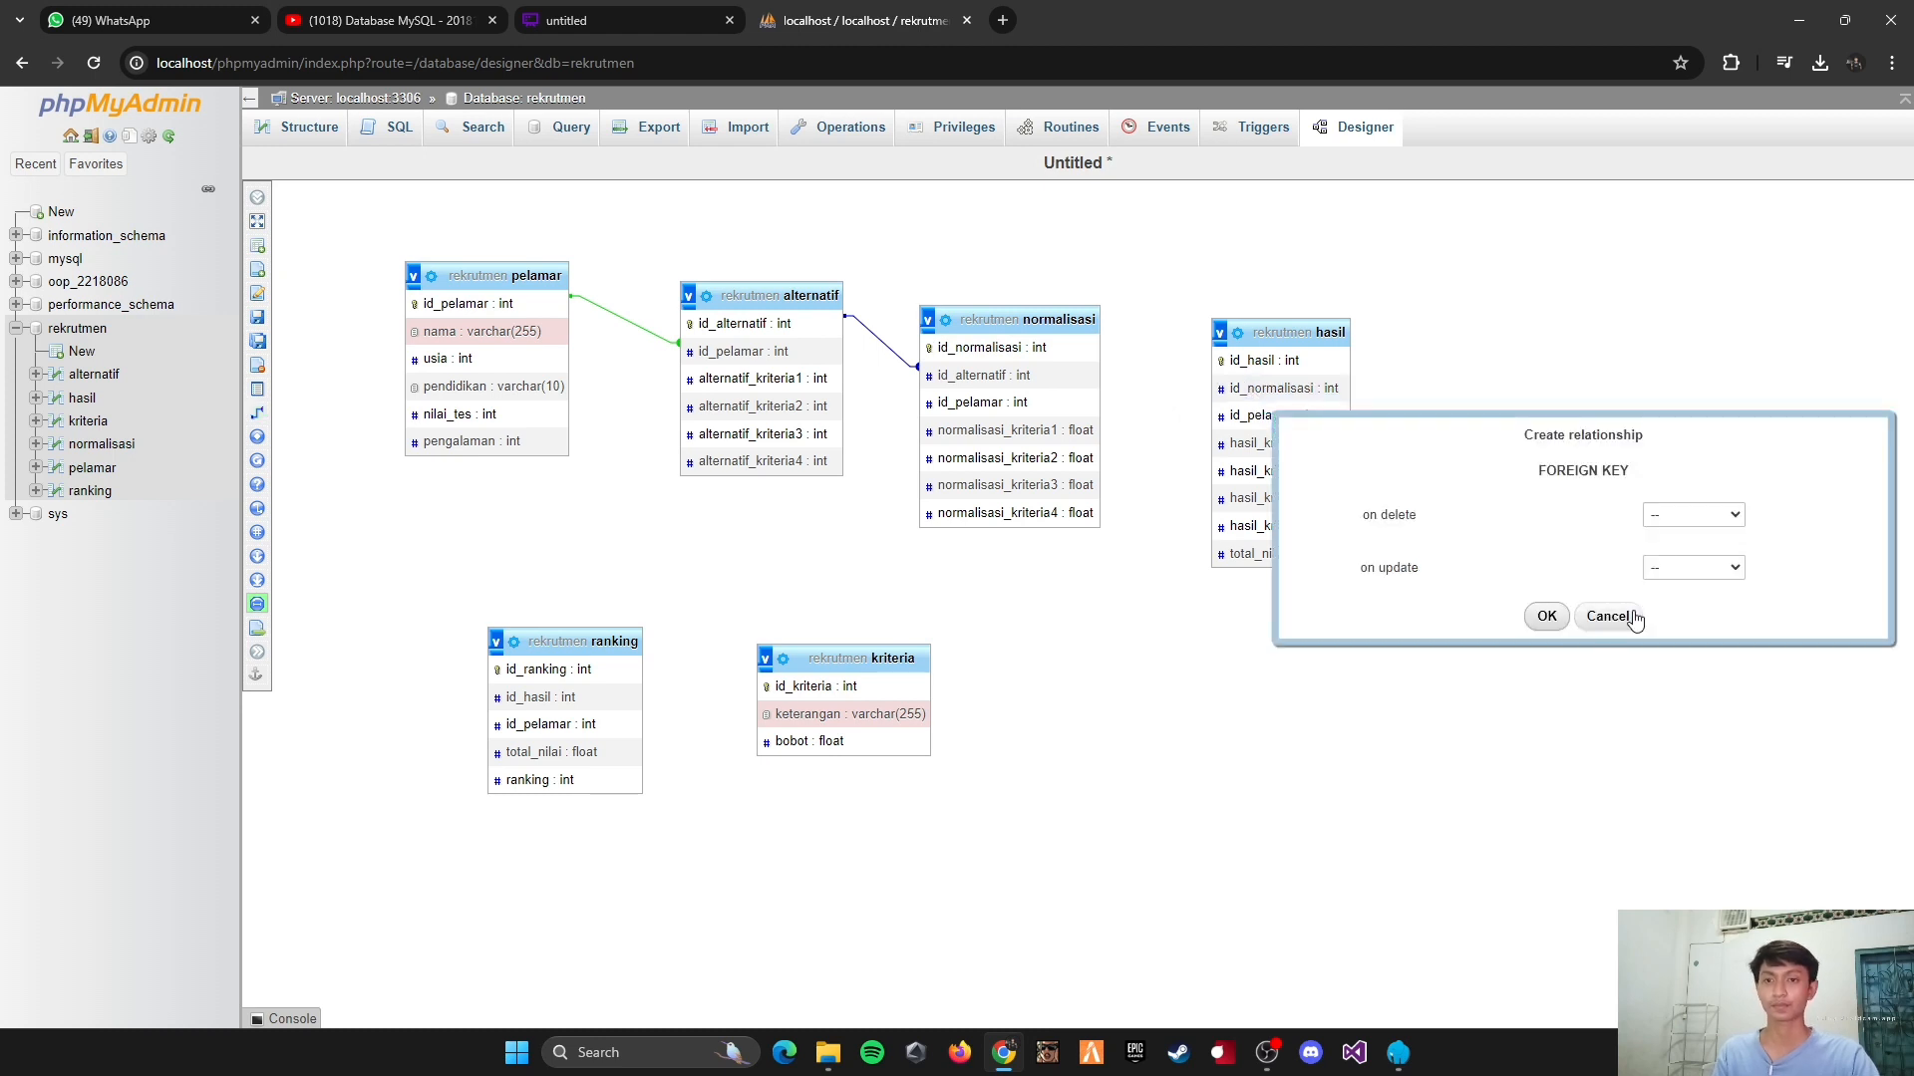
{"action": "left_click", "coordinate": [1693, 516]}
{"action": "left_click", "coordinate": [1681, 554]}
{"action": "left_click", "coordinate": [1682, 568]}
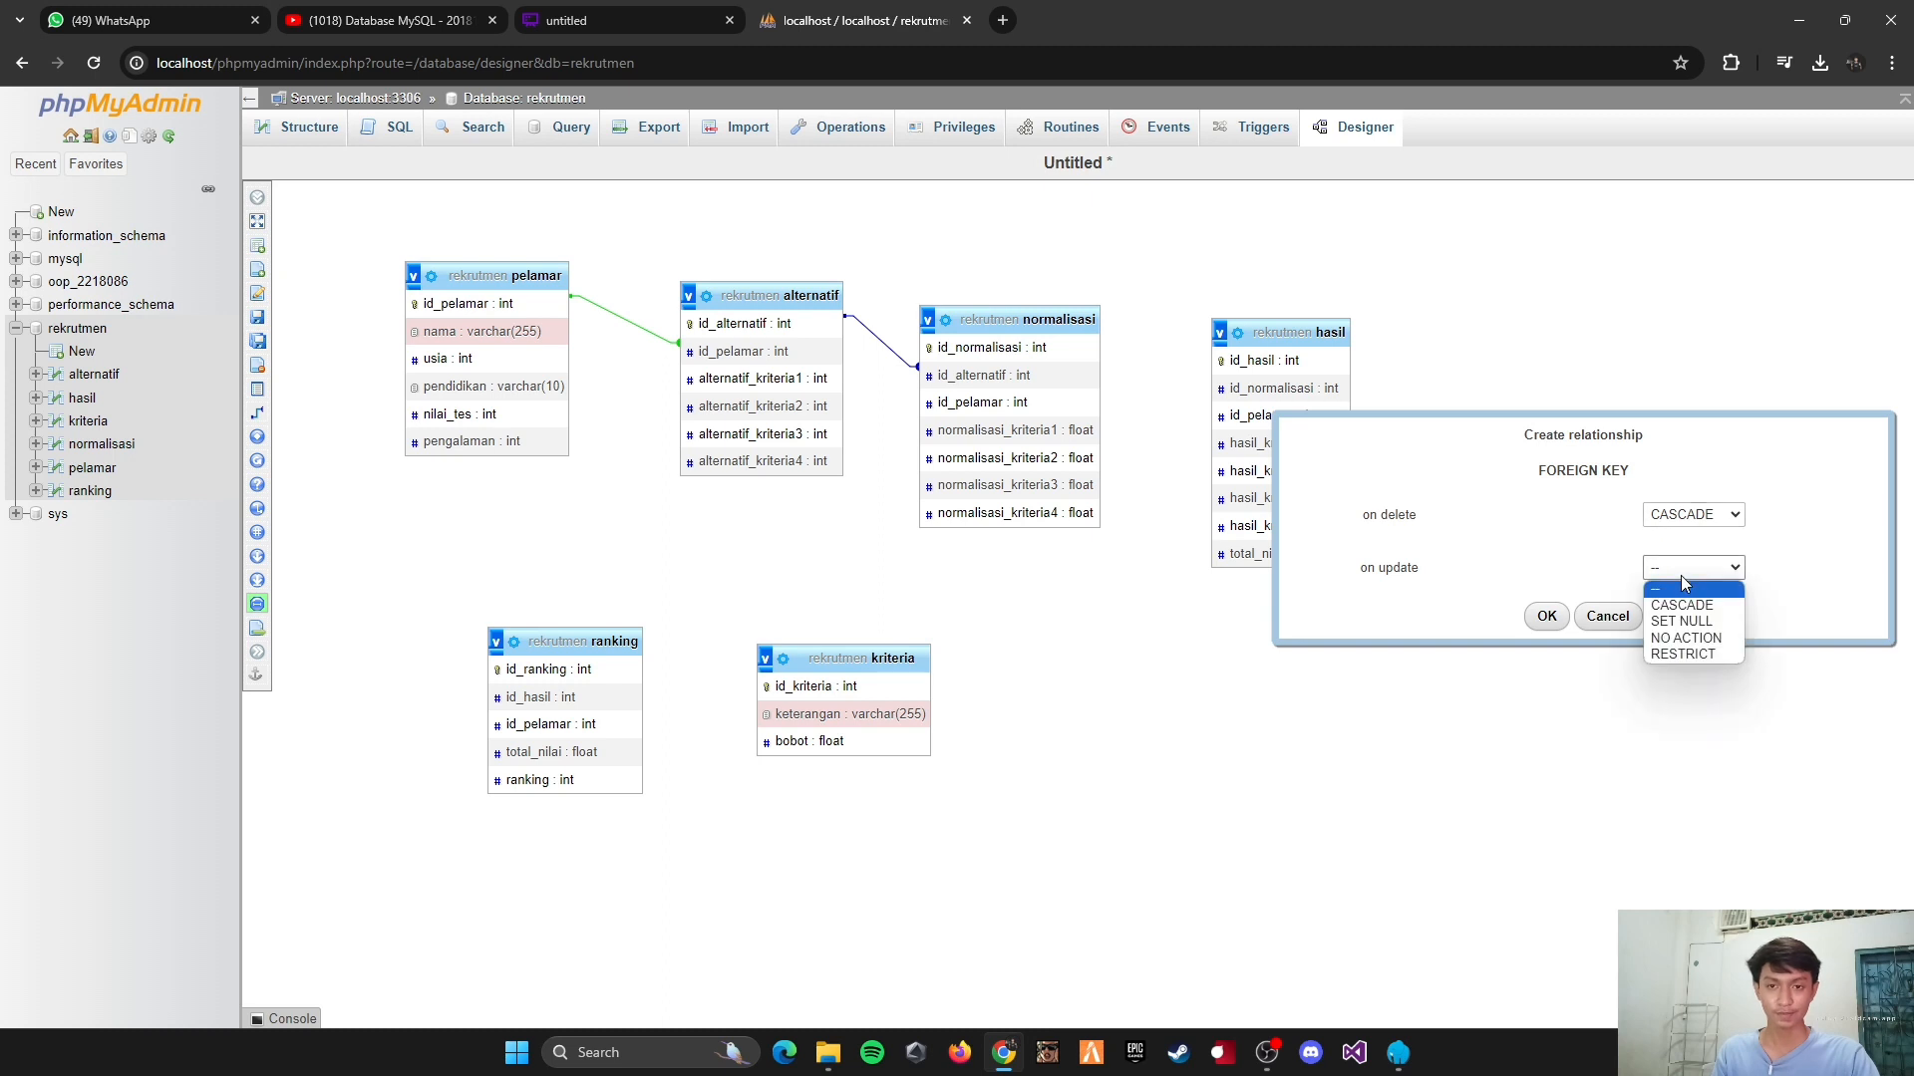
{"action": "left_click", "coordinate": [1683, 604]}
{"action": "left_click", "coordinate": [1546, 616]}
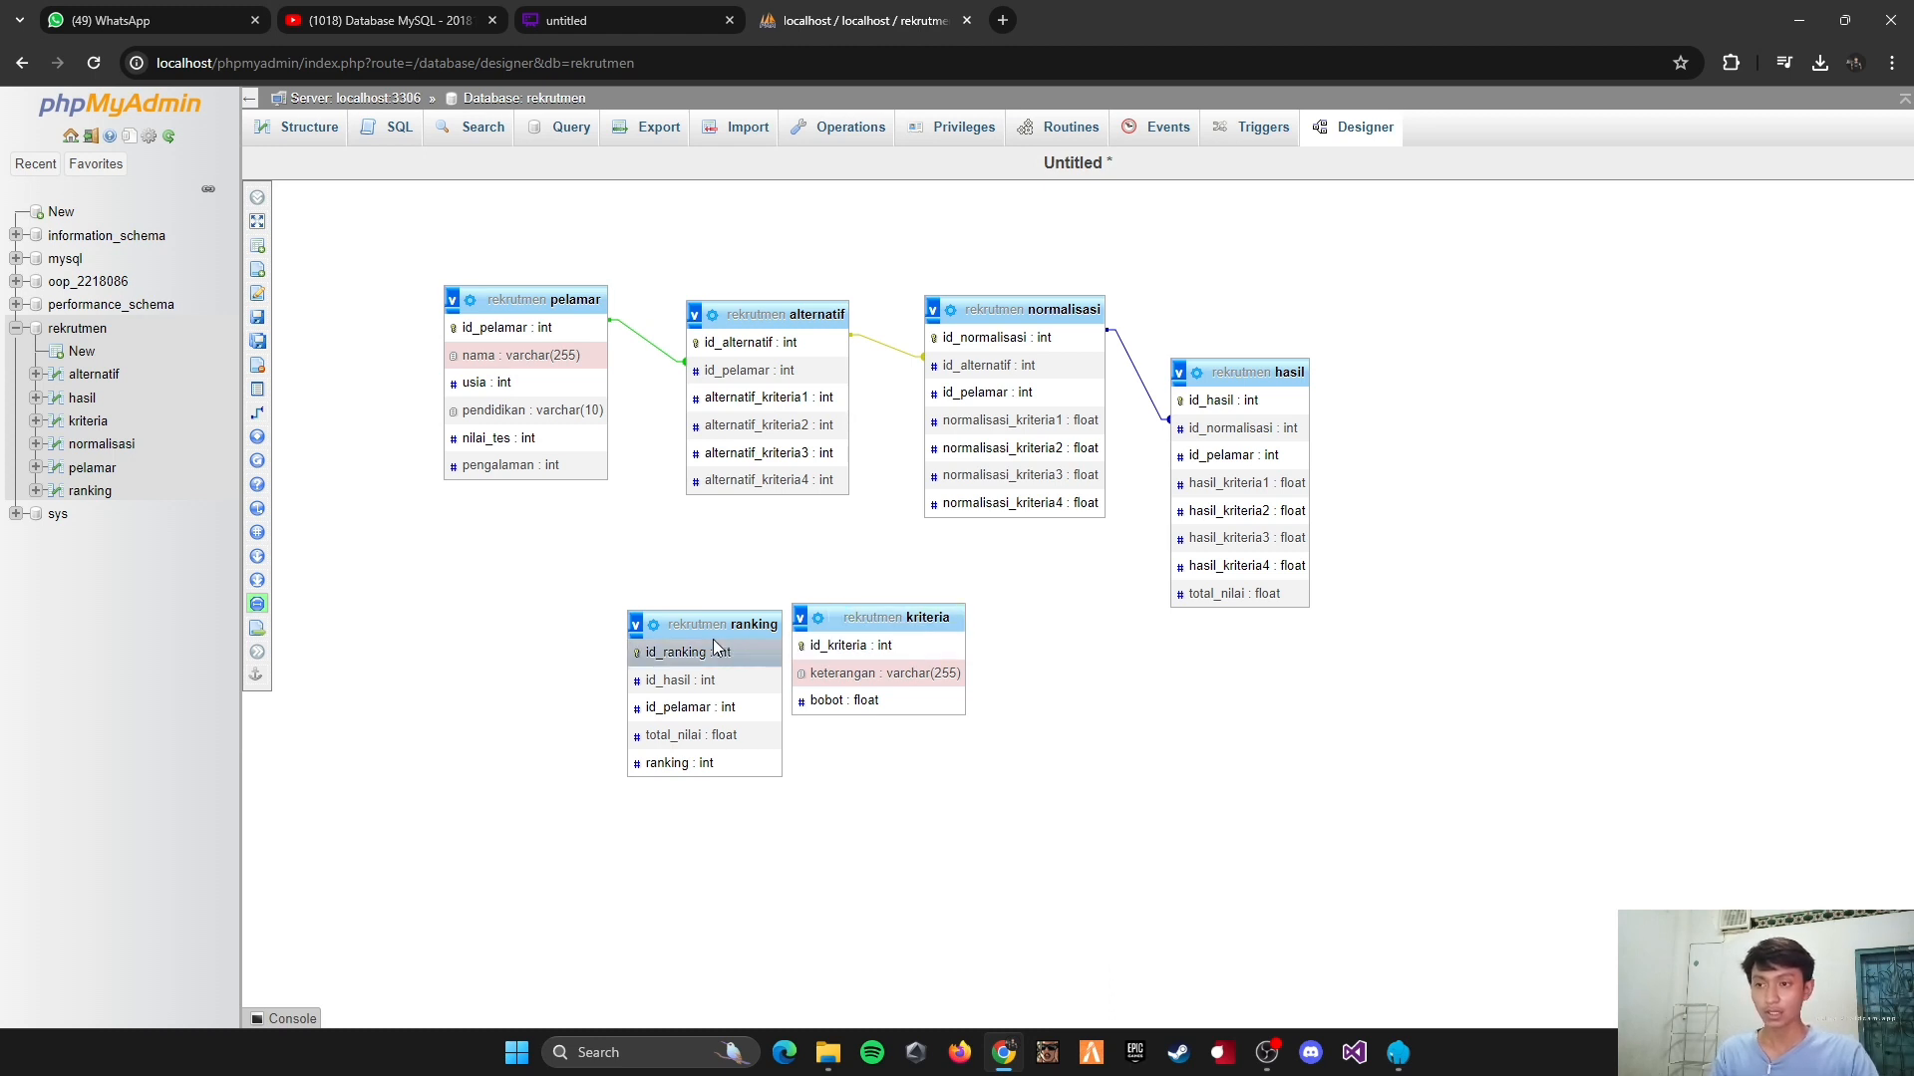
Step: Place ranking to the right of hasil and relate hasil's id_hasil to ranking's id_hasil, with CASCADE on delete and on update
{"action": "left_click_drag", "start_coordinate": [712, 631], "coordinate": [1507, 433]}
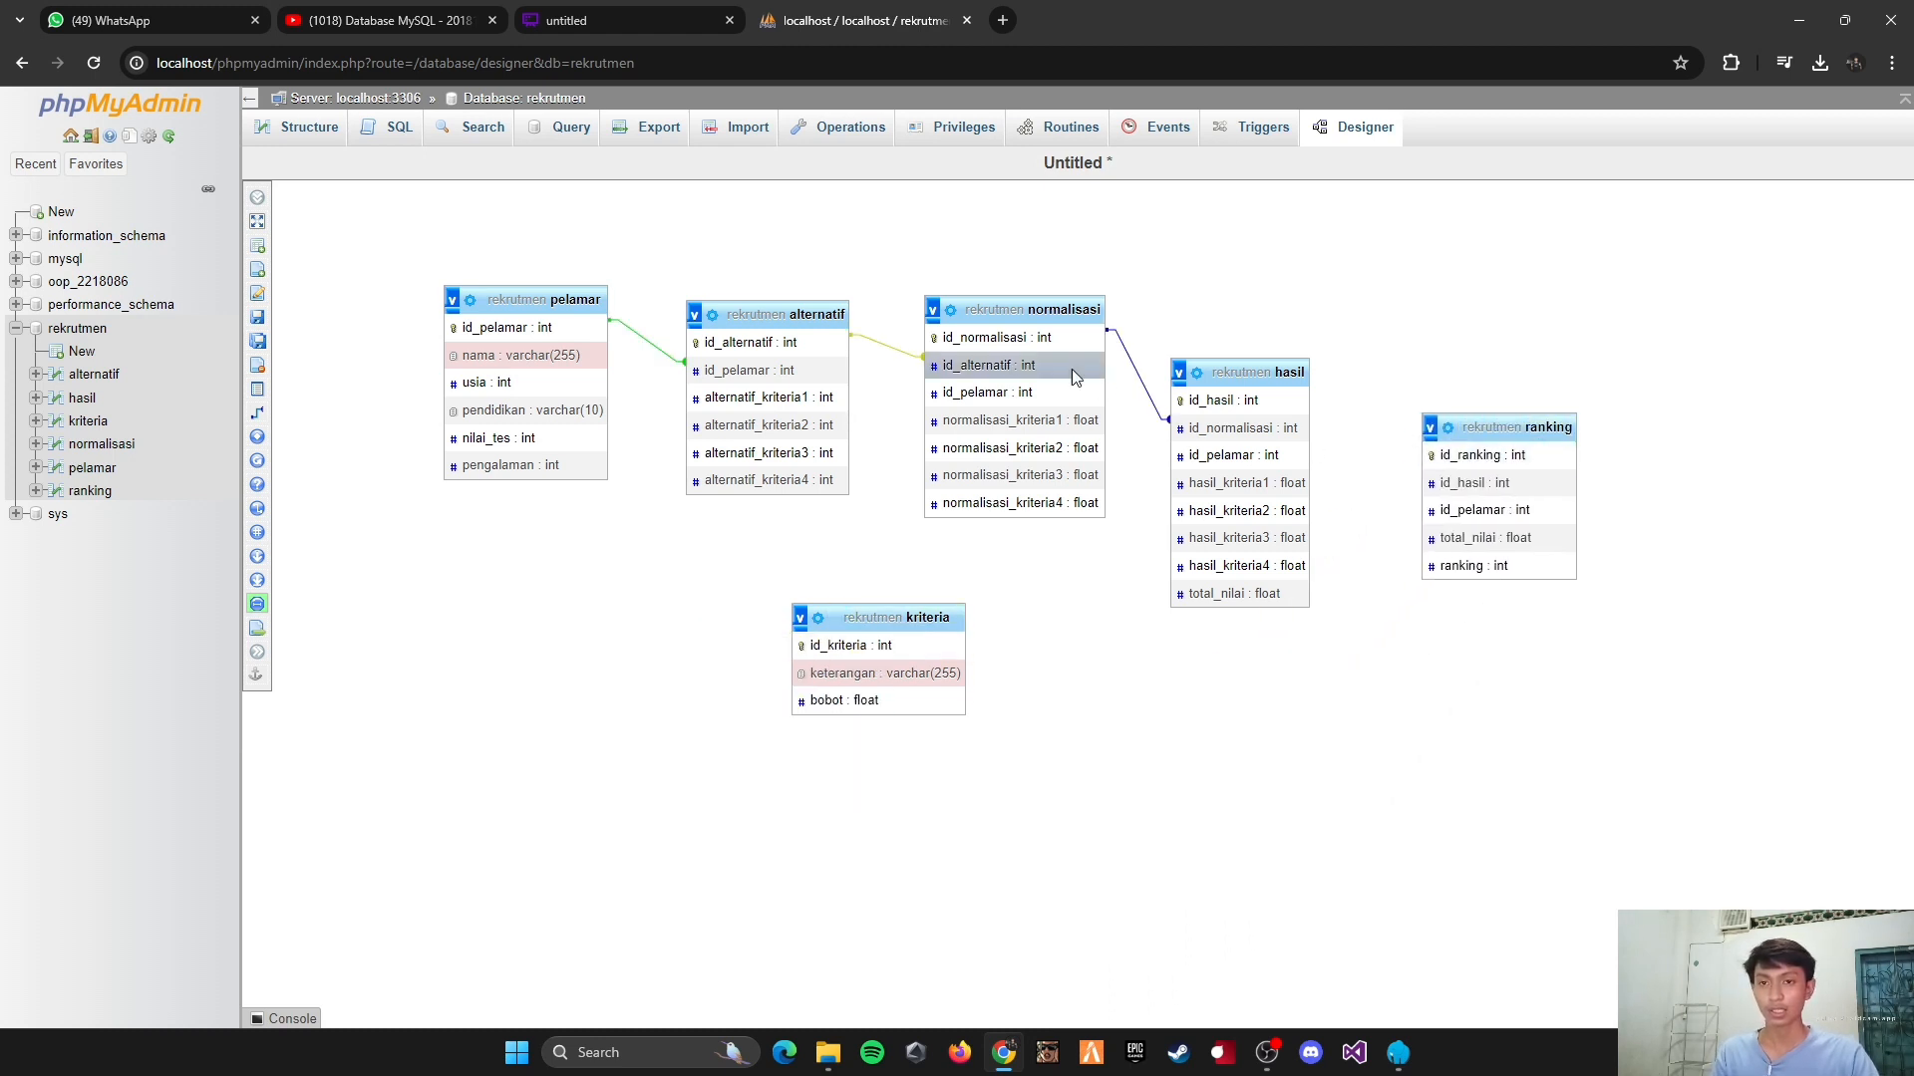
{"action": "mouse_move", "coordinate": [284, 463]}
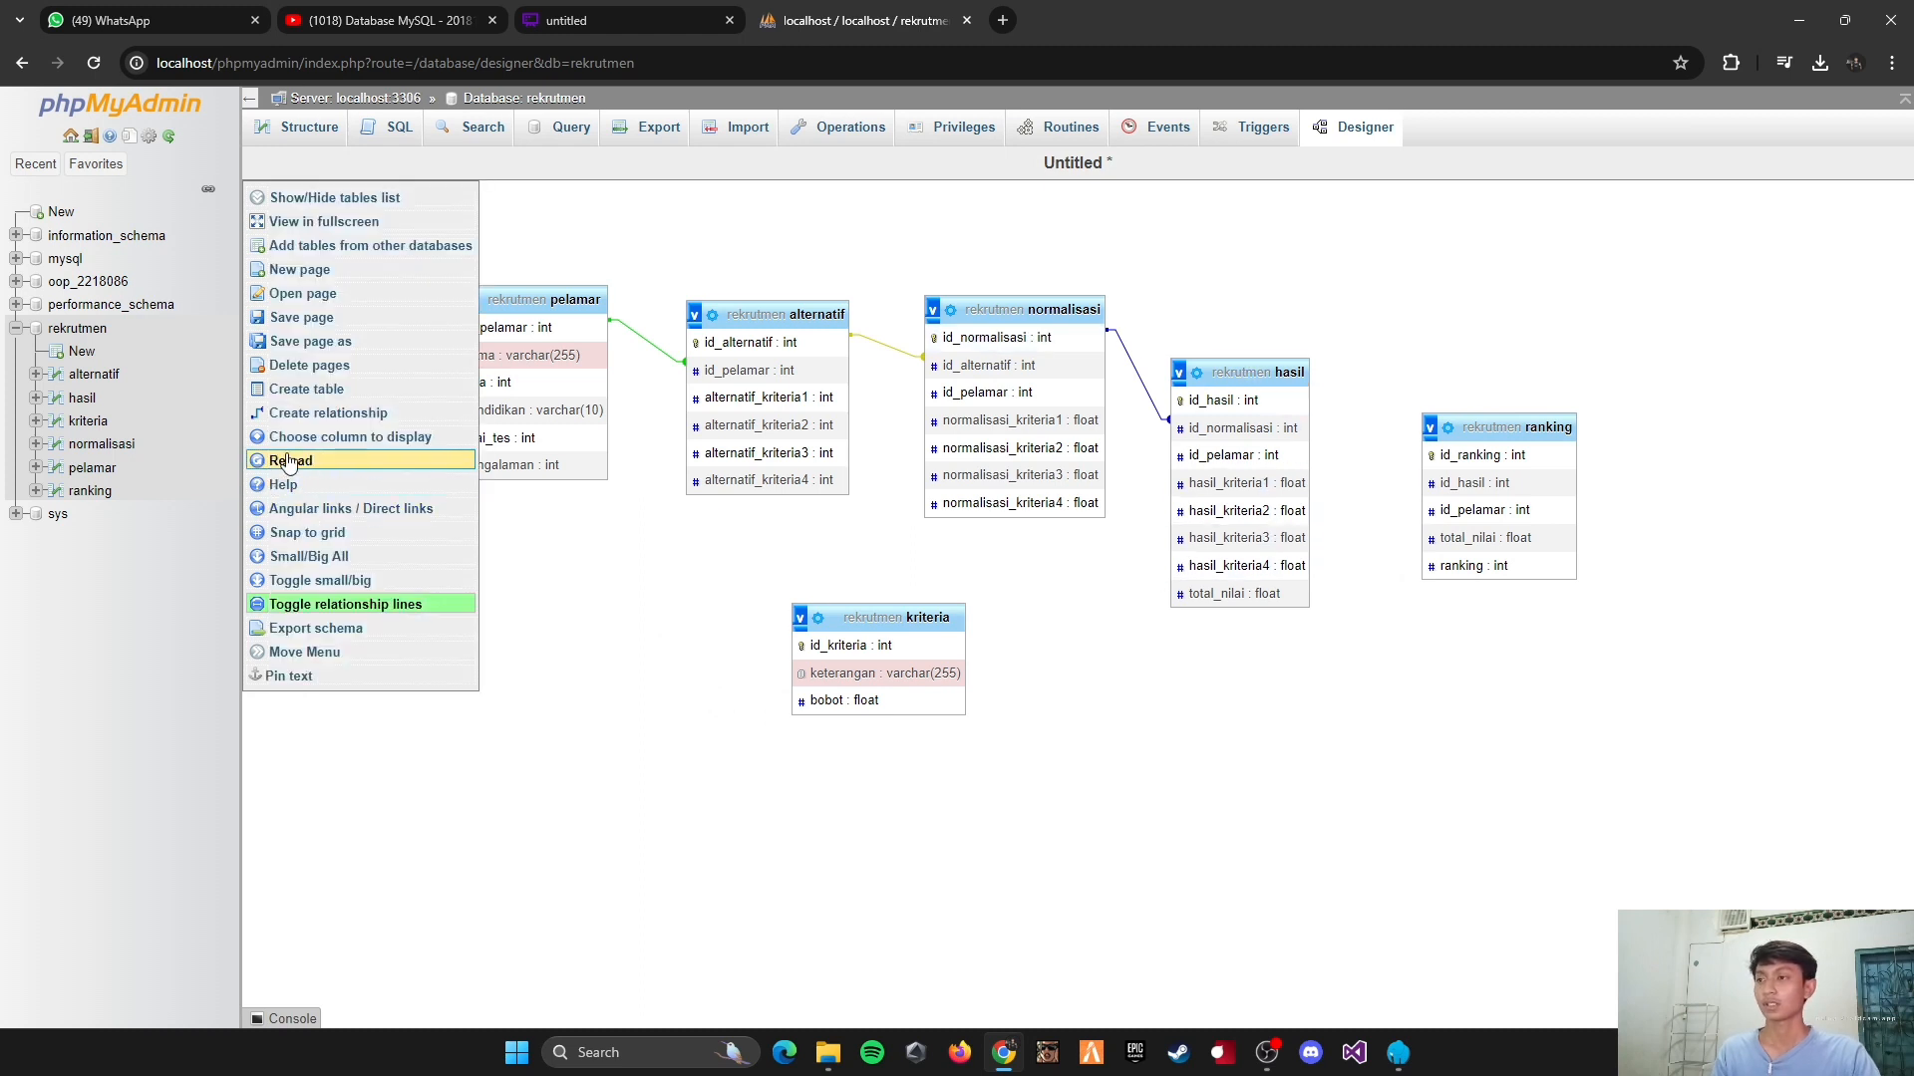
{"action": "left_click", "coordinate": [309, 418]}
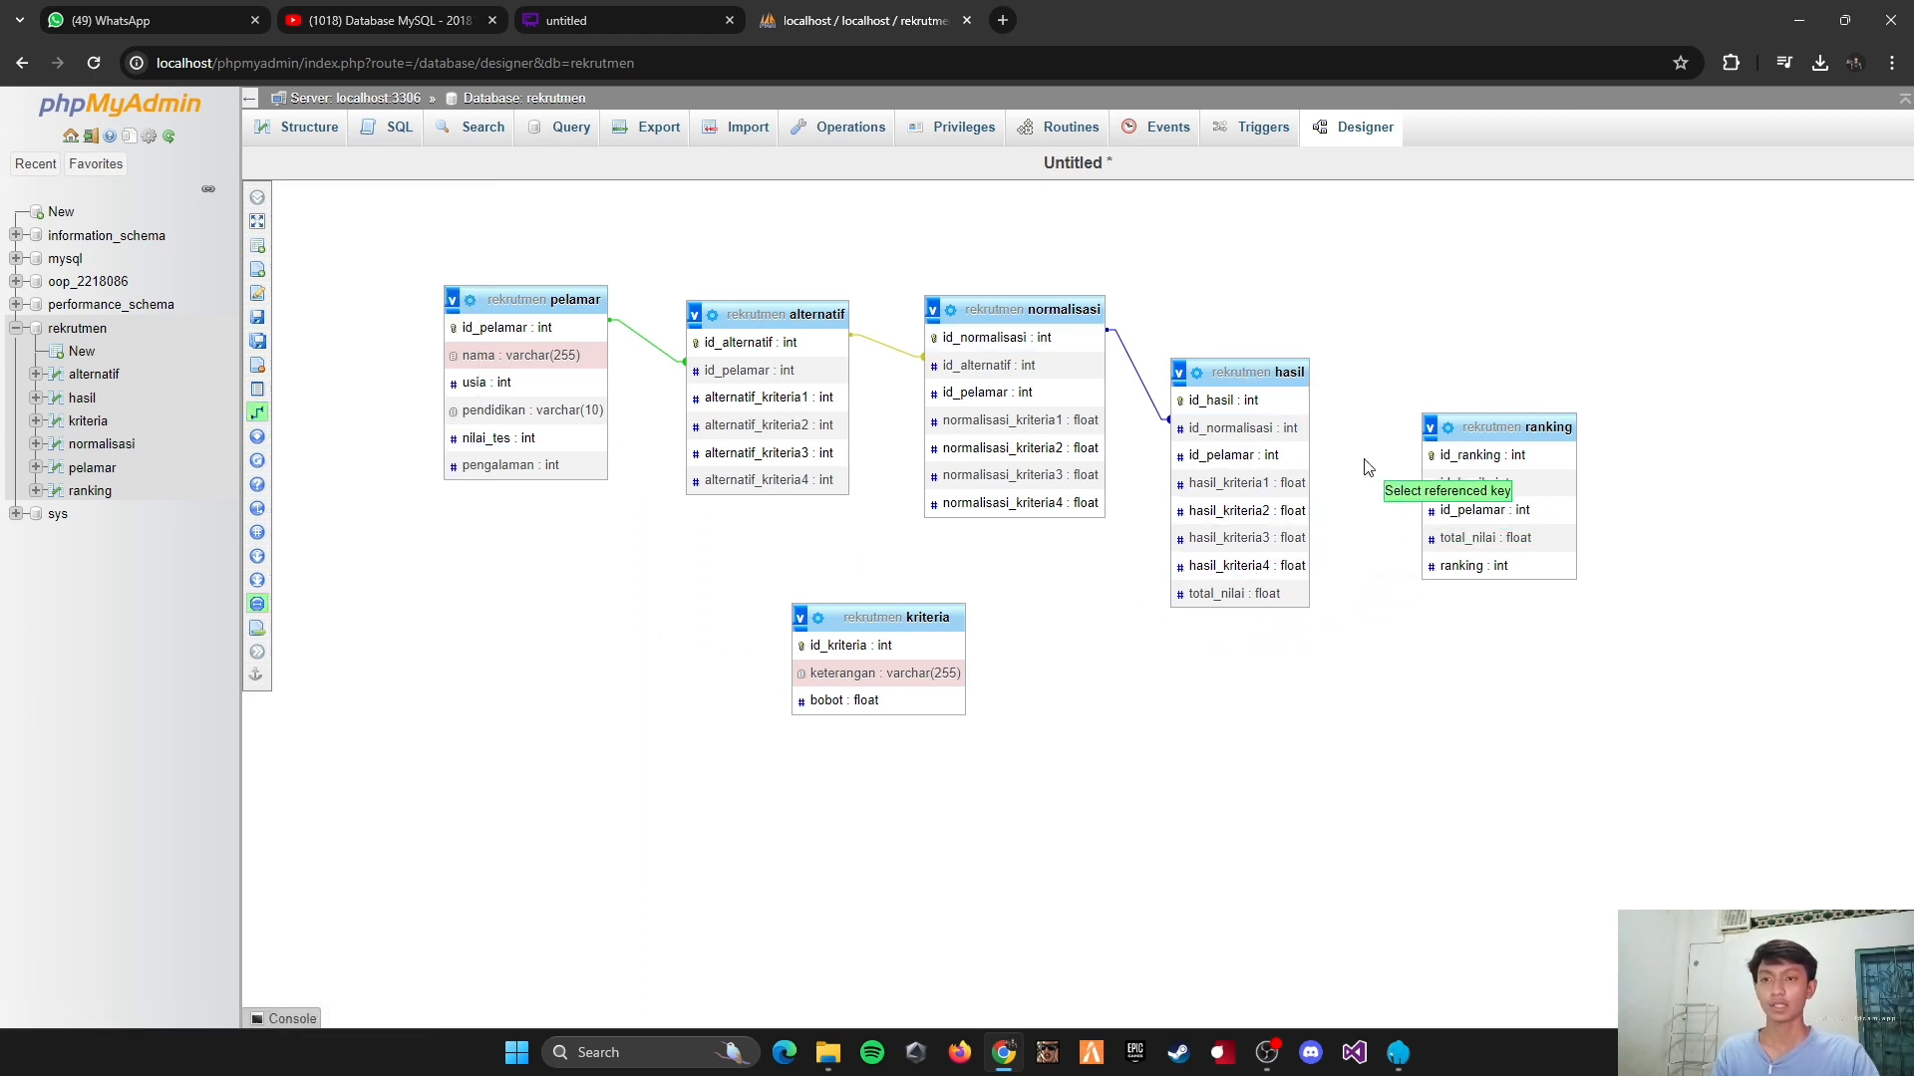
{"action": "left_click", "coordinate": [1264, 402]}
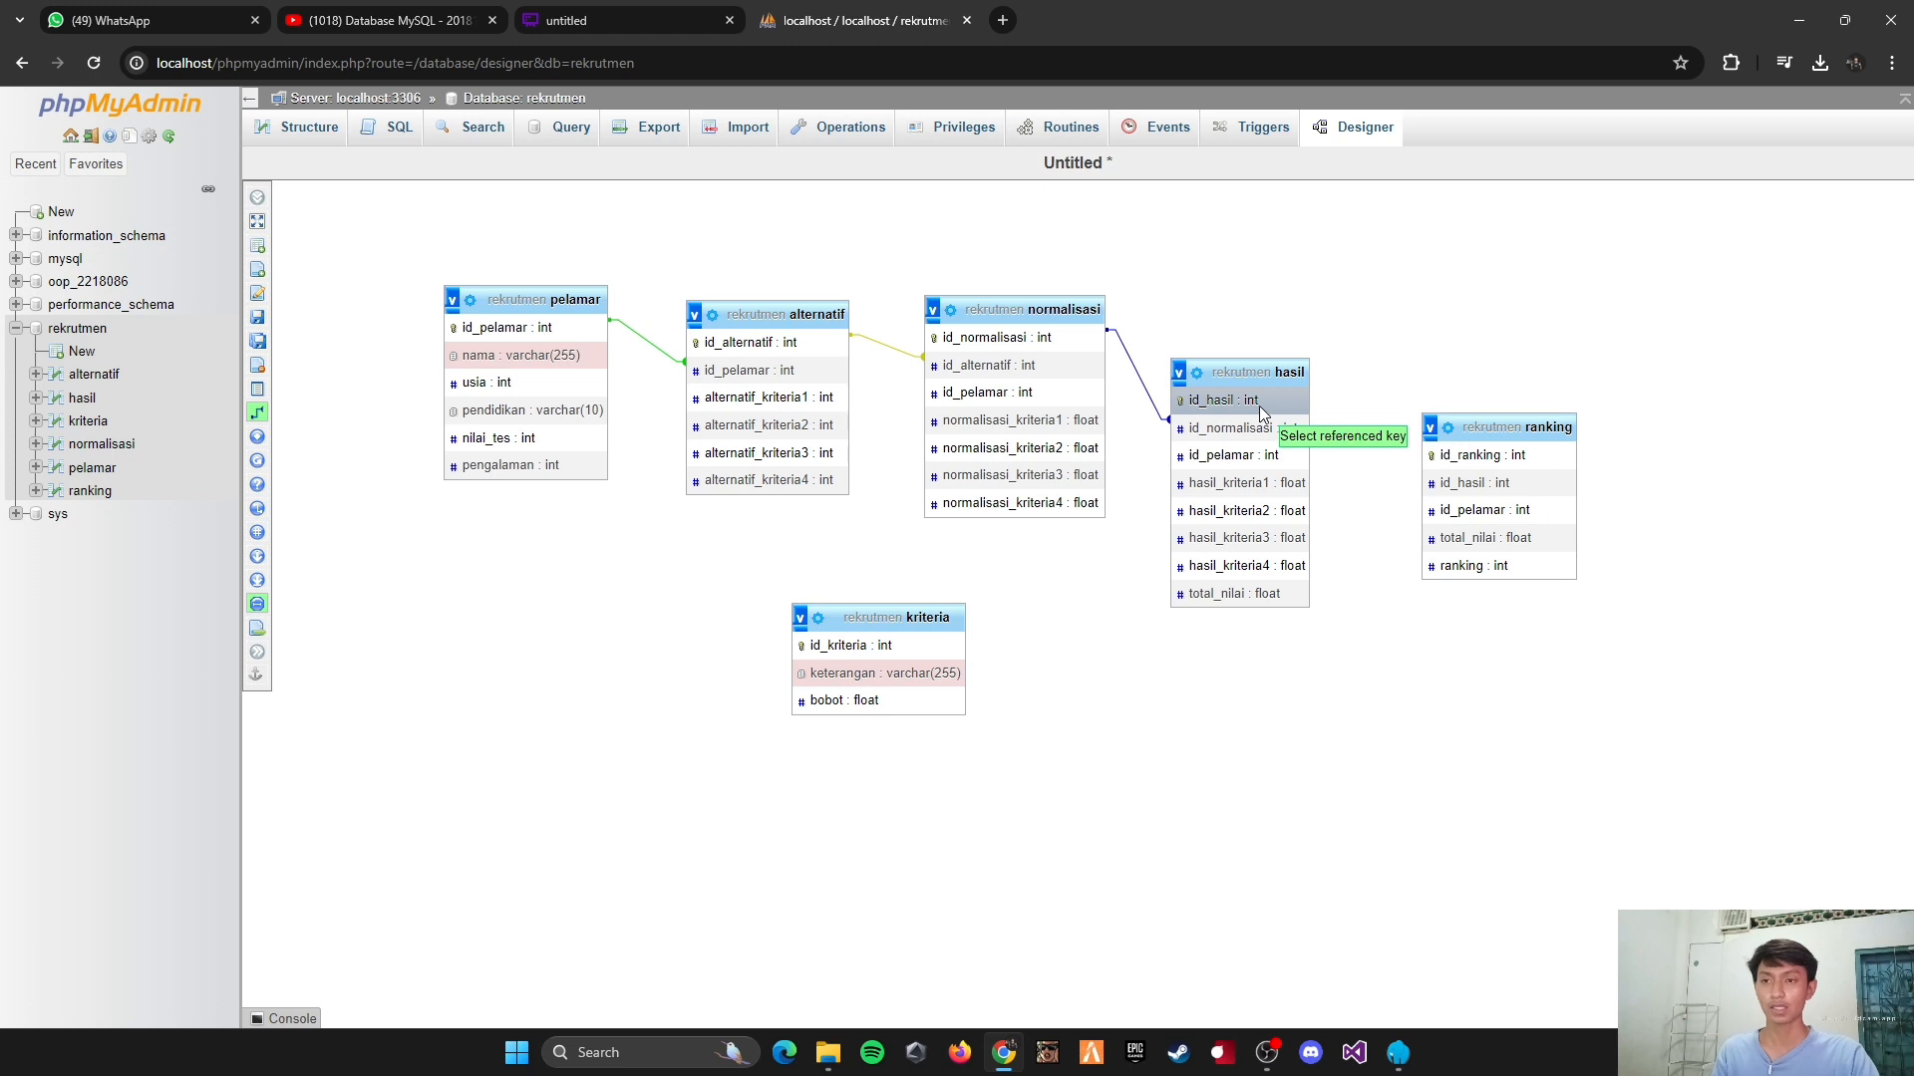
{"action": "left_click", "coordinate": [1468, 485]}
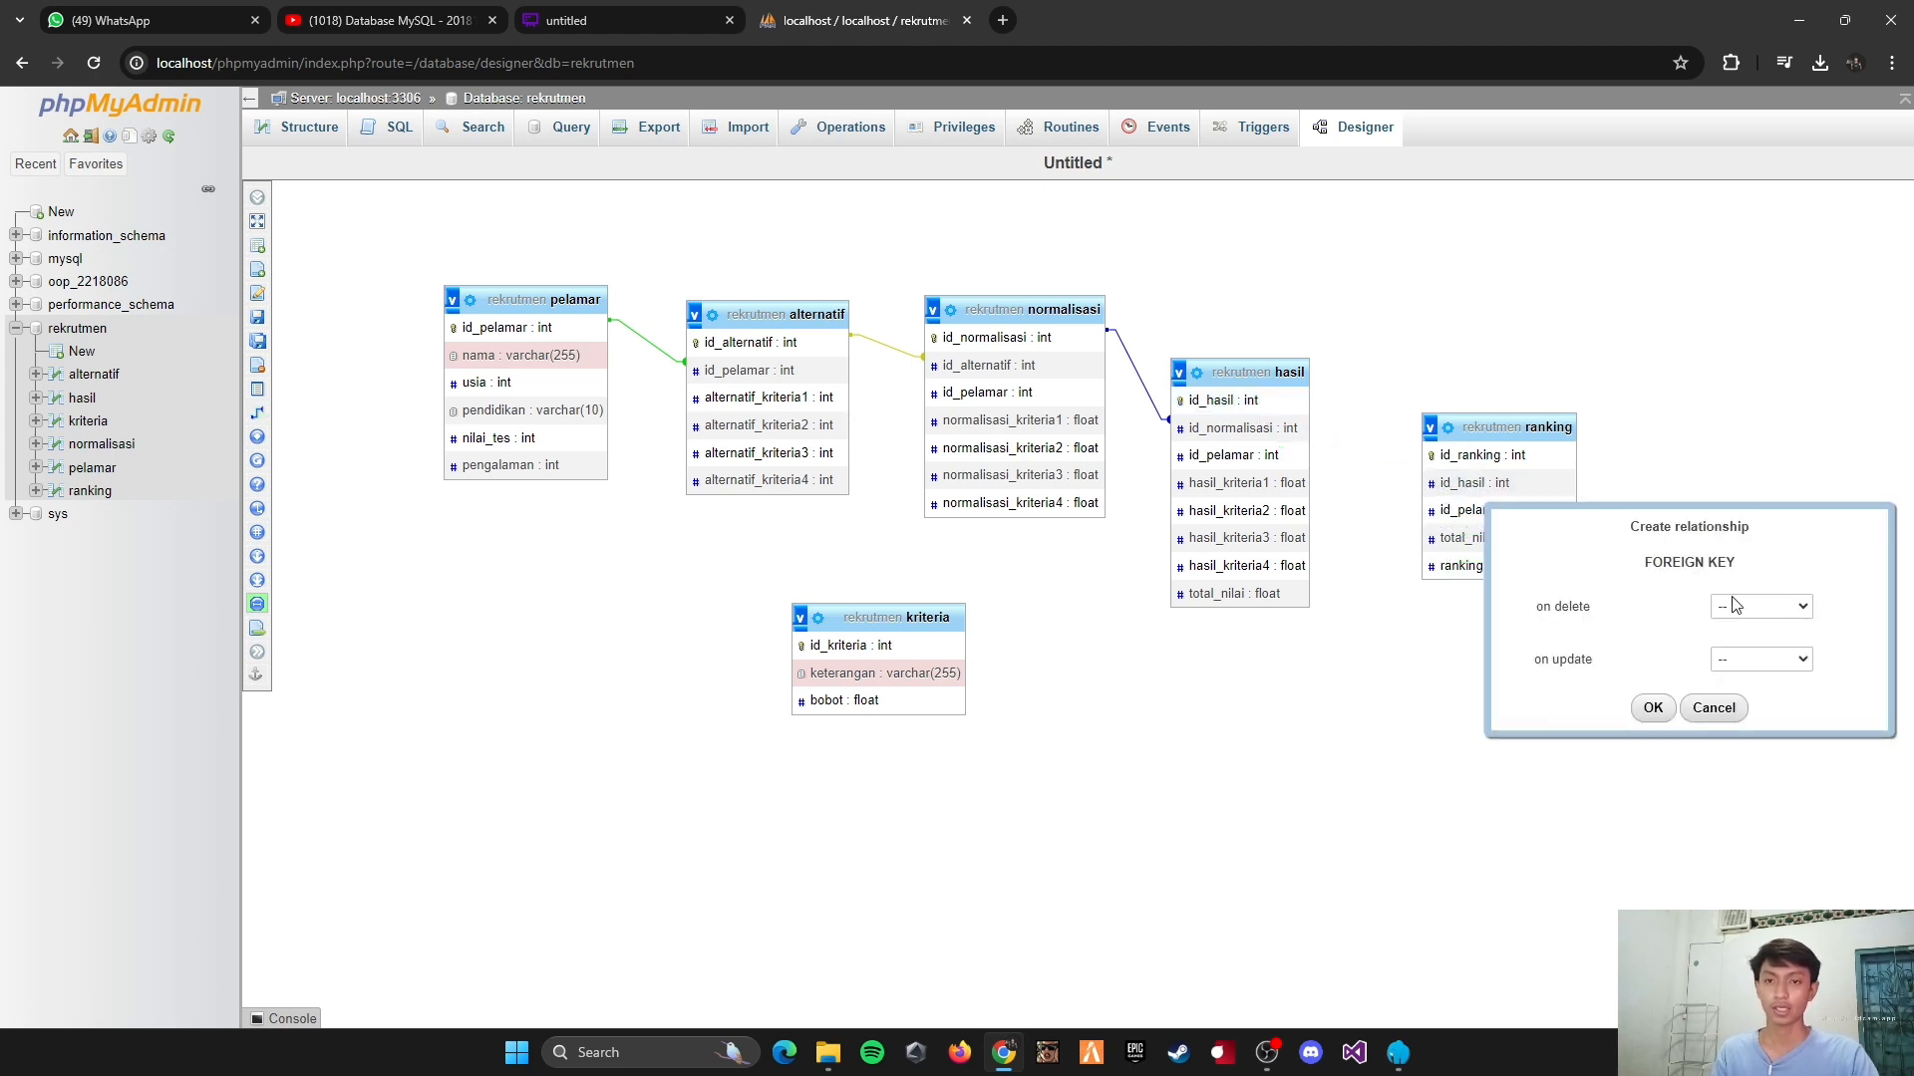
{"action": "left_click", "coordinate": [1739, 609]}
{"action": "left_click", "coordinate": [1751, 649]}
{"action": "left_click", "coordinate": [1751, 659]}
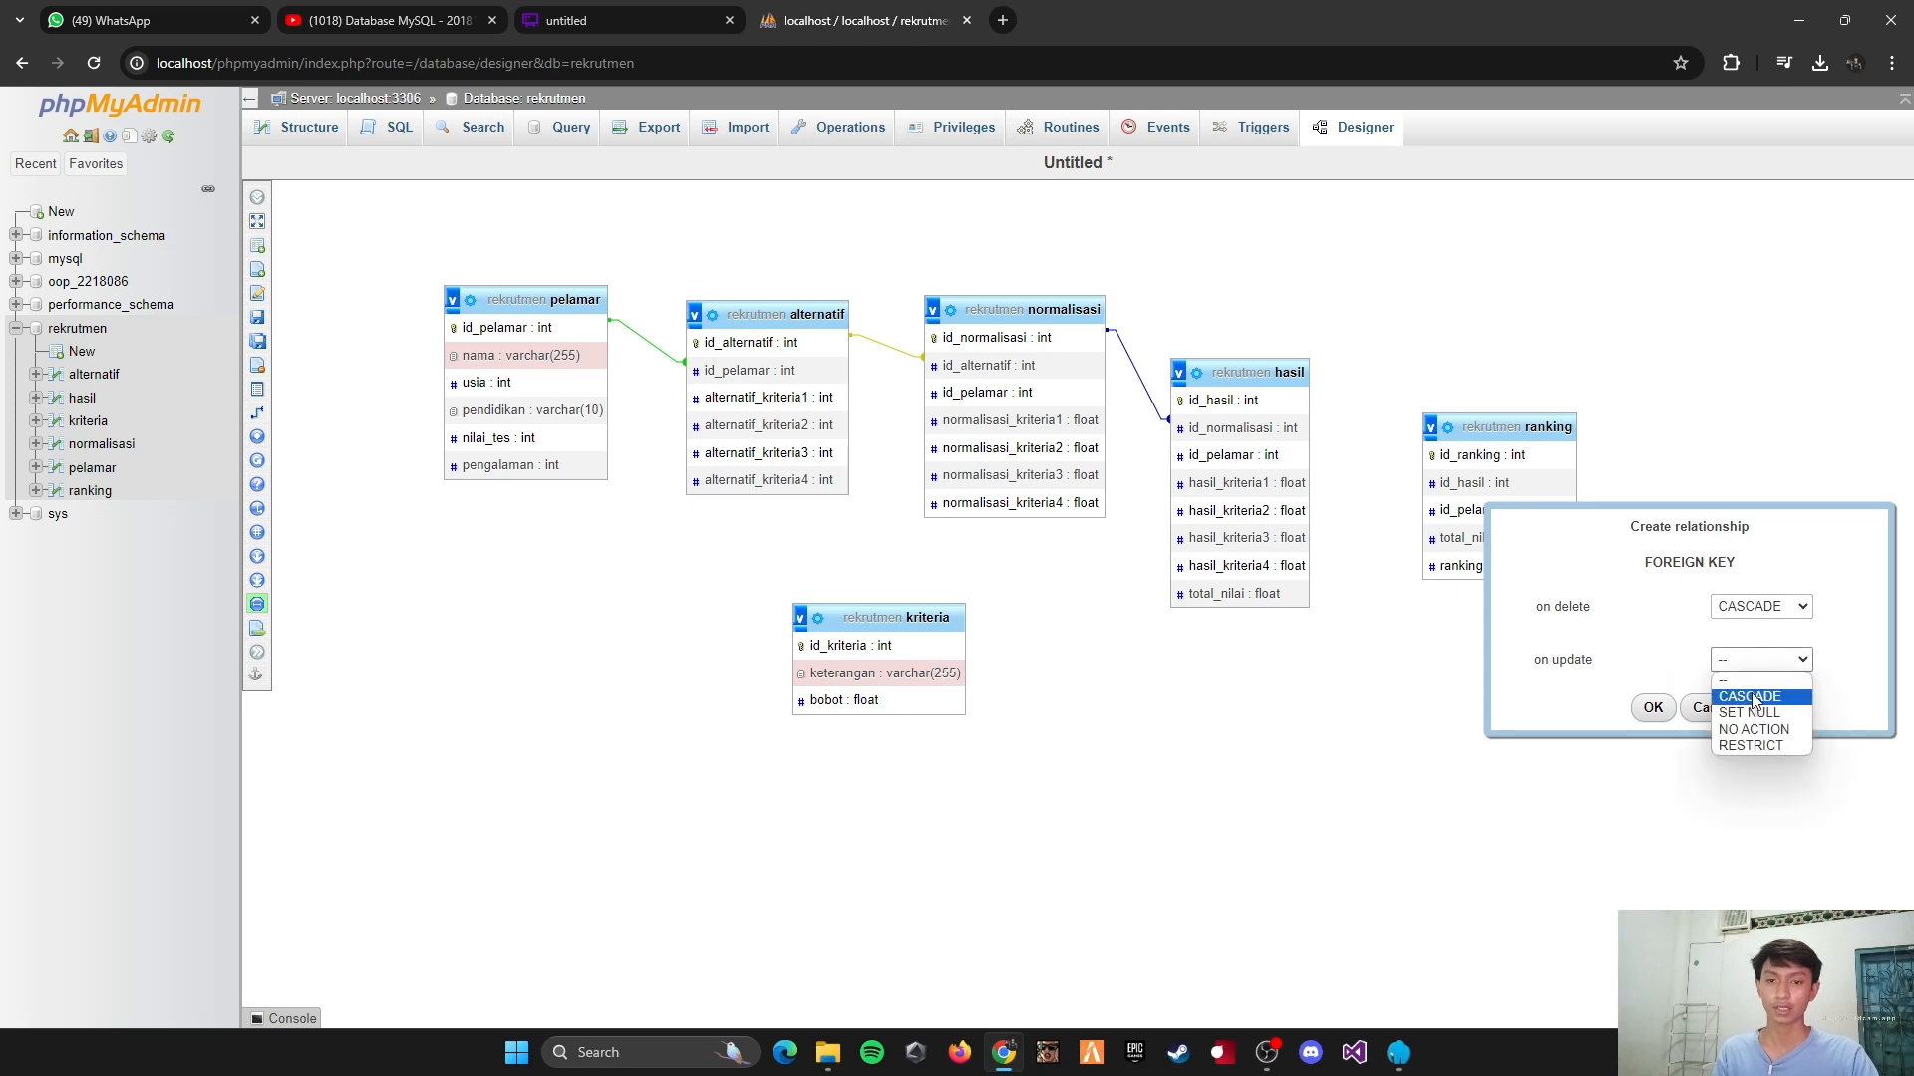
{"action": "left_click", "coordinate": [1751, 698]}
{"action": "left_click", "coordinate": [1653, 707]}
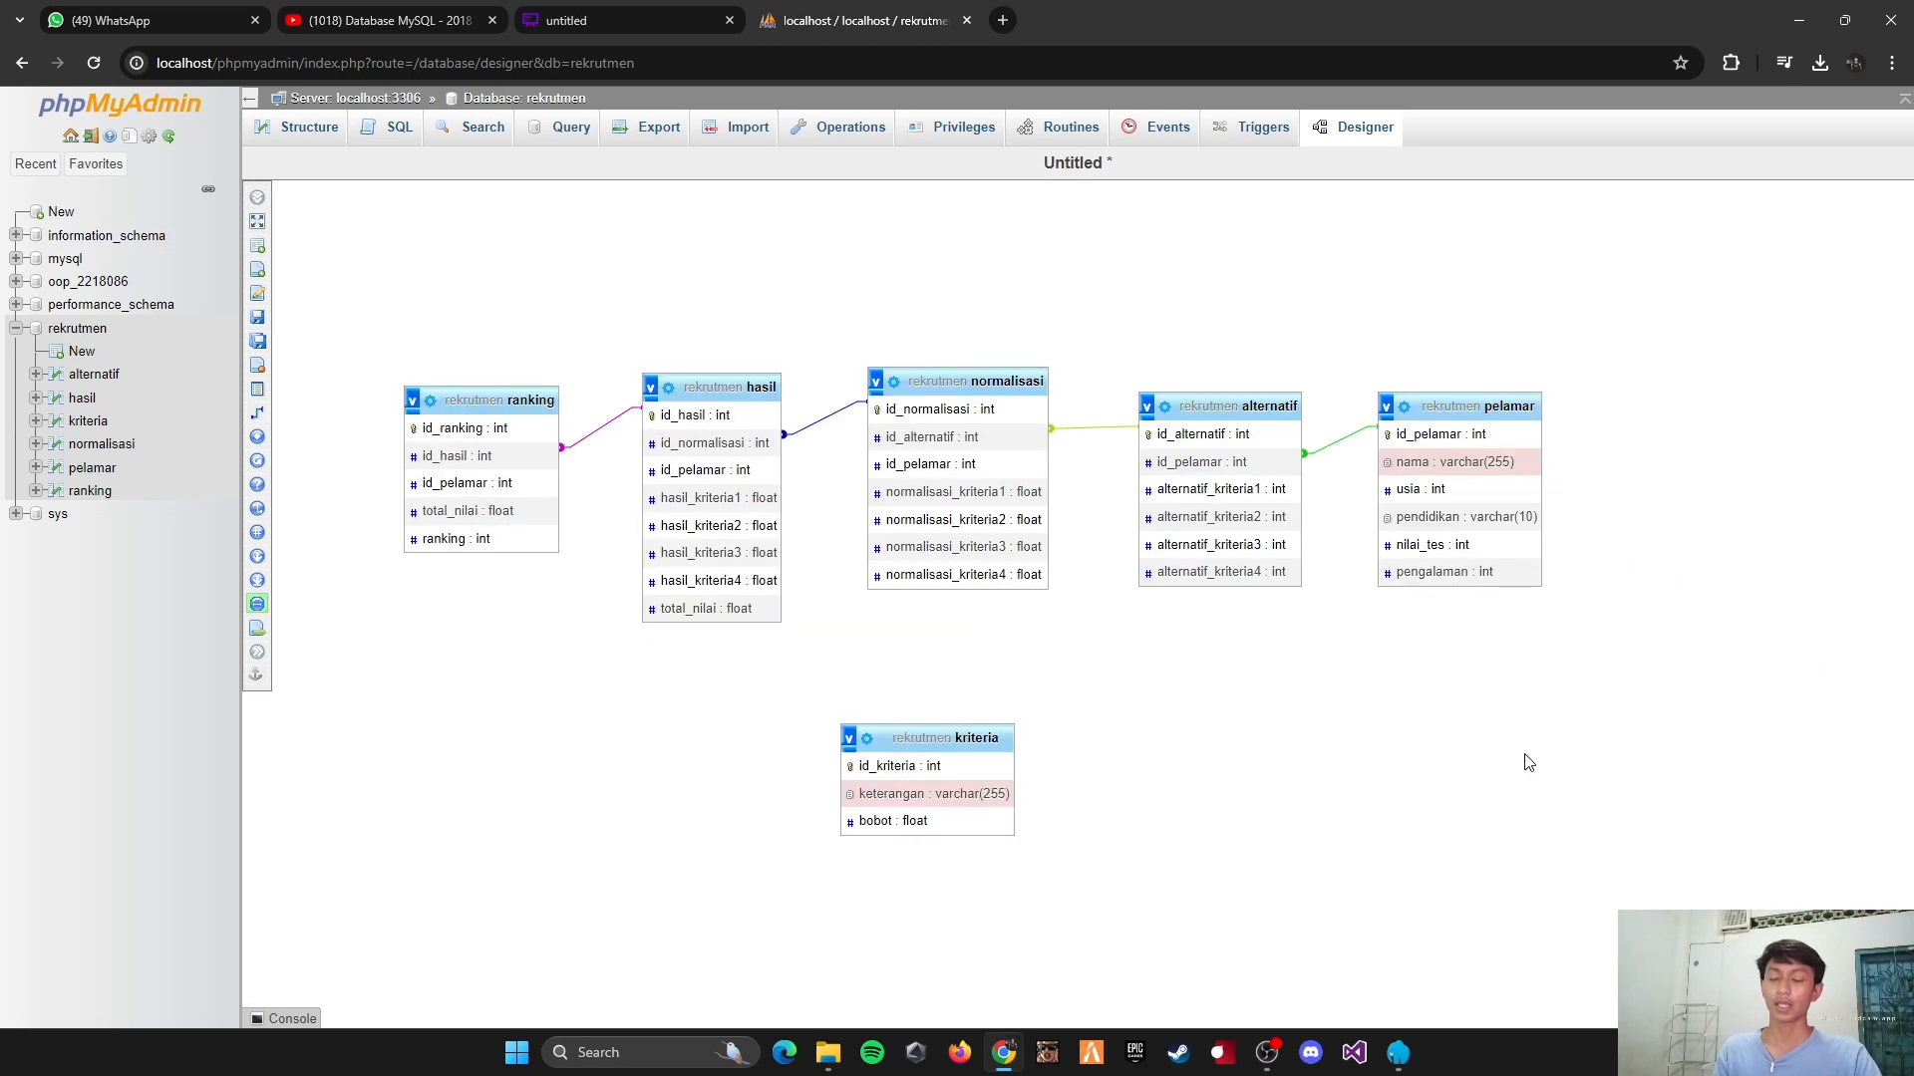
Step: Check the remaining links in the diagram and relate pelamar's id_pelamar to normalisasi's id_pelamar, with CASCADE on delete and on update
{"action": "left_click", "coordinate": [616, 20]}
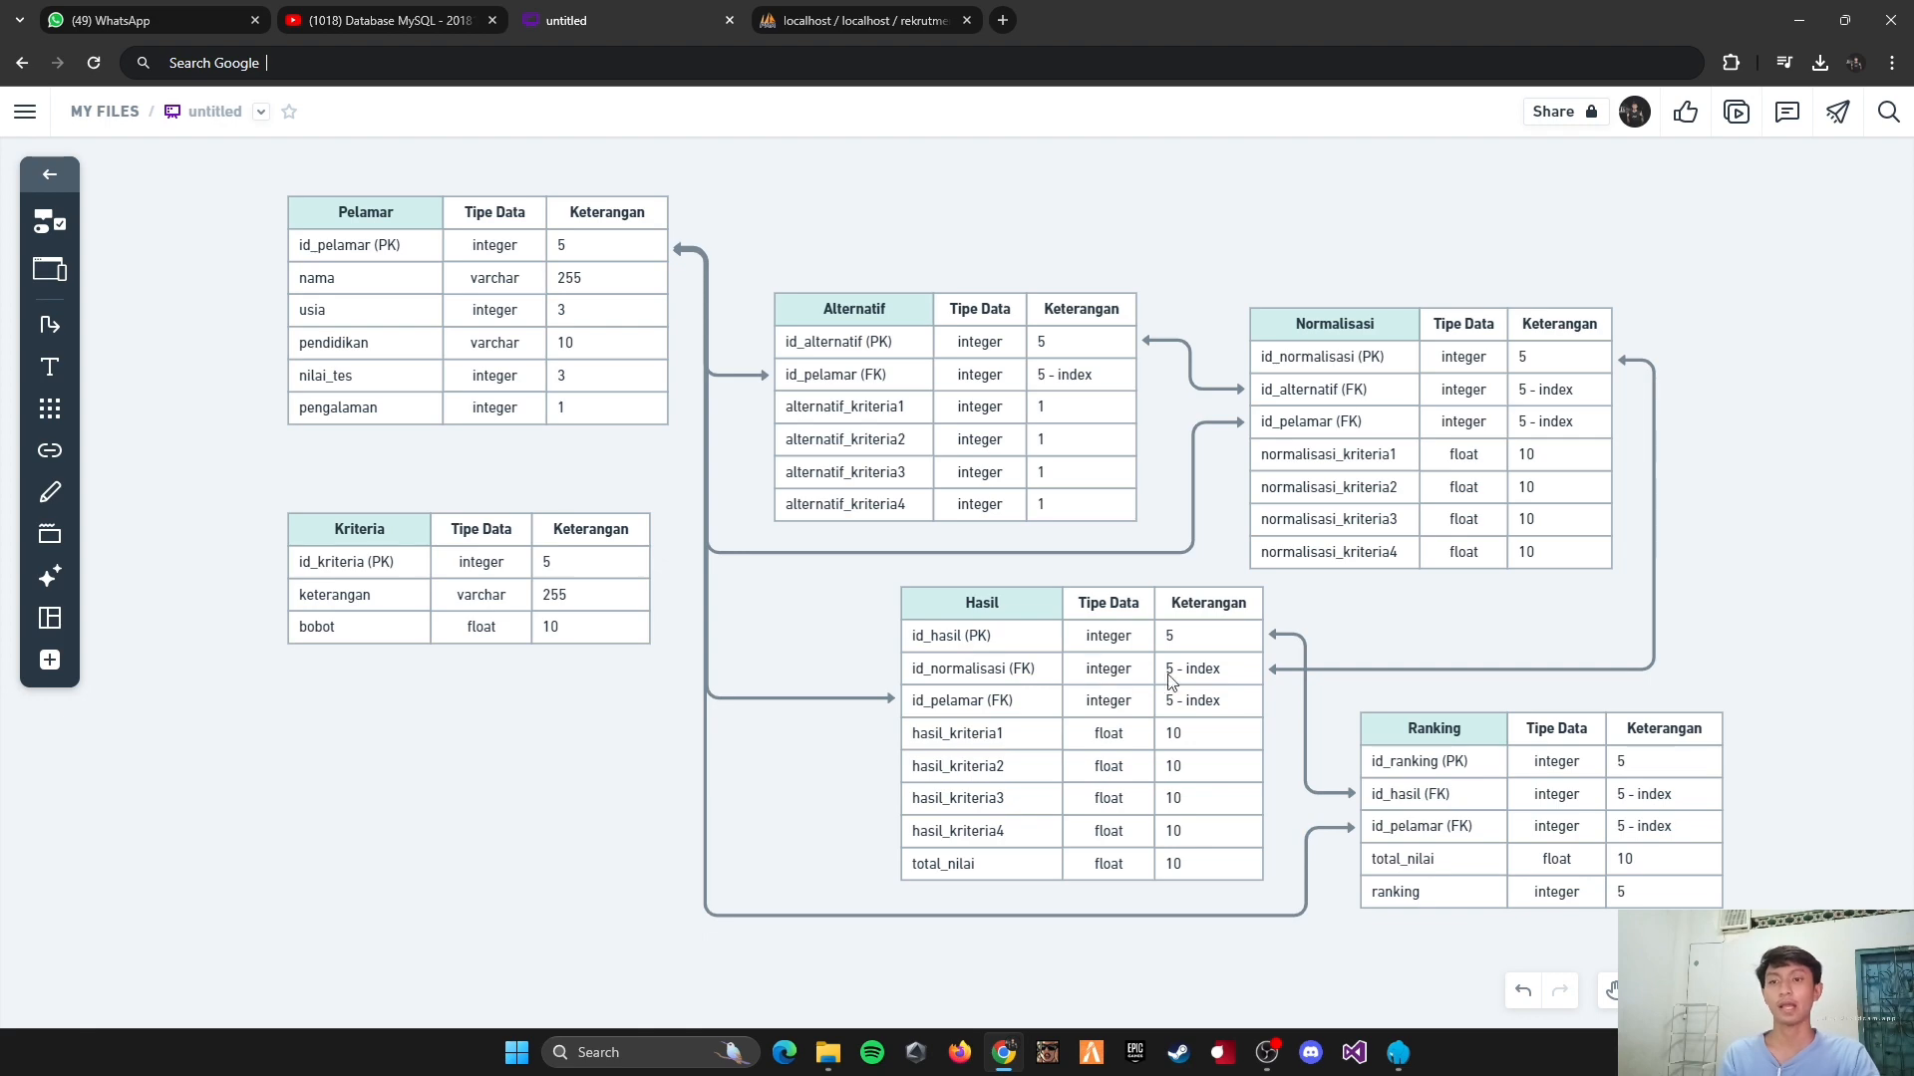
{"action": "left_click", "coordinate": [863, 10]}
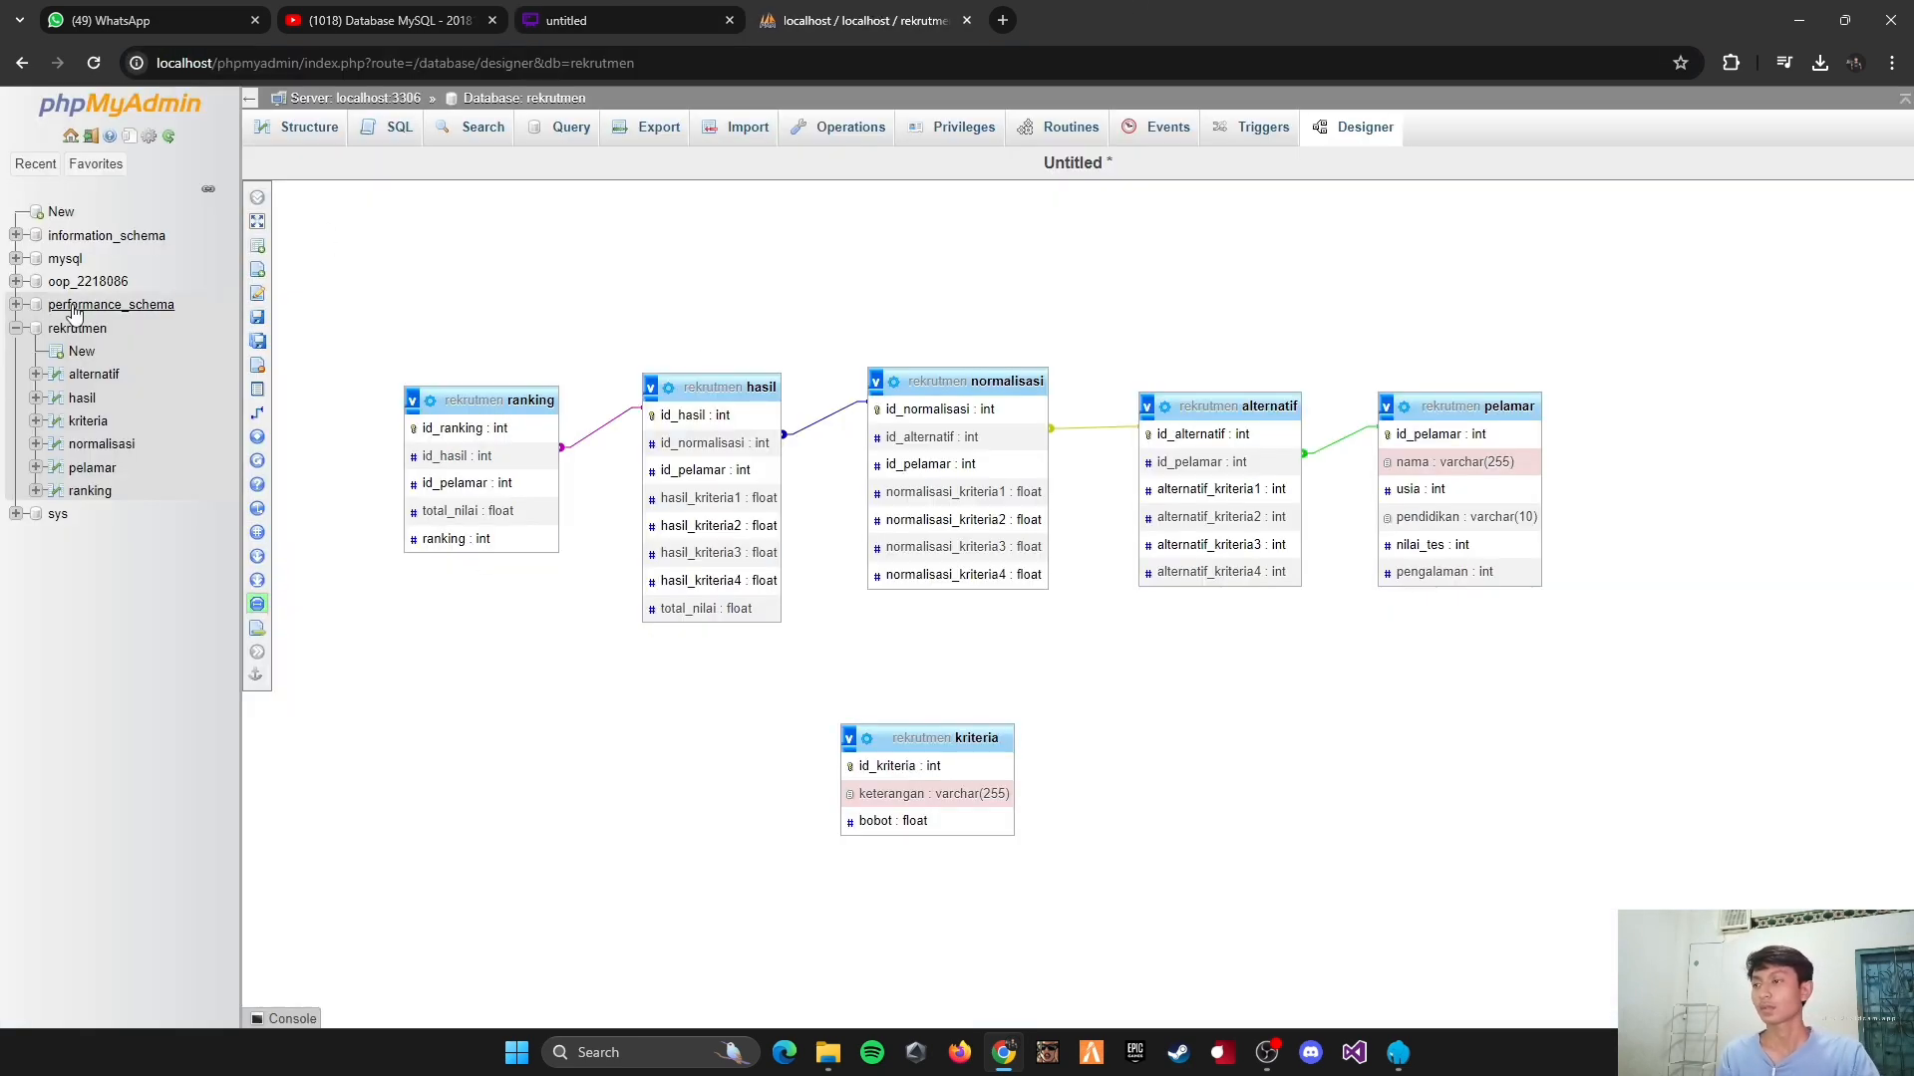
{"action": "left_click", "coordinate": [261, 412]}
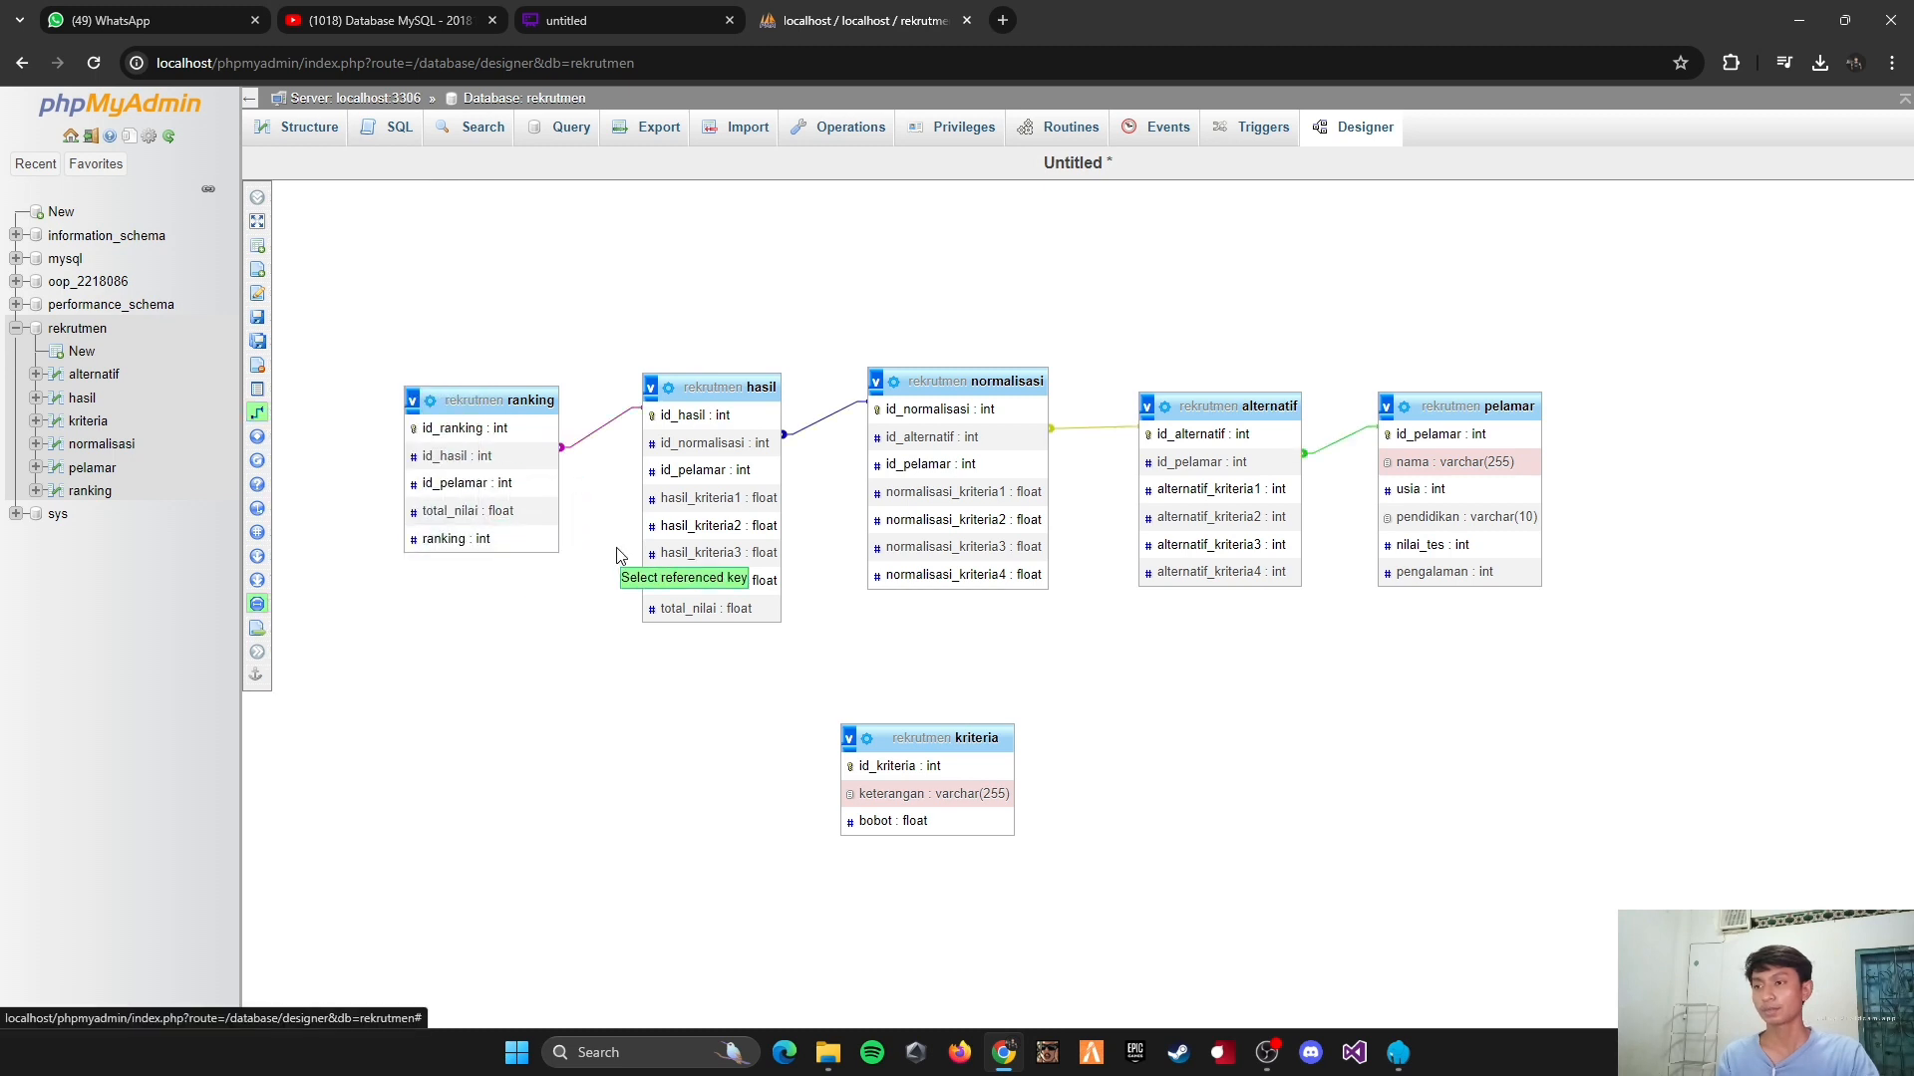
{"action": "left_click", "coordinate": [1435, 435]}
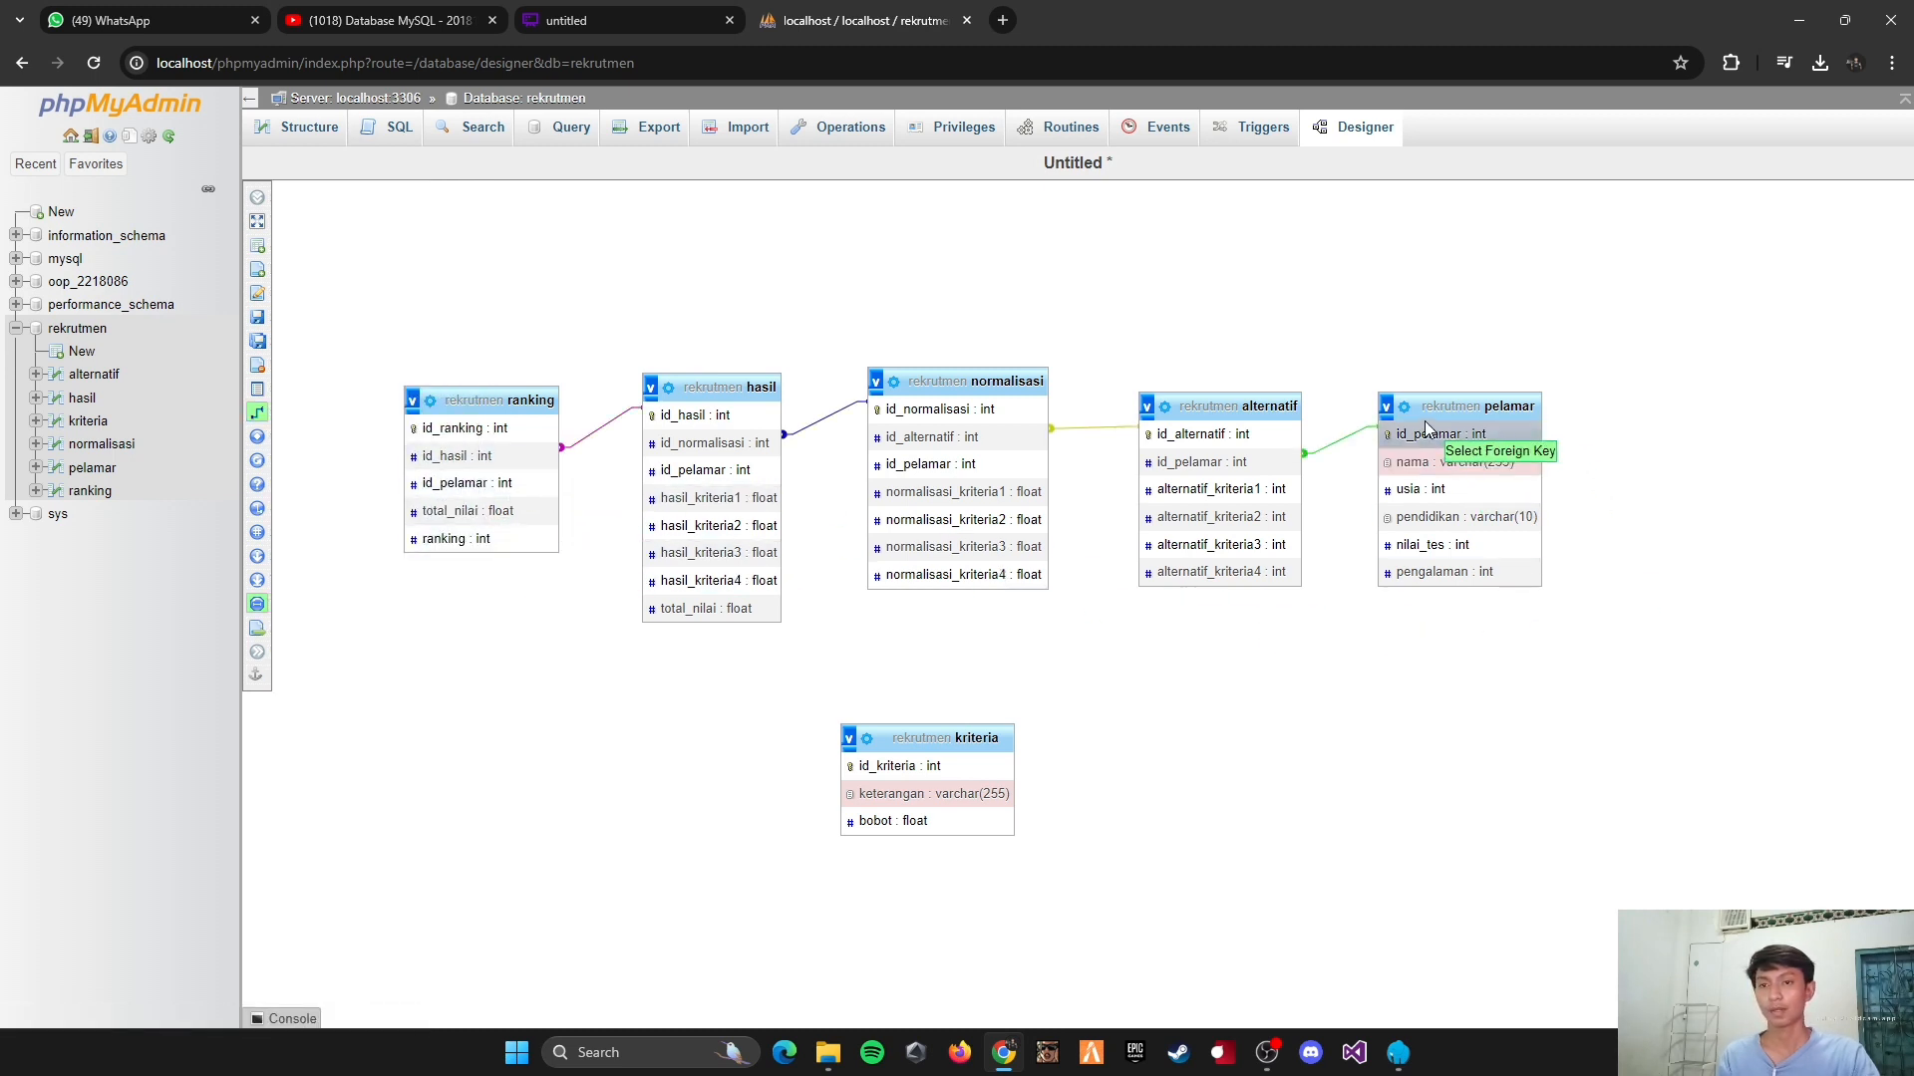
{"action": "left_click", "coordinate": [919, 463]}
{"action": "left_click", "coordinate": [1585, 588]}
{"action": "left_click", "coordinate": [1574, 630]}
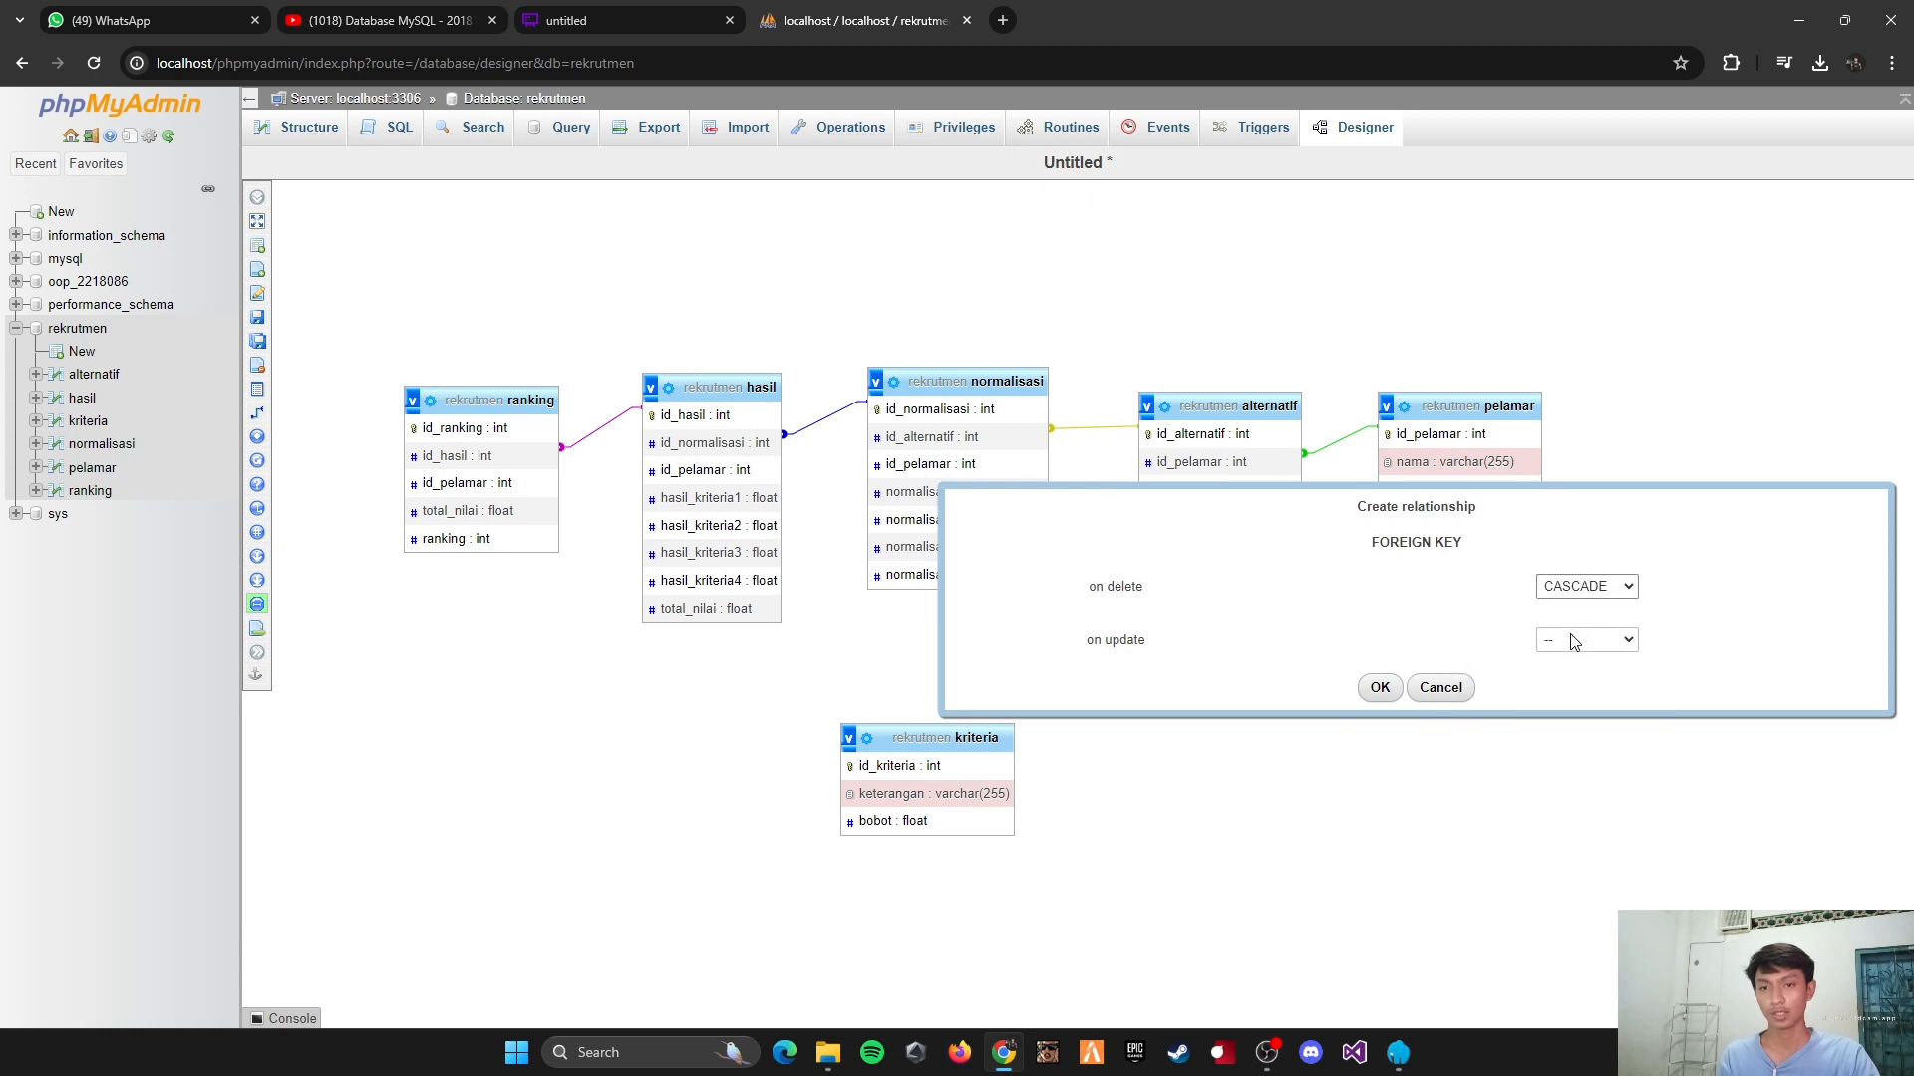
{"action": "left_click", "coordinate": [1584, 639]}
{"action": "left_click", "coordinate": [1577, 684]}
{"action": "left_click", "coordinate": [1380, 688]}
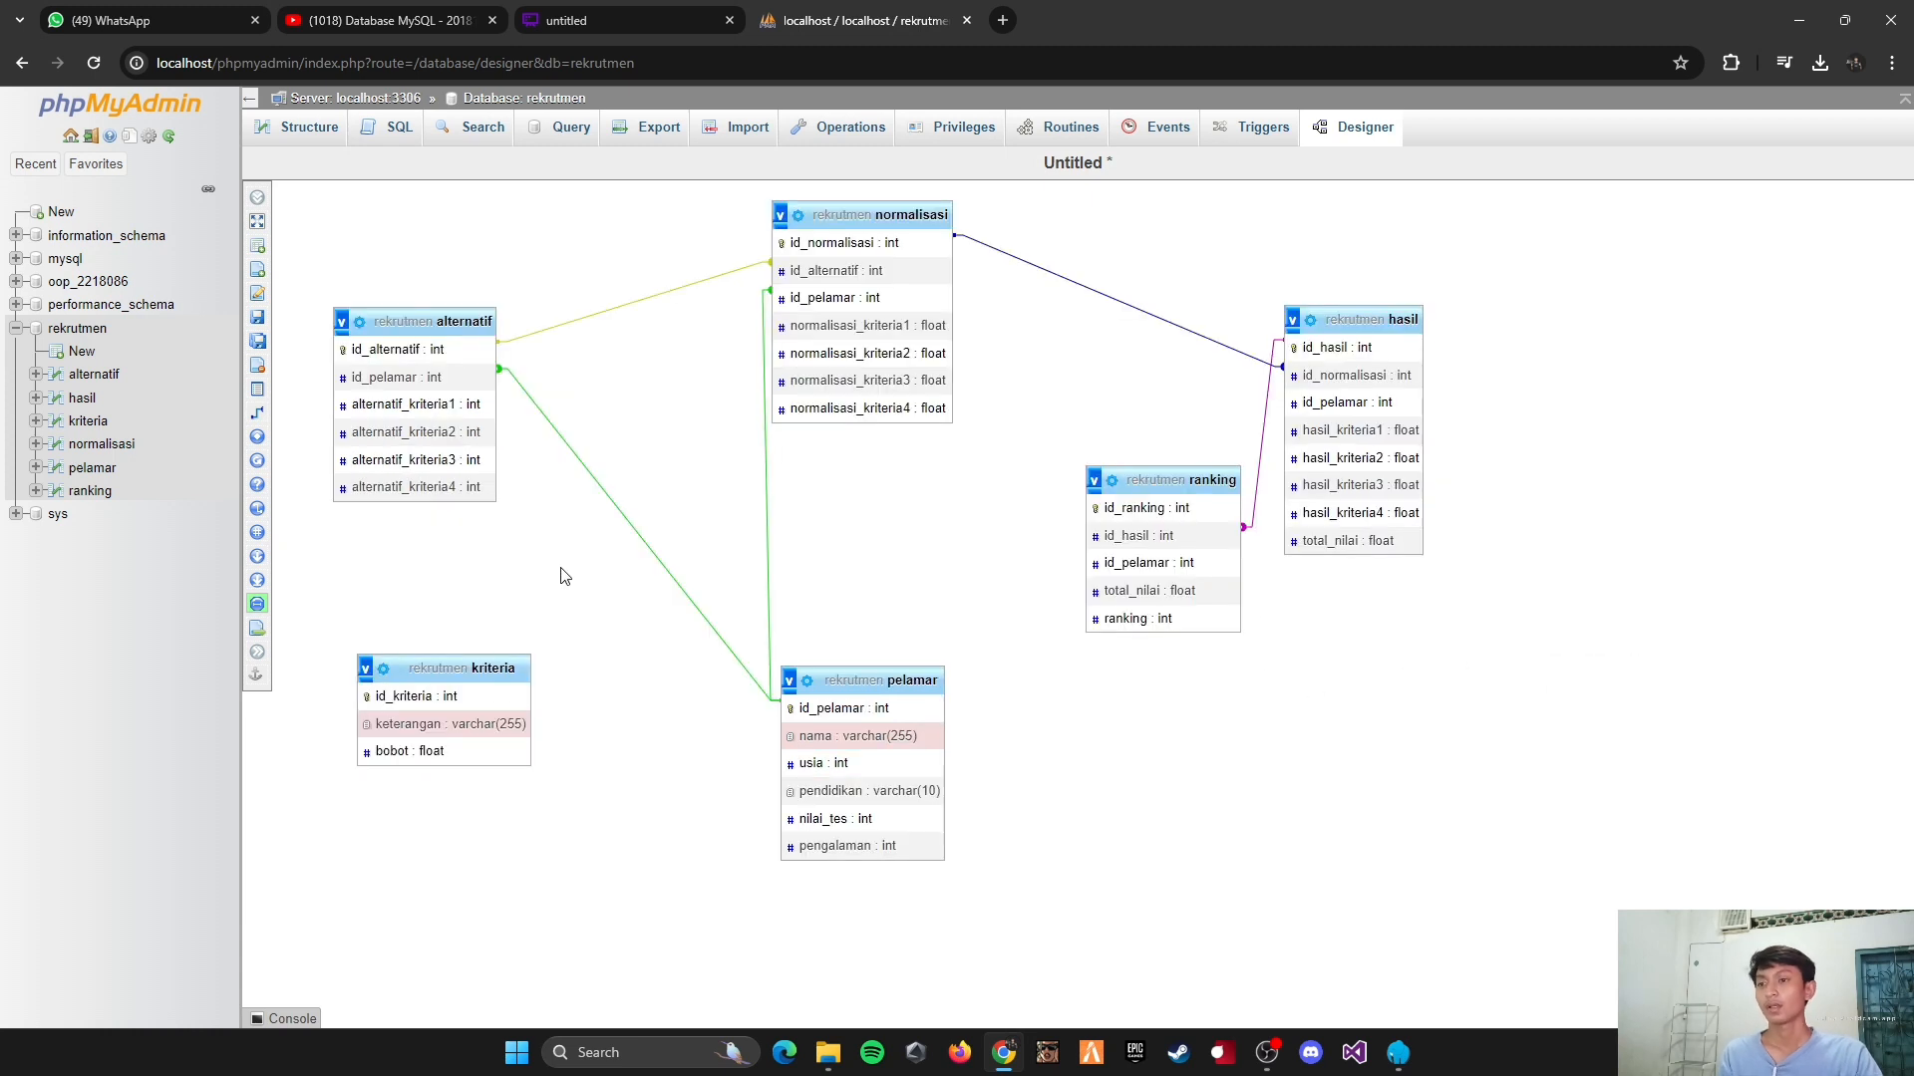
Step: Create a relationship from pelamar's id_pelamar to ranking's id_pelamar, with CASCADE on delete and on update
{"action": "left_click", "coordinate": [258, 412]}
{"action": "left_click", "coordinate": [858, 705]}
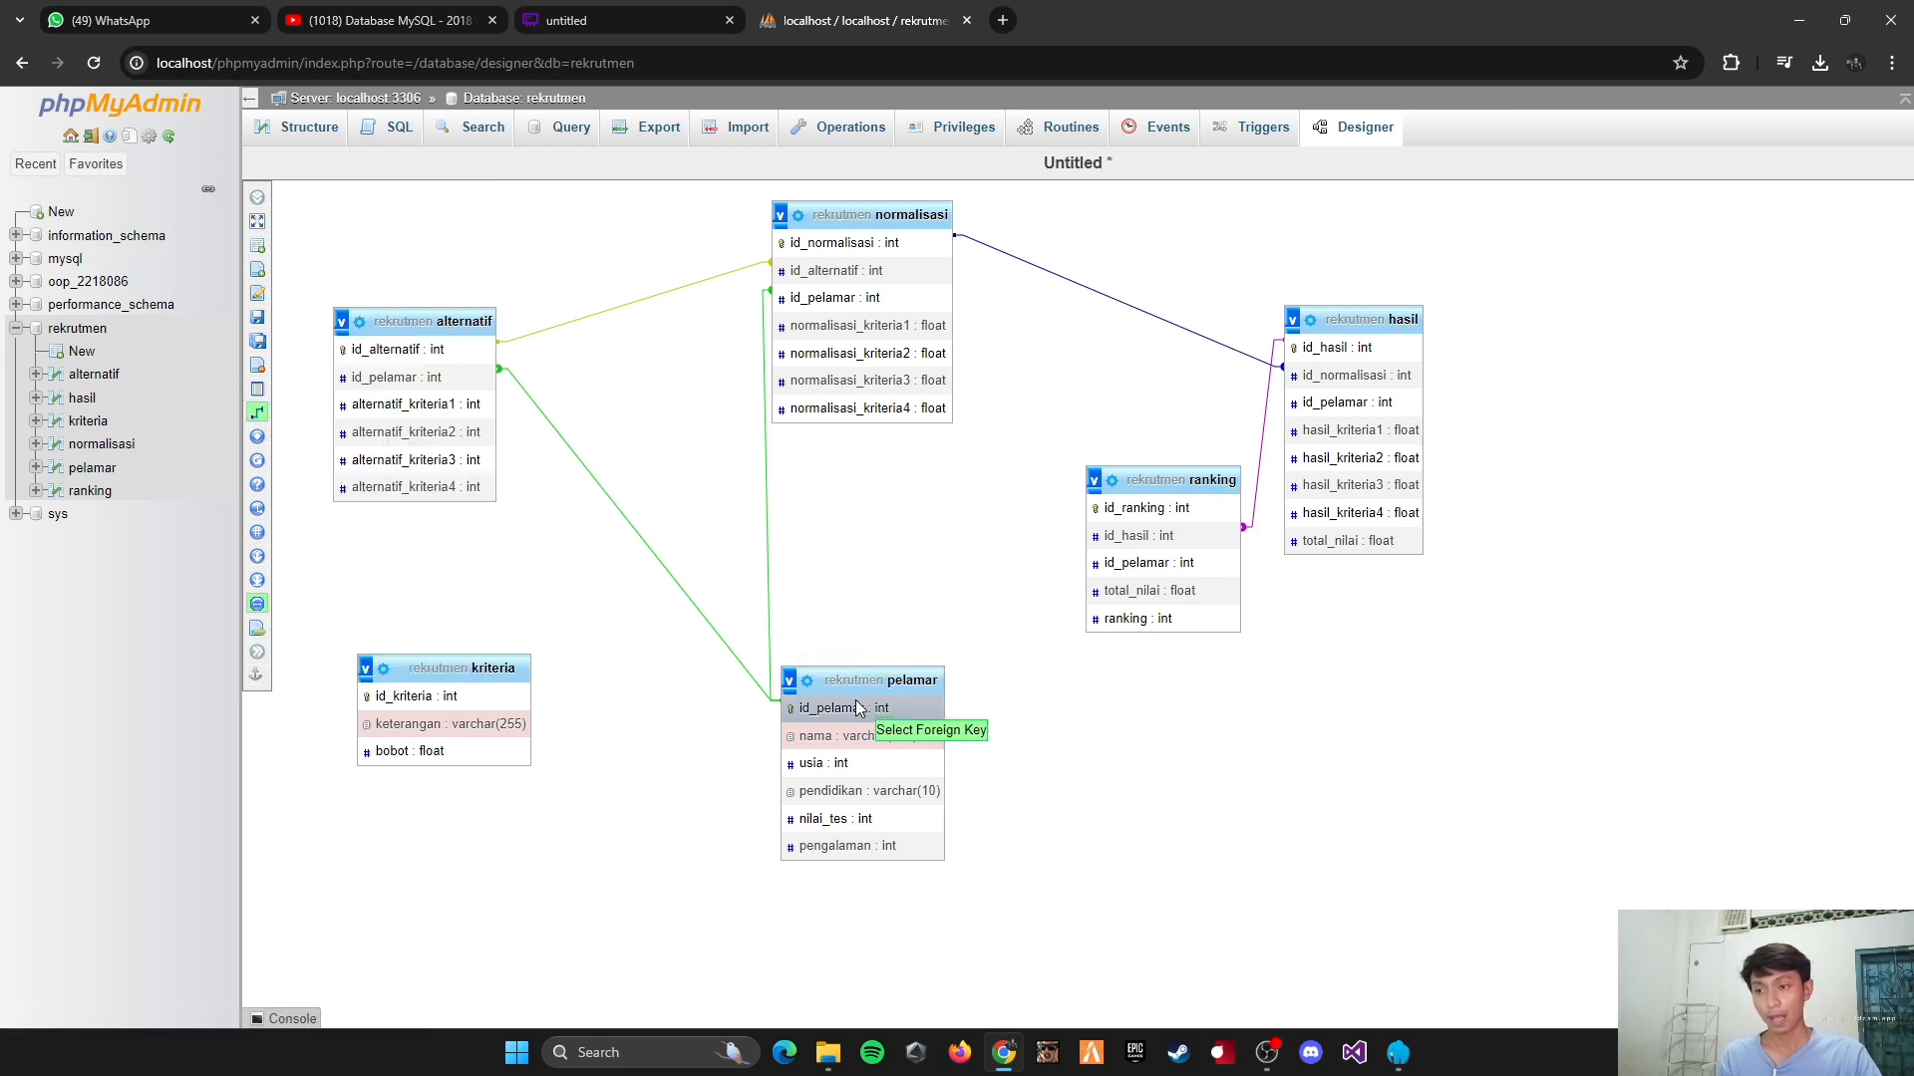
{"action": "left_click", "coordinate": [1124, 566]}
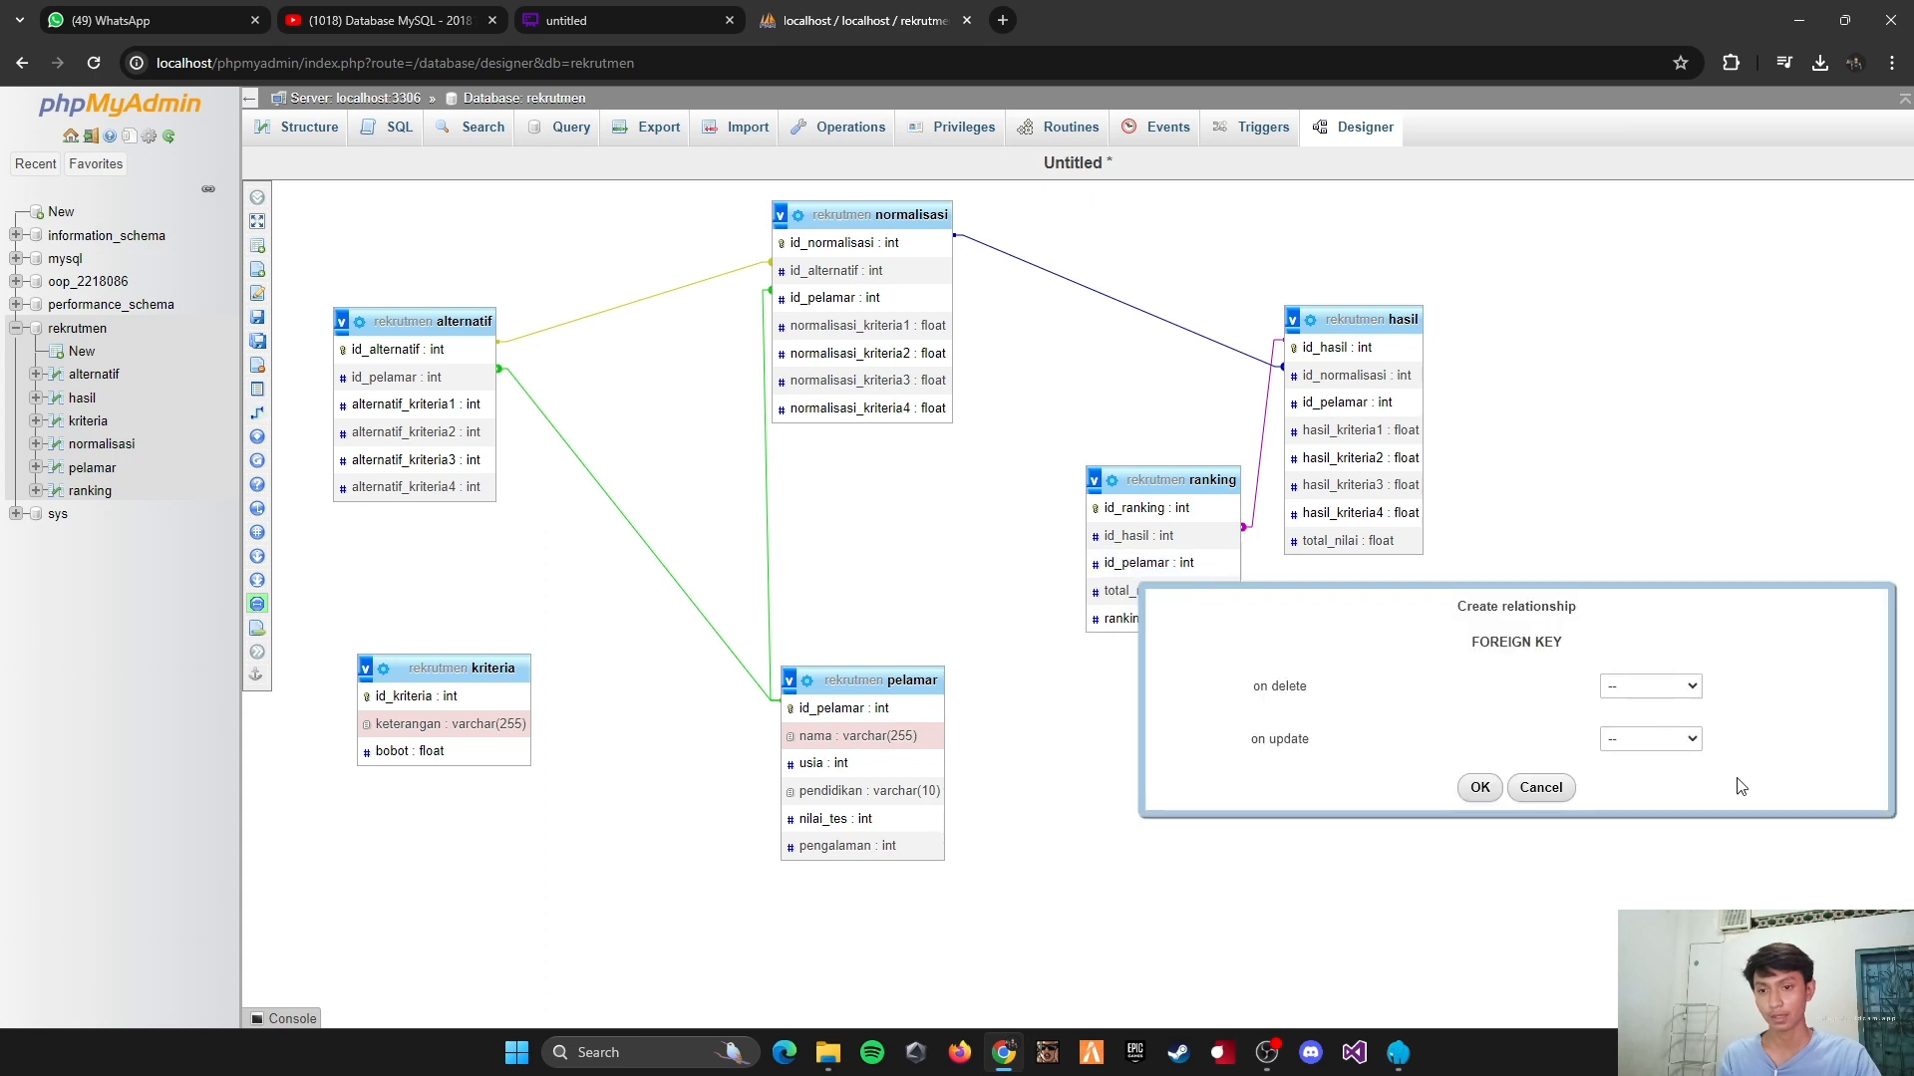
{"action": "left_click", "coordinate": [1691, 687]}
{"action": "left_click", "coordinate": [1665, 730]}
{"action": "left_click", "coordinate": [1689, 740]}
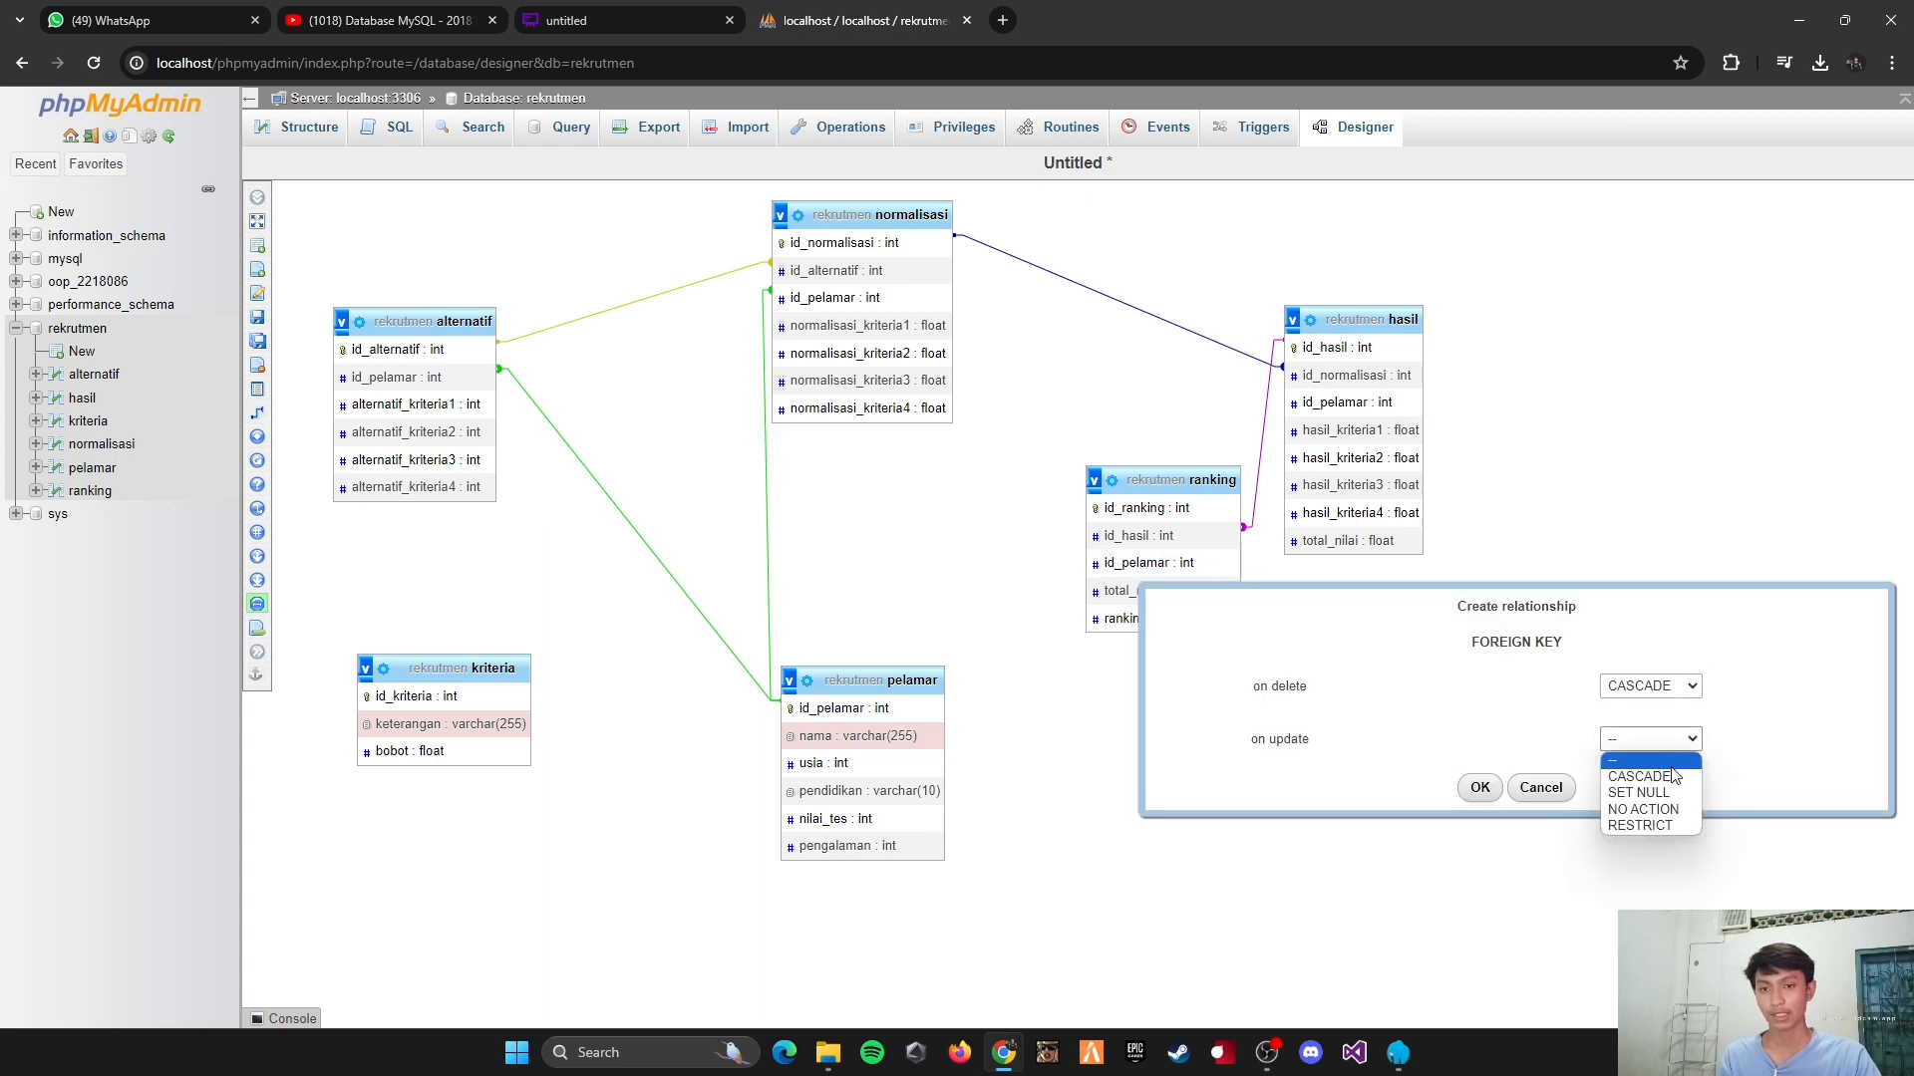
{"action": "left_click", "coordinate": [1674, 776]}
{"action": "left_click", "coordinate": [1670, 740]}
{"action": "left_click", "coordinate": [1632, 777]}
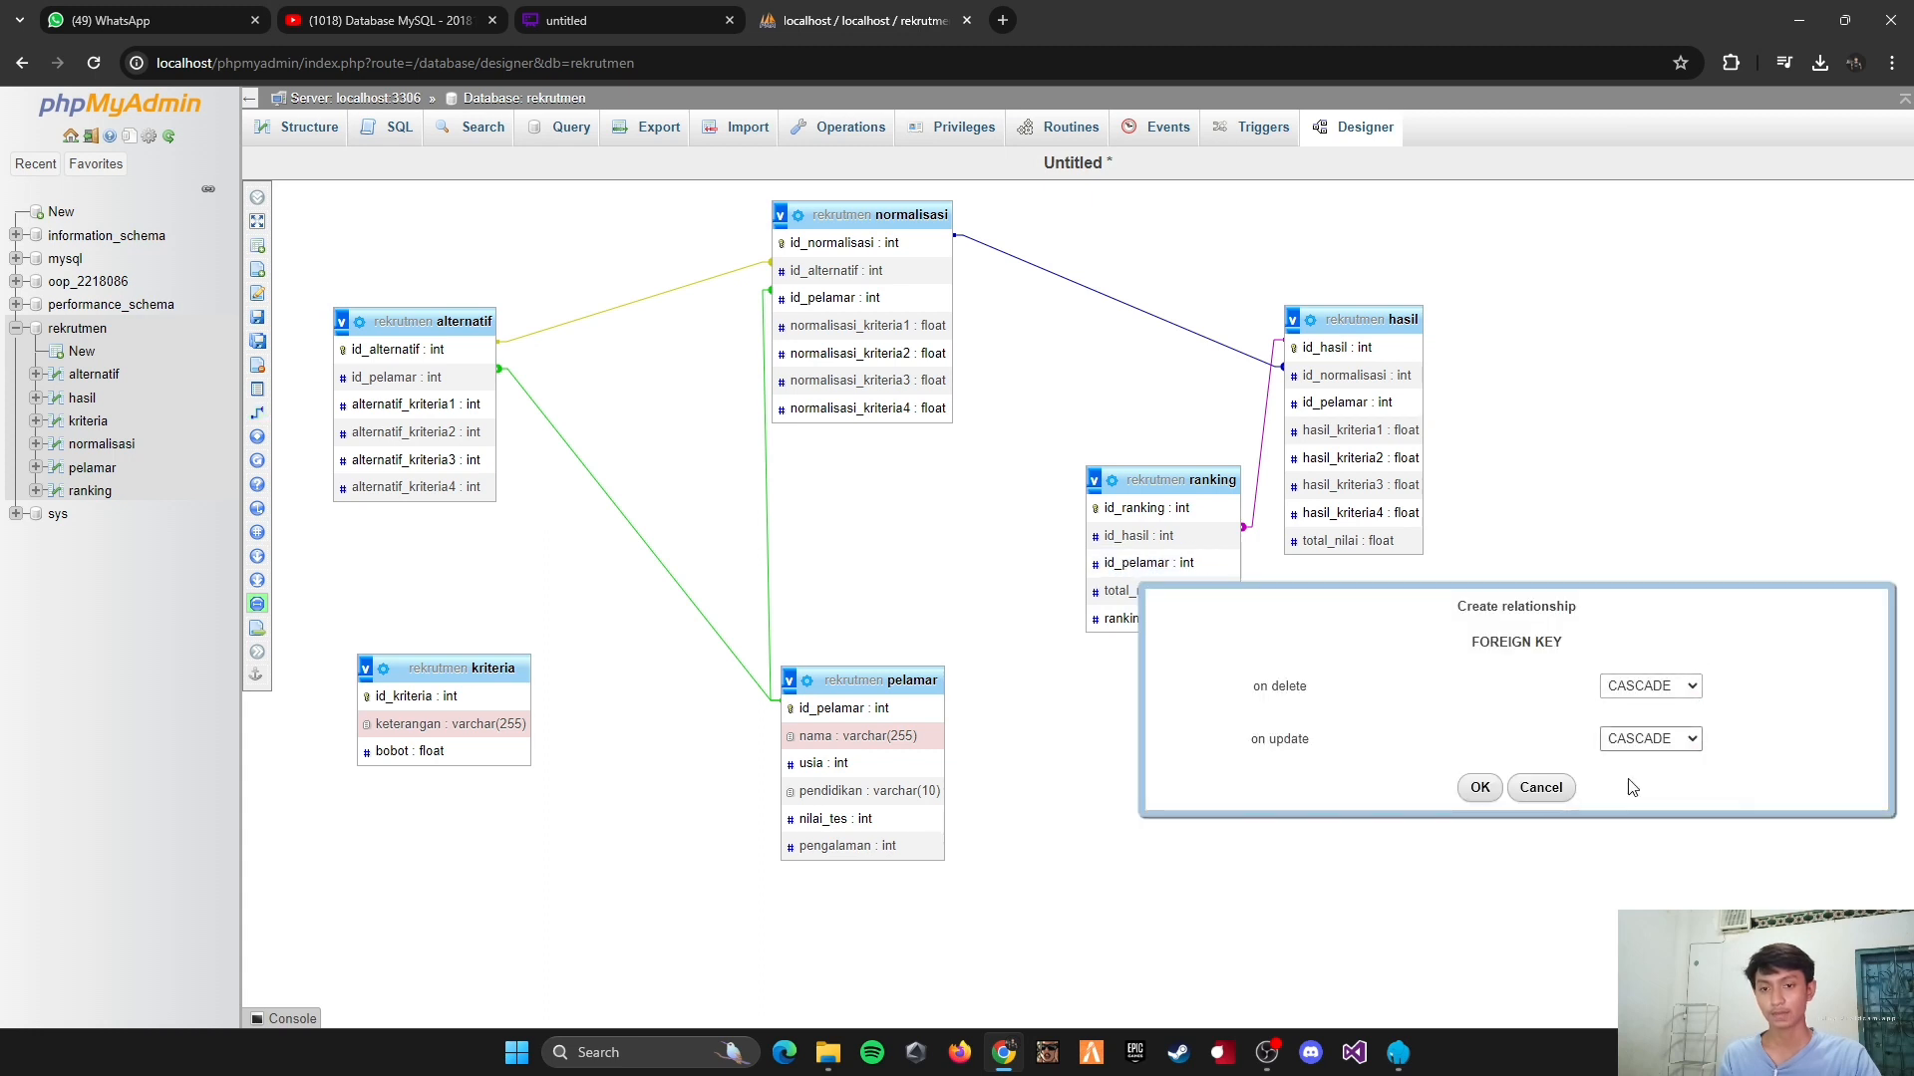
{"action": "left_click", "coordinate": [1481, 790]}
Step: Create a relationship from pelamar's id_pelamar to hasil's id_pelamar, with CASCADE on delete and on update
{"action": "mouse_move", "coordinate": [289, 484]}
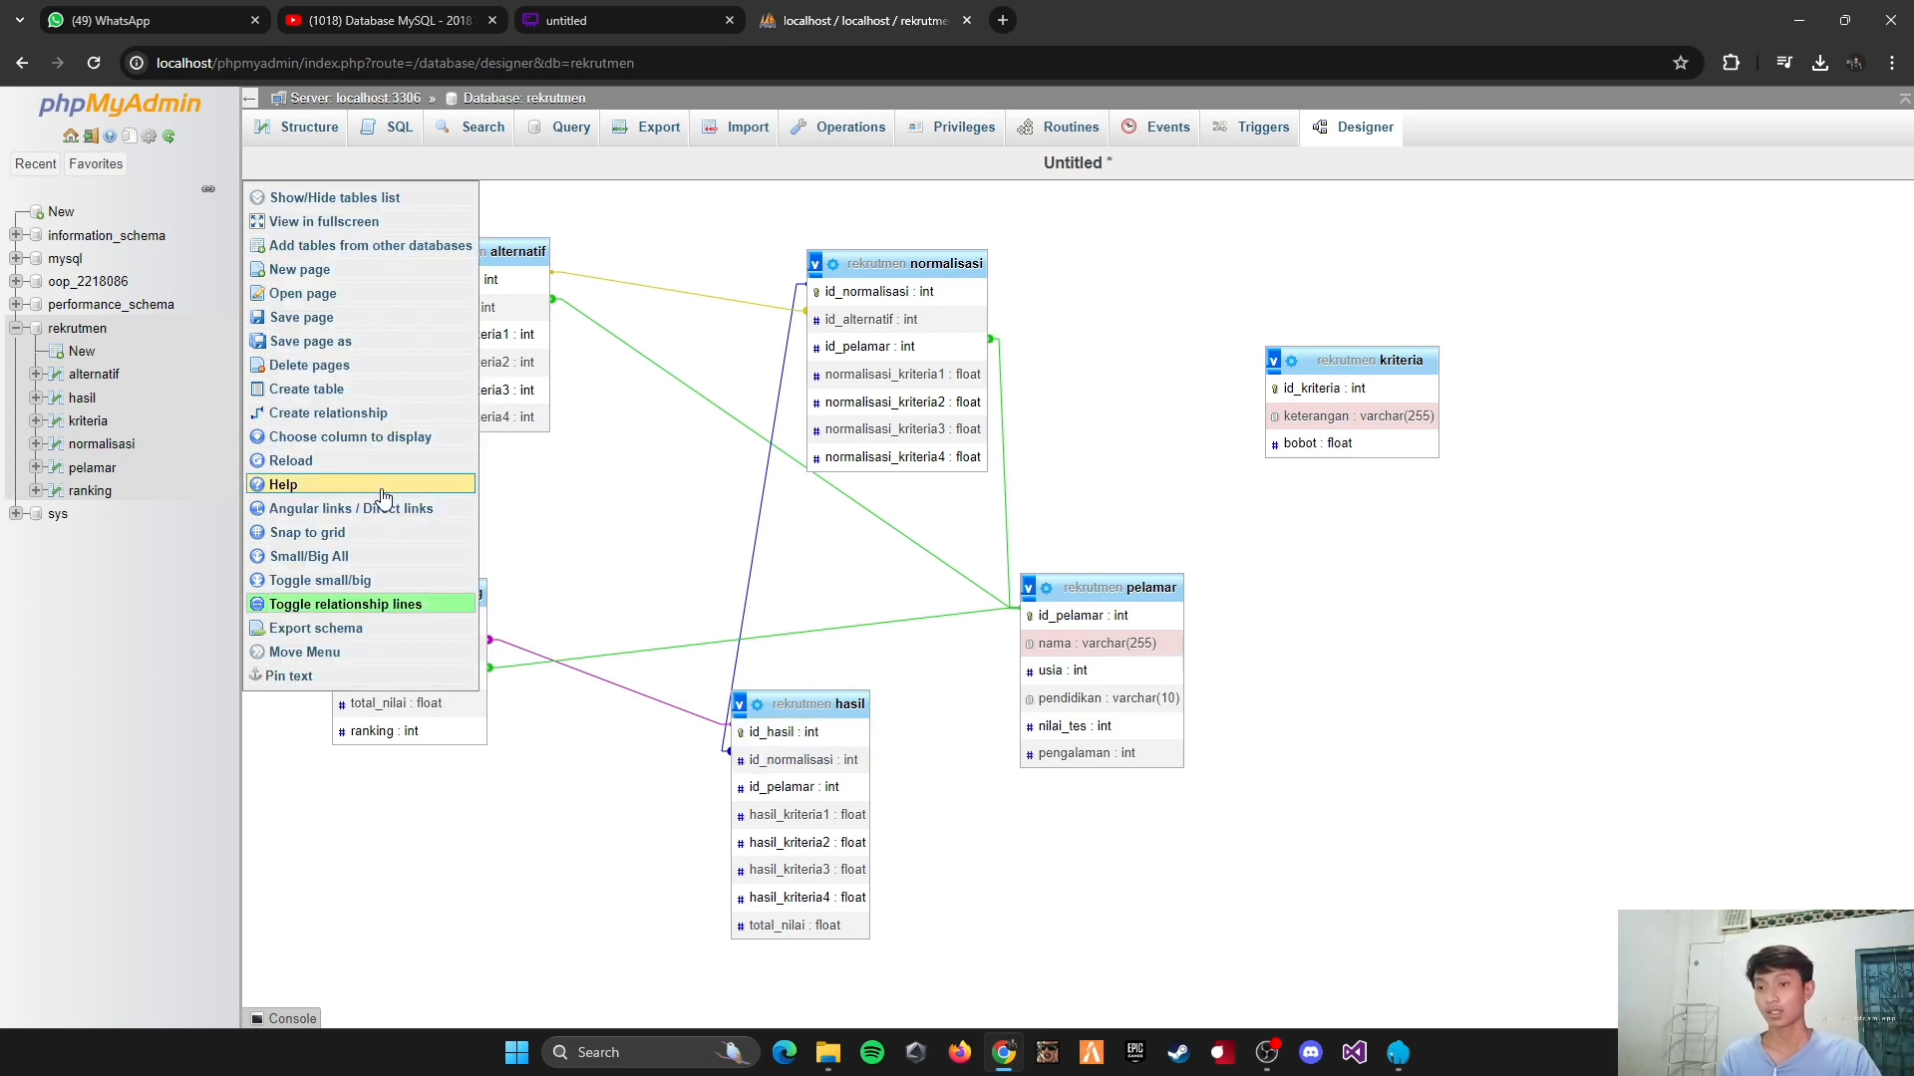
{"action": "left_click", "coordinate": [299, 413]}
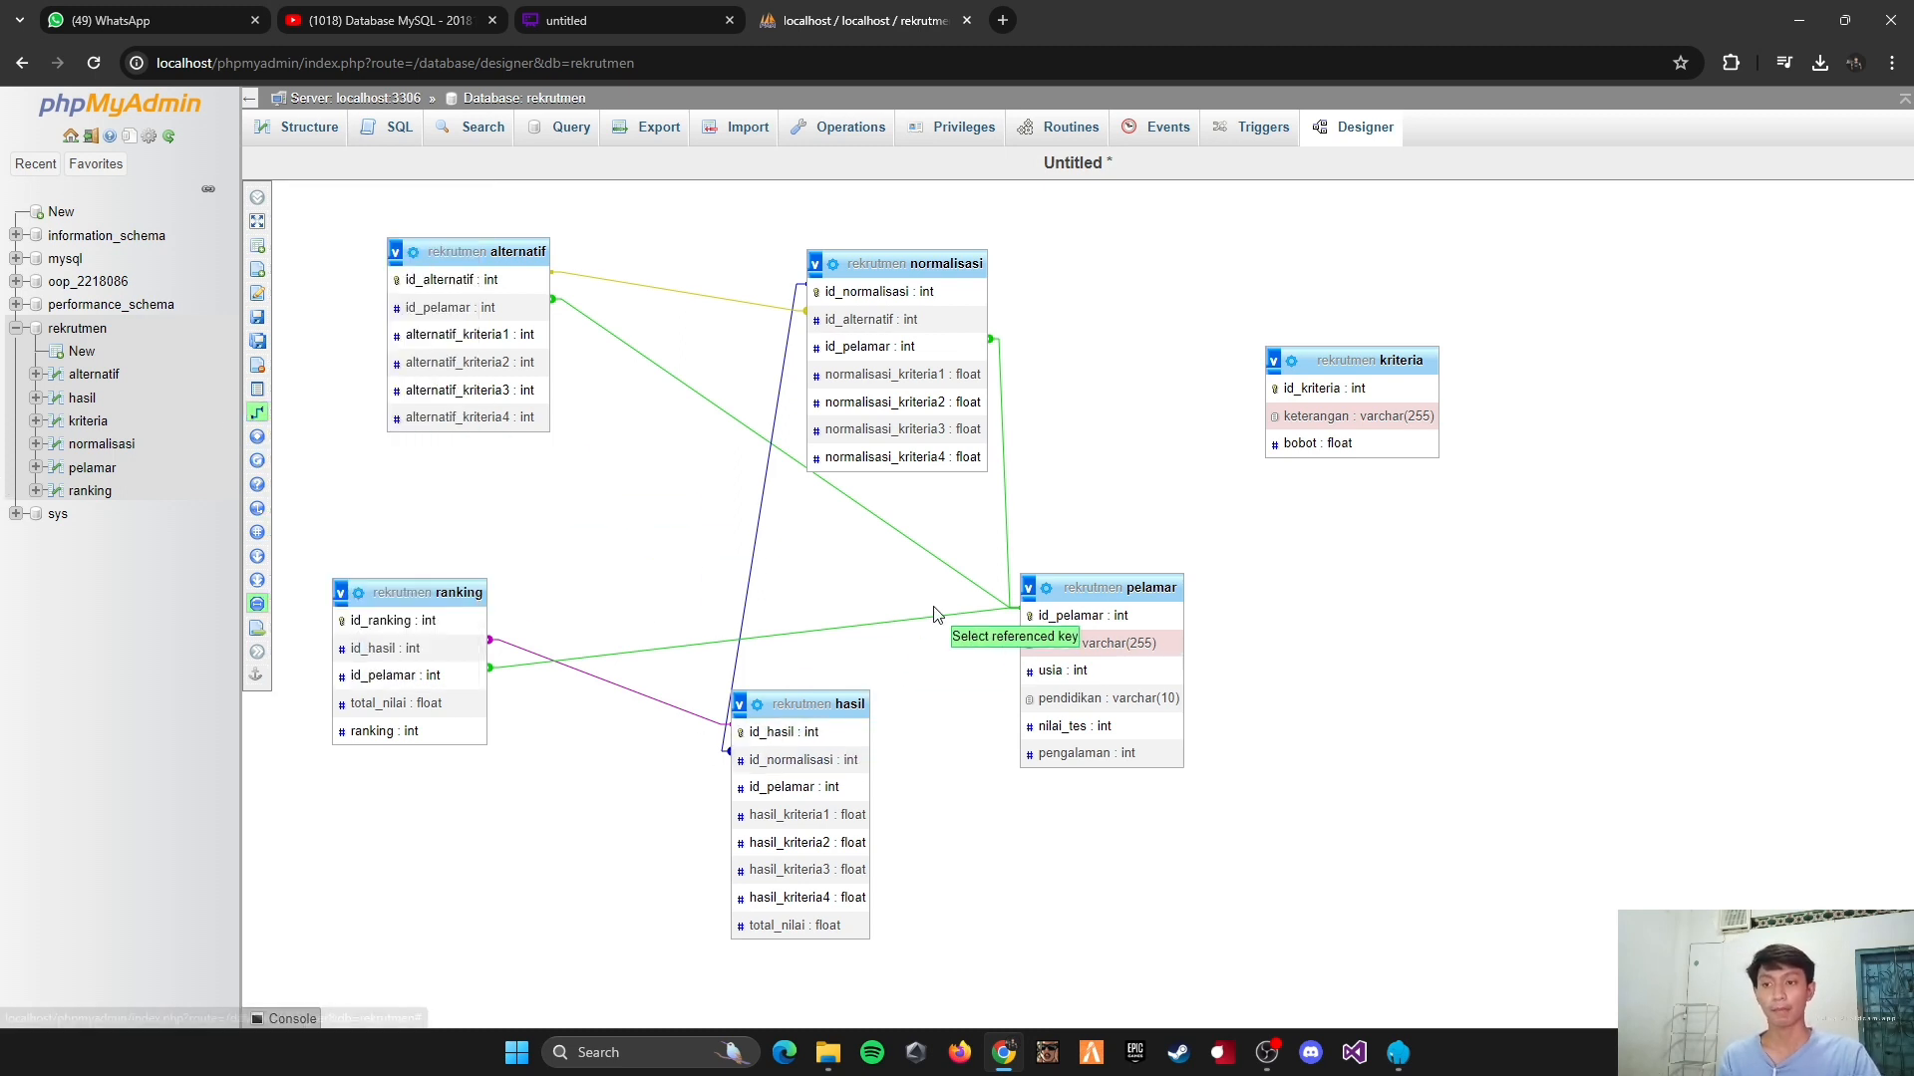
{"action": "left_click", "coordinate": [1036, 618]}
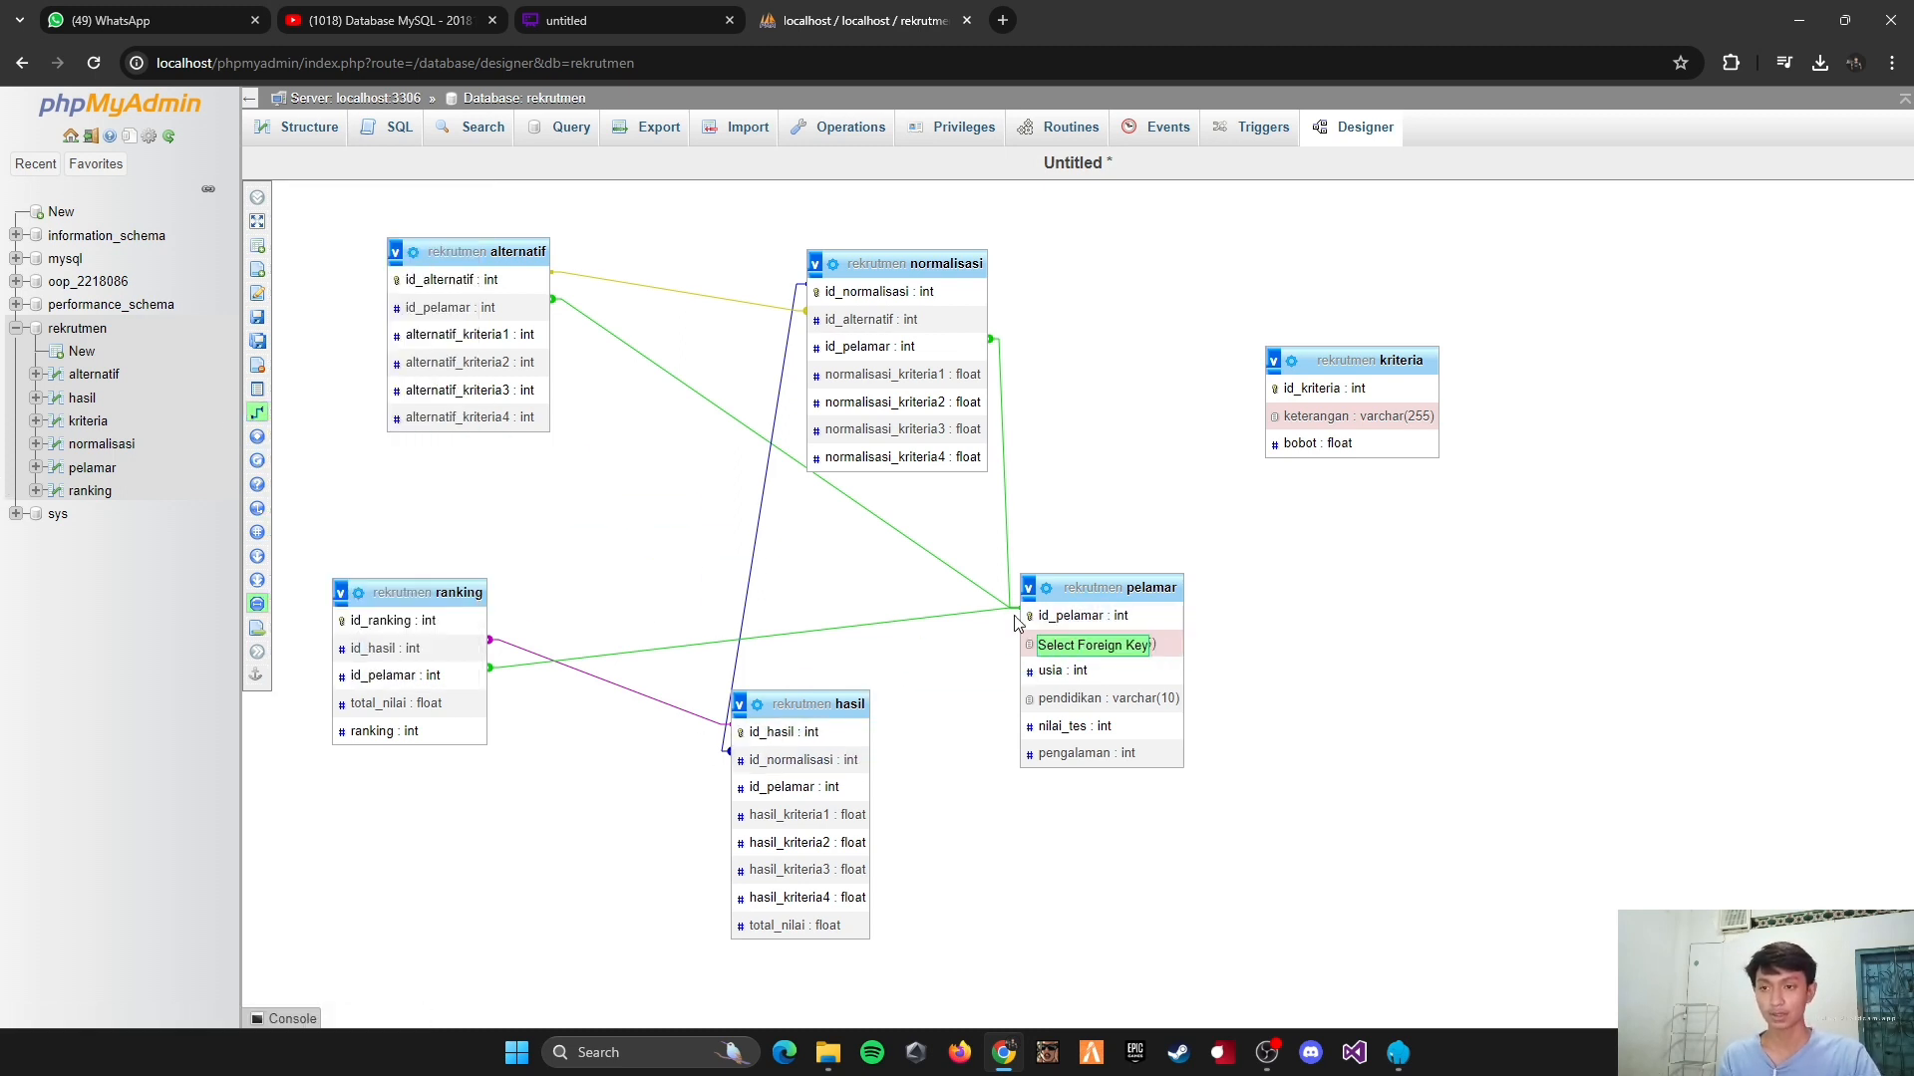
{"action": "left_click", "coordinate": [817, 787]}
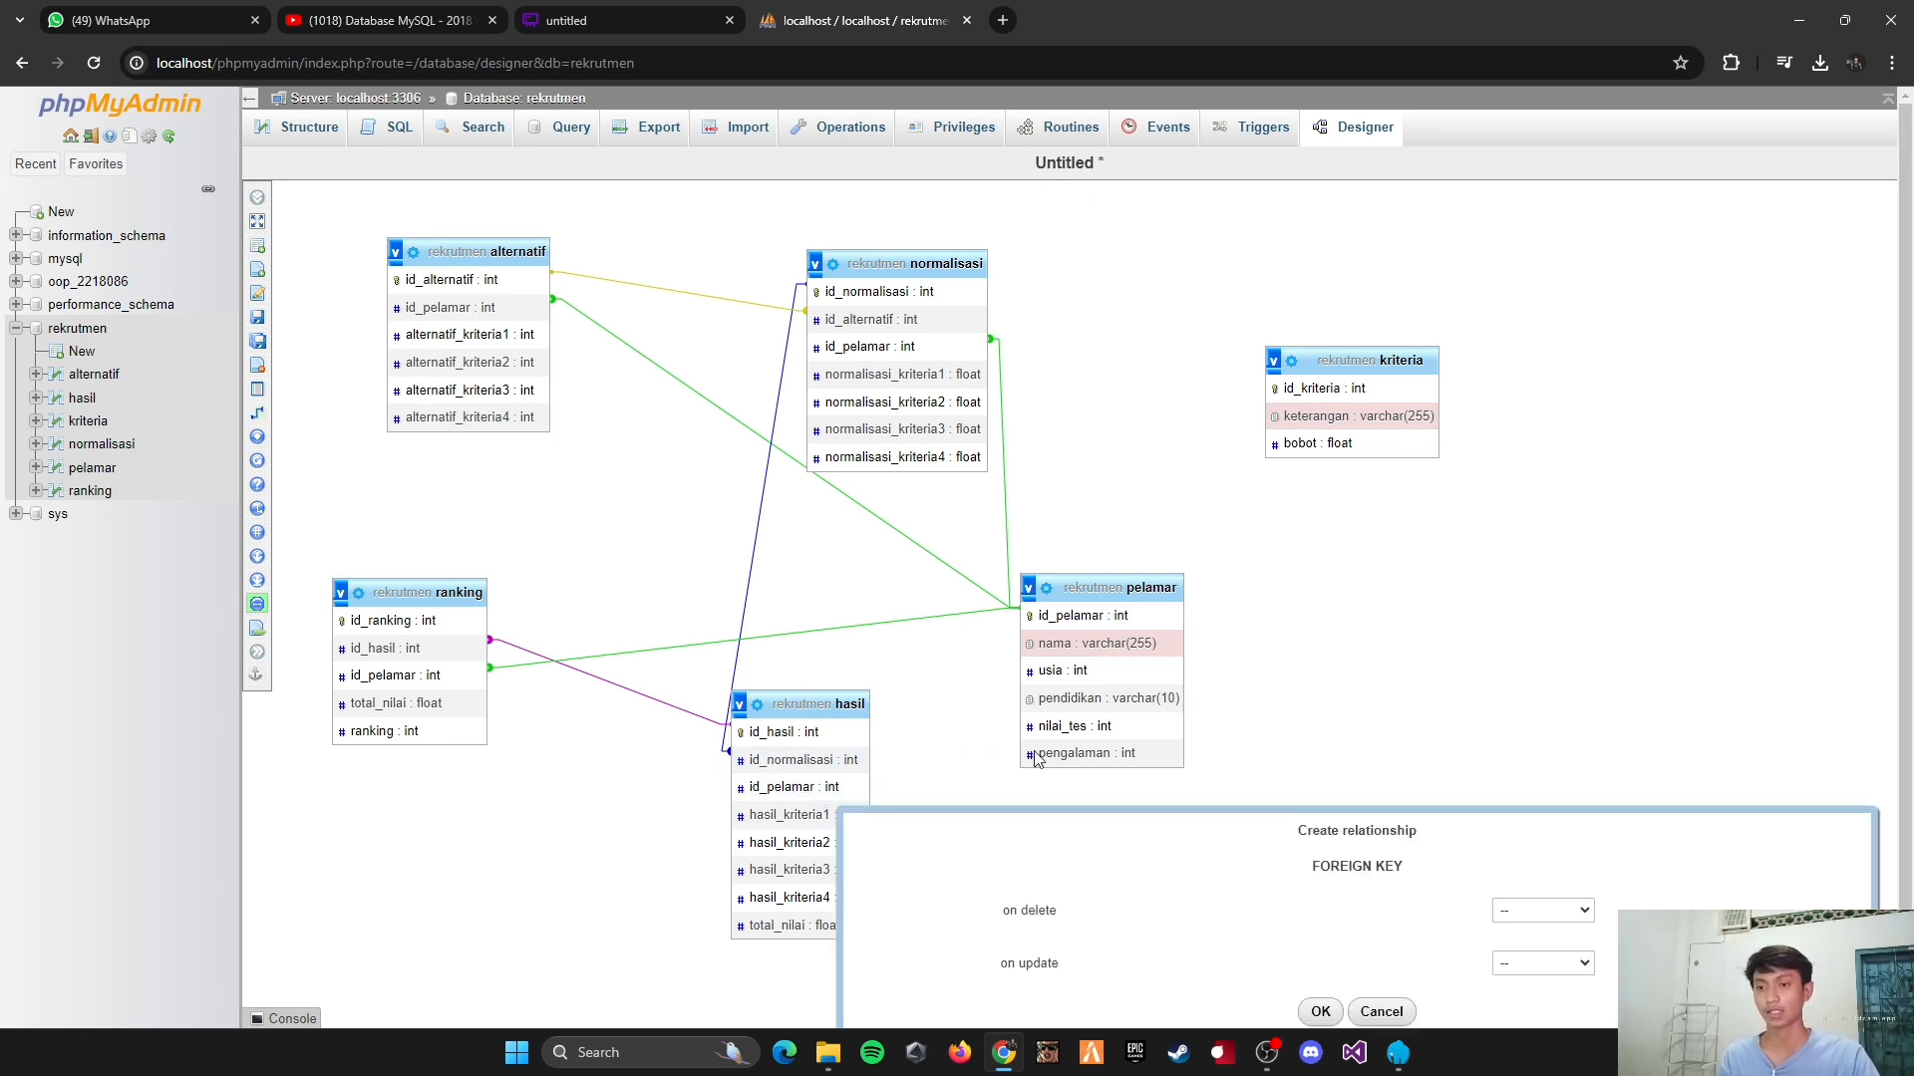
{"action": "left_click", "coordinate": [1527, 909]}
{"action": "left_click", "coordinate": [1531, 948]}
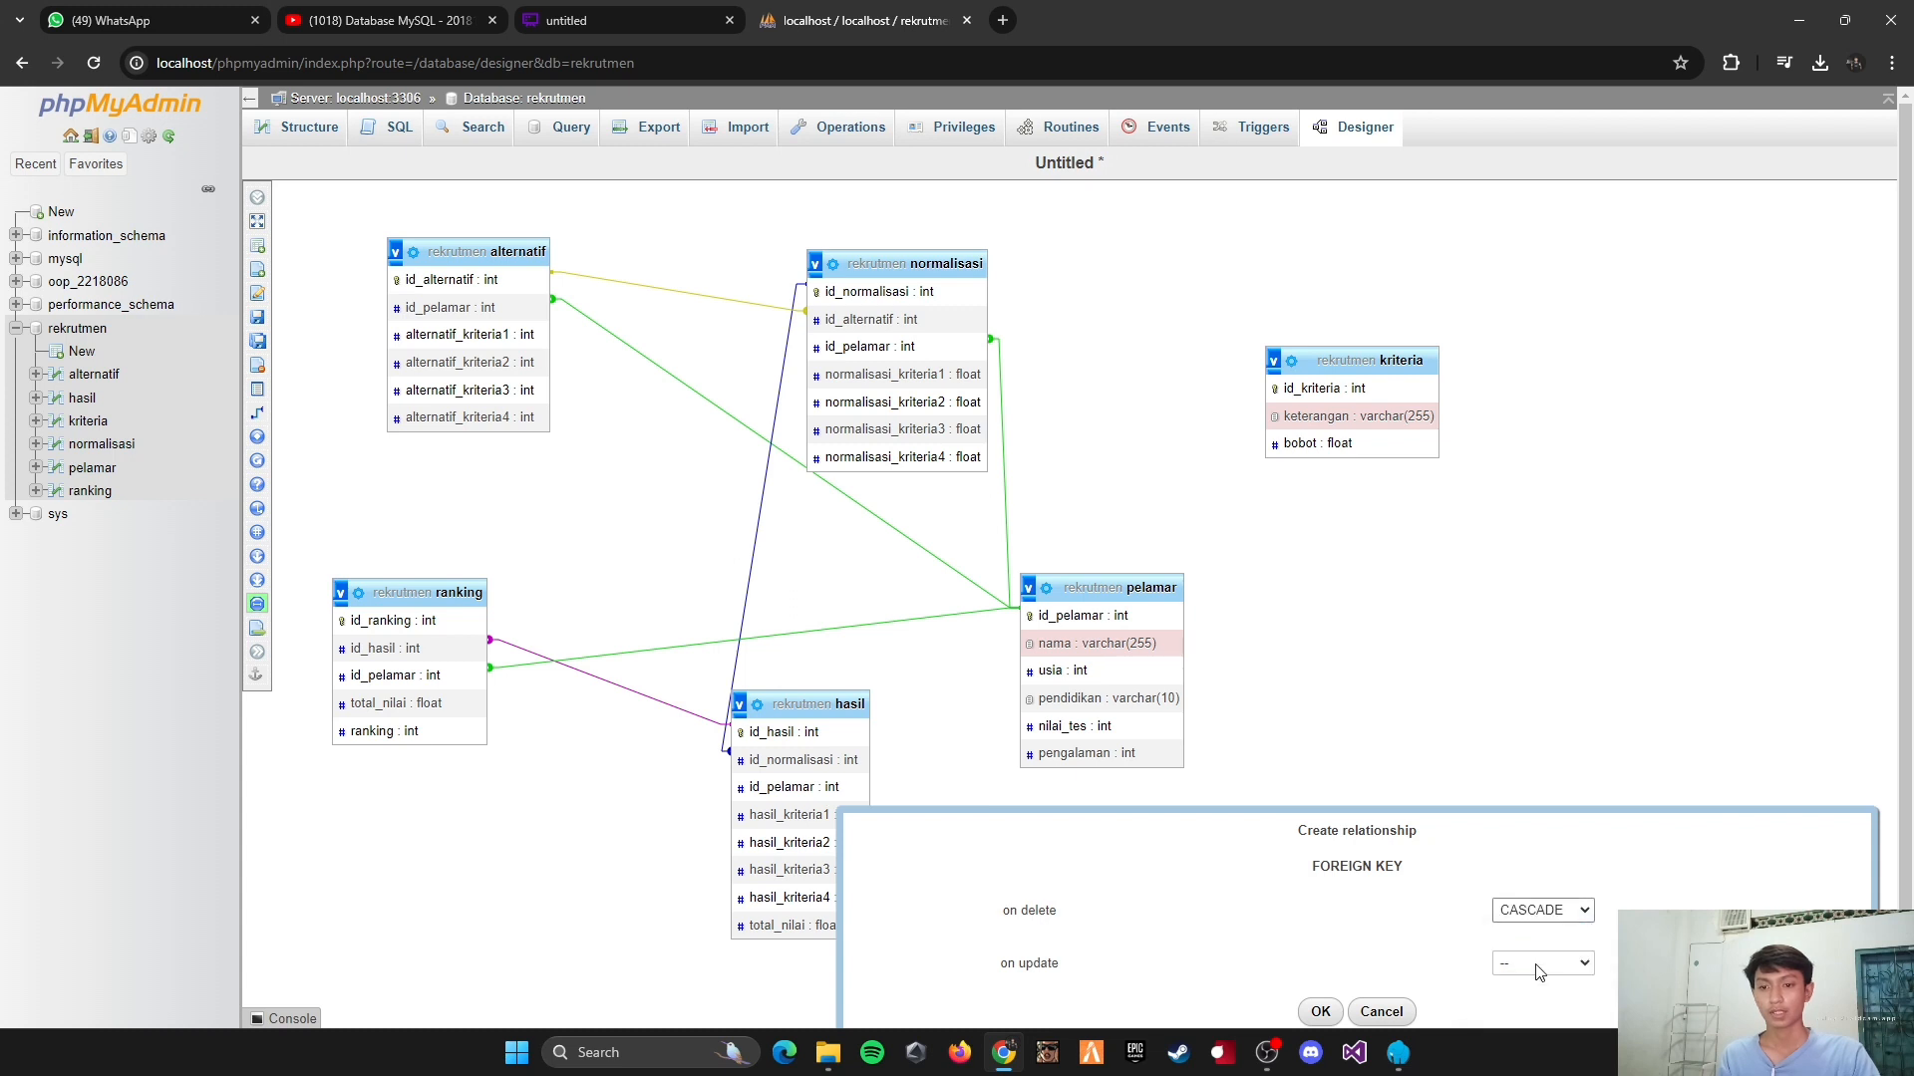
{"action": "left_click", "coordinate": [1540, 963]}
{"action": "left_click", "coordinate": [1532, 892]}
{"action": "left_click", "coordinate": [1319, 1012]}
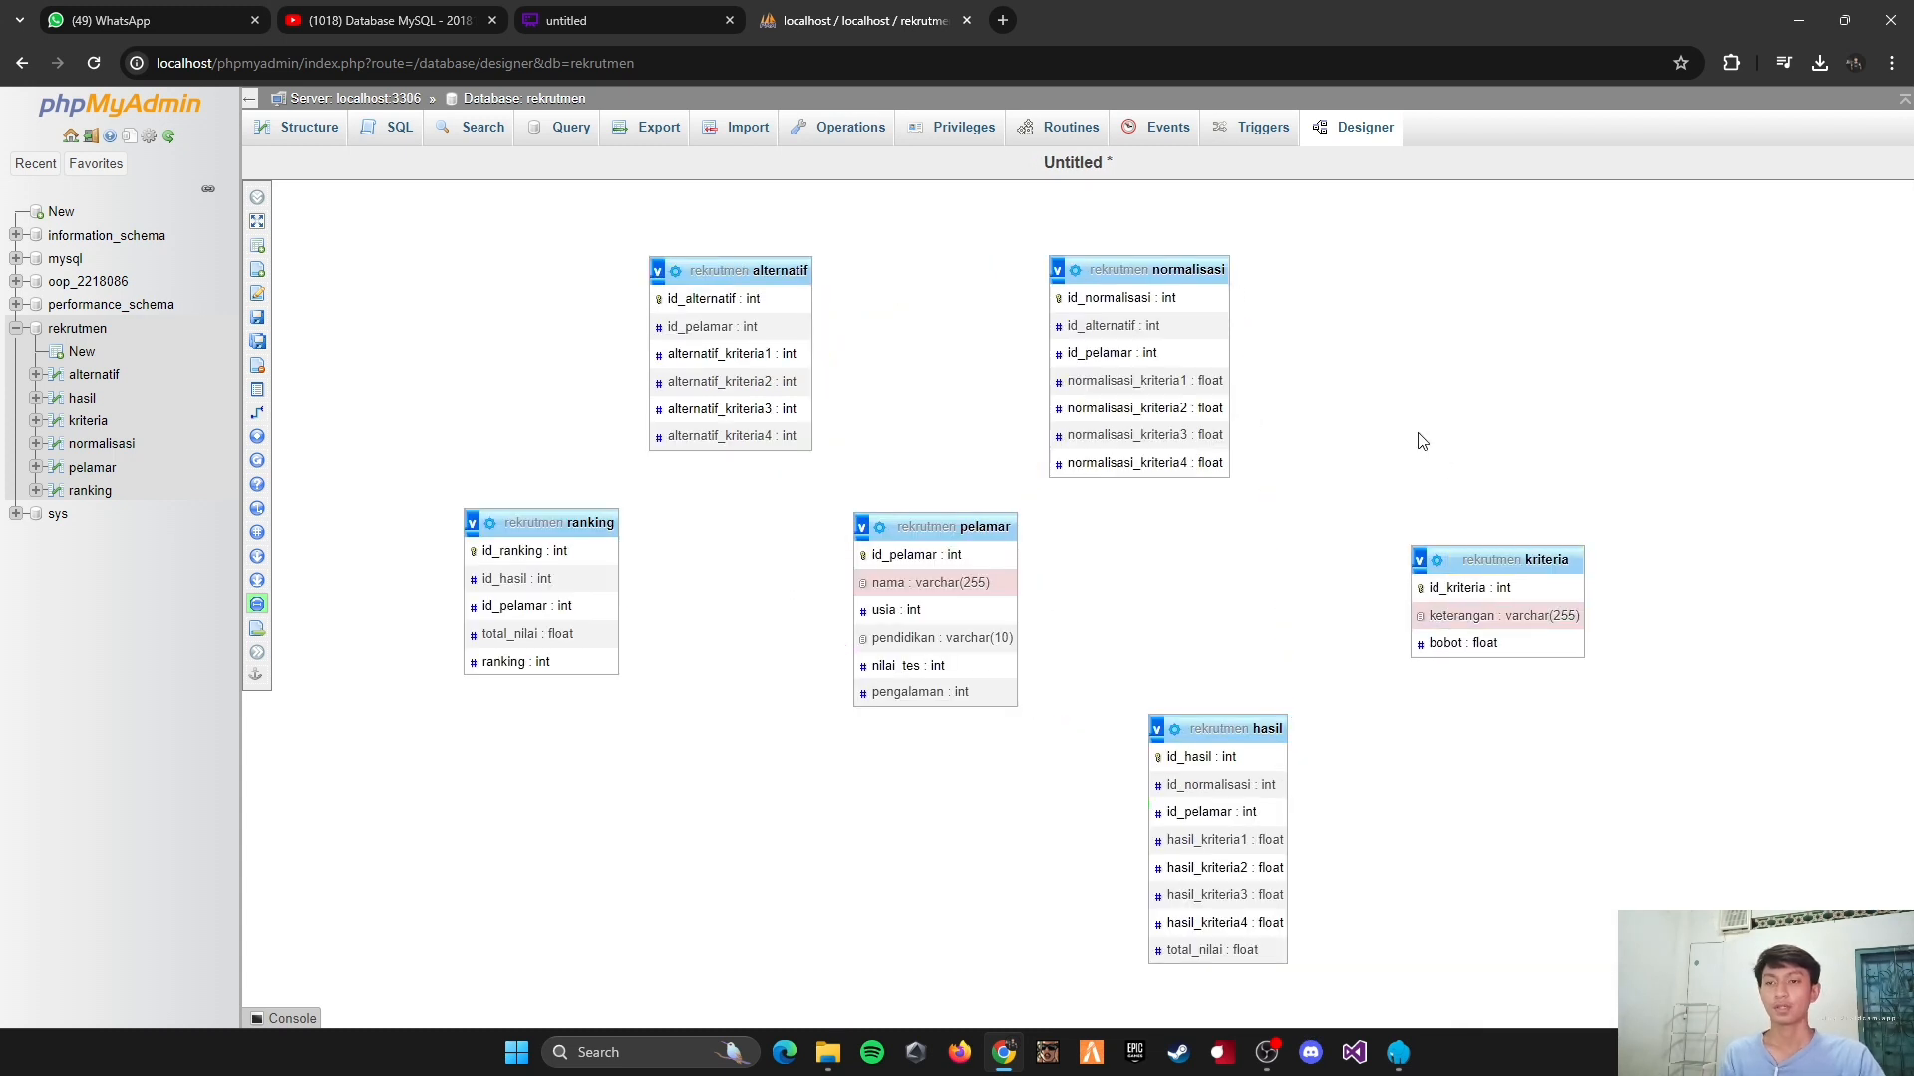
Step: Move the kriteria table closer to the linked tables and save the Designer page as rekrutmen
{"action": "left_click_drag", "start_coordinate": [1495, 559], "coordinate": [1419, 535]}
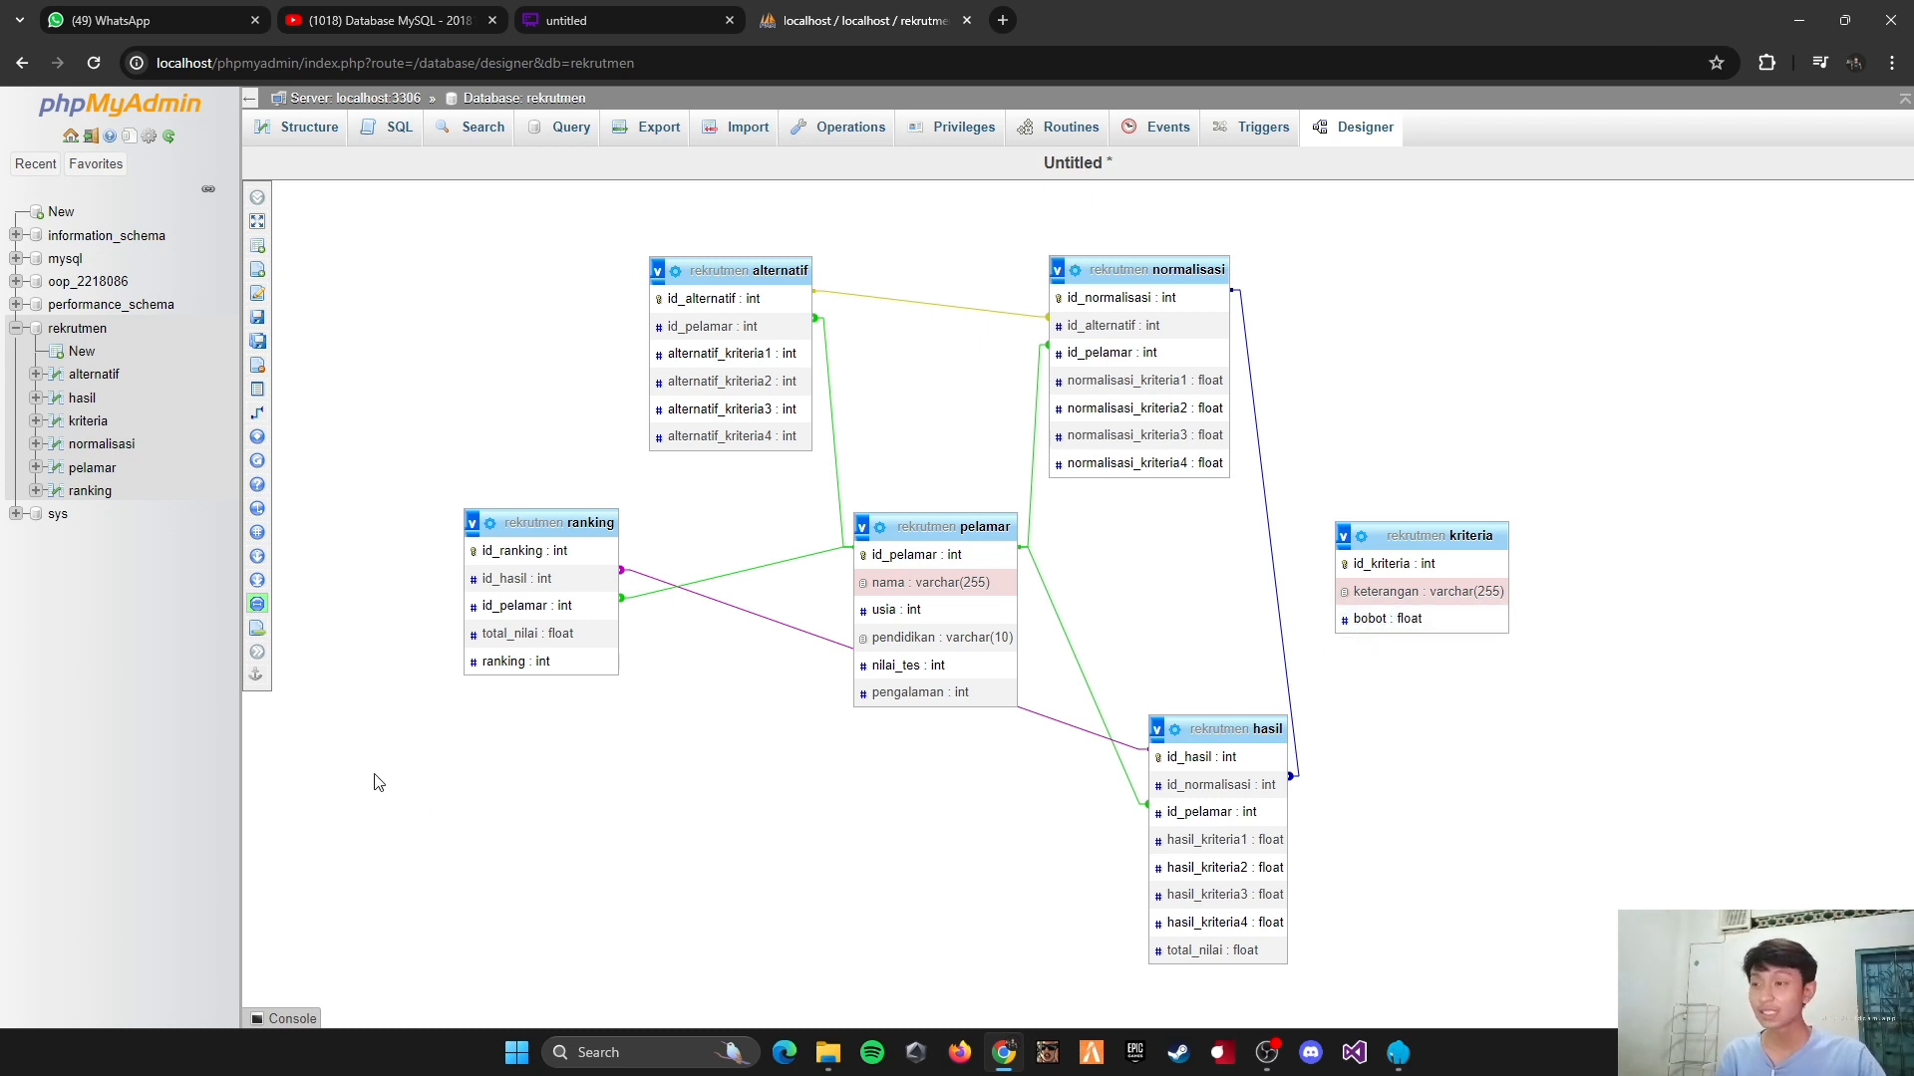
{"action": "mouse_move", "coordinate": [266, 324]}
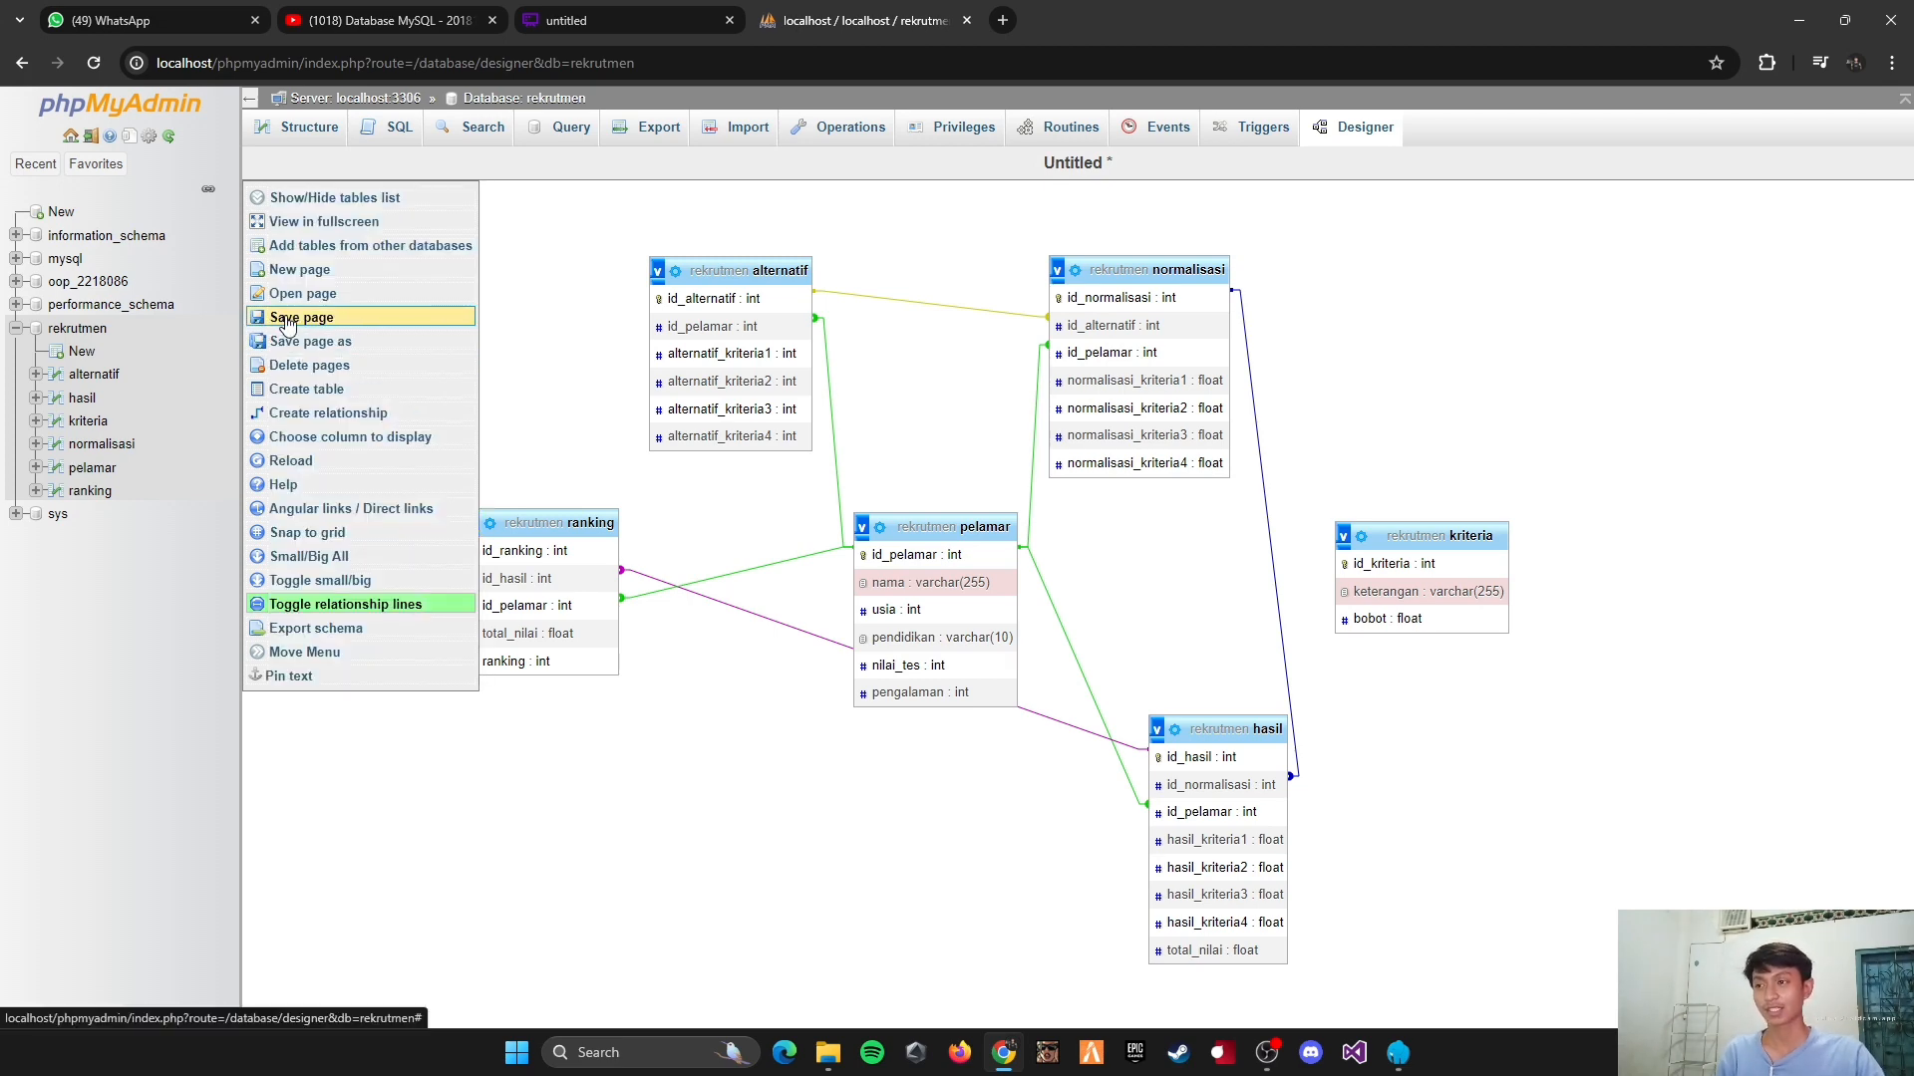
{"action": "left_click", "coordinate": [286, 321]}
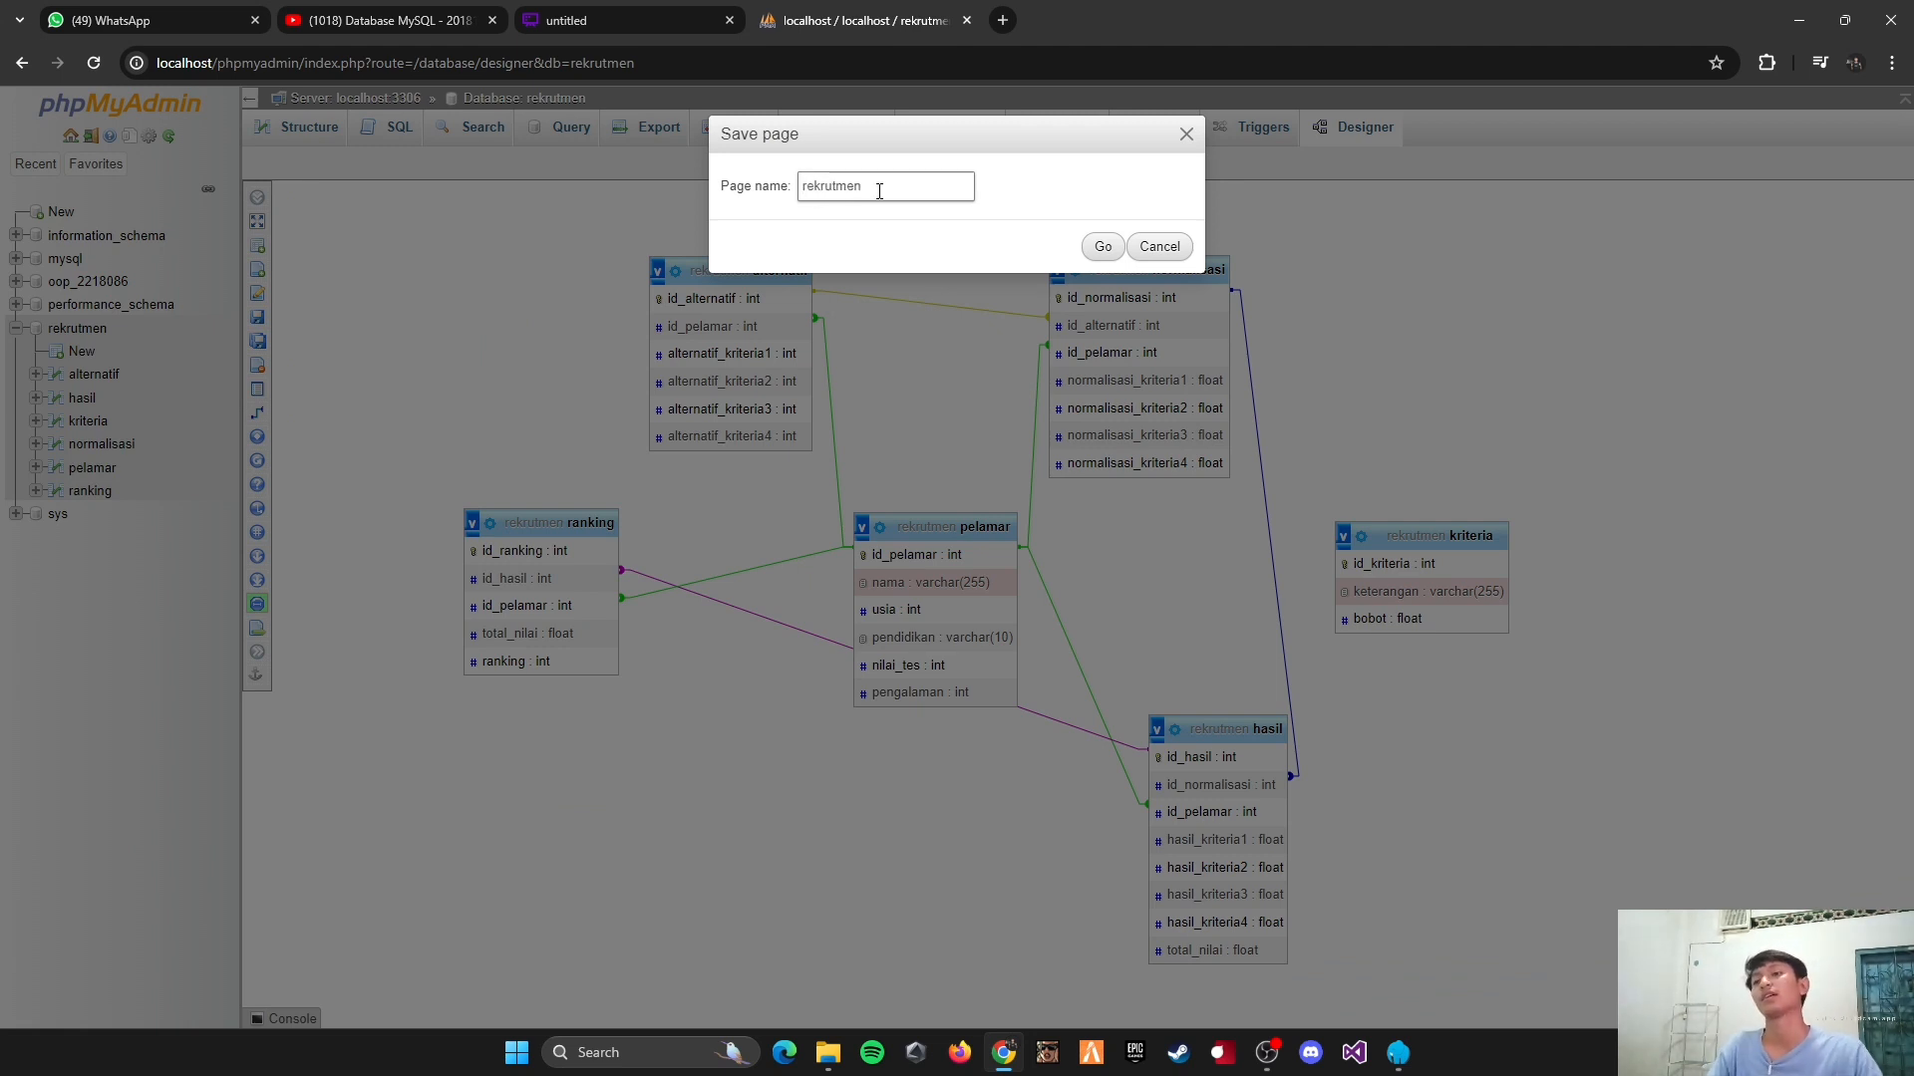
{"action": "left_click", "coordinate": [1092, 262]}
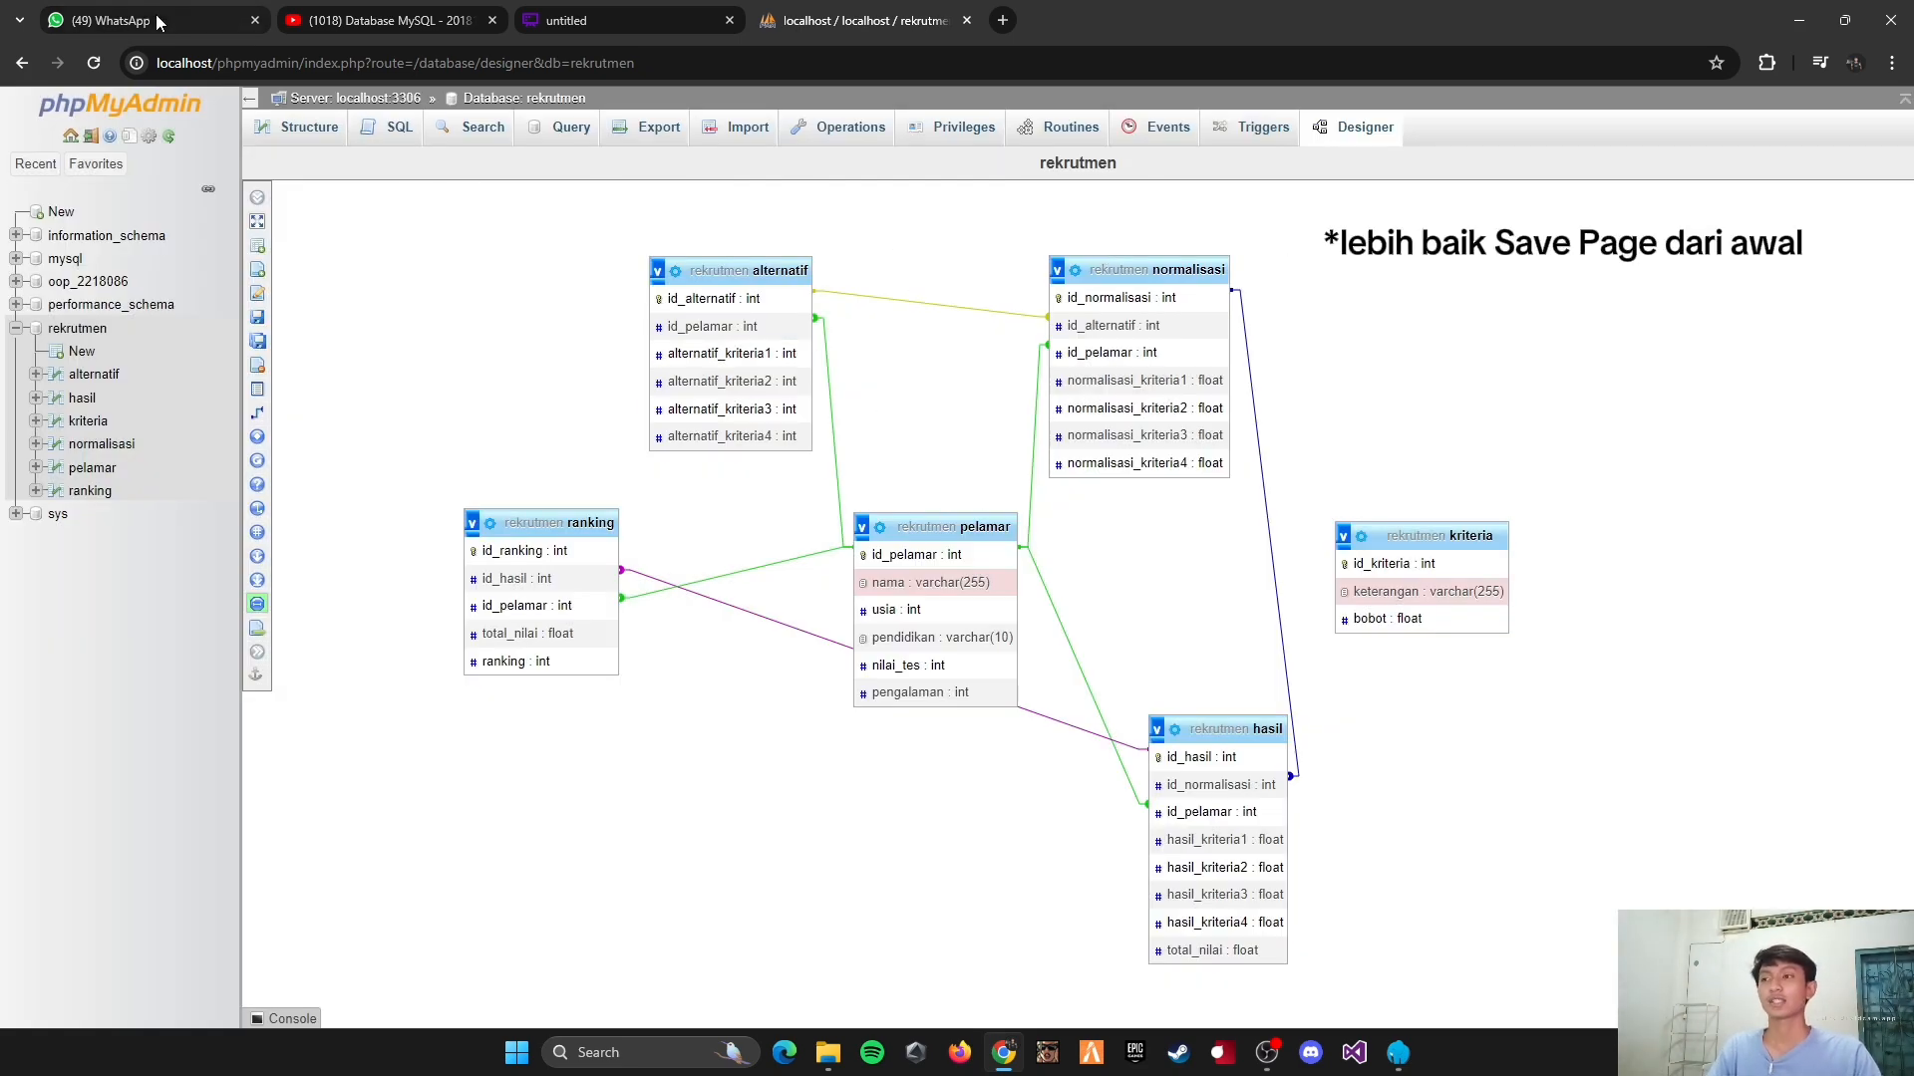
{"action": "left_click", "coordinate": [94, 64]}
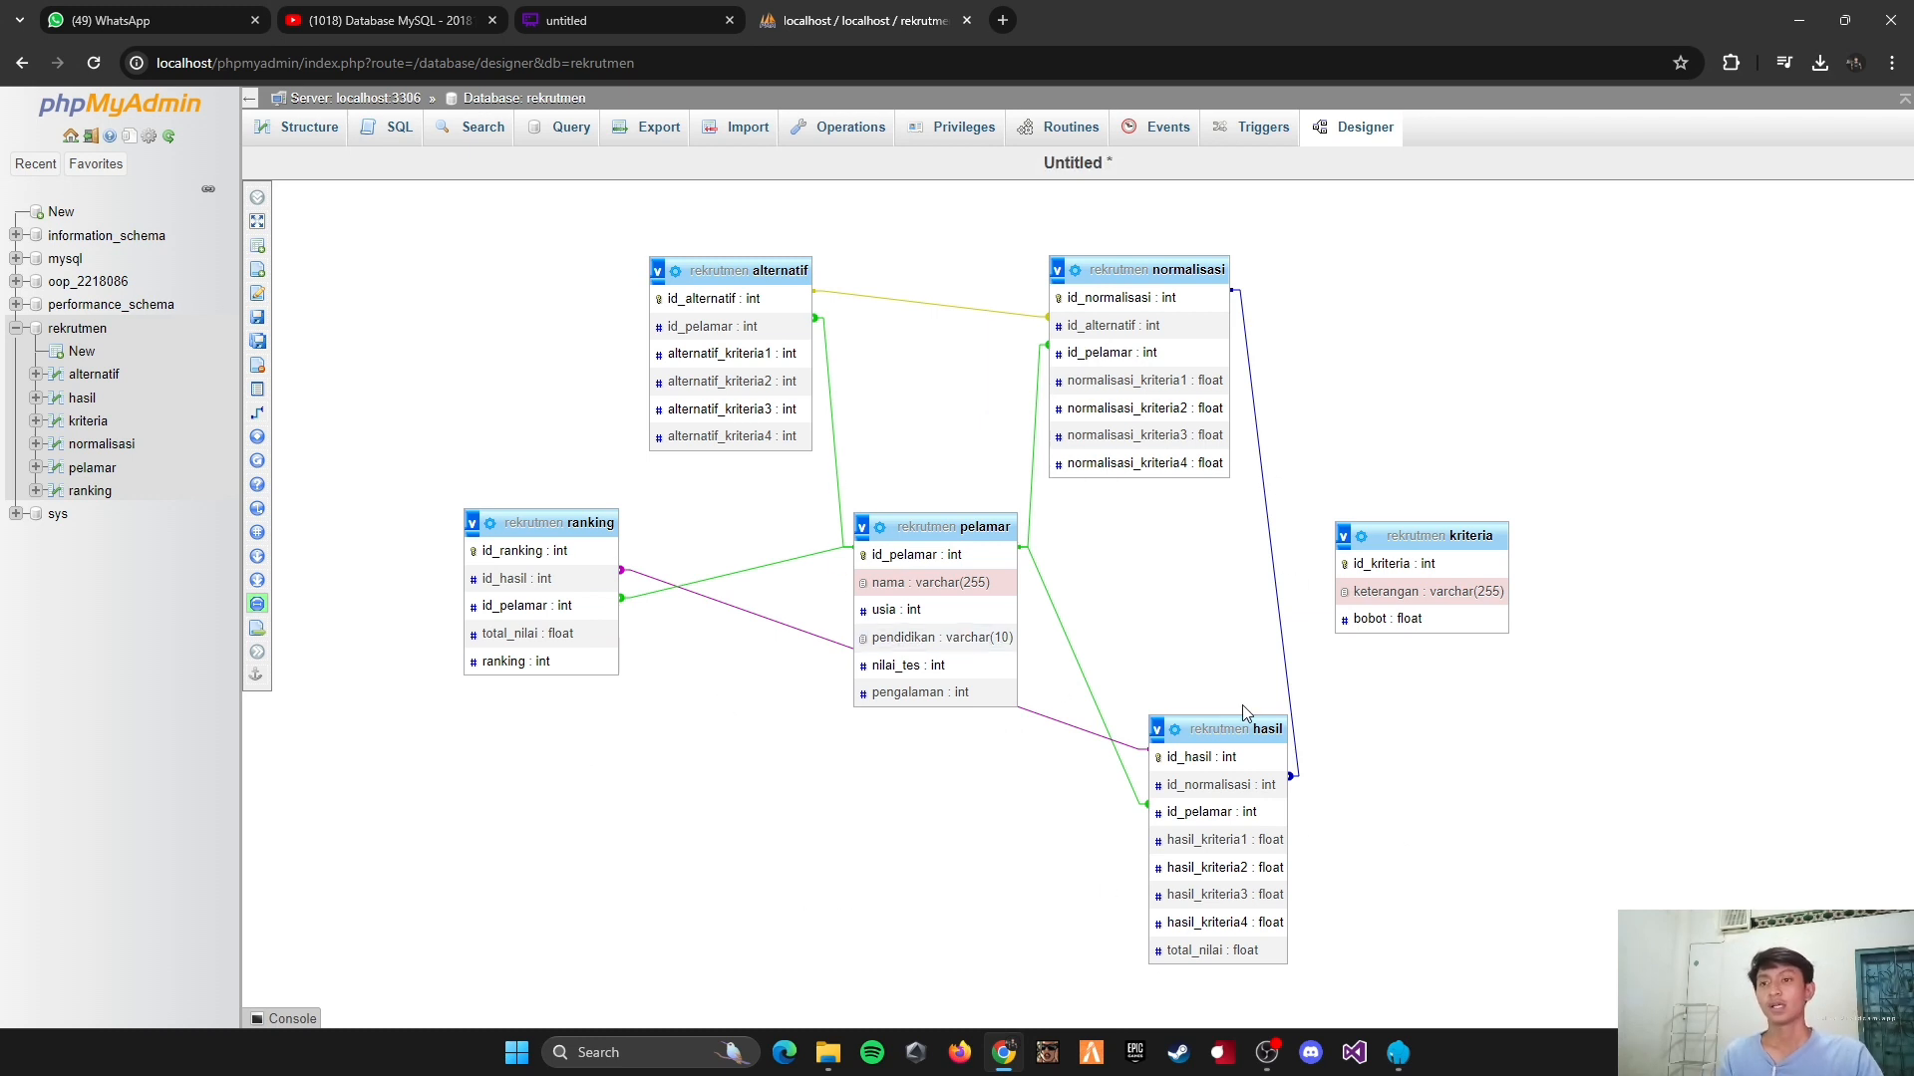
{"action": "left_click", "coordinate": [954, 582]}
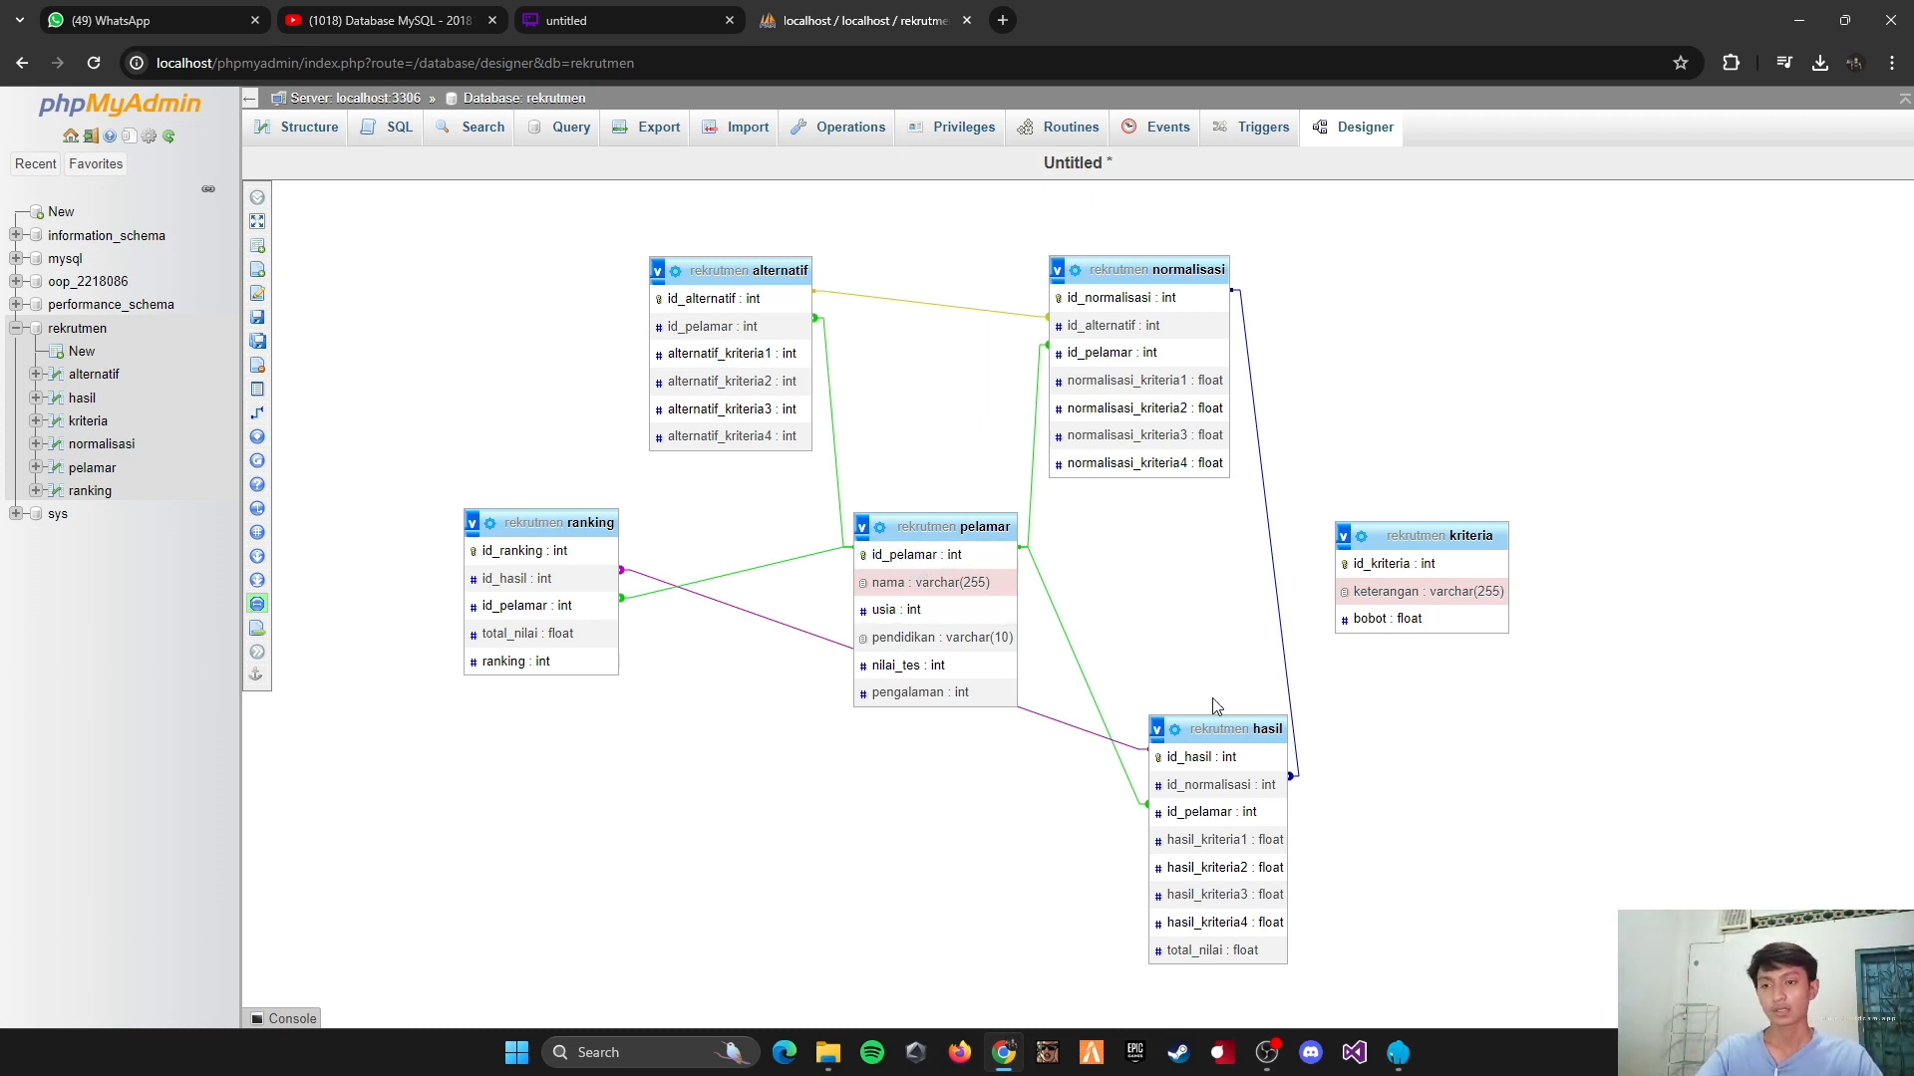
{"action": "left_click", "coordinate": [927, 582]}
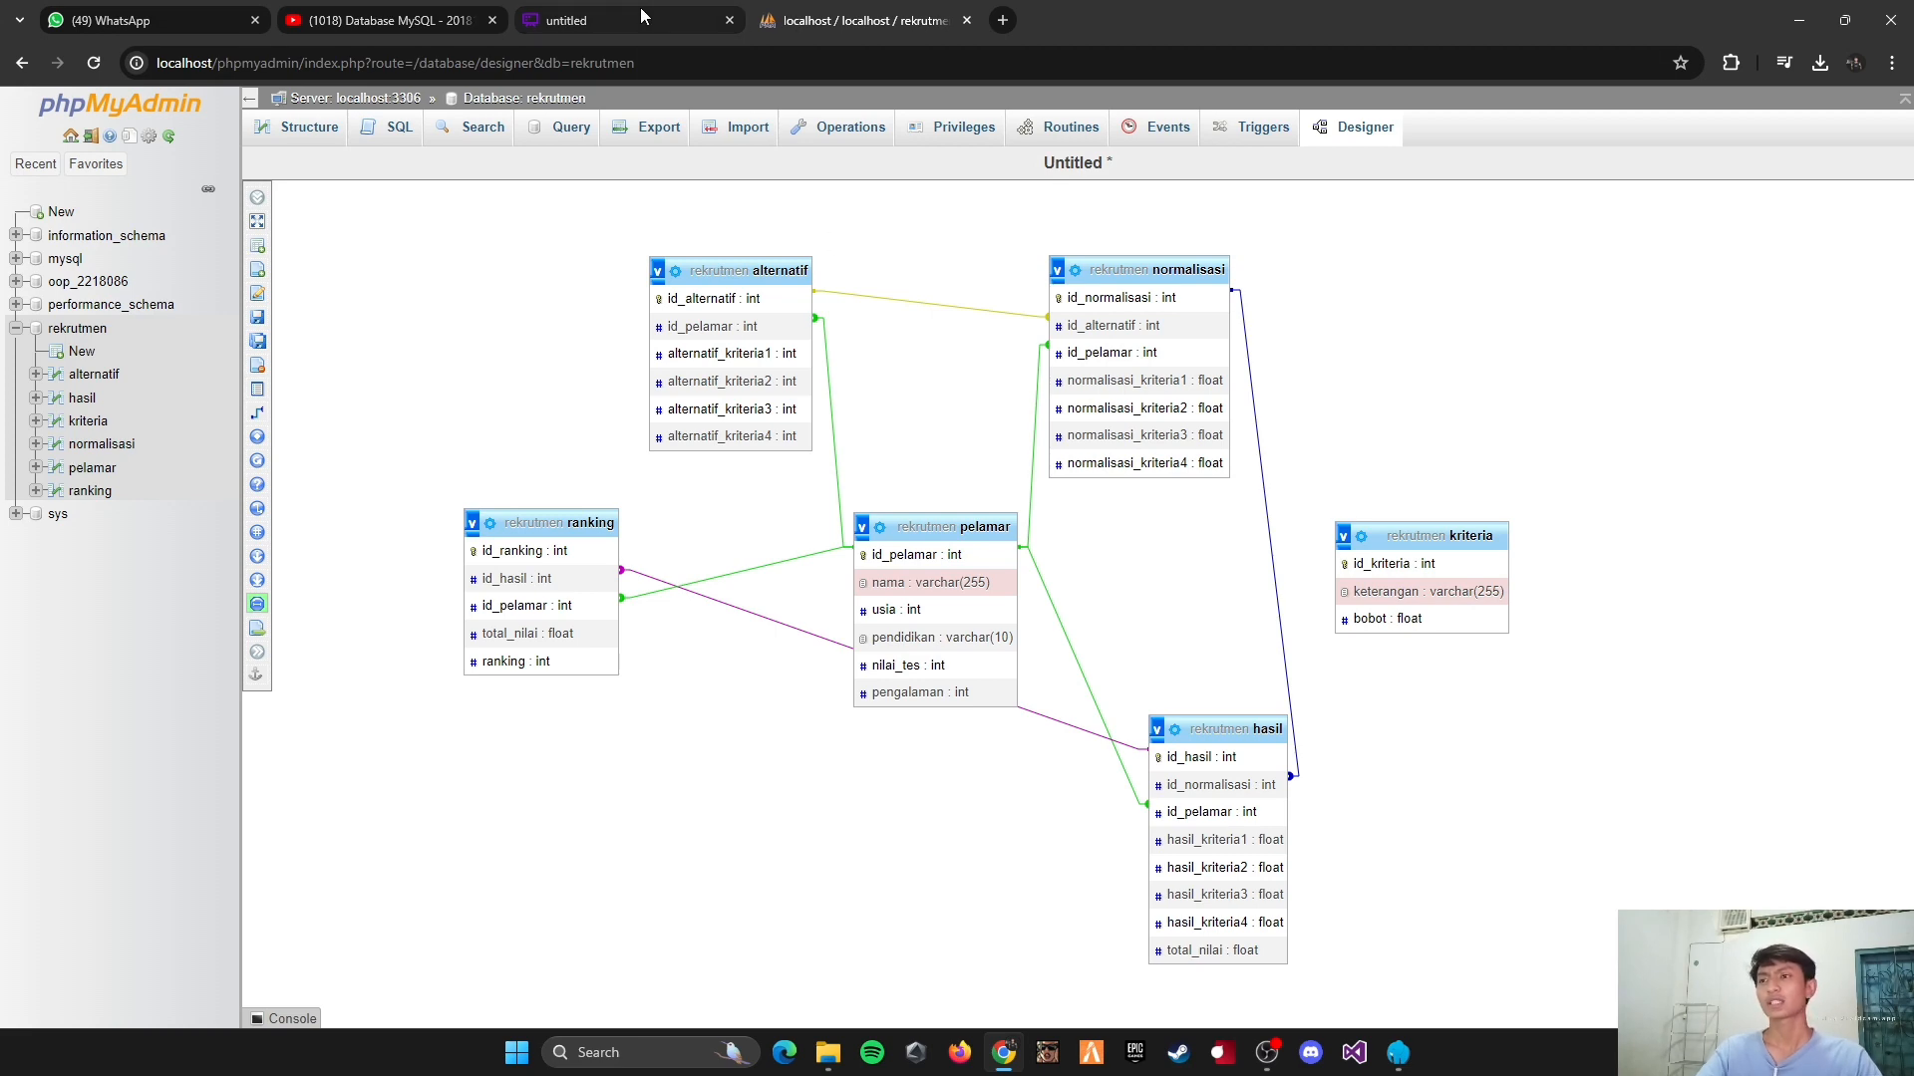
Step: Review the table relationships and the Nilai Tes, Pengalaman, Pendidikan and Usia weight tables in the diagram, and return to the phpMyAdmin Designer
{"action": "left_click", "coordinate": [584, 22]}
{"action": "scroll", "coordinate": [1097, 658], "scroll_direction": "down", "scroll_amount": 3}
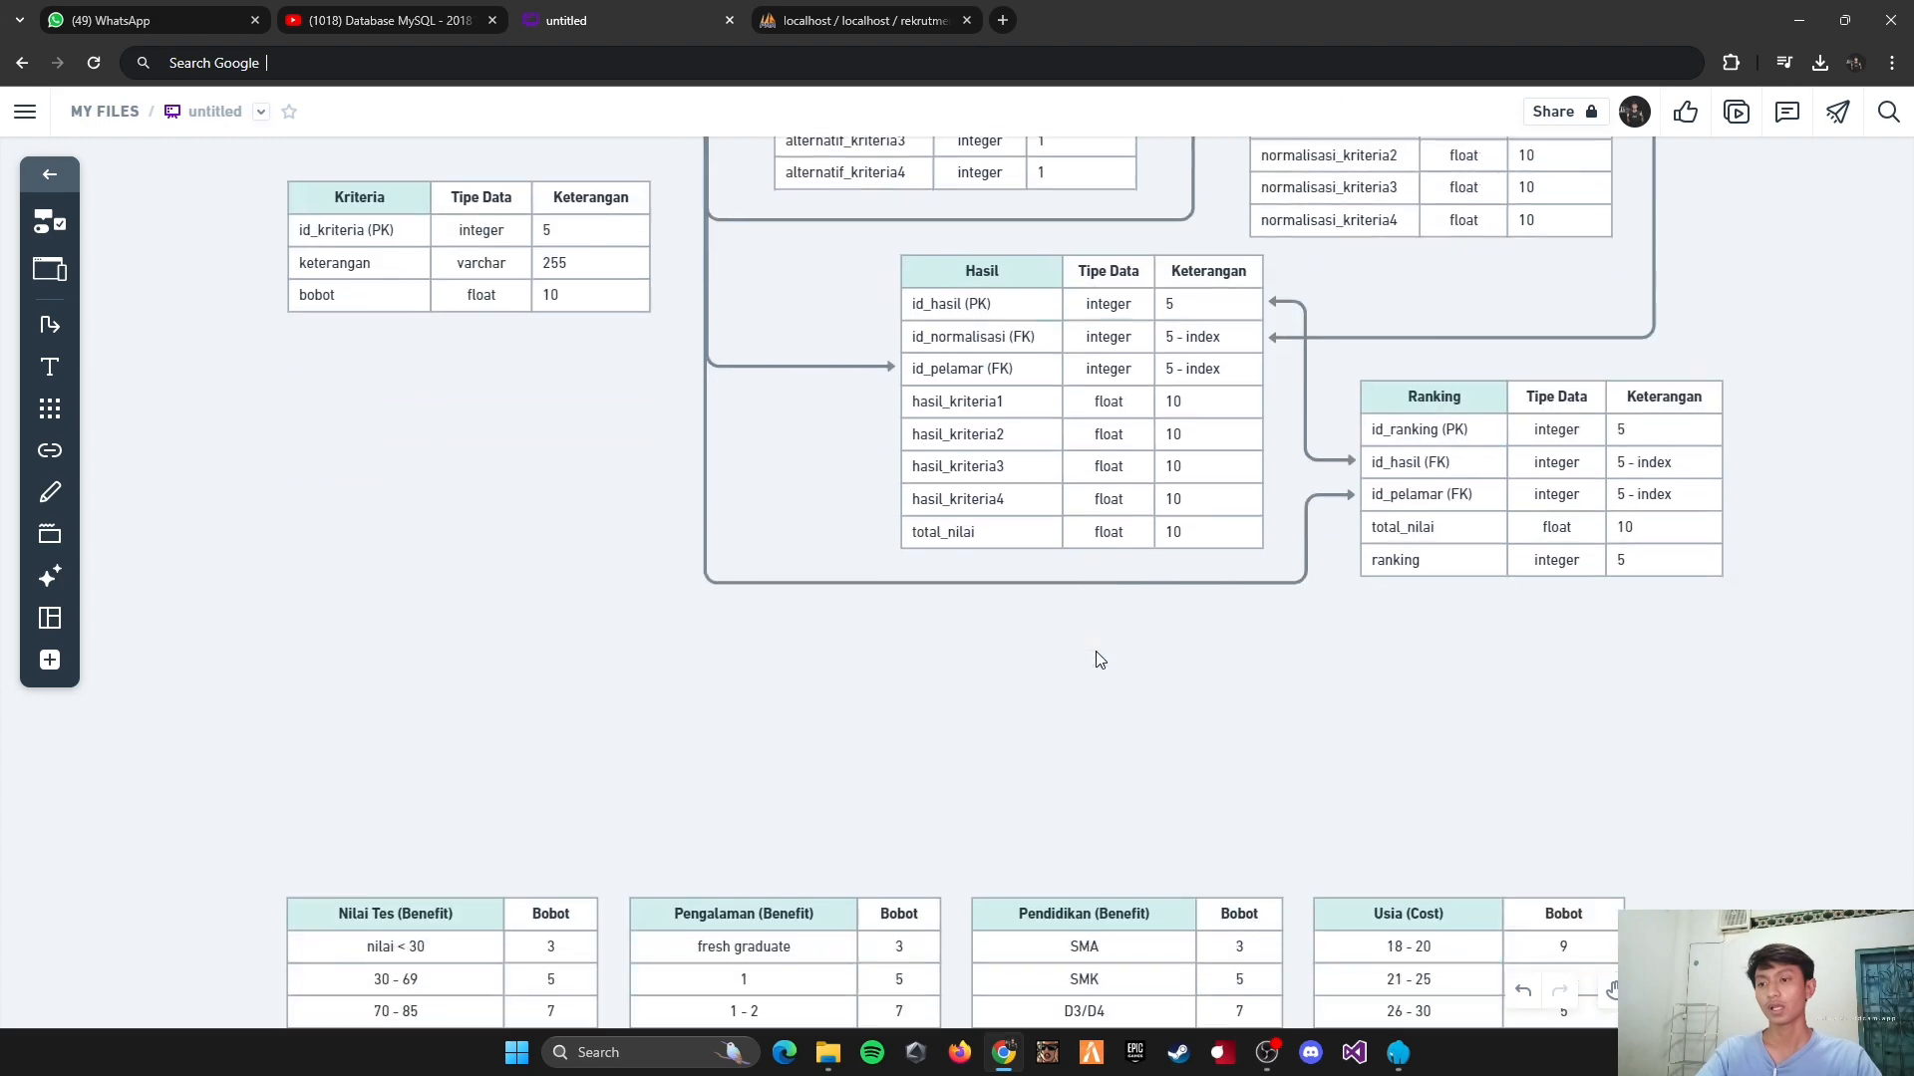
{"action": "scroll", "coordinate": [1250, 710], "scroll_direction": "up", "scroll_amount": 2}
{"action": "scroll", "coordinate": [1257, 710], "scroll_direction": "up", "scroll_amount": 2}
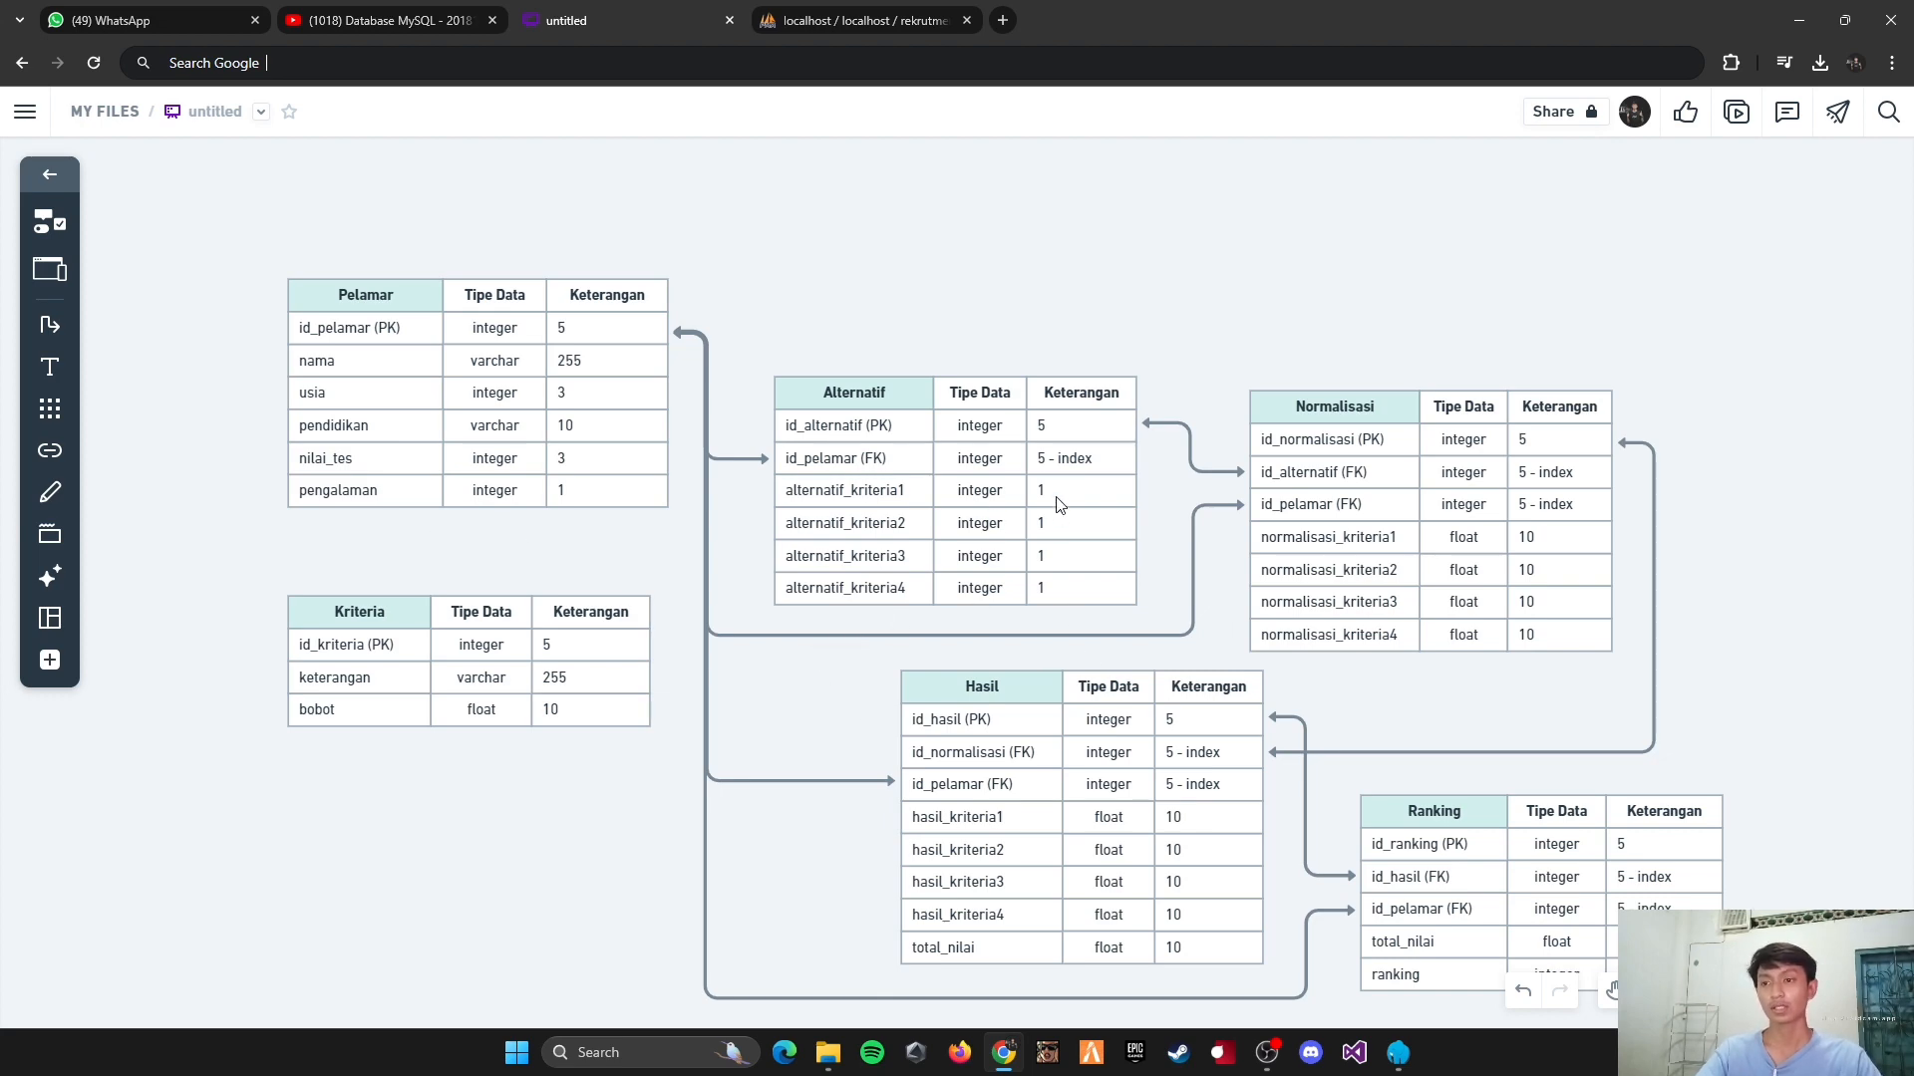
{"action": "scroll", "coordinate": [1114, 618], "scroll_direction": "down", "scroll_amount": 8}
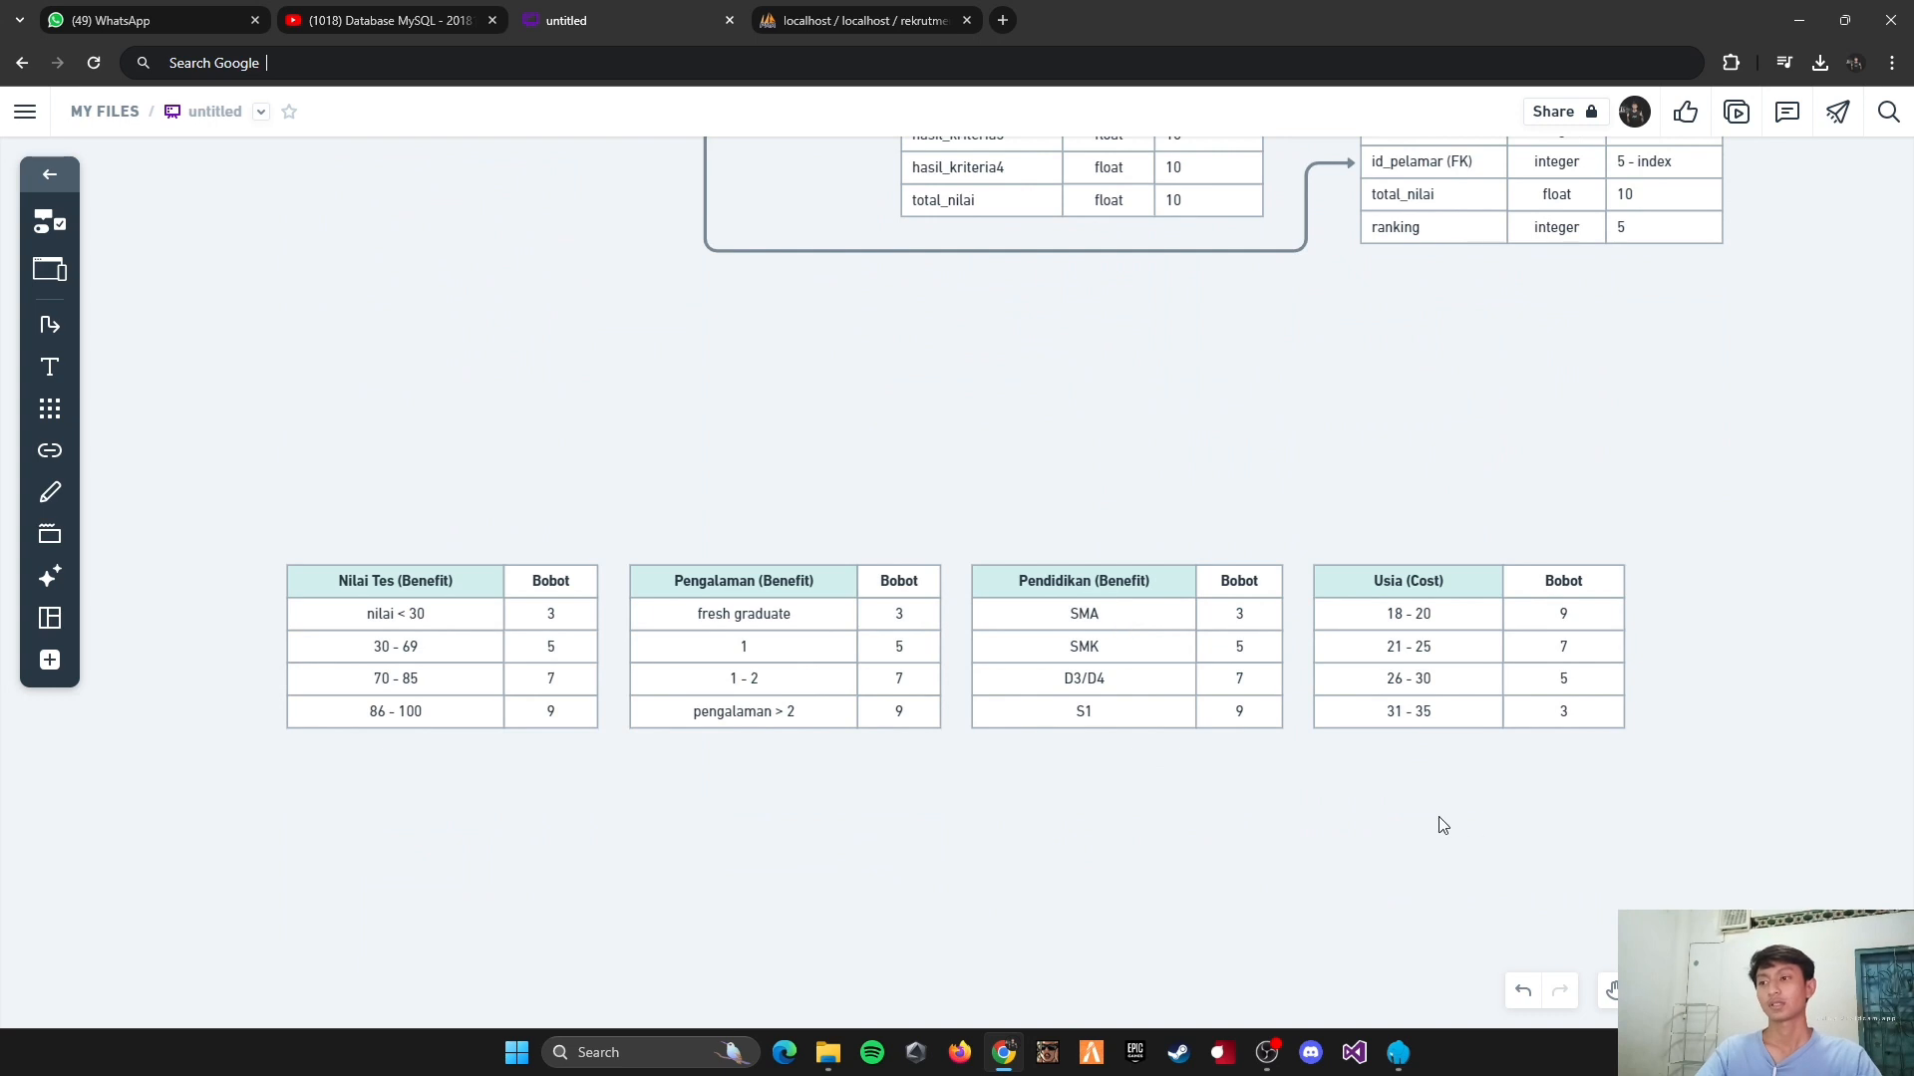
{"action": "scroll", "coordinate": [542, 748], "scroll_direction": "down", "scroll_amount": 4}
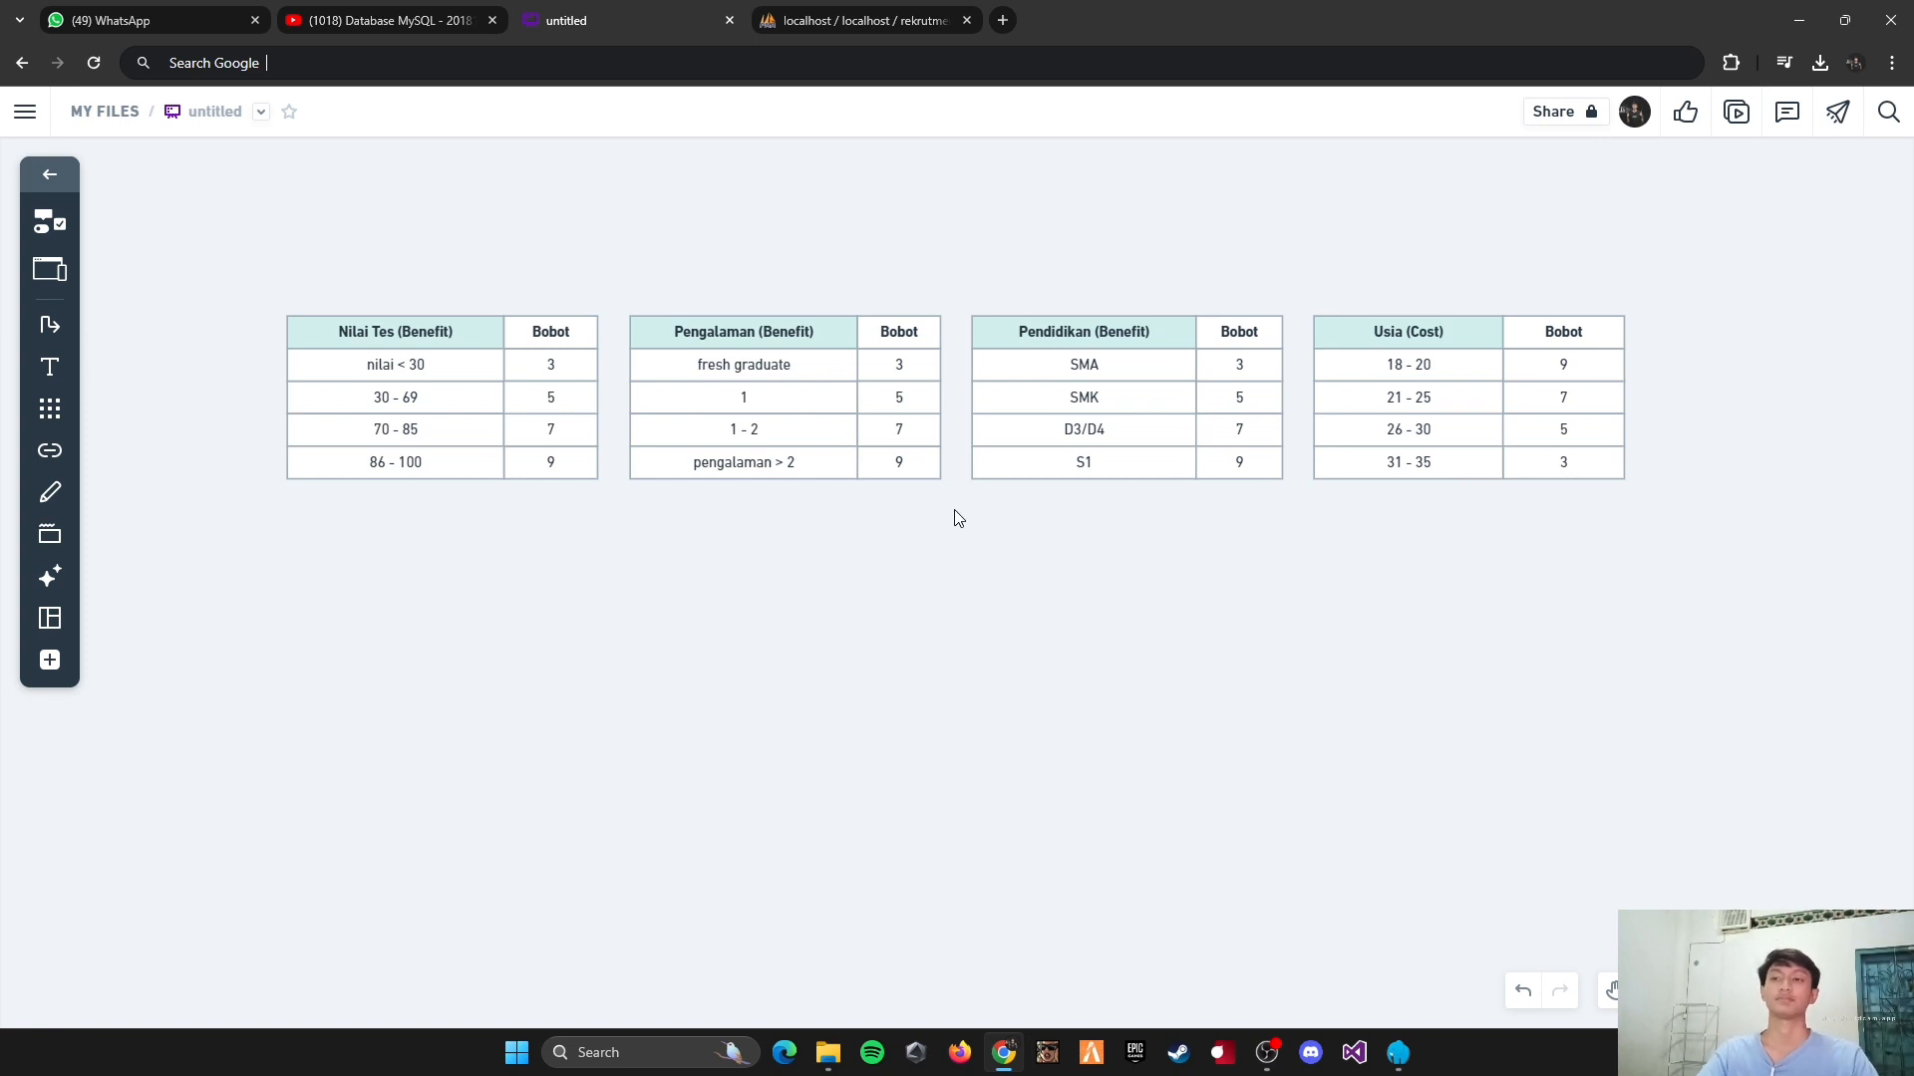
{"action": "key", "text": "ctrl+Tab"}
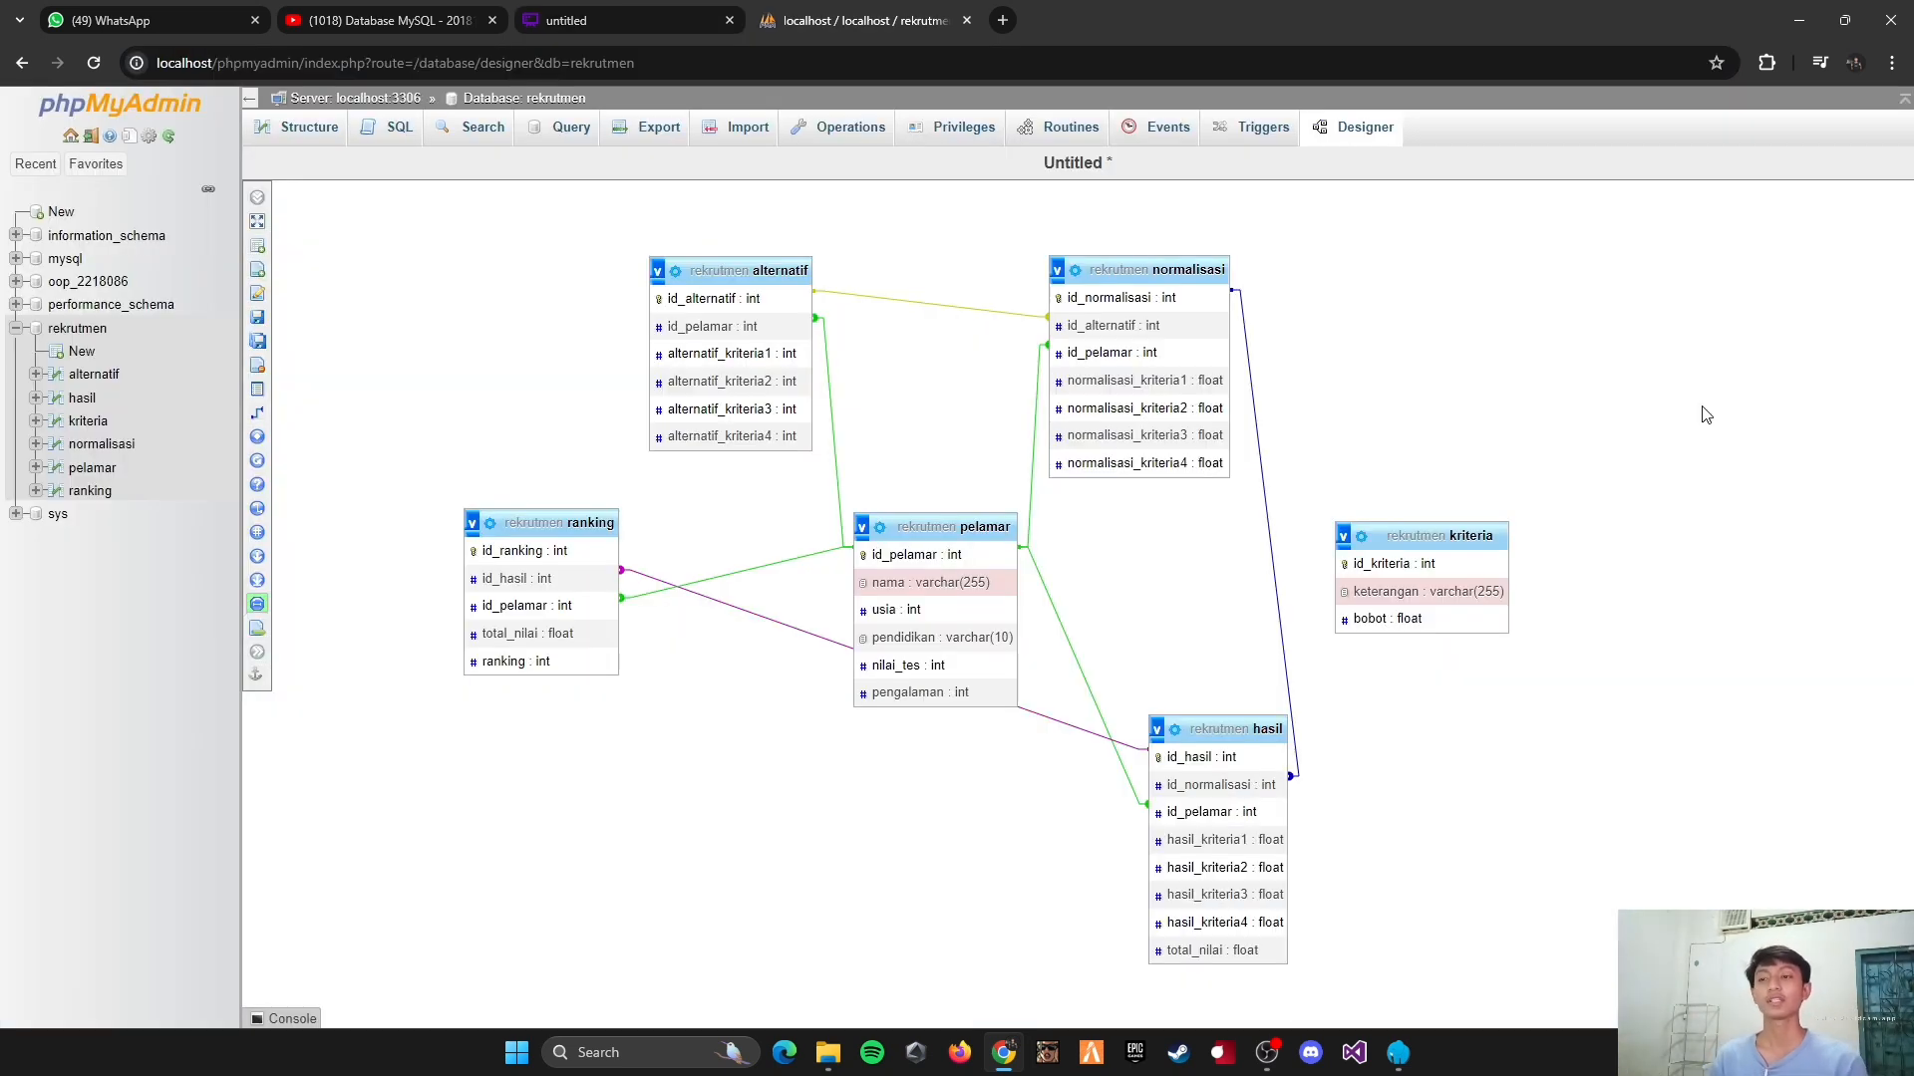